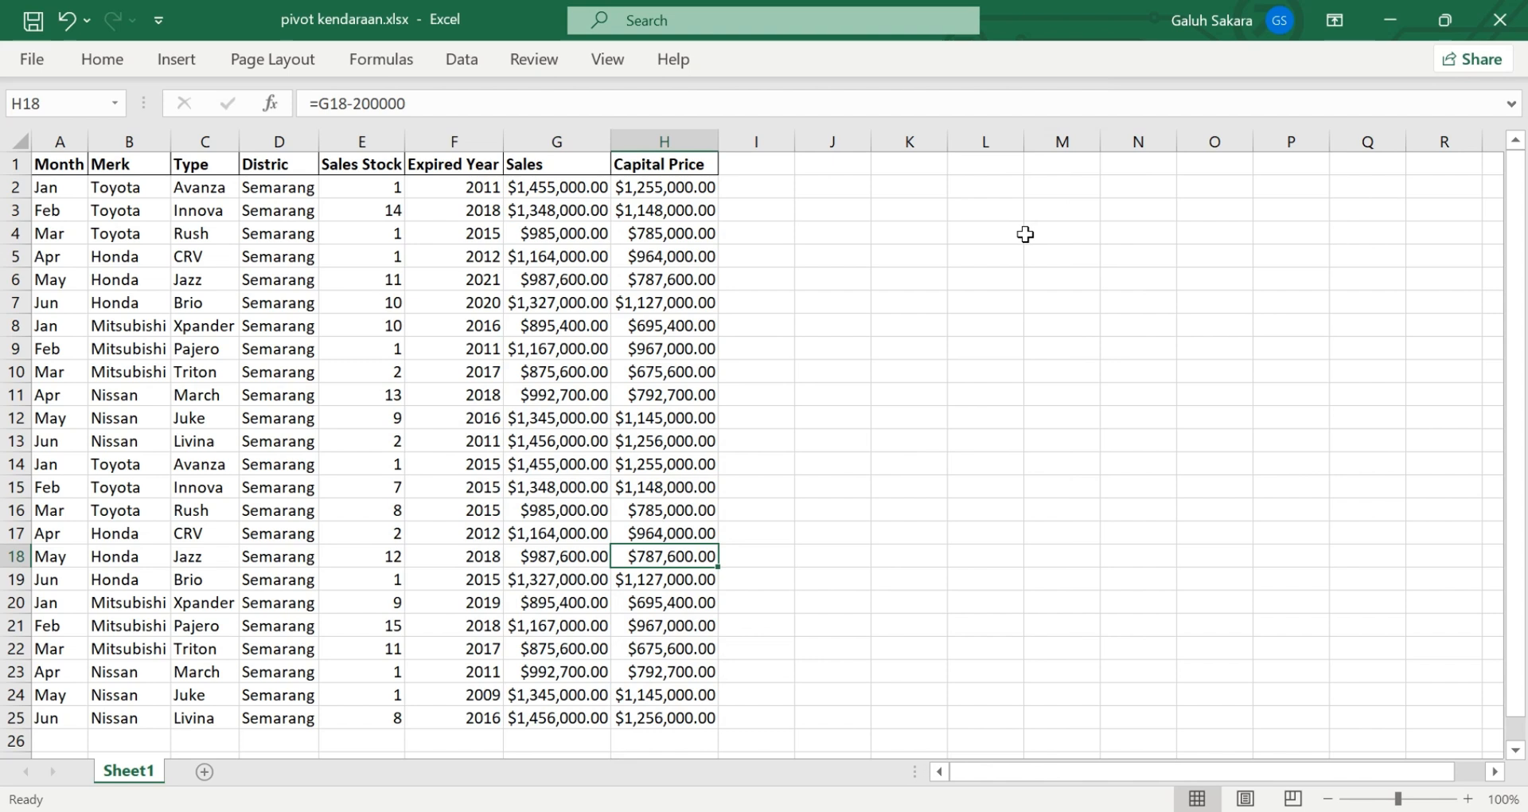
left_click(881, 387)
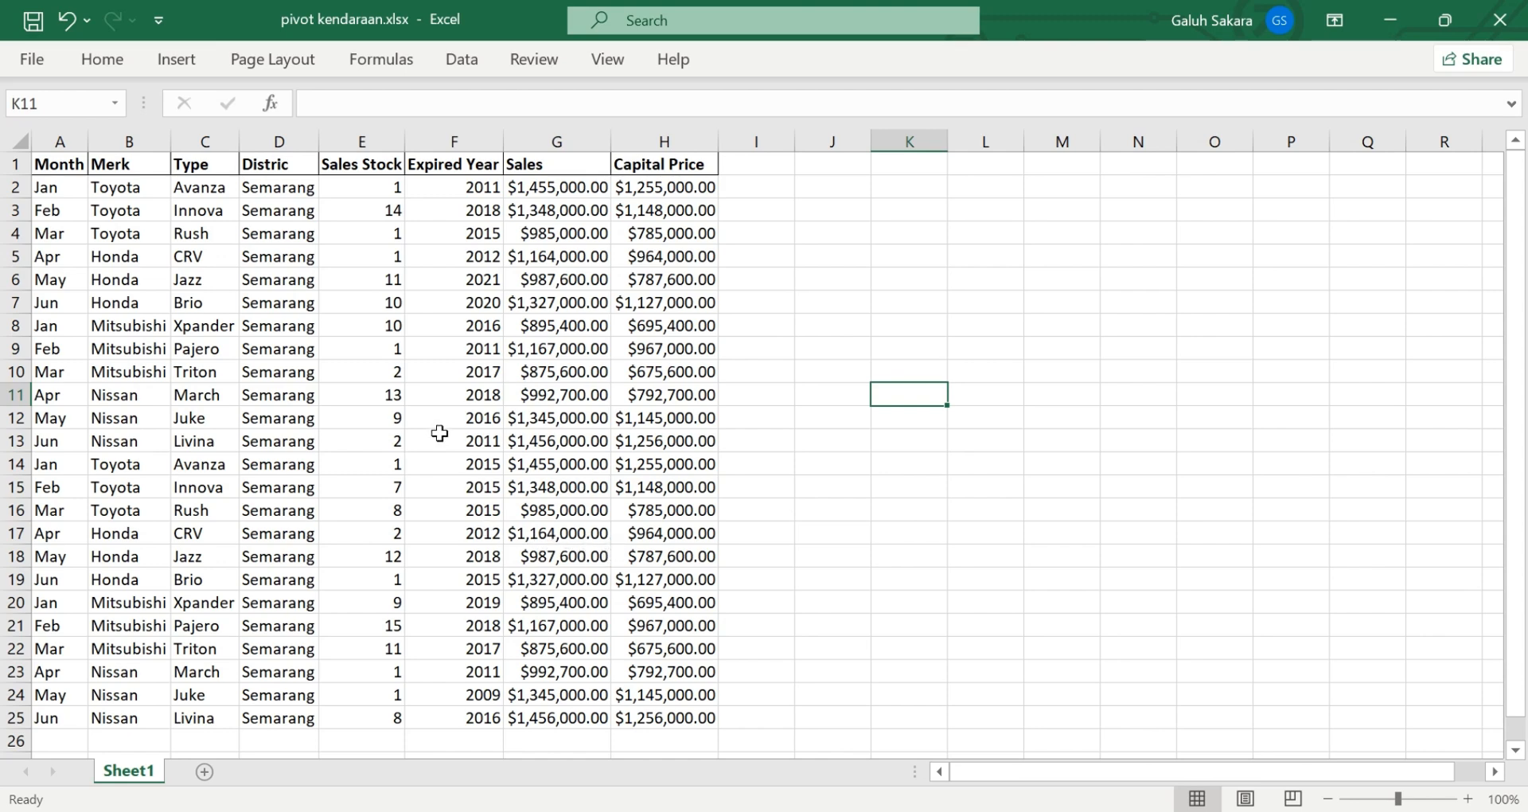
scroll(475, 414, "down", 2)
scroll(477, 412, "up", 2)
left_click(80, 165)
key("ctrl+a")
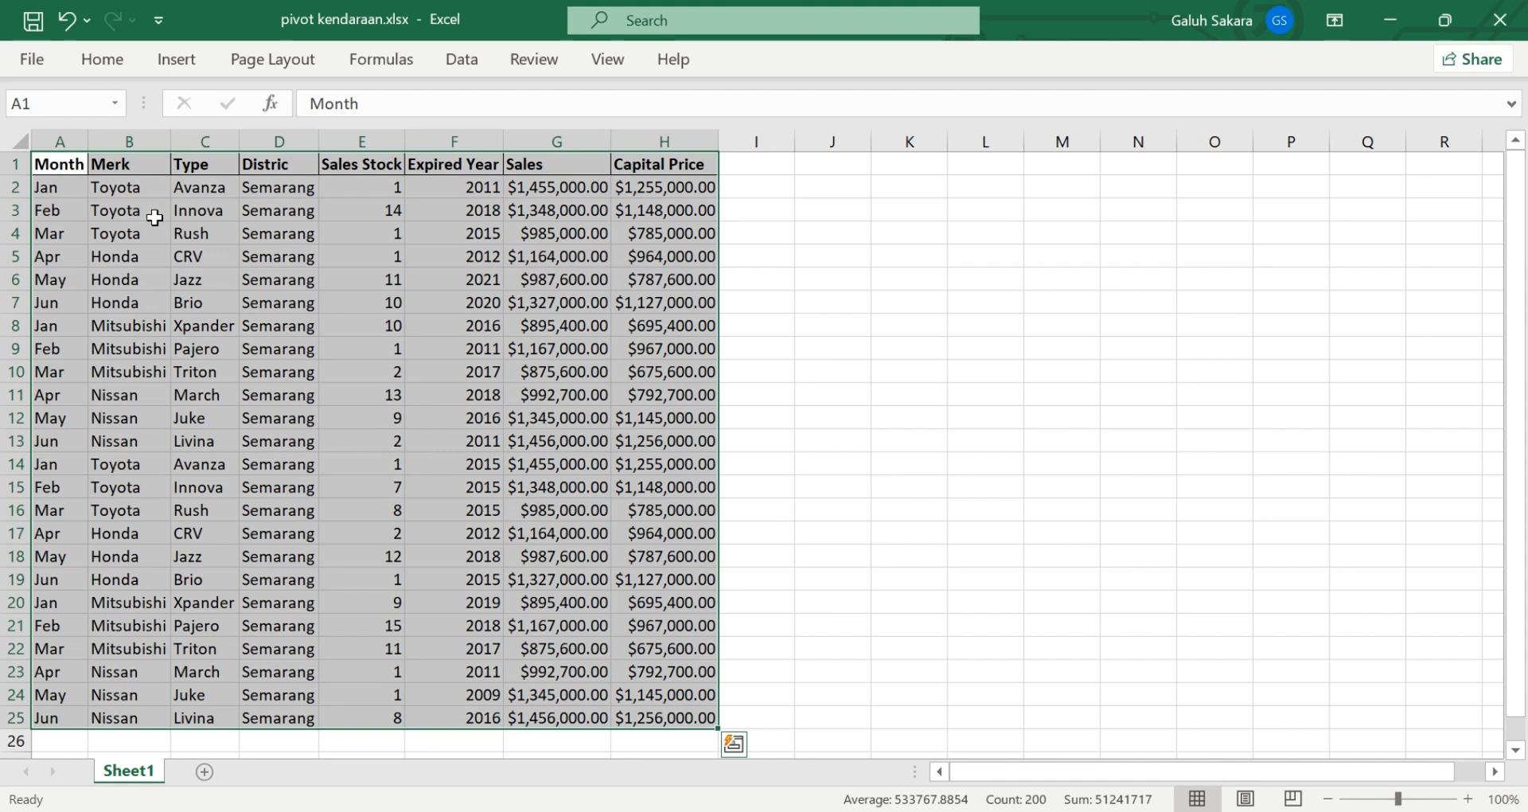
key("alt+v")
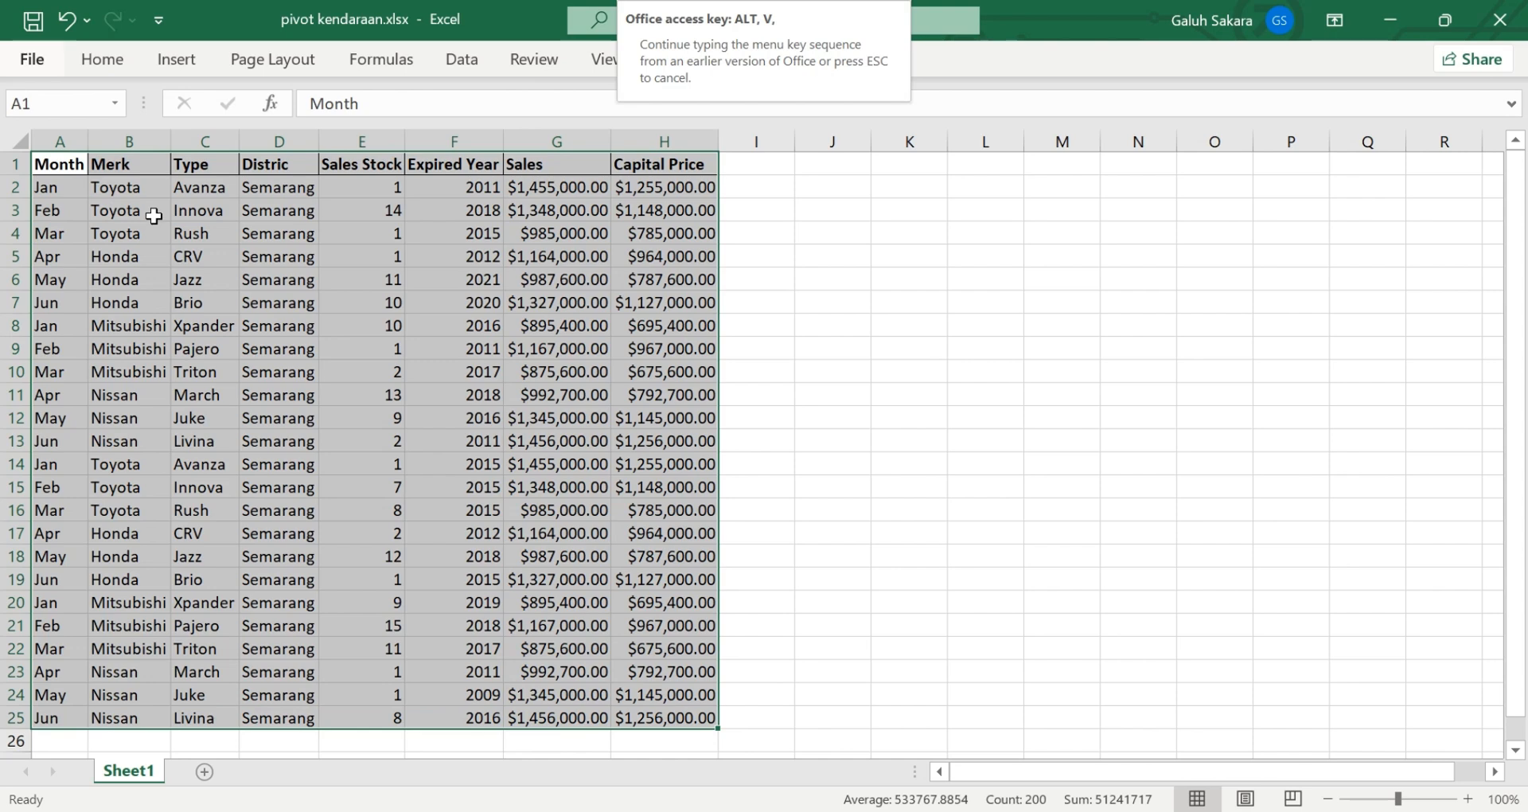
left_click(499, 266)
Select the whole data range A1:H25 on Sheet1 and create a PivotTable from it on a new worksheet
left_click(48, 165)
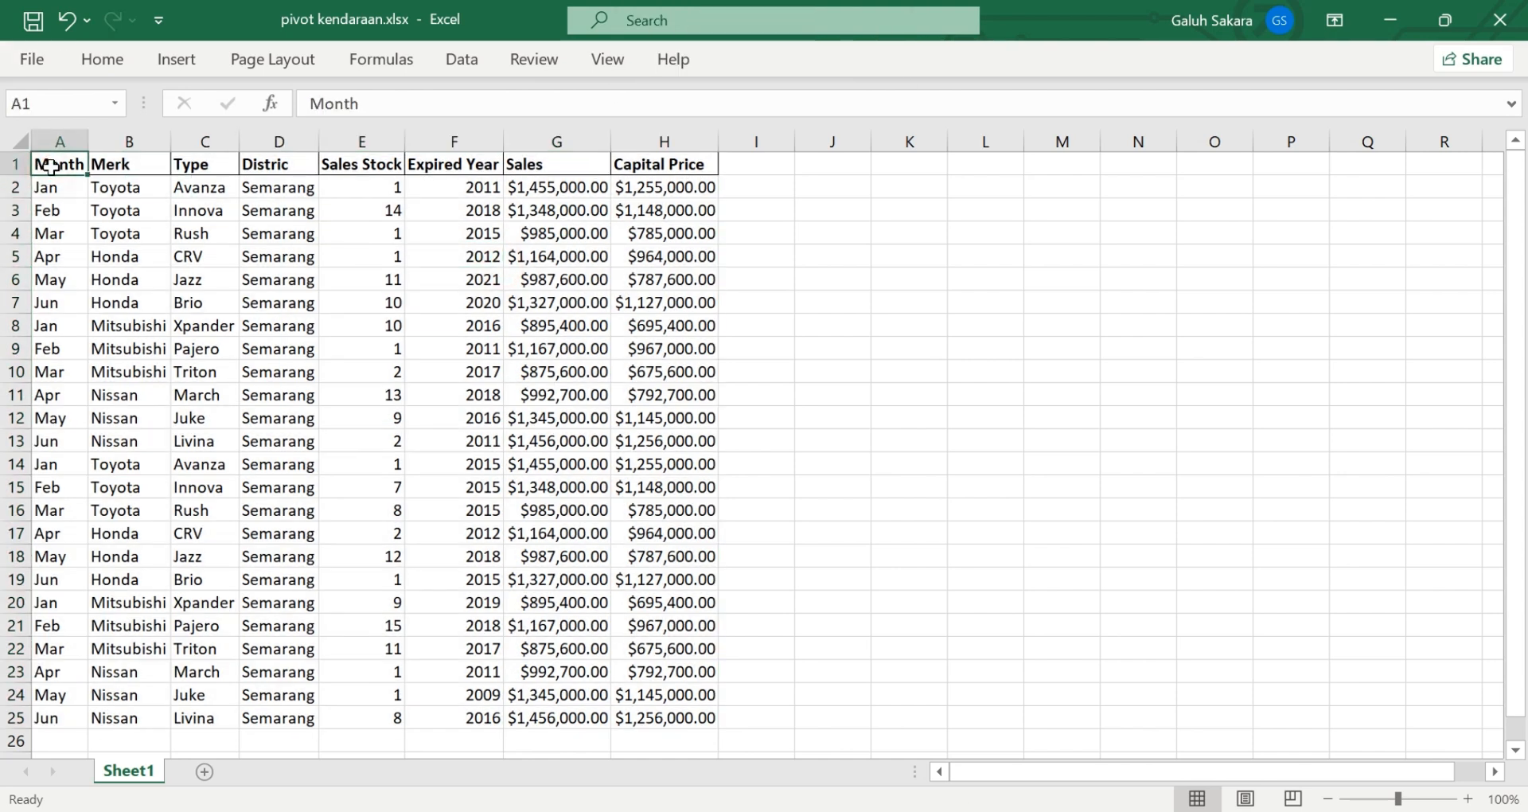
key("ctrl+a")
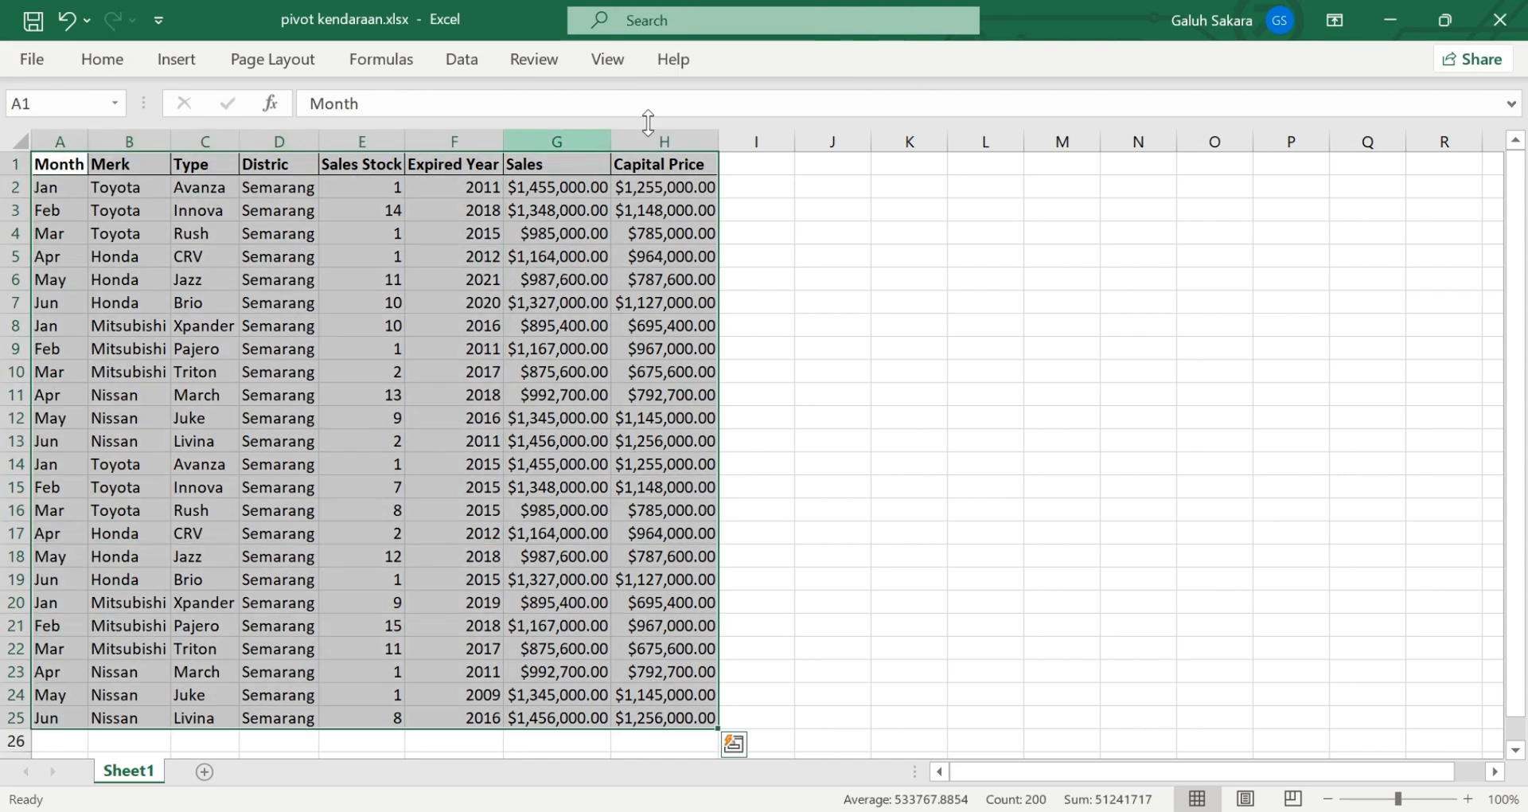
left_click(478, 61)
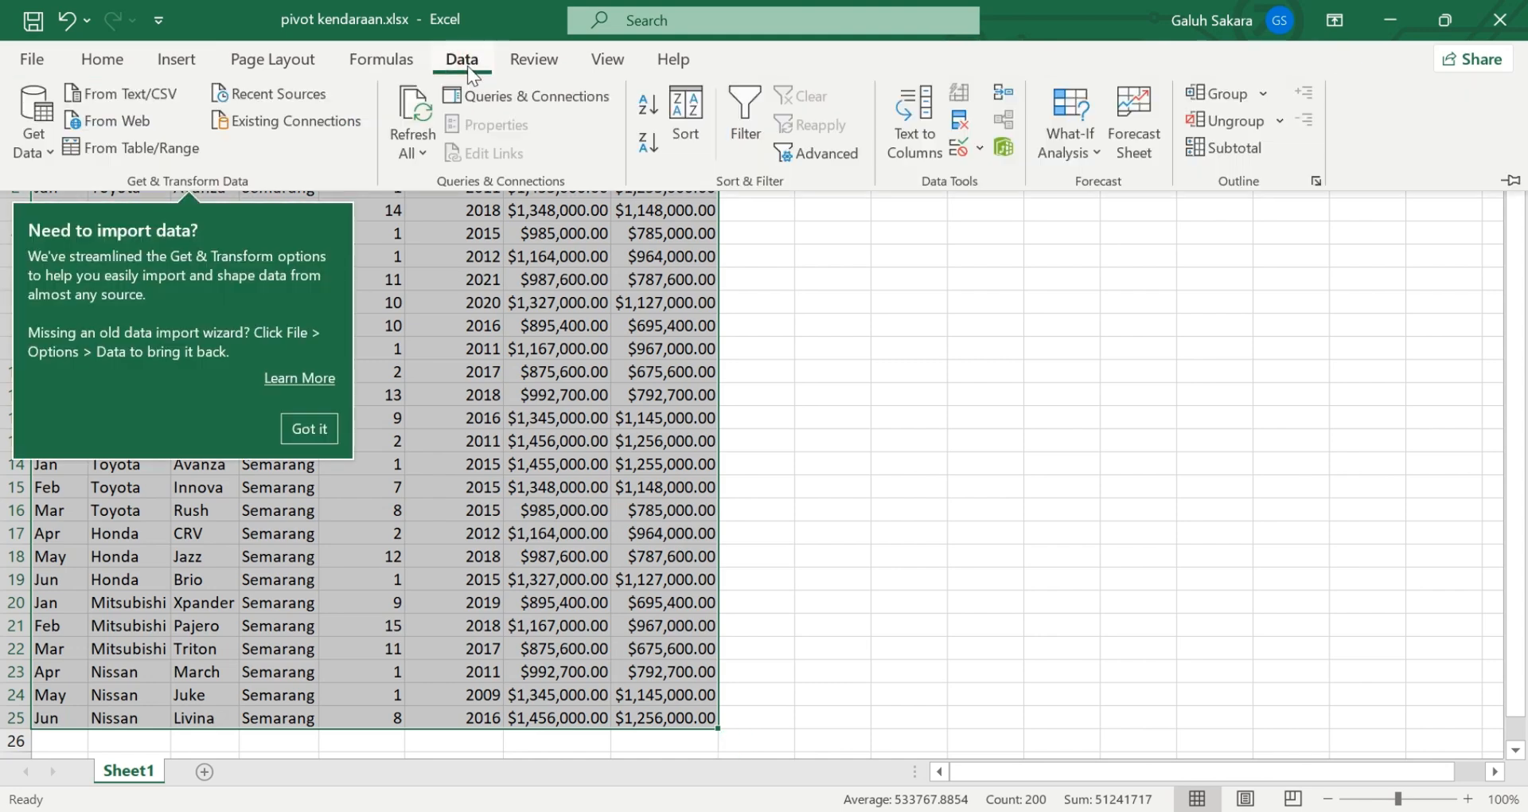
left_click(193, 58)
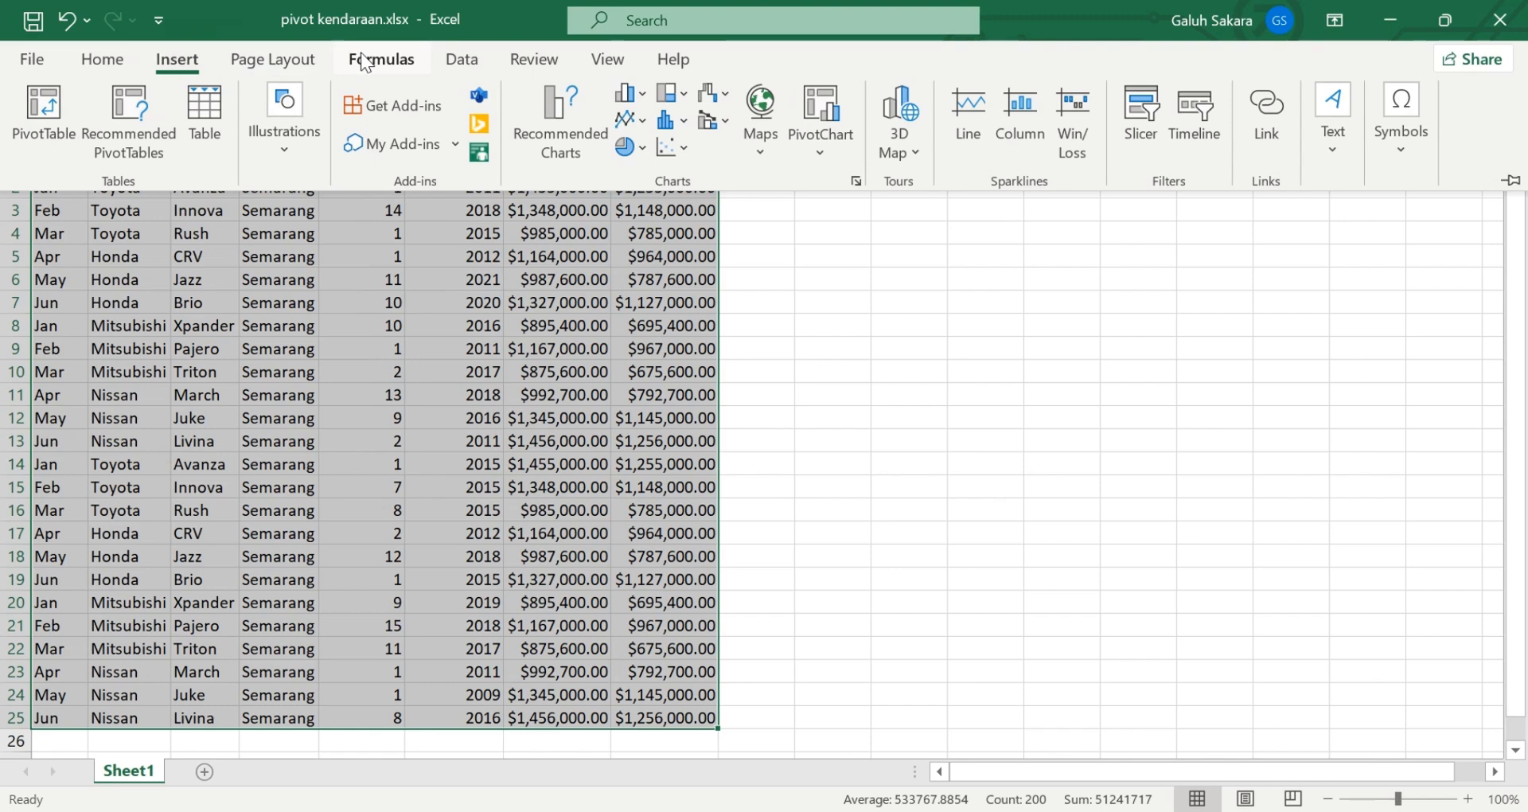
left_click(464, 62)
left_click(527, 69)
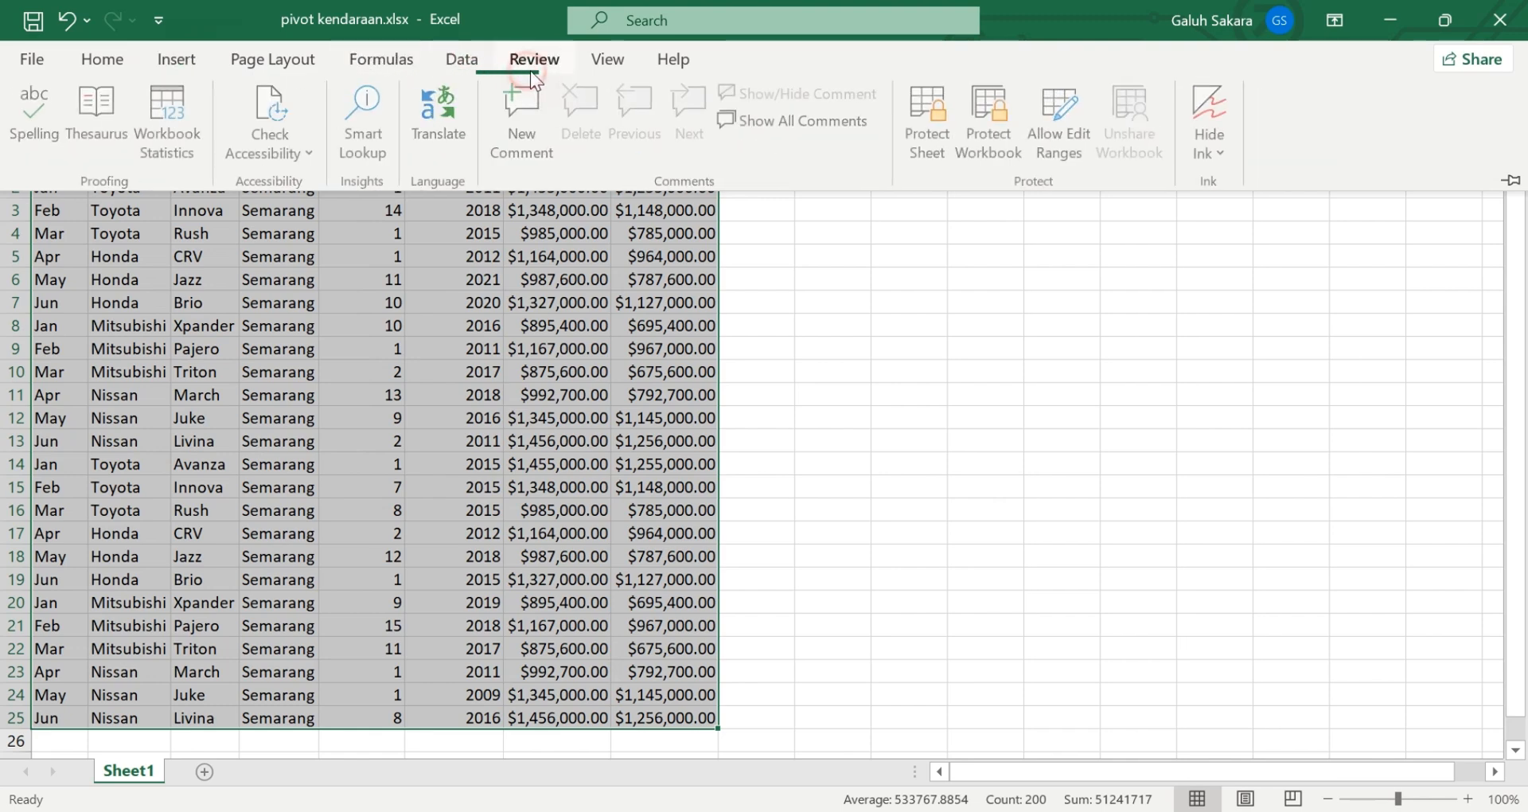
left_click(271, 62)
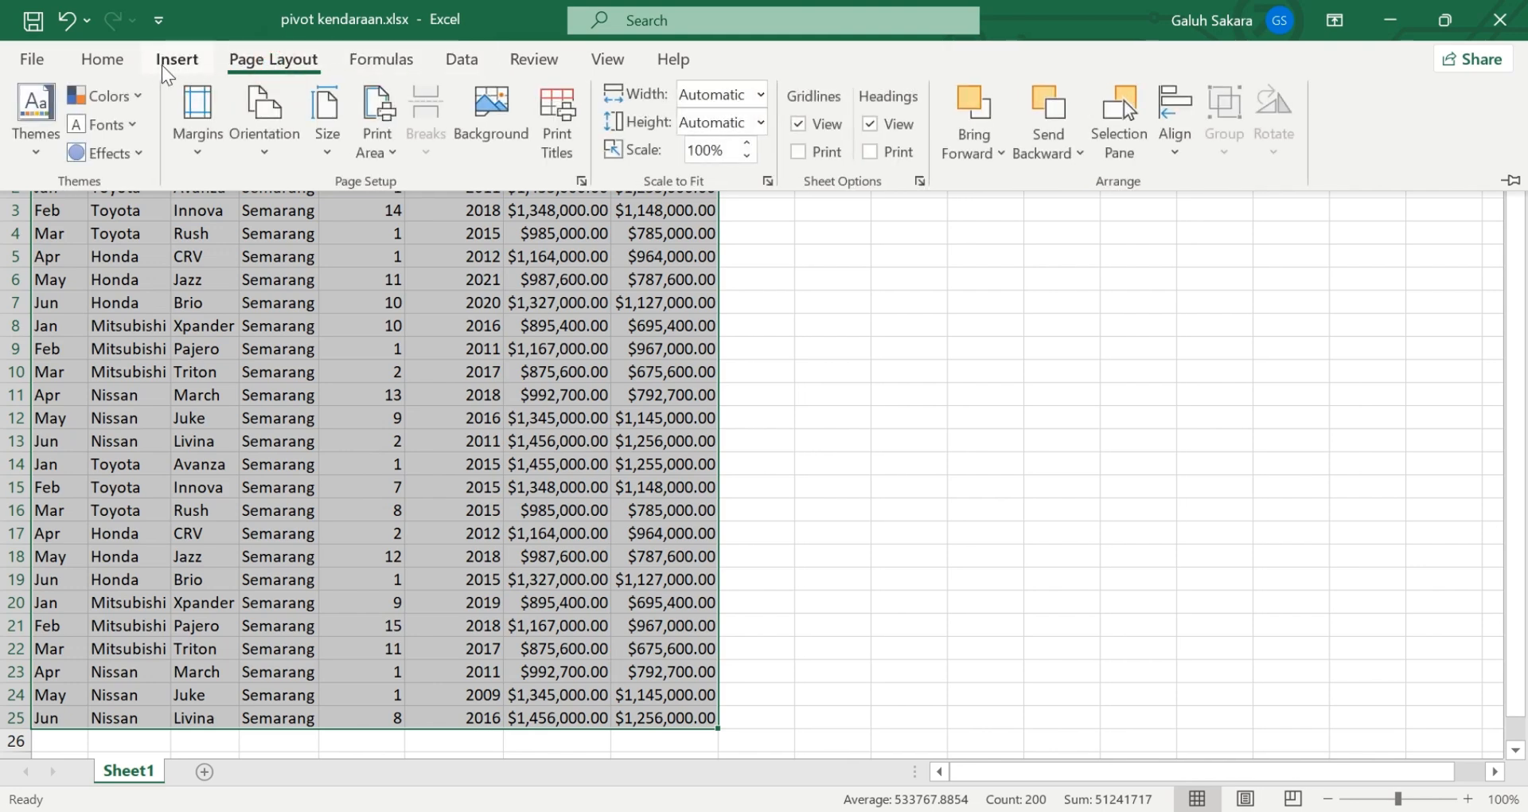
left_click(155, 62)
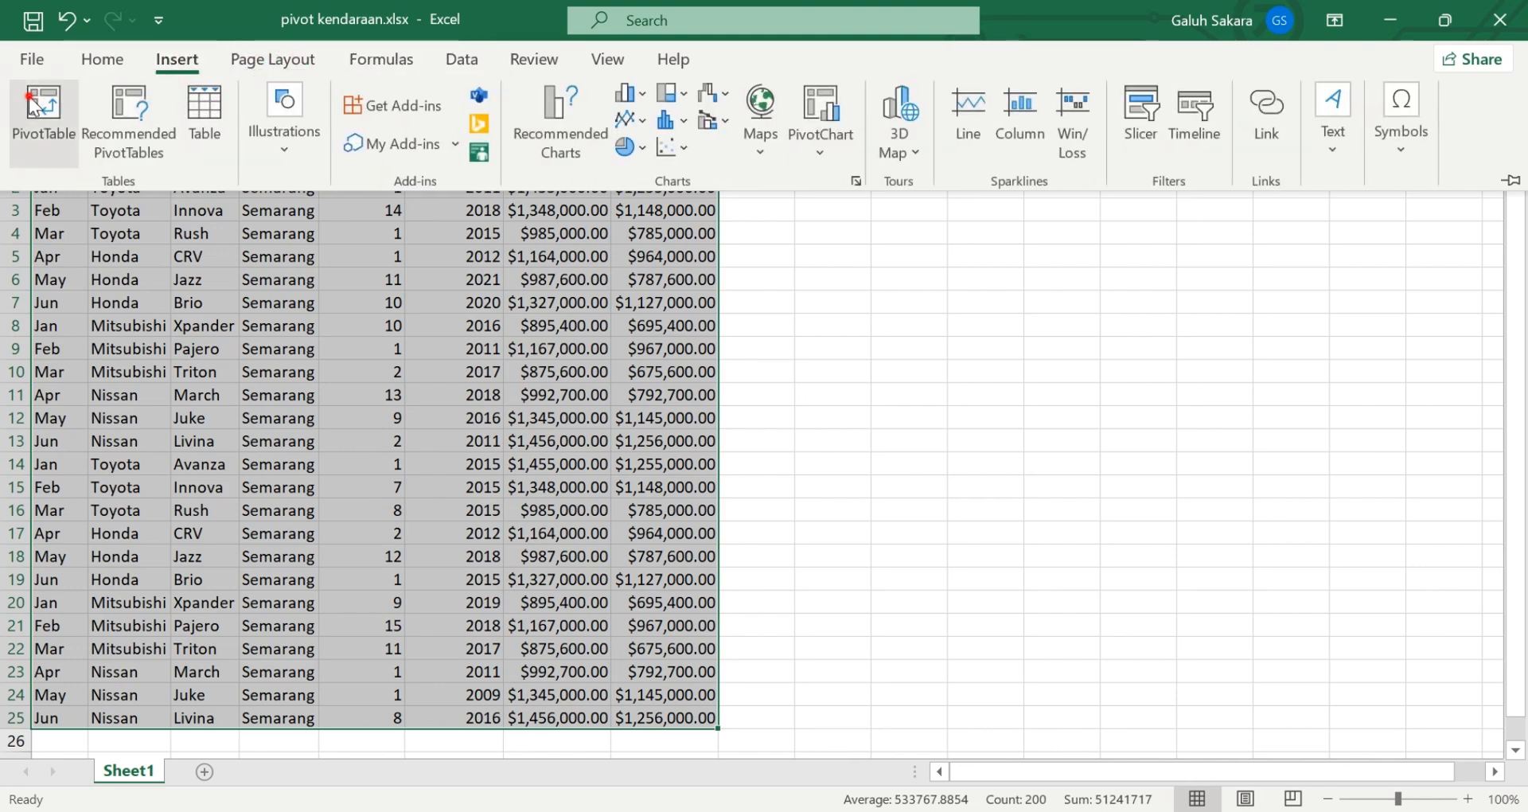
left_click(29, 97)
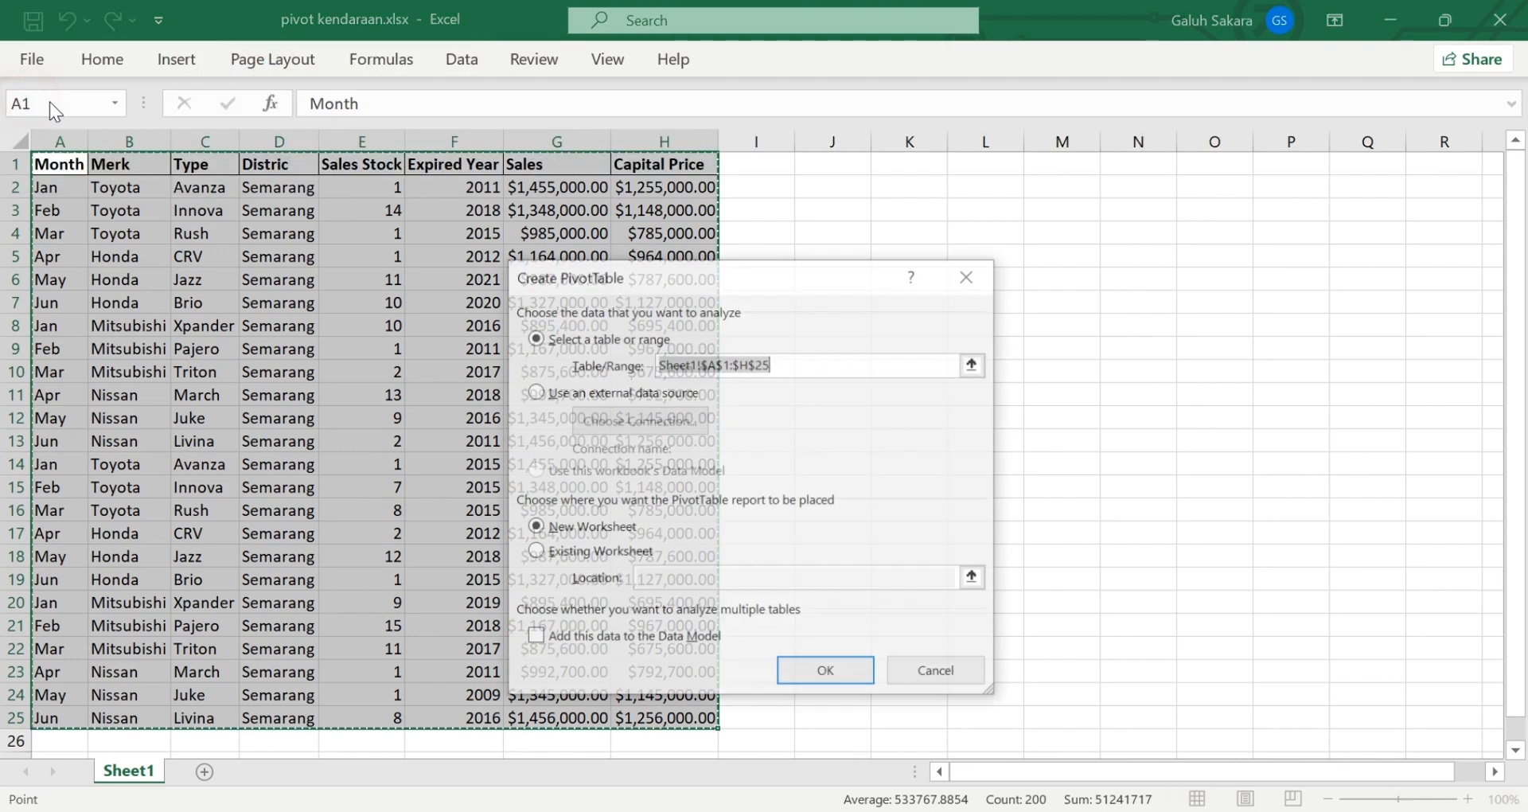
left_click(842, 670)
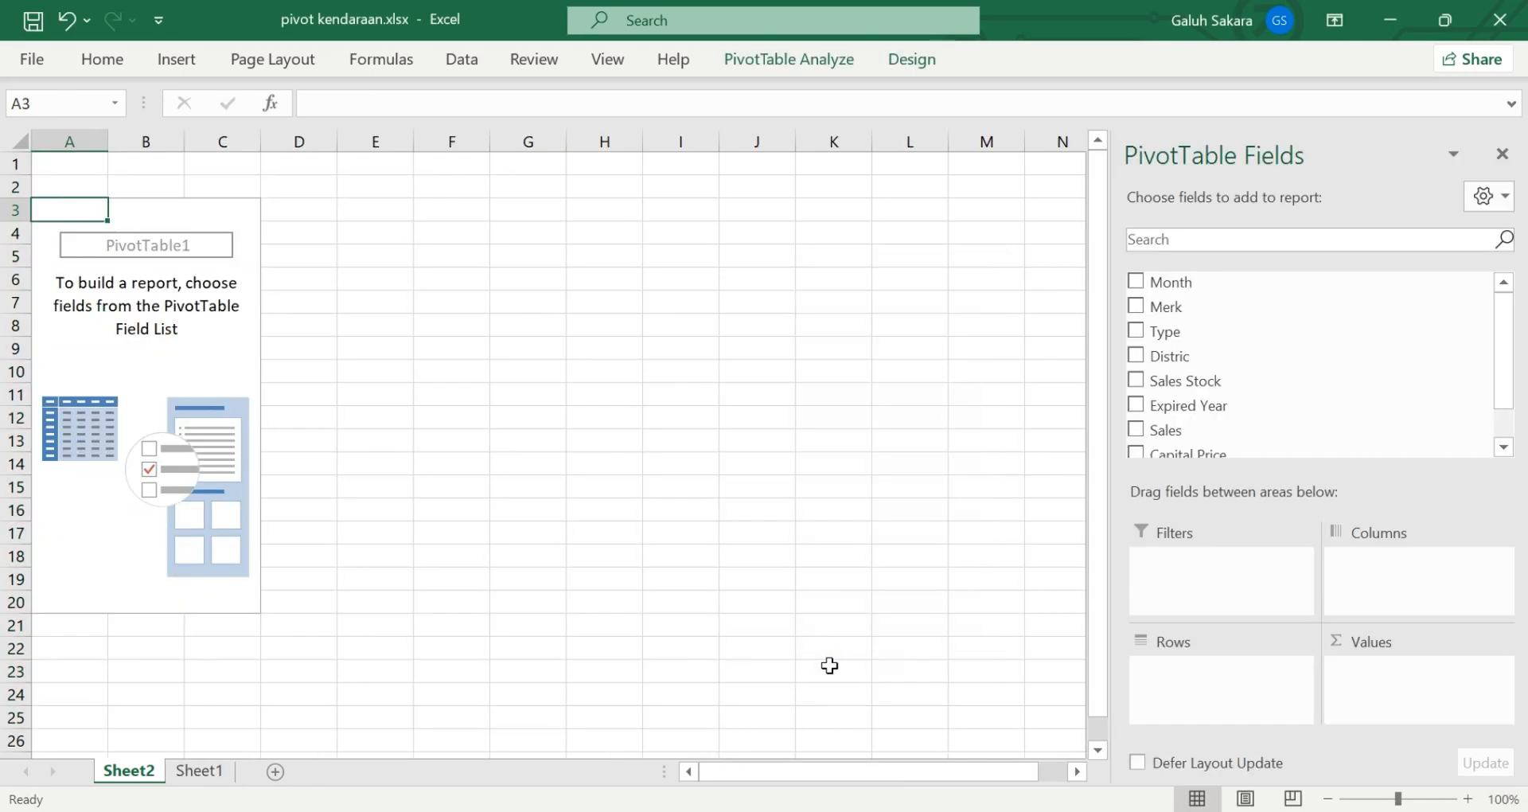
Move Sheet1 in front of Sheet2 in the sheet order and return to the pivot table sheet
left_click(198, 774)
left_click_drag(194, 774, 112, 774)
left_click(207, 768)
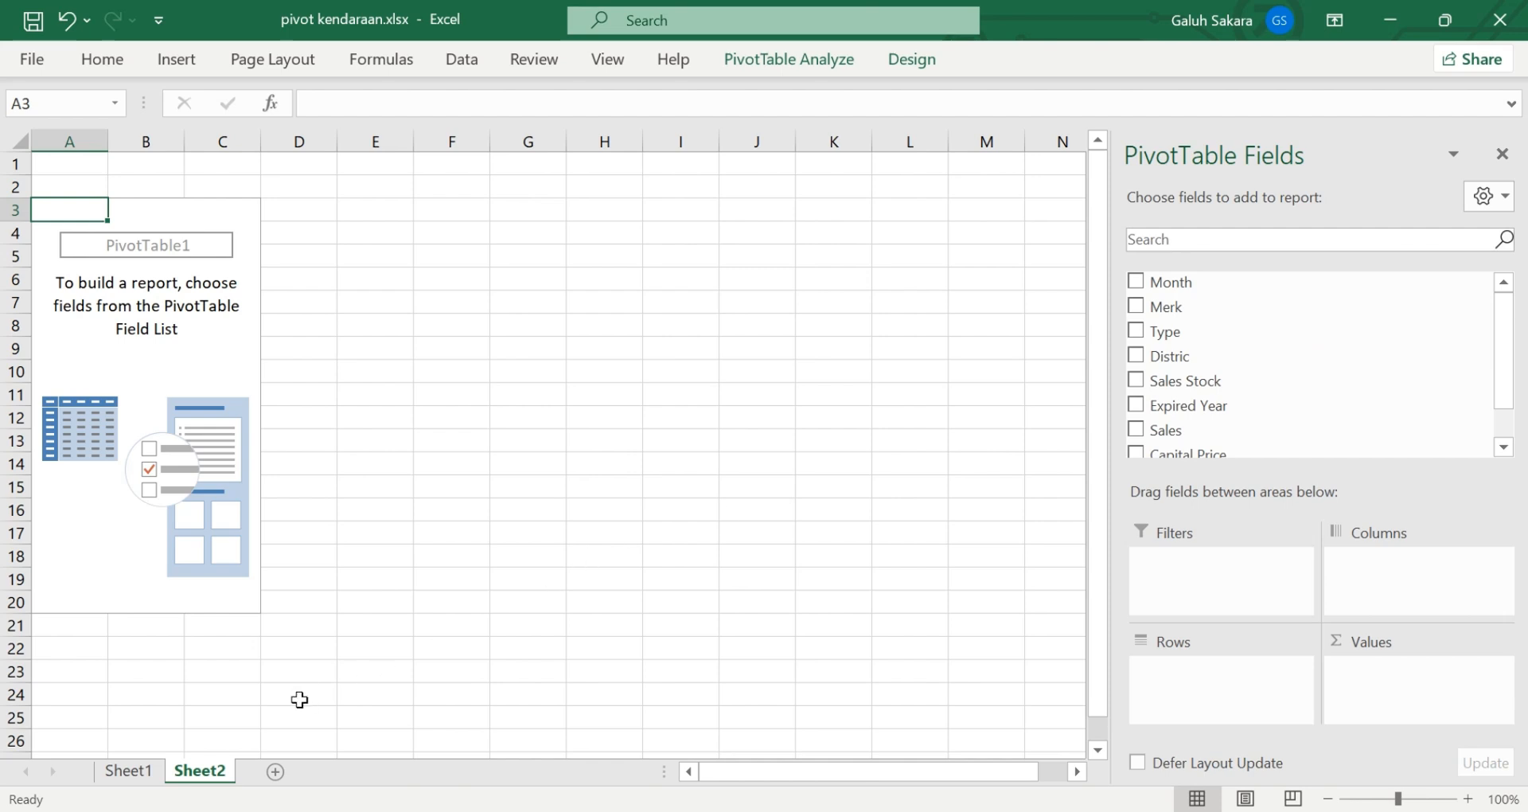
left_click(126, 770)
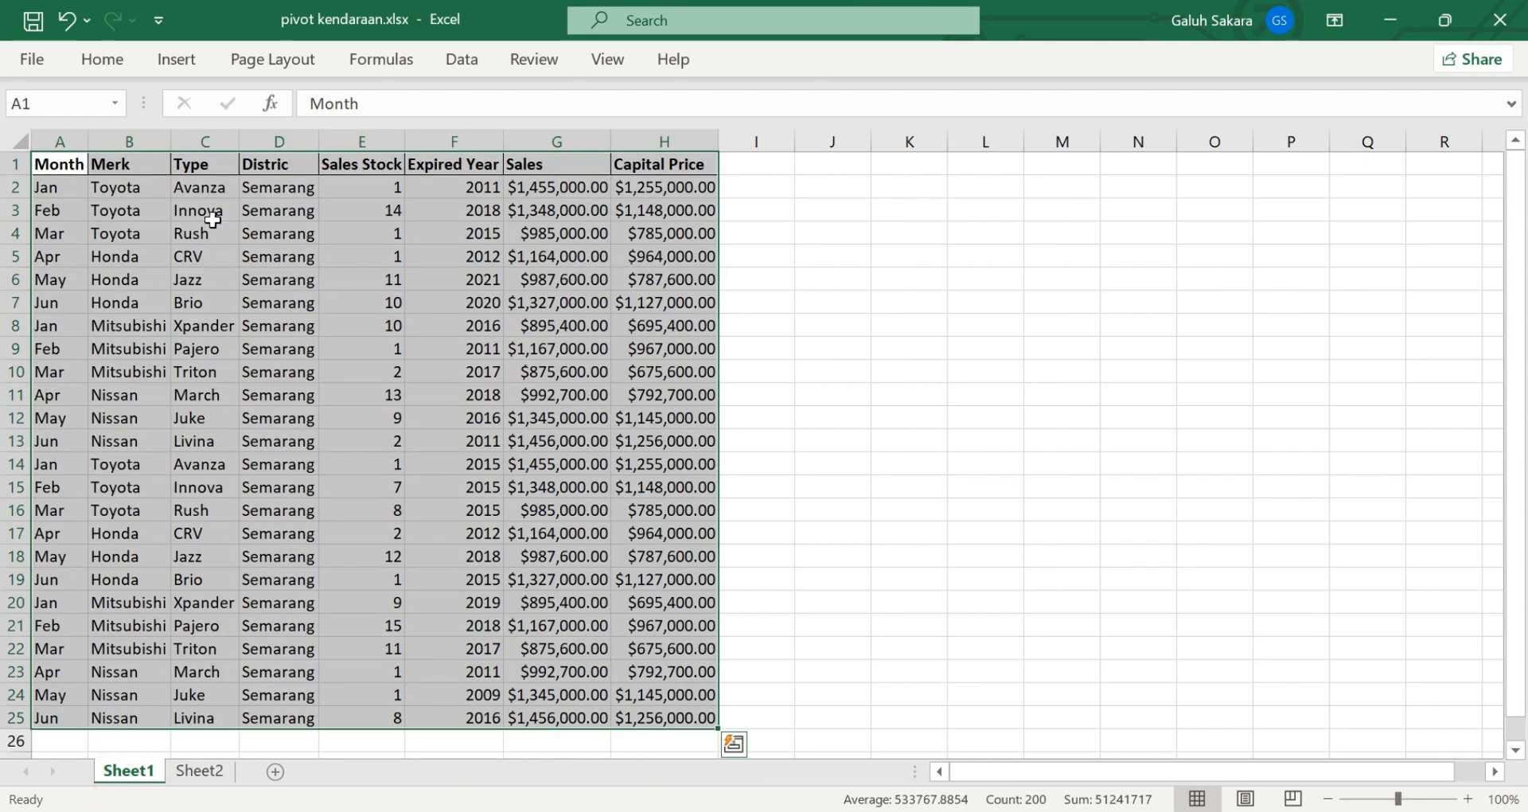
left_click(200, 770)
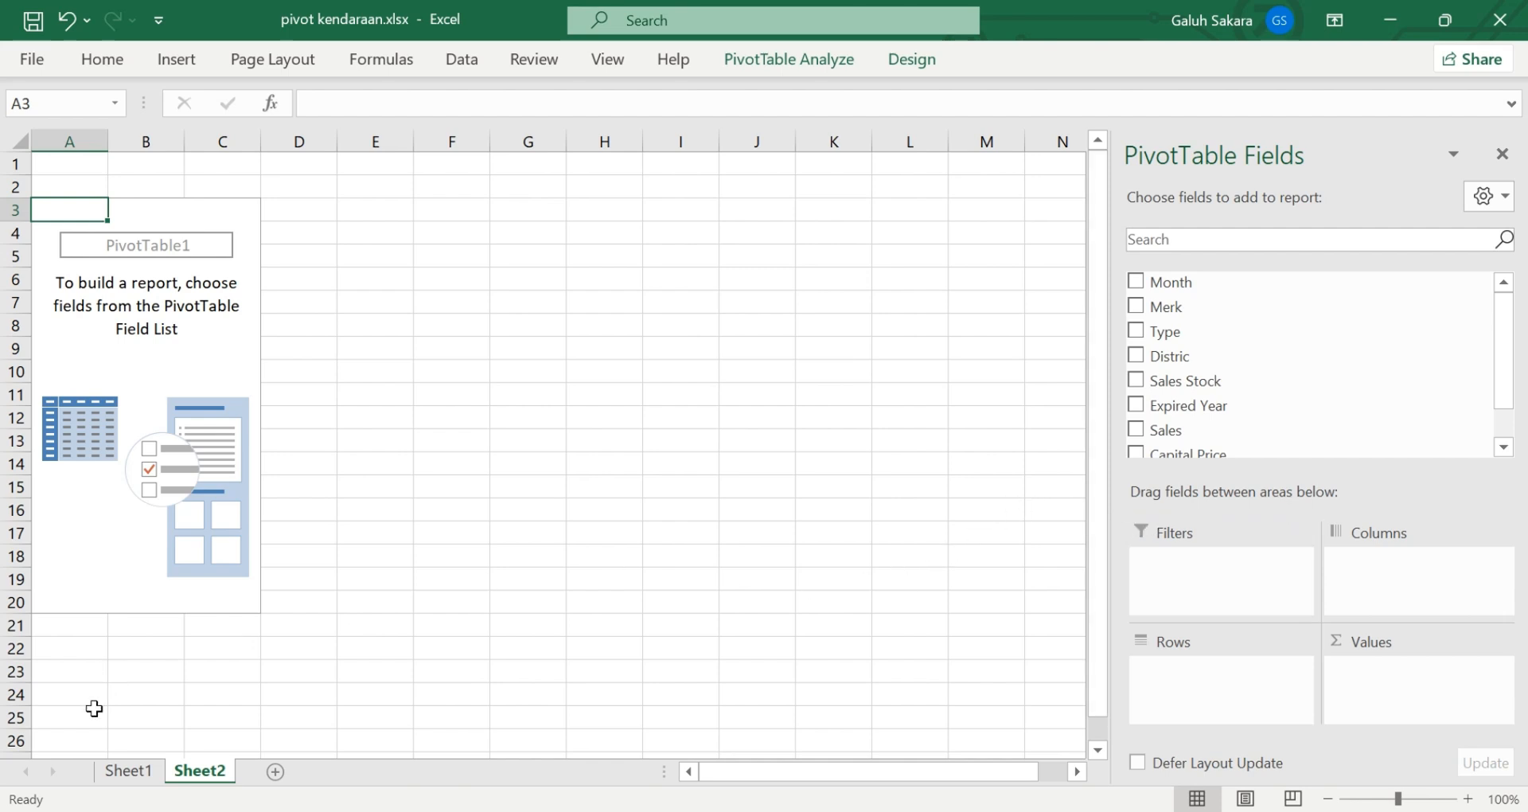
Rename the Sales Stock column header in cell E1 of Sheet1 as Sold Stock
left_click(130, 777)
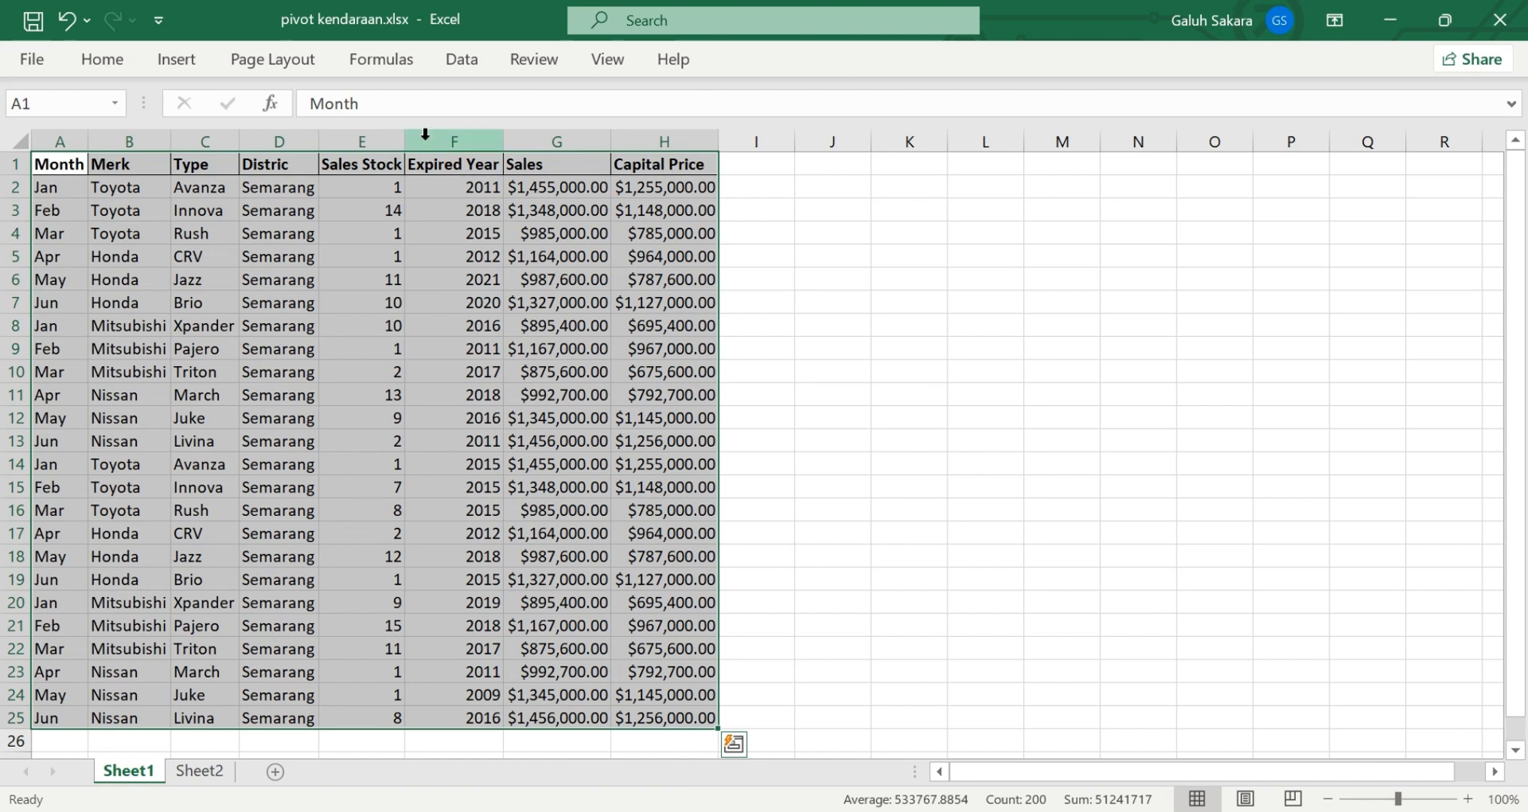
left_click(382, 164)
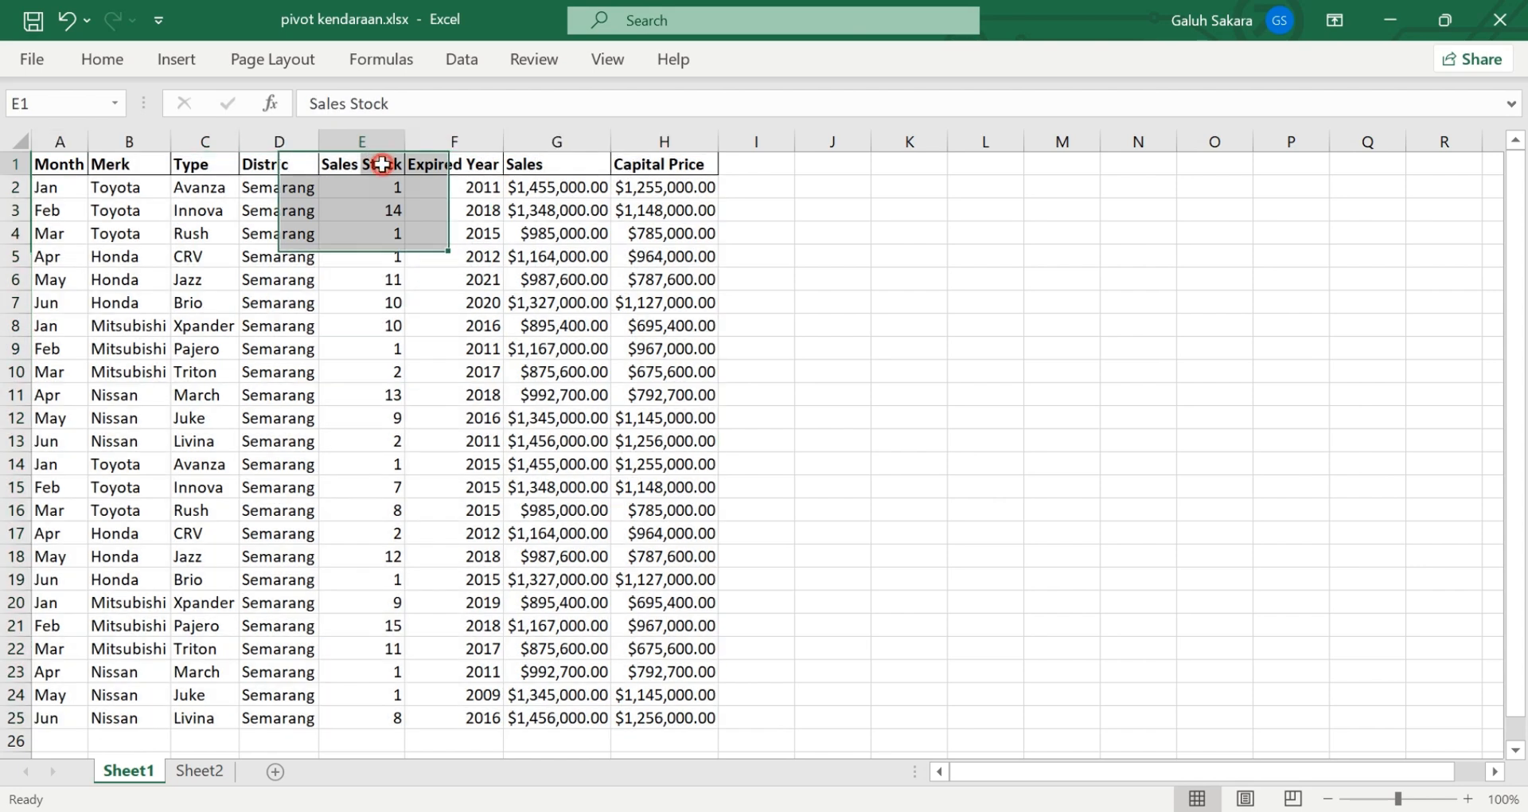
left_click(348, 102)
key("BackSpace")
key("BackSpace")
key("BackSpace")
key("BackSpace")
type("old")
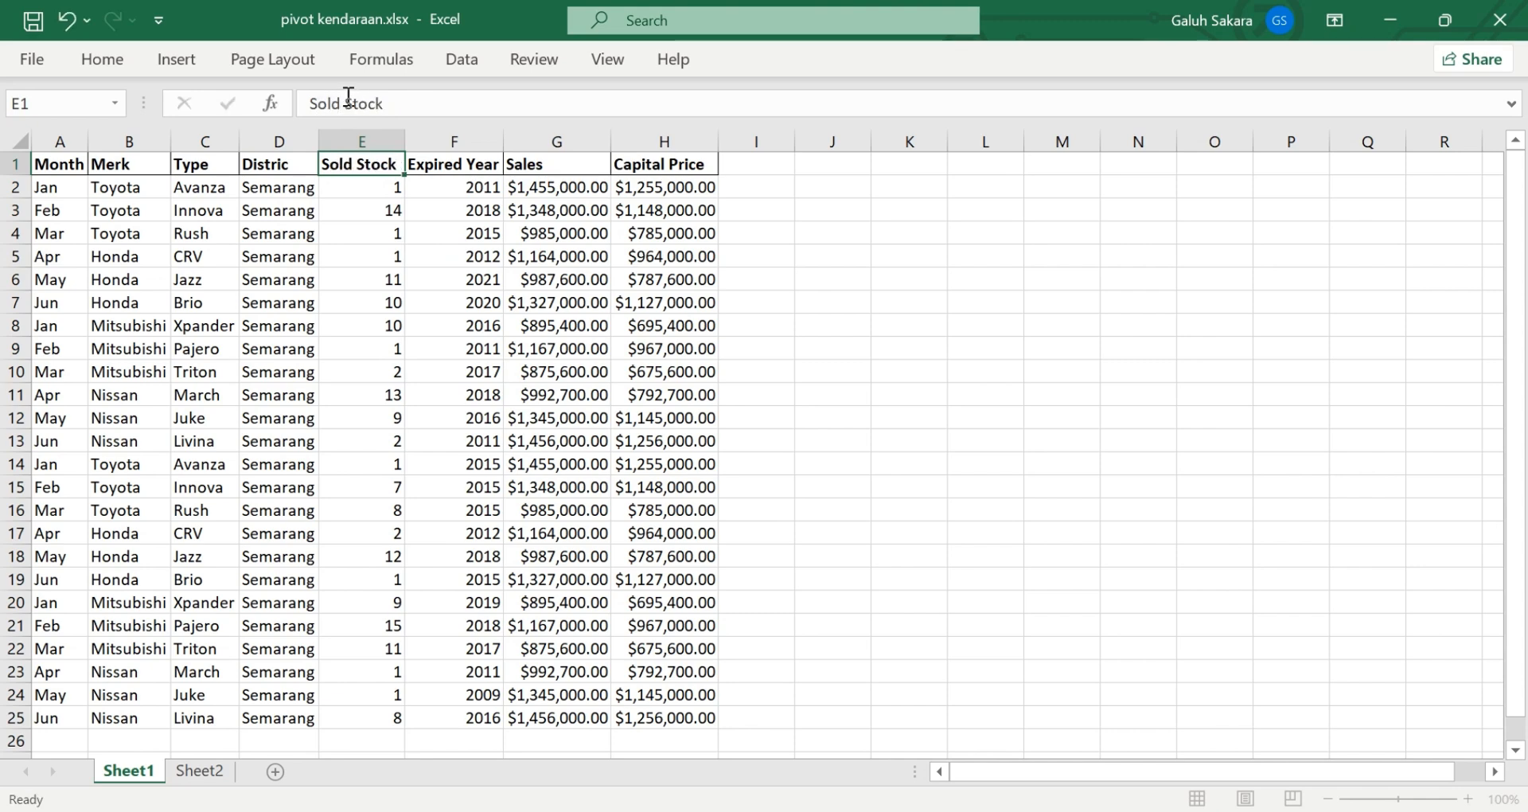
key("Return")
Check the field list on Sheet2, and change the header in cell E1 of Sheet1 back to Sales Stock
left_click(224, 776)
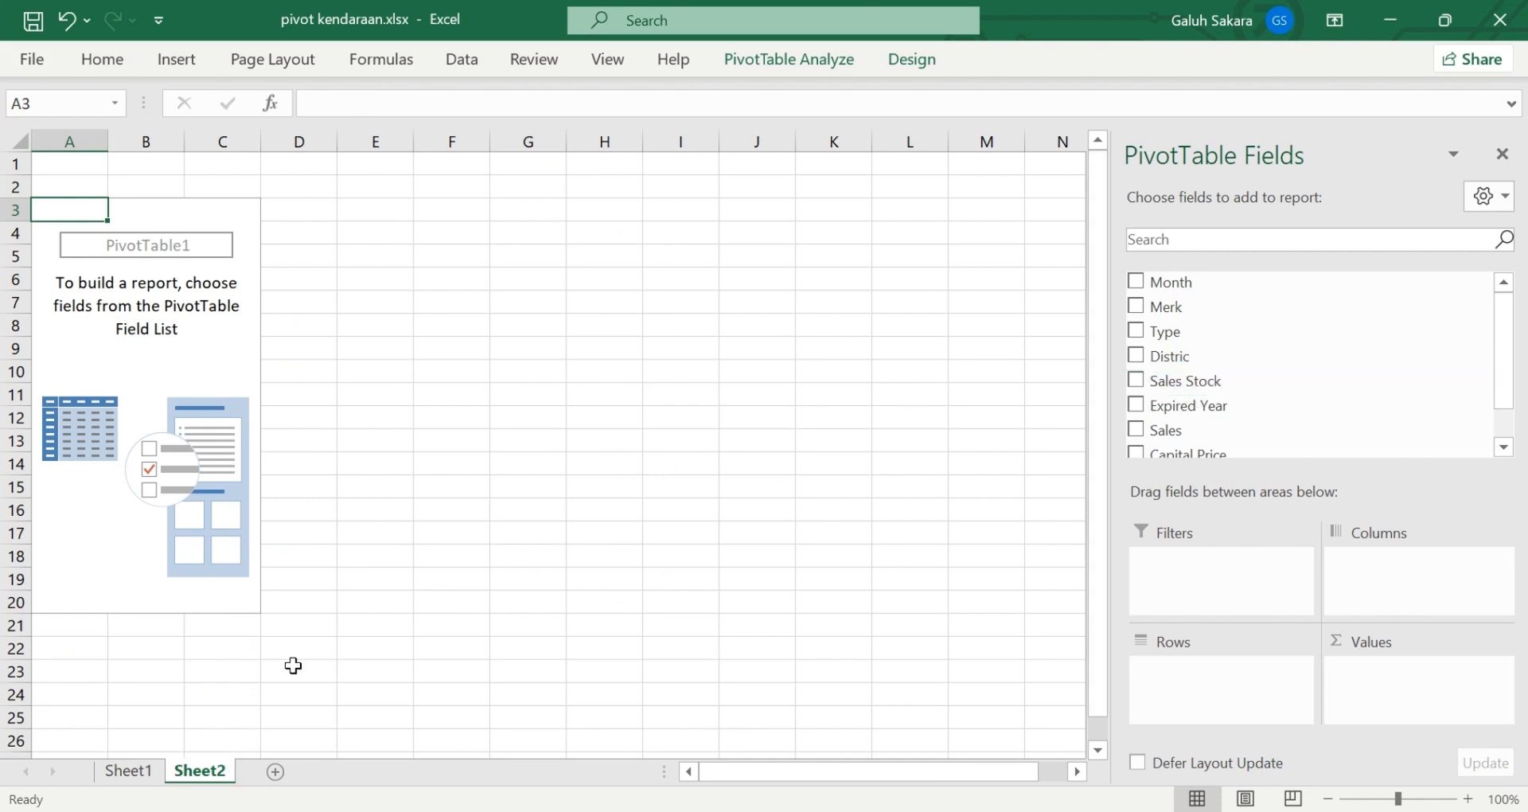
left_click(131, 772)
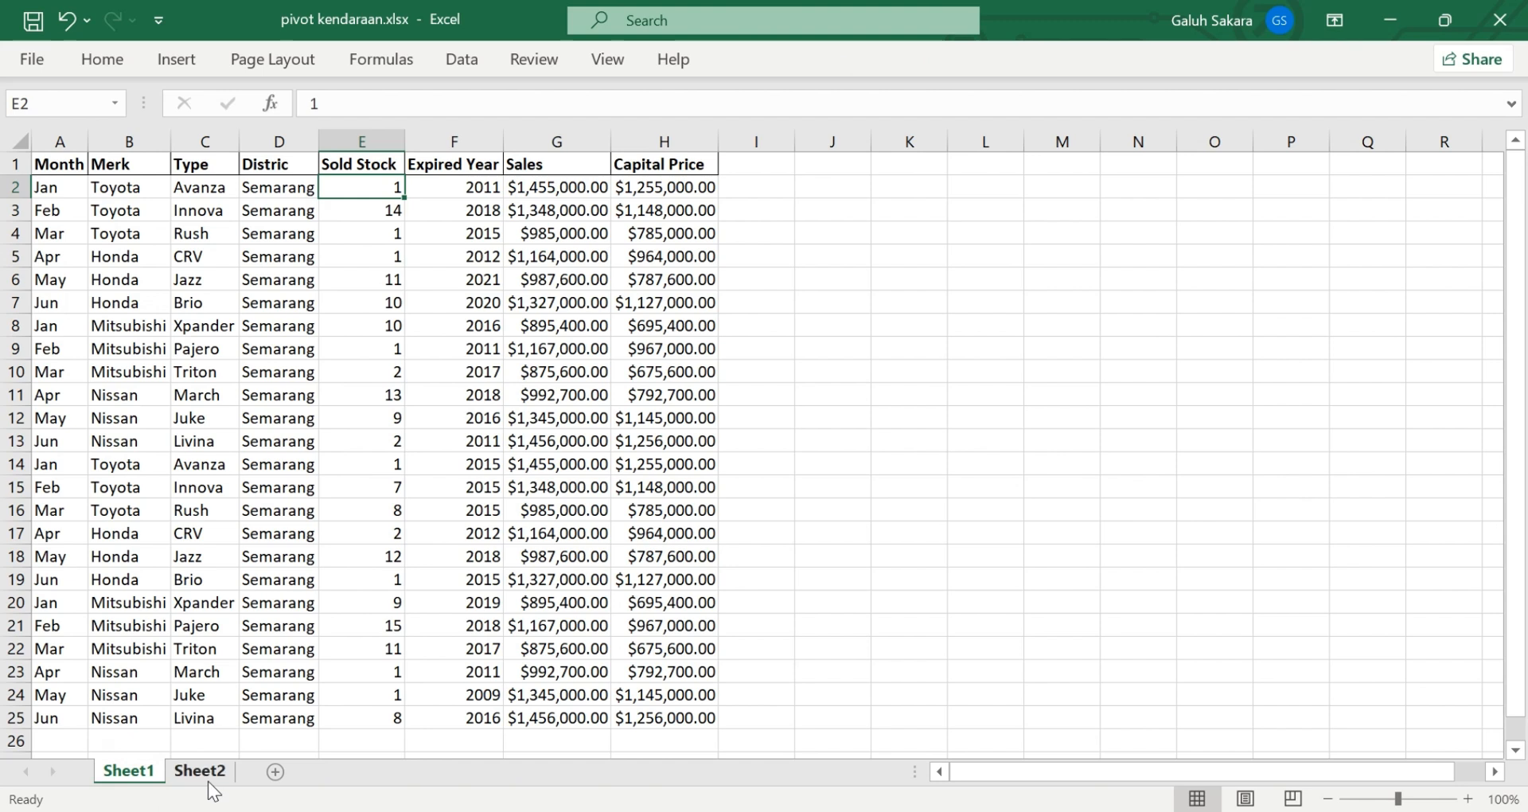
left_click(357, 160)
double_click(355, 160)
key("BackSpace")
key("BackSpace")
key("BackSpace")
type("ales")
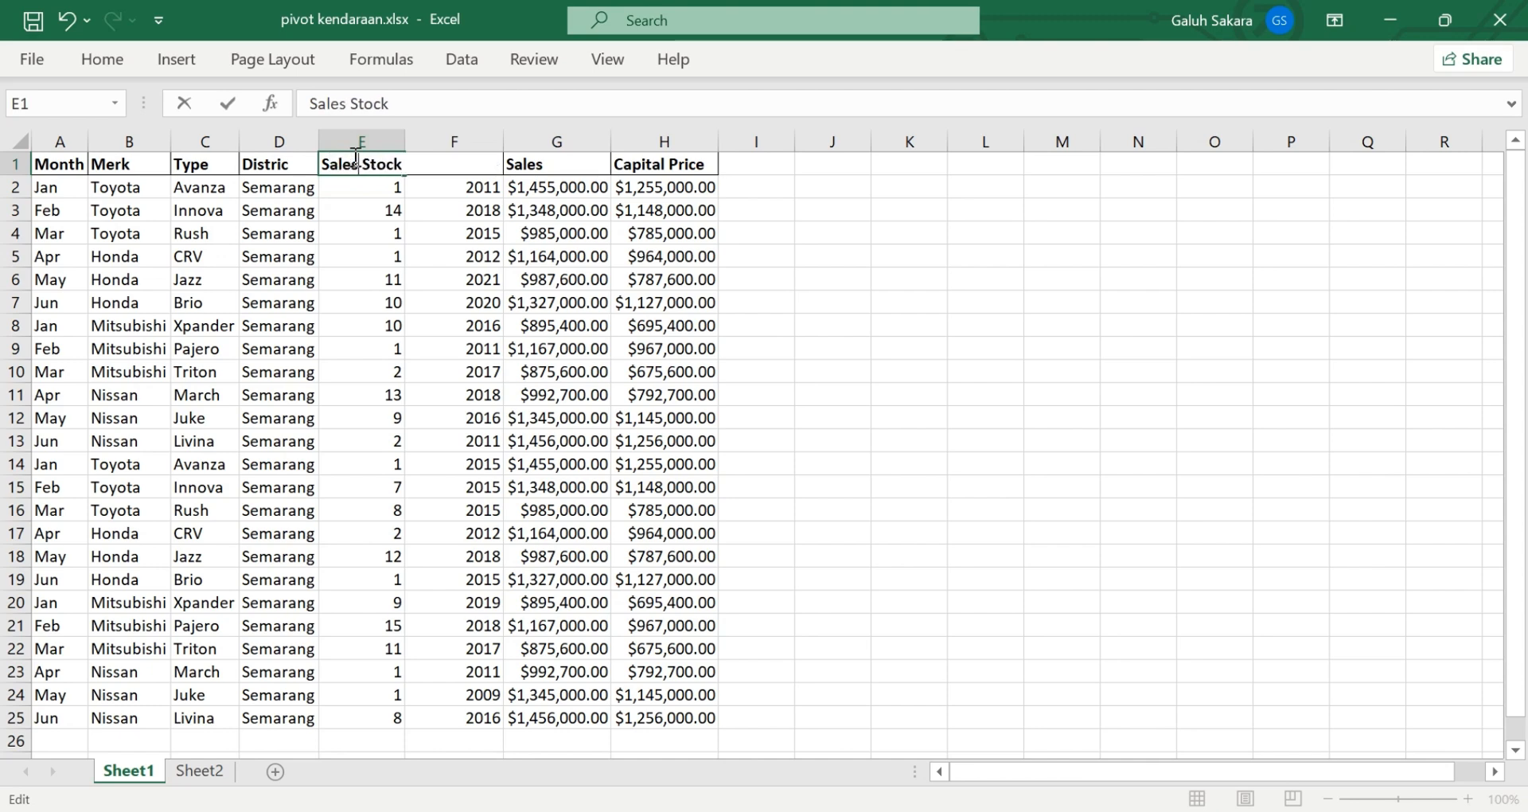
key("Return")
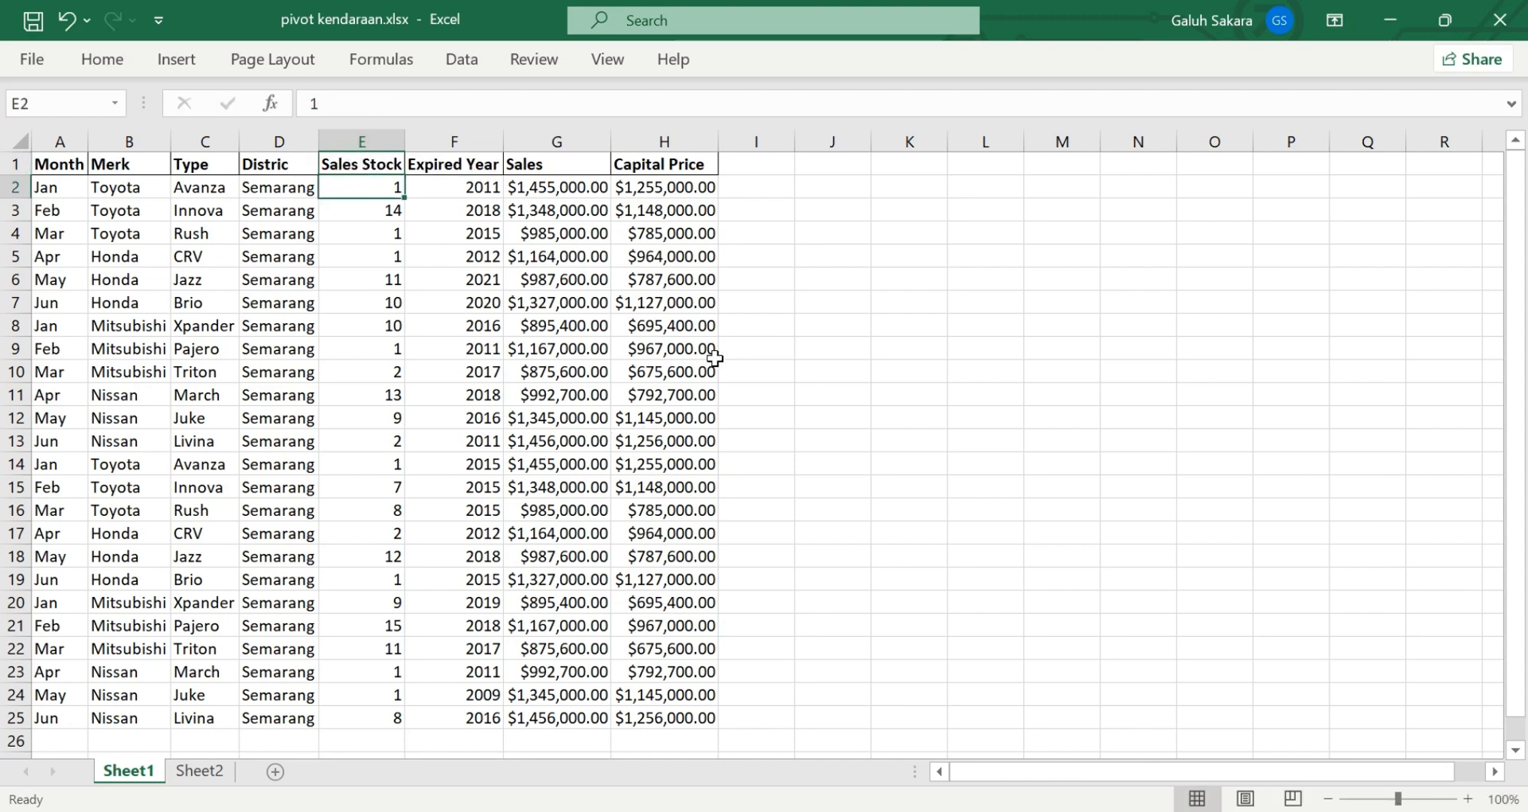
On Sheet2, add the Merk and Type fields as rows of the pivot table
left_click(209, 772)
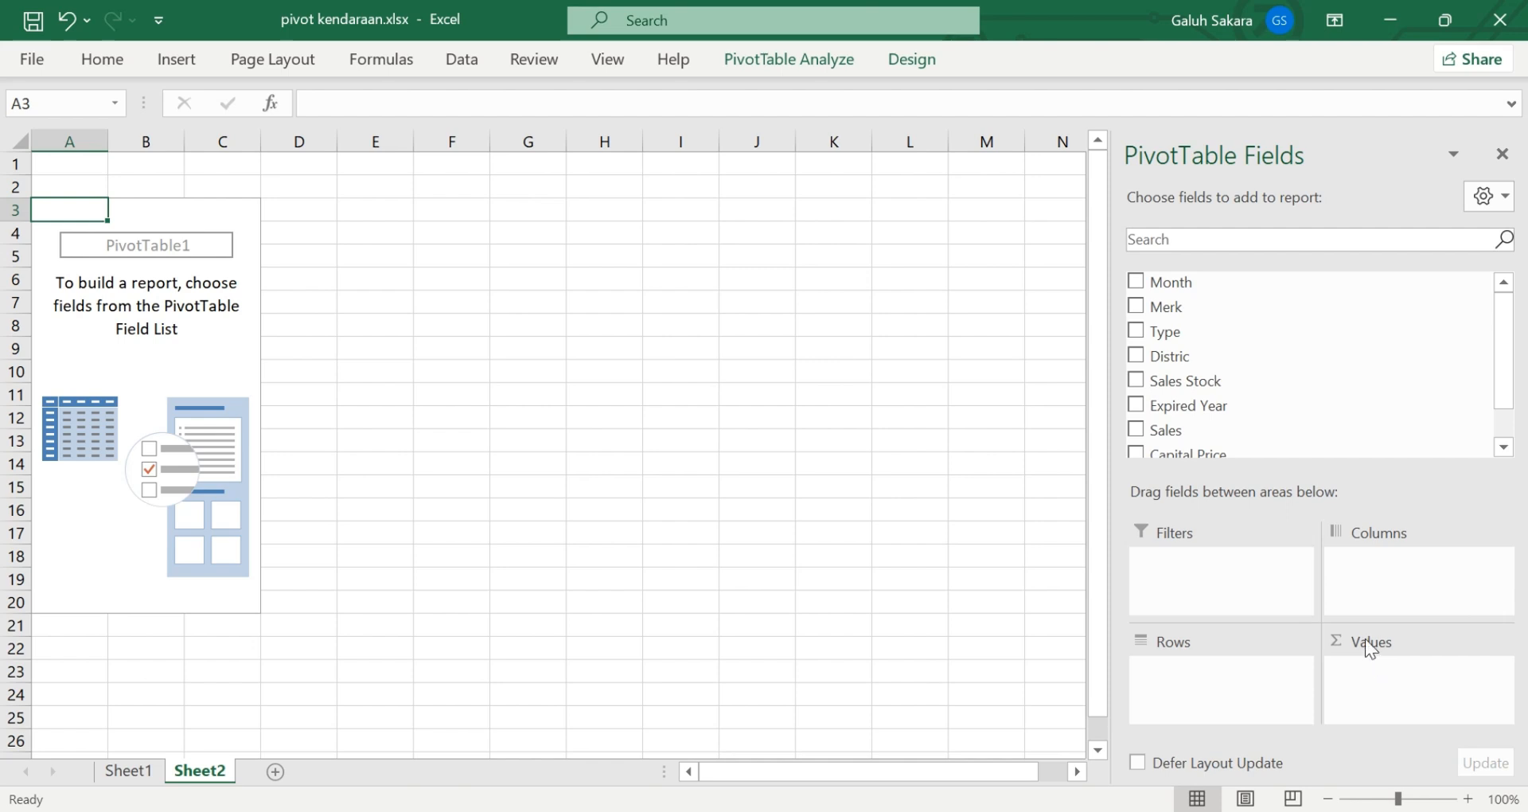
left_click(1138, 301)
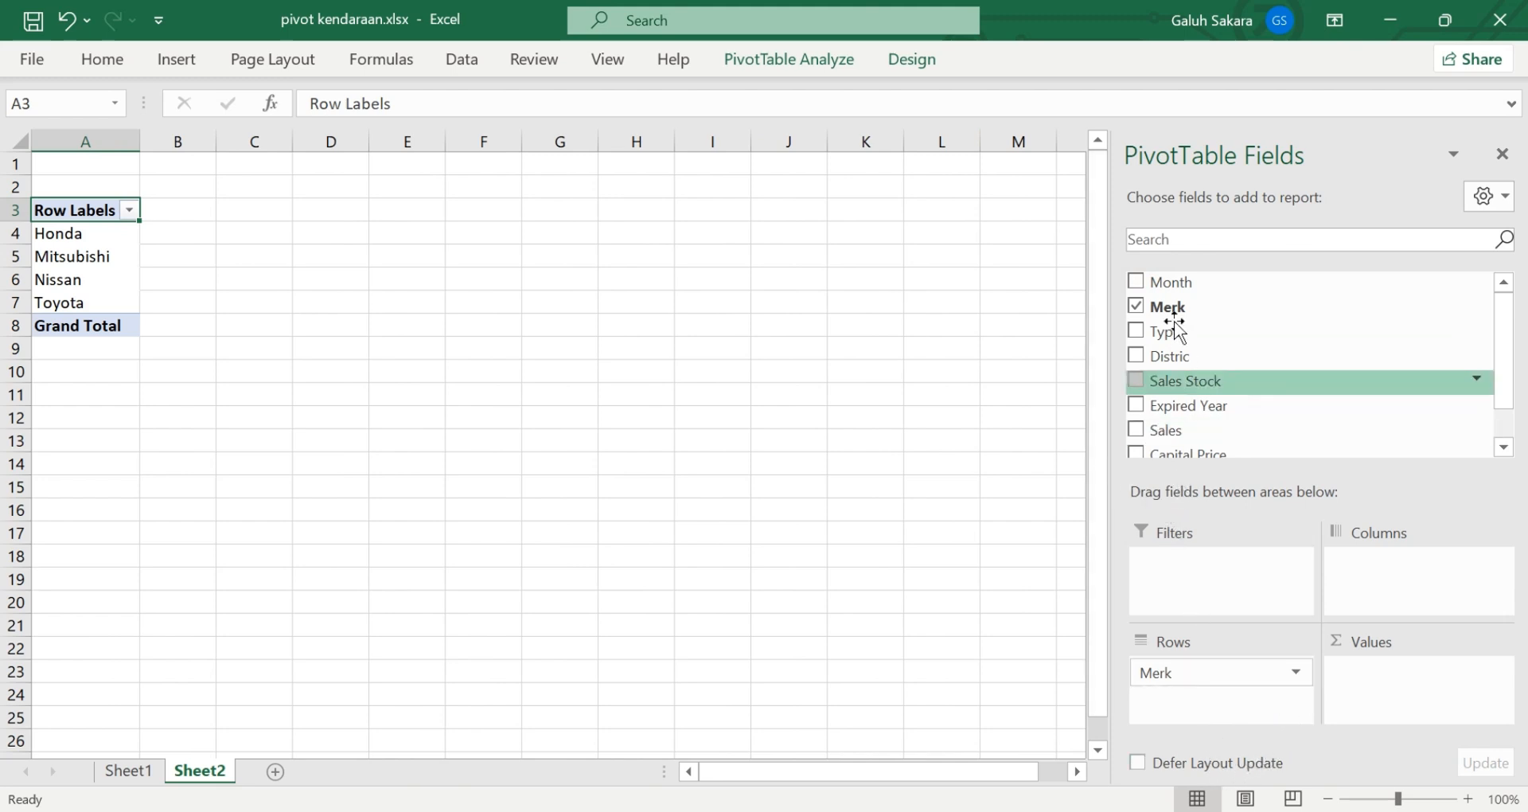
left_click(1139, 337)
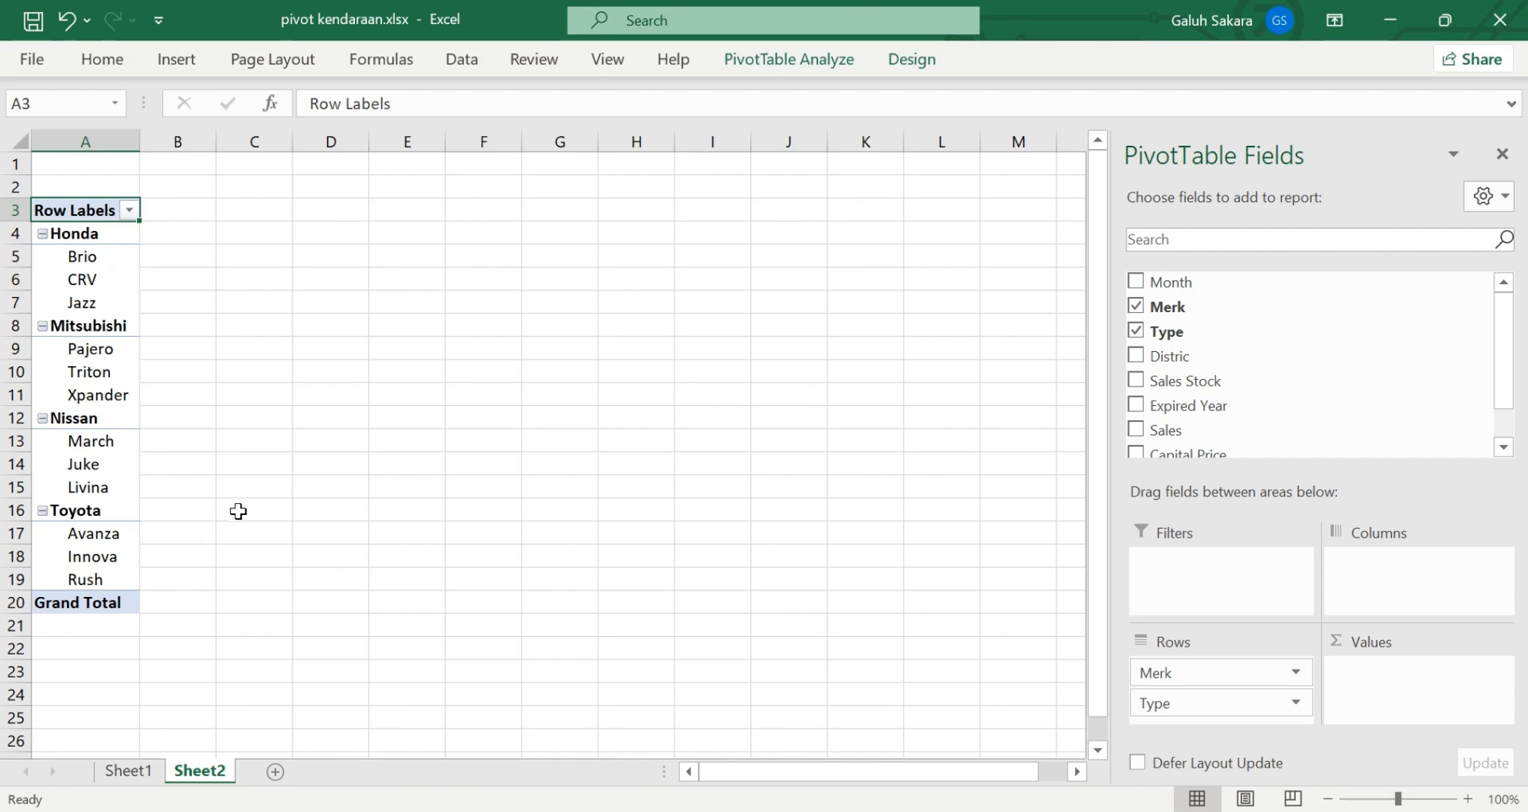
Place the Distric field in the pivot table's columns and add Sales Stock twice to its values
left_click(1136, 356)
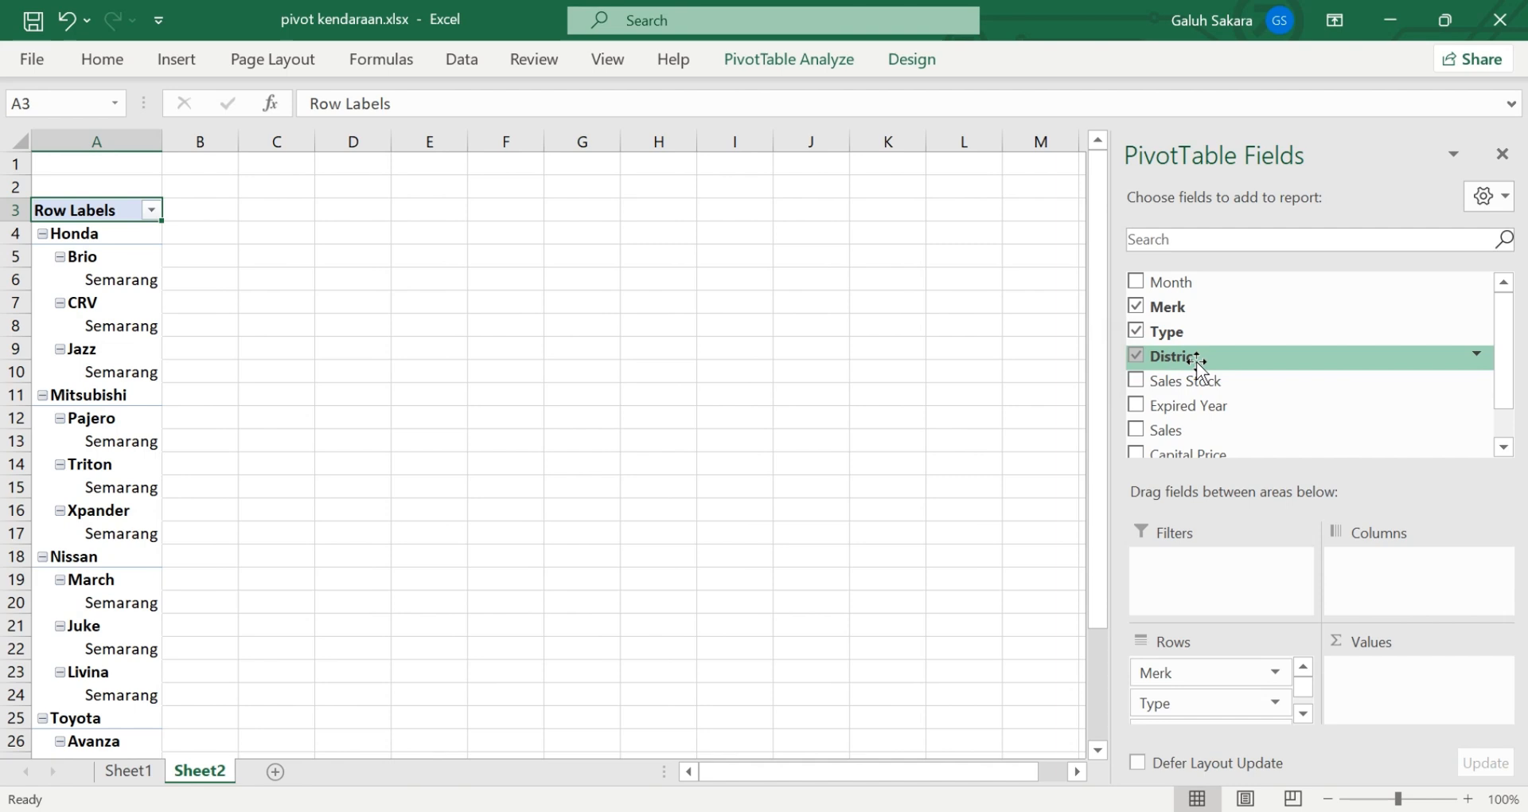
left_click_drag(1199, 363, 1396, 573)
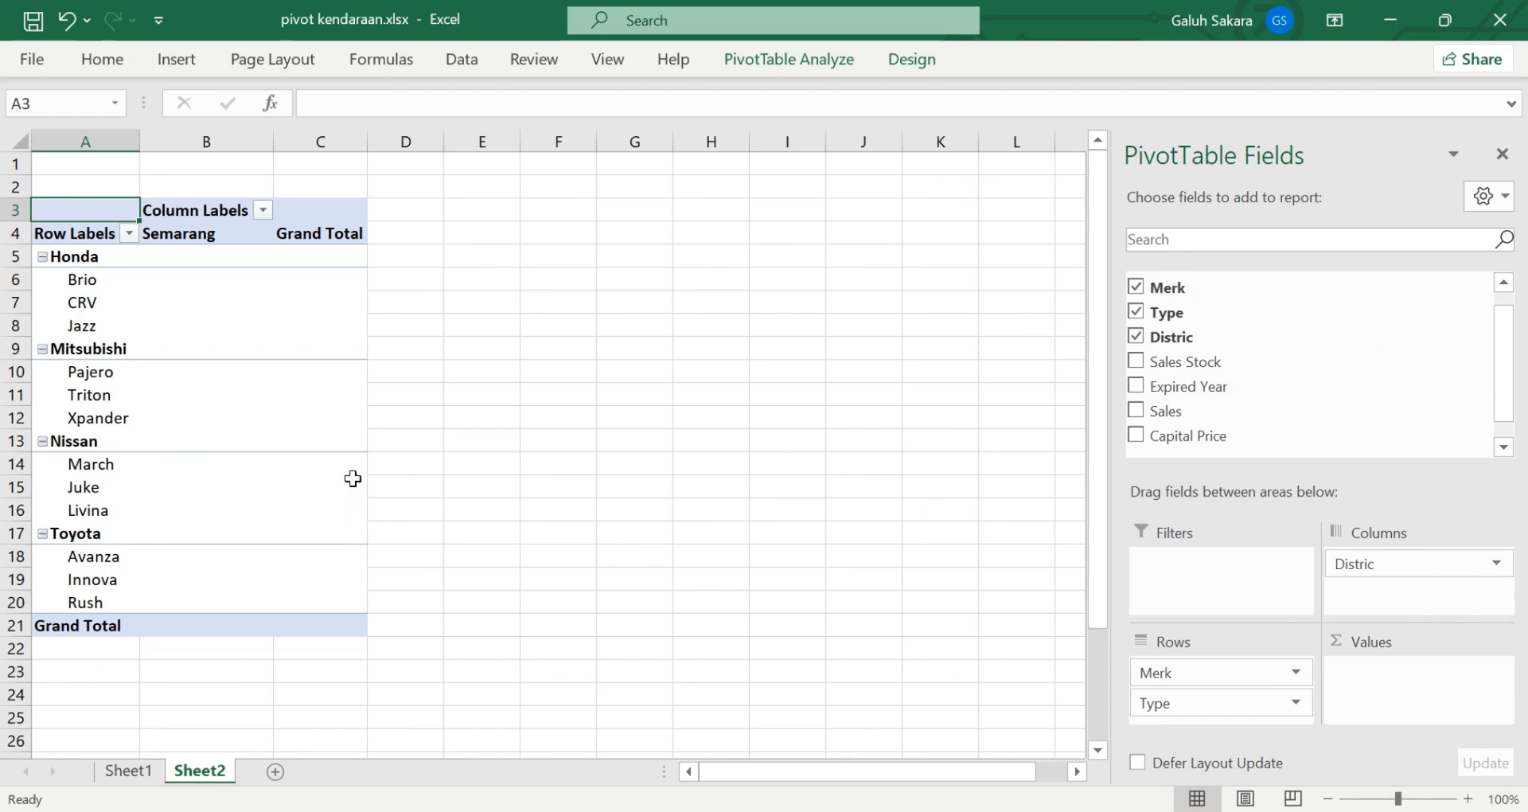
left_click(1138, 369)
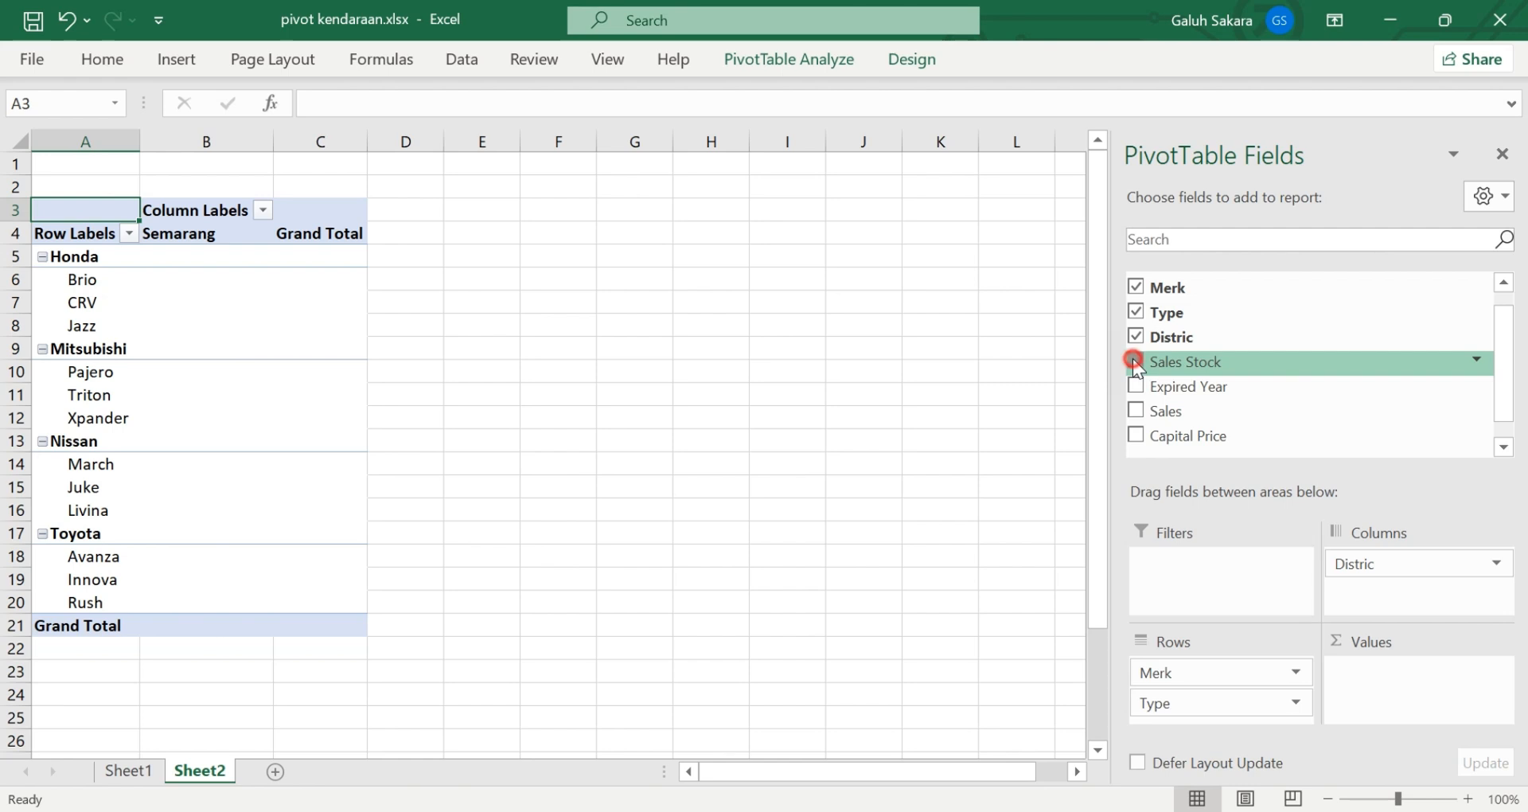
left_click_drag(1187, 372, 1373, 700)
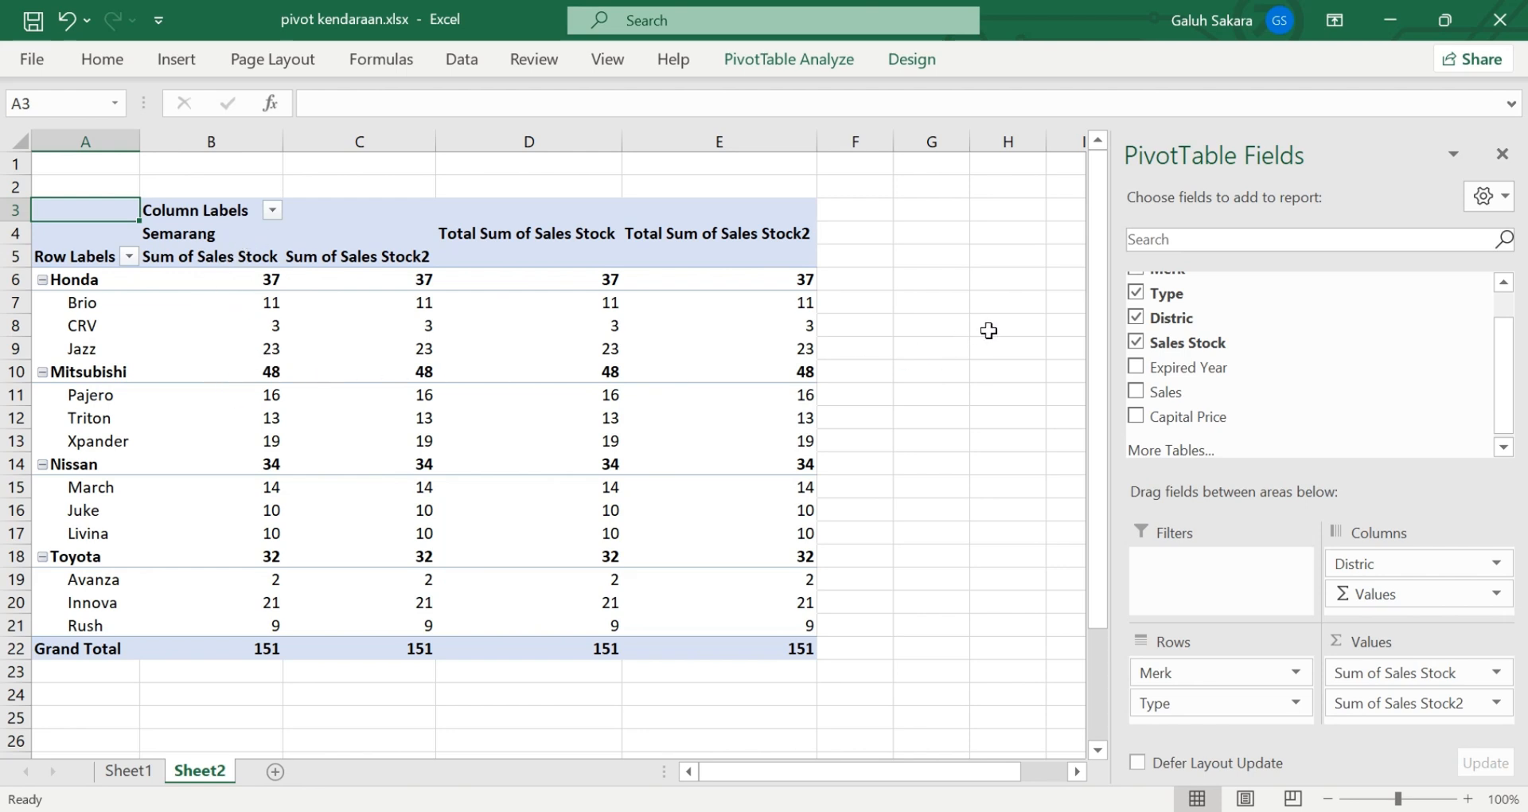
Add the Month field to the pivot table's rows beneath Type
scroll(1391, 419, "up", 1)
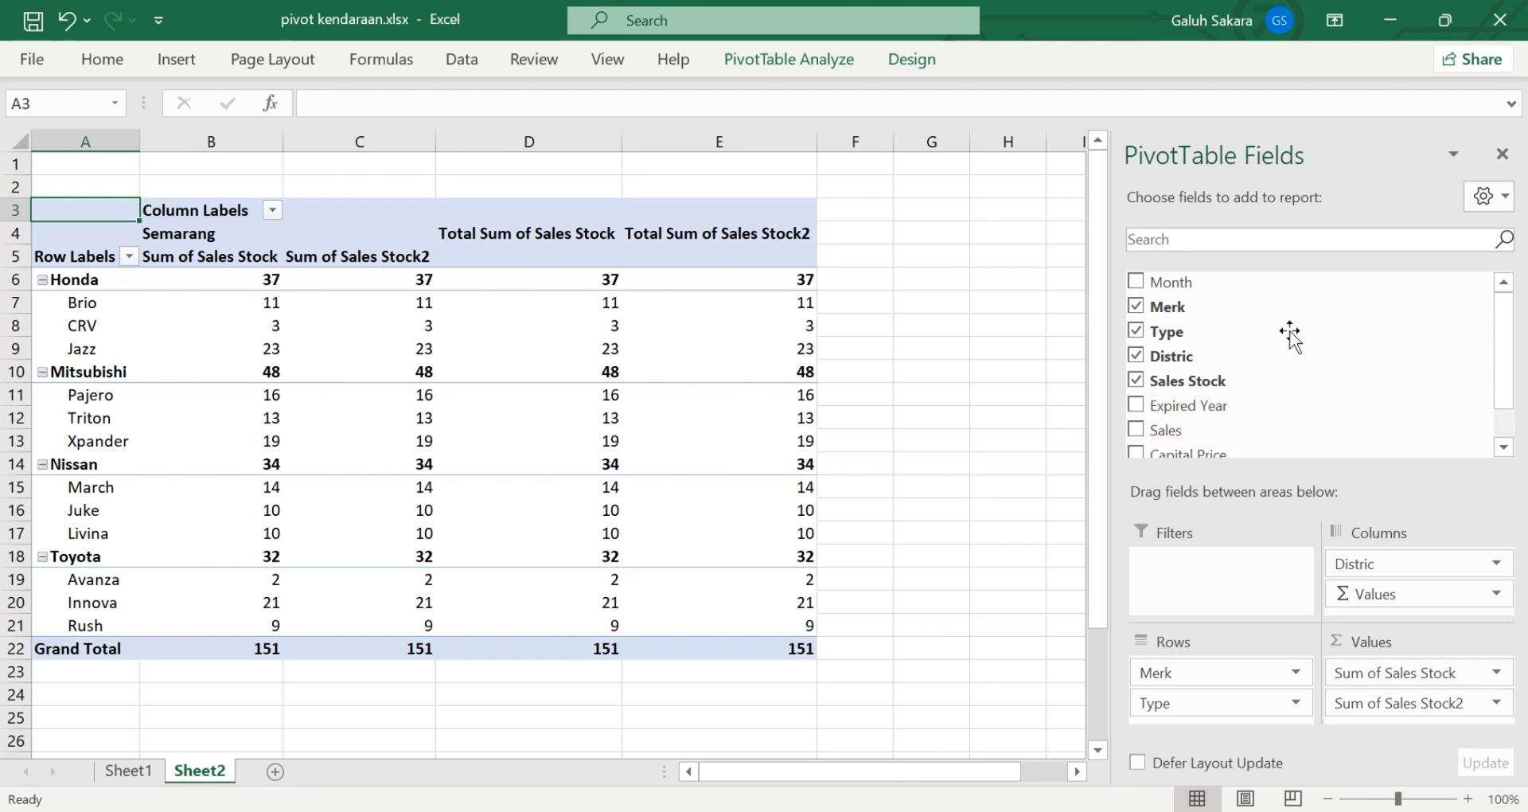
left_click(1136, 281)
scroll(1225, 420, "down", 1)
scroll(1252, 695, "down", 1)
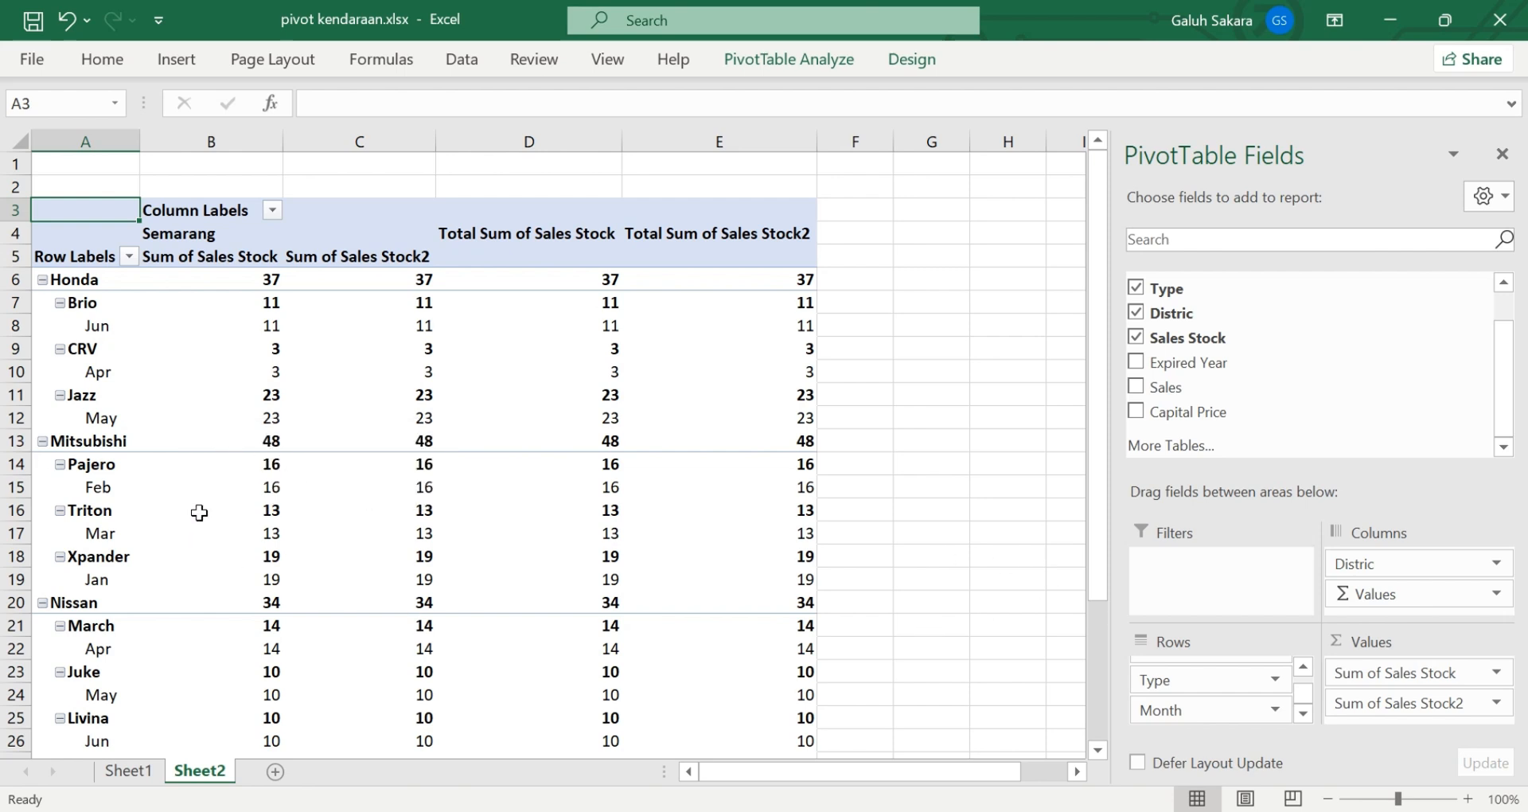
Look through the pivot table down to the grand total and highlight the Honda group in A6:A12
mouse_move(199, 511)
scroll(204, 532, "down", 4)
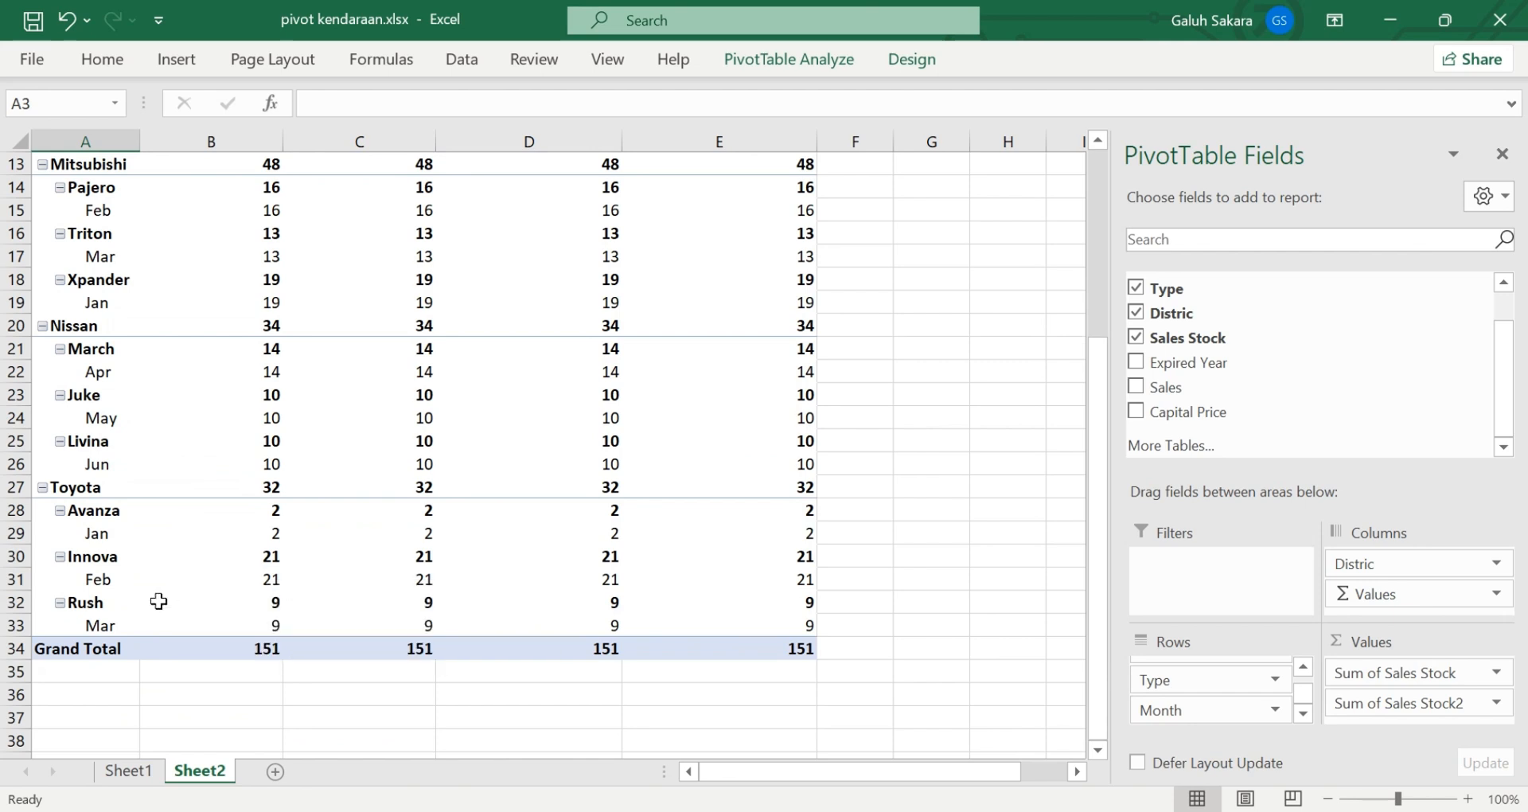
mouse_move(159, 601)
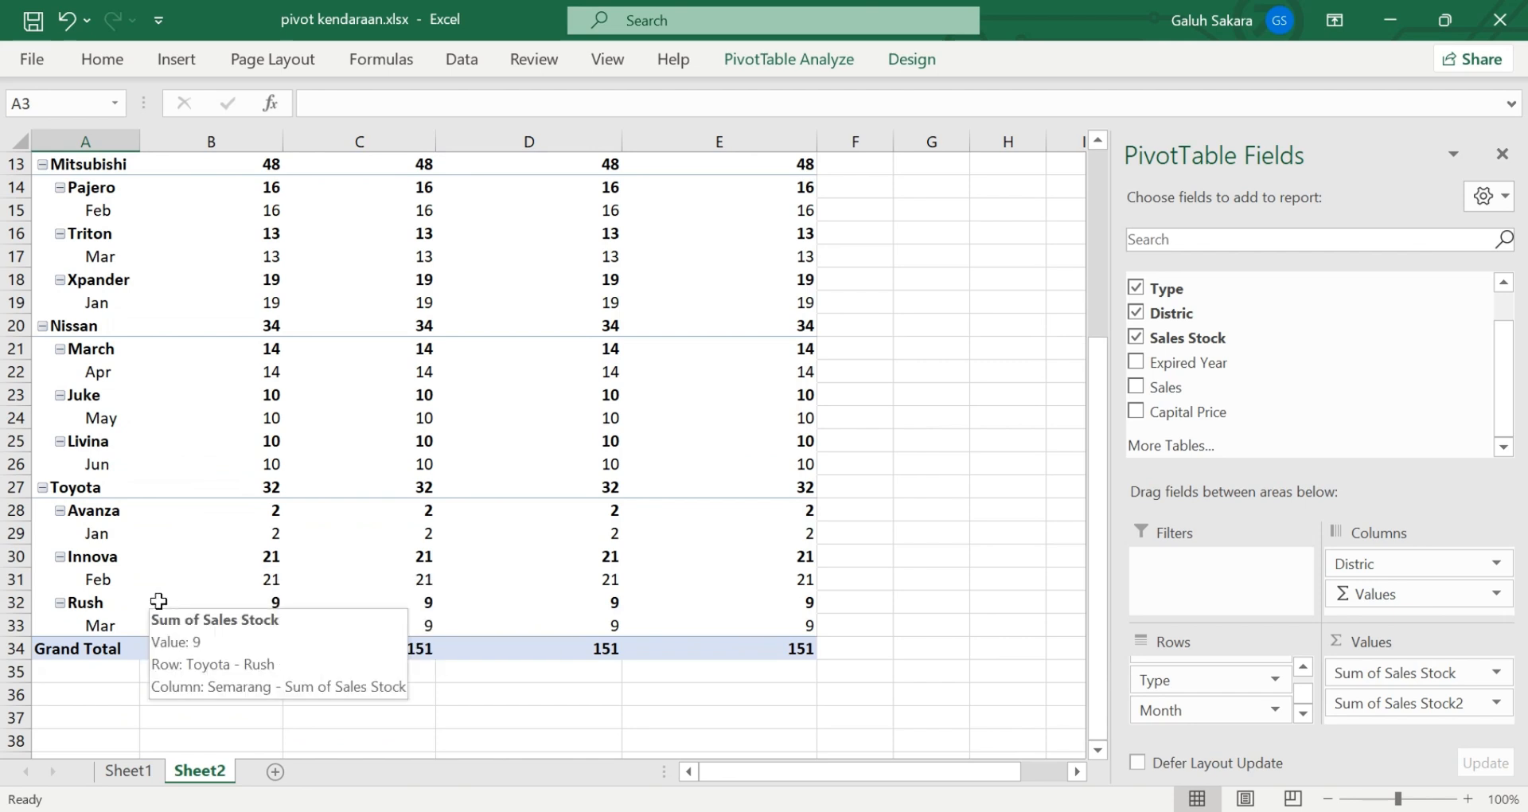
scroll(158, 601, "up", 4)
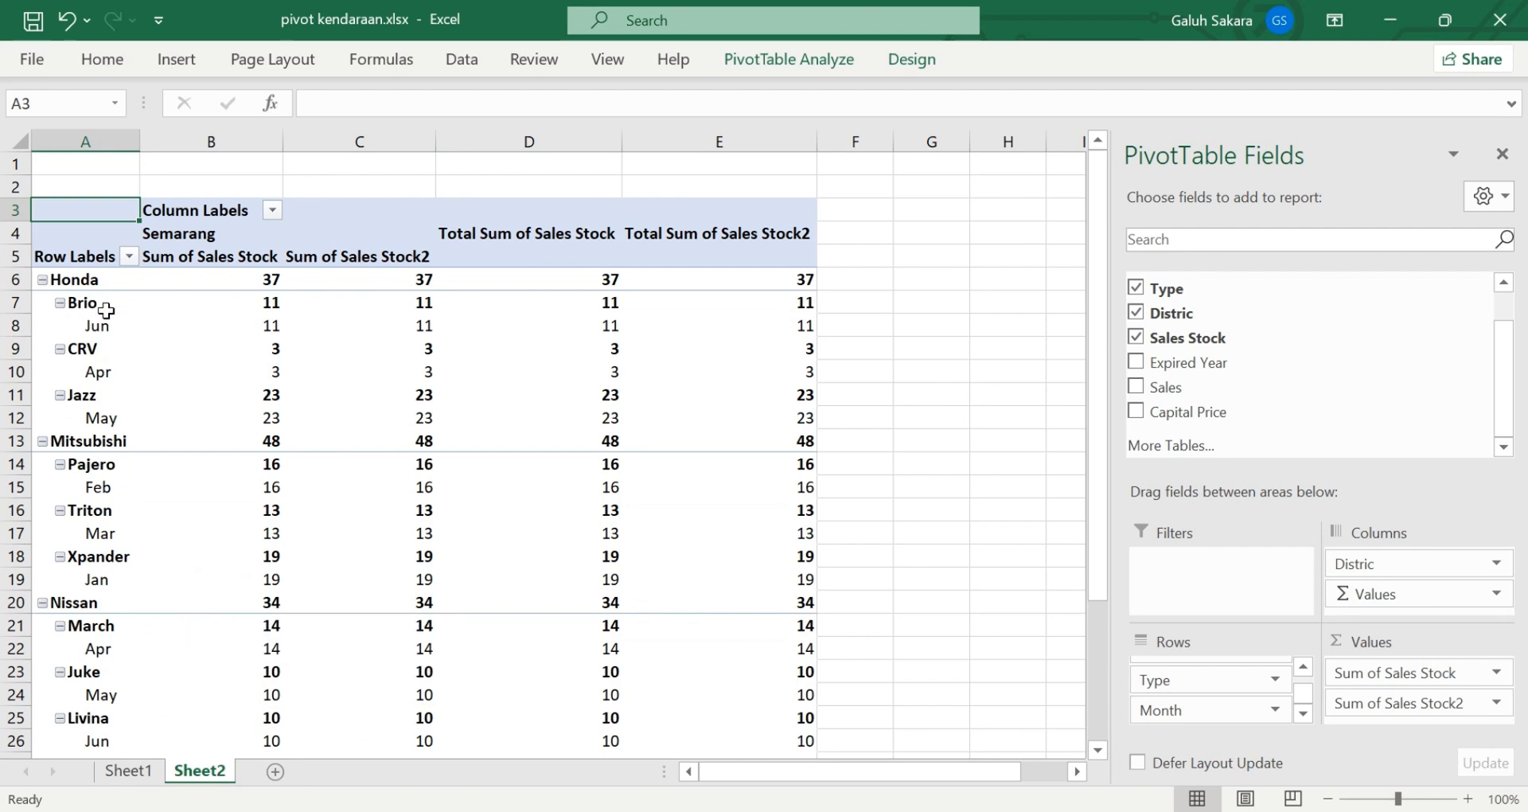
left_click(105, 277)
left_click_drag(108, 300, 135, 418)
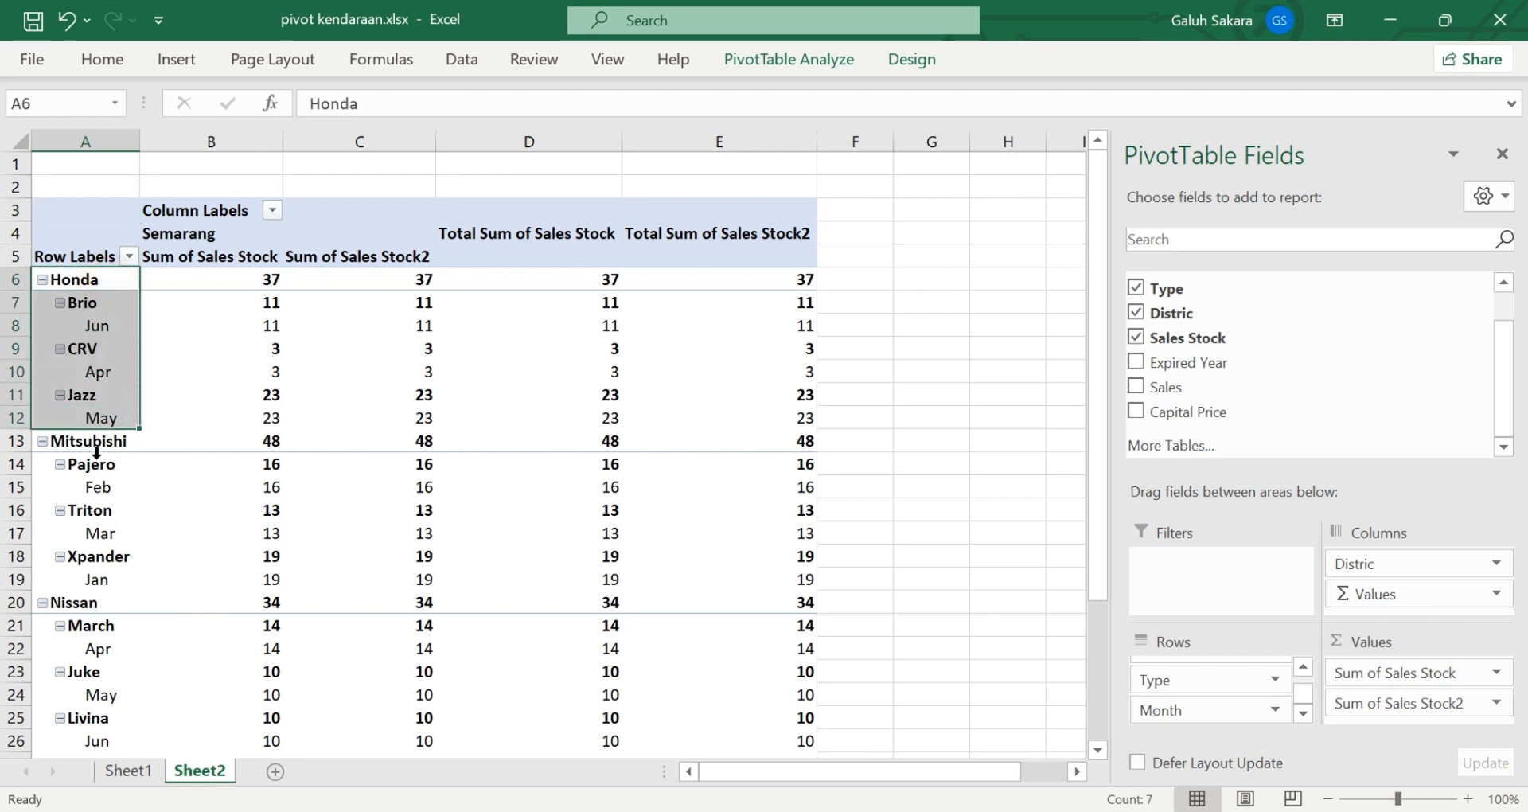
Collapse the Mitsubishi group in the pivot table's rows
left_click(42, 440)
left_click(42, 440)
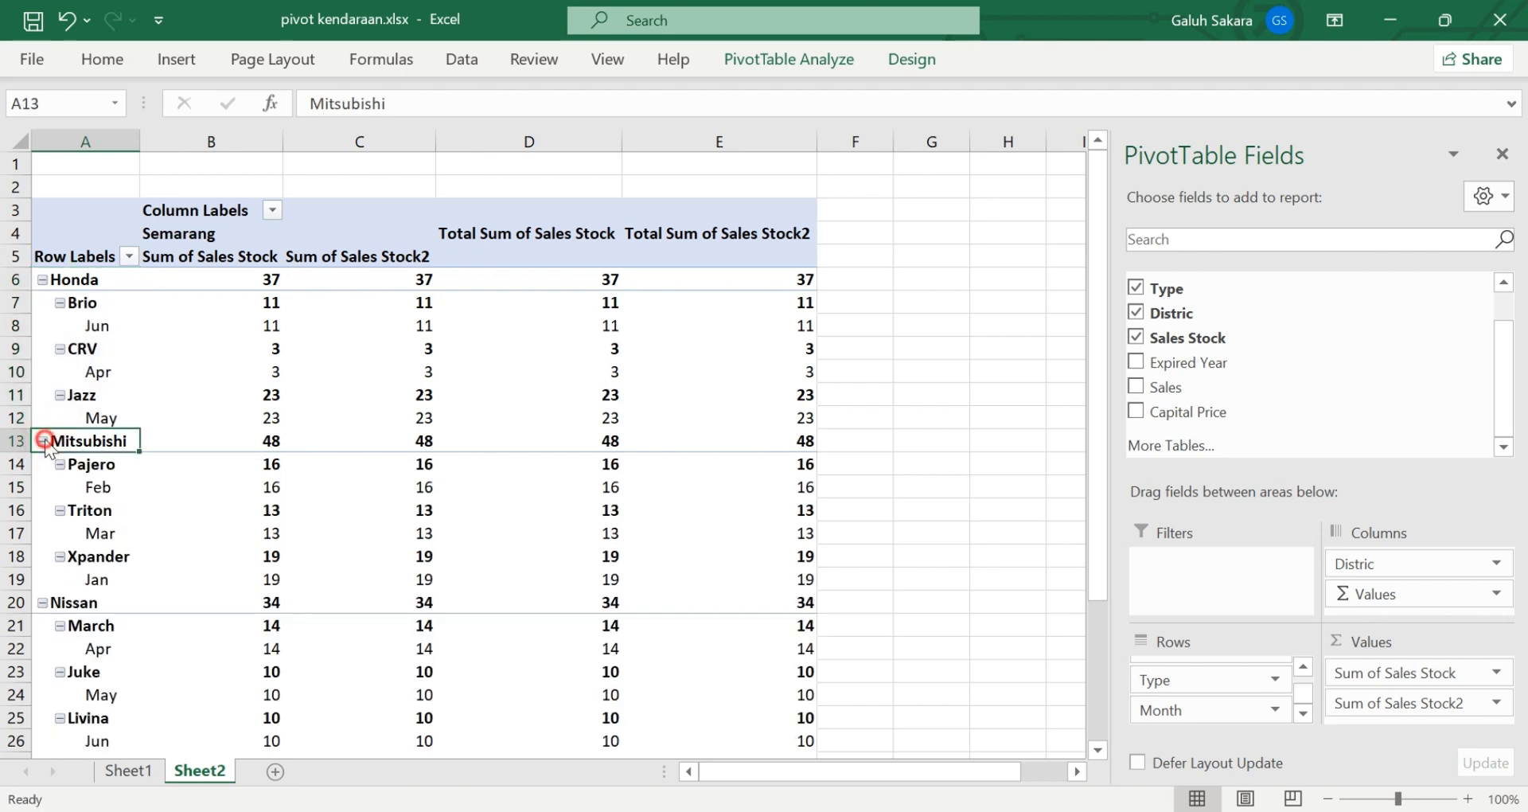
left_click(42, 441)
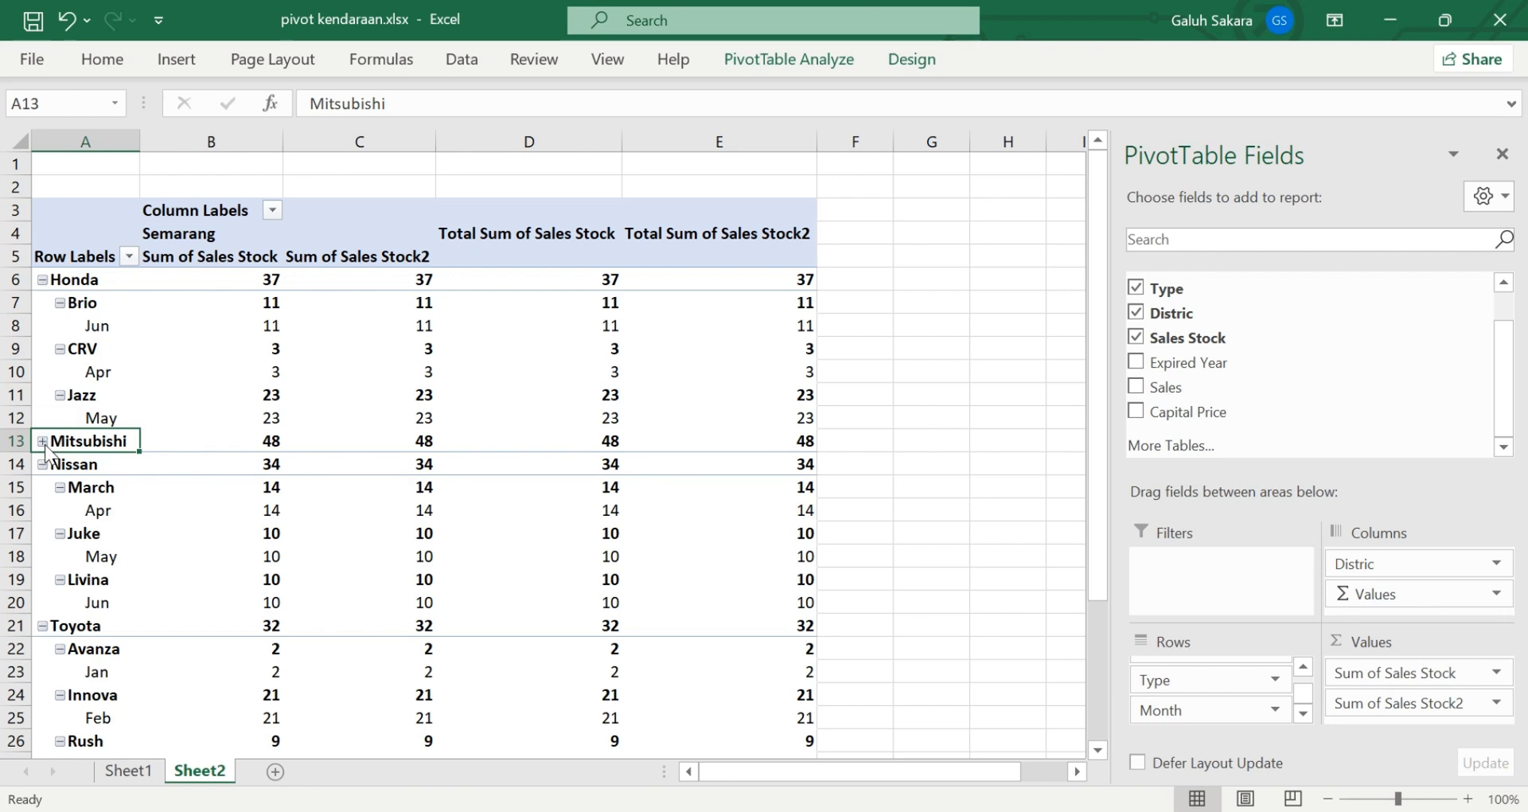
left_click(127, 306)
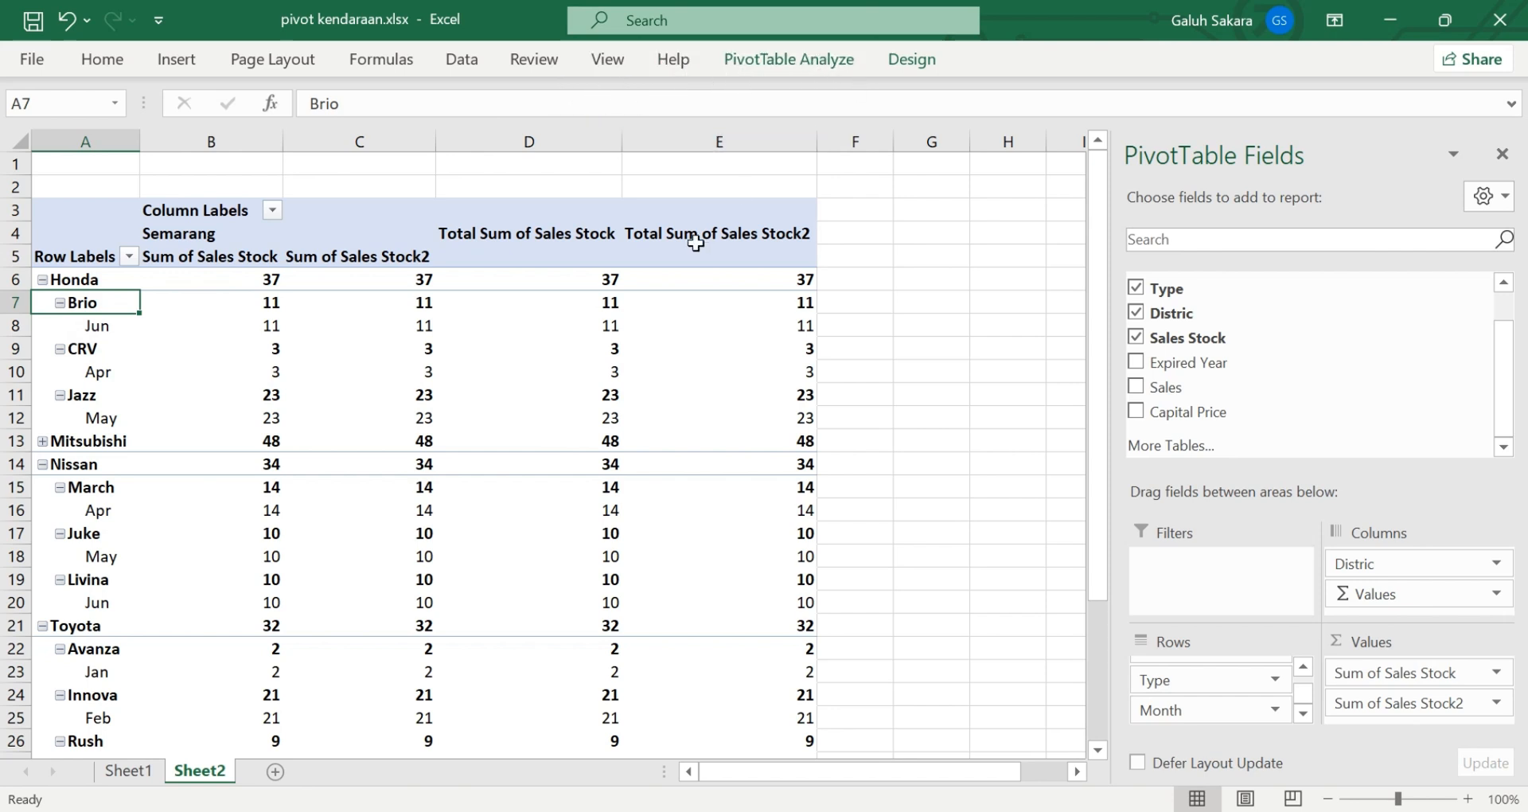
left_click(794, 58)
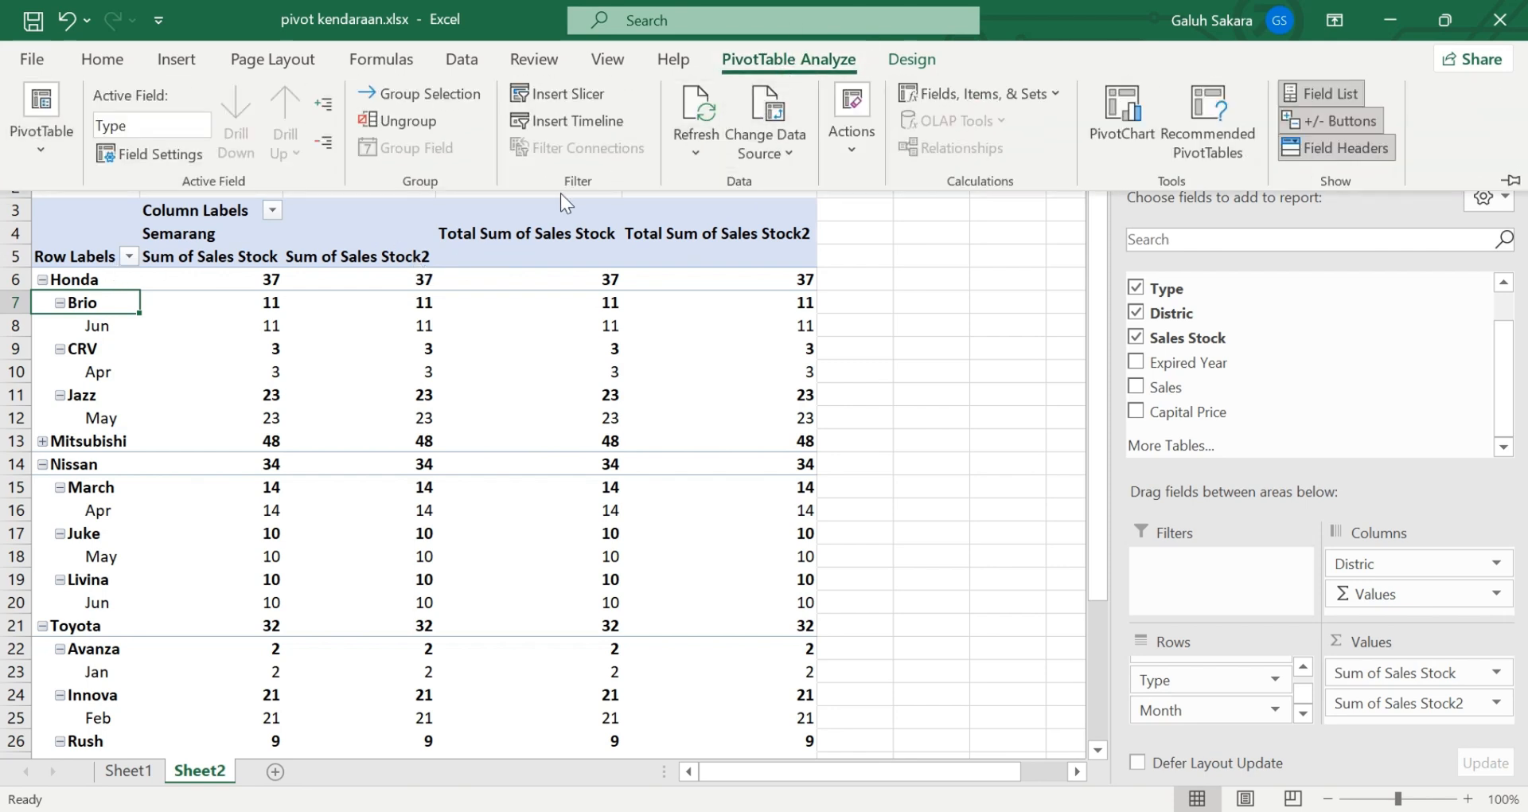
left_click(403, 412)
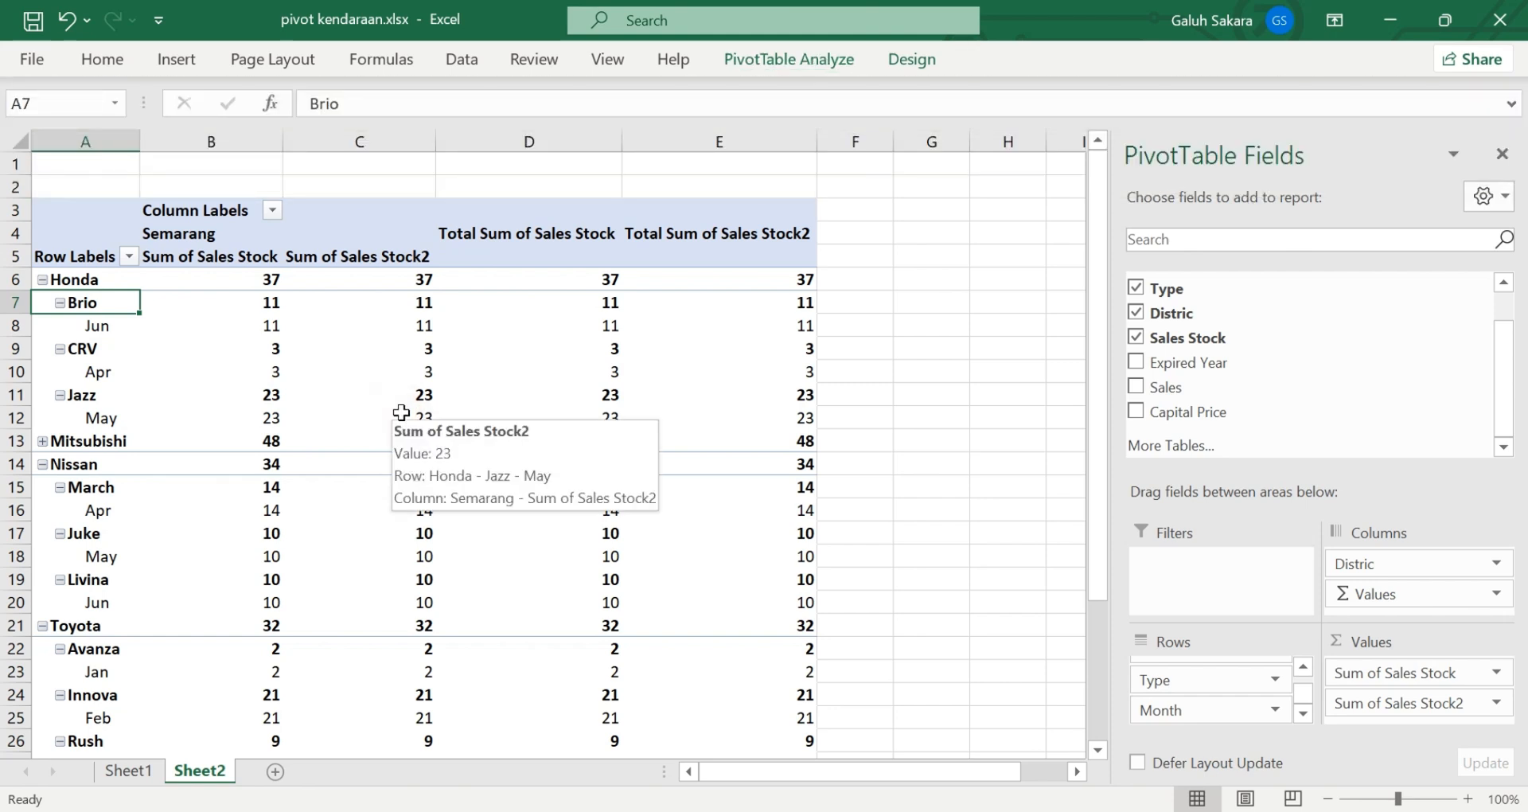
left_click(752, 61)
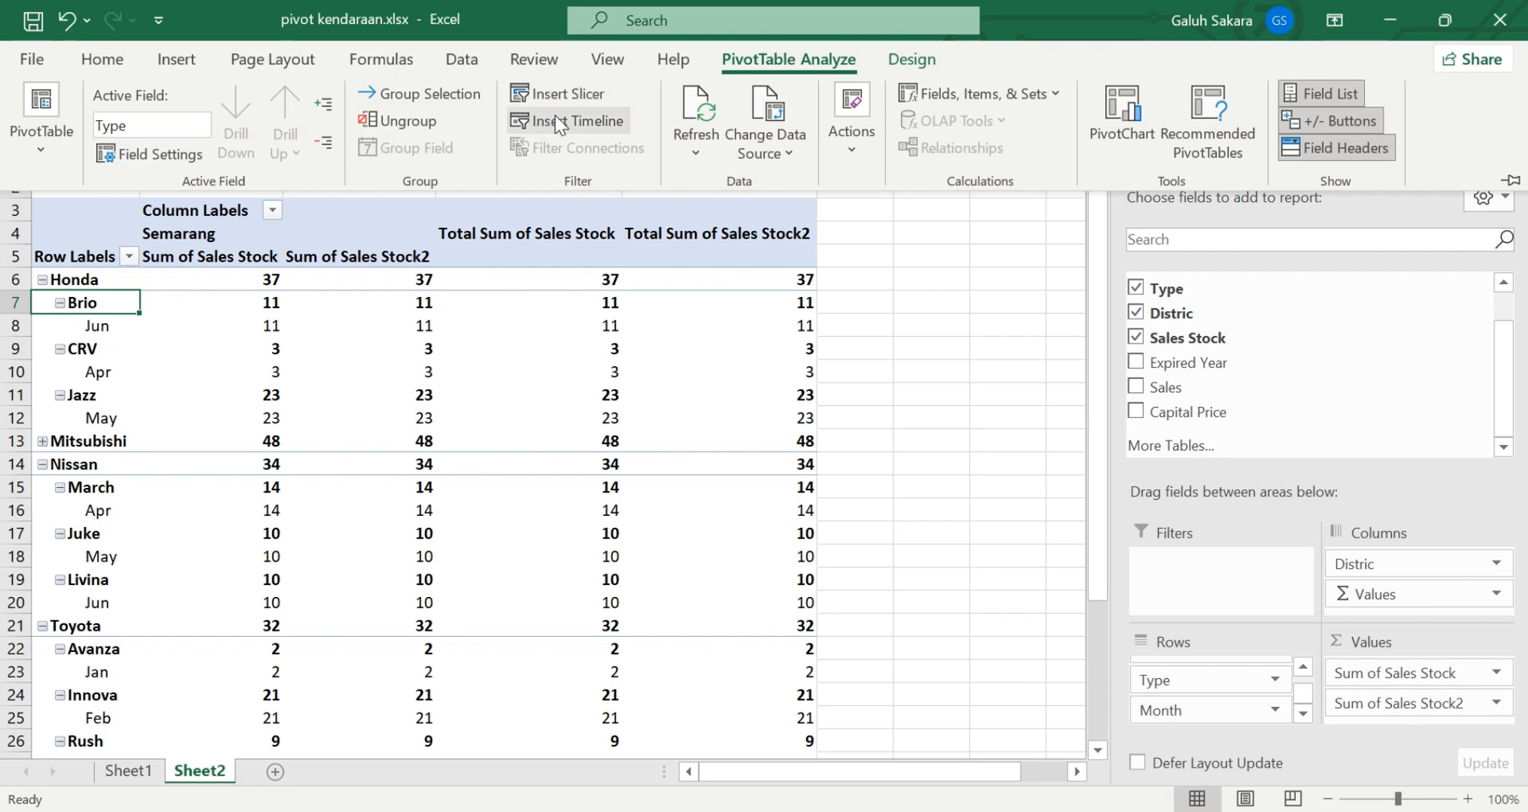
left_click(196, 351)
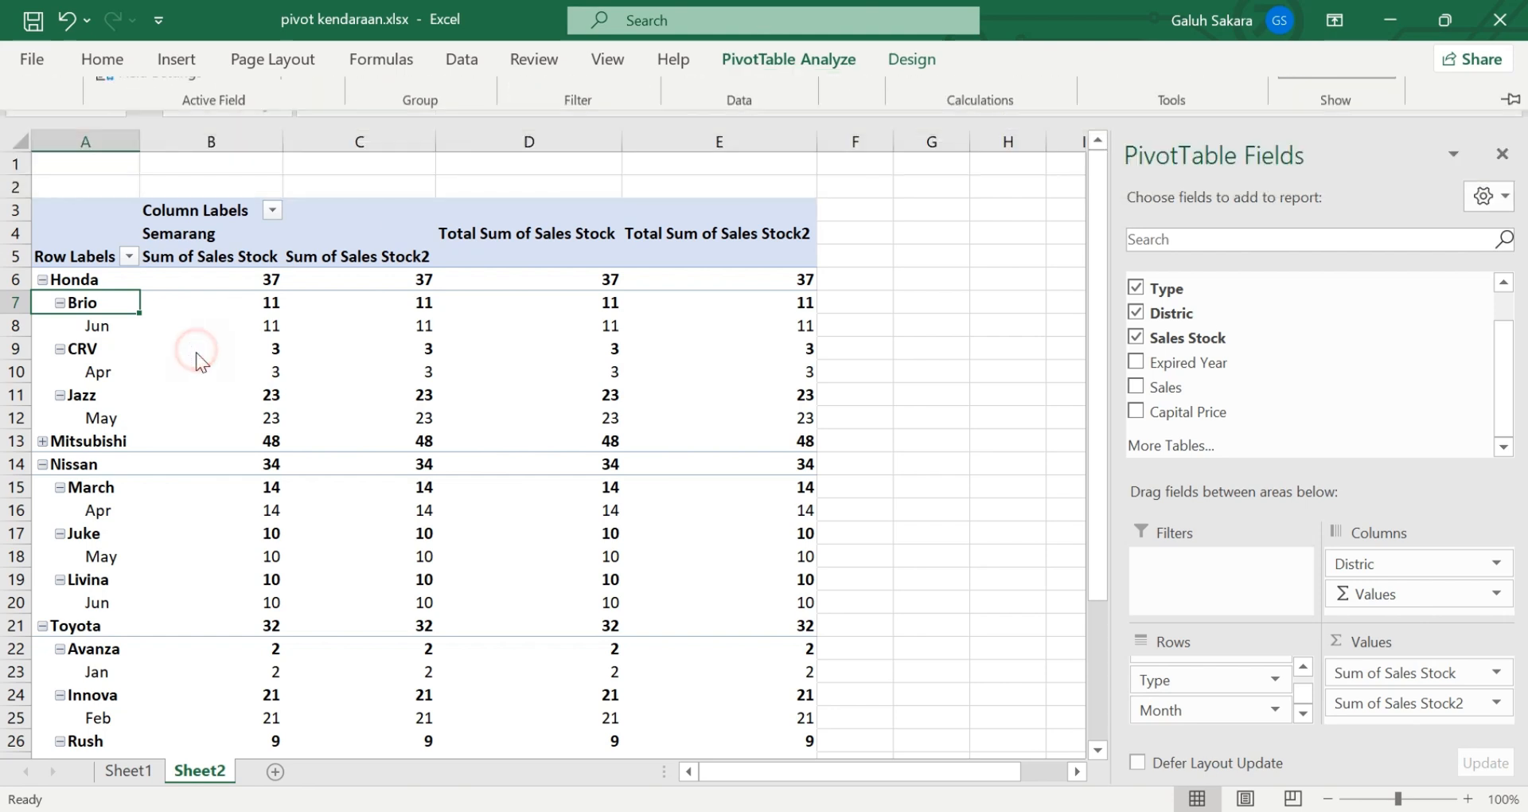
Collapse the Honda group, and expand the Mitsubishi and Honda groups again to show their types and months
left_click(42, 279)
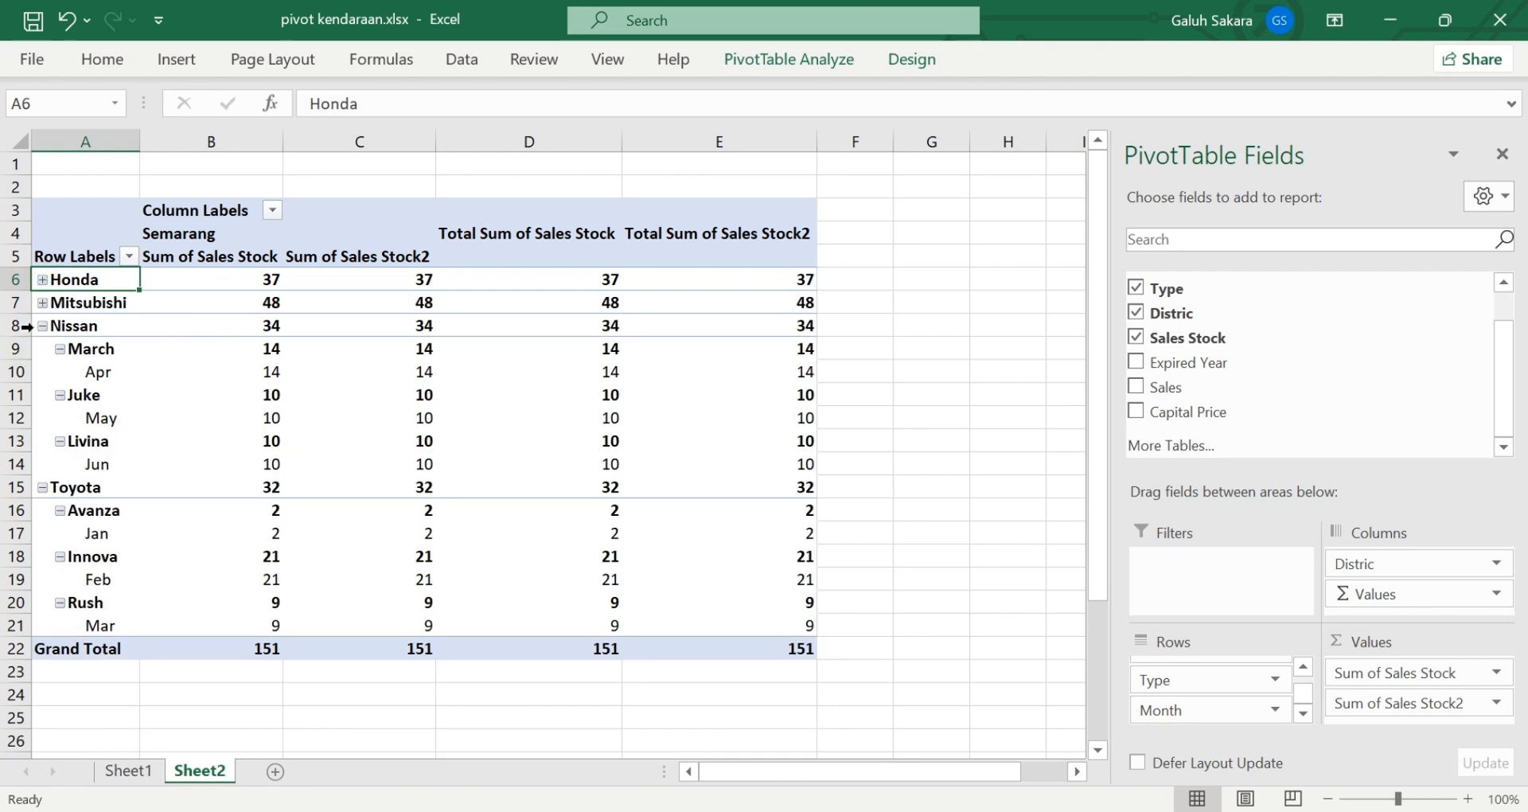
left_click(42, 303)
left_click(42, 279)
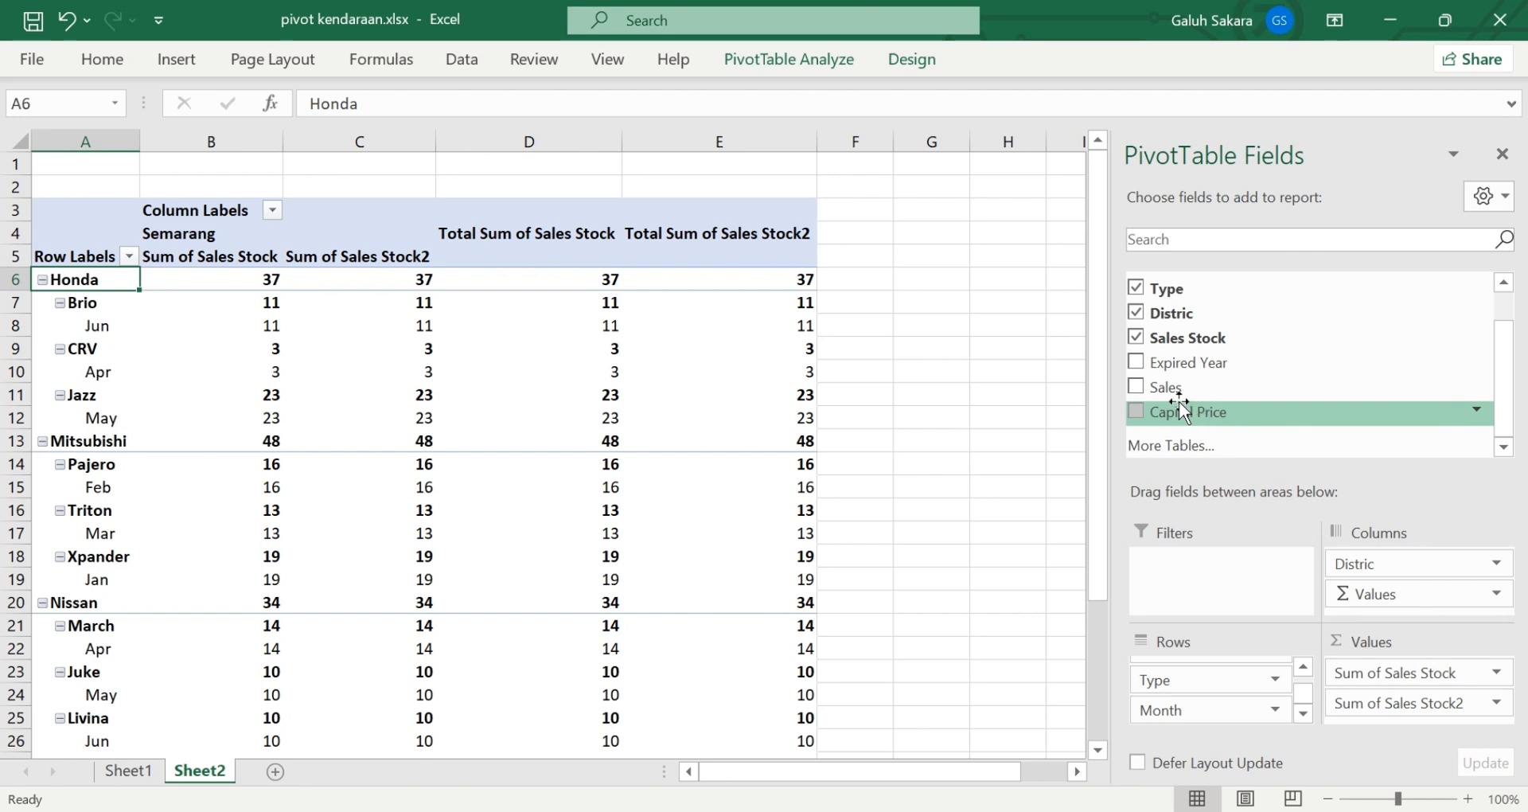
Add the Sales field to the pivot table's values and remove both Sales Stock entries
left_click(1136, 387)
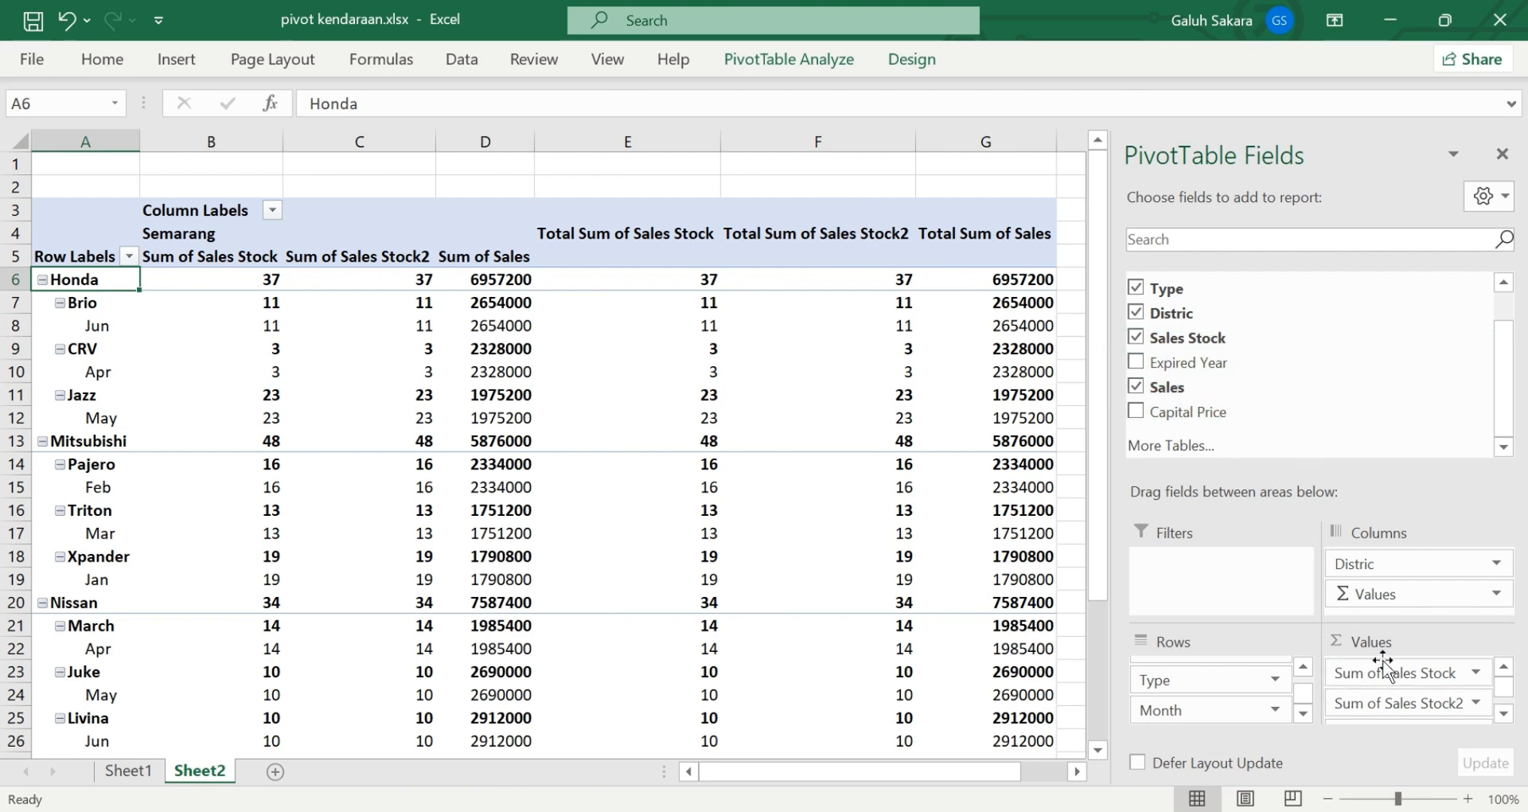
scroll(1373, 678, "down", 1)
left_click_drag(1462, 680, 1472, 338)
left_click_drag(1428, 676, 1238, 372)
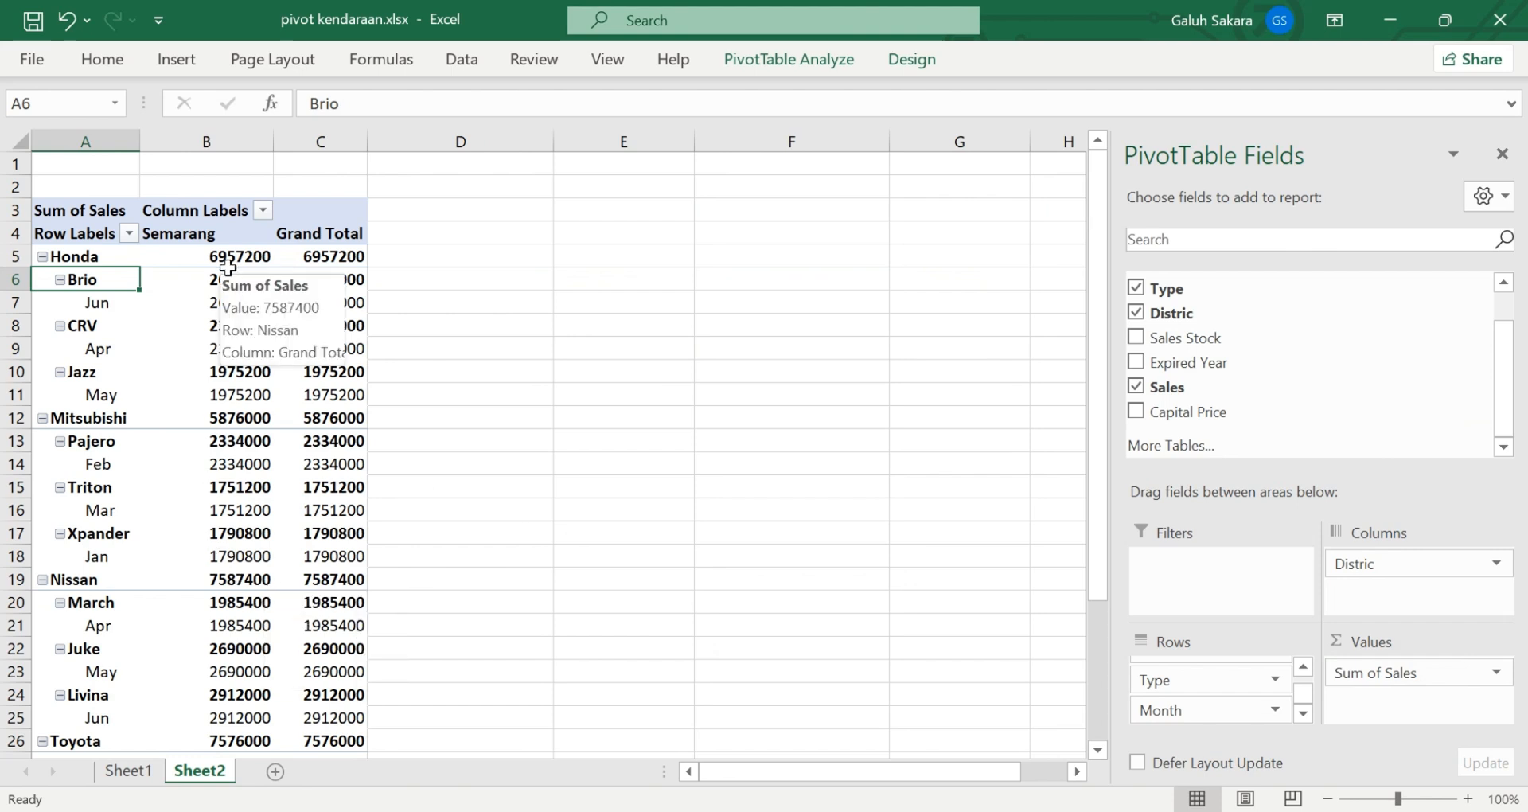
Remove the Distric field from the pivot table's columns and add Capital Price to its values
left_click_drag(1403, 557, 1170, 384)
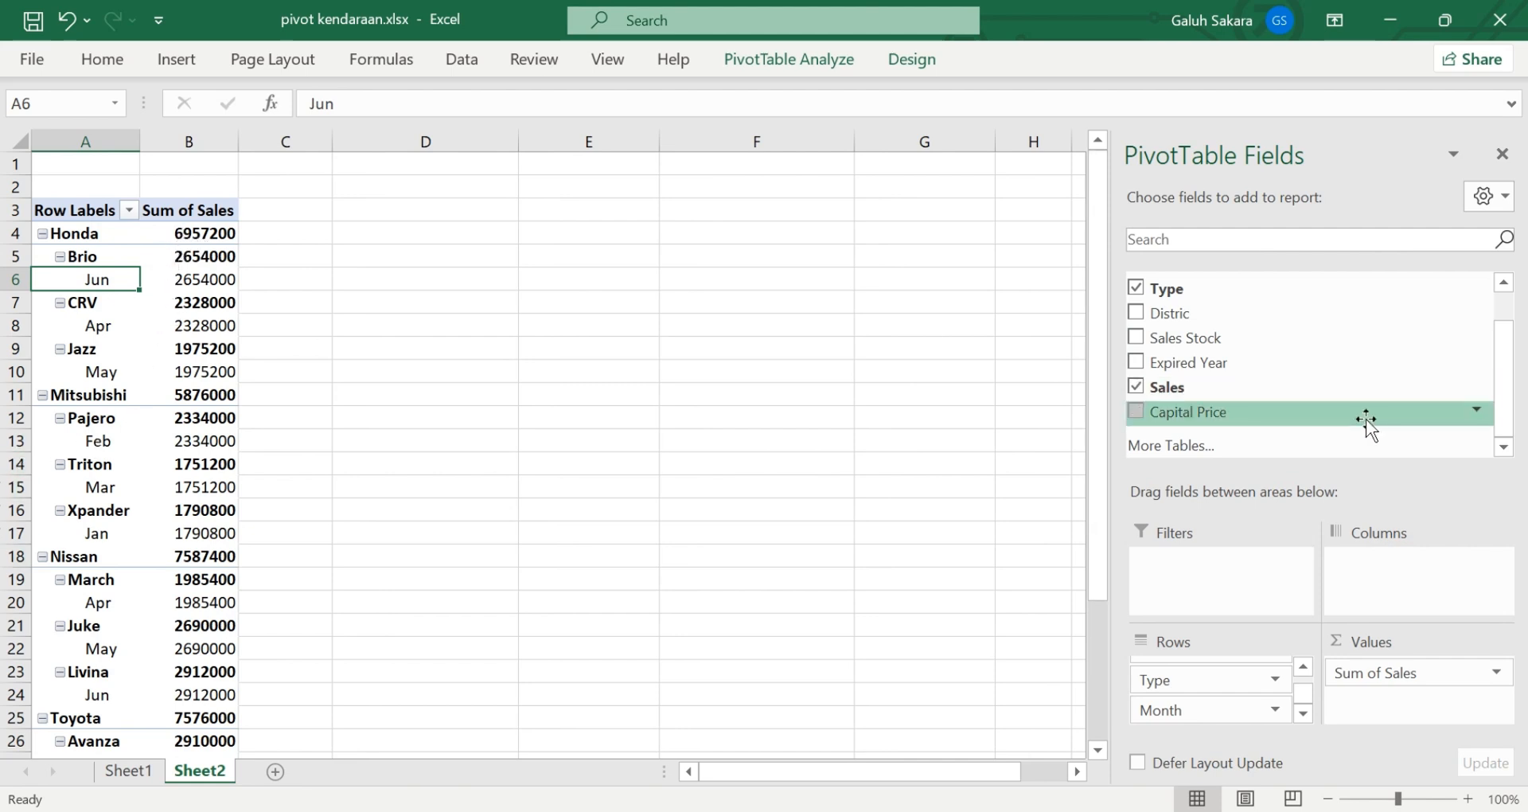
left_click(1137, 411)
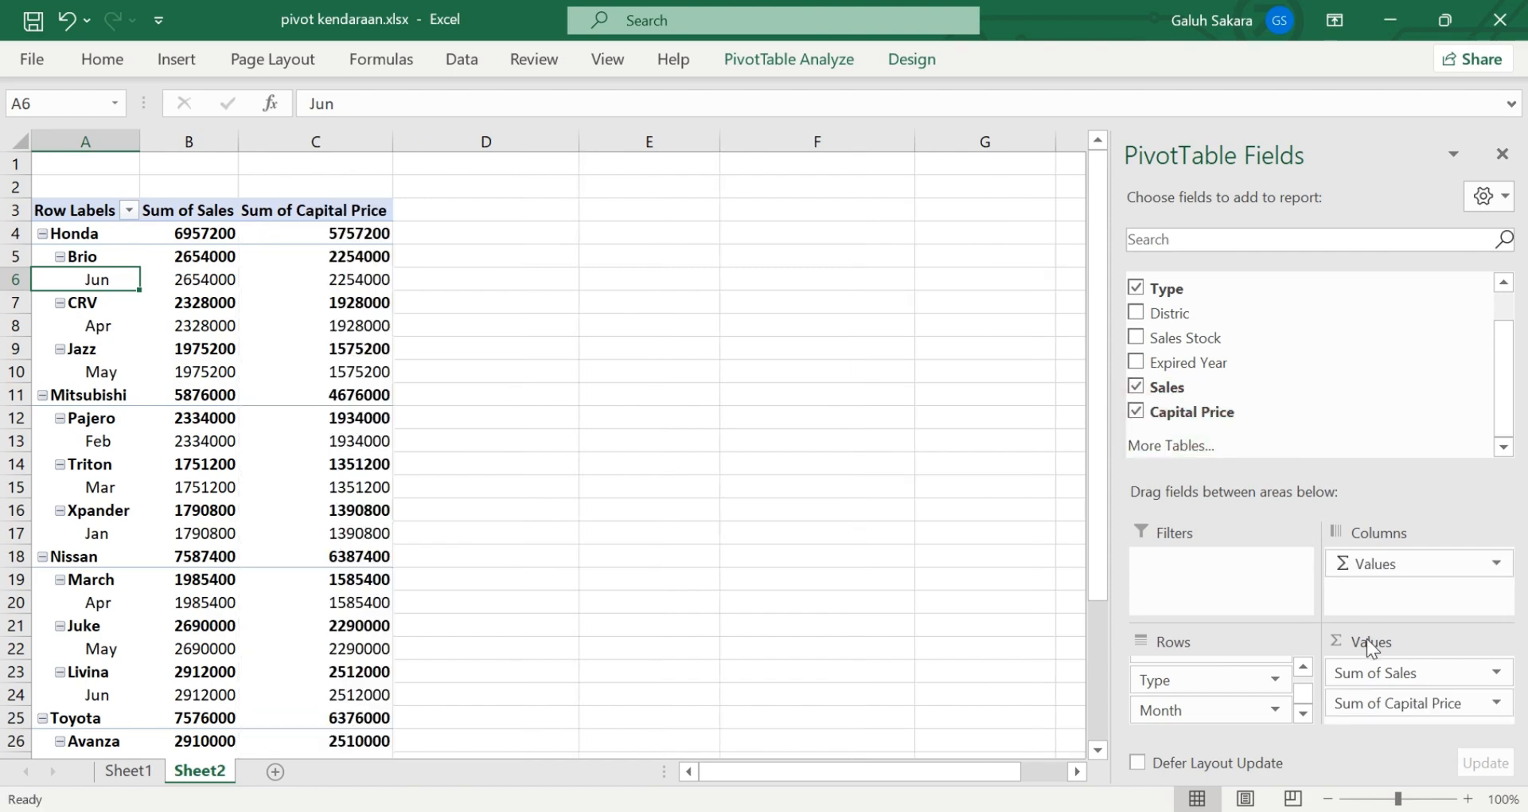
scroll(566, 660, "down", 3)
scroll(567, 661, "up", 2)
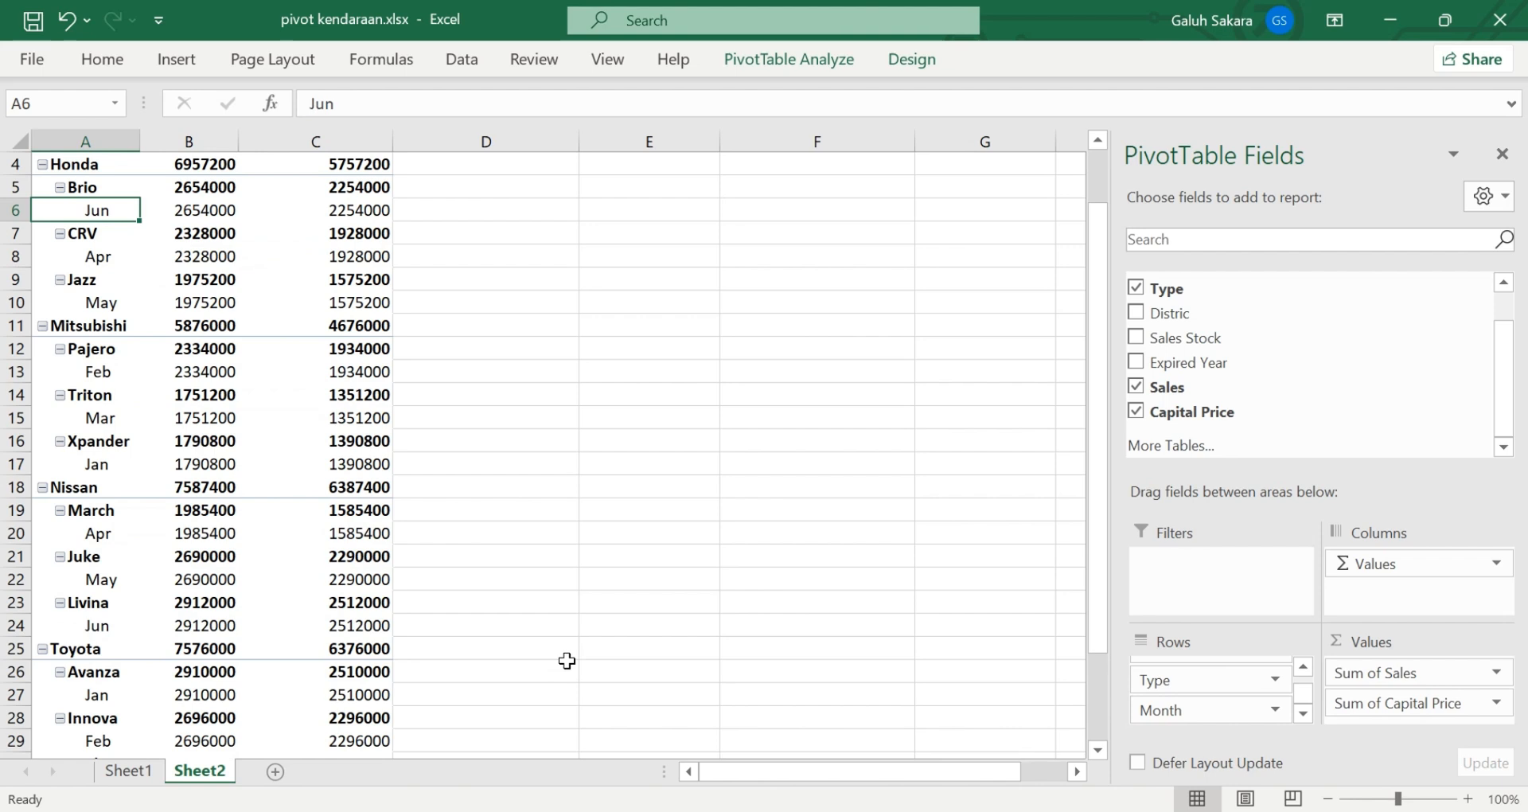
scroll(567, 660, "up", 1)
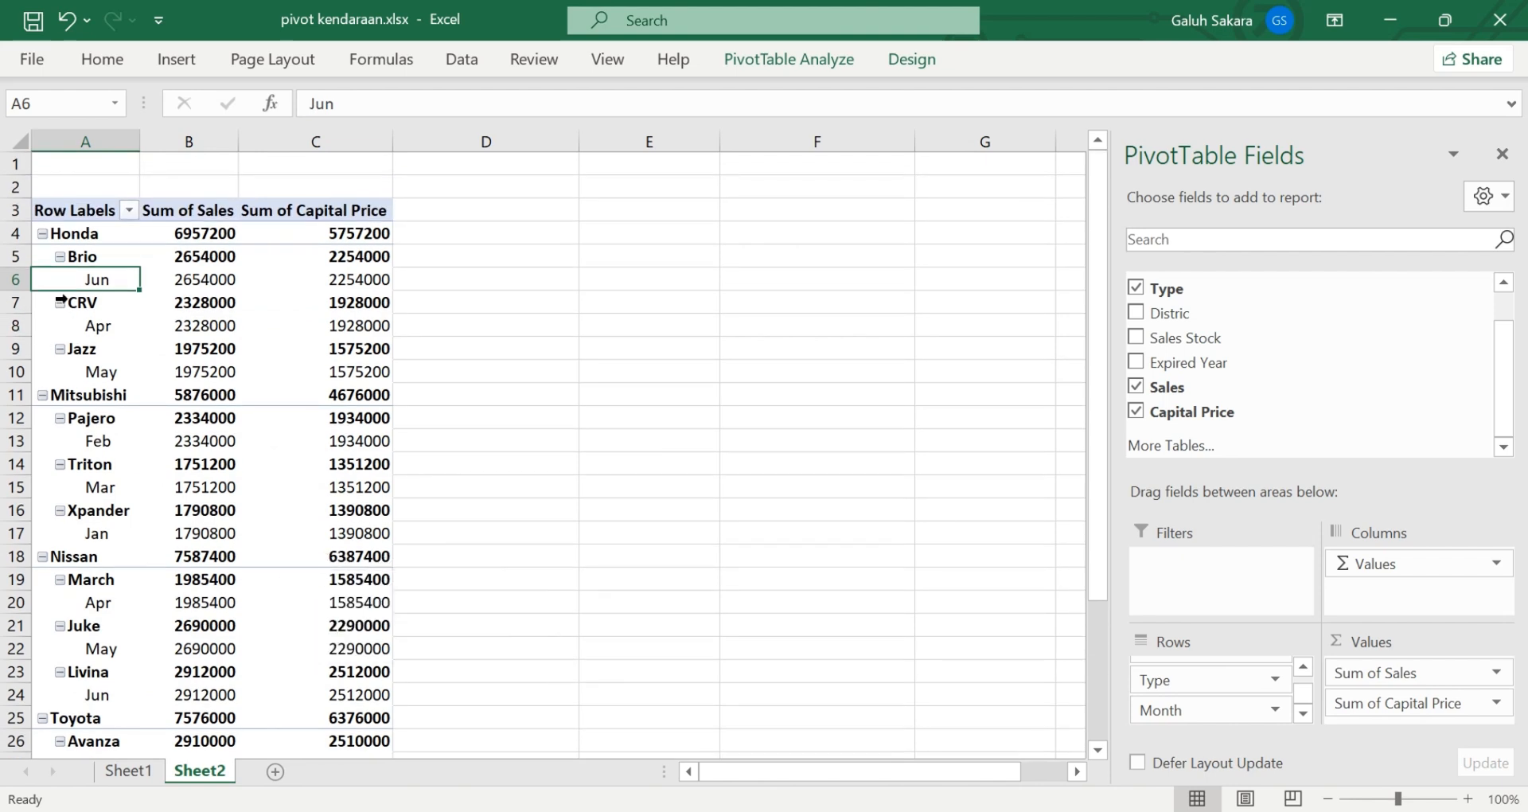
Remove the Month field from the pivot table's rows, leaving Merk and Type
left_click_drag(1178, 710, 1267, 416)
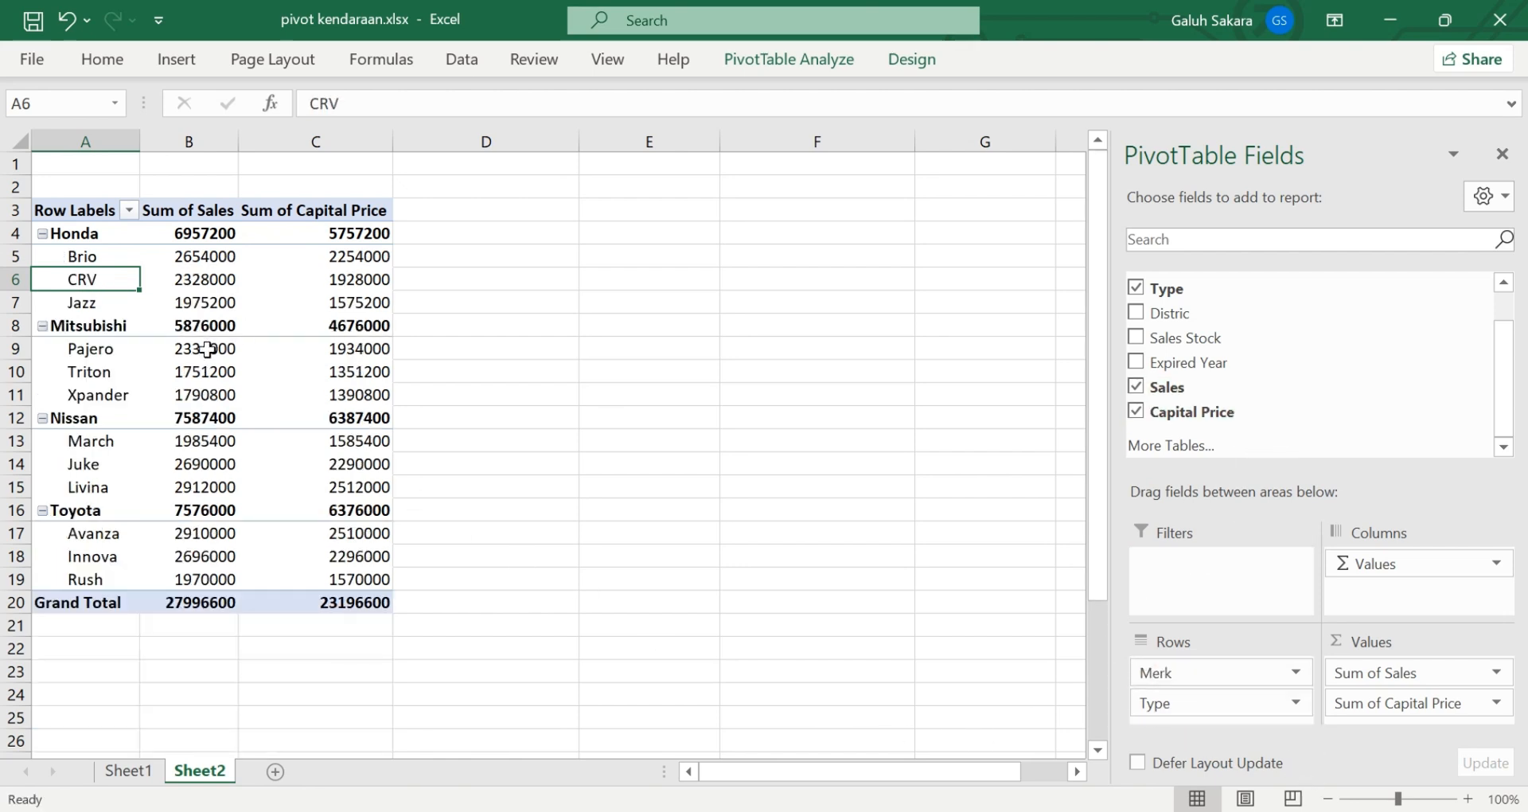
mouse_move(204, 348)
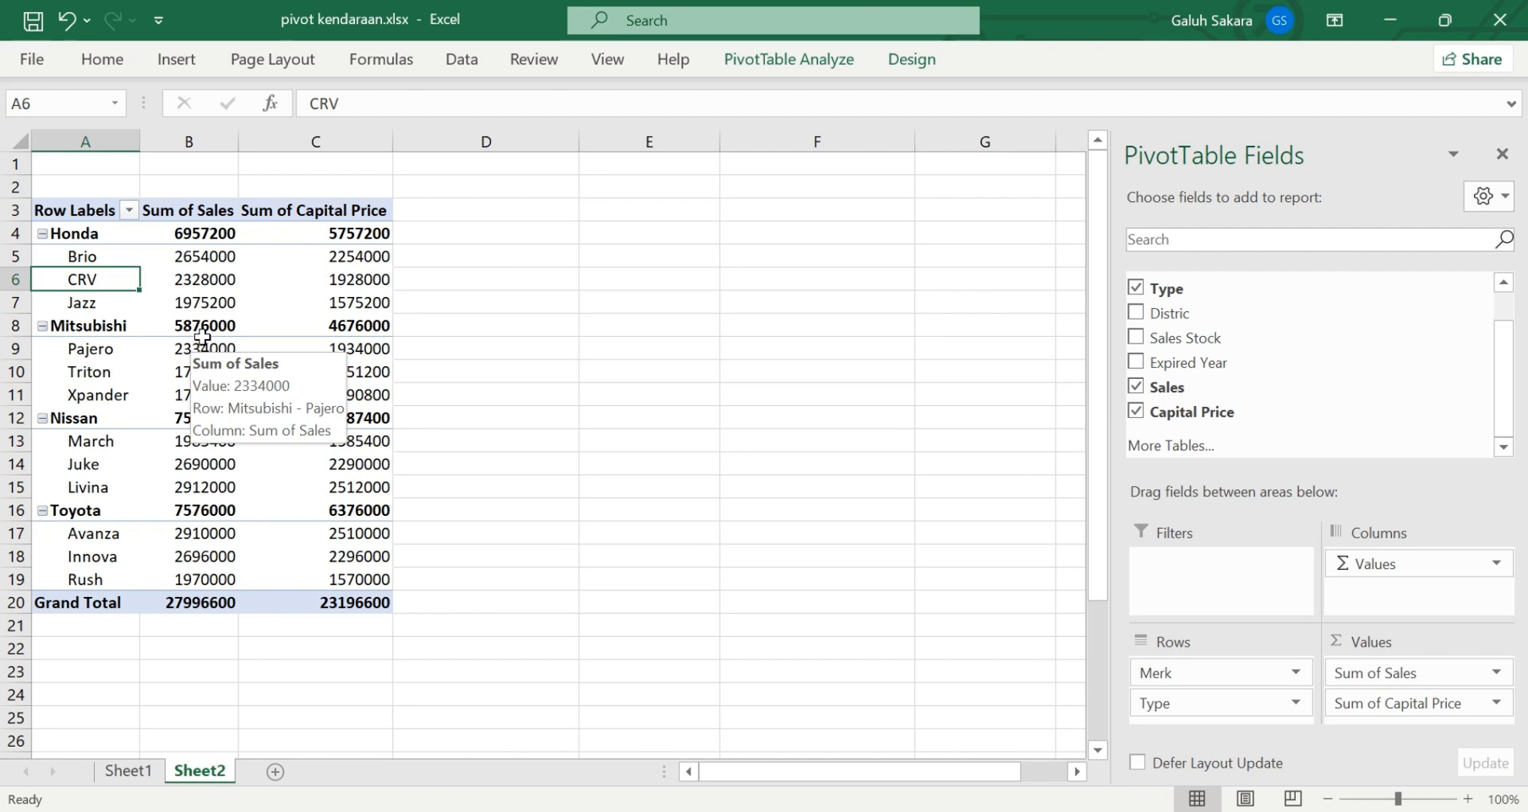
mouse_move(164, 293)
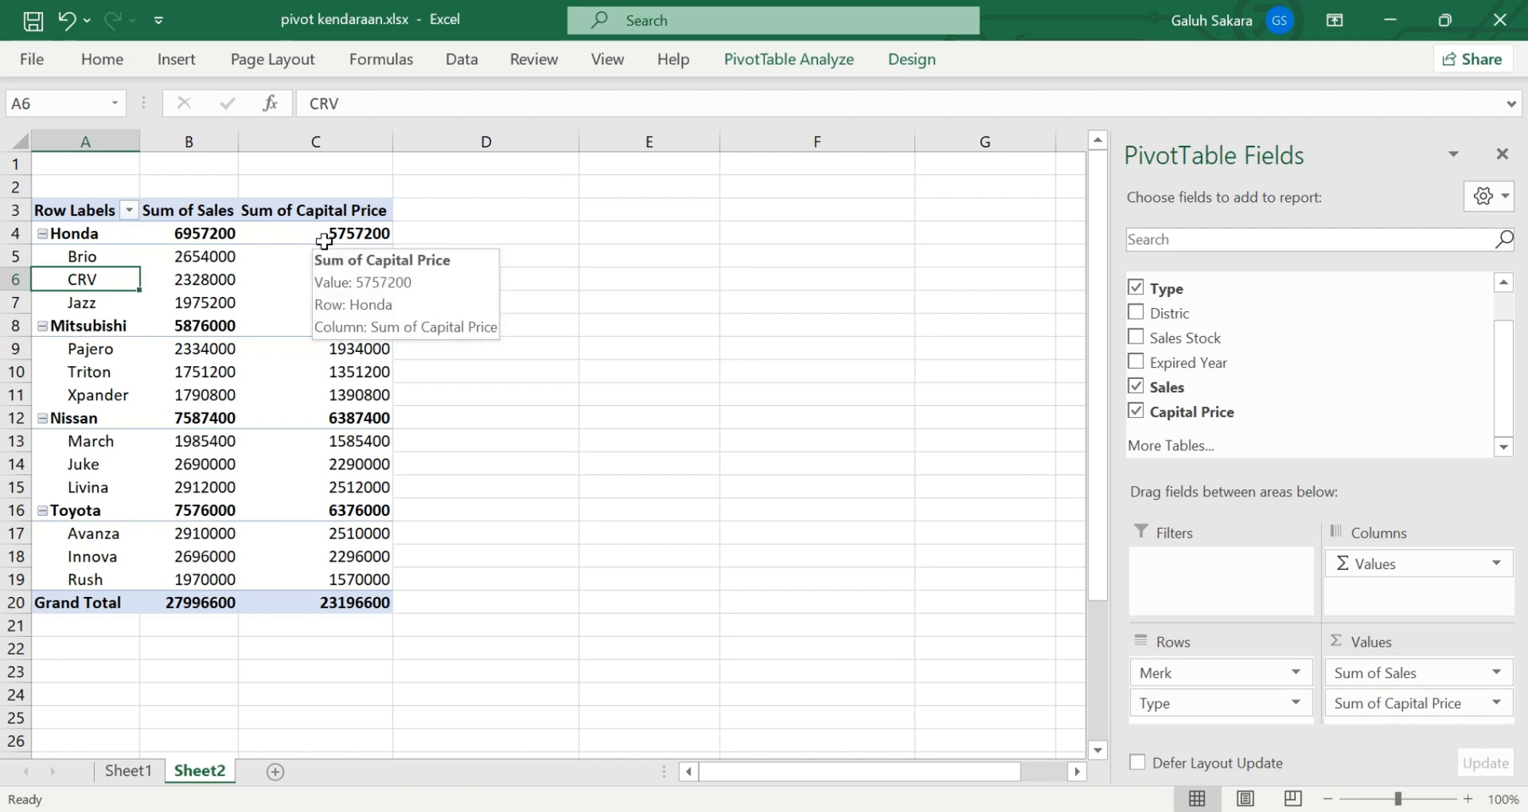
mouse_move(342, 266)
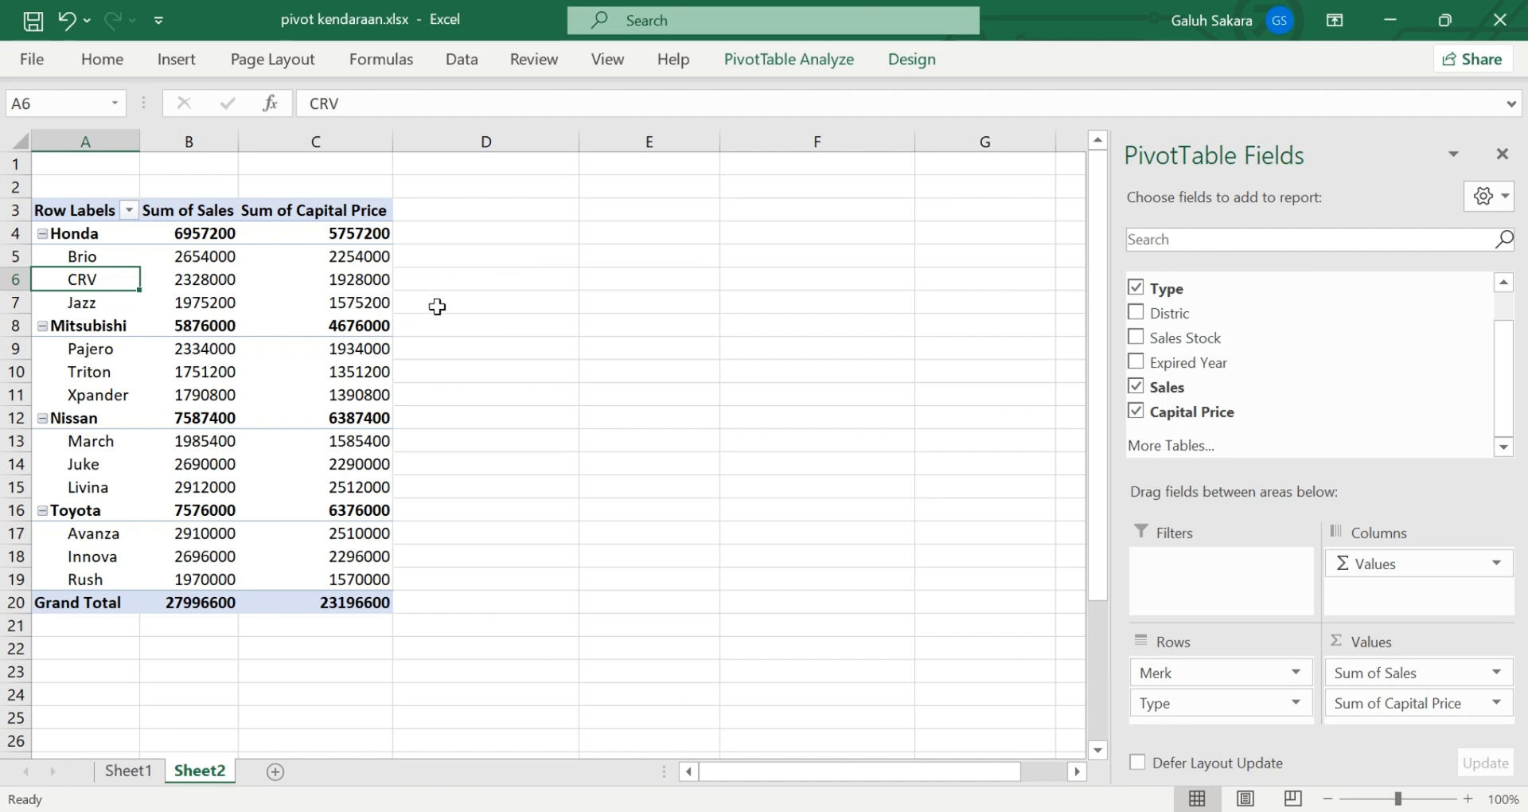
Start a new calculated field in the pivot table and name it Profit
left_click(369, 227)
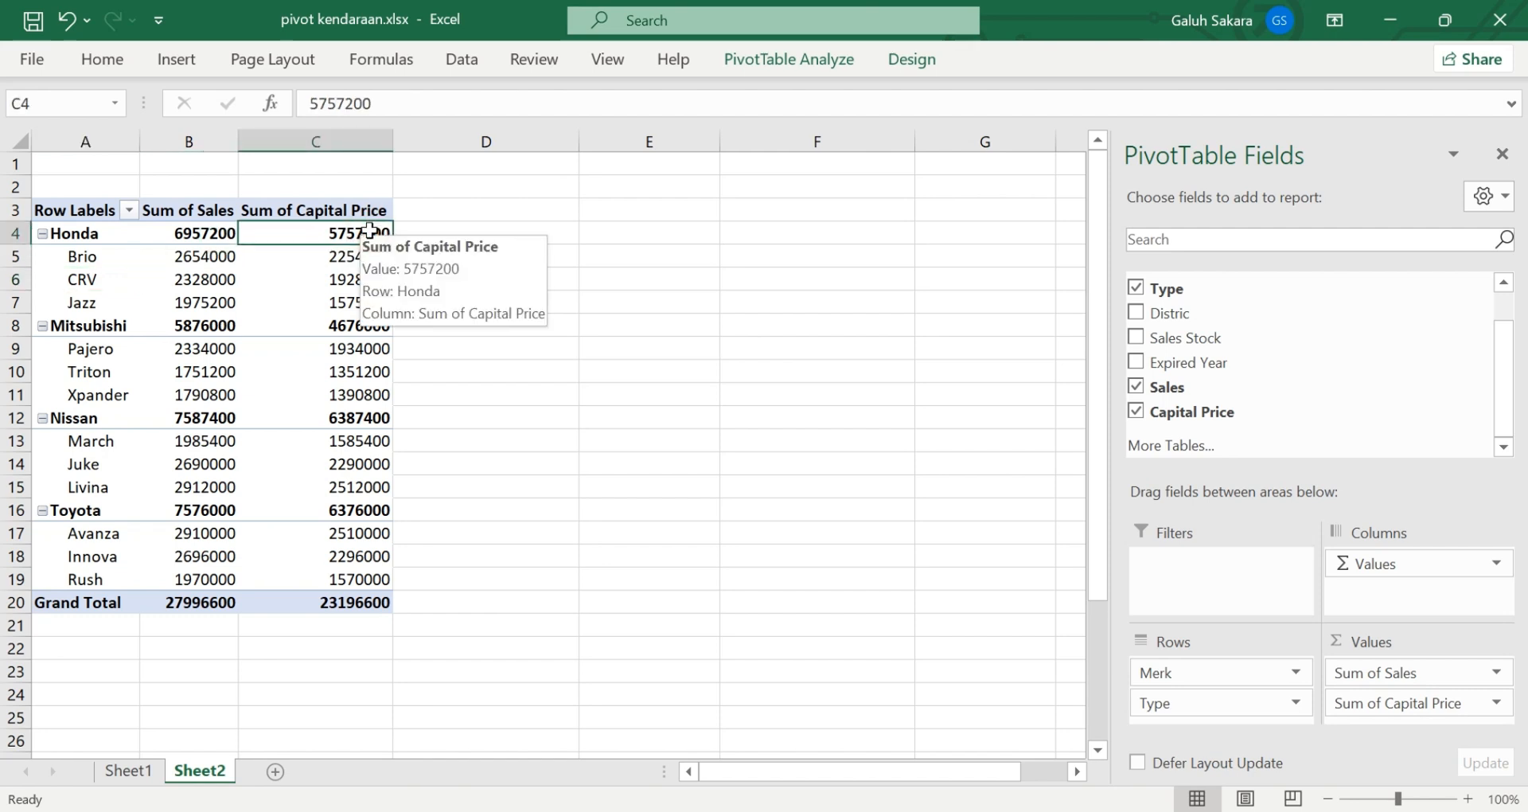
left_click(772, 62)
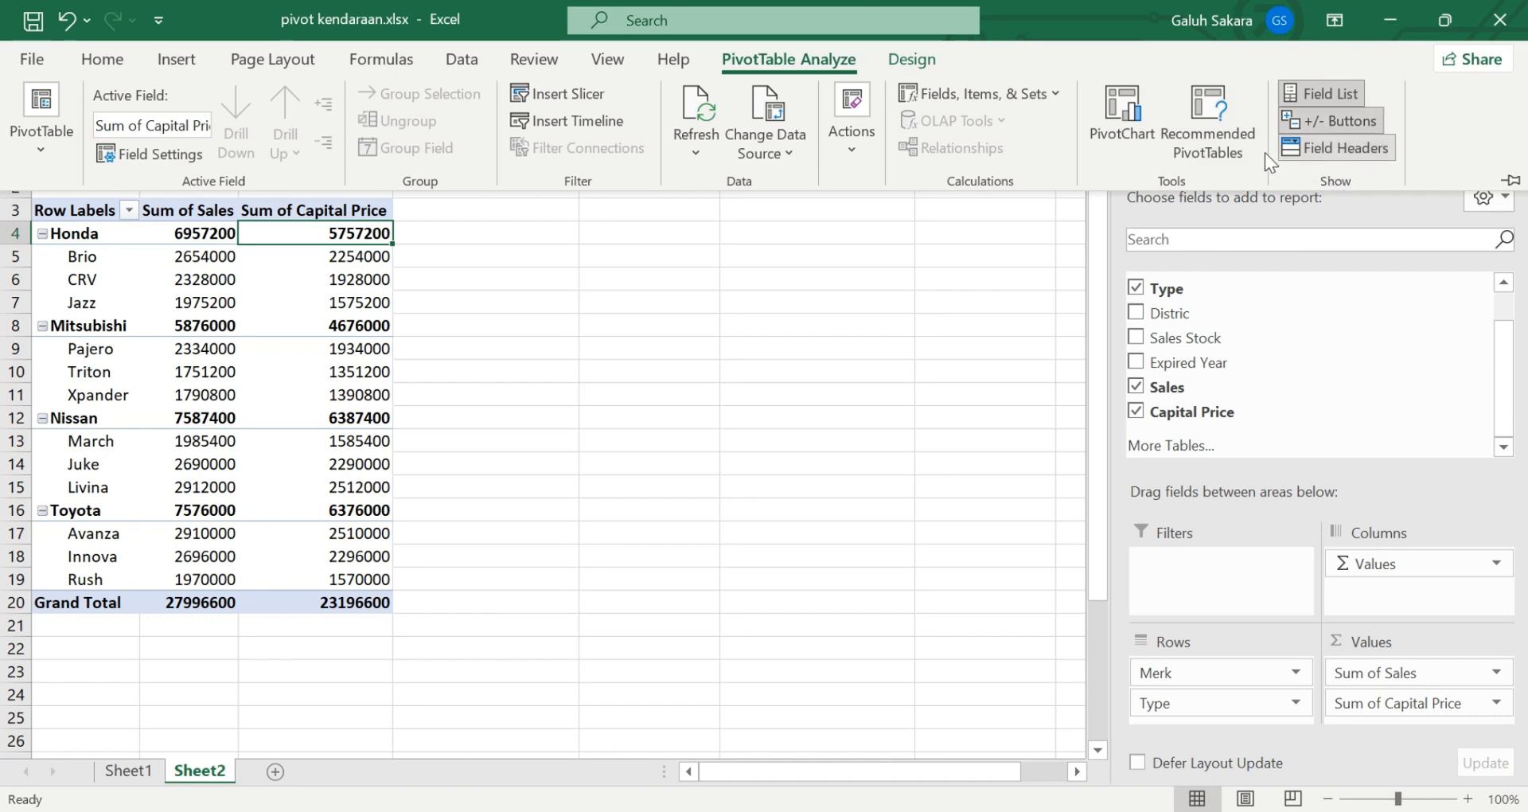
left_click(1004, 92)
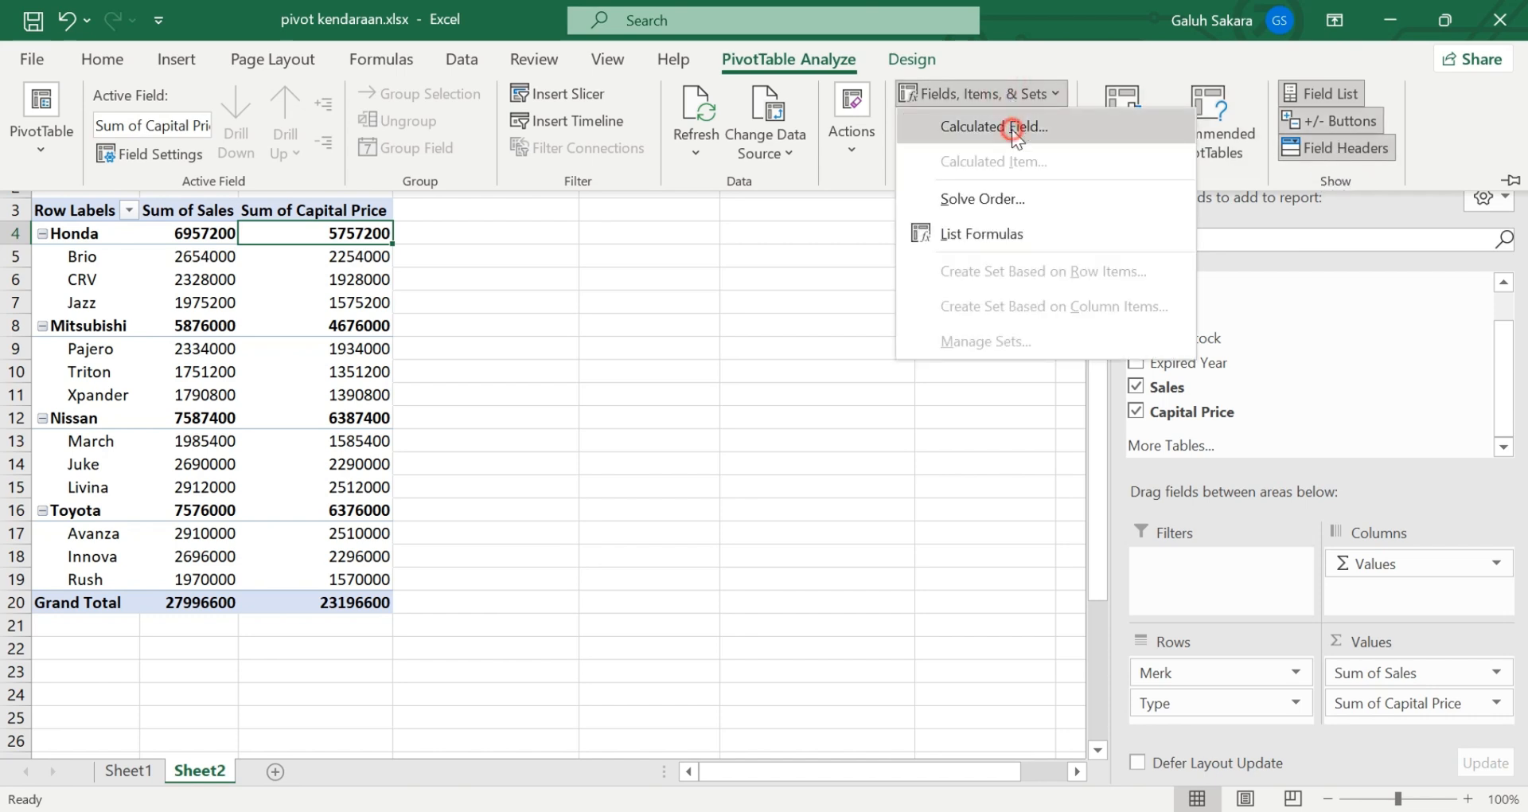
left_click(1012, 129)
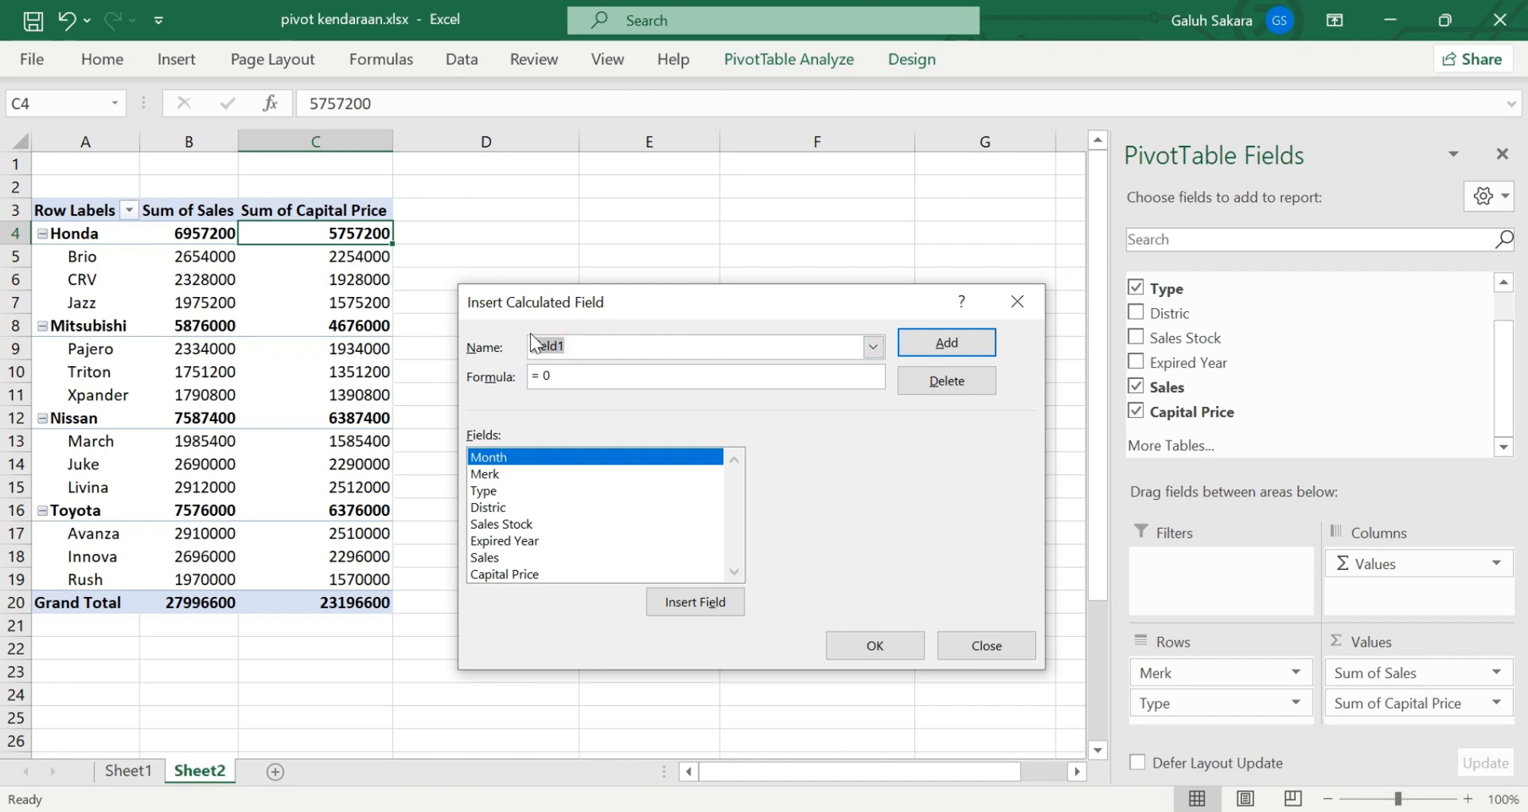
key("BackSpace")
type("Profit")
Define the Profit formula as = Sales- 'Capital Price', using the fields in the list
left_click(570, 380)
left_click(491, 556)
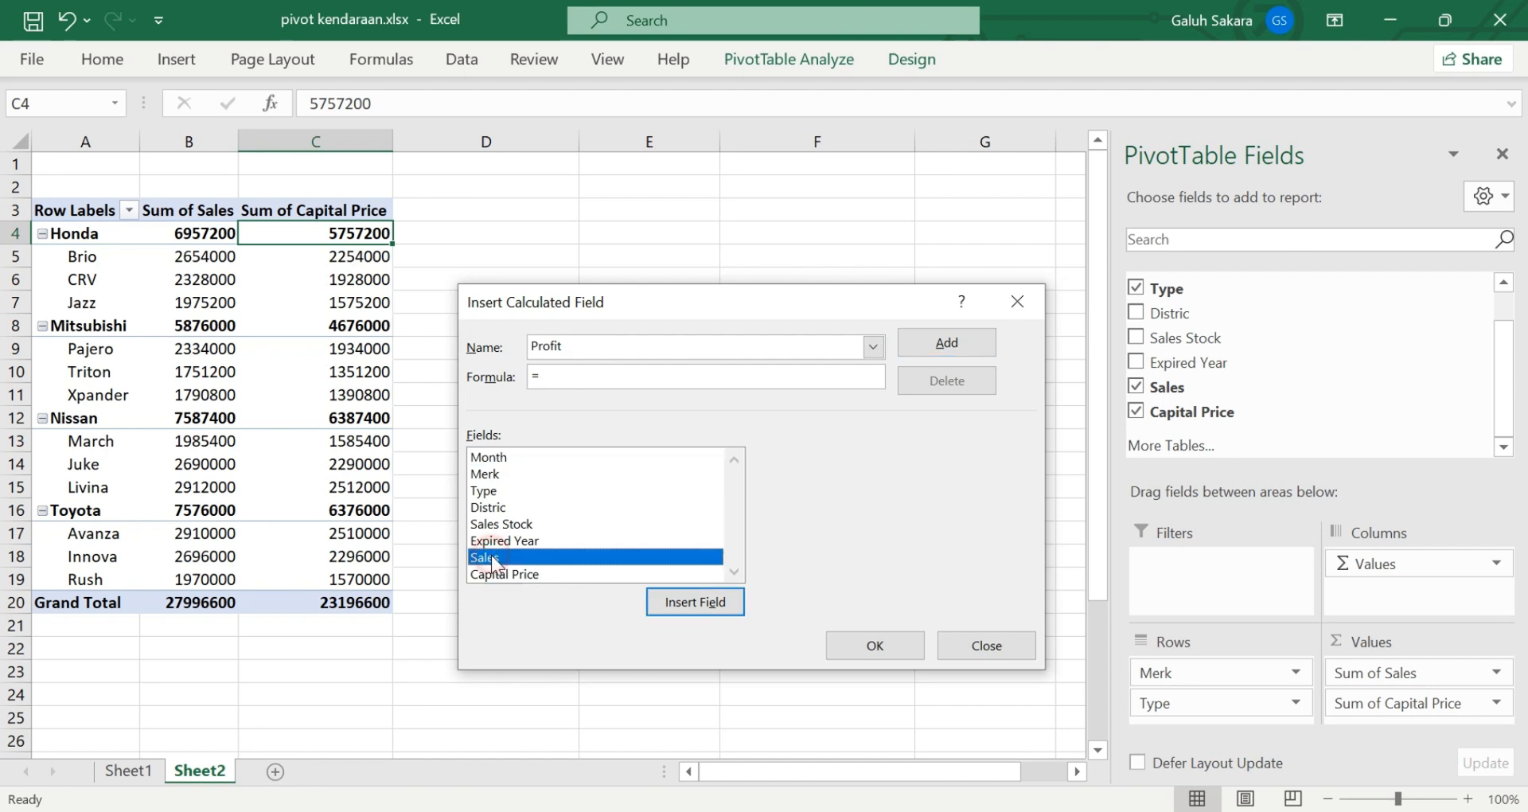
double_click(491, 555)
left_click(683, 607)
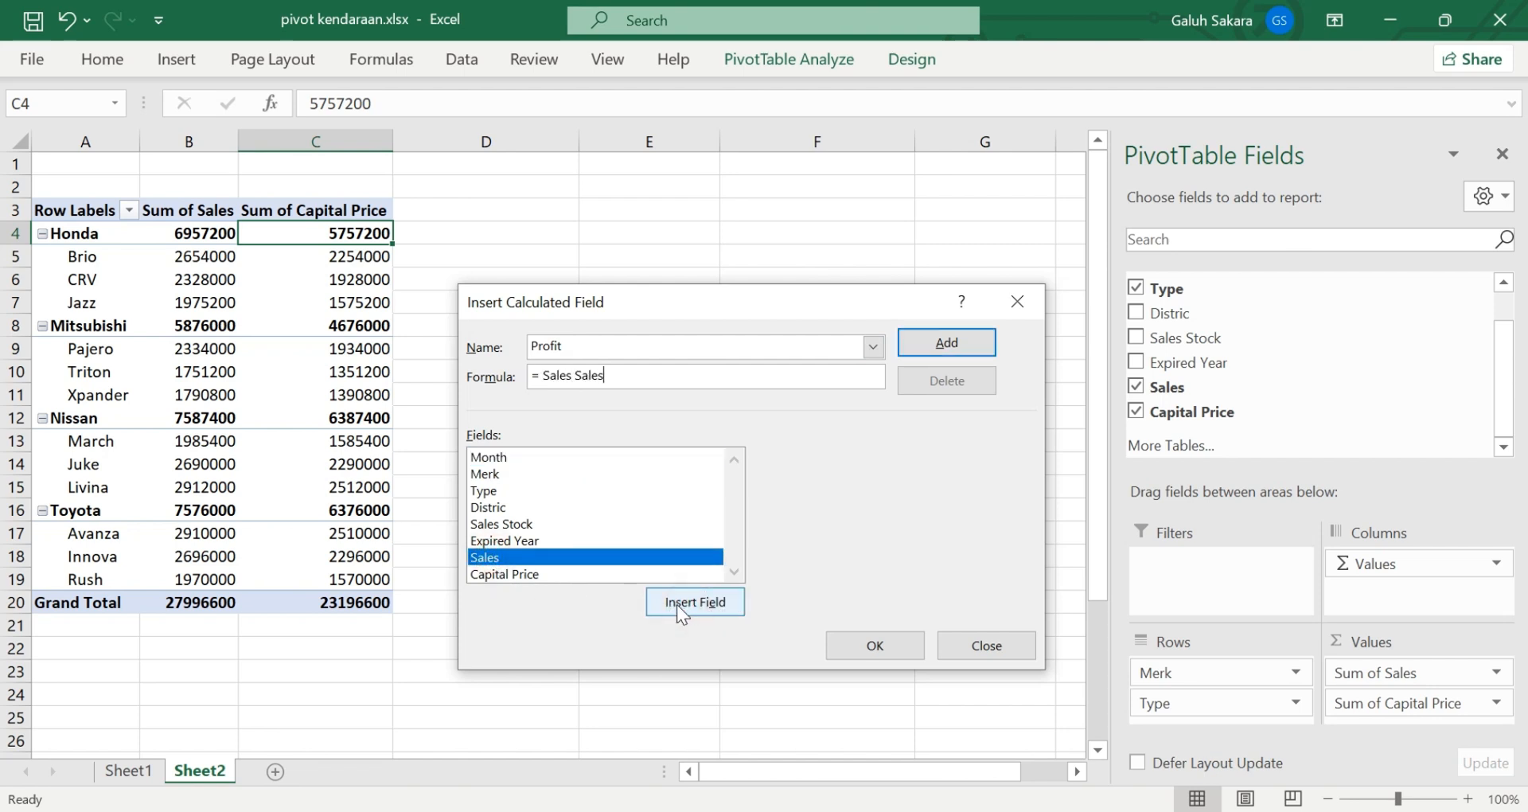
key("BackSpace")
key("BackSpace")
key("BackSpace")
key("BackSpace")
type("-")
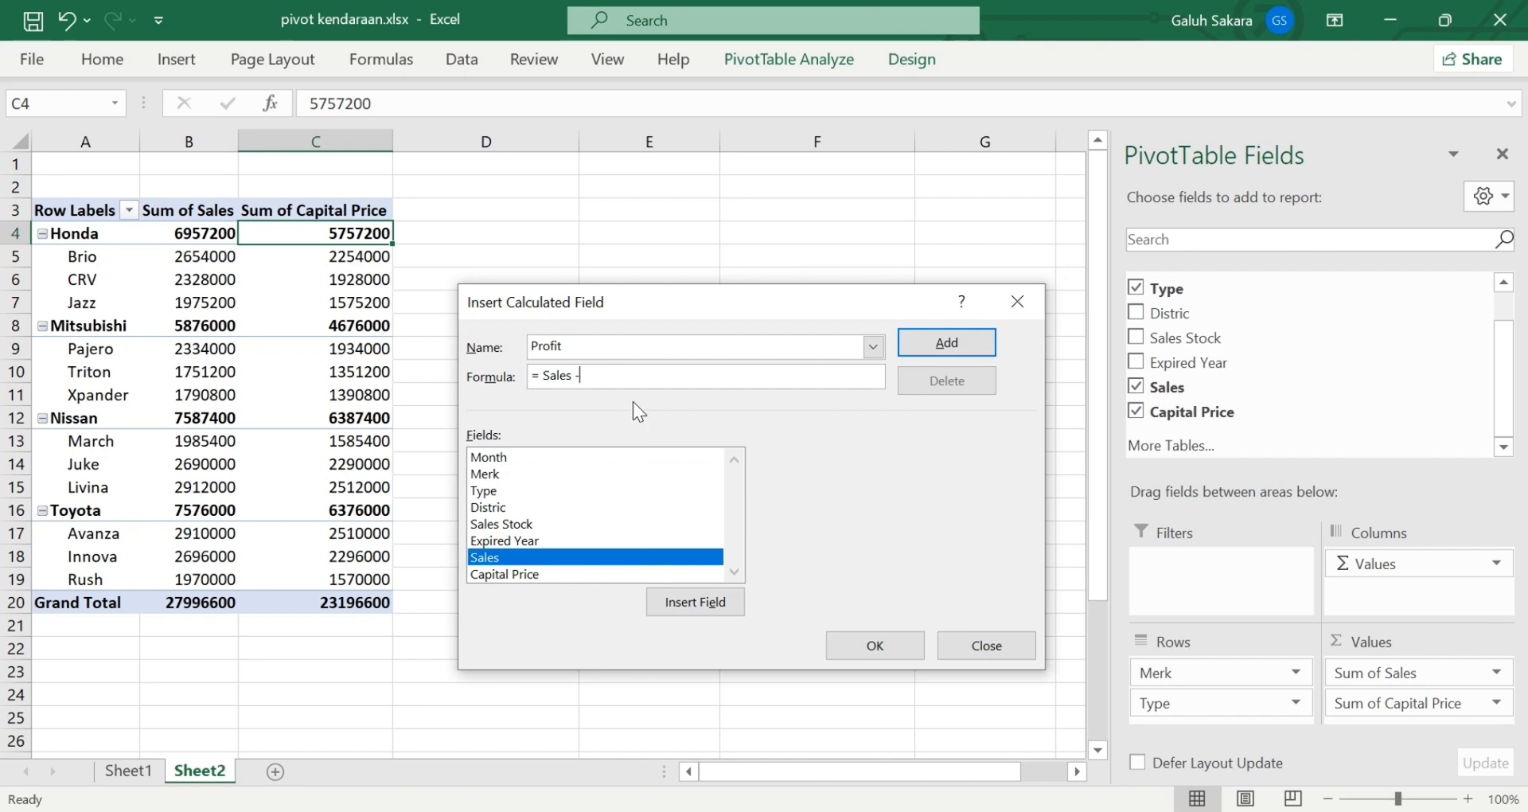
key("BackSpace")
key("BackSpace")
left_click(505, 574)
left_click(697, 601)
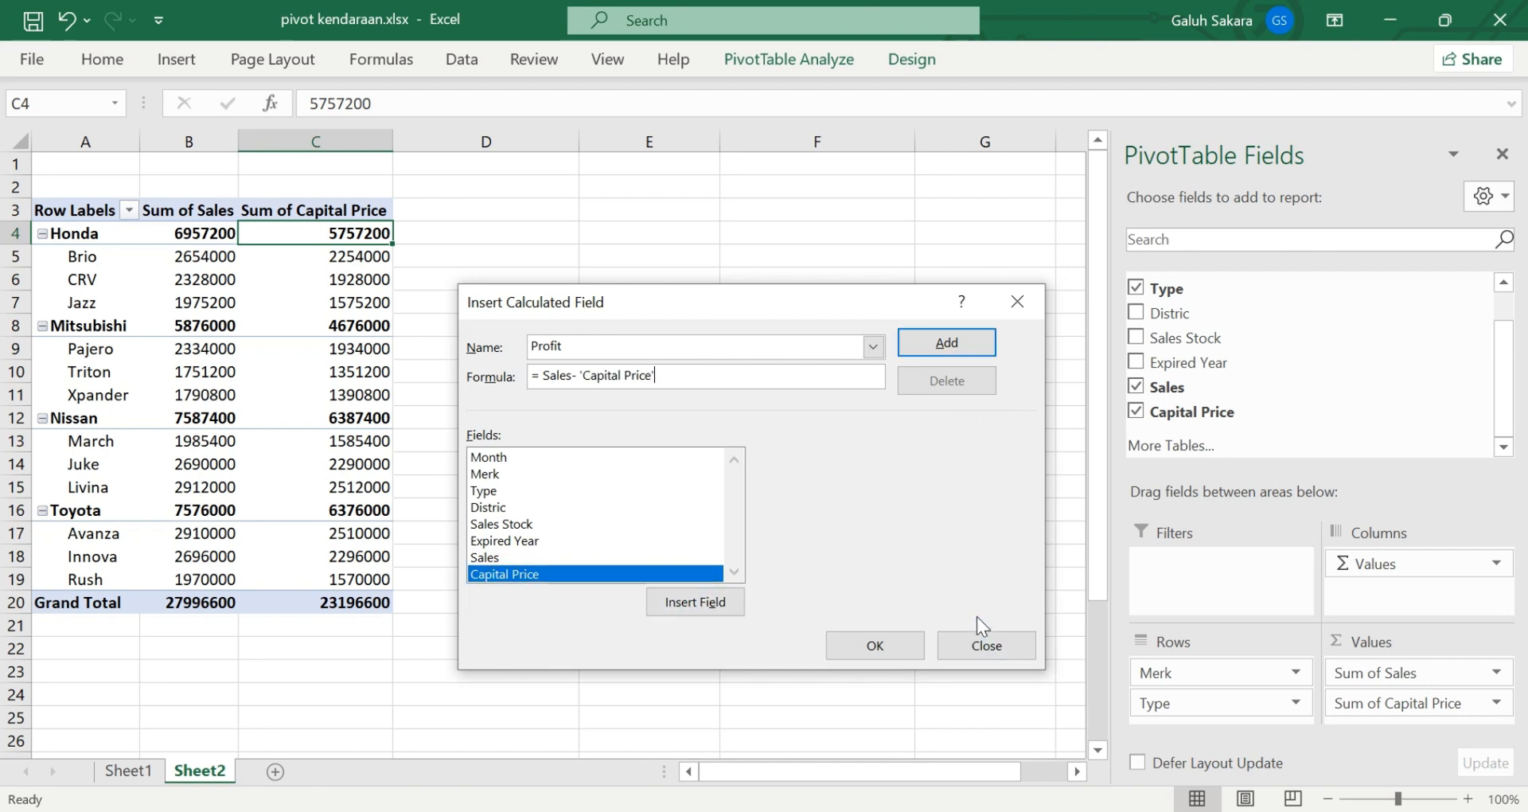
Add the Profit calculated field to the pivot table's values and close the calculated field dialog
left_click(934, 334)
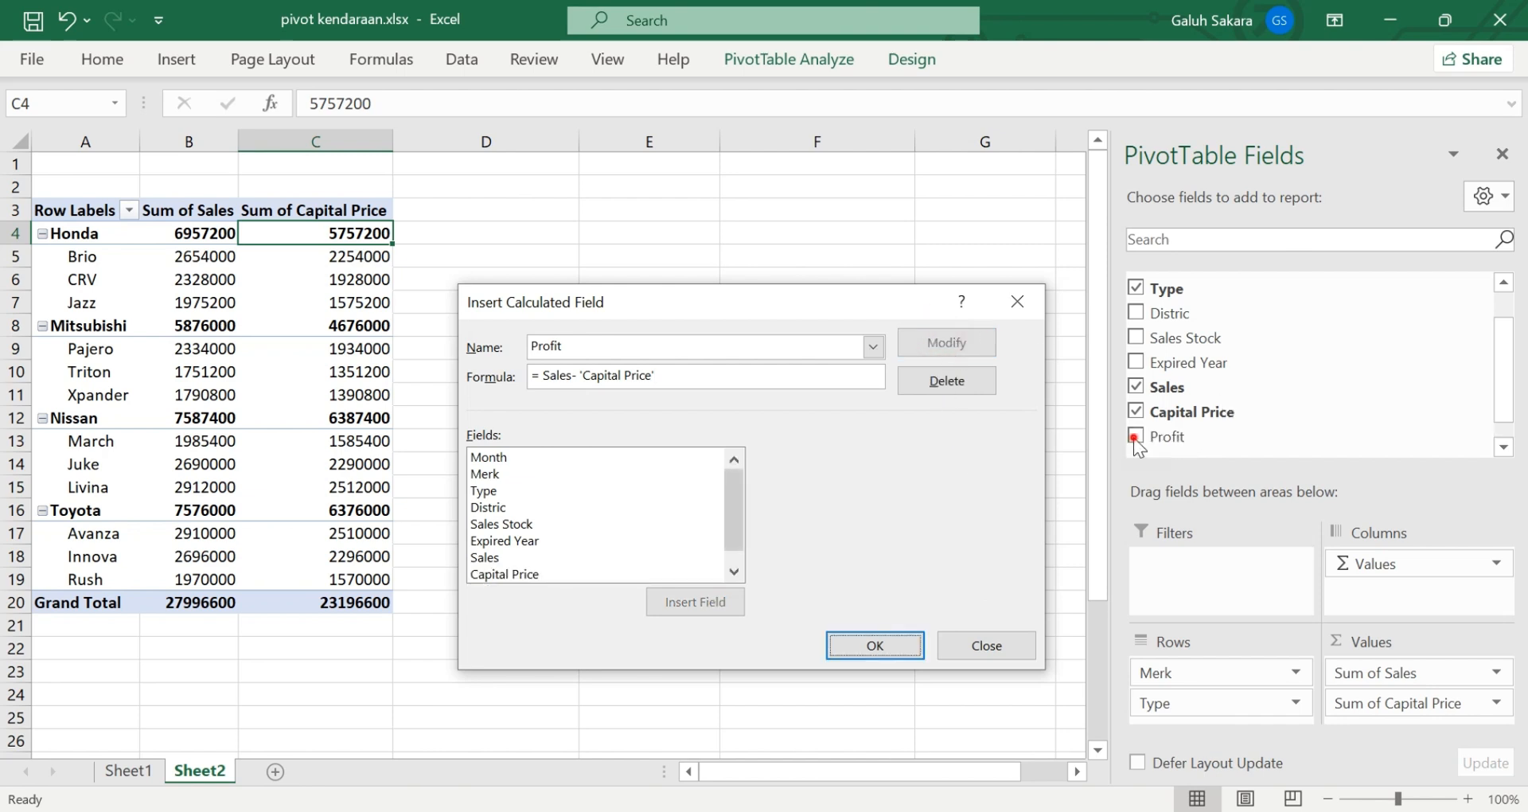
left_click(875, 646)
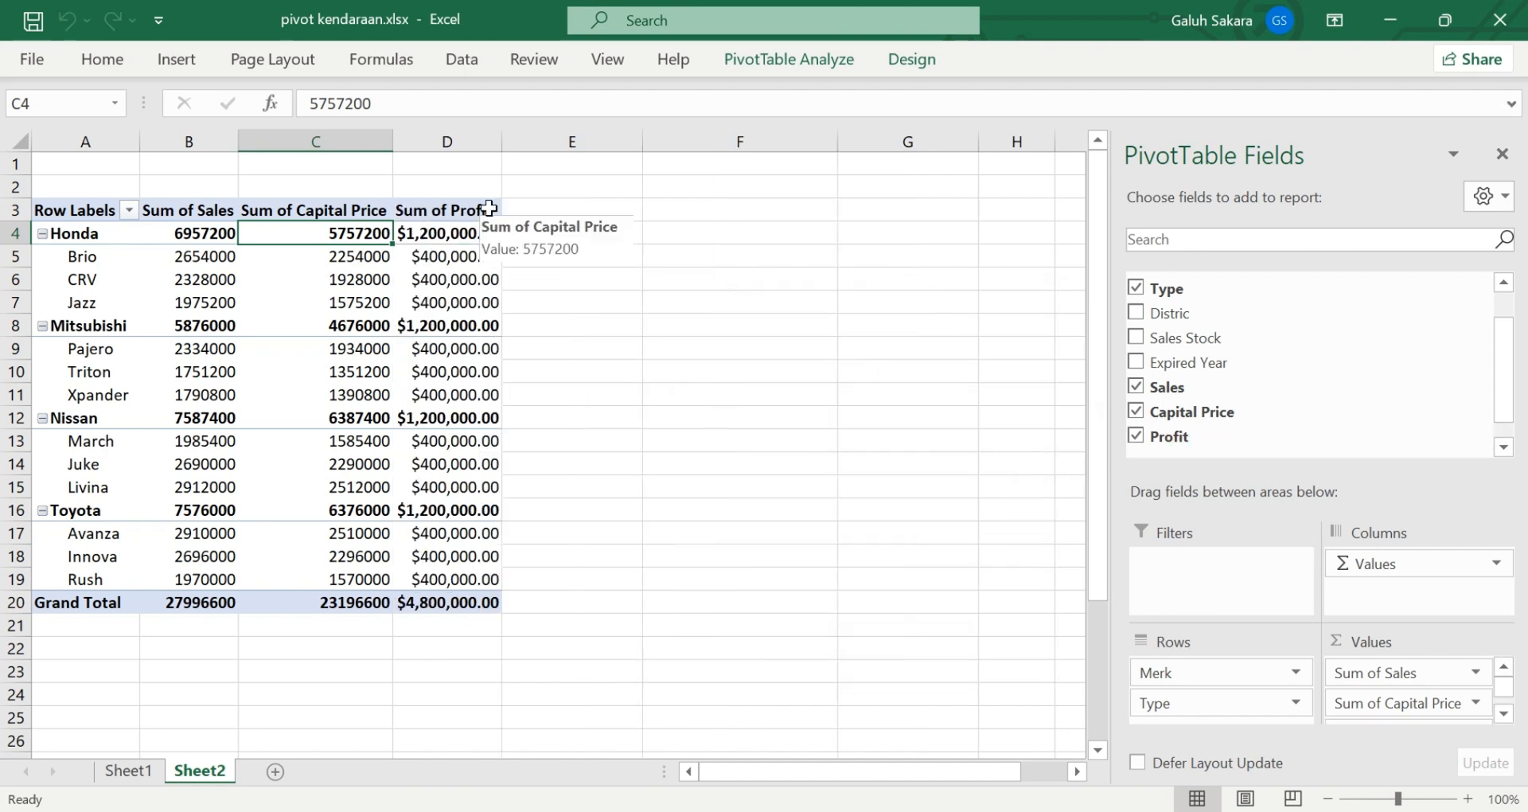
mouse_move(480, 305)
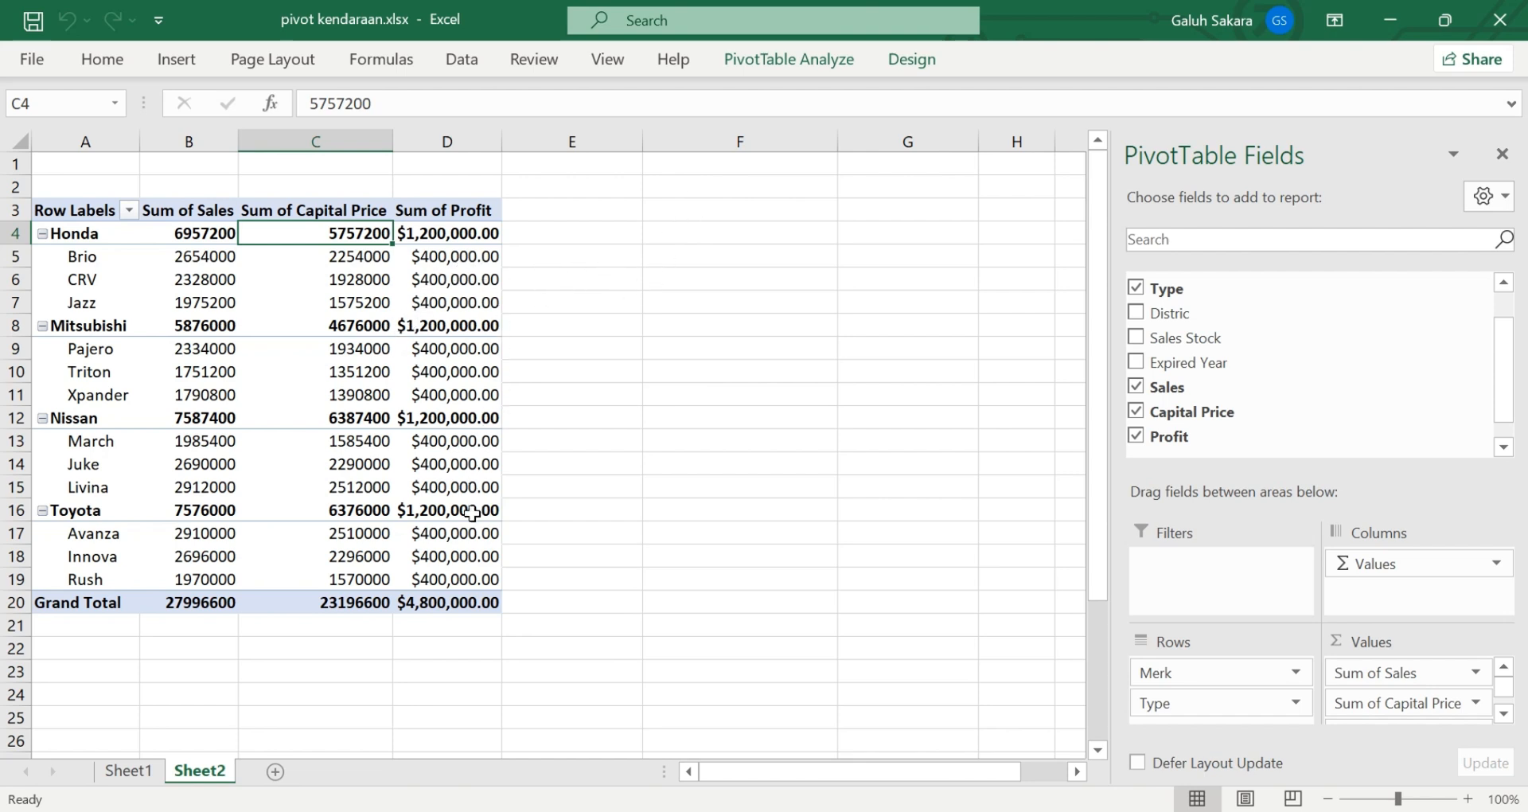
mouse_move(477, 512)
Start another calculated field in the pivot table and name it Net Profit
left_click(846, 72)
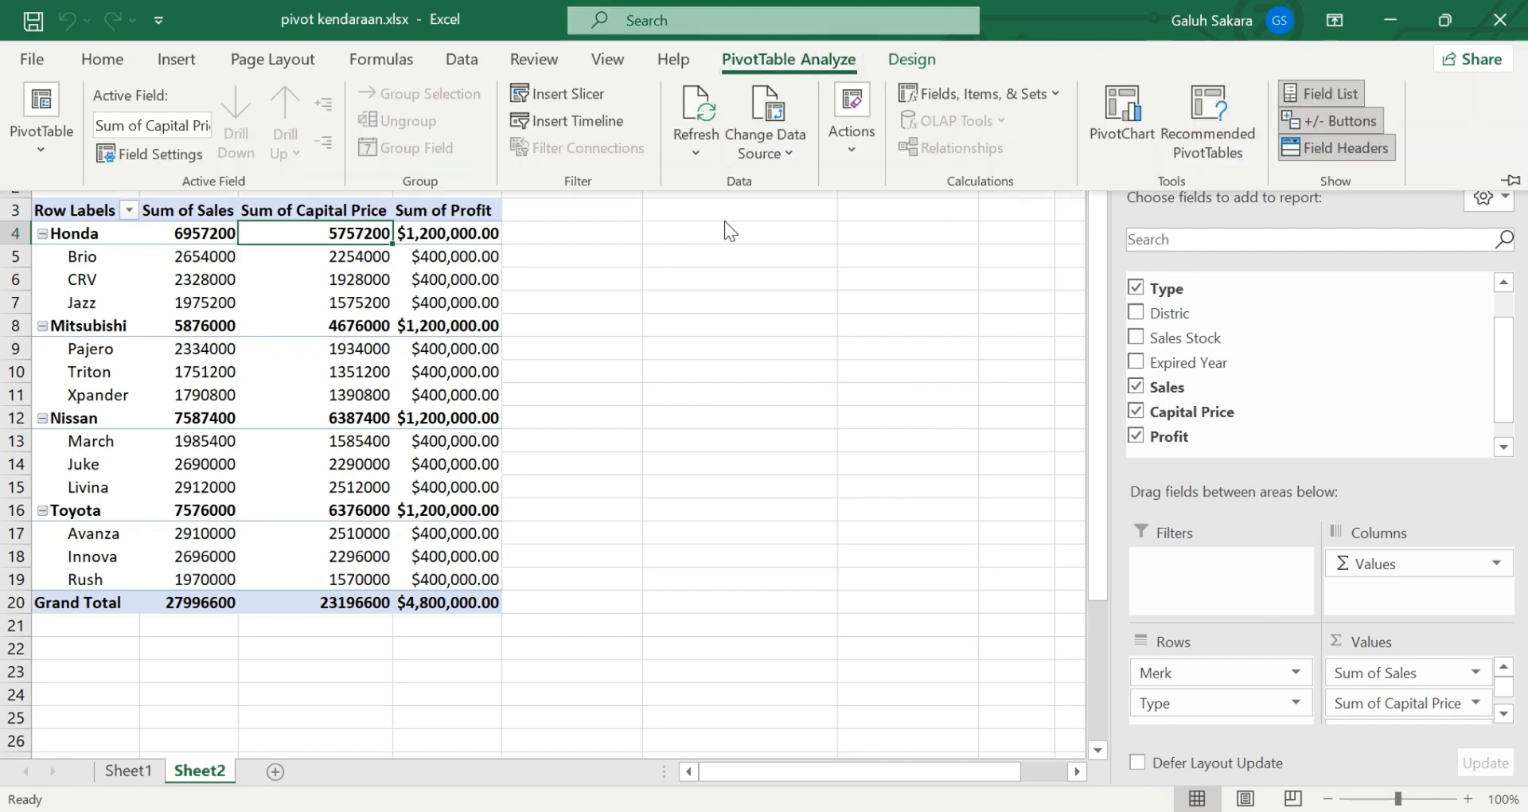
left_click(1033, 93)
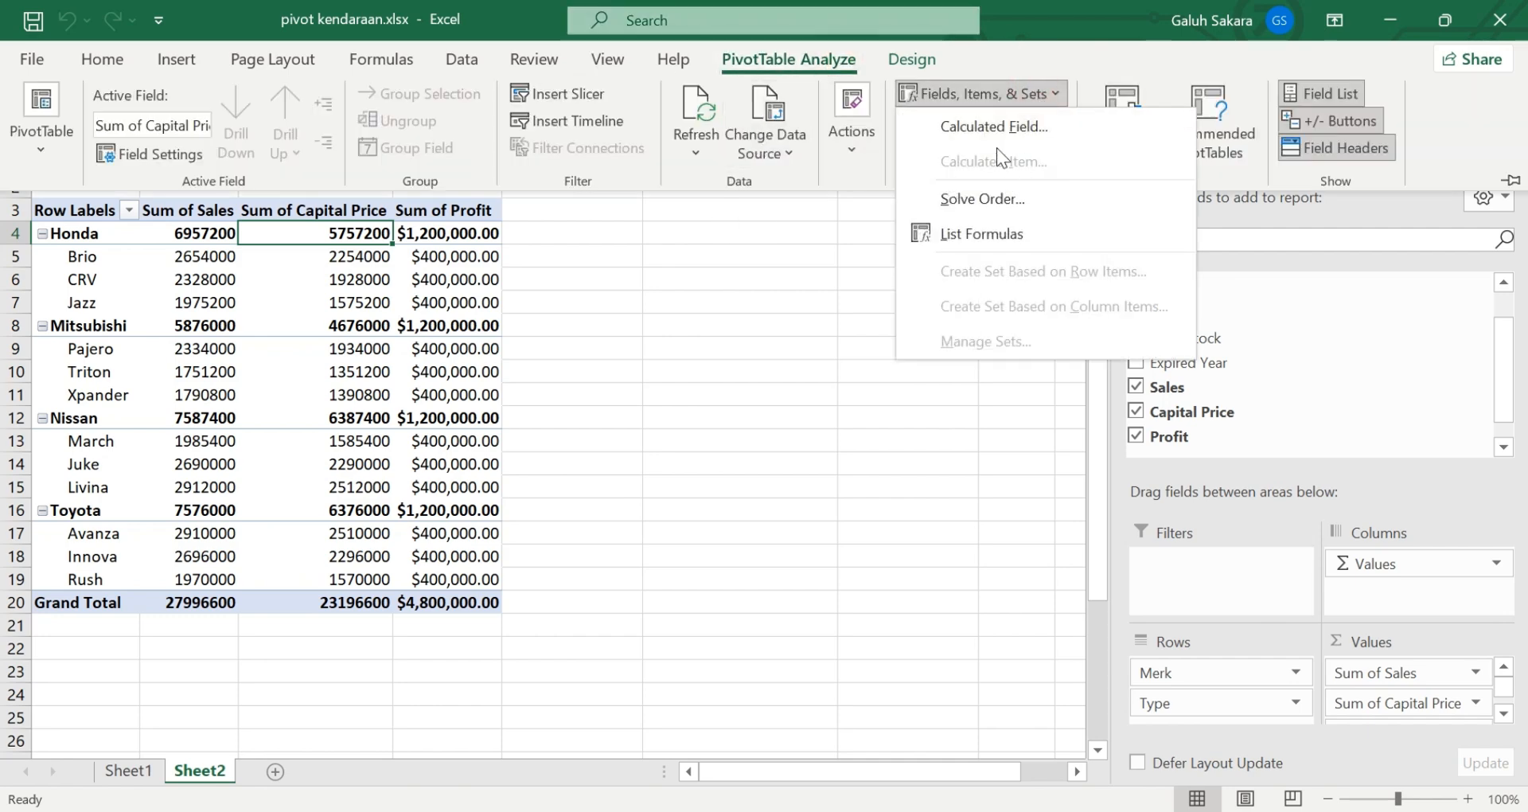
left_click(992, 127)
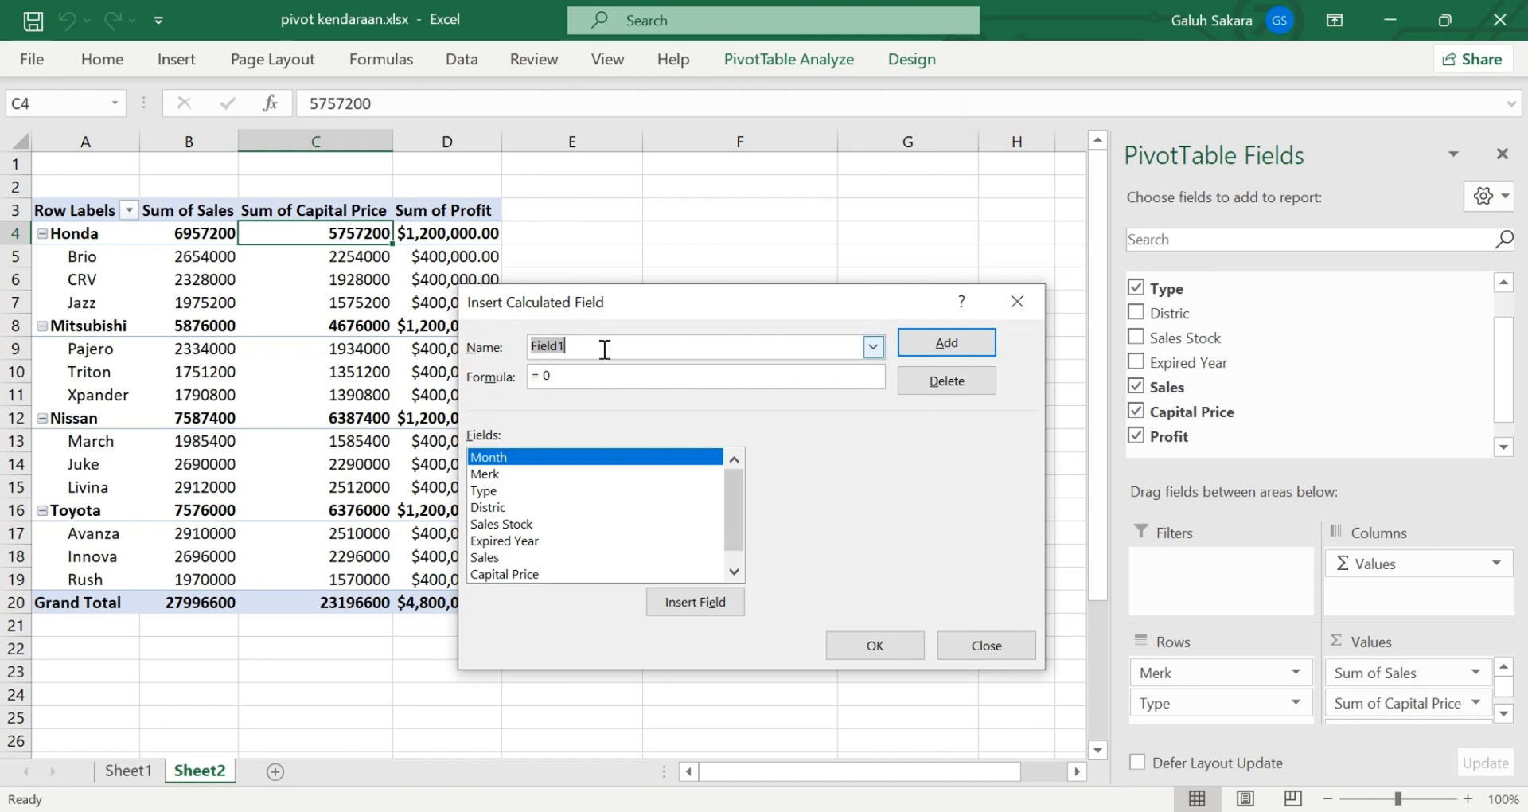
type("Net Profit")
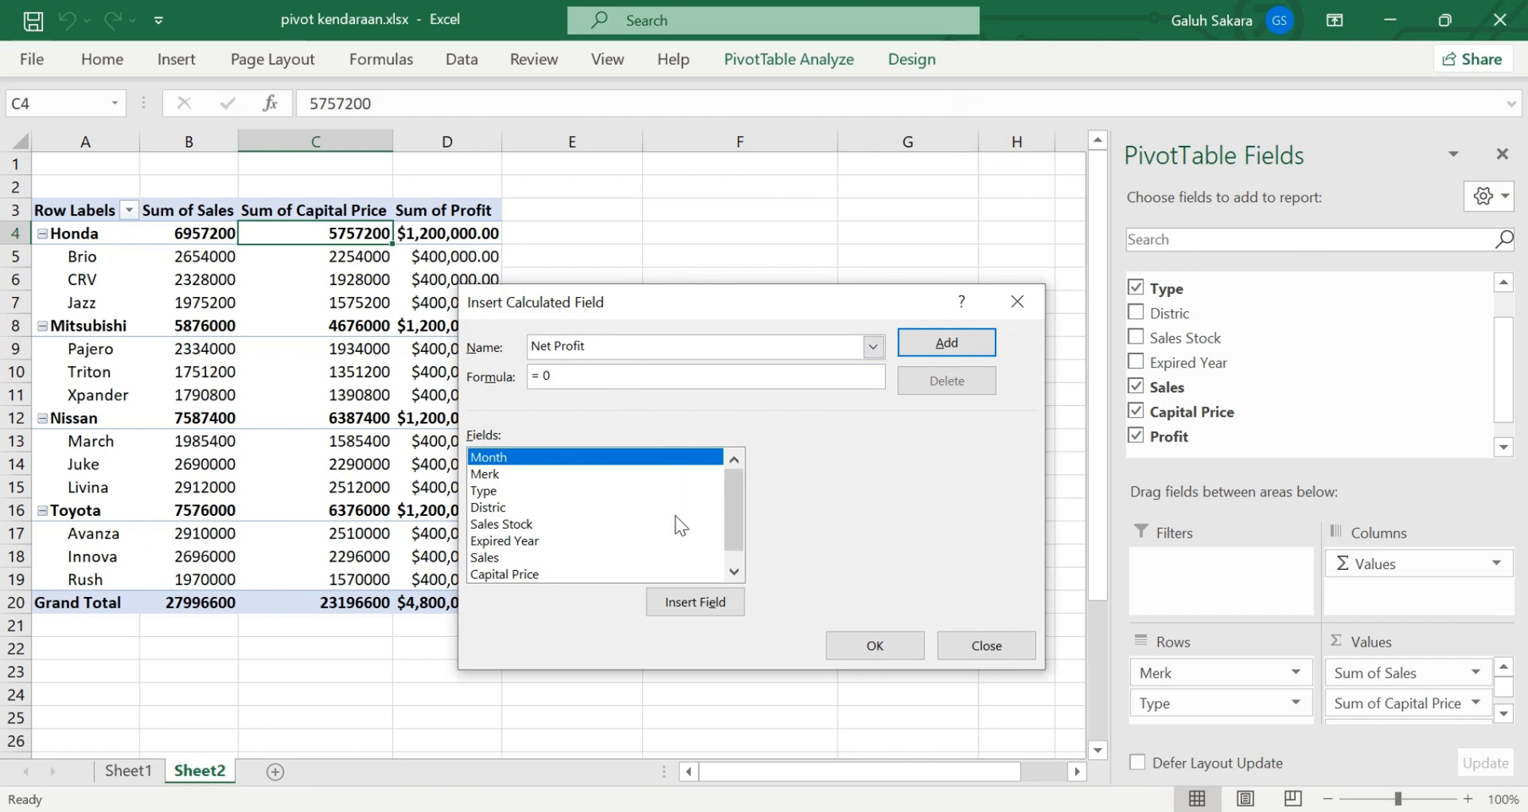
Define the Net Profit formula as = Profit*(1-10%), inserting the Profit field from the list
left_click(604, 375)
key("BackSpace")
key("BackSpace")
scroll(567, 562, "down", 1)
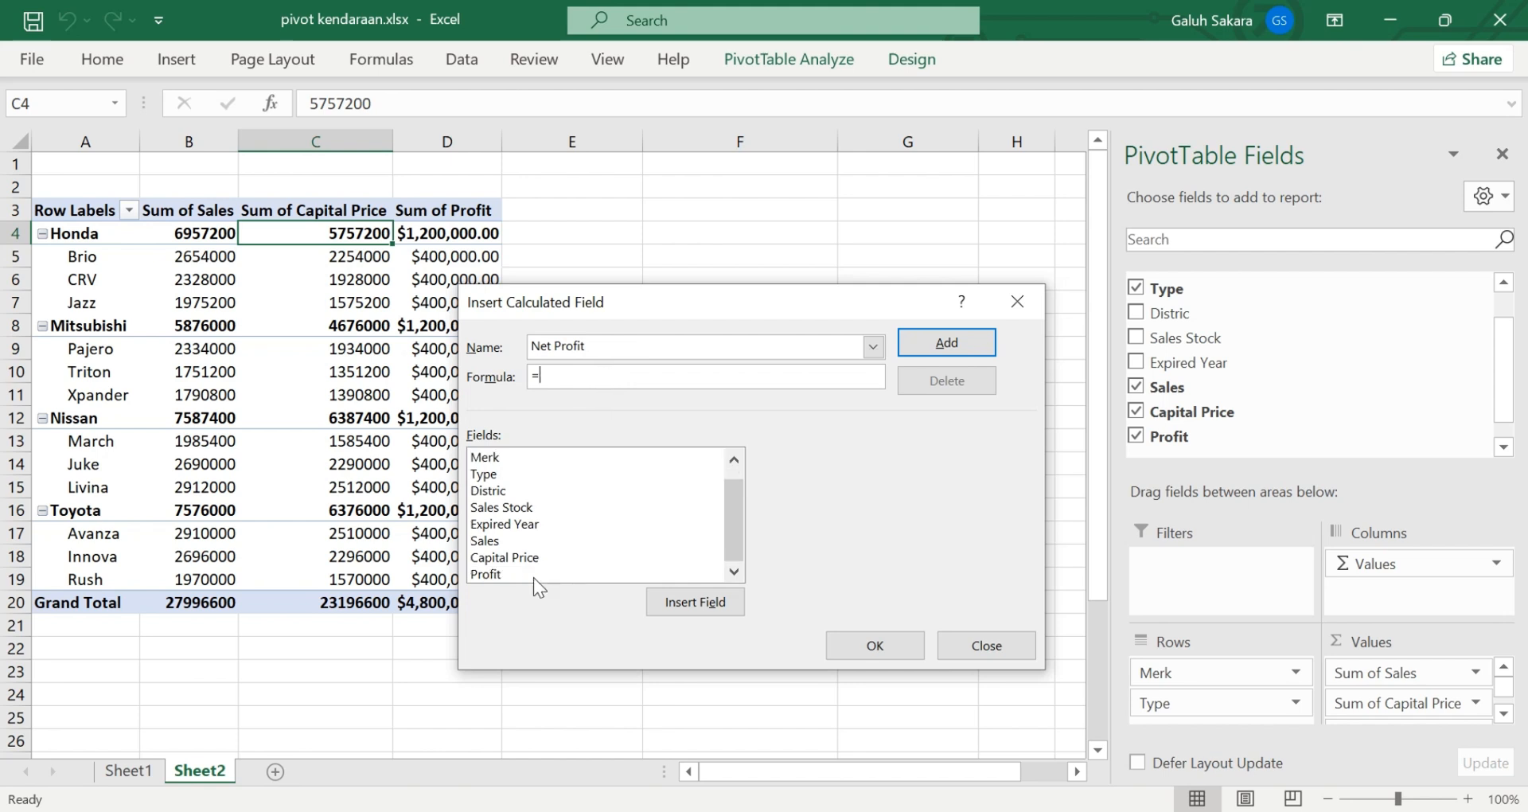
left_click(533, 574)
left_click(677, 604)
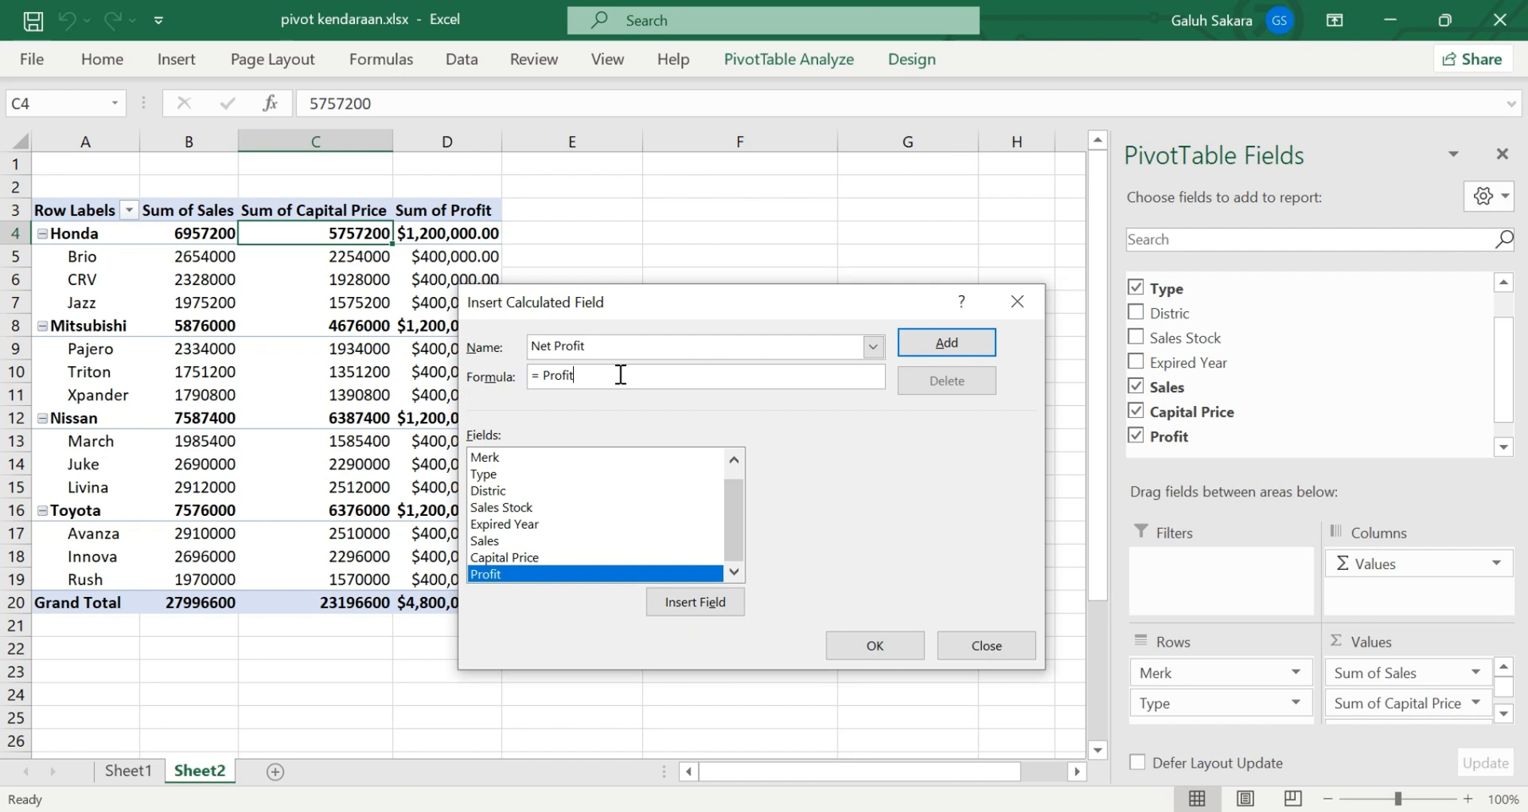
type("-(")
key("BackSpace")
type("*(1-10%)")
Add the Net Profit calculated field to the pivot table's values and close the calculated field dialog
left_click(936, 346)
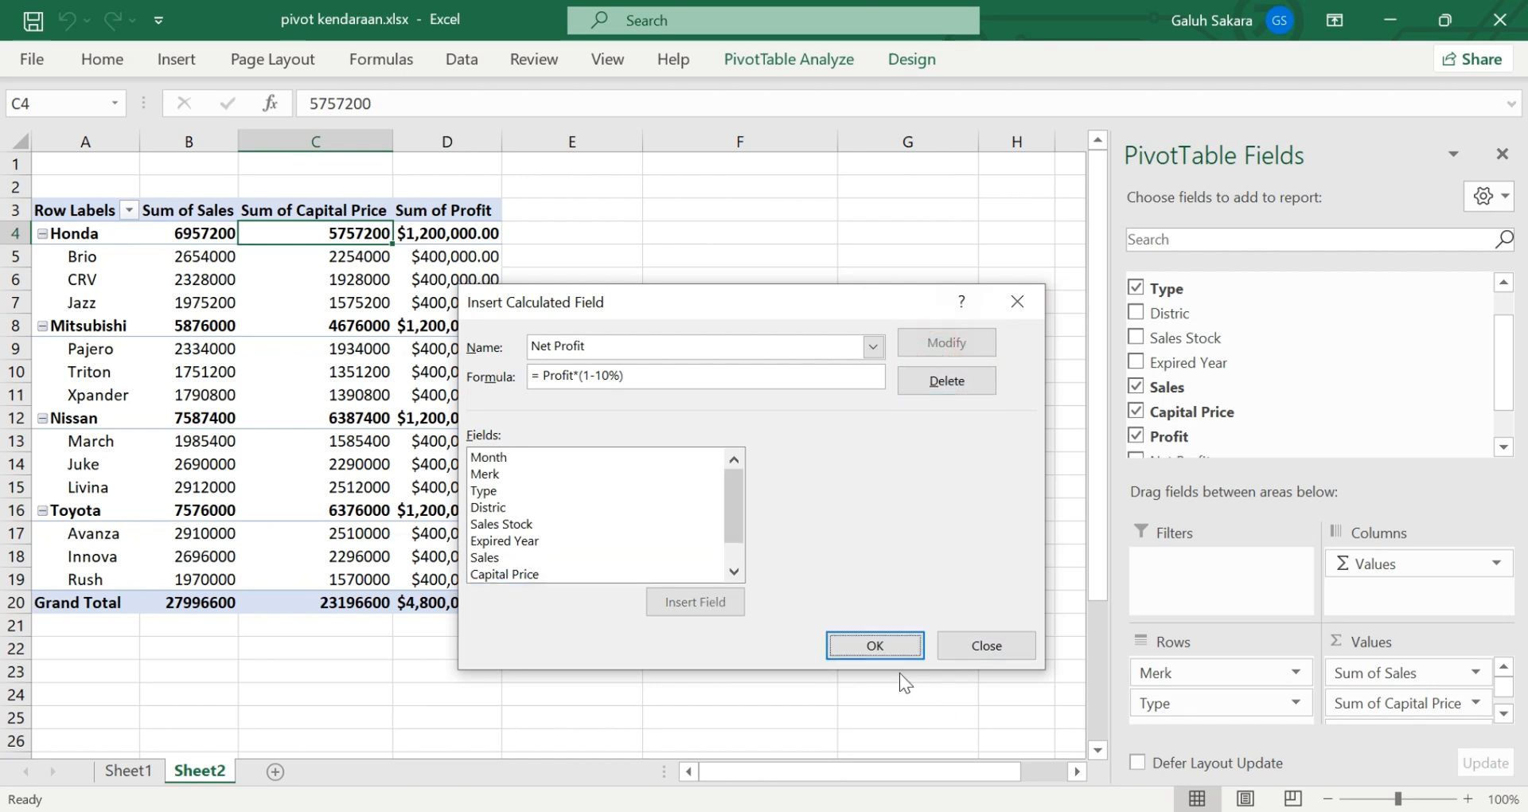
left_click(875, 646)
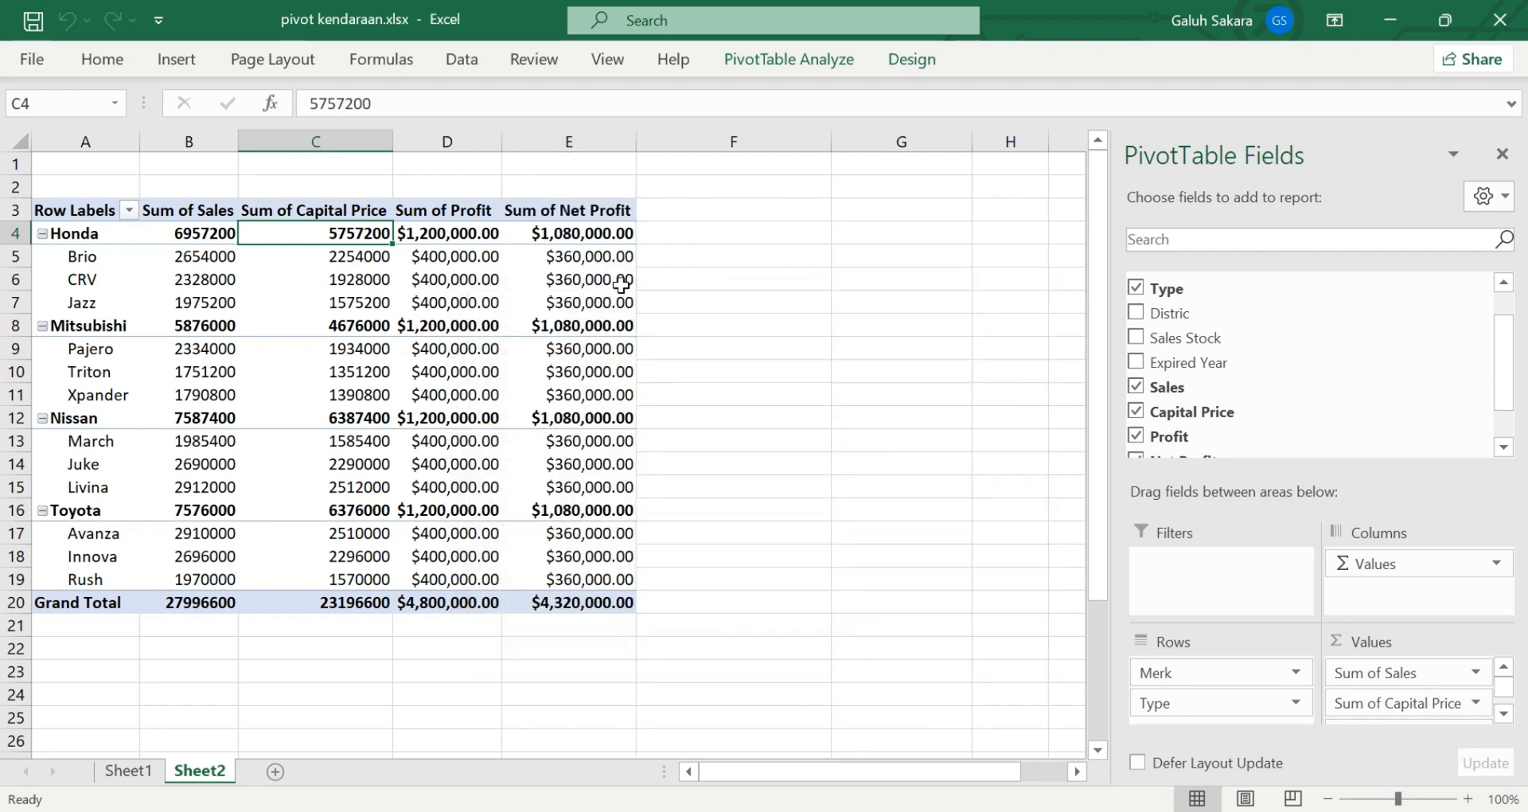
left_click(609, 259)
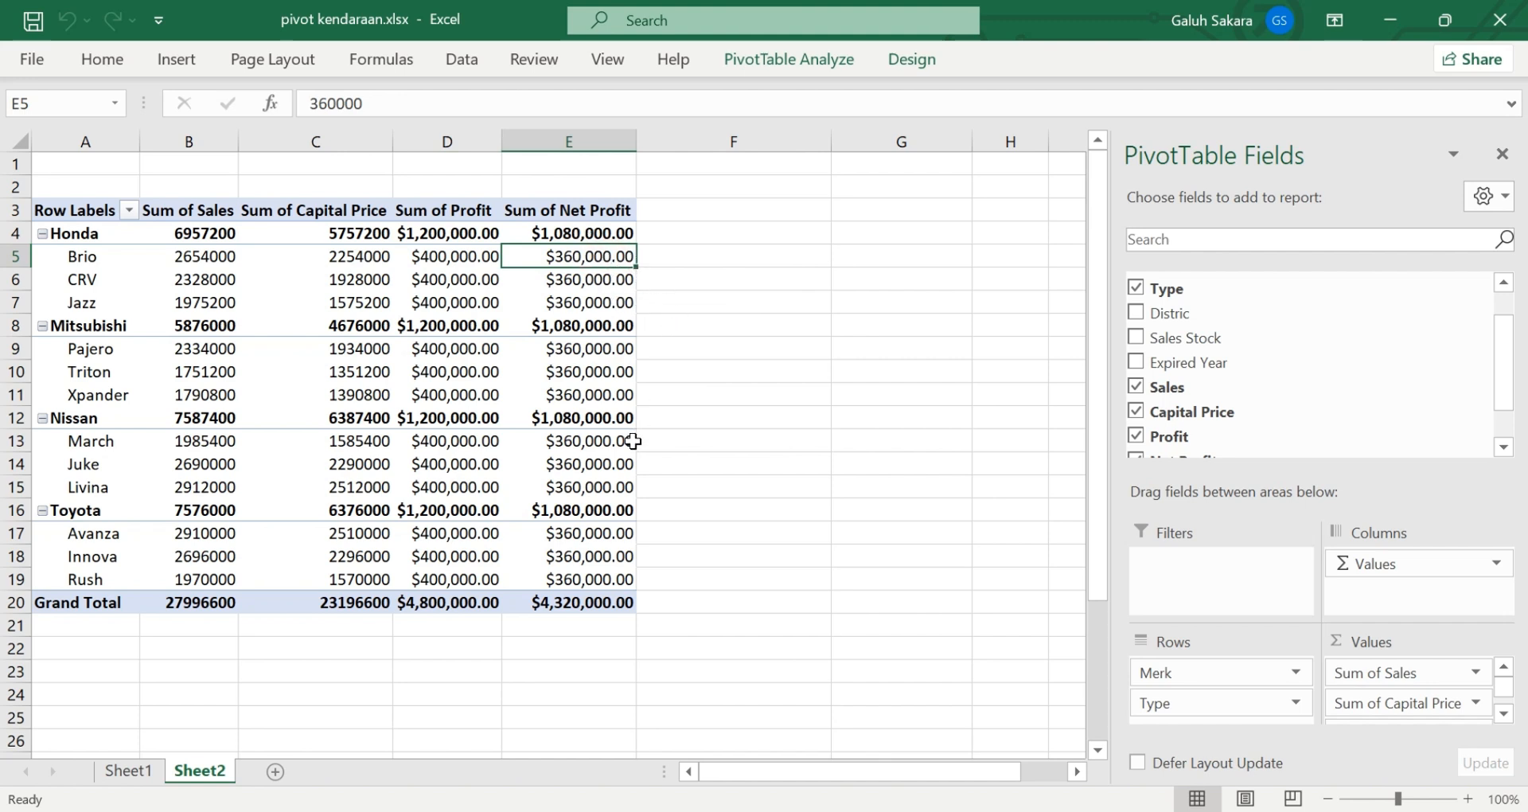
mouse_move(632, 441)
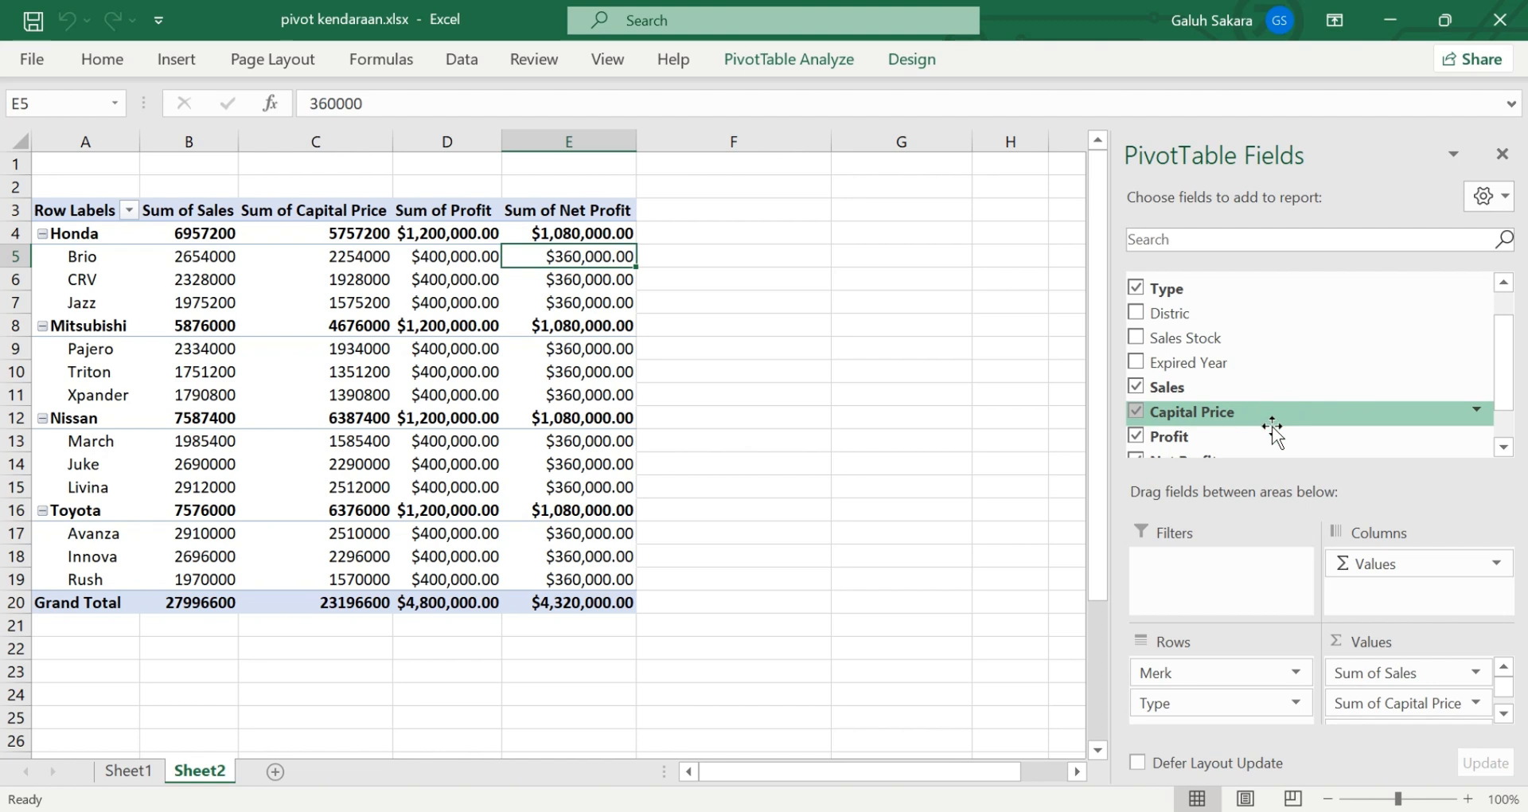
Remove Sales, Capital Price and Profit from the pivot table's values, leaving only Net Profit
left_click_drag(1408, 672, 1250, 426)
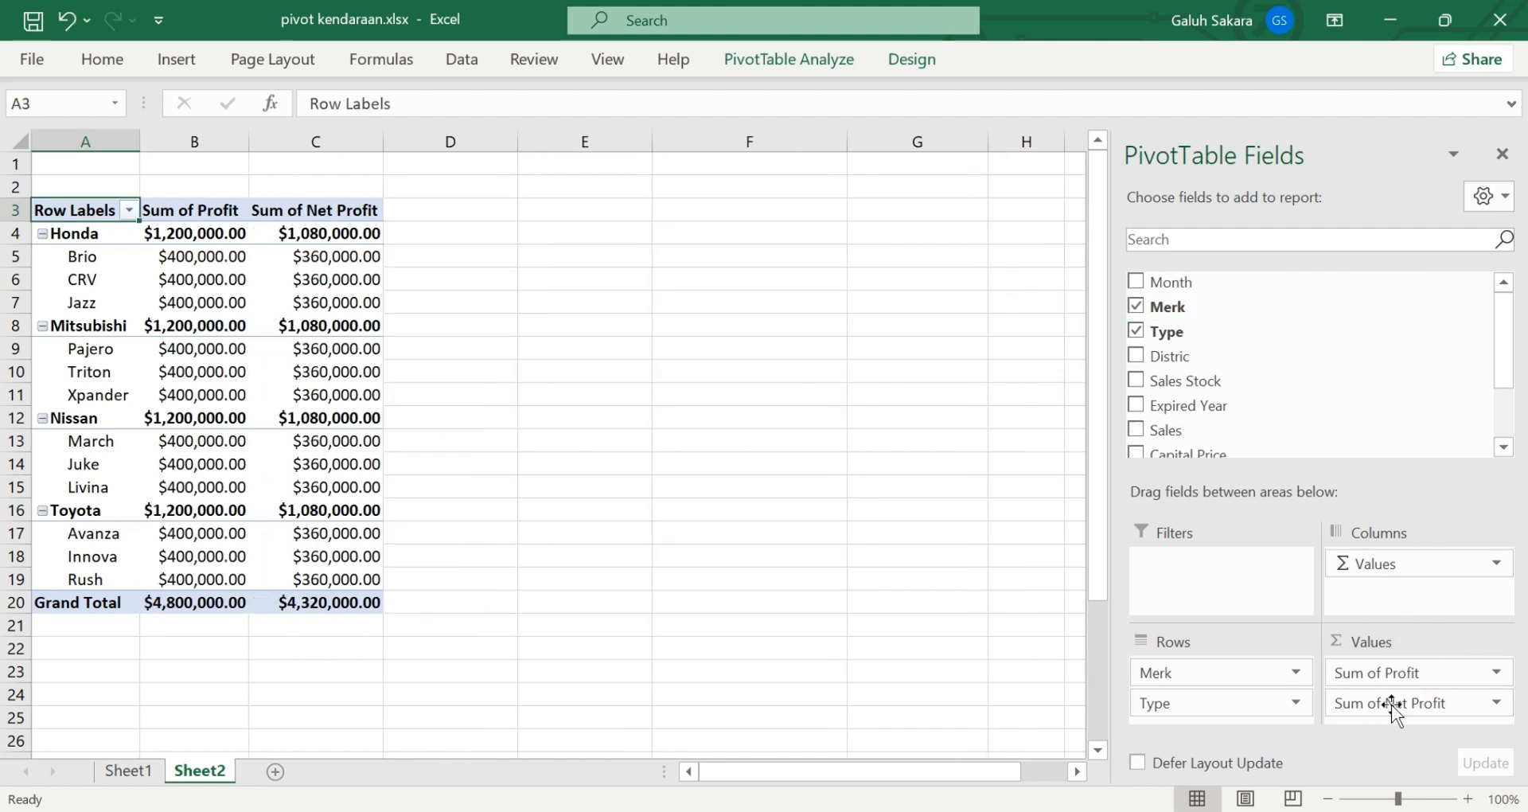
left_click_drag(1398, 677, 1265, 344)
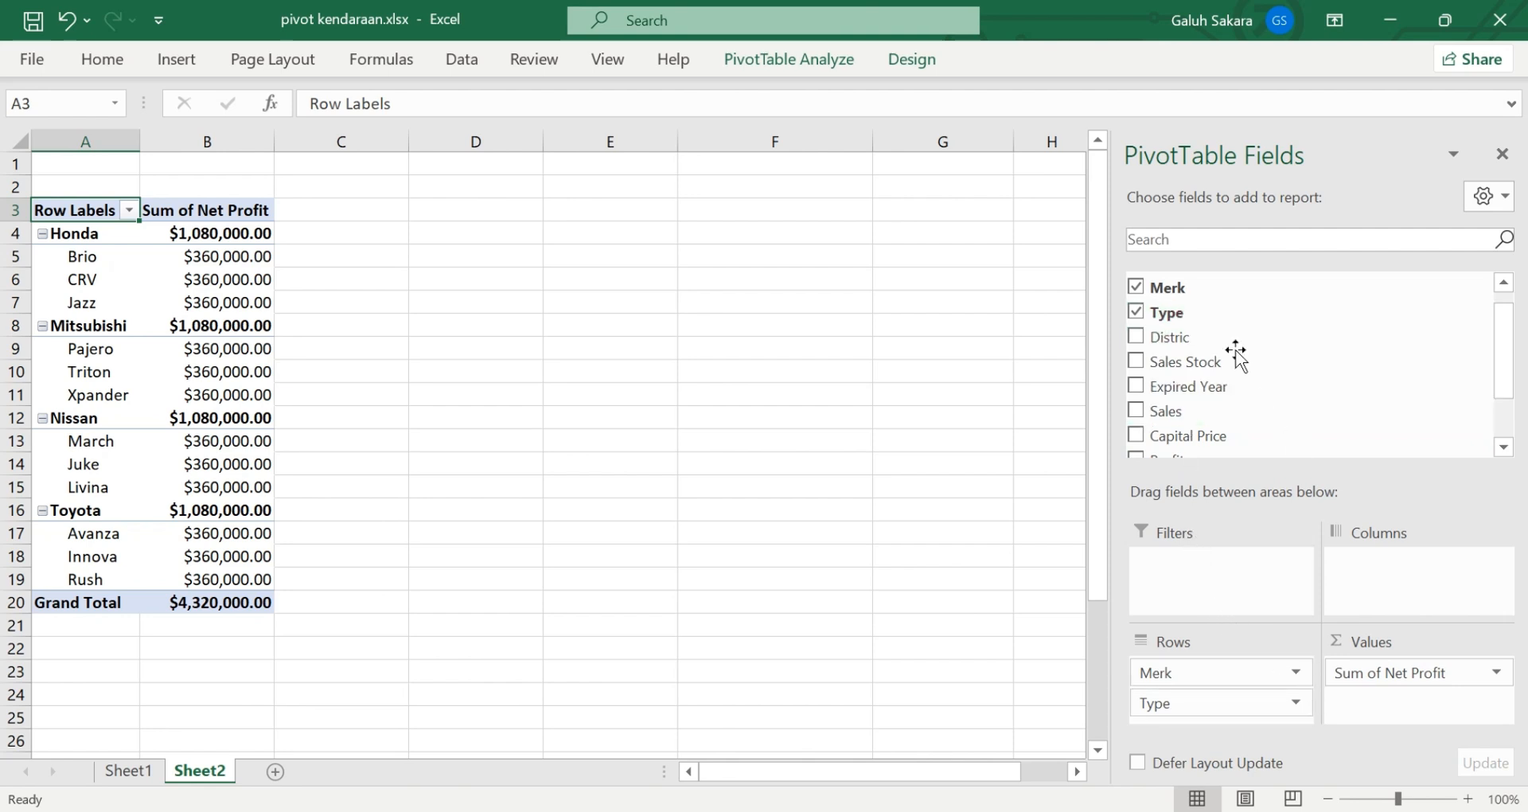
Try splitting Net Profit by the Distric field in the pivot table's columns, and remove the field again
scroll(1257, 395, "up", 1)
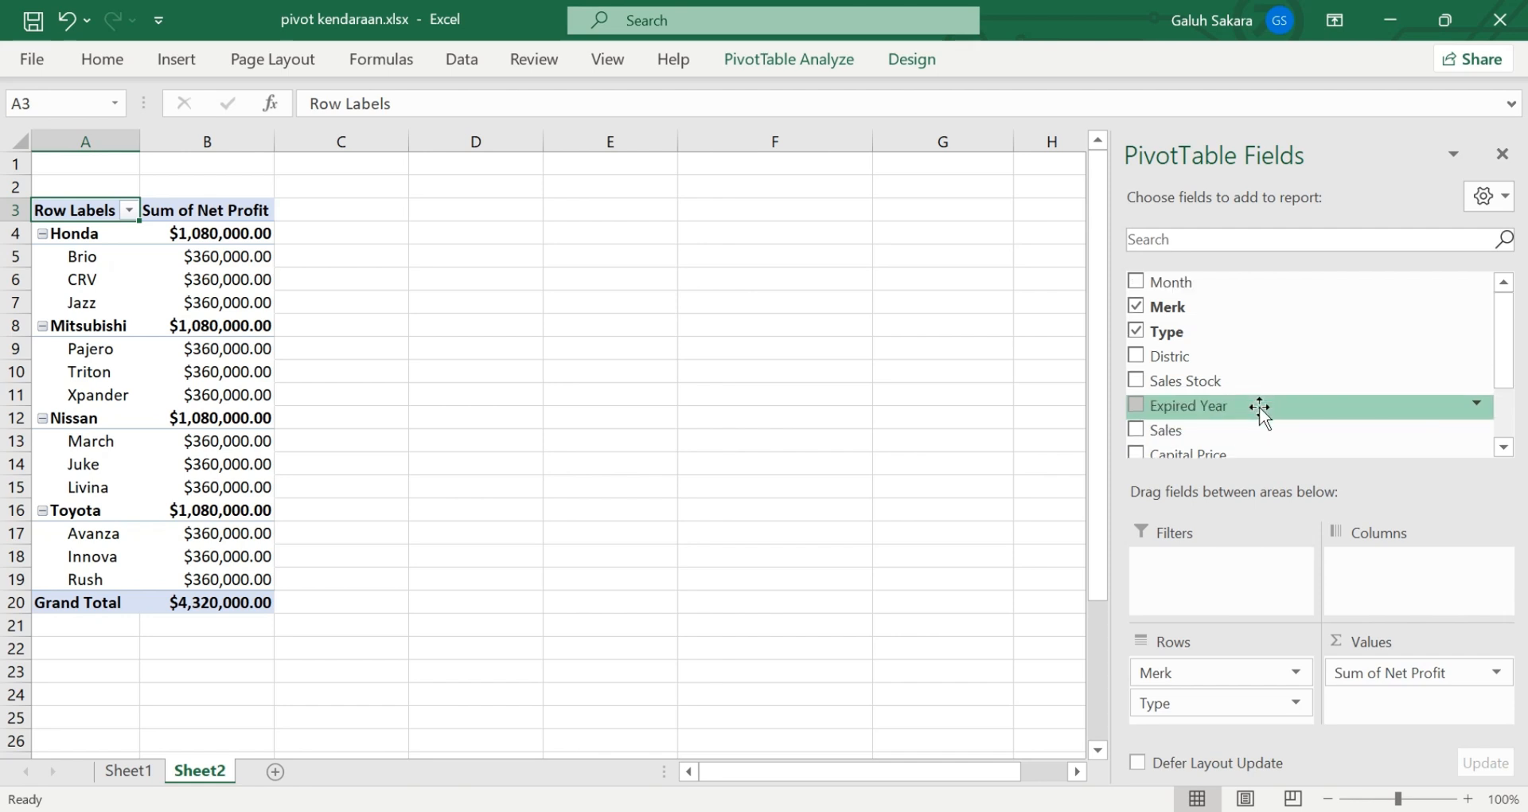
scroll(1241, 358, "down", 3)
scroll(1242, 358, "up", 3)
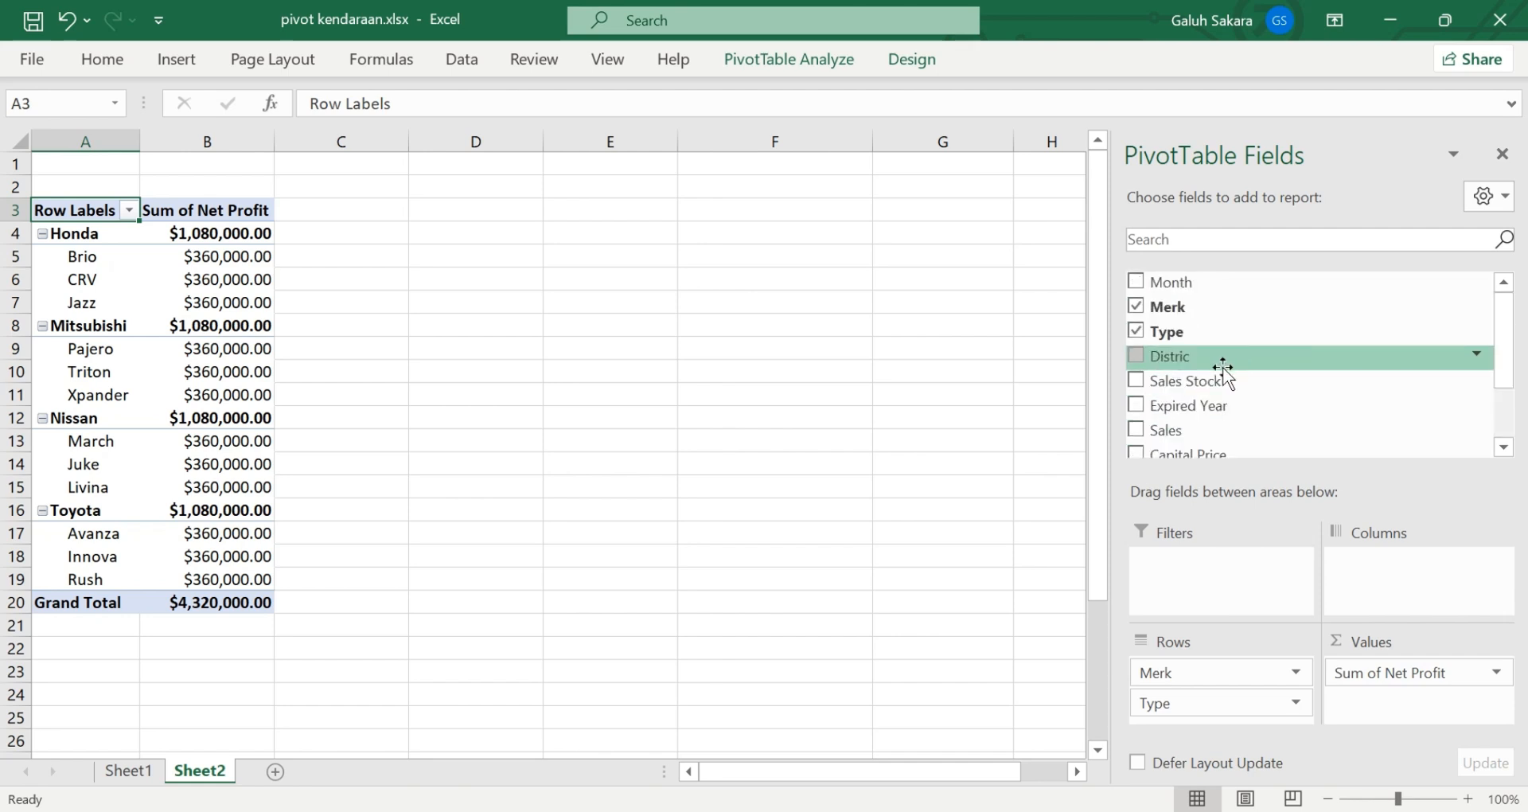
left_click(1135, 355)
left_click_drag(1166, 355, 1333, 557)
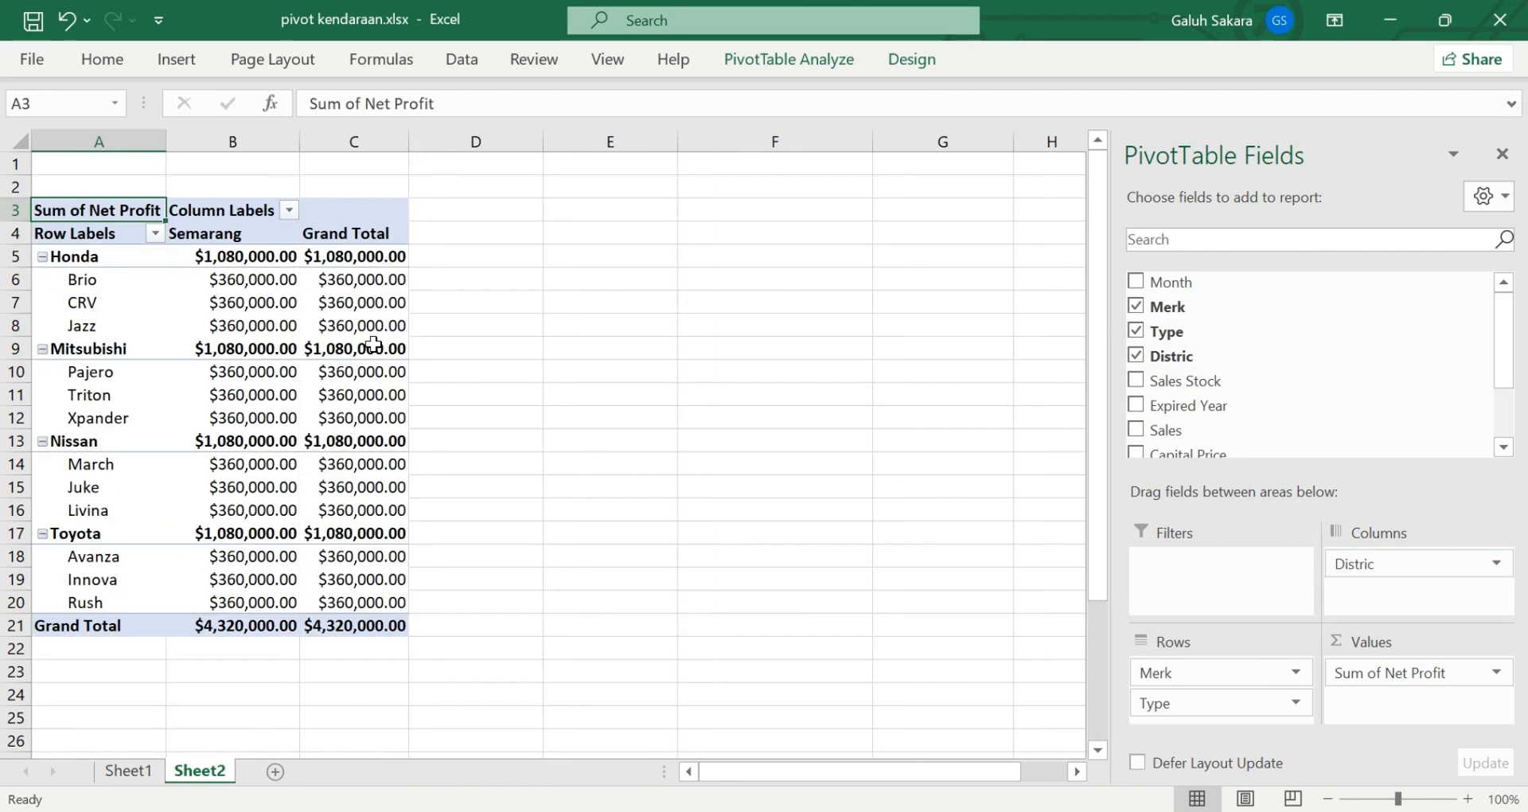
mouse_move(338, 338)
left_click_drag(1347, 564, 1277, 398)
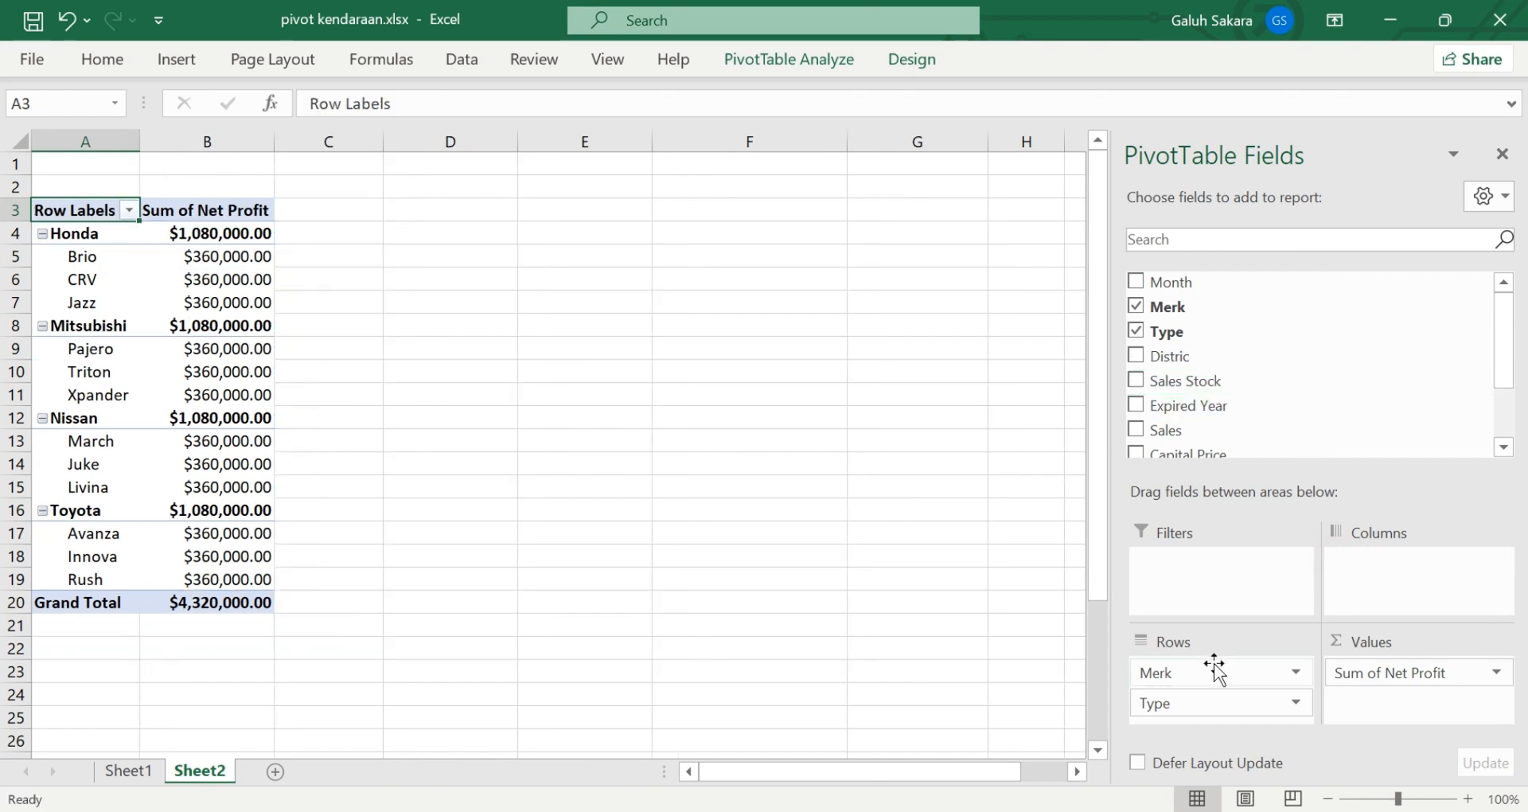
Reduce the pivot table's rows to Type only and replace Net Profit with Sales Stock in the values
left_click_drag(1208, 675, 1272, 379)
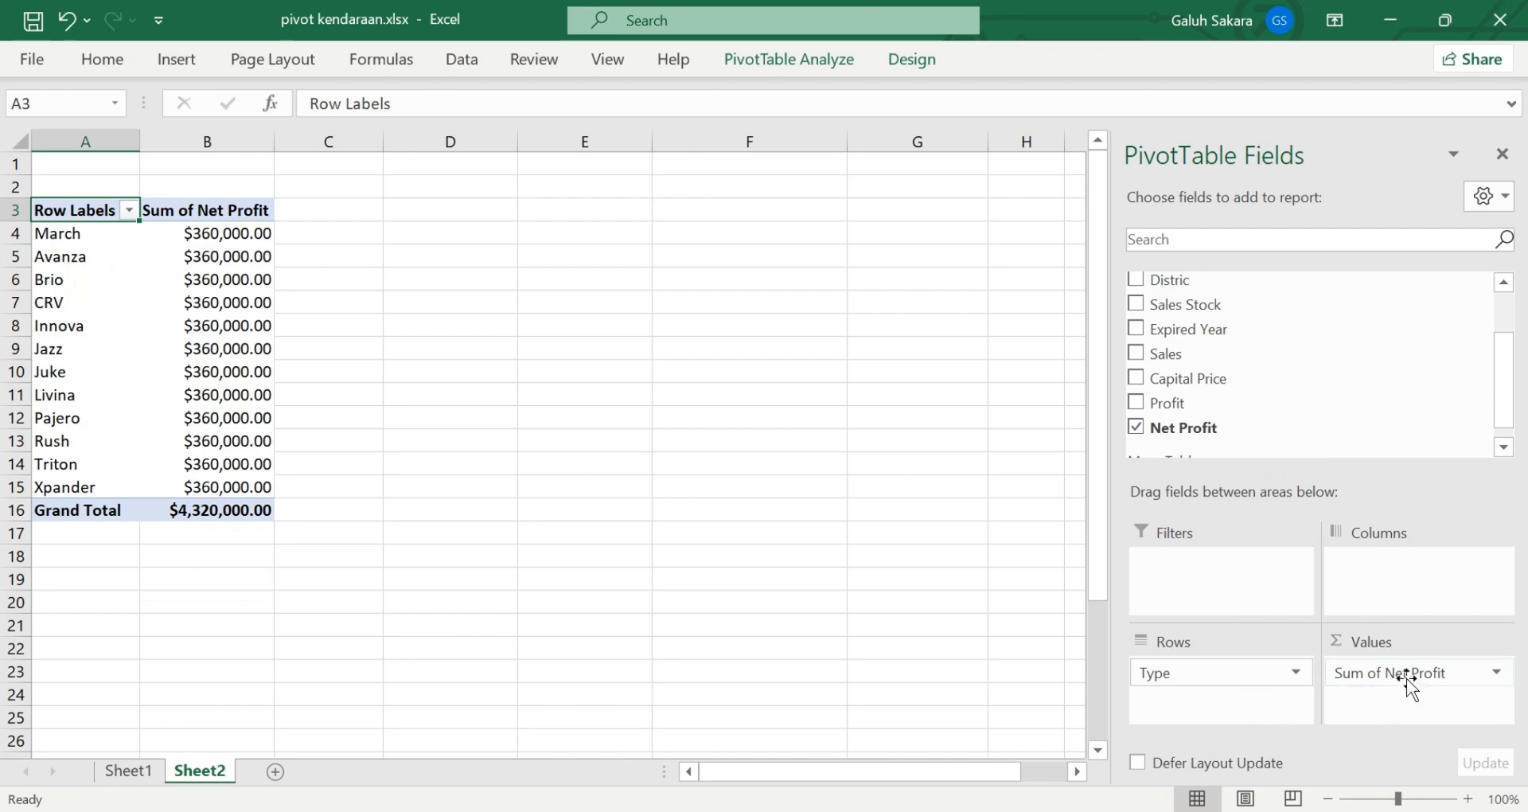
left_click_drag(1409, 685, 1334, 406)
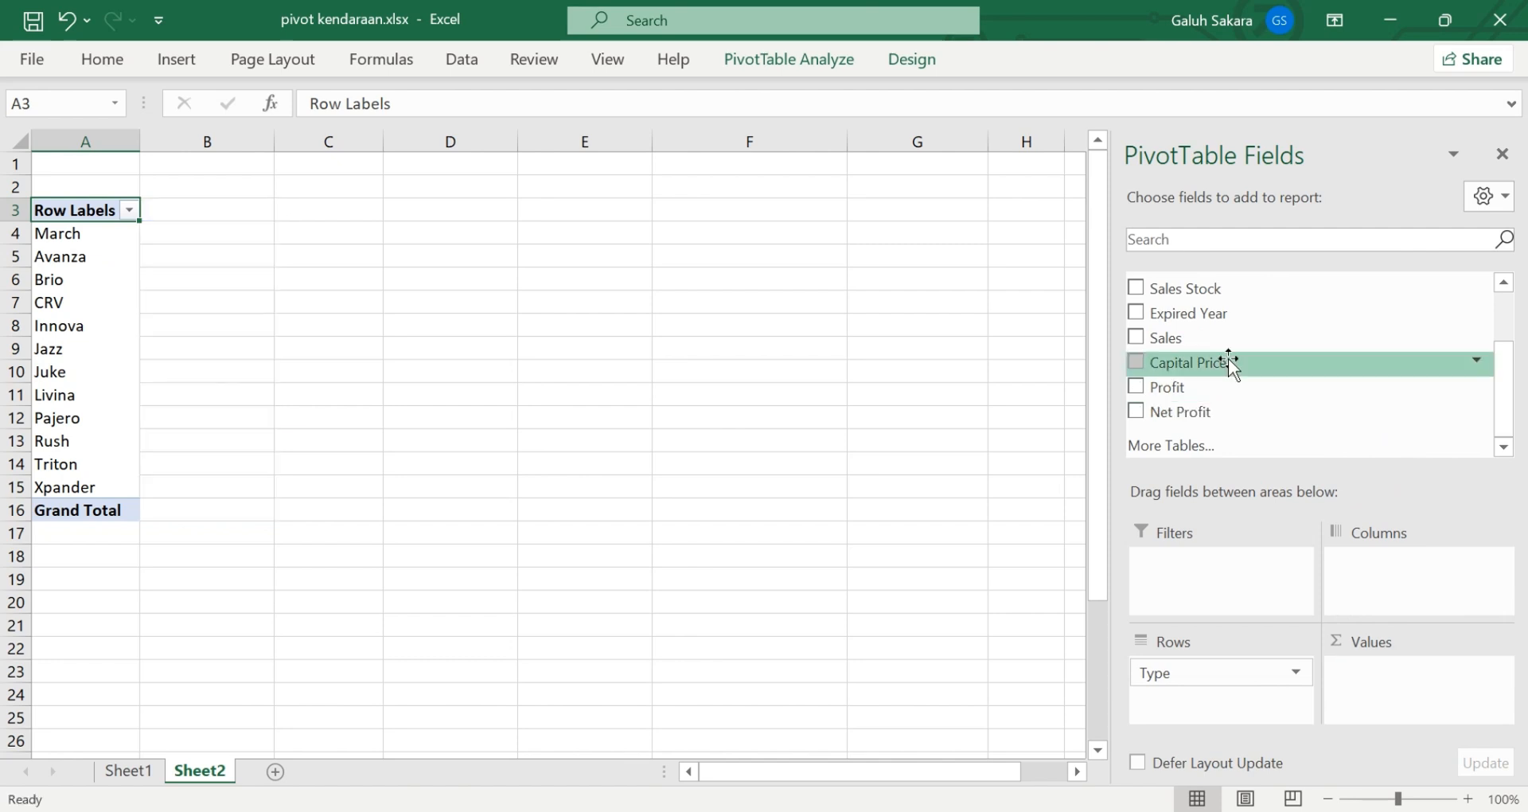
scroll(1228, 362, "up", 2)
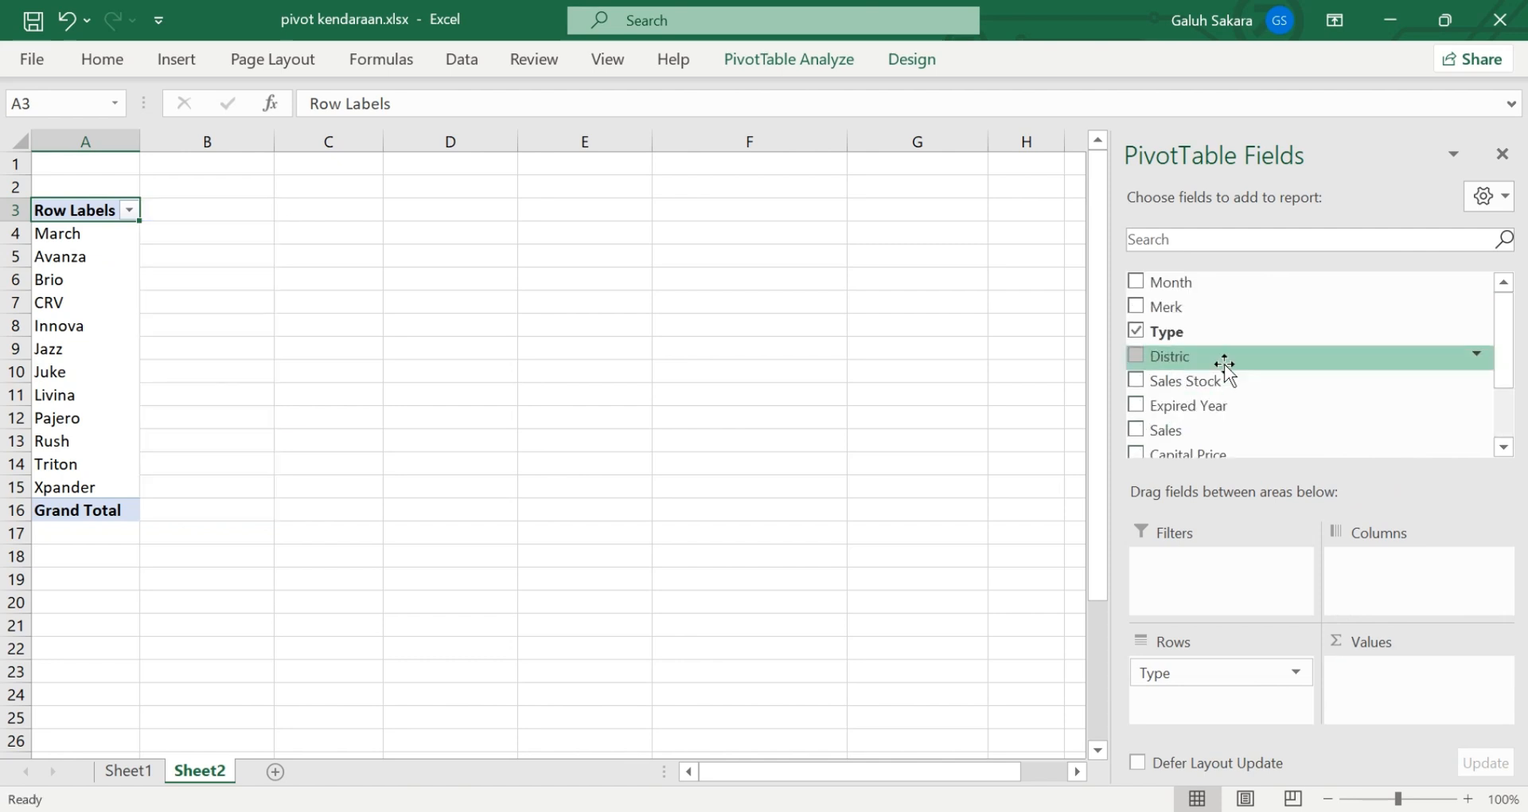
left_click(1136, 380)
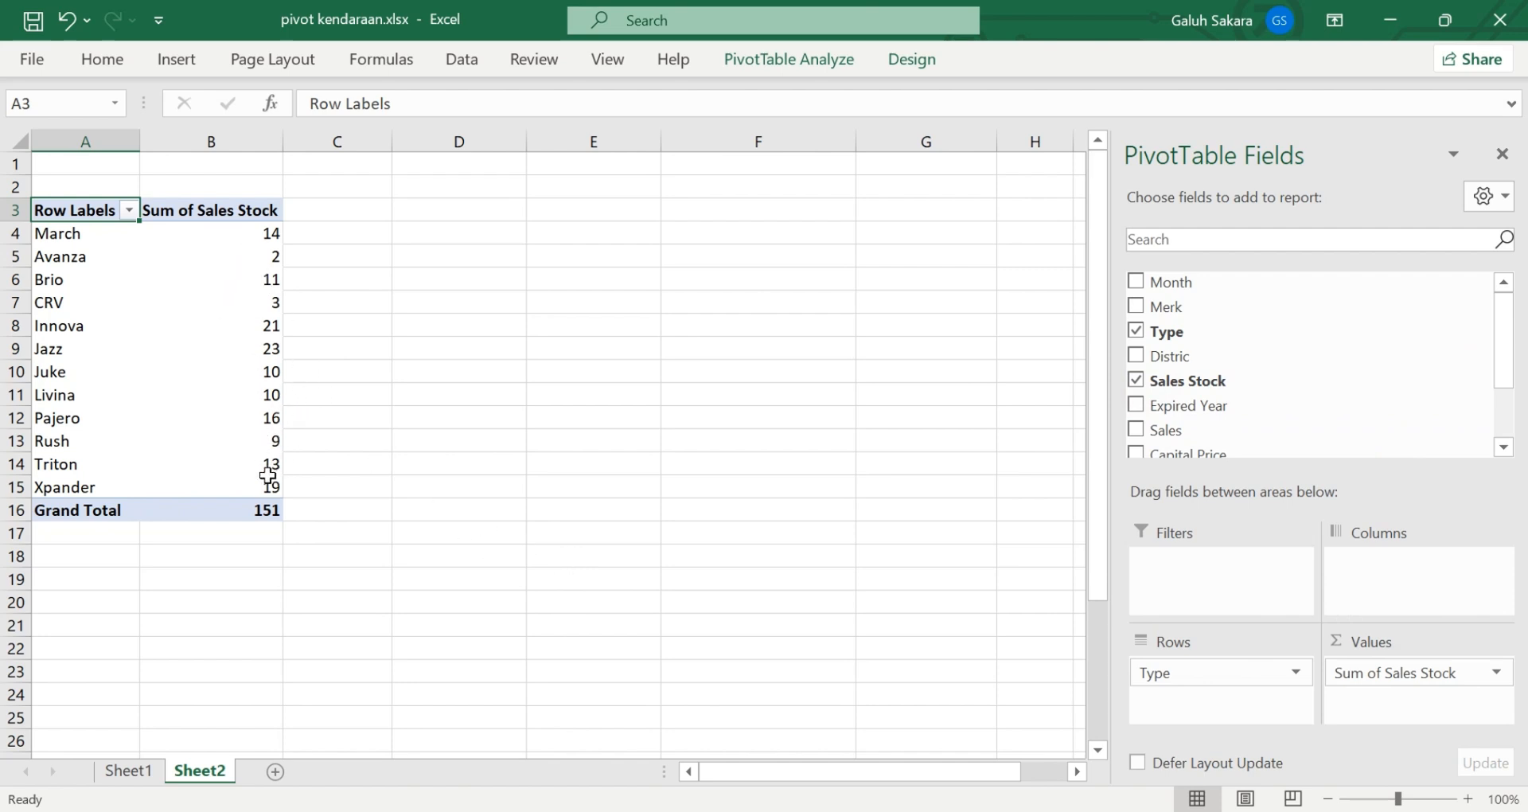
Sort the pivot table by Sum of Sales Stock from smallest to largest
left_click(249, 231)
right_click(250, 232)
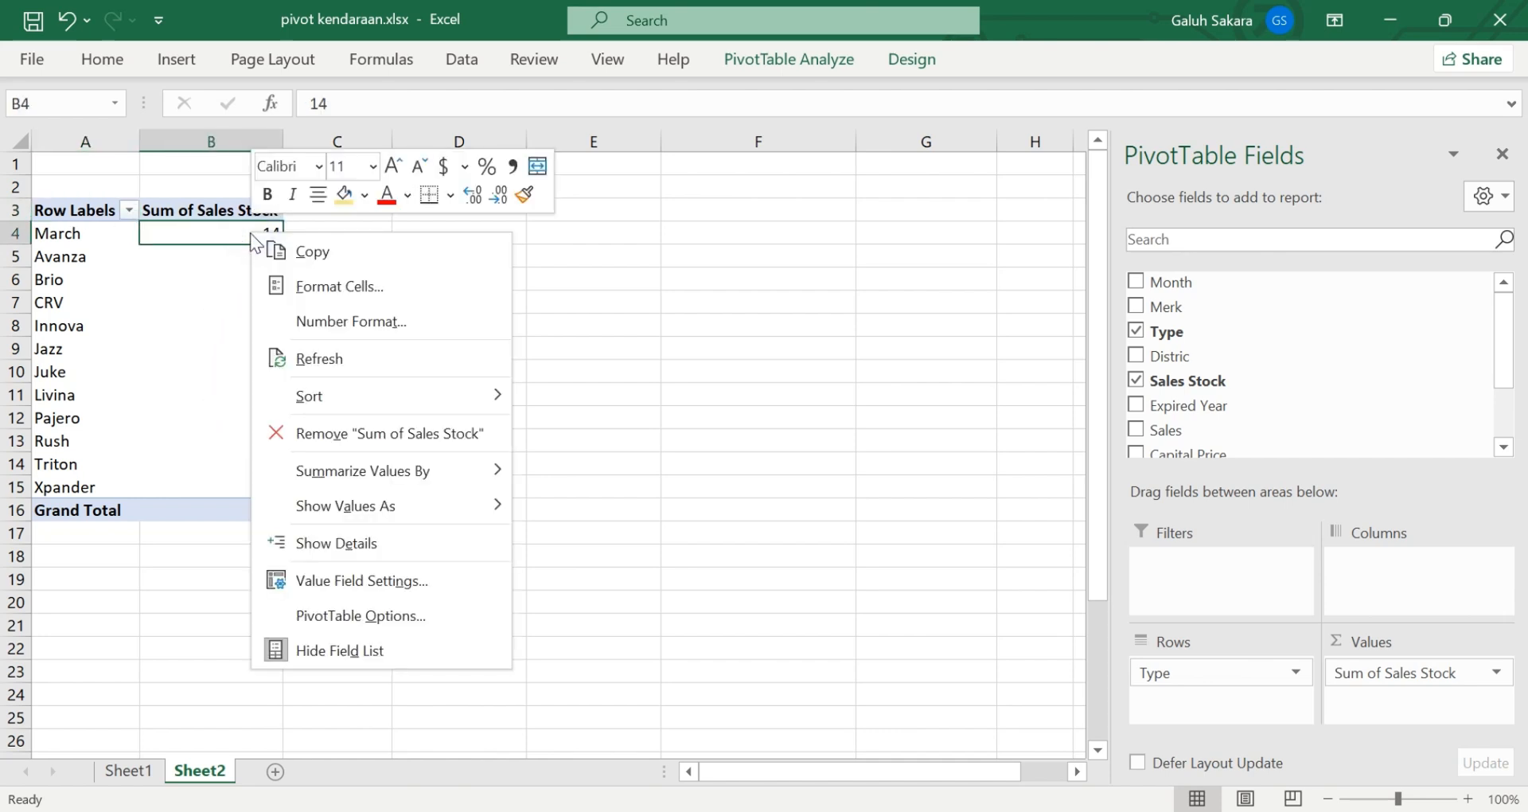
mouse_move(444, 408)
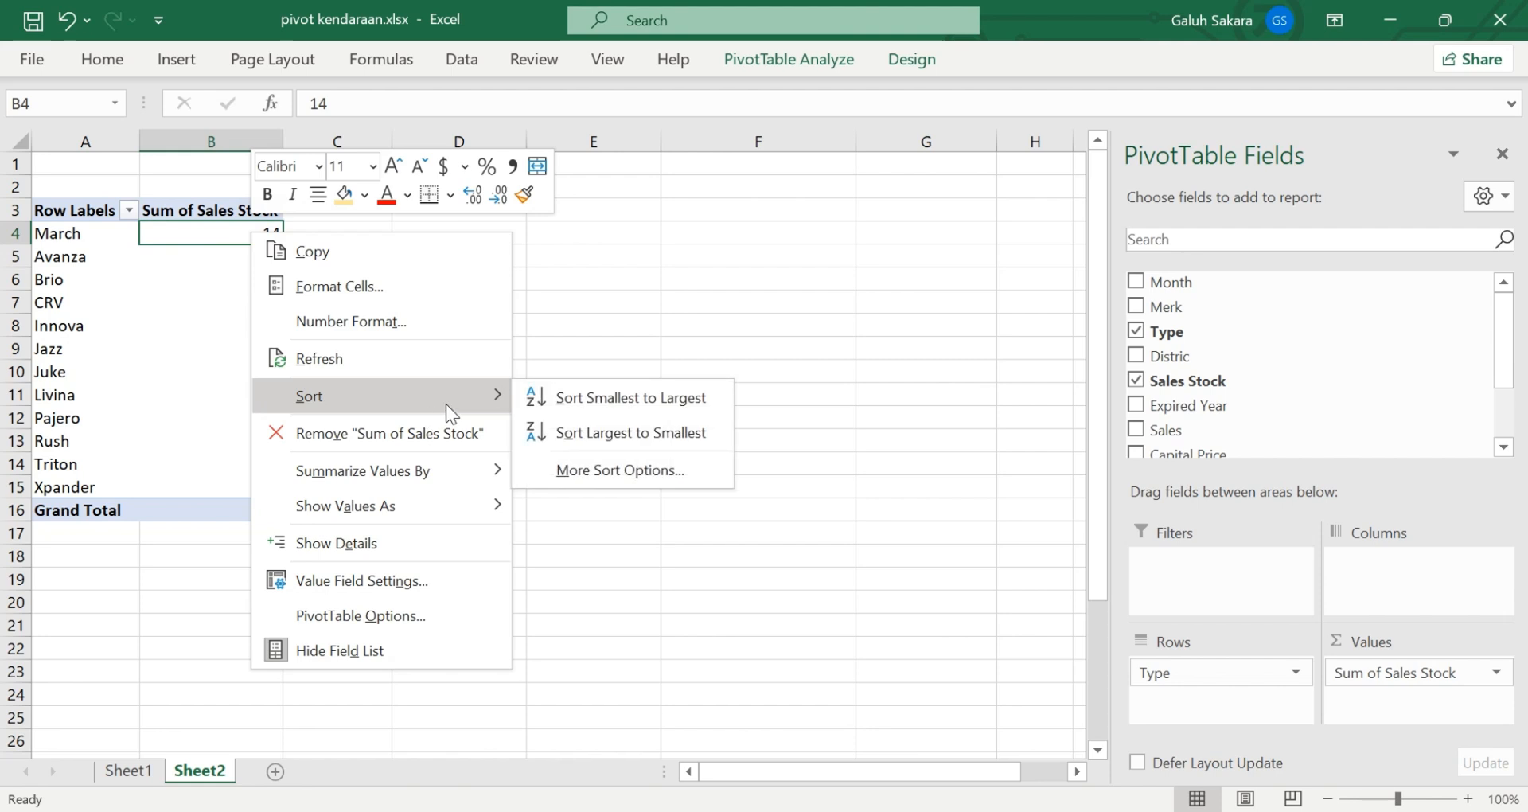
left_click(634, 399)
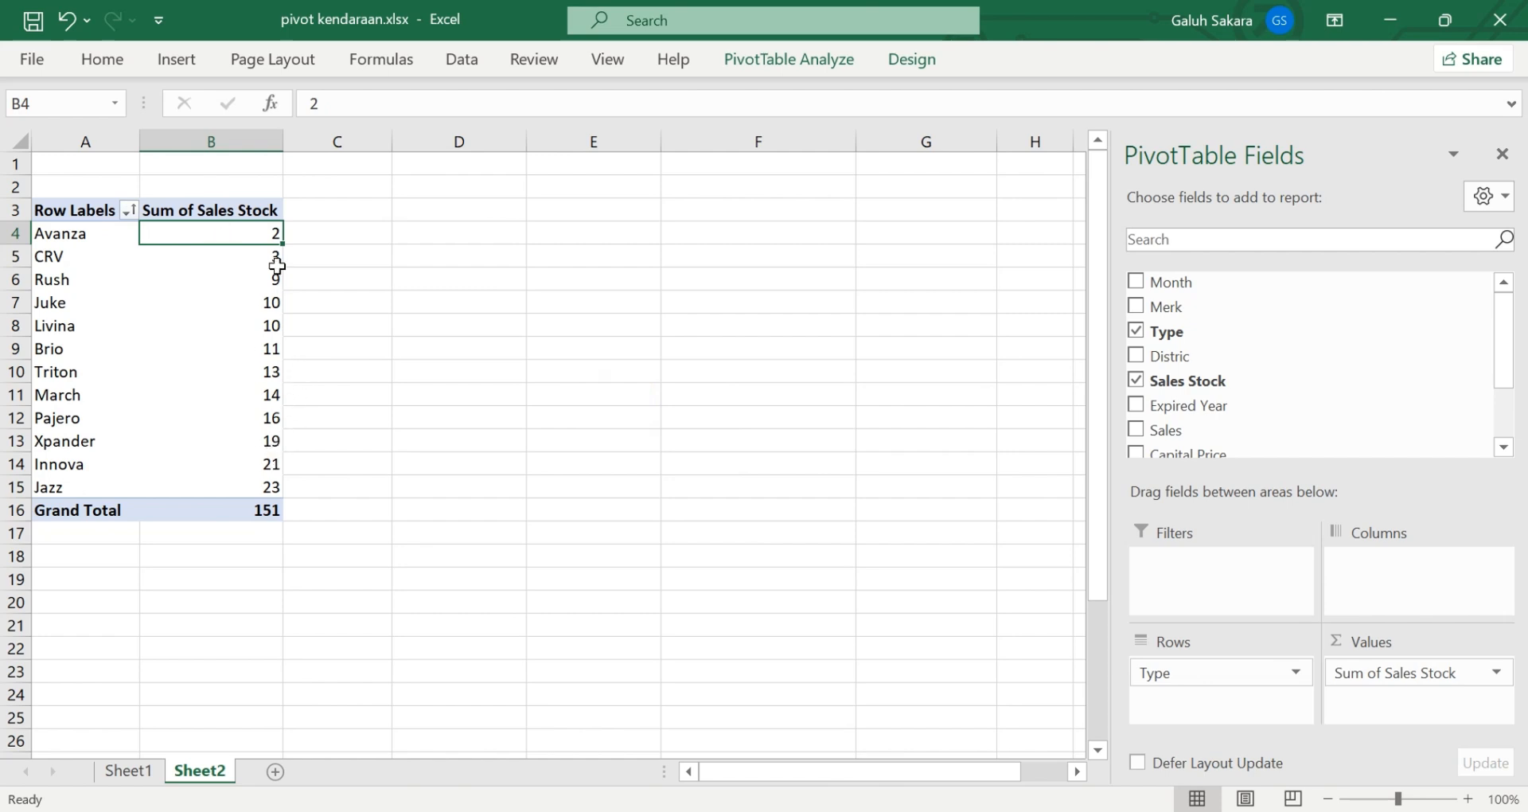
Sort the pivot table by Sum of Sales Stock from largest to smallest
right_click(252, 231)
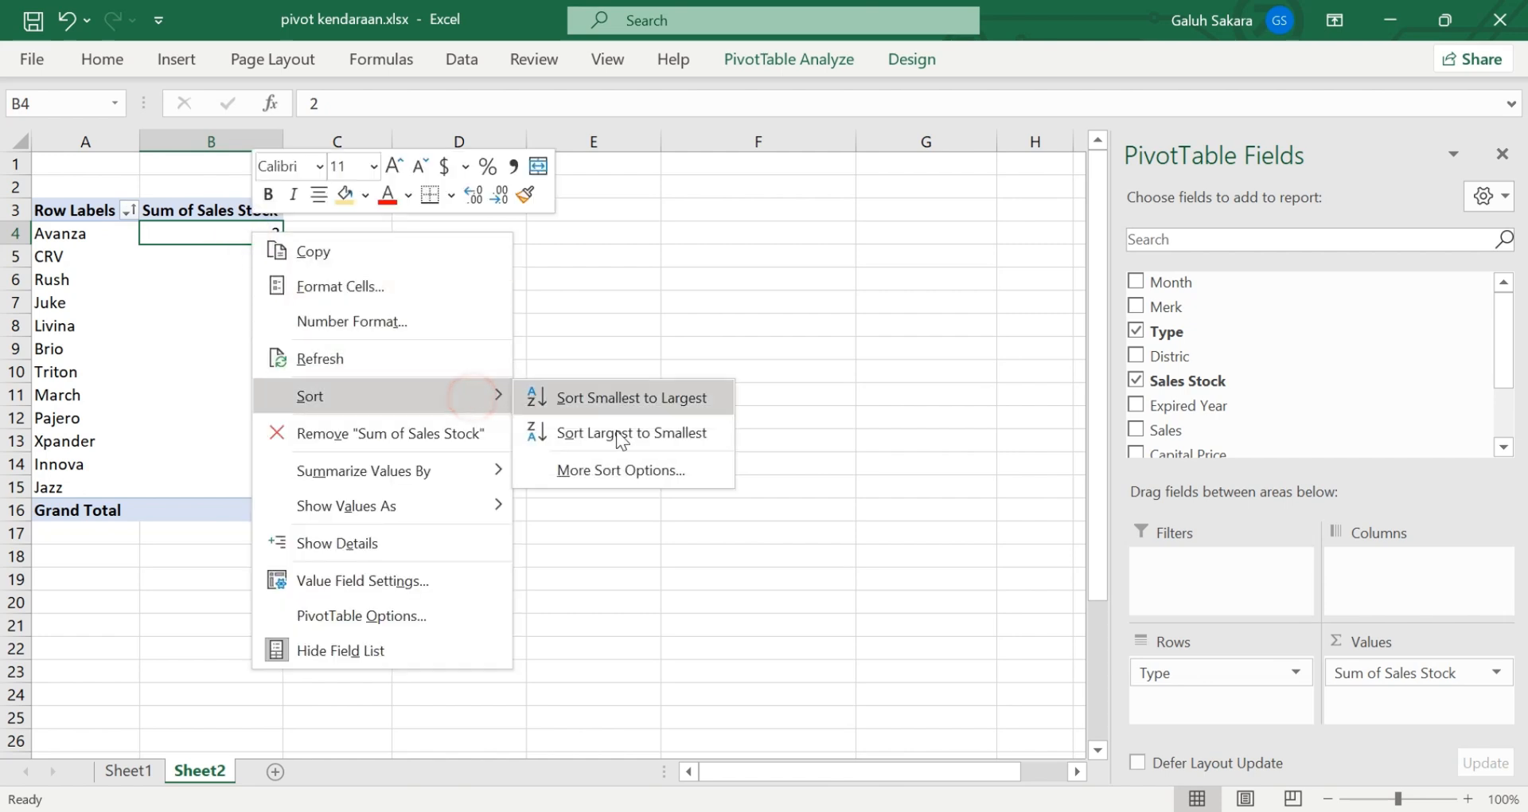
left_click(619, 431)
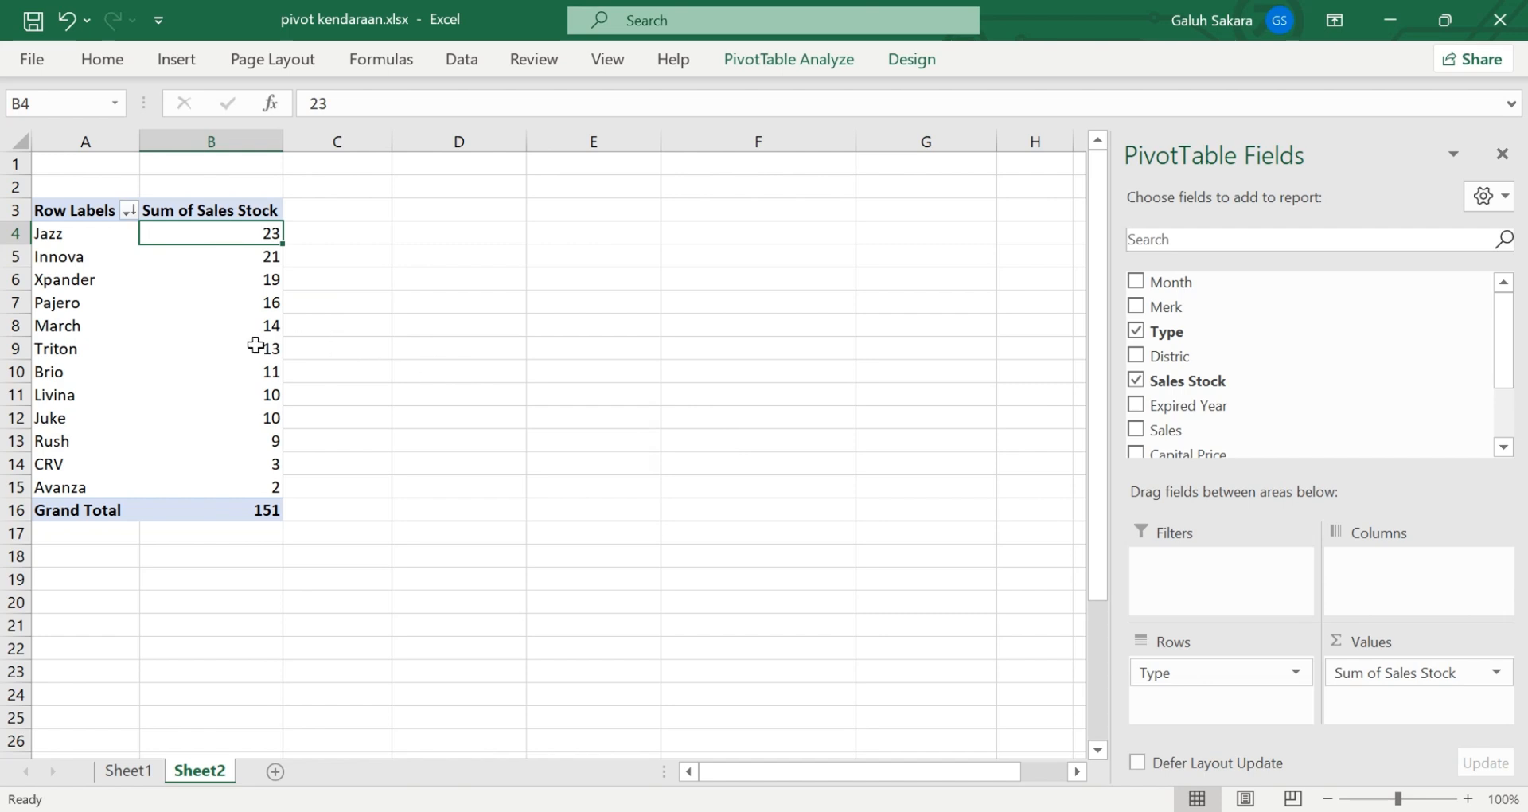
mouse_move(264, 362)
mouse_move(279, 390)
Sort the Type row labels from A to Z, and again from Z to A
left_click(81, 232)
right_click(81, 233)
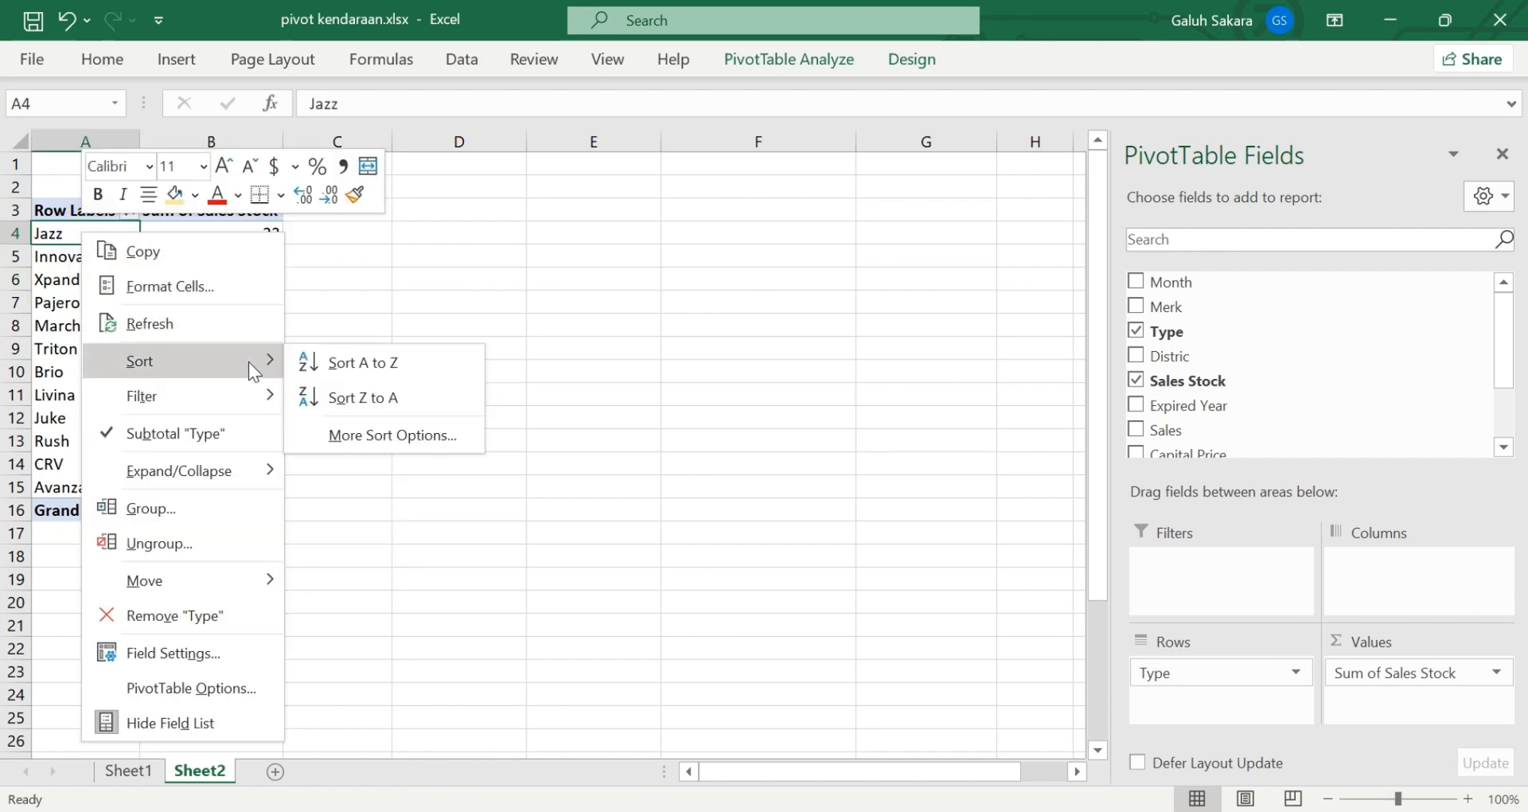
left_click(369, 360)
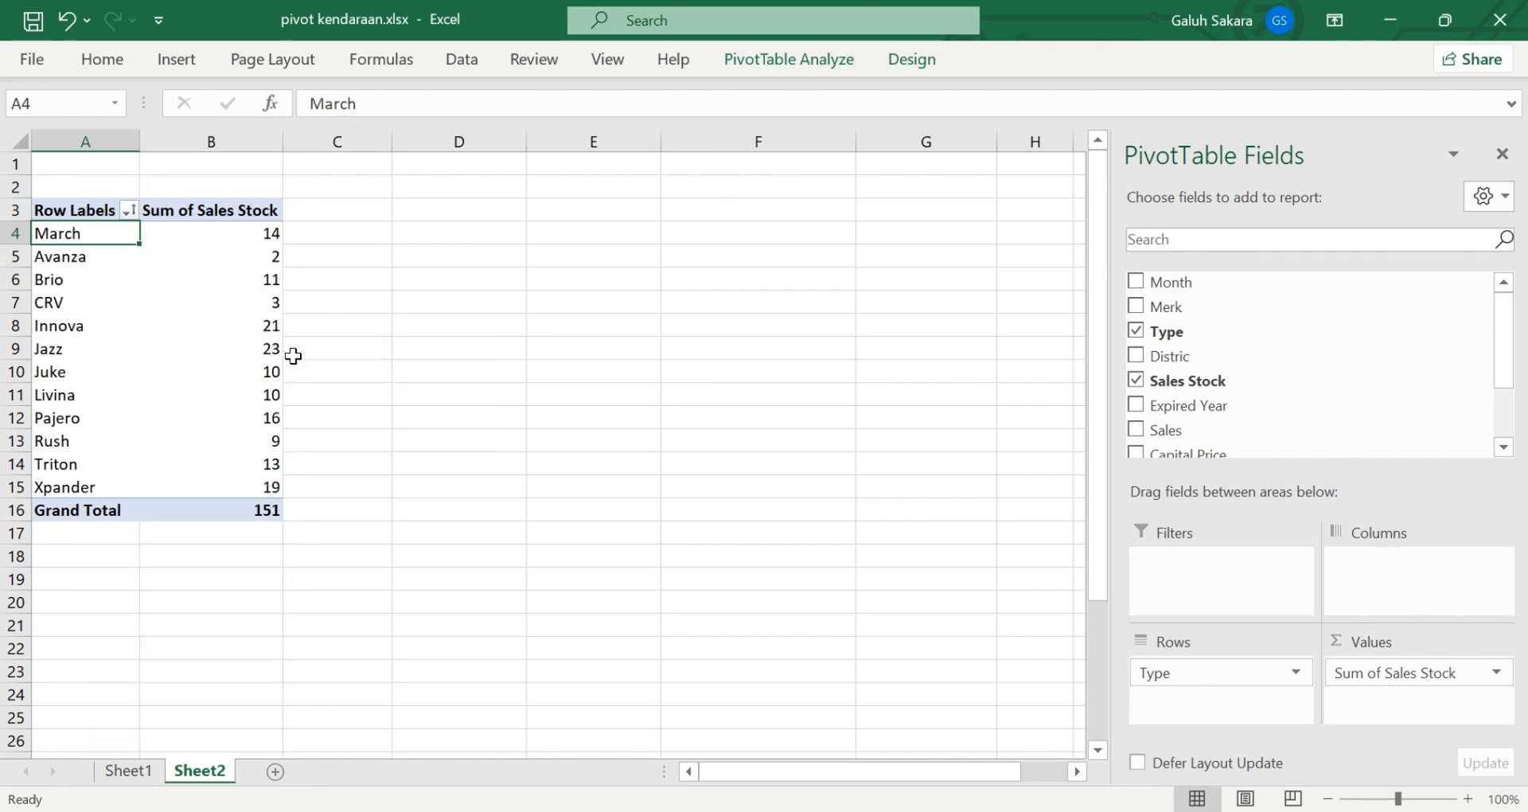
right_click(59, 235)
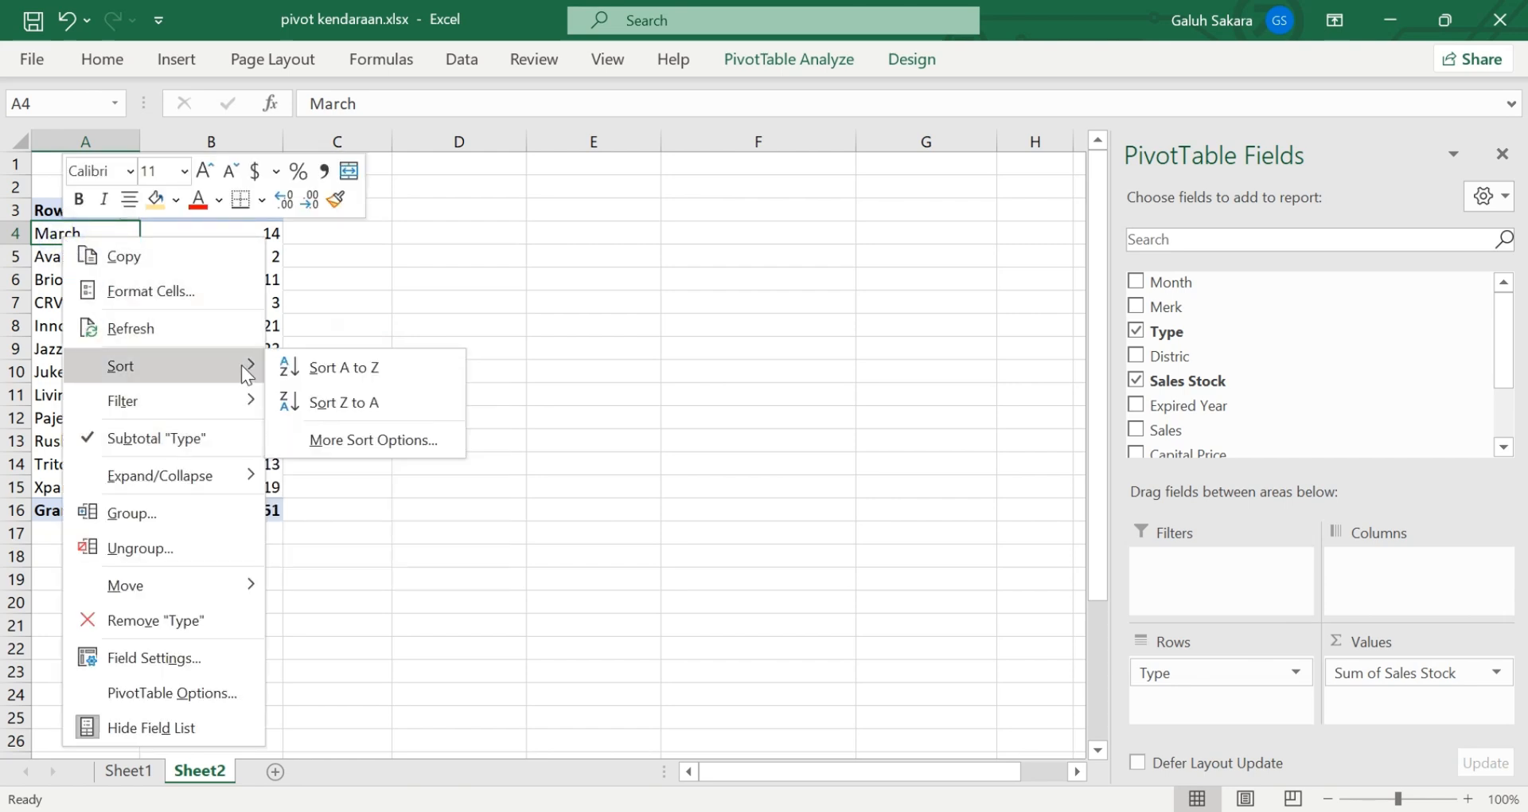
left_click(307, 400)
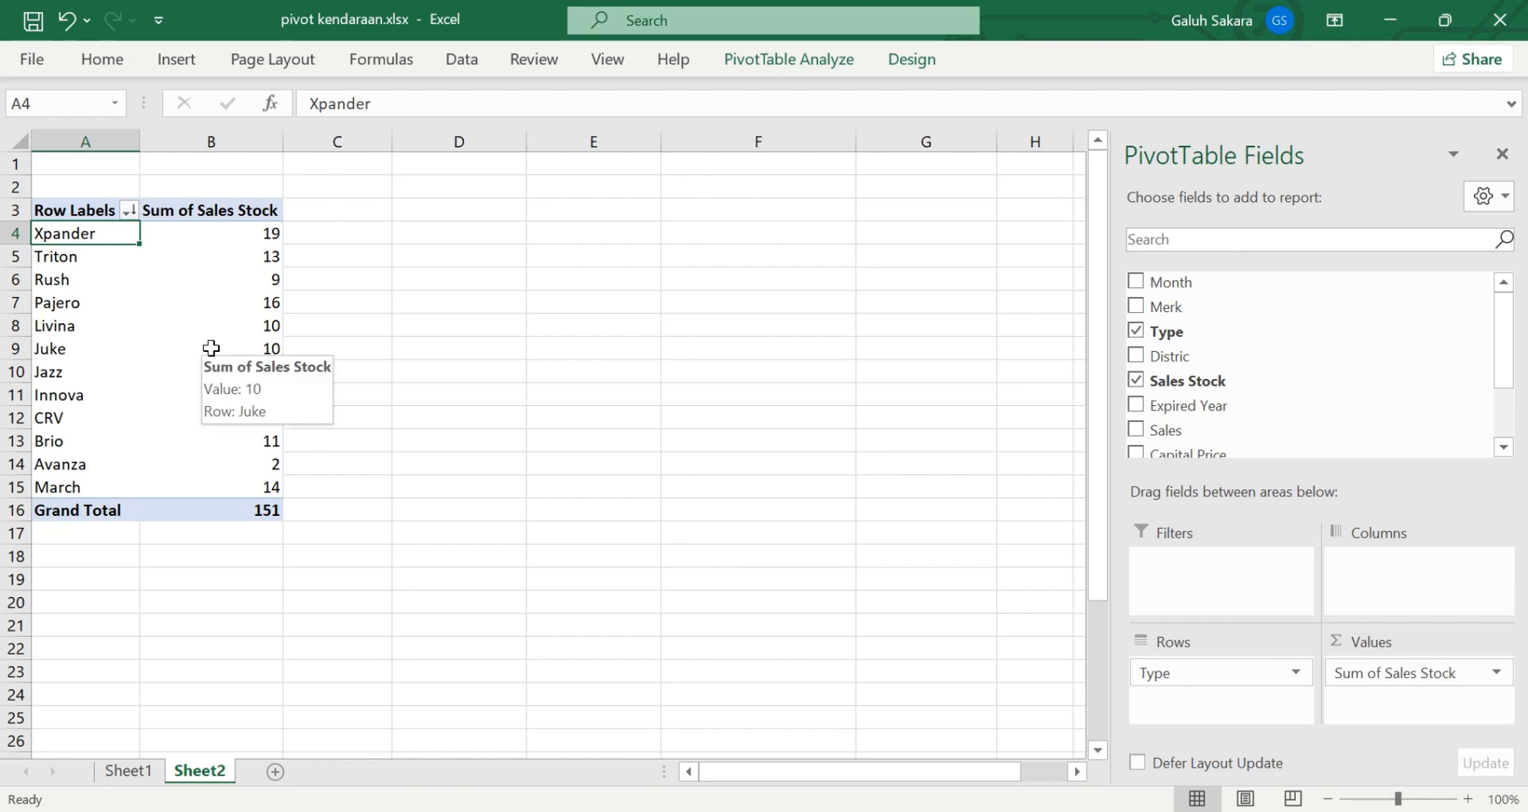
Undo the last three sorts and select the first Sum of Sales Stock value
key("ctrl+z")
key("ctrl+z")
key("ctrl+z")
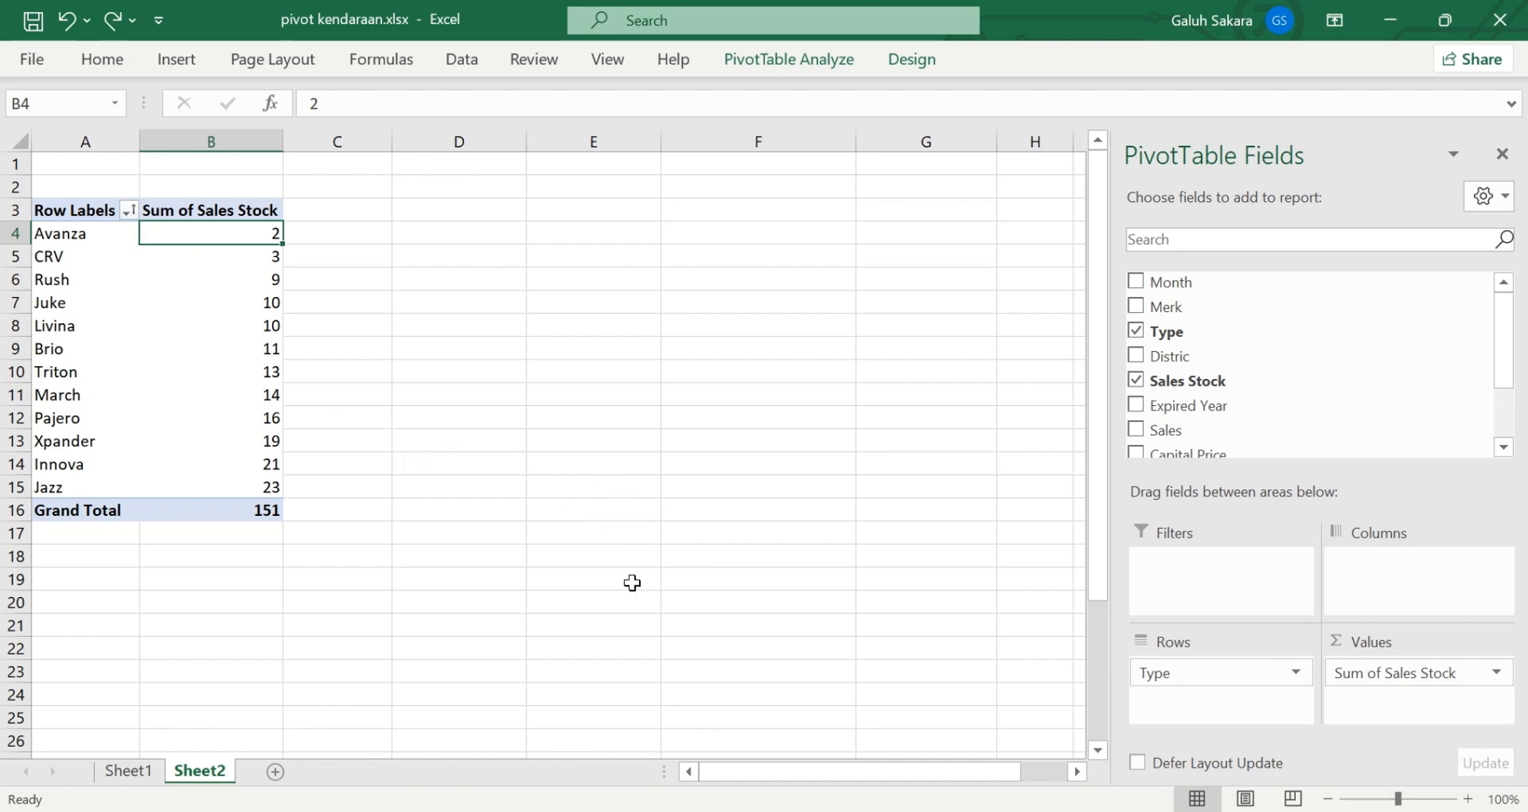
mouse_move(237, 251)
left_click_drag(335, 348, 334, 325)
left_click(239, 232)
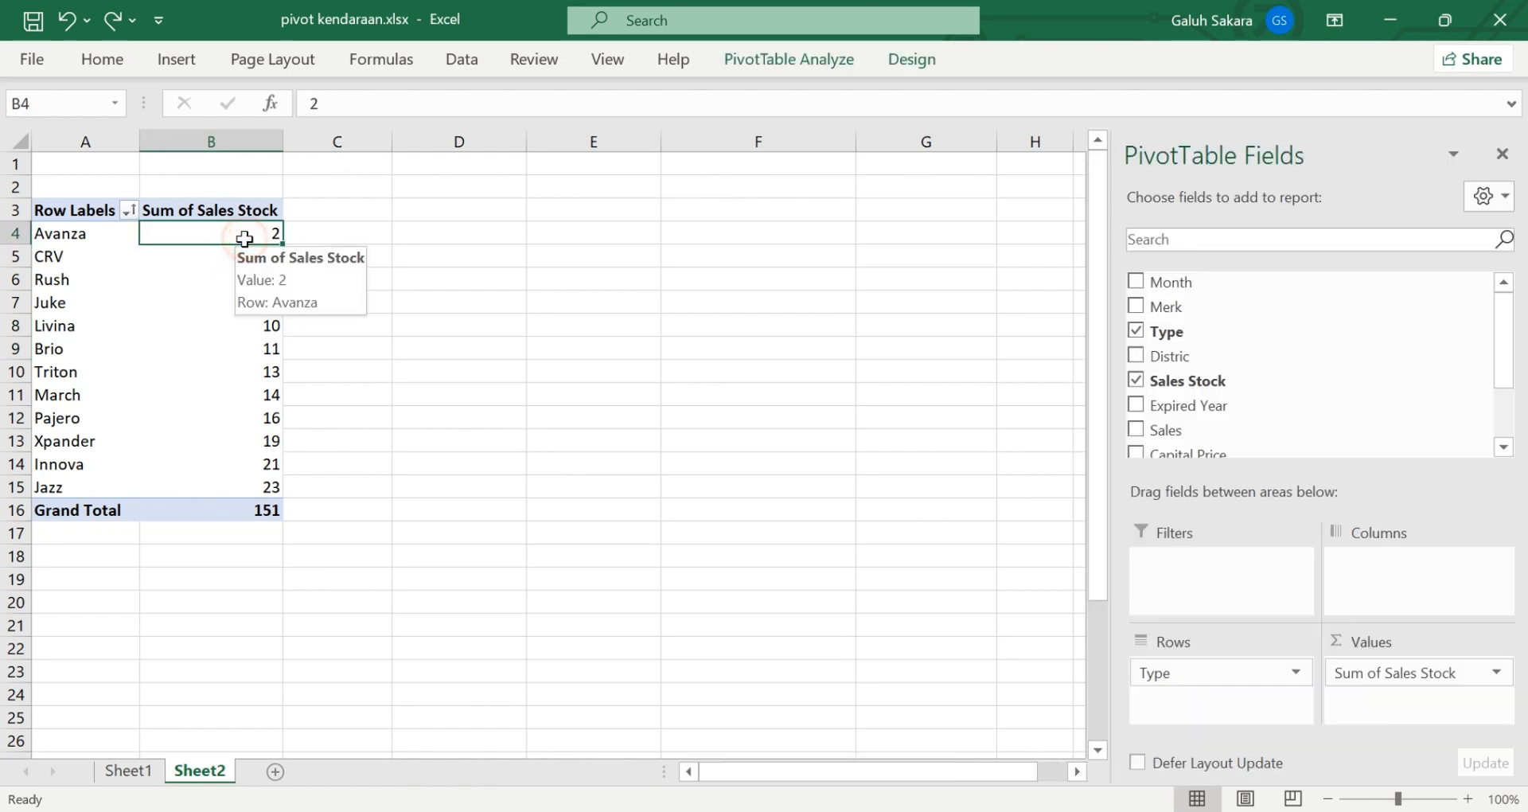
mouse_move(255, 235)
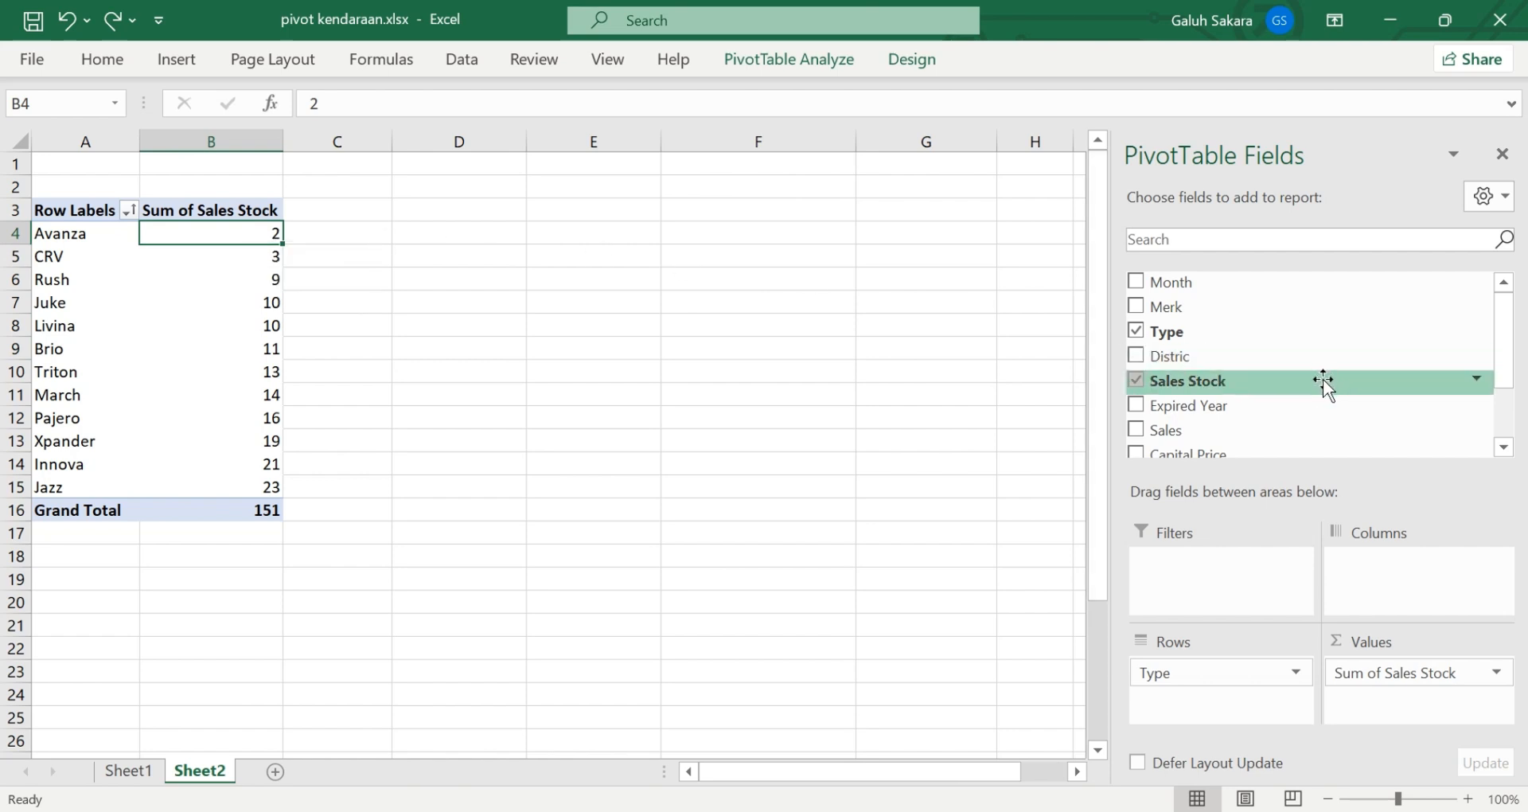
Replace Sales Stock with the Sales field in the pivot table's values
scroll(1322, 379, "down", 2)
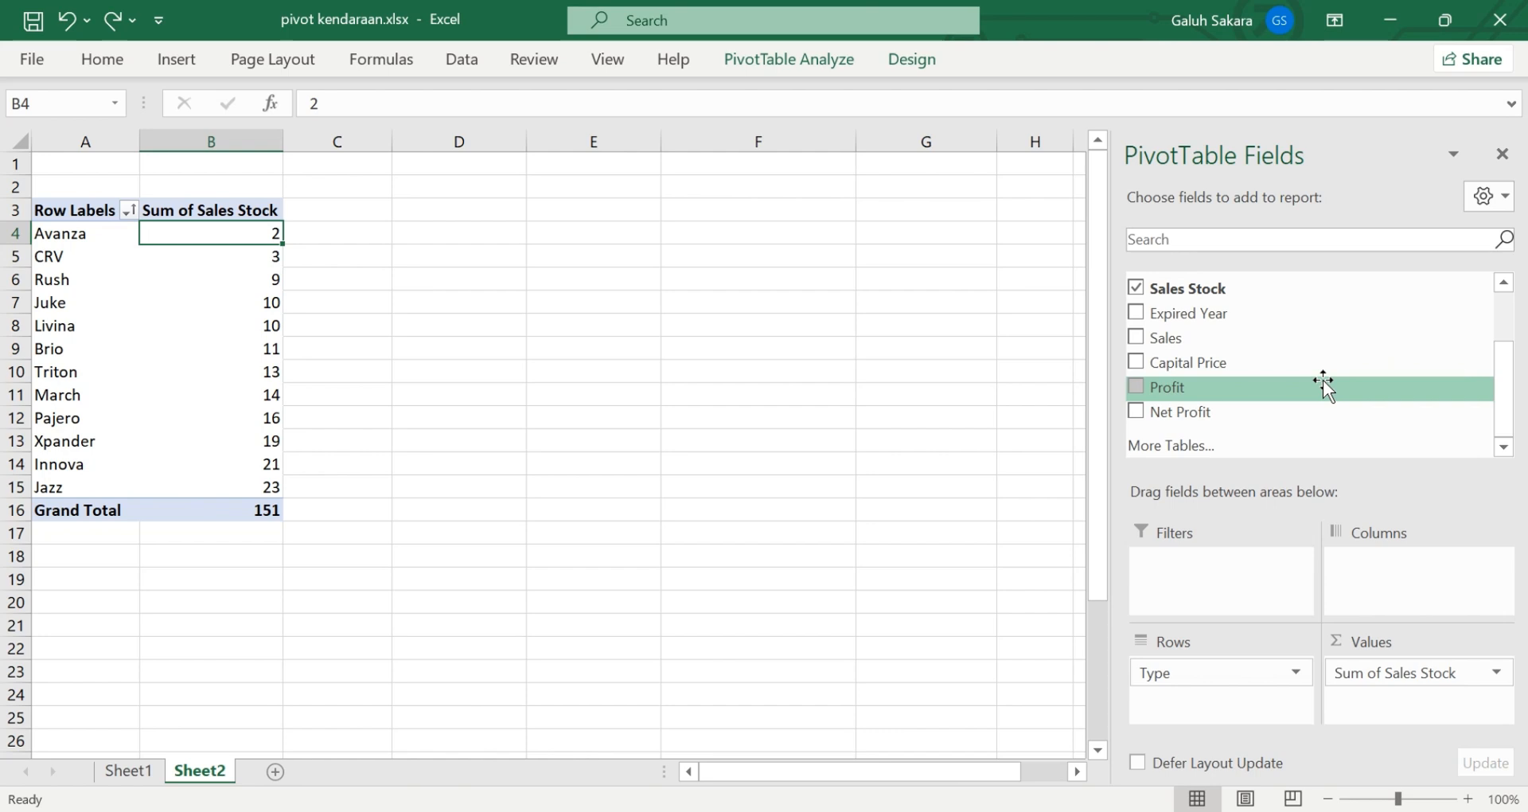
left_click(1130, 337)
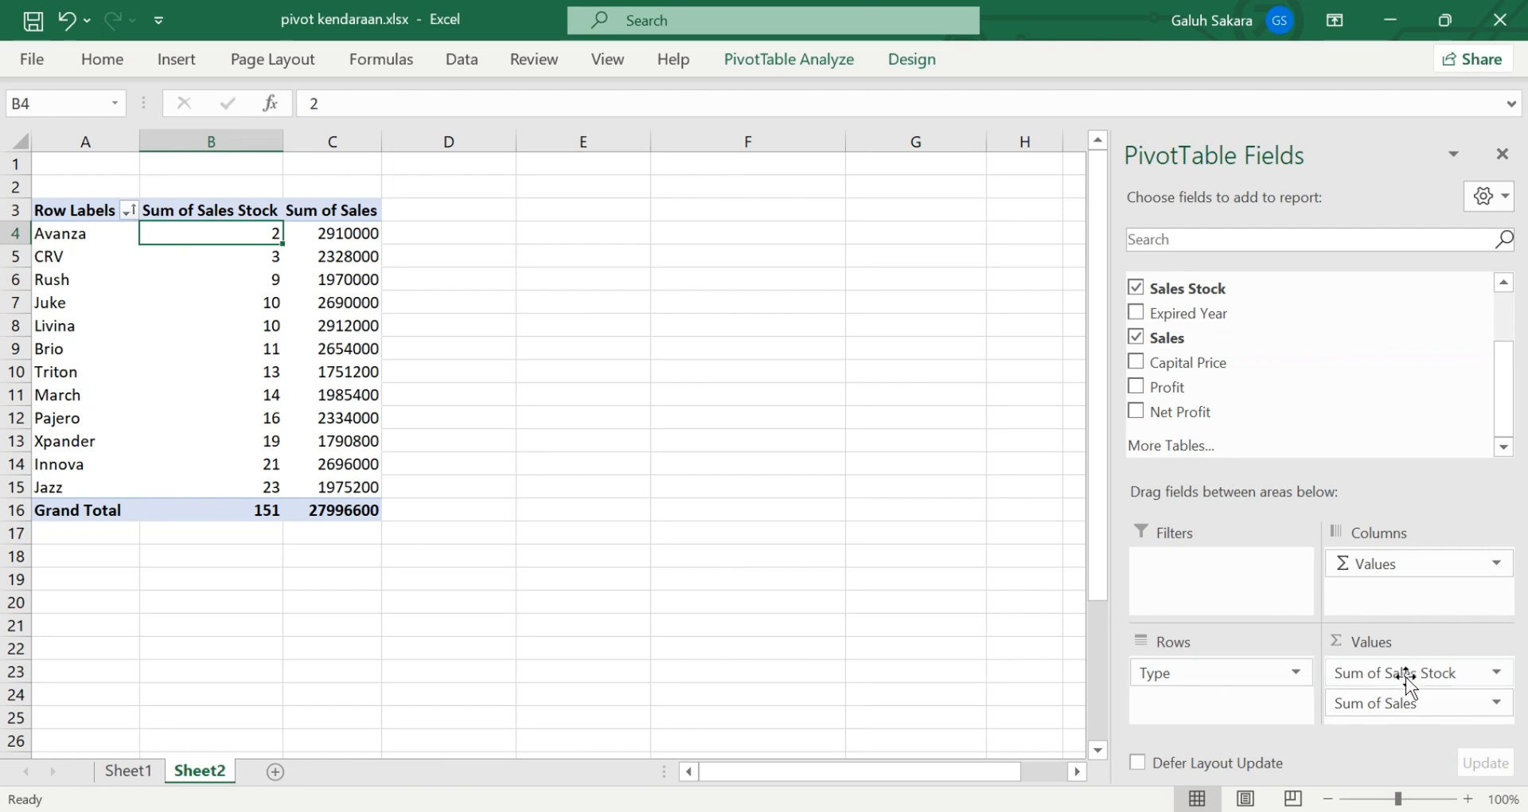
left_click_drag(1409, 693, 1265, 406)
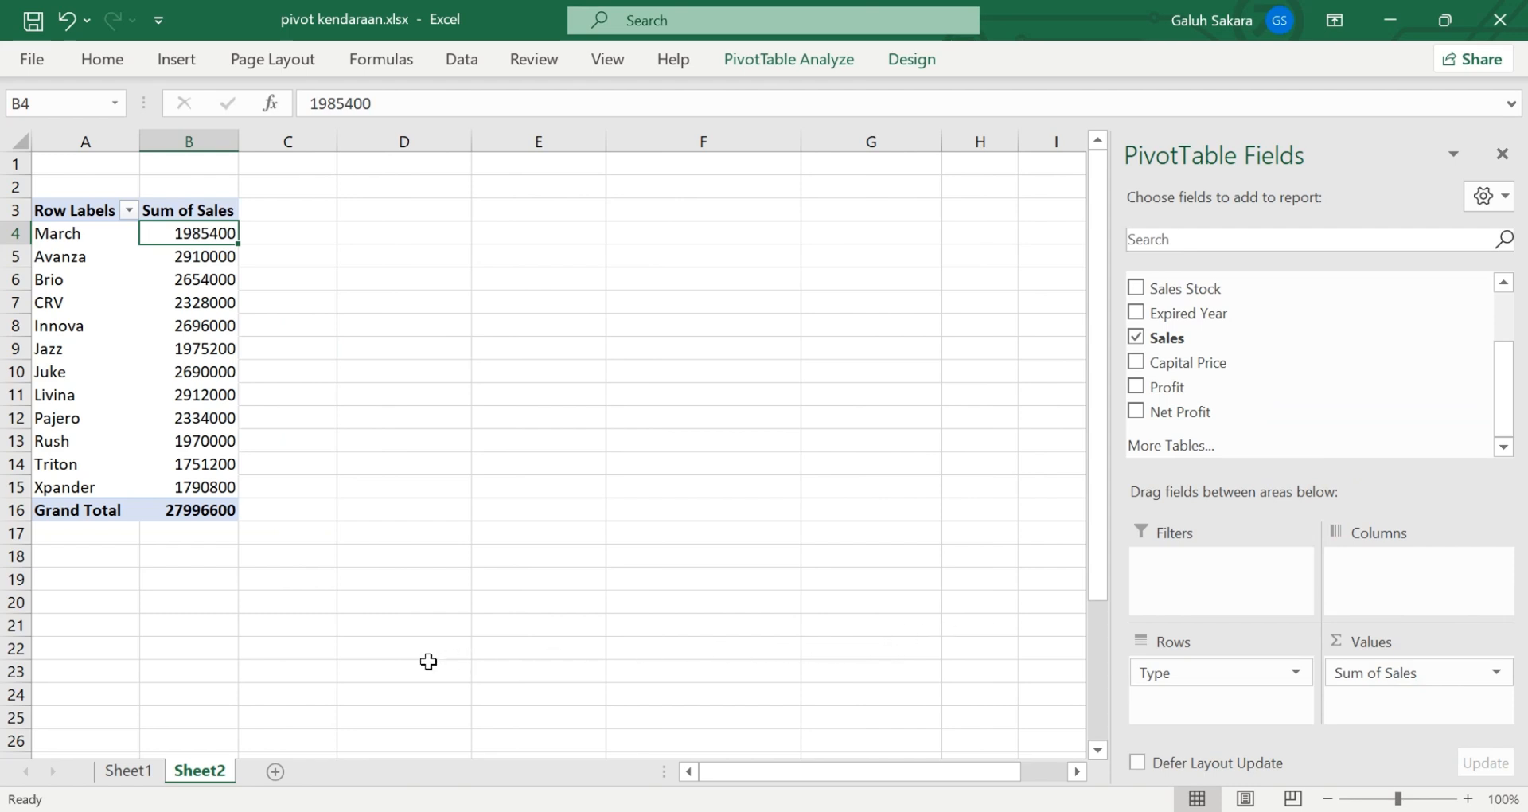
Summarize the Sales values in the pivot table by Average
left_click(1371, 672)
left_click(1370, 642)
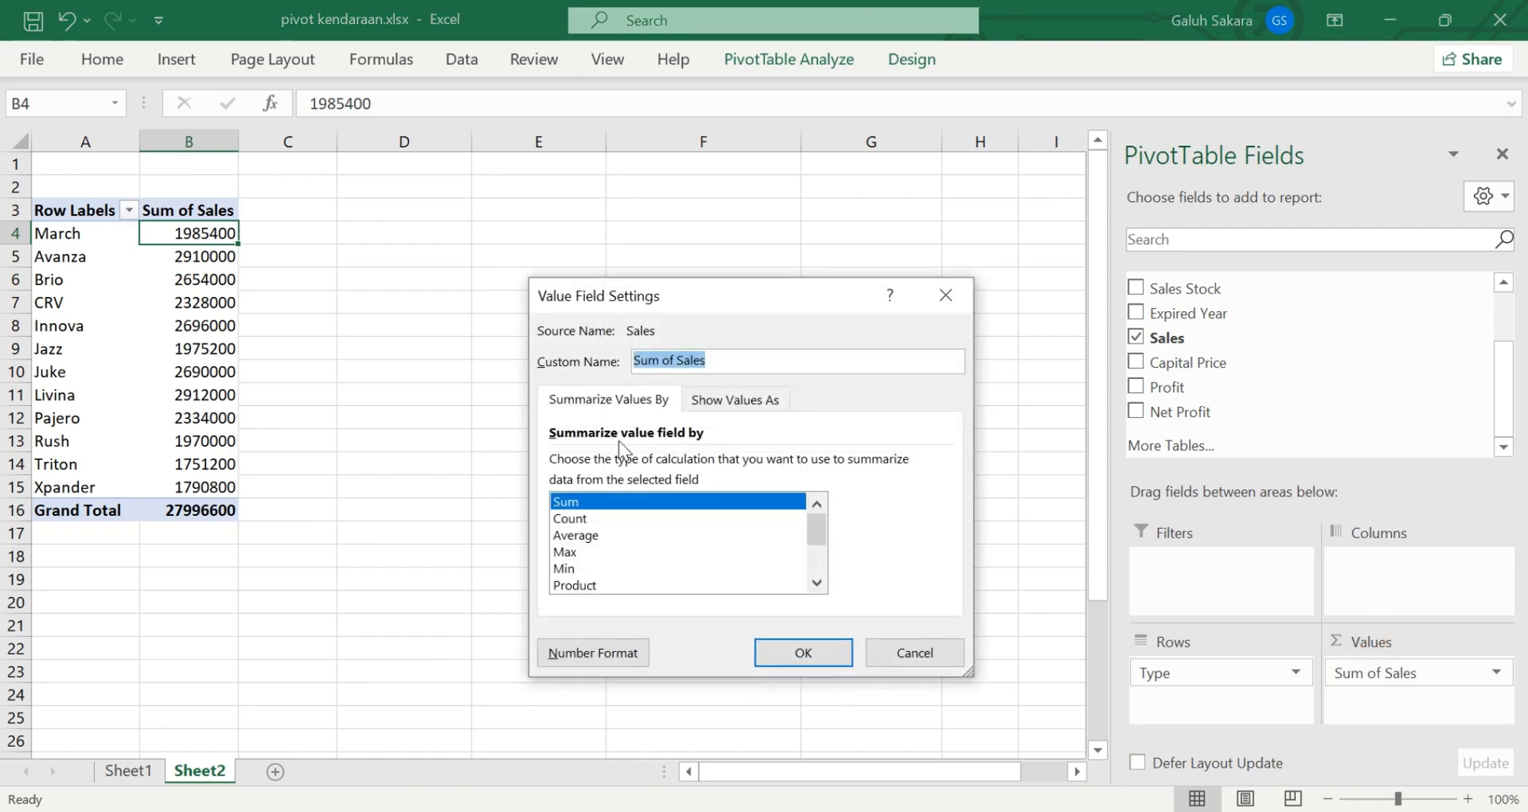
mouse_move(825, 535)
left_mouse_down()
mouse_move(818, 558)
mouse_move(813, 524)
left_mouse_up()
left_click(591, 535)
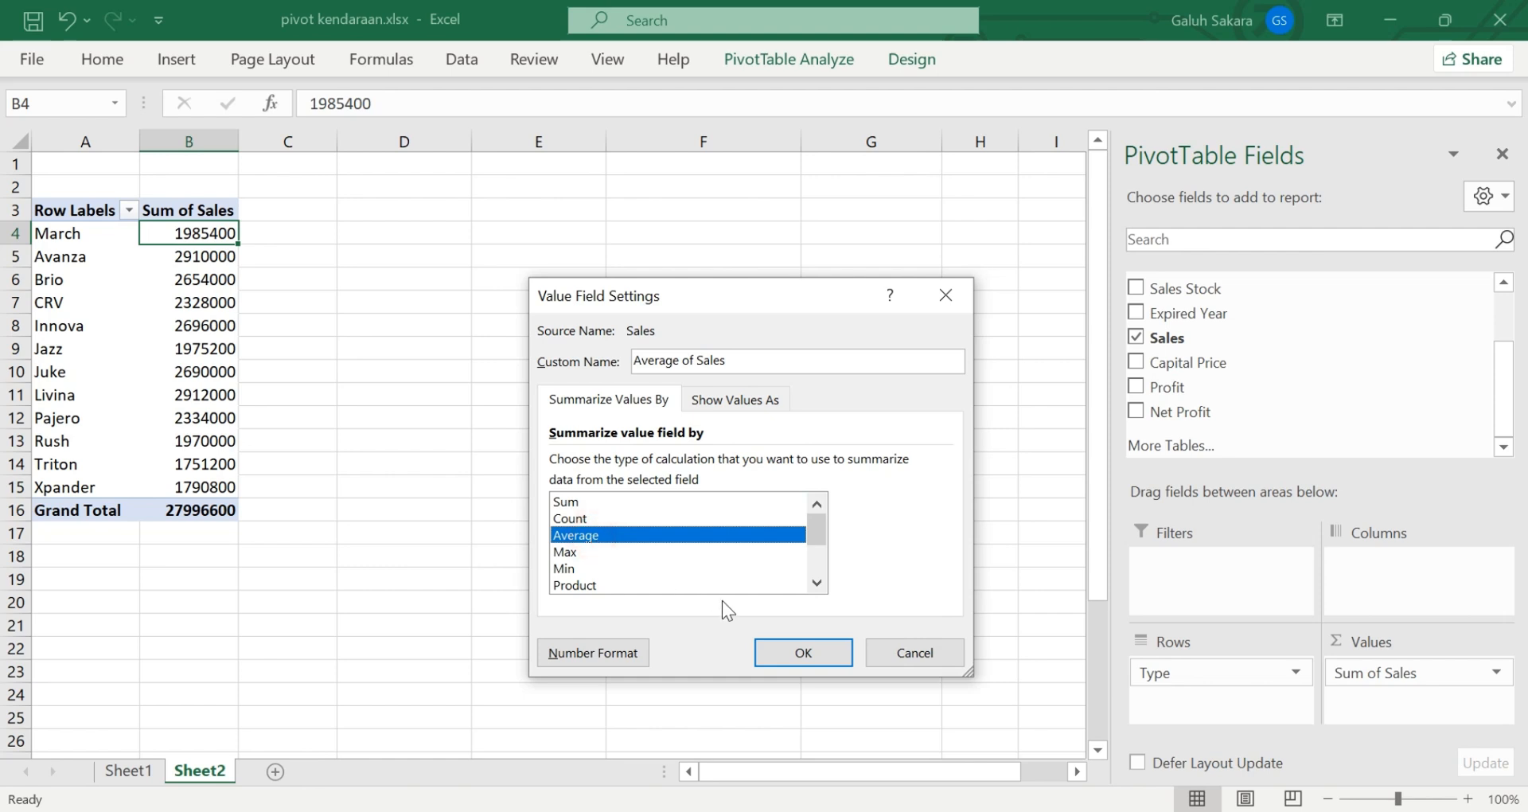
left_click(825, 655)
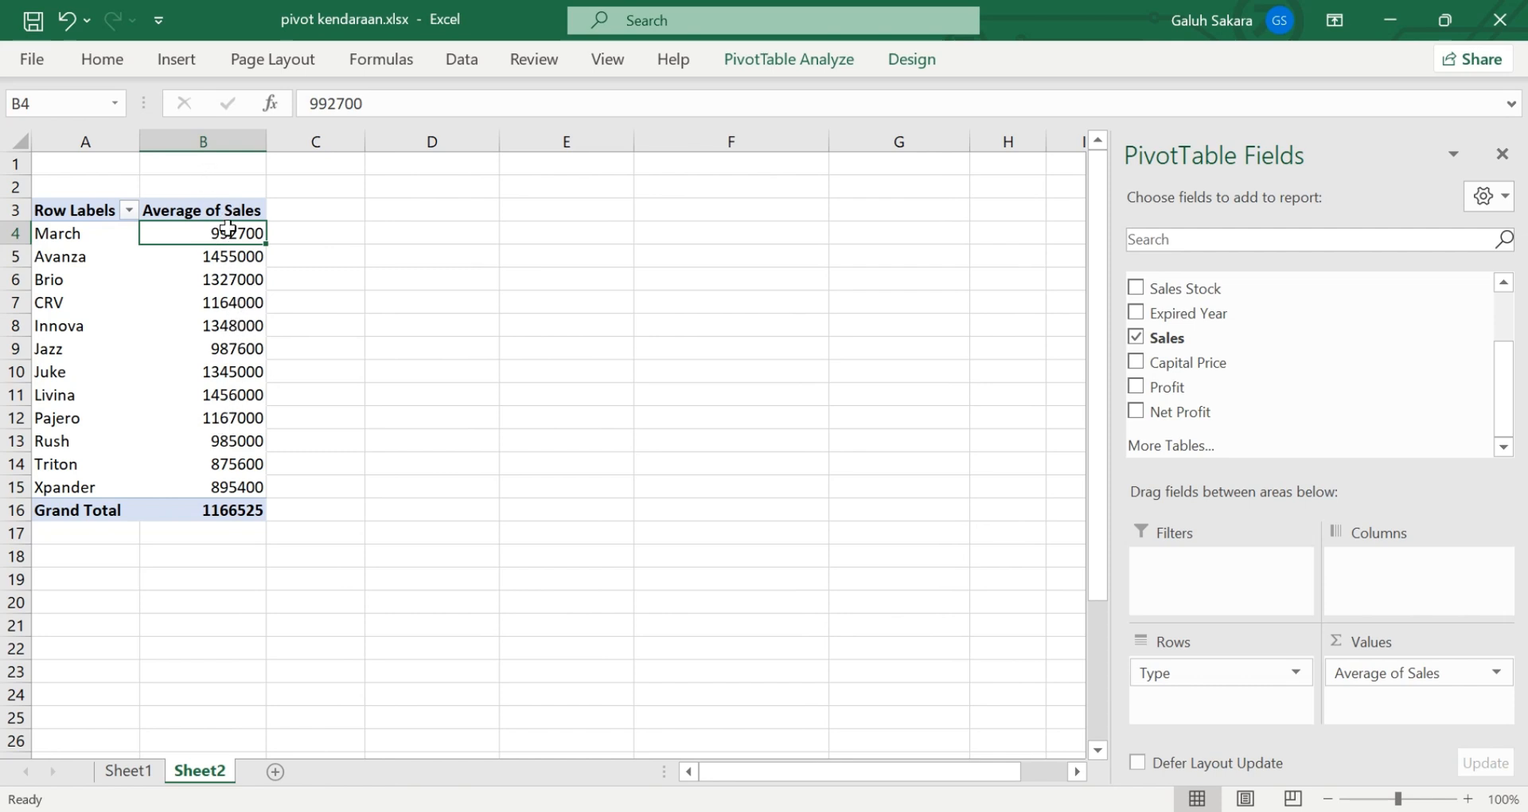
Format the pivot table's Average of Sales column B as Currency
left_click(201, 141)
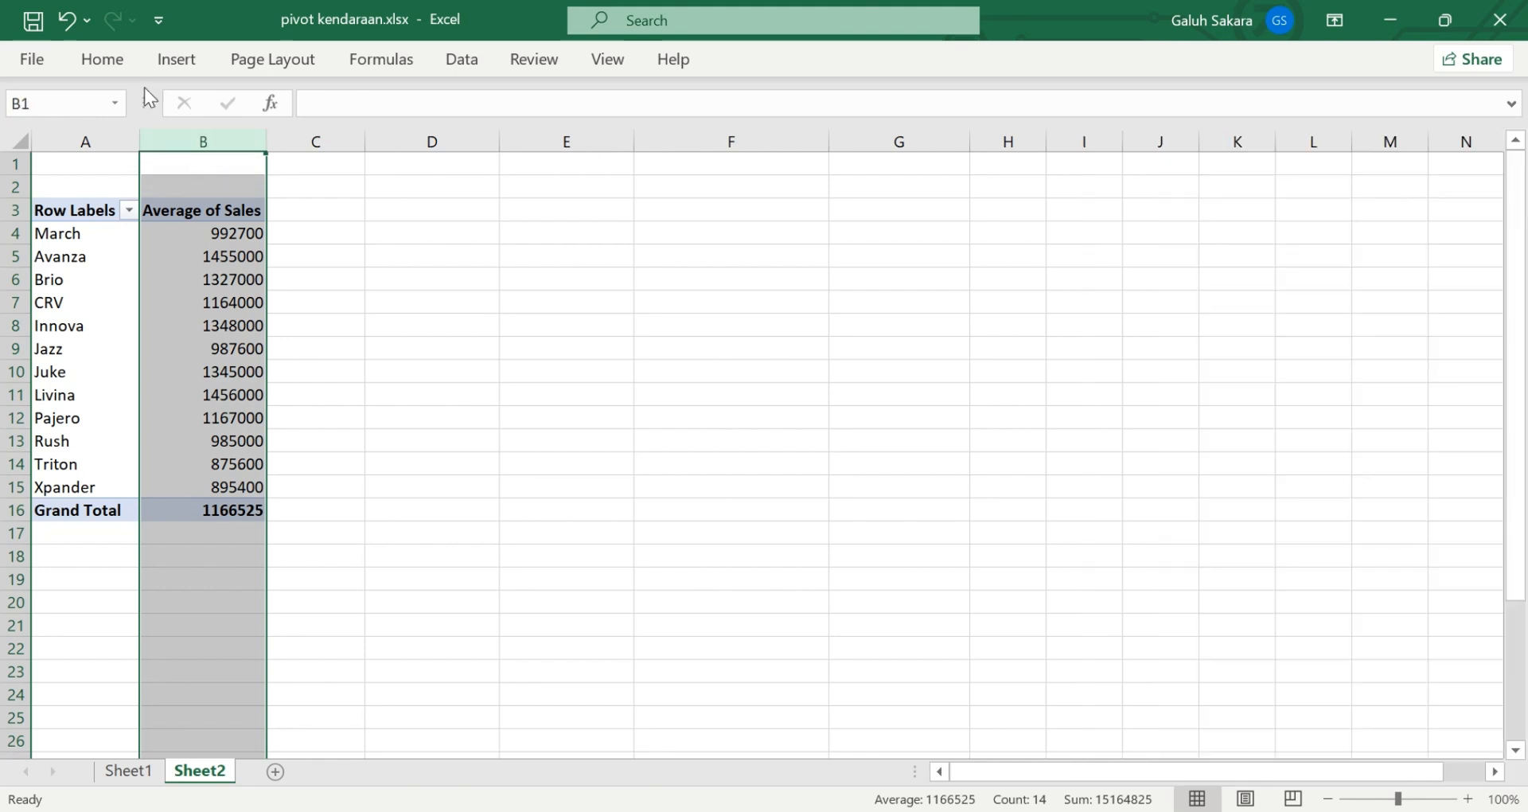
left_click(102, 58)
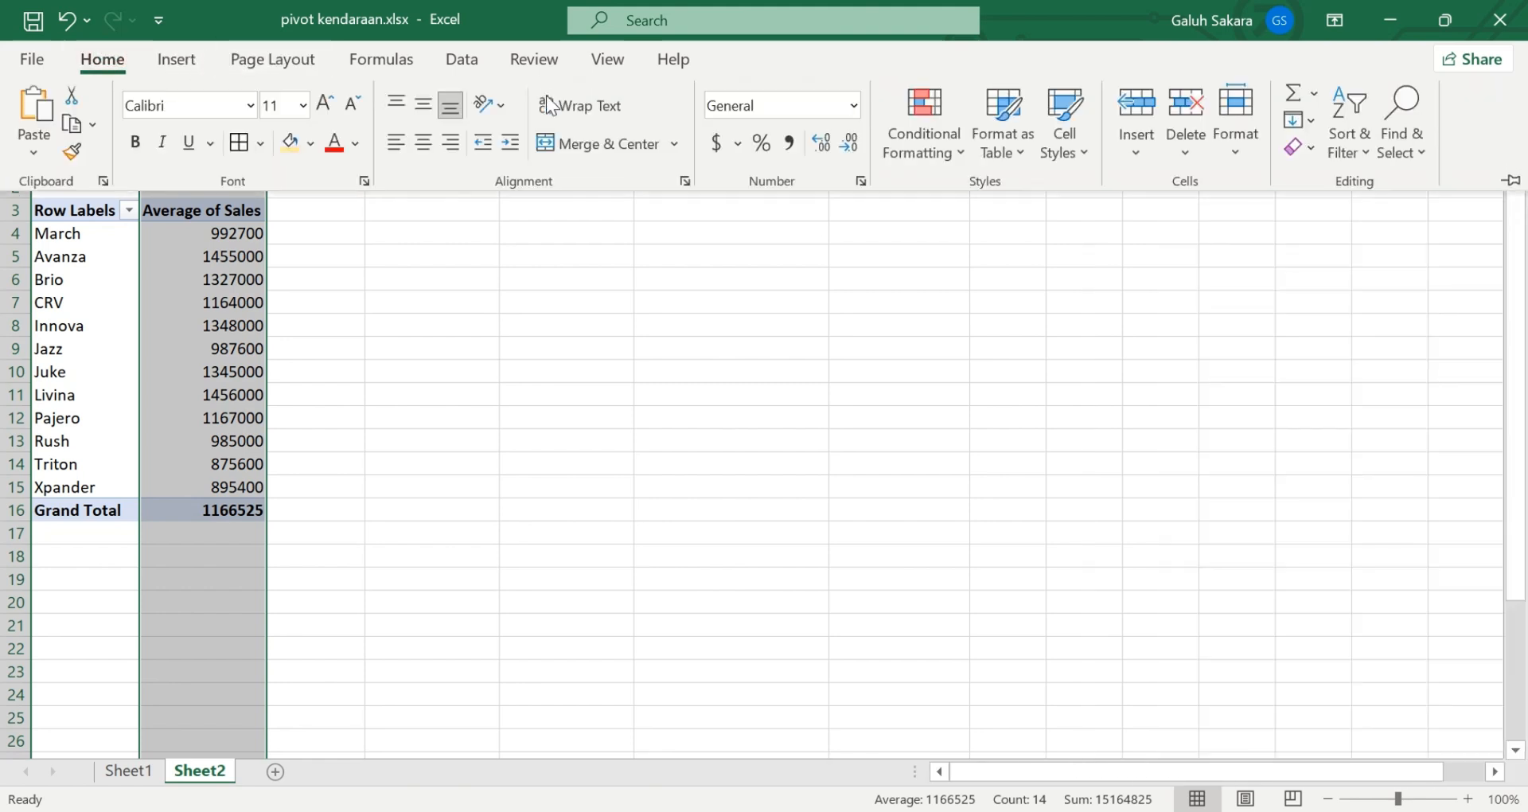
left_click(854, 104)
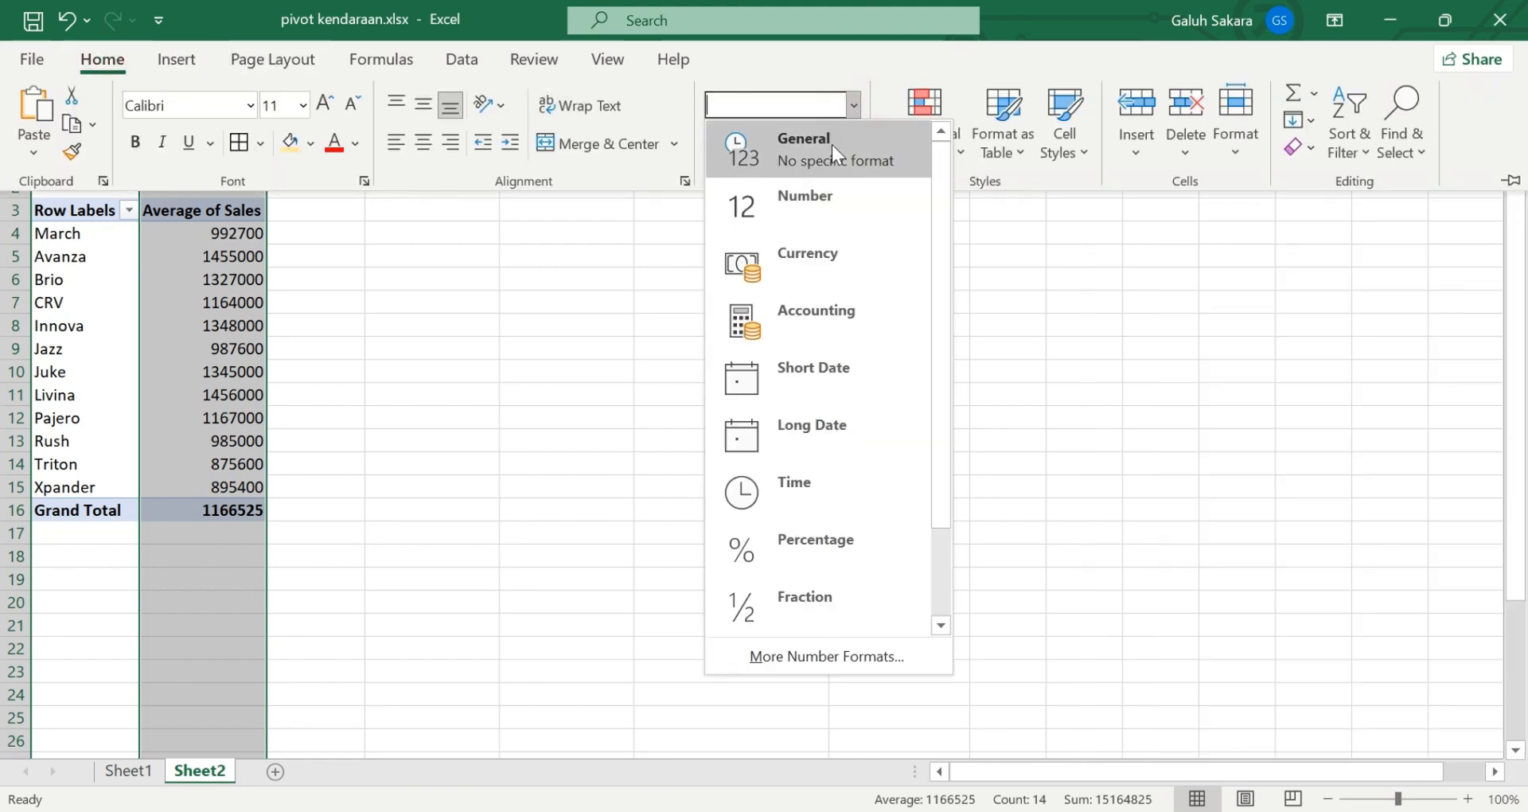
left_click(815, 253)
left_click(322, 368)
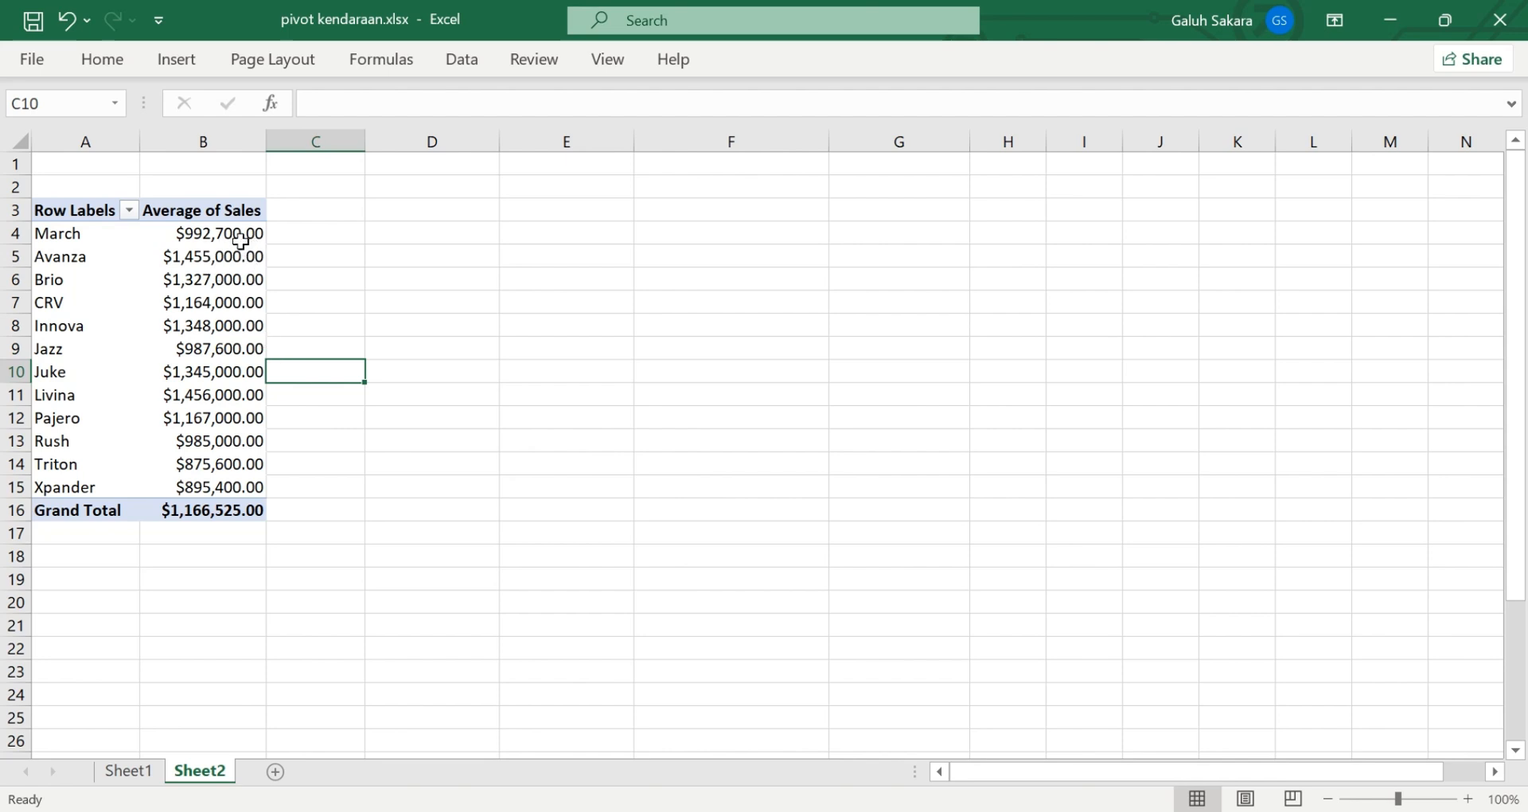
Change the summary of the Sales values to Max and select the value column's header cell
left_click(208, 254)
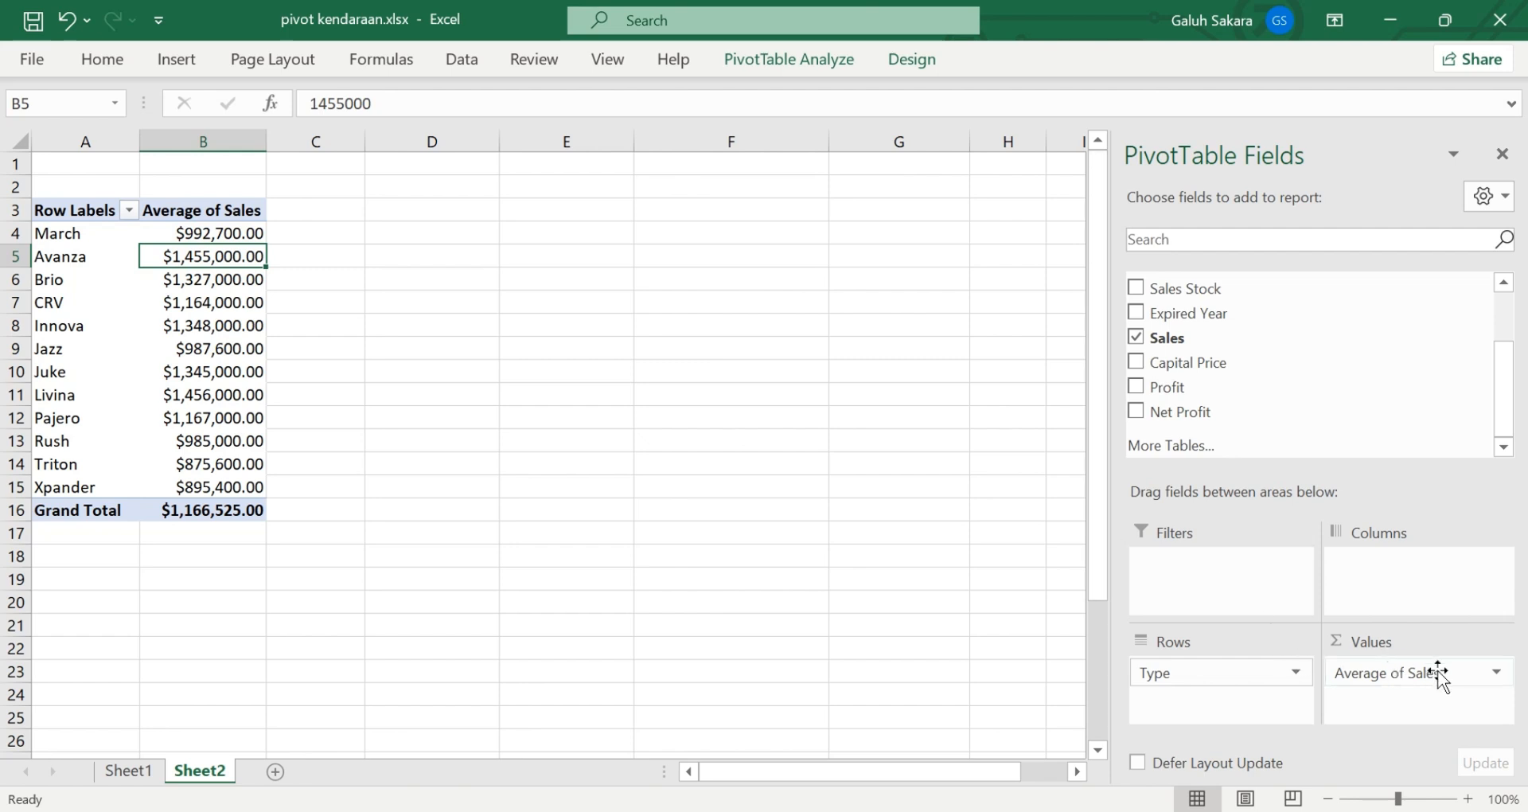
left_click(1437, 673)
left_click(1382, 641)
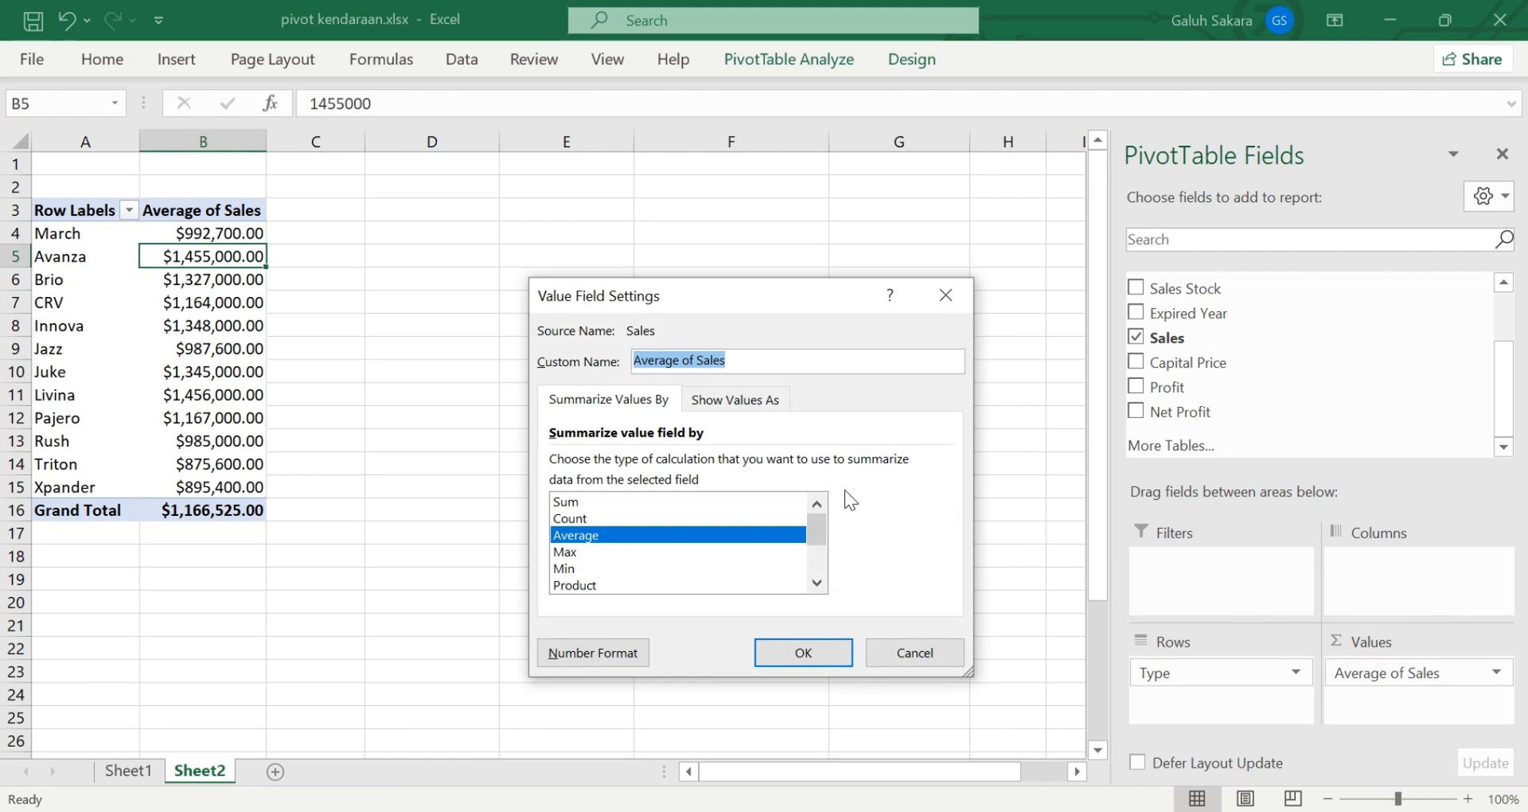
left_click(628, 551)
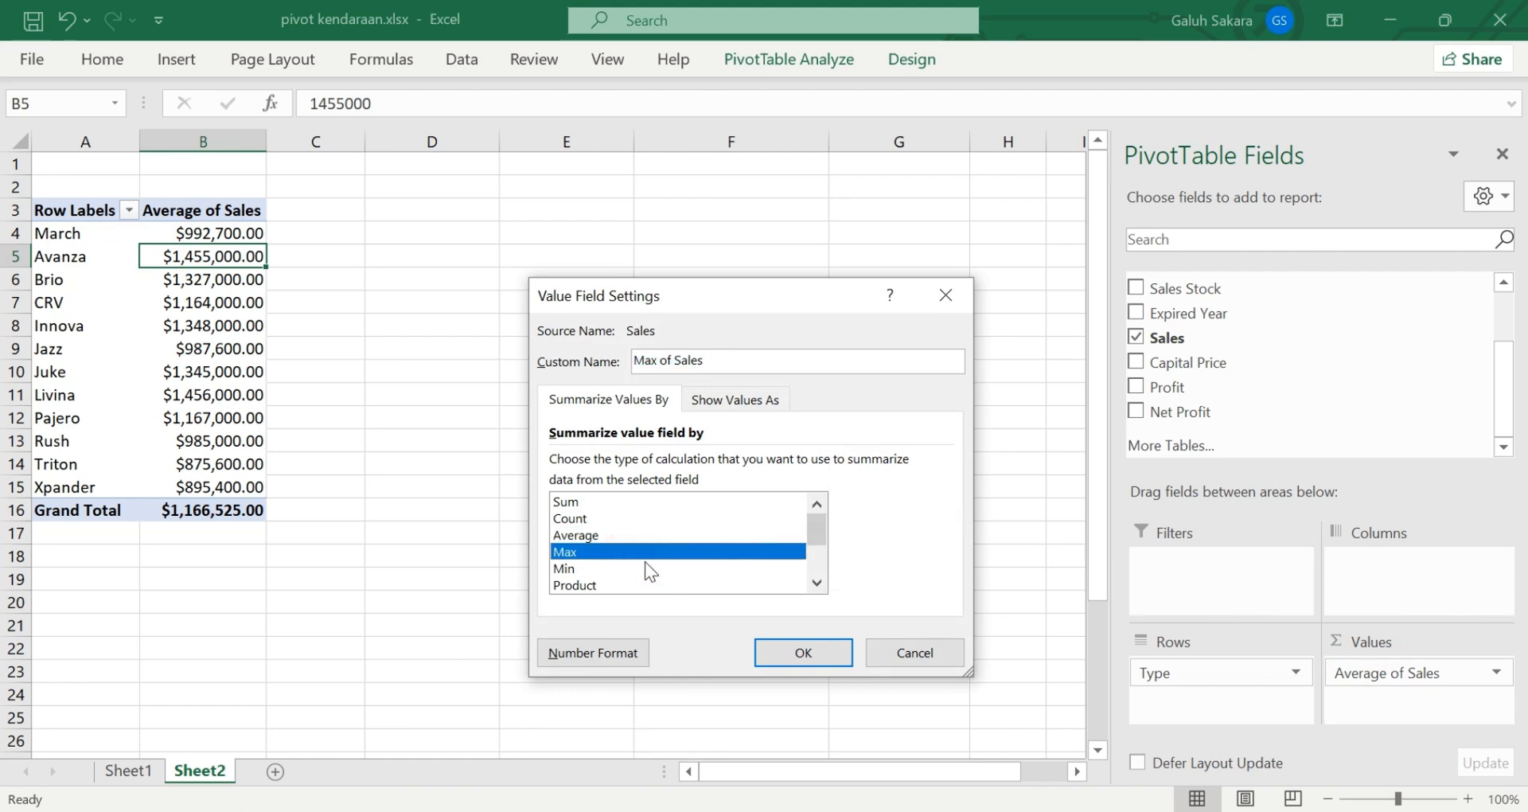
left_click(820, 651)
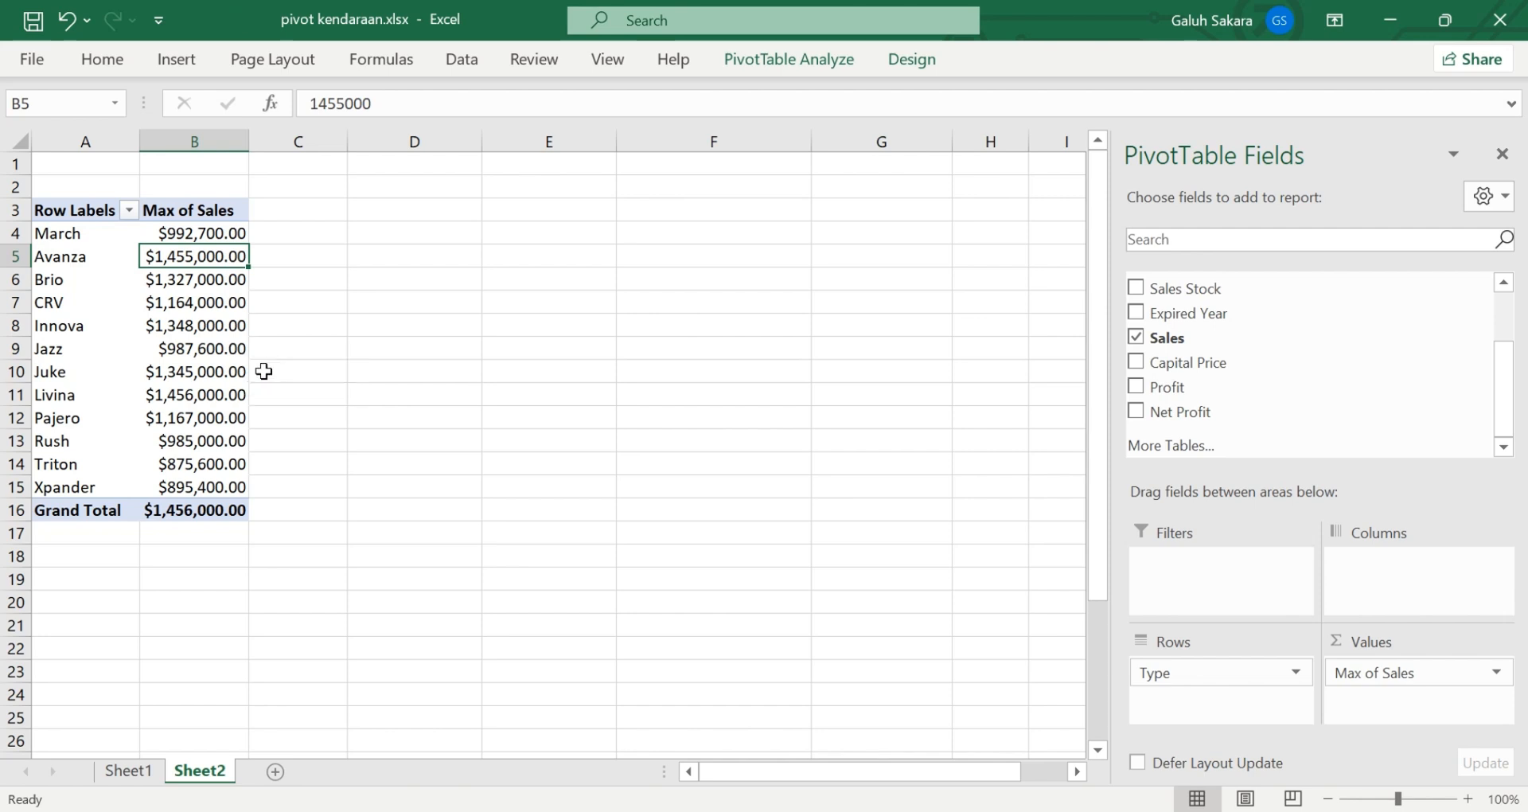
left_click(317, 415)
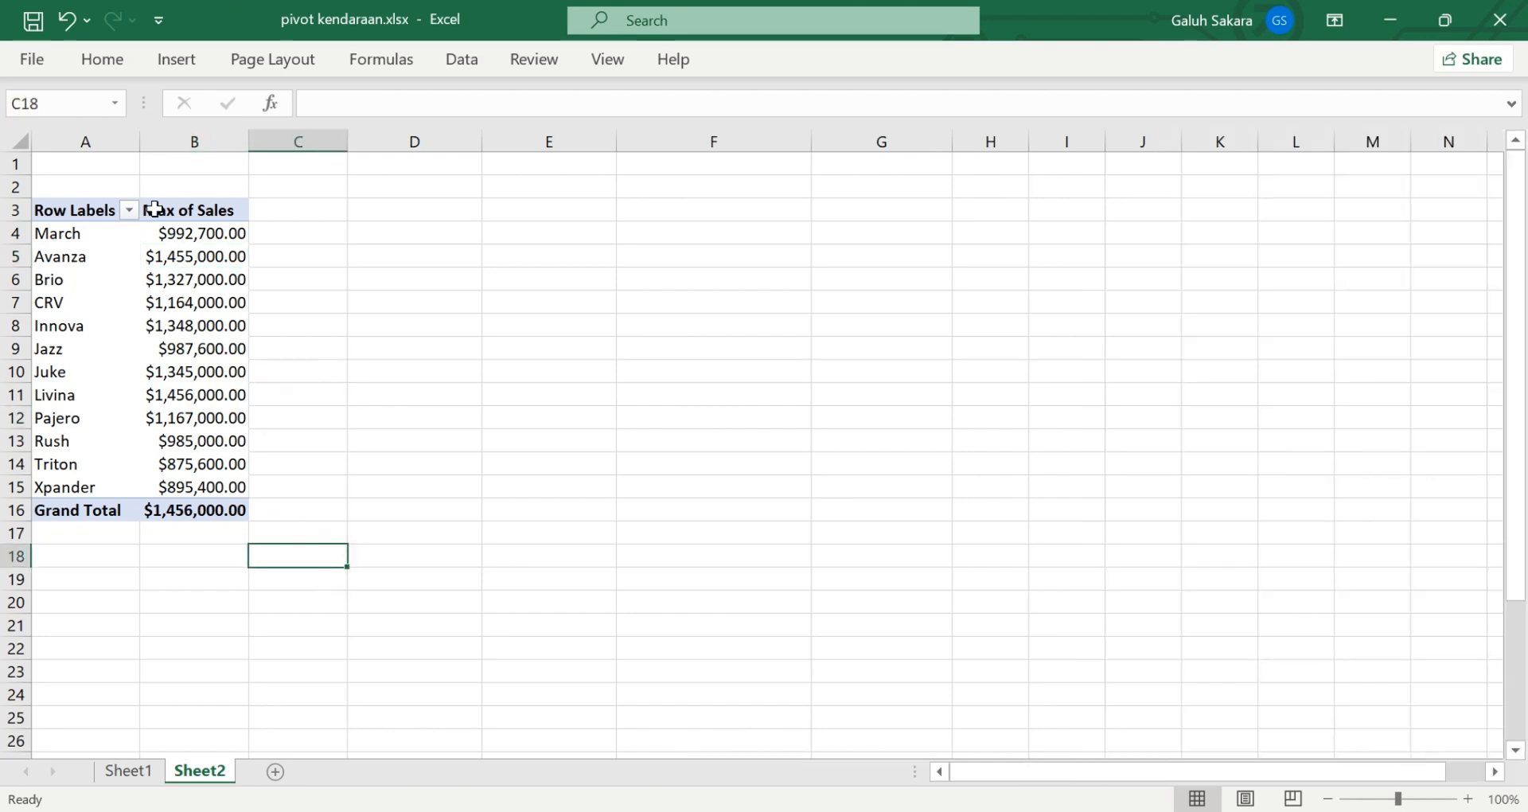
left_click(189, 191)
left_click(216, 210)
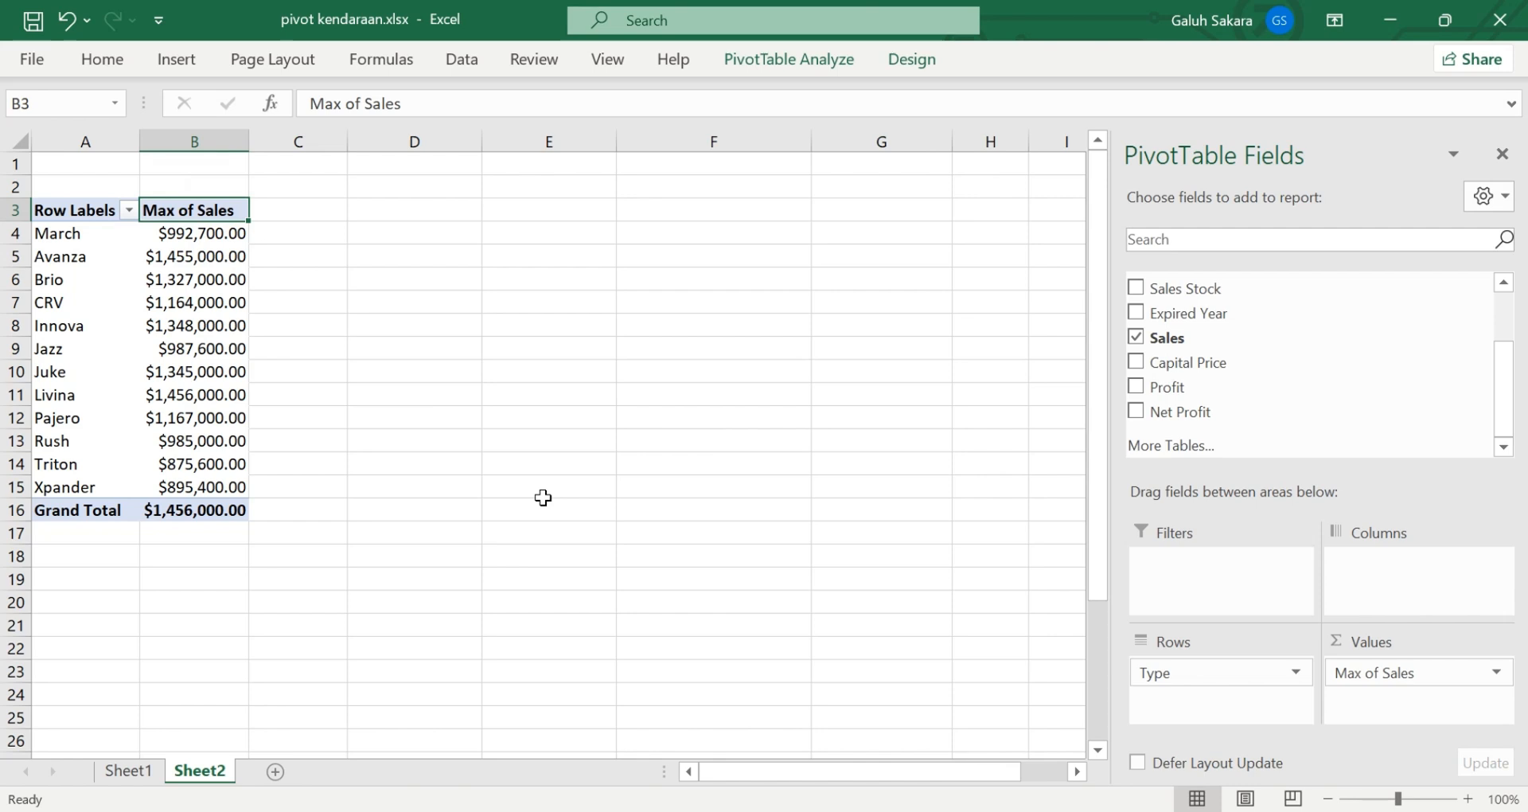
Replace Type with the Merk field in the pivot table's rows
left_click(203, 231)
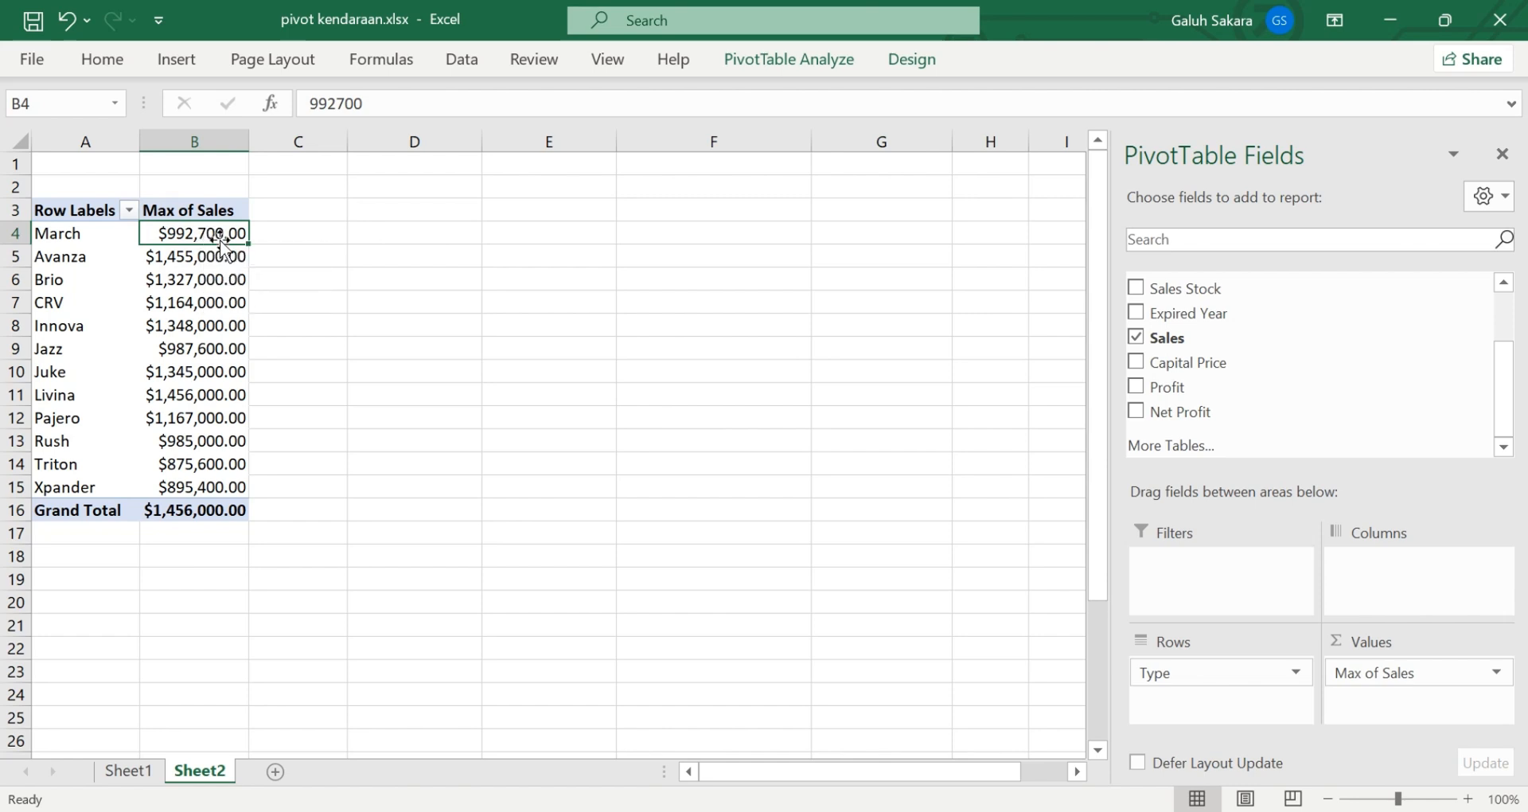
left_click_drag(1153, 670, 1211, 403)
scroll(1211, 403, "up", 1)
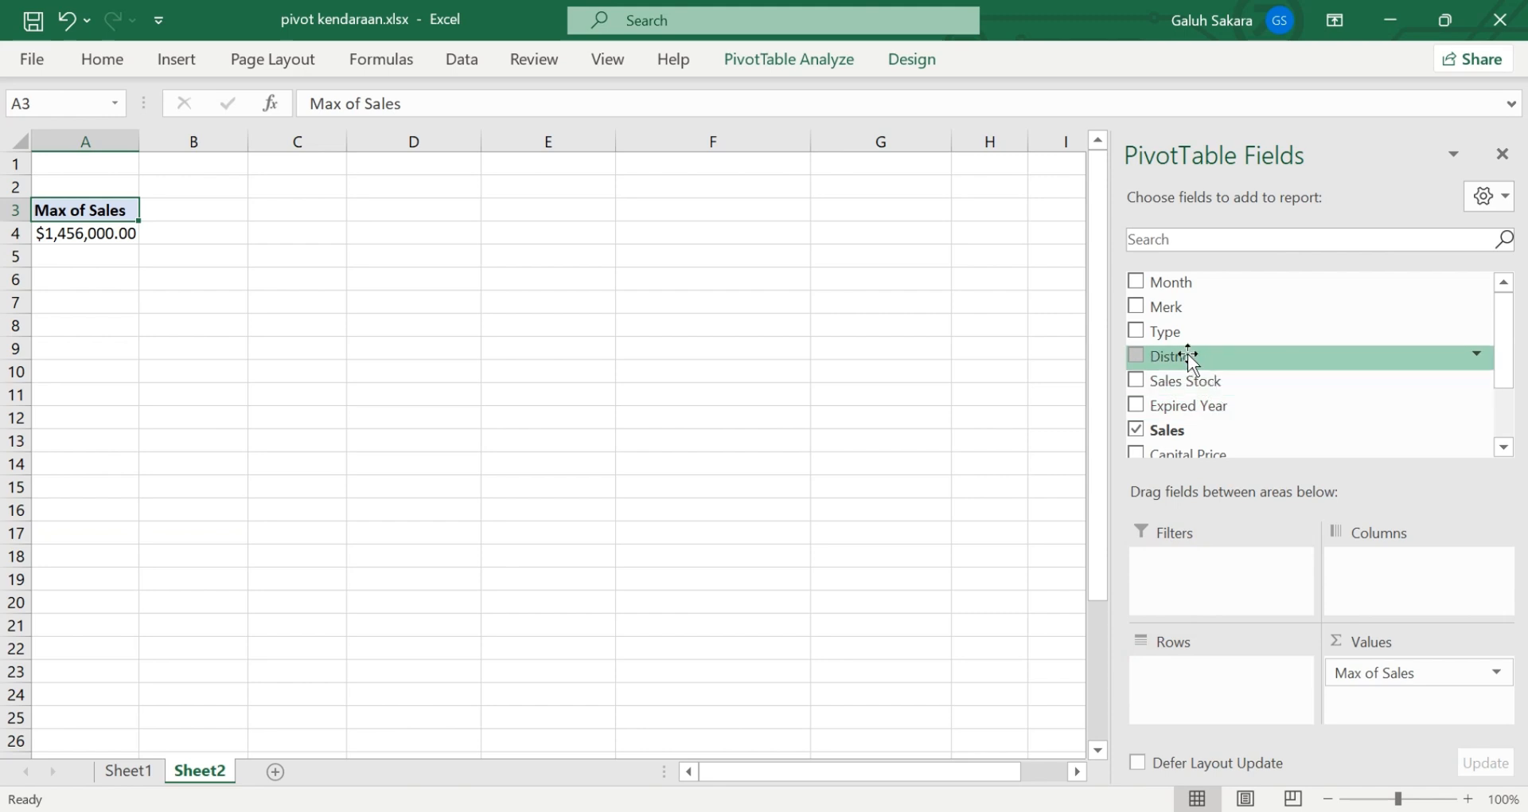
left_click(1138, 305)
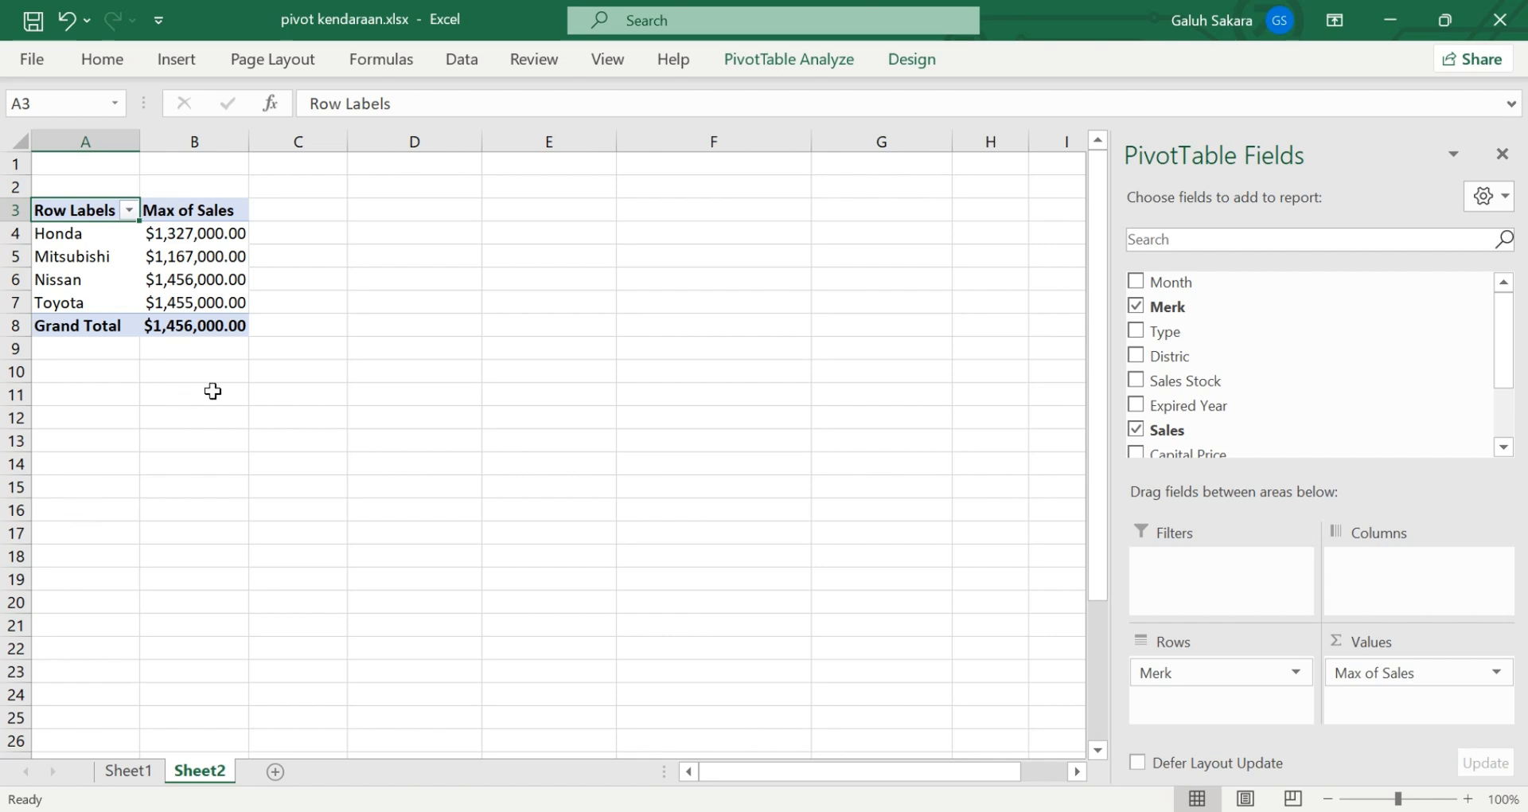
Extract the detail records behind Honda's Max of Sales value to a new sheet
left_click(208, 237)
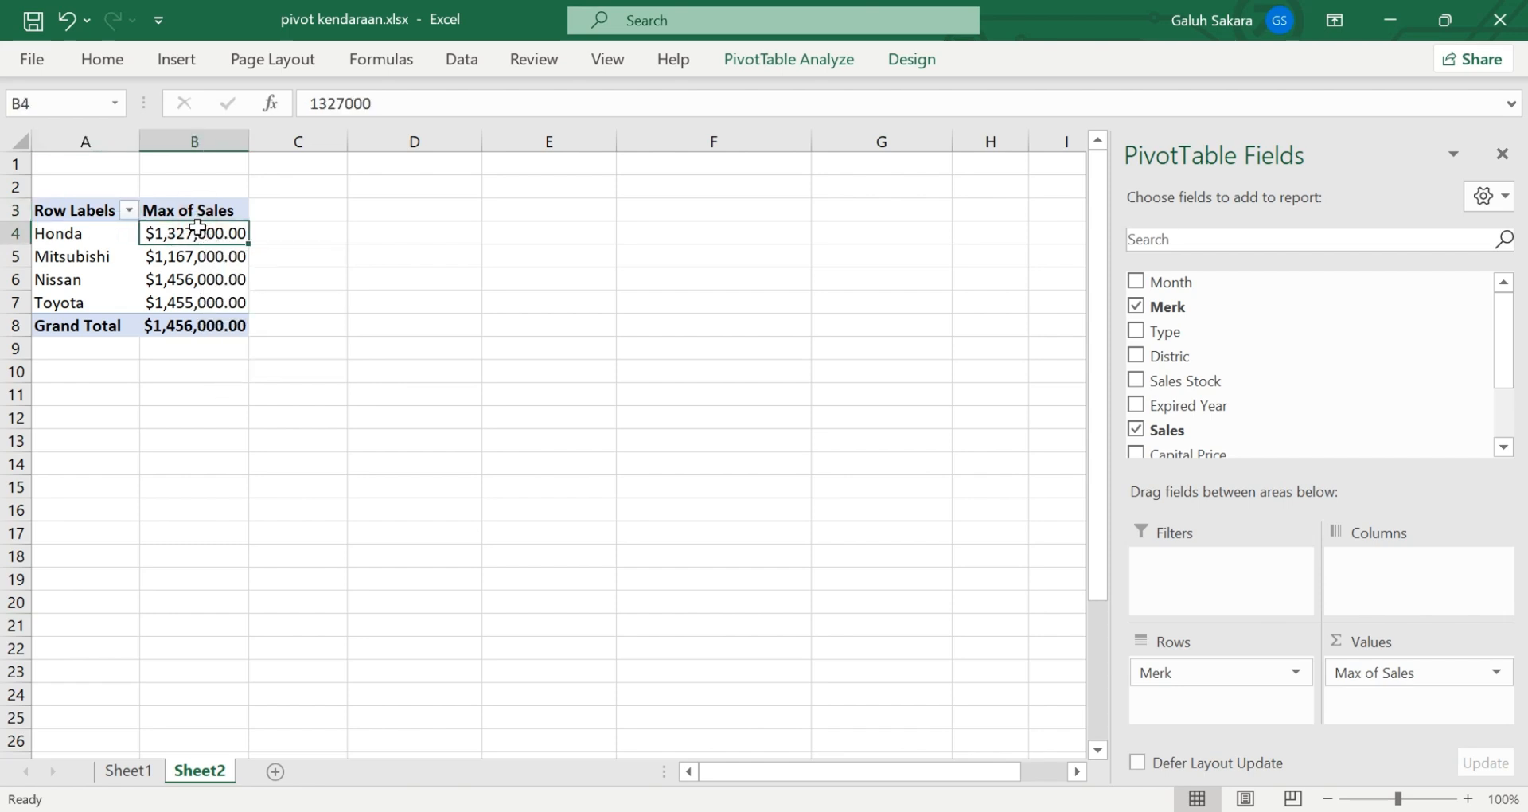
mouse_move(202, 229)
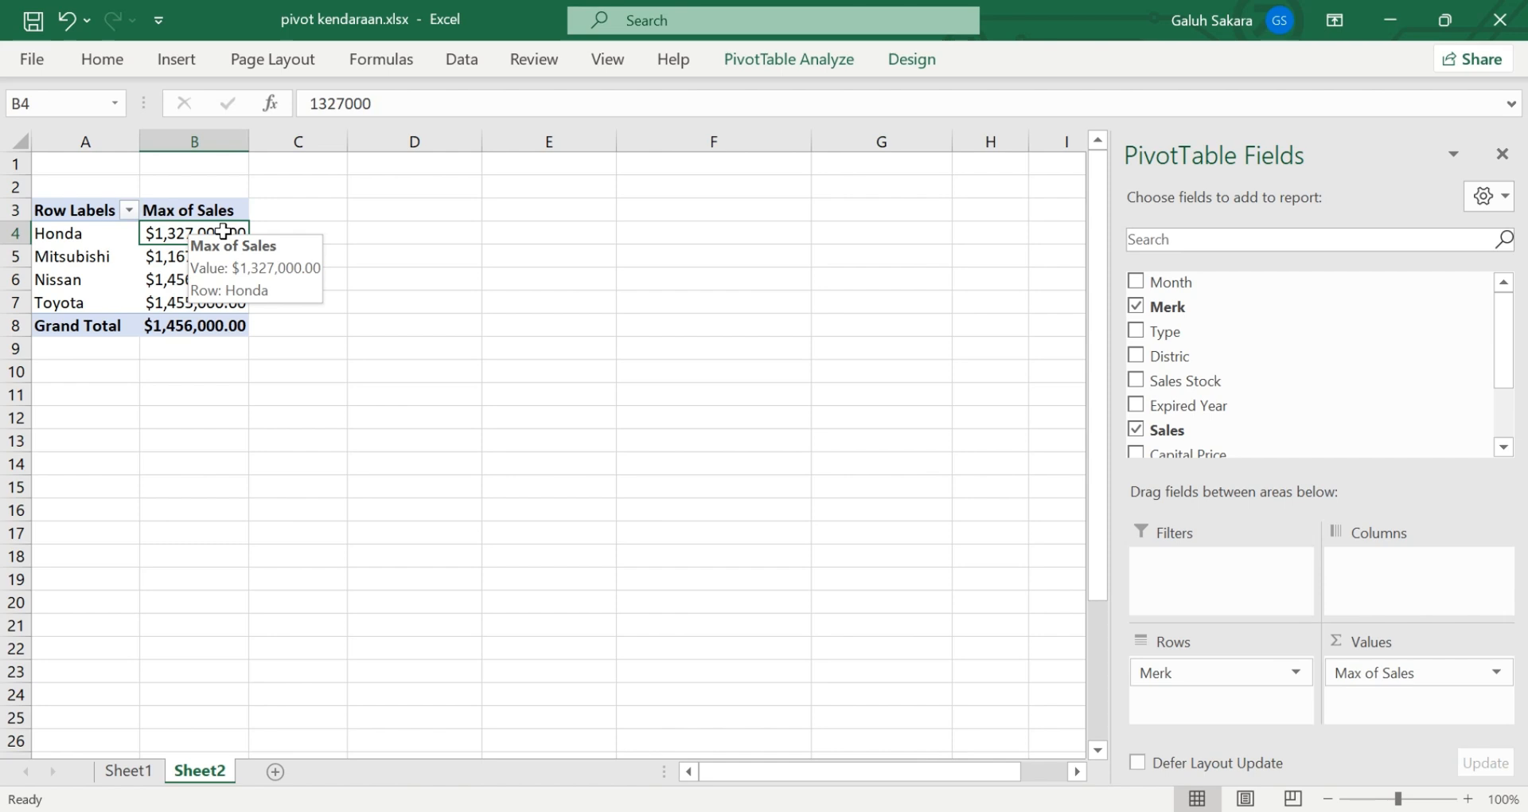
double_click(223, 230)
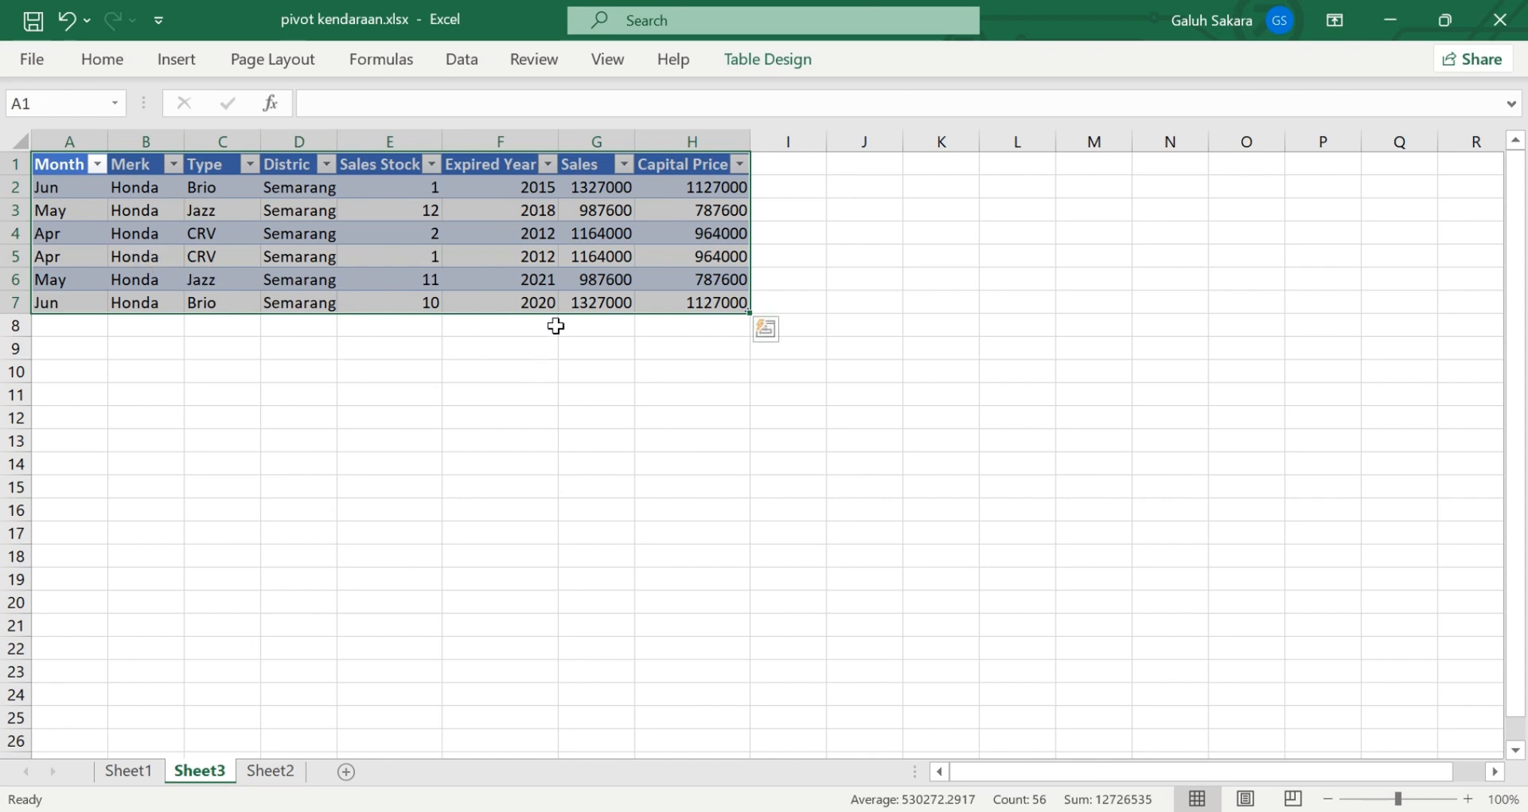
Compare the pivot table with the Honda details on Sheet3 and total the Sales values in G2:G7
left_click(280, 776)
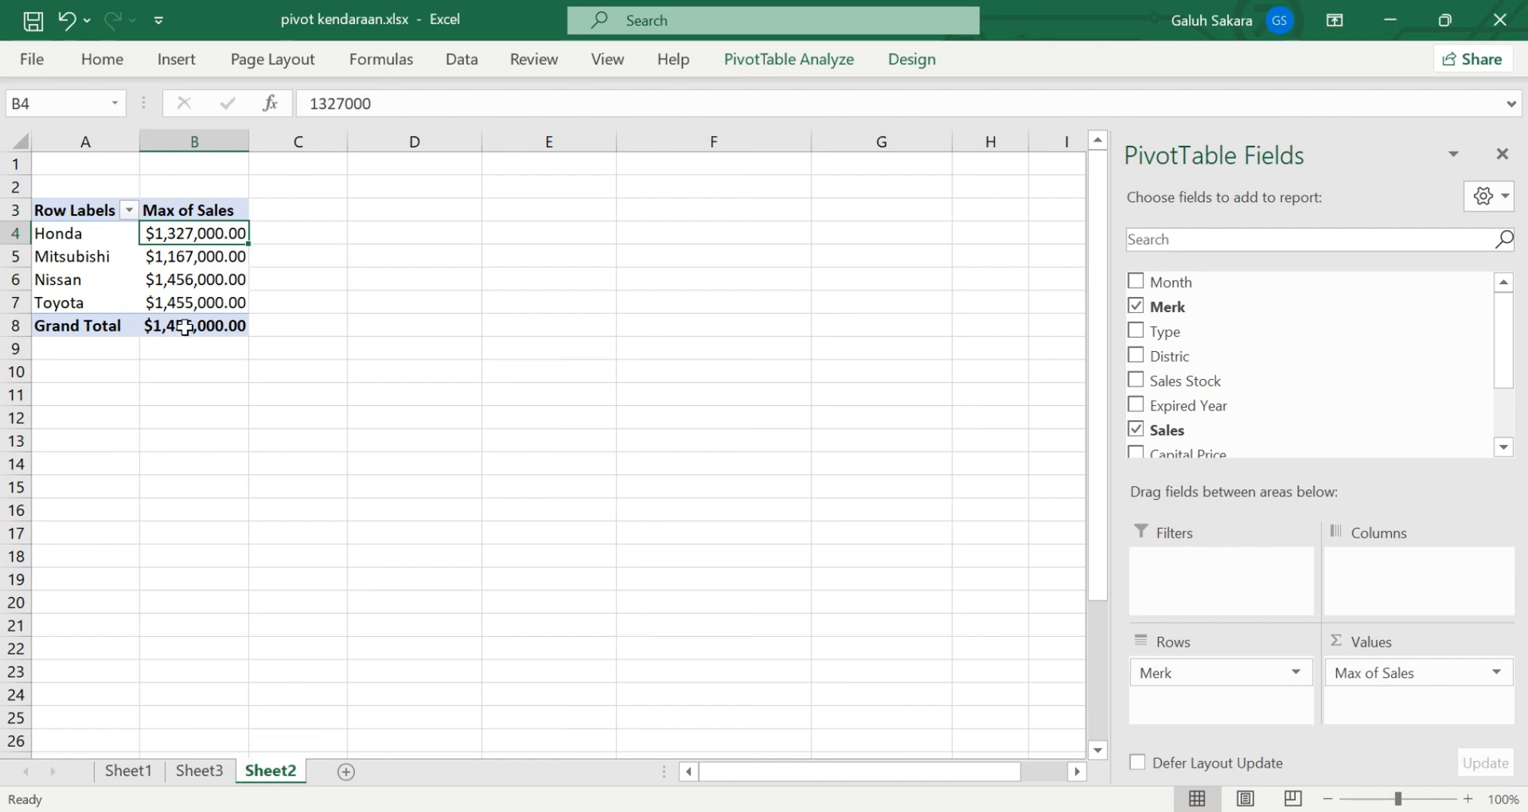
left_click(208, 770)
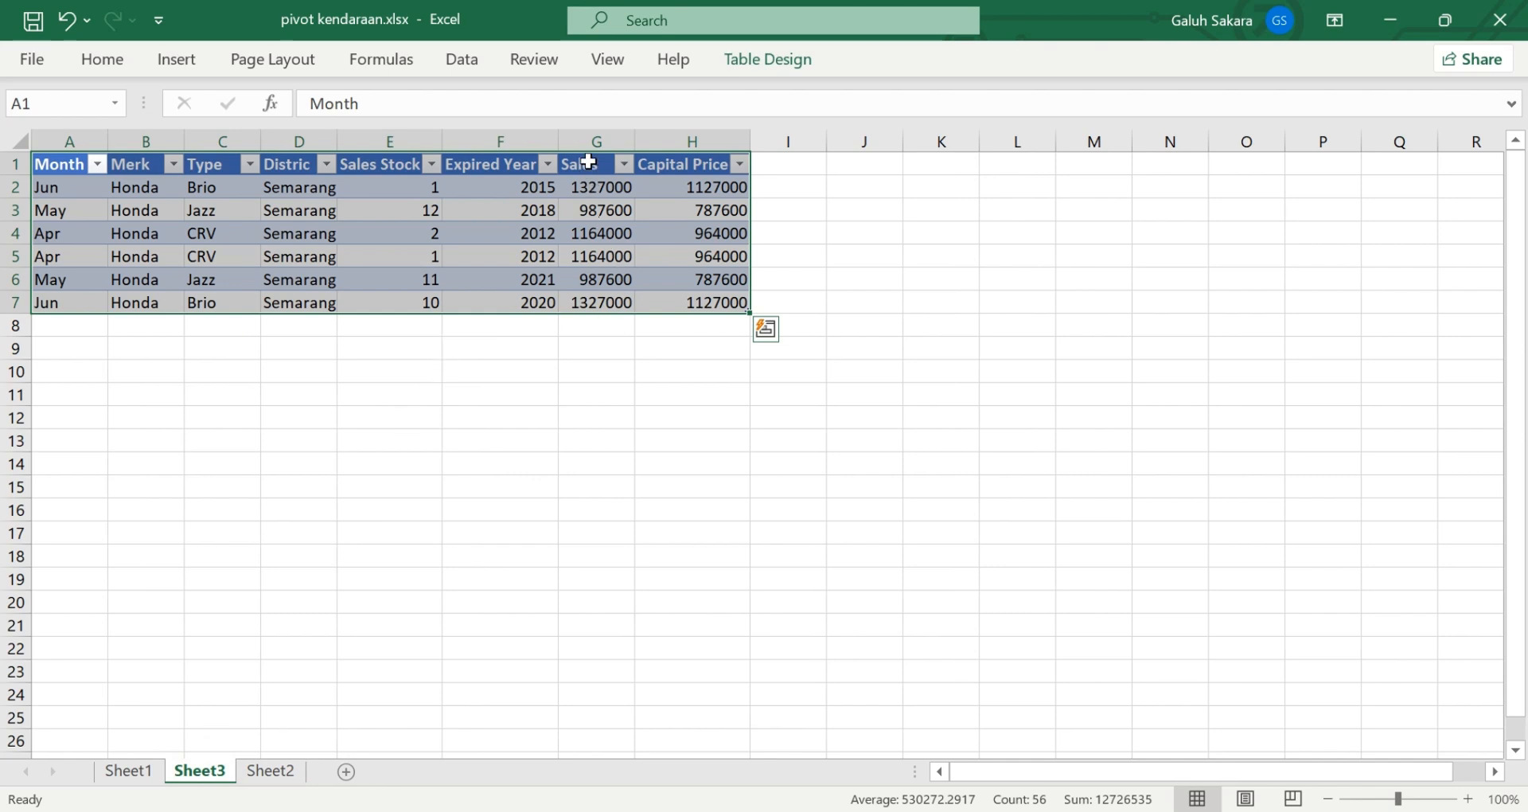
left_click_drag(592, 179, 611, 302)
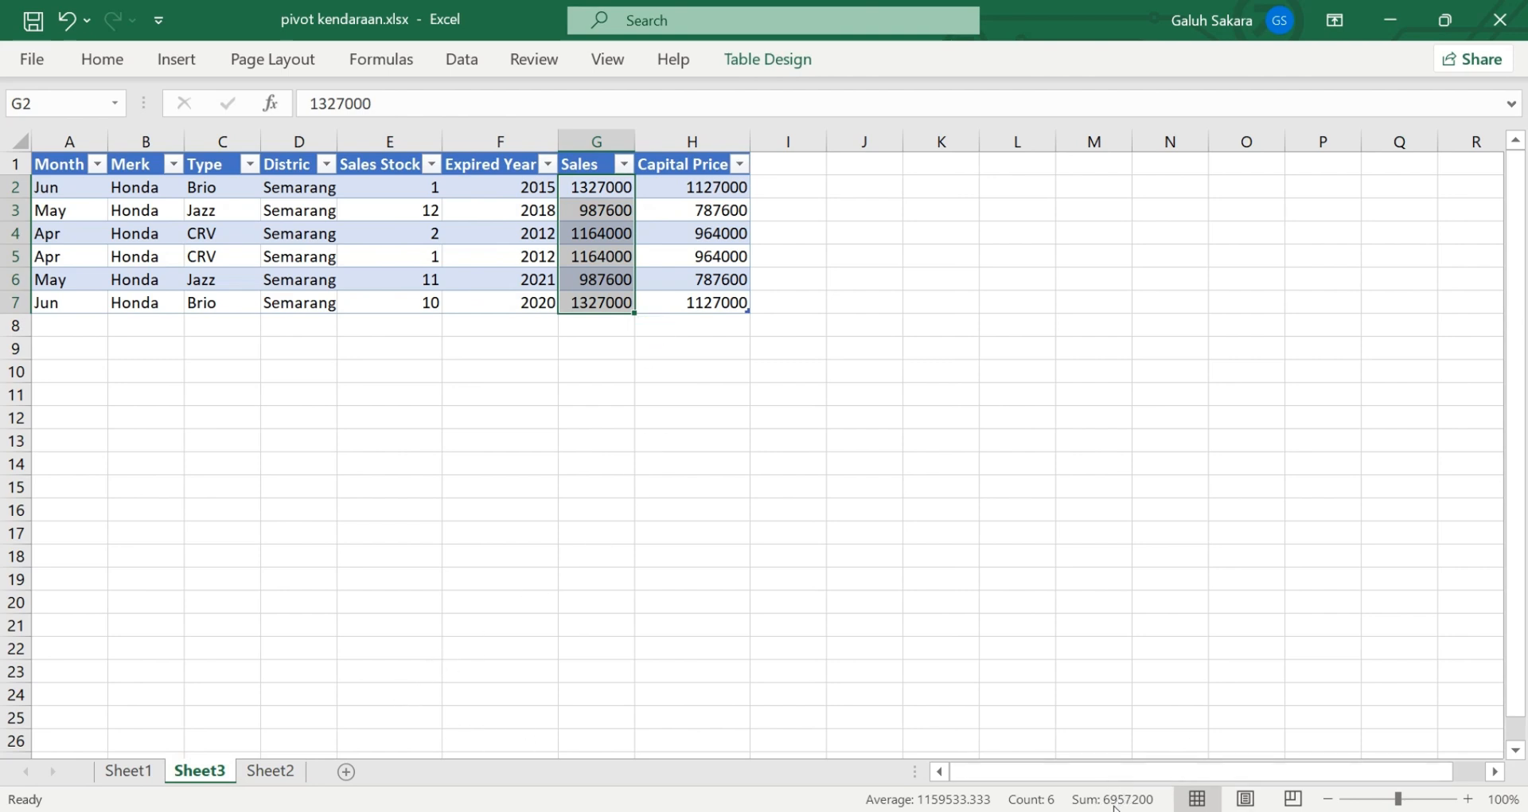
Return to the pivot table on Sheet2 and summarize the Sales values by Sum
left_click(268, 770)
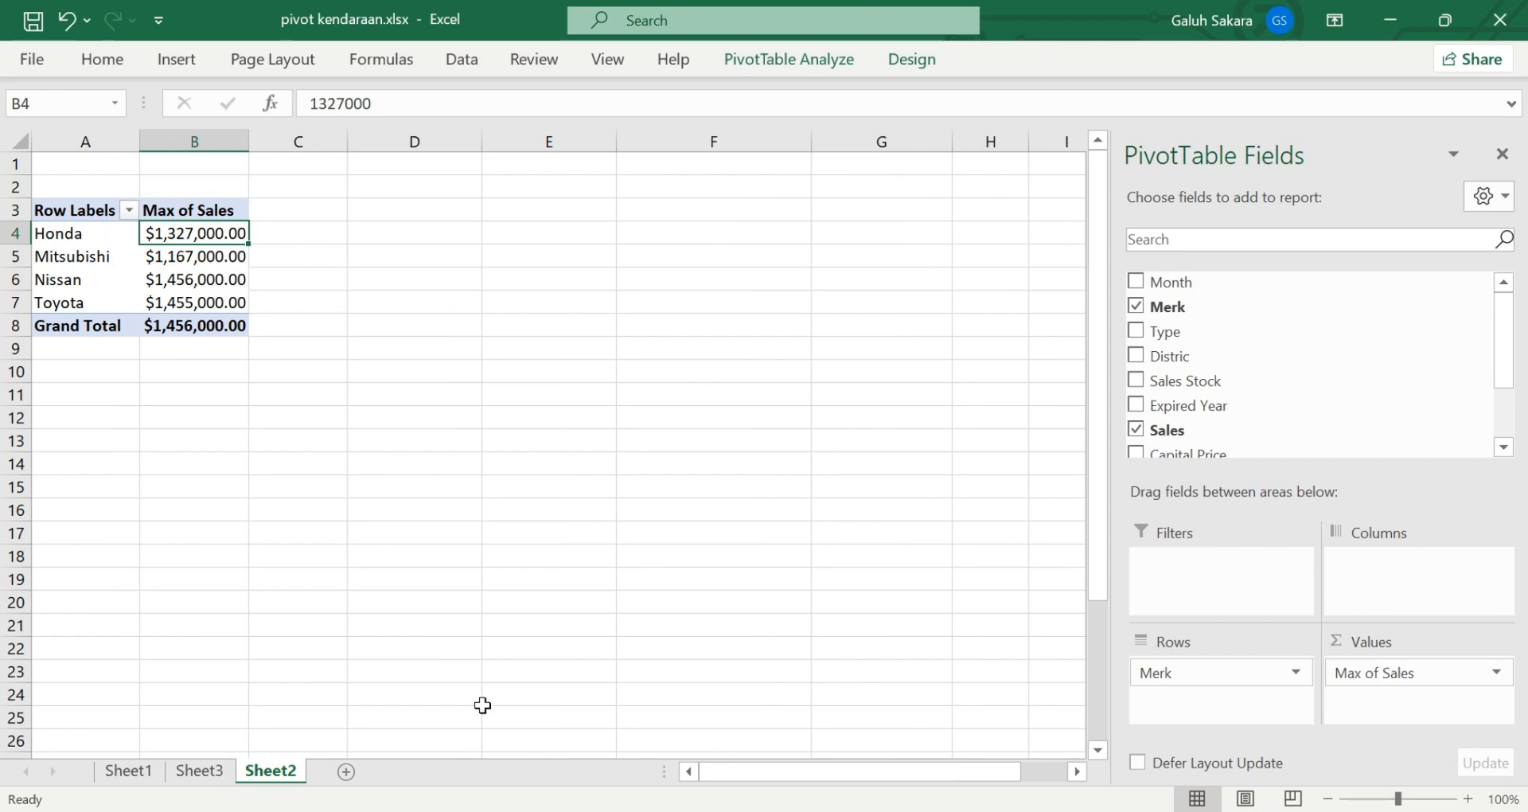
left_click(1382, 675)
left_click(1336, 644)
left_click(590, 506)
left_click(815, 653)
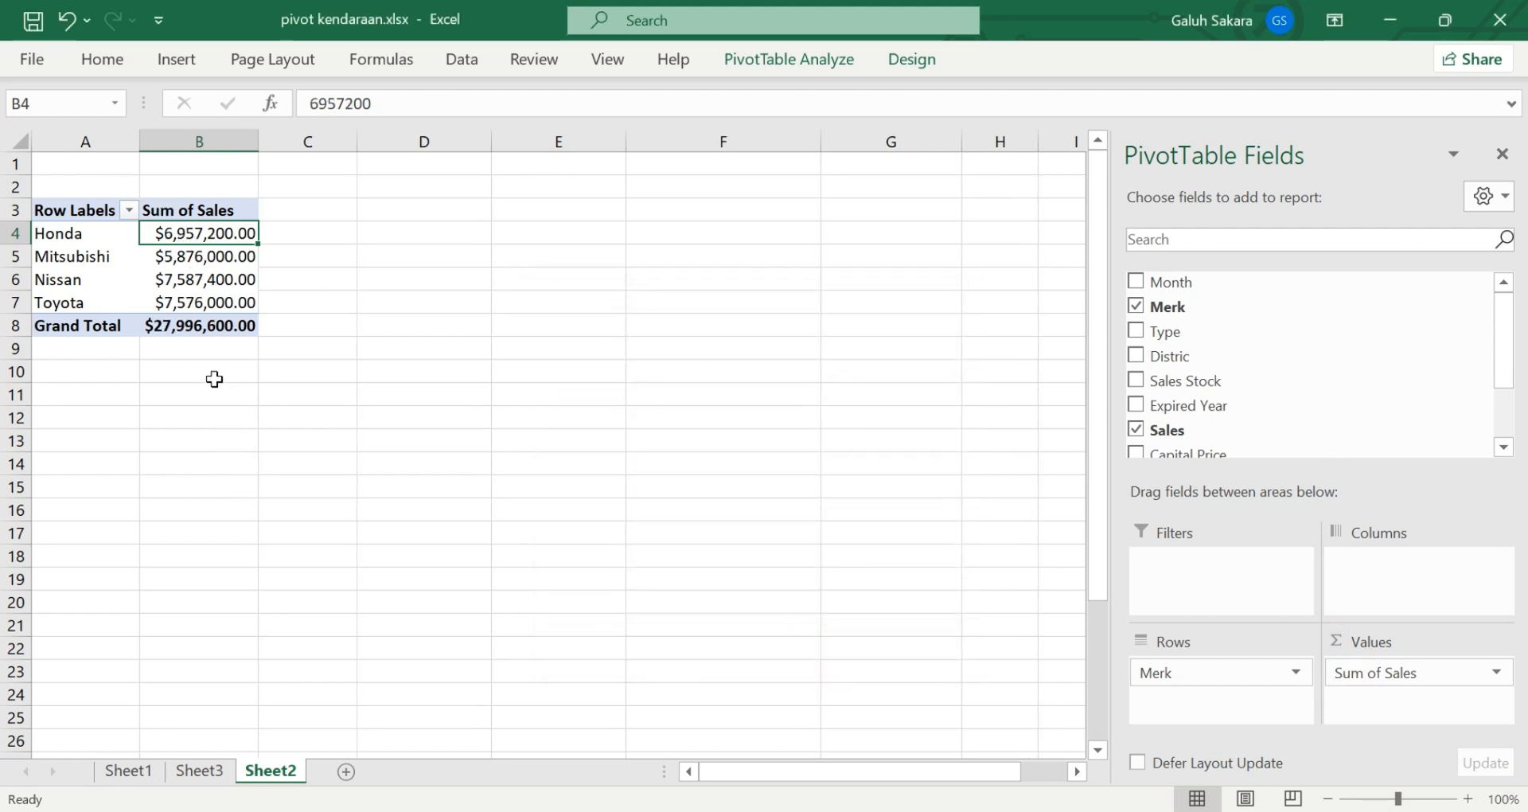
Extract the records behind Honda's Sum of Sales to a new sheet, check the total of G2:G7, and return to Sheet2
double_click(197, 235)
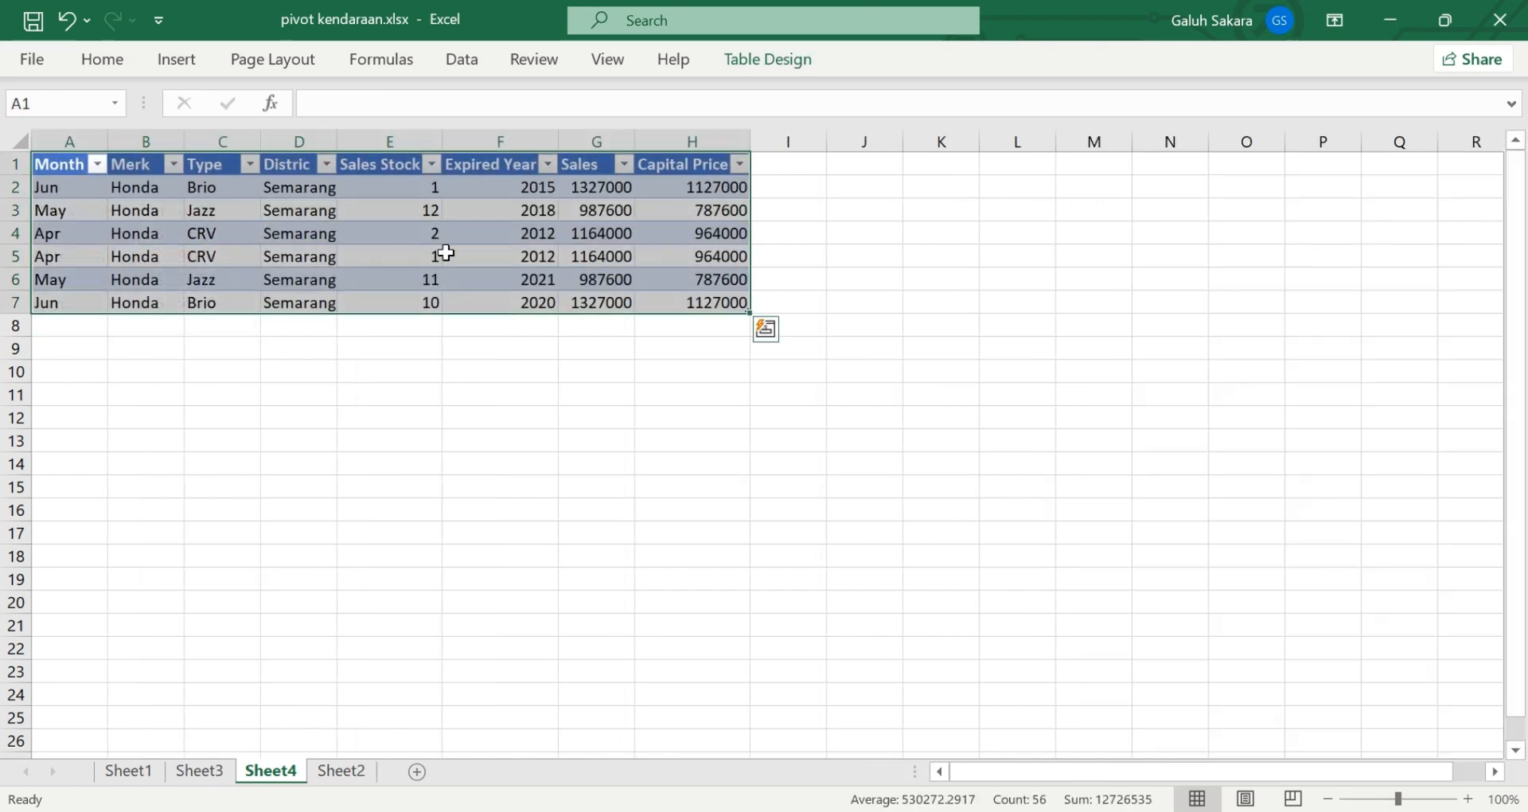
left_click_drag(609, 181, 612, 299)
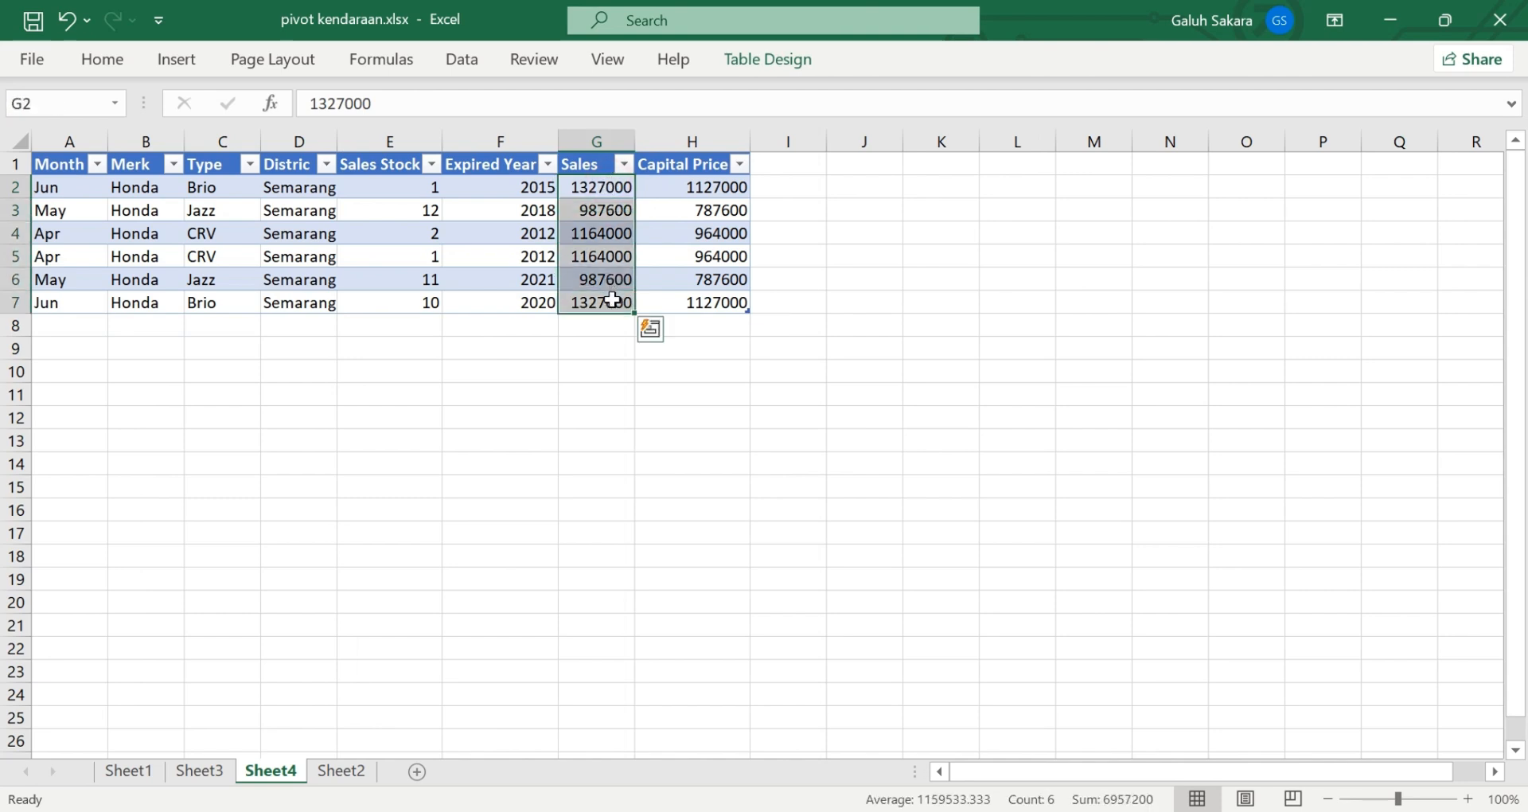
left_click(357, 772)
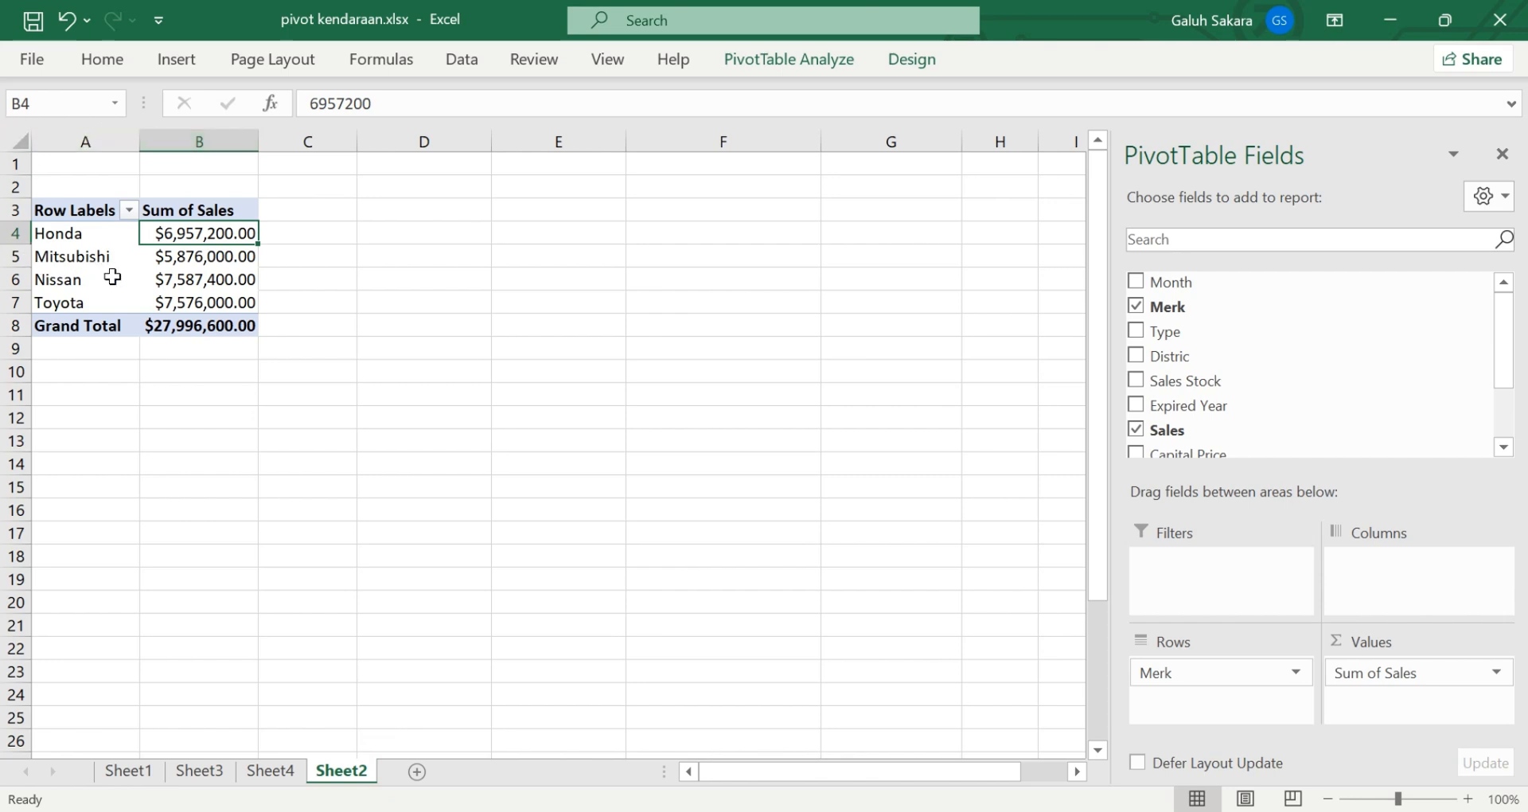
left_click(168, 374)
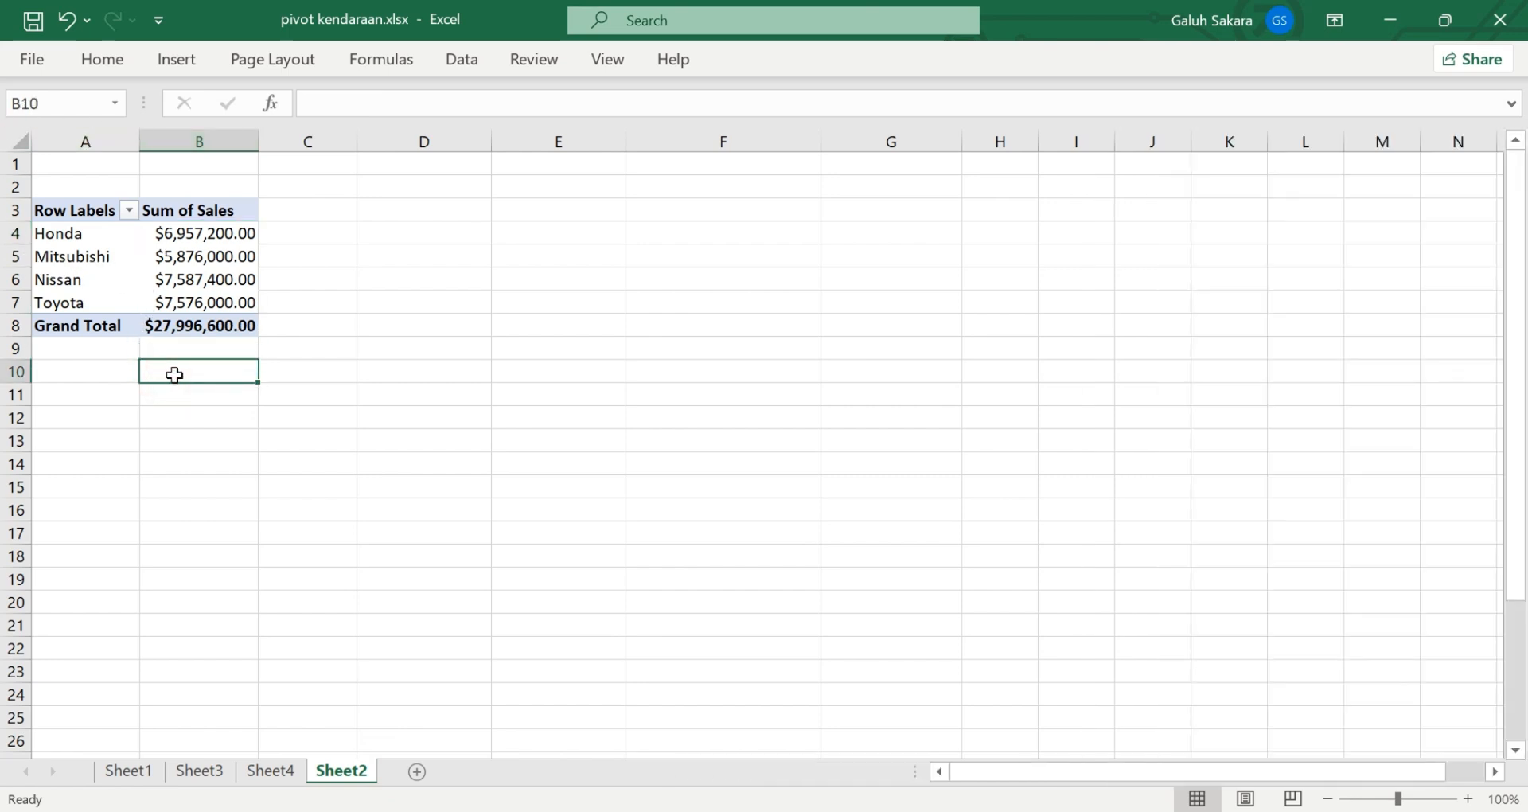
Show the Sum of Sales values as % of Column Total
mouse_move(208, 231)
left_click(201, 228)
right_click(202, 229)
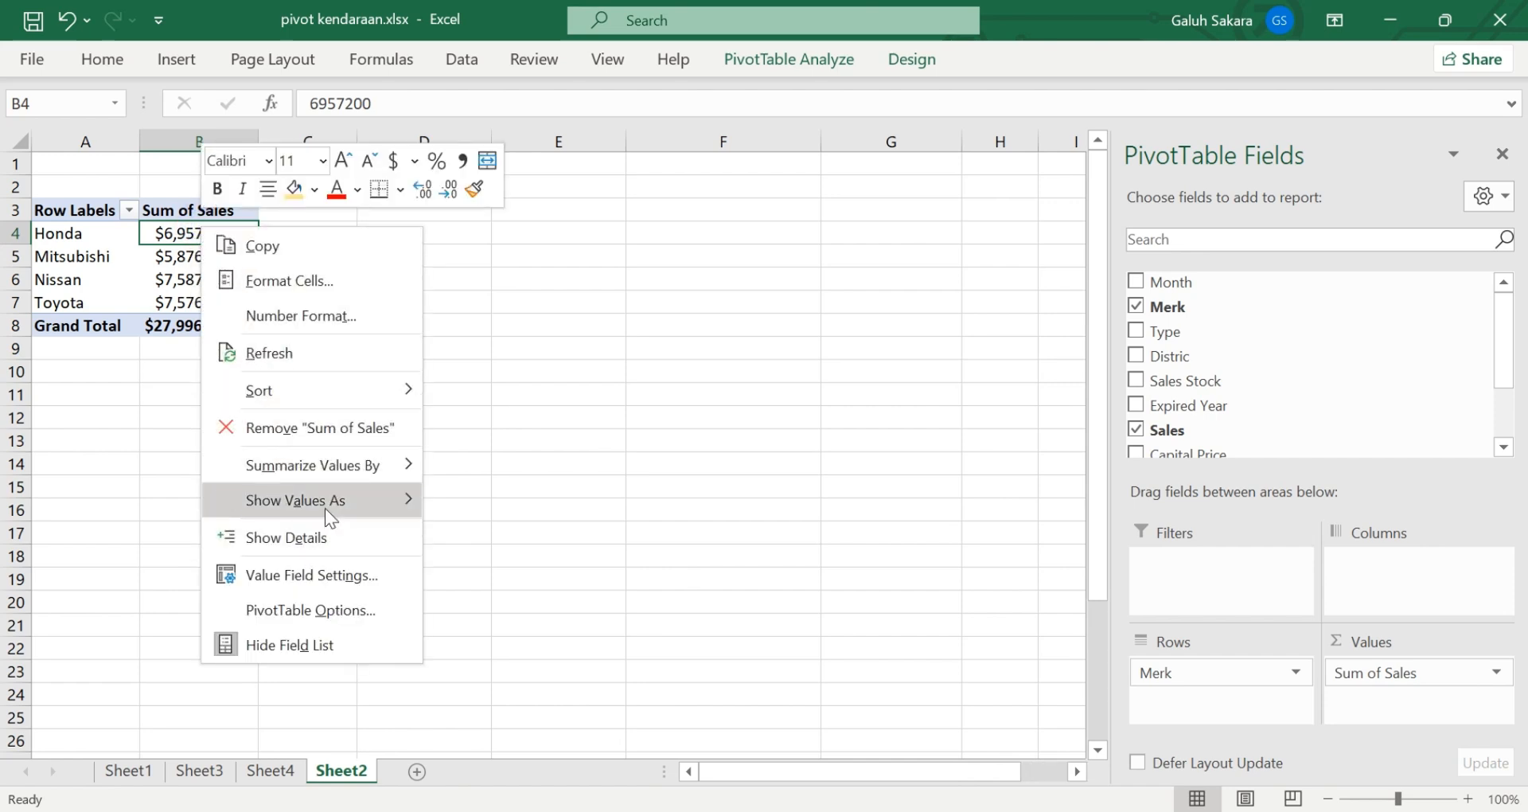
mouse_move(364, 510)
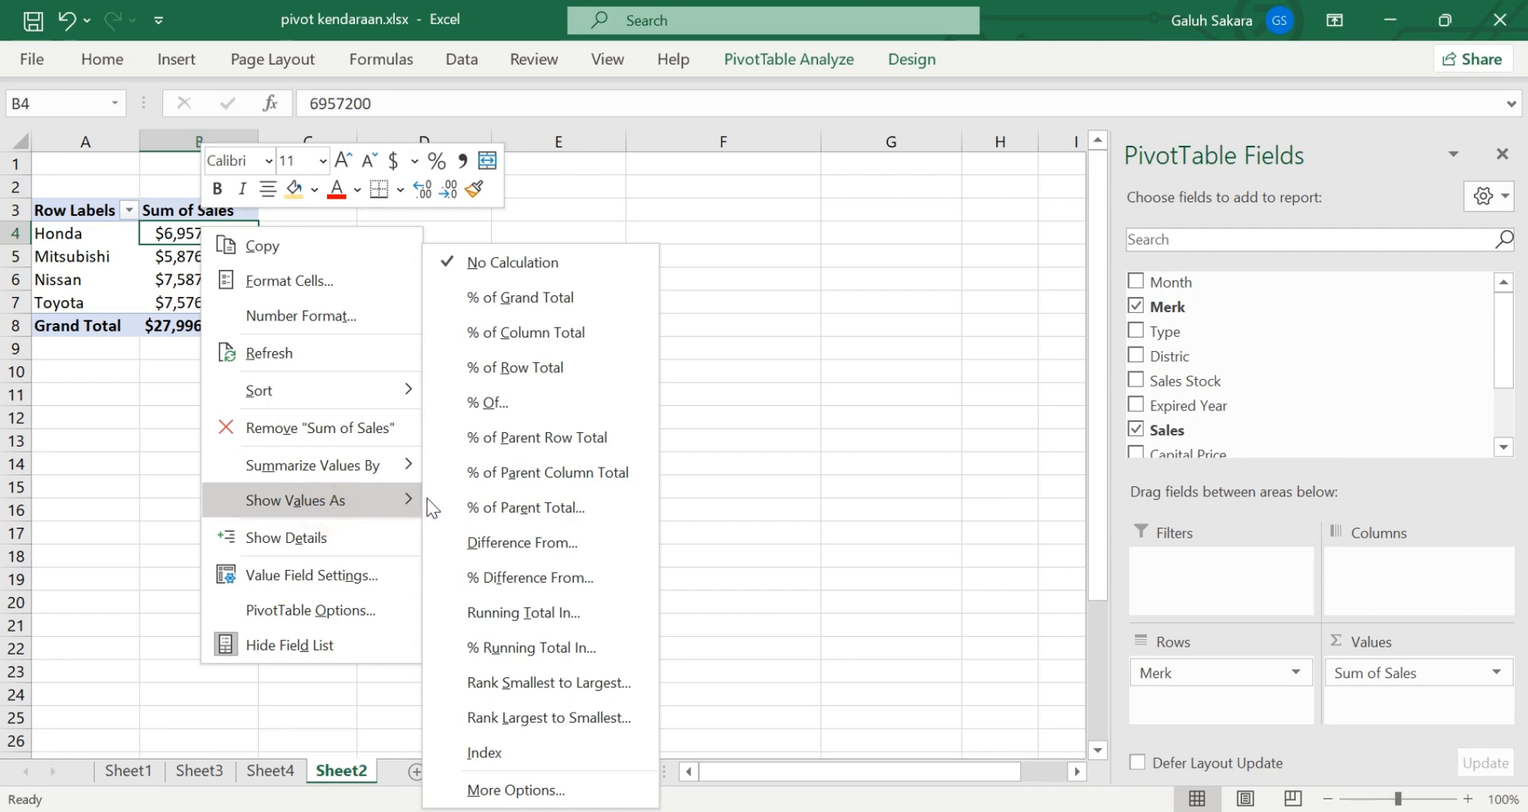
left_click(523, 337)
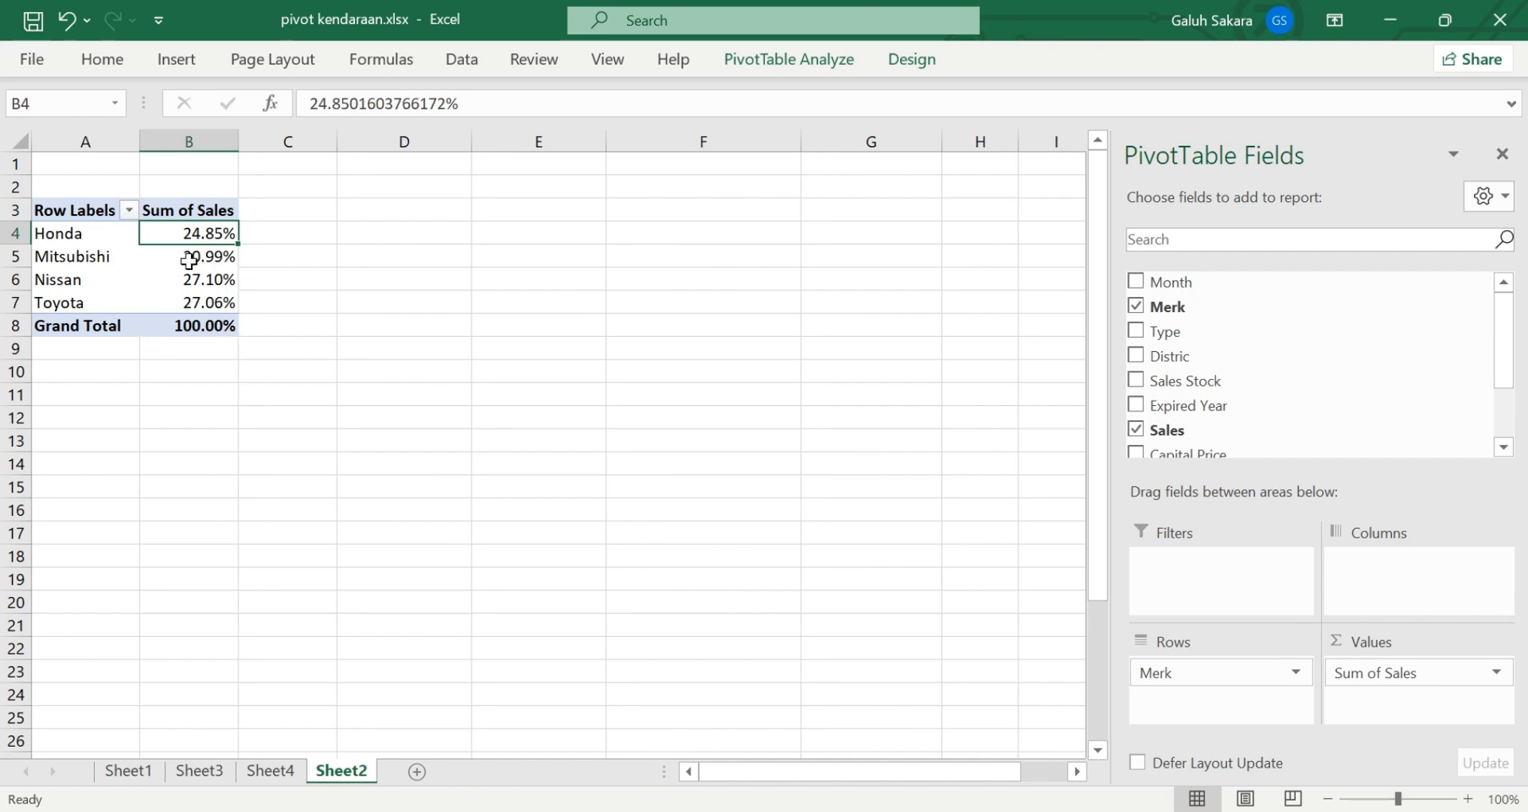
Review the sales percentages by Merk and sort them from largest to smallest
mouse_move(211, 238)
left_click(209, 261)
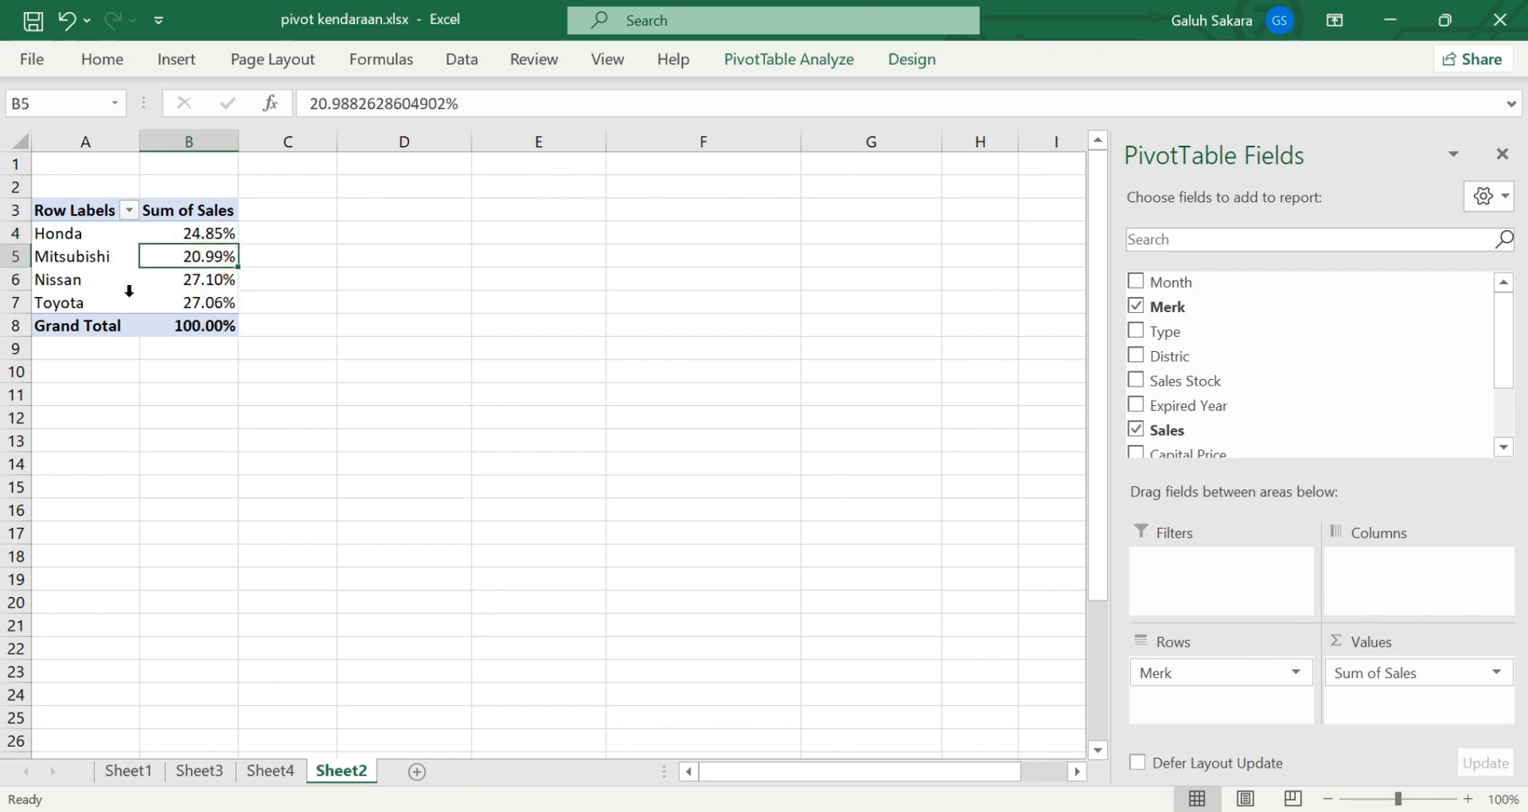
mouse_move(196, 280)
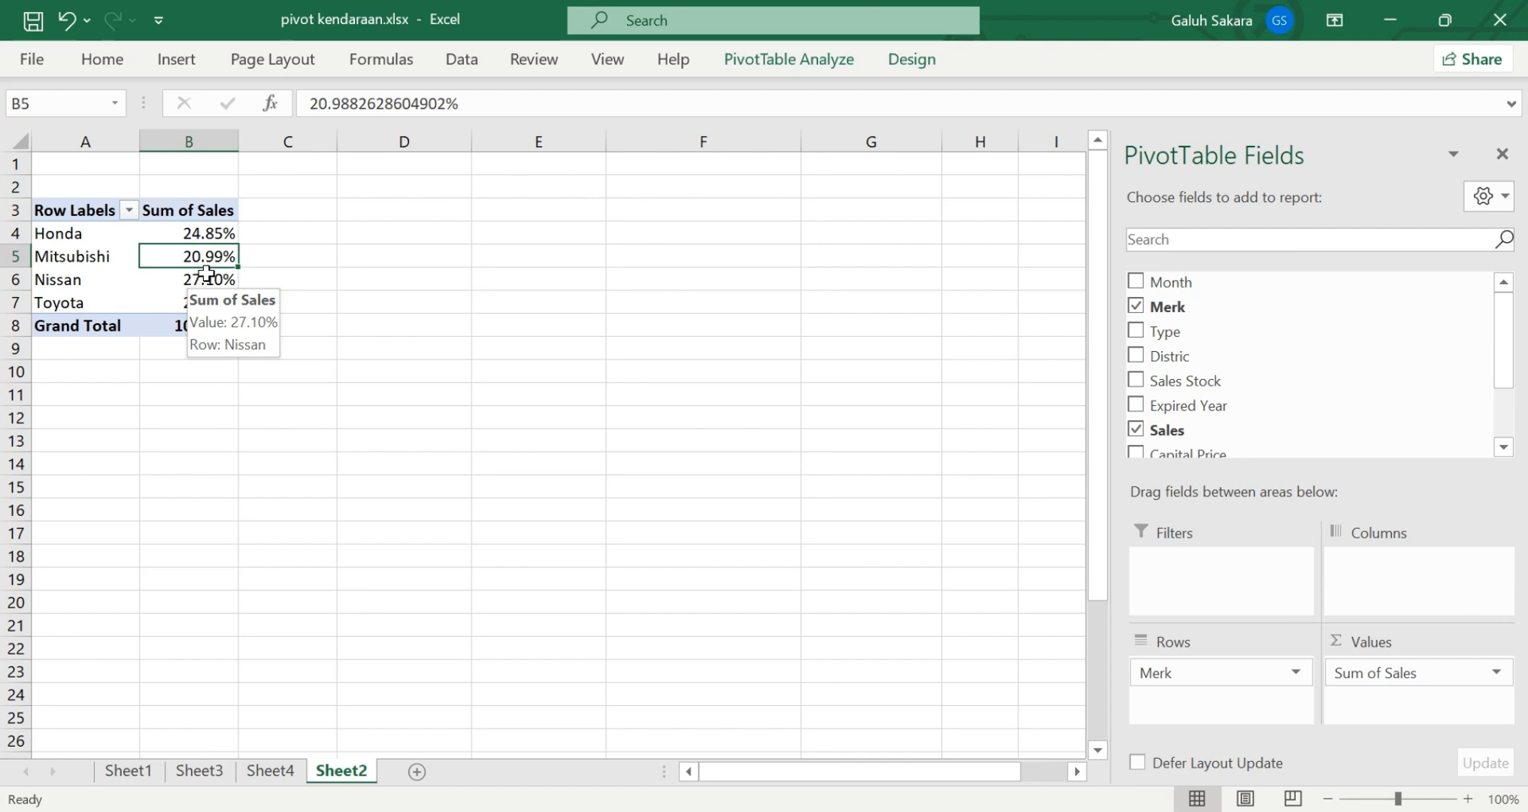
left_click(216, 233)
right_click(223, 230)
mouse_move(417, 399)
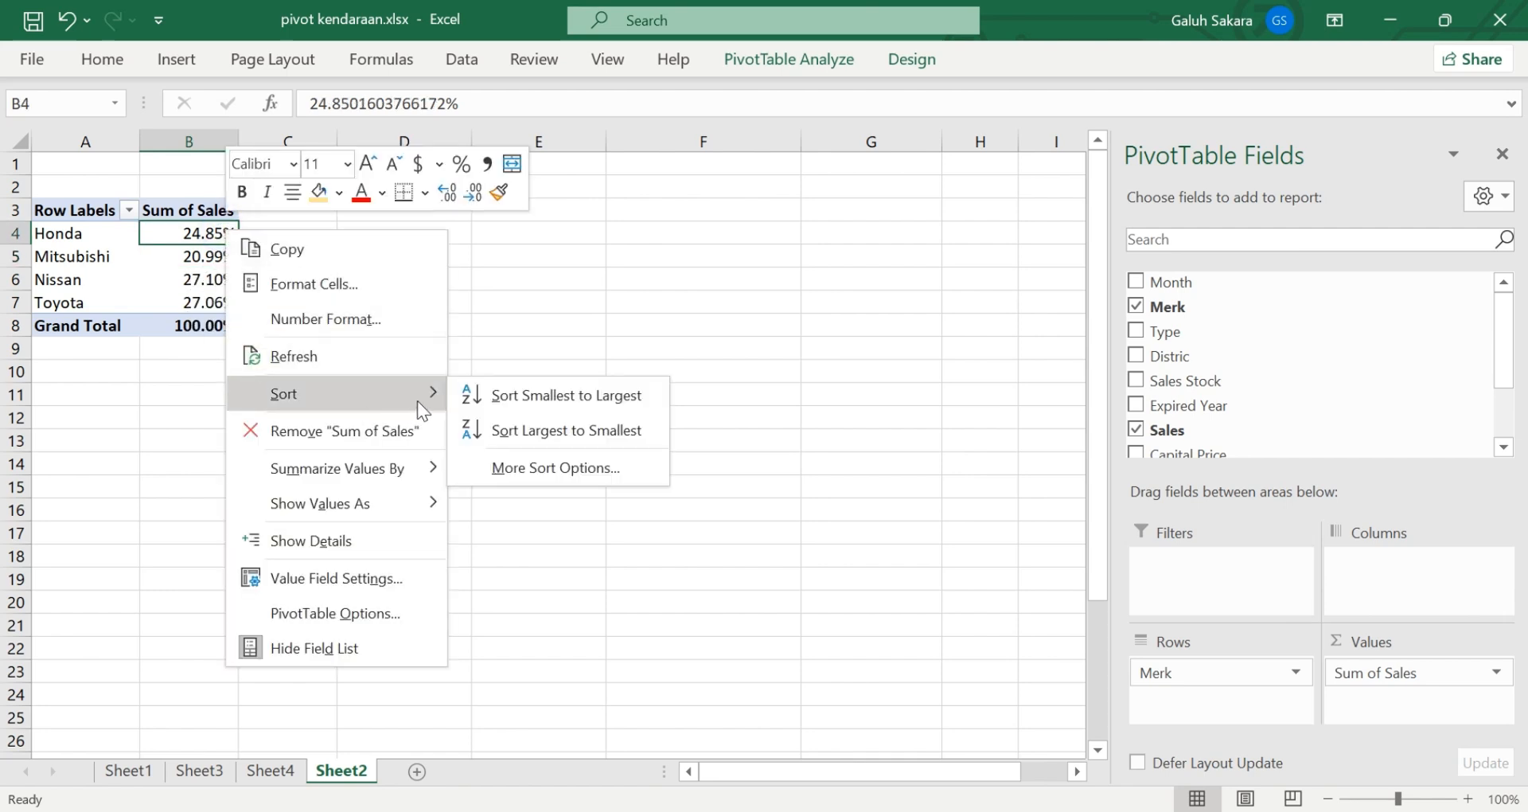
left_click(573, 430)
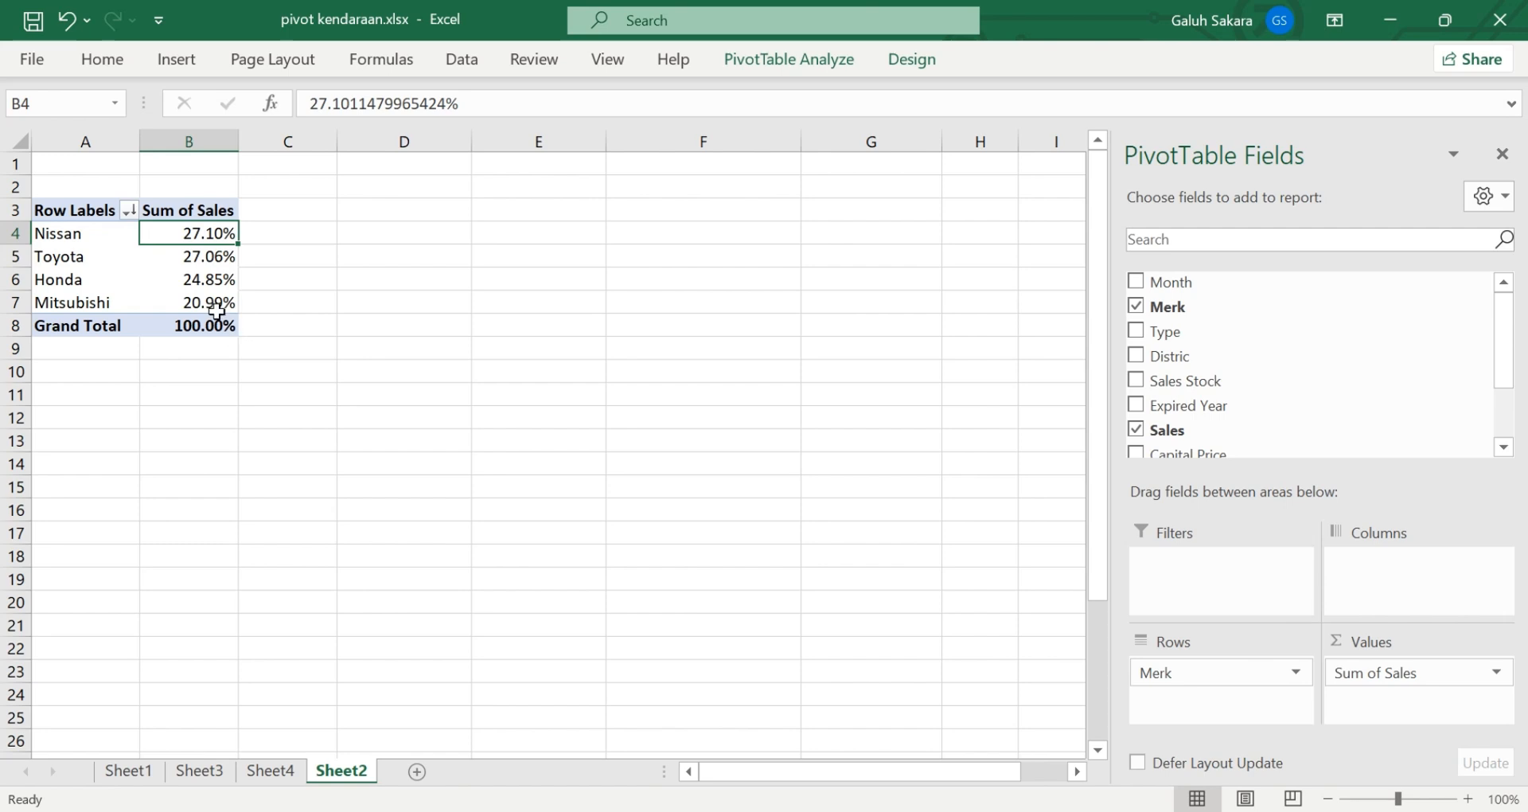
mouse_move(217, 231)
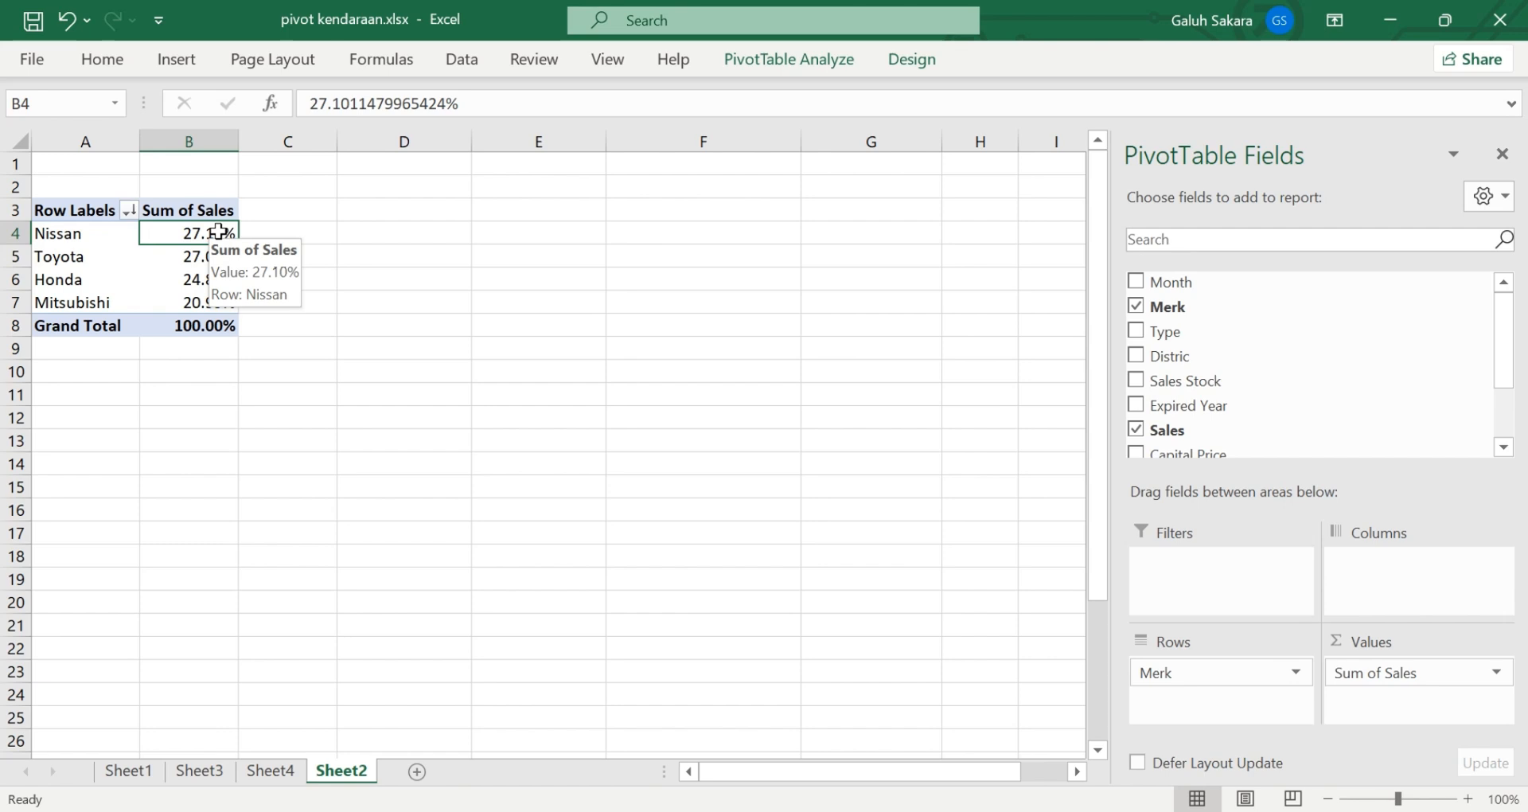
left_click_drag(217, 230, 196, 300)
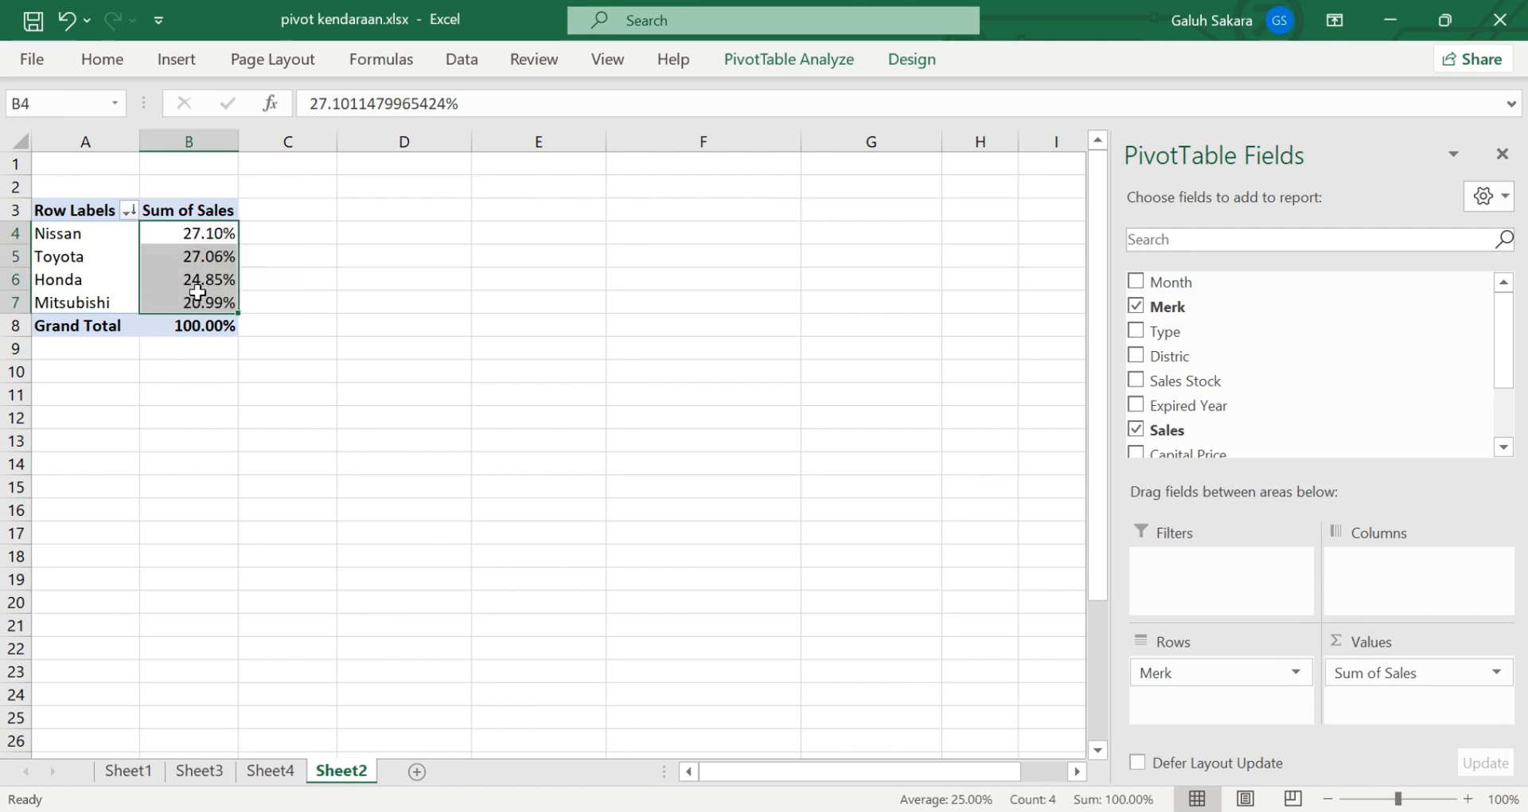
right_click(201, 230)
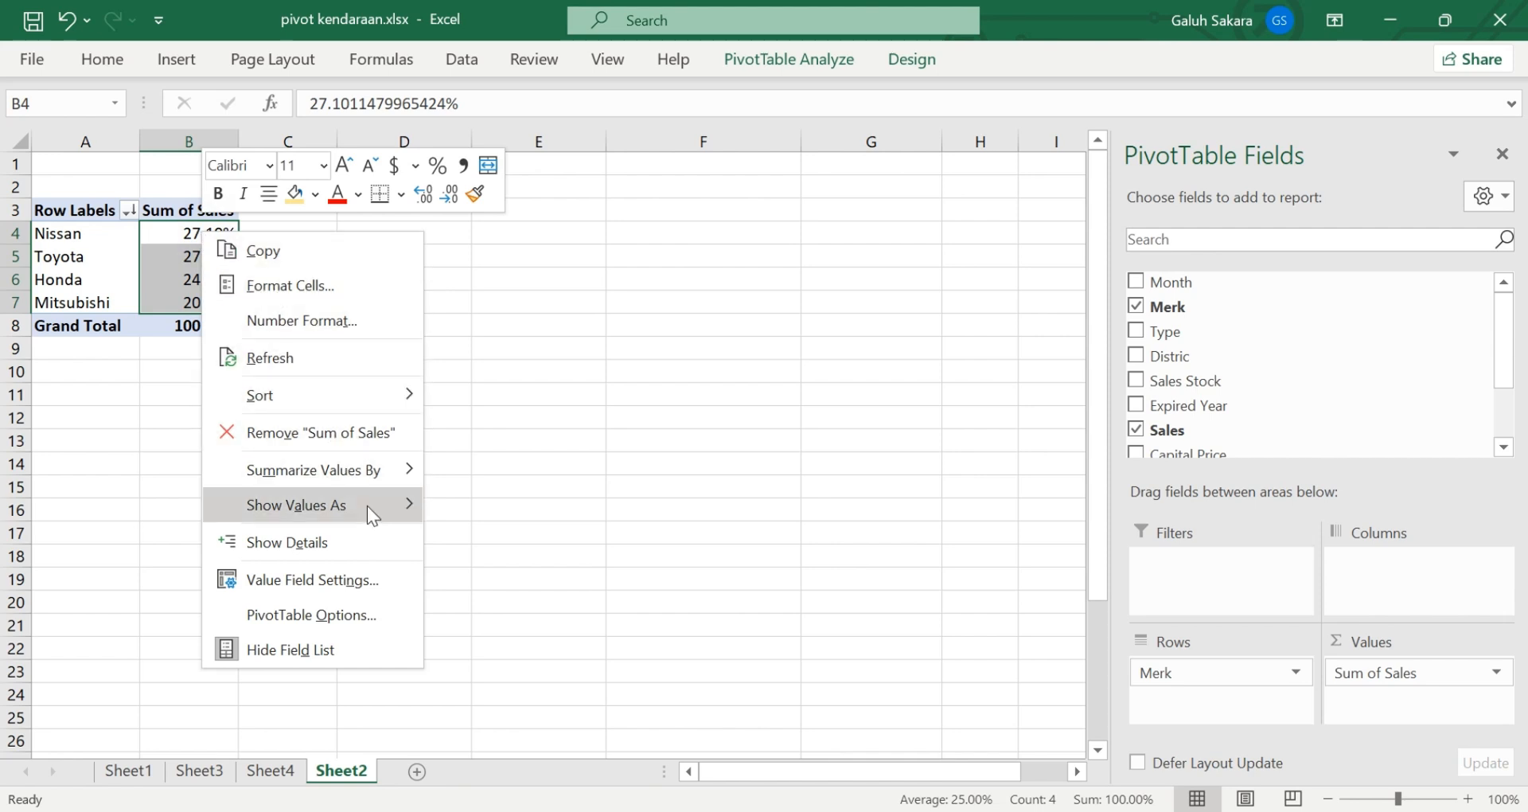
mouse_move(406, 487)
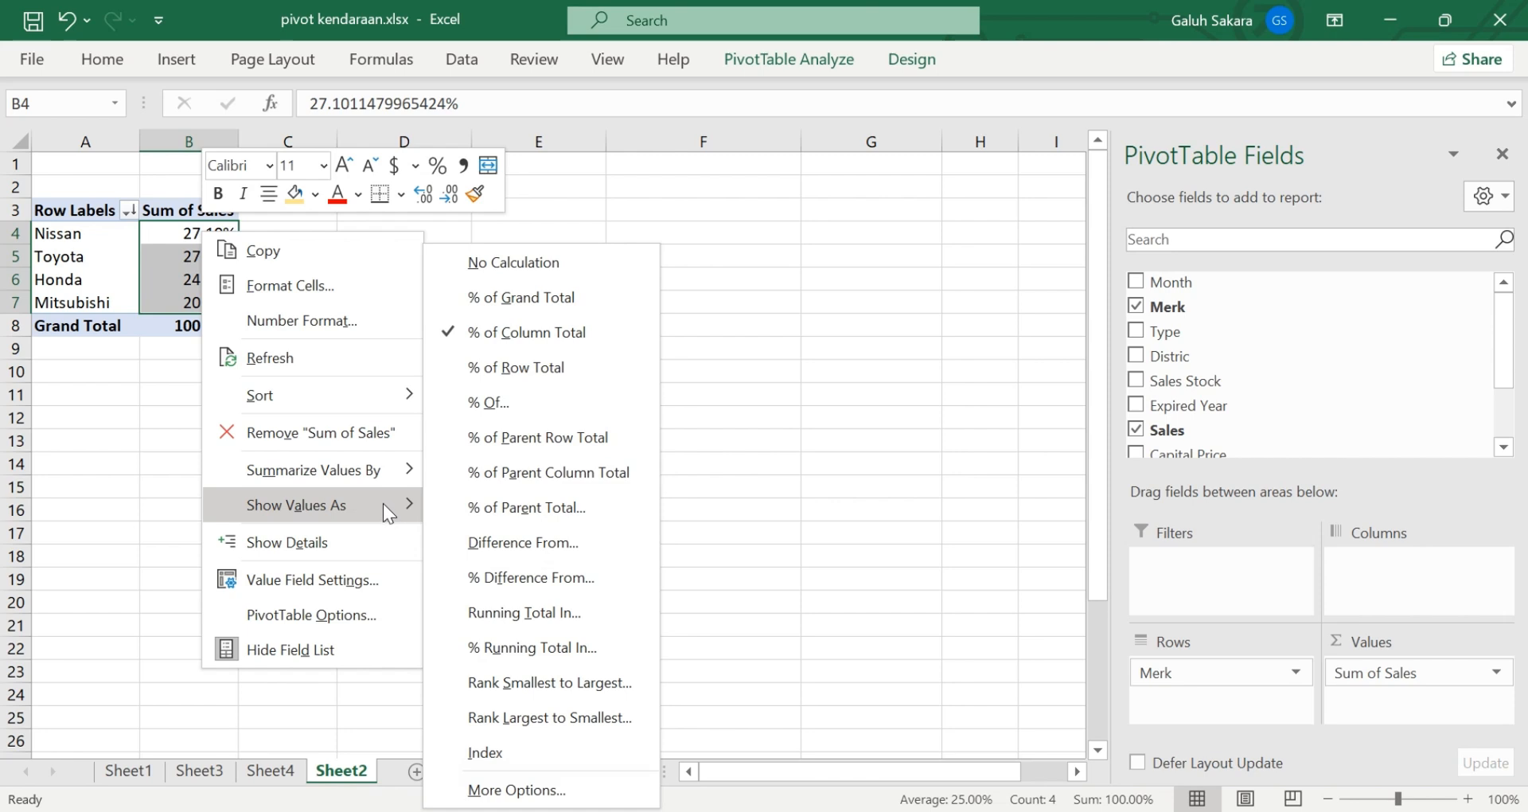
mouse_move(378, 394)
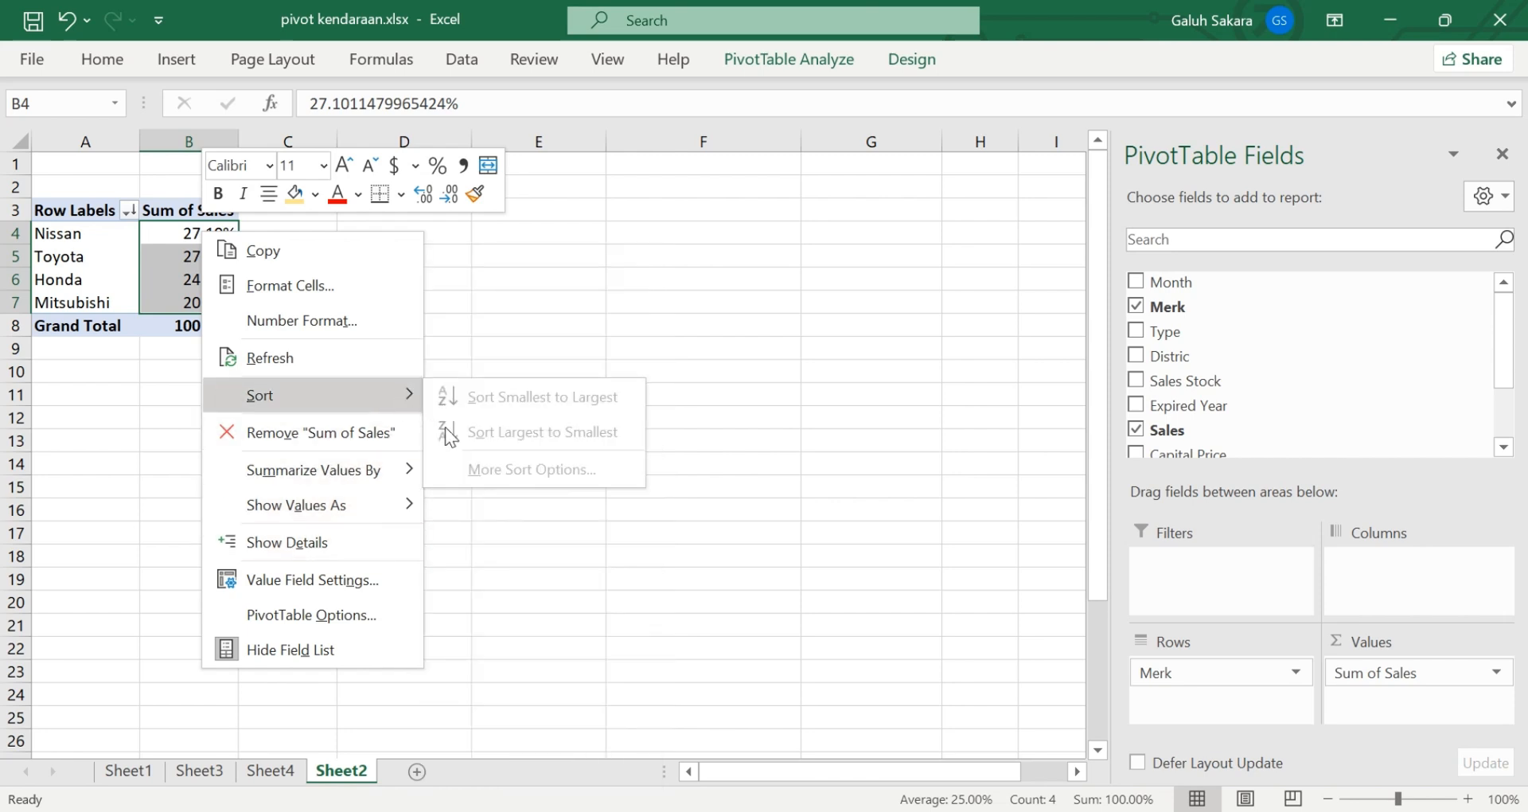
left_click(549, 218)
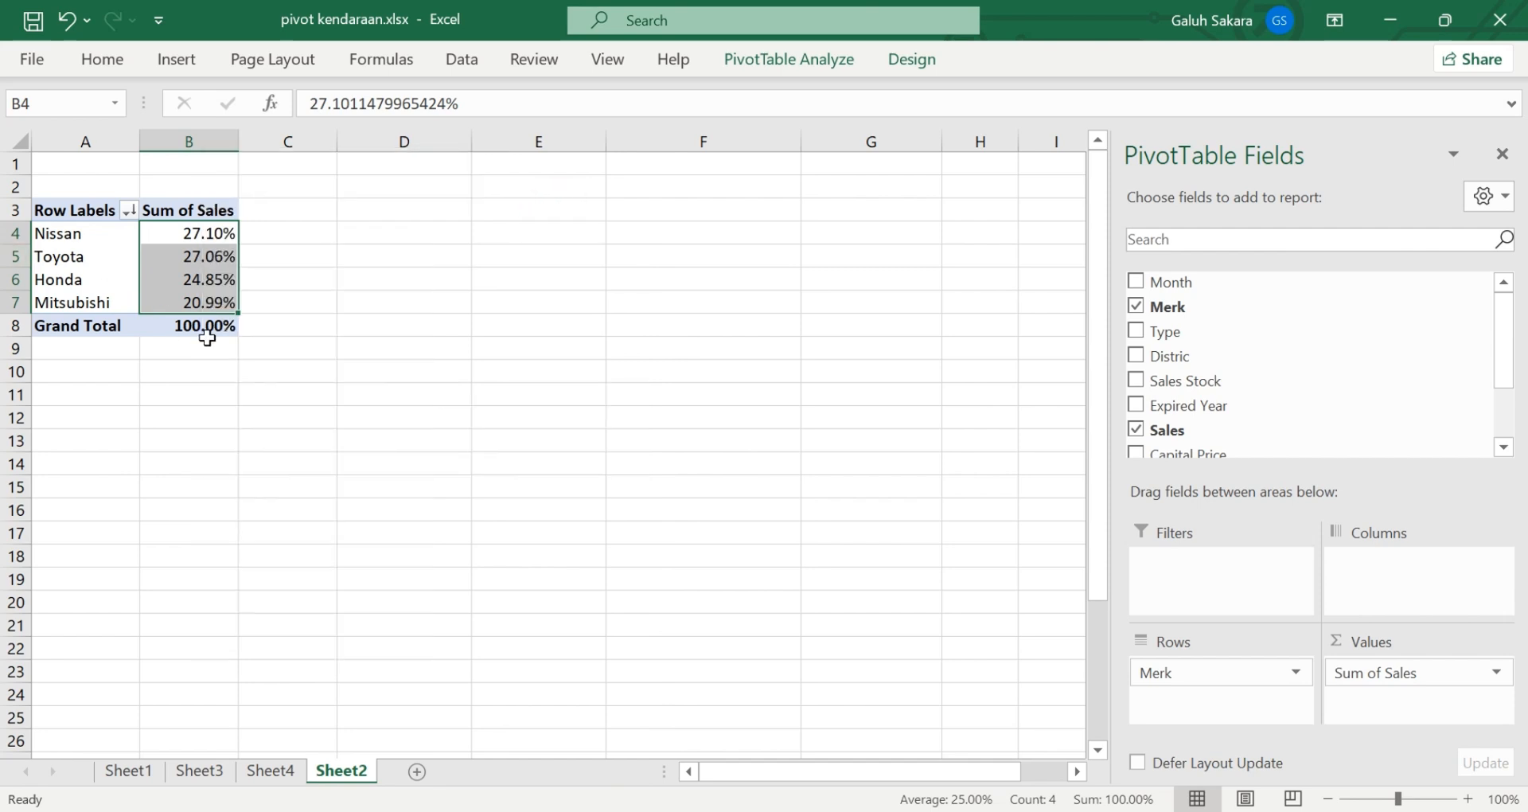
left_click(290, 375)
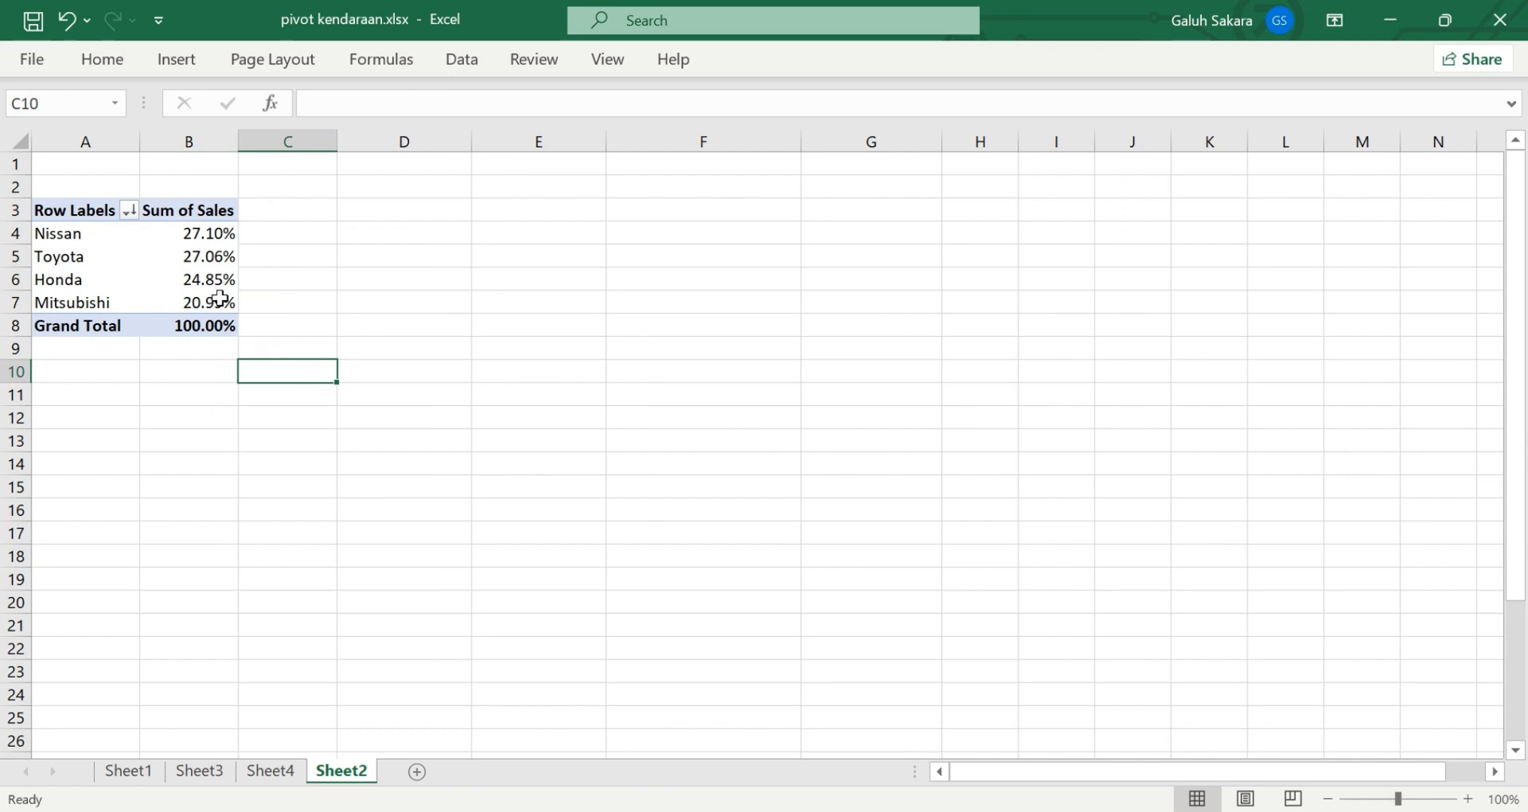
Undo the largest-to-smallest sort of the Merk sales percentages
left_click(217, 235)
left_click(398, 393)
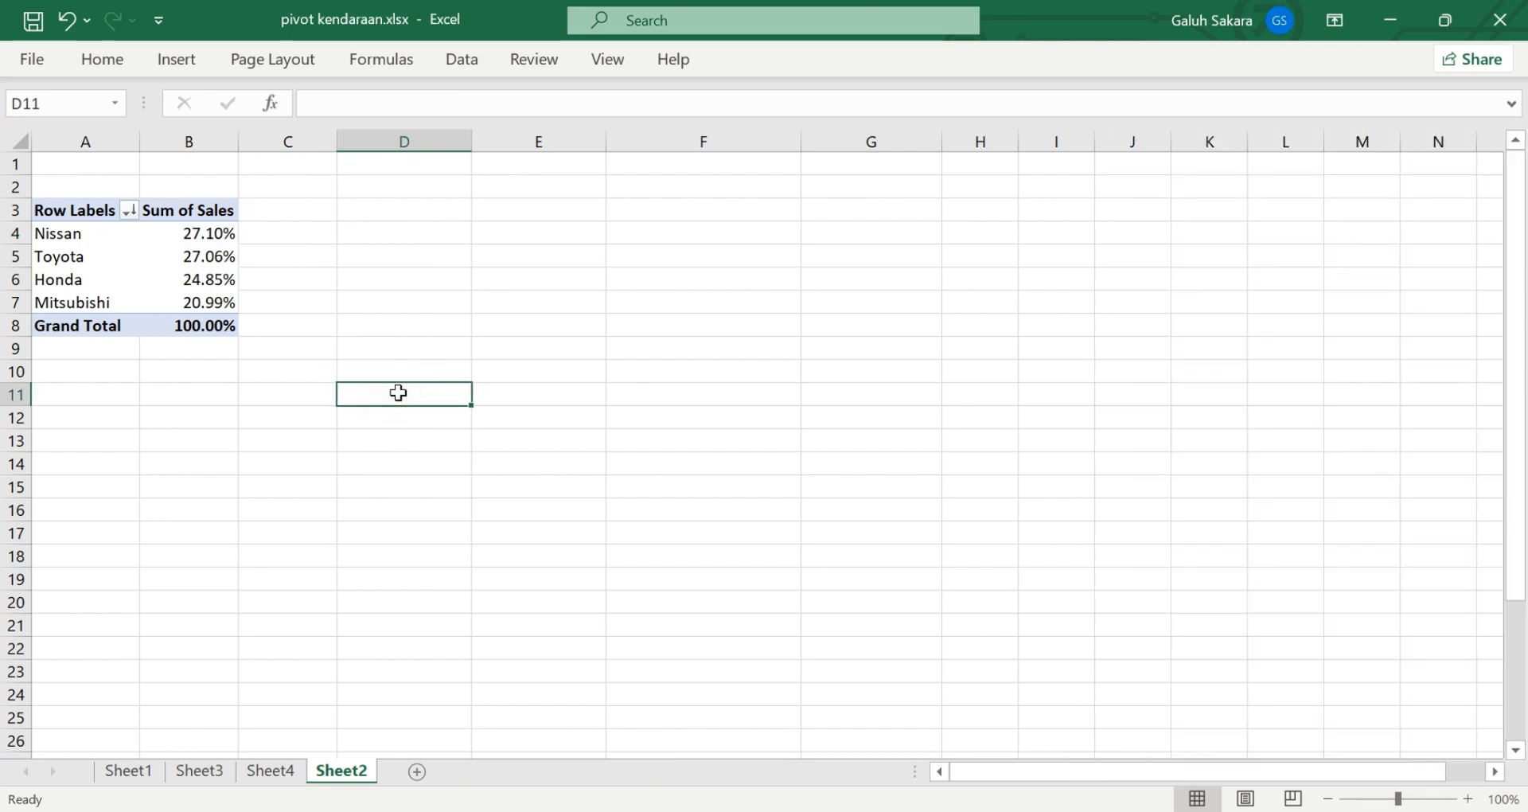
key("ctrl+z")
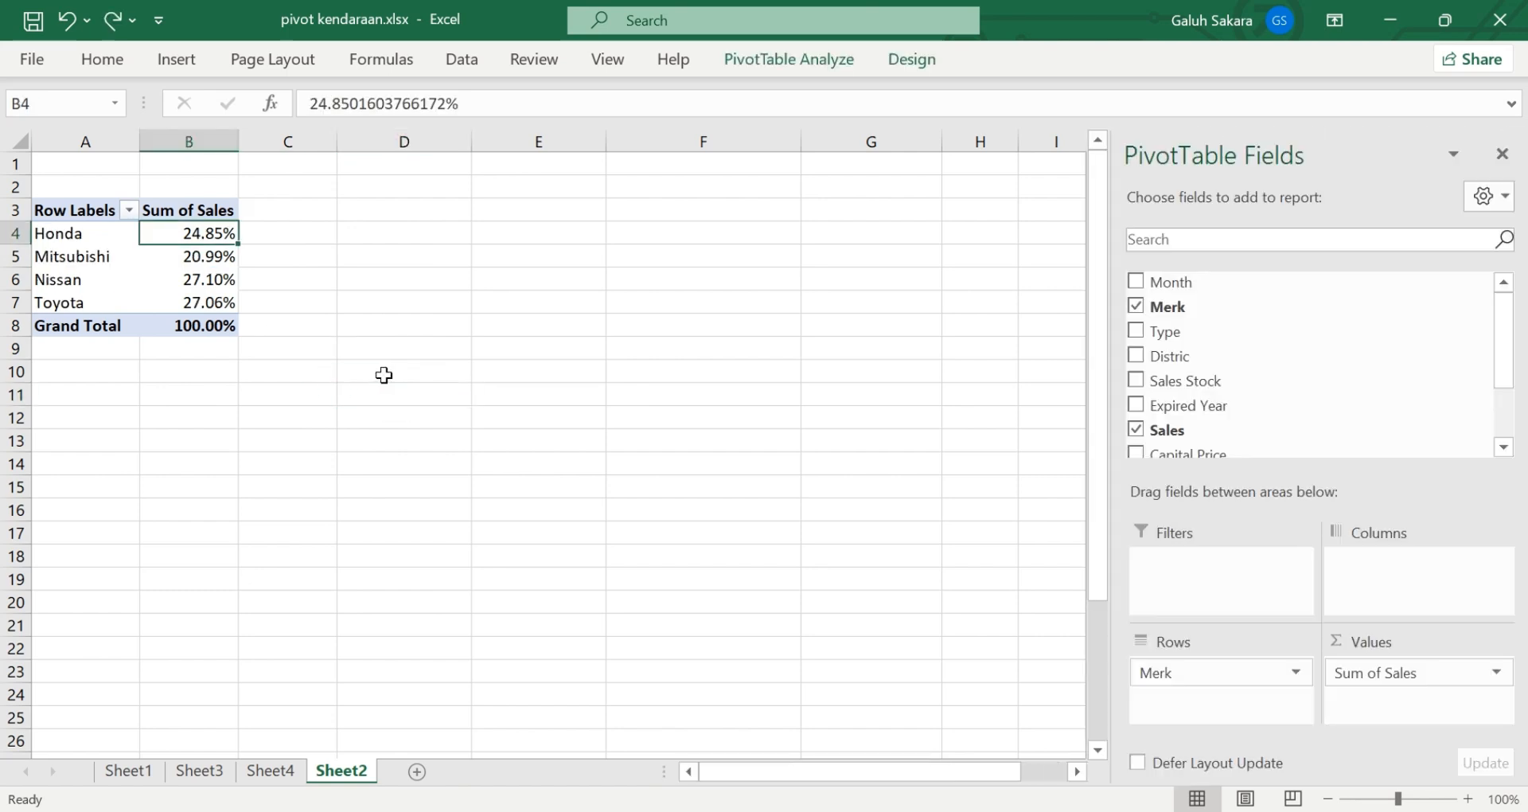
left_click(253, 433)
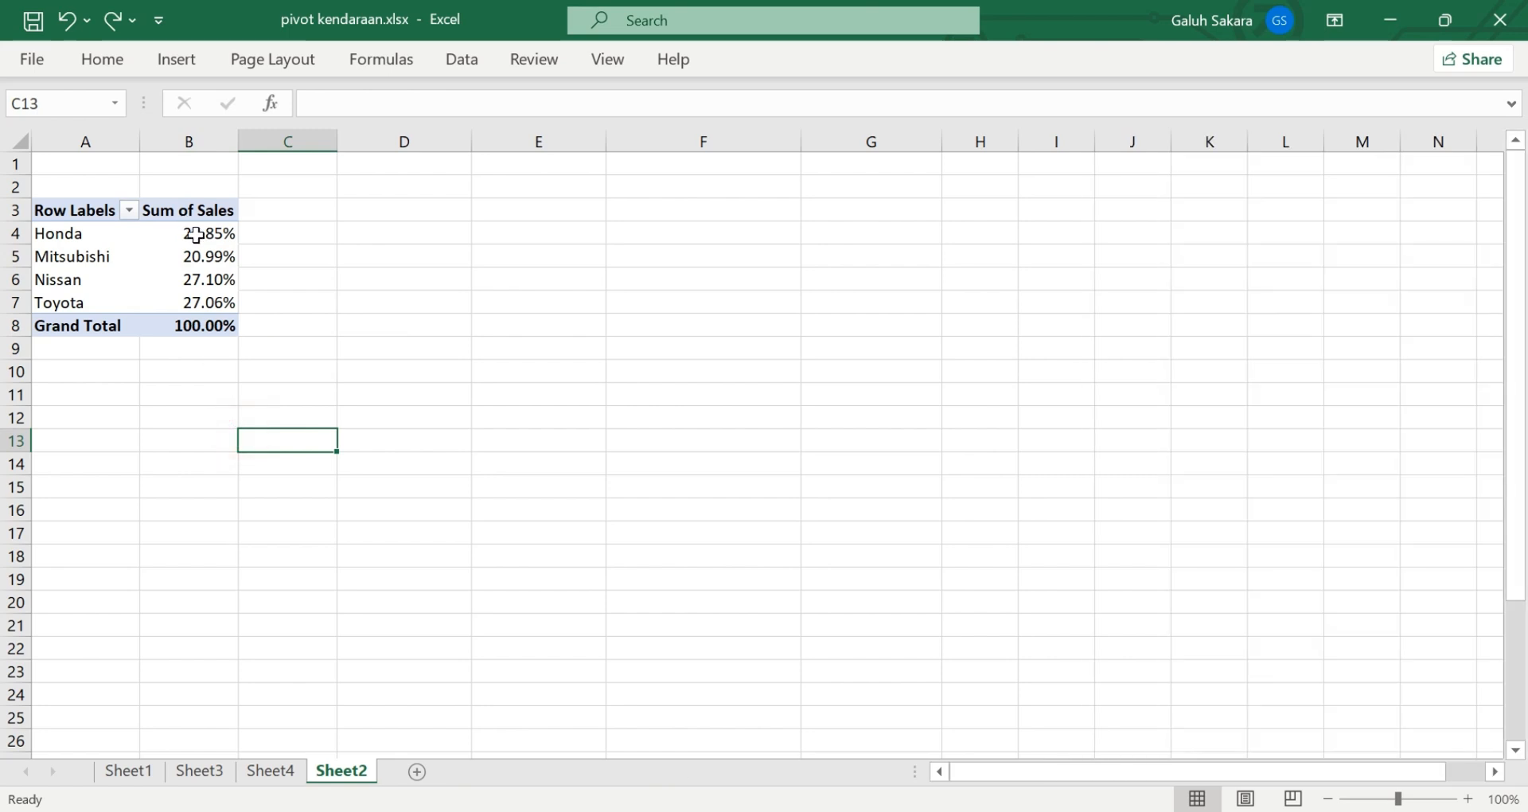
left_click(208, 279)
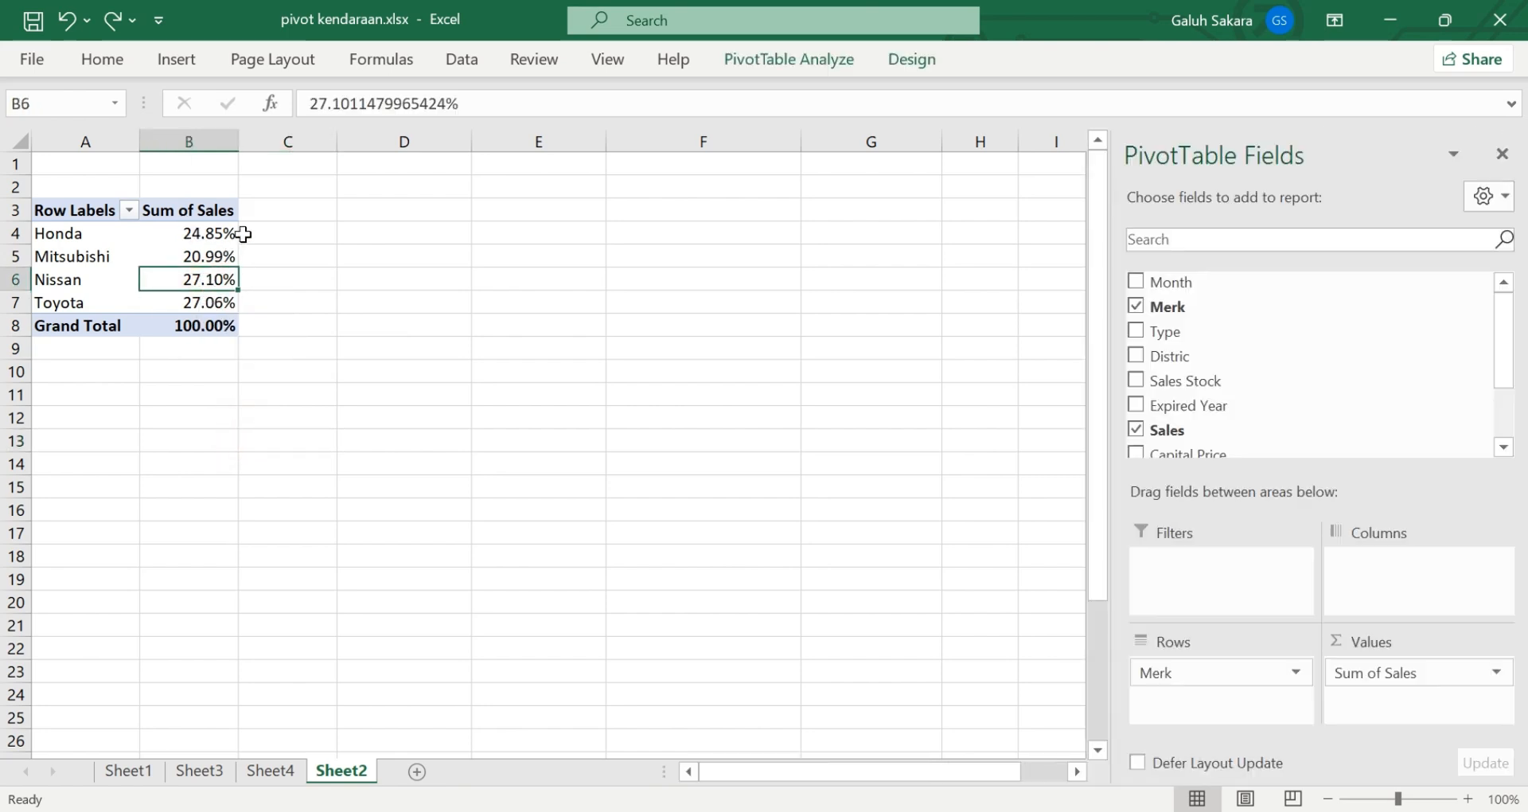
Insert a Pie PivotChart based on the Merk sales percentages
left_click(191, 234)
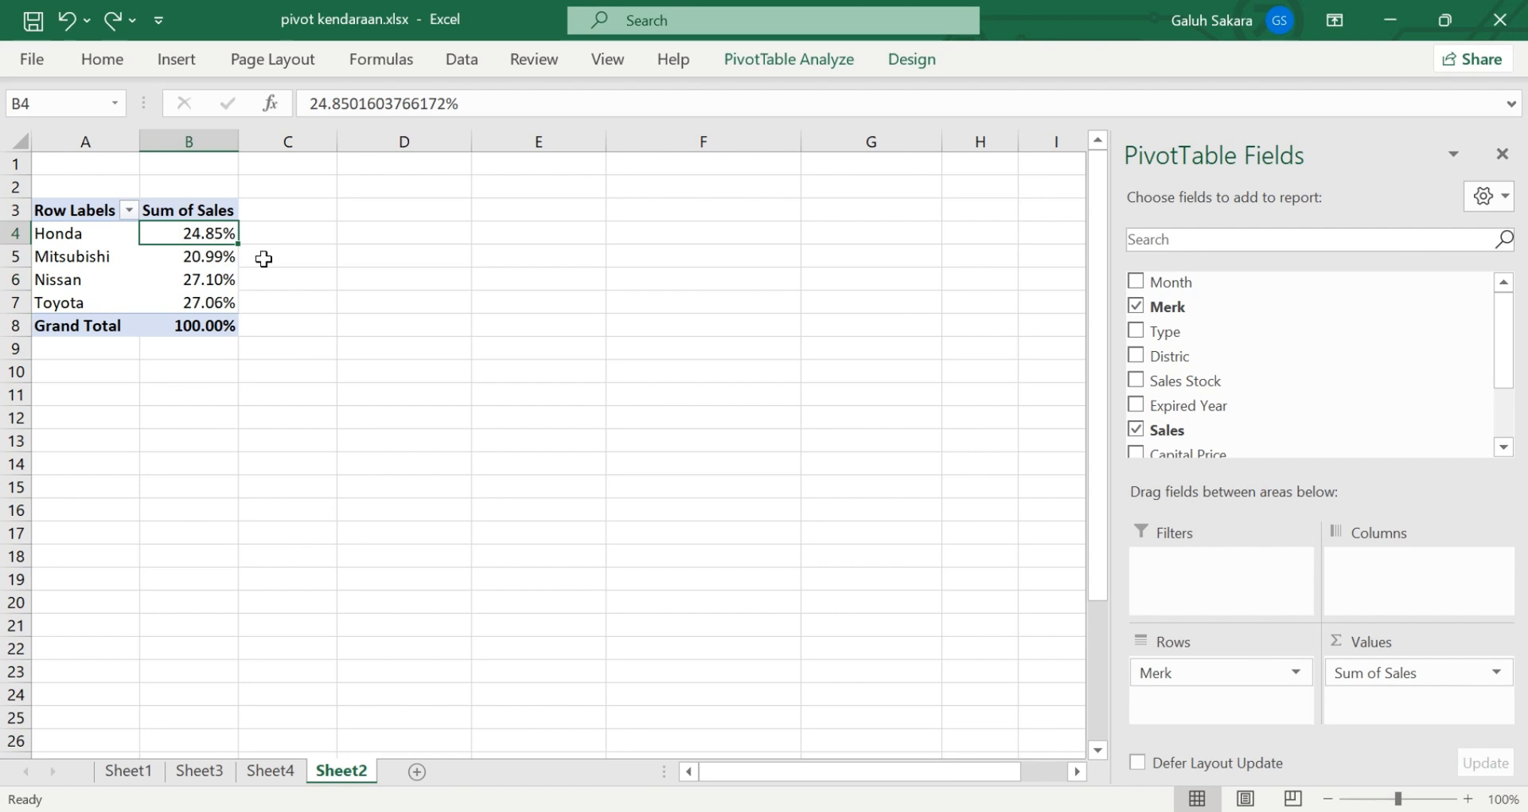
mouse_move(197, 230)
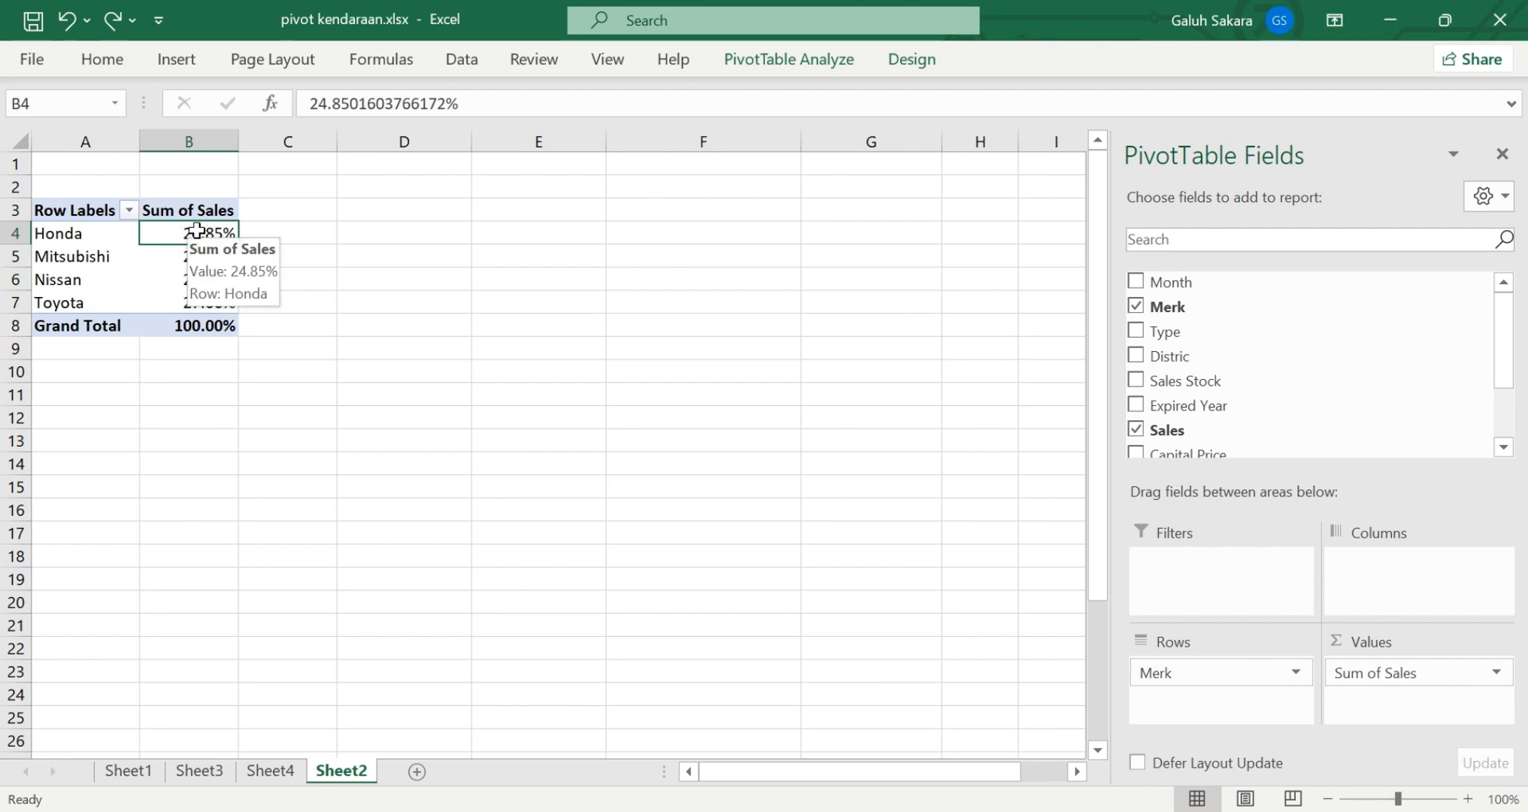
left_click(778, 64)
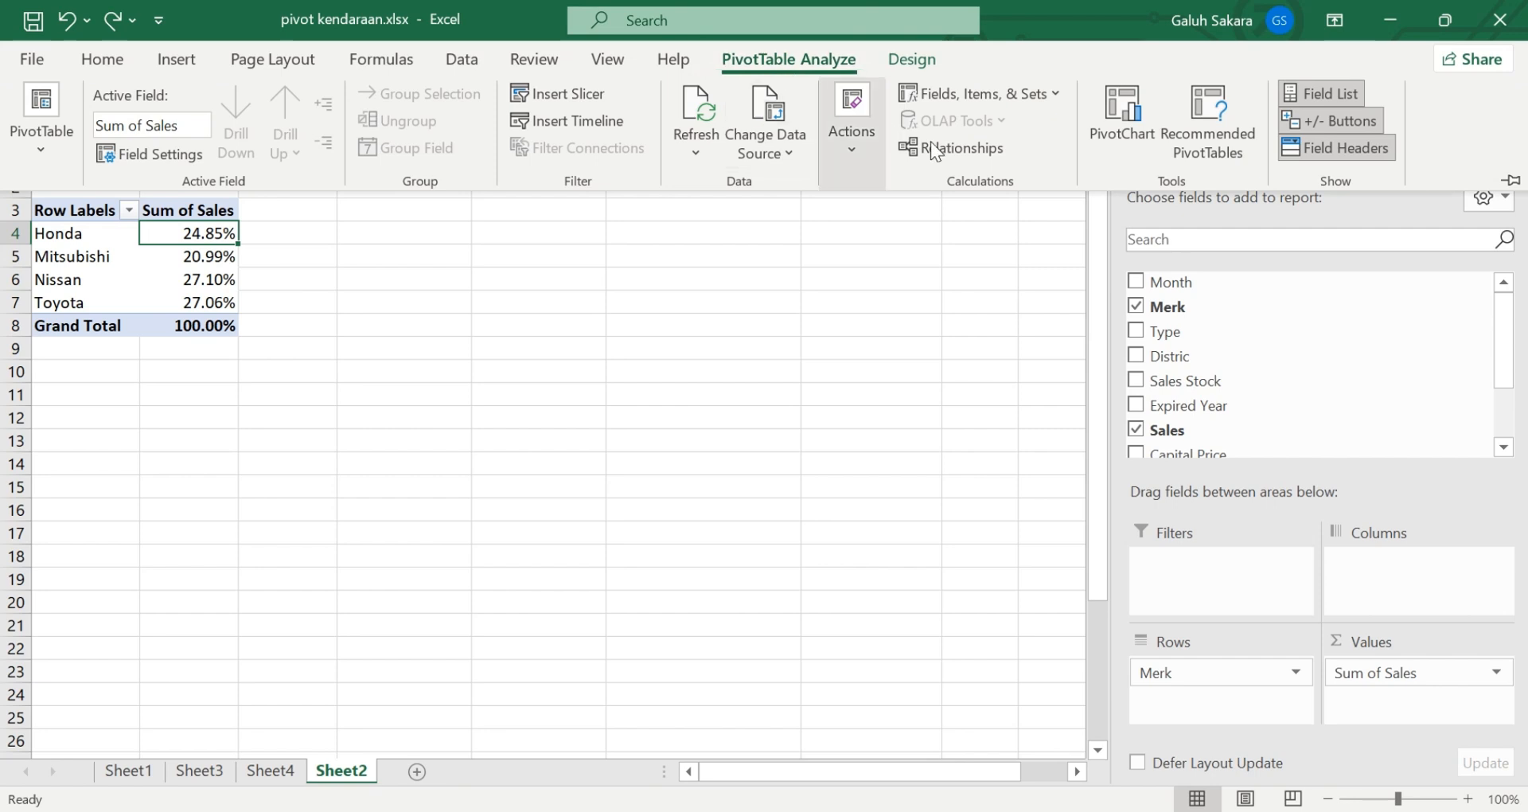
left_click(1128, 109)
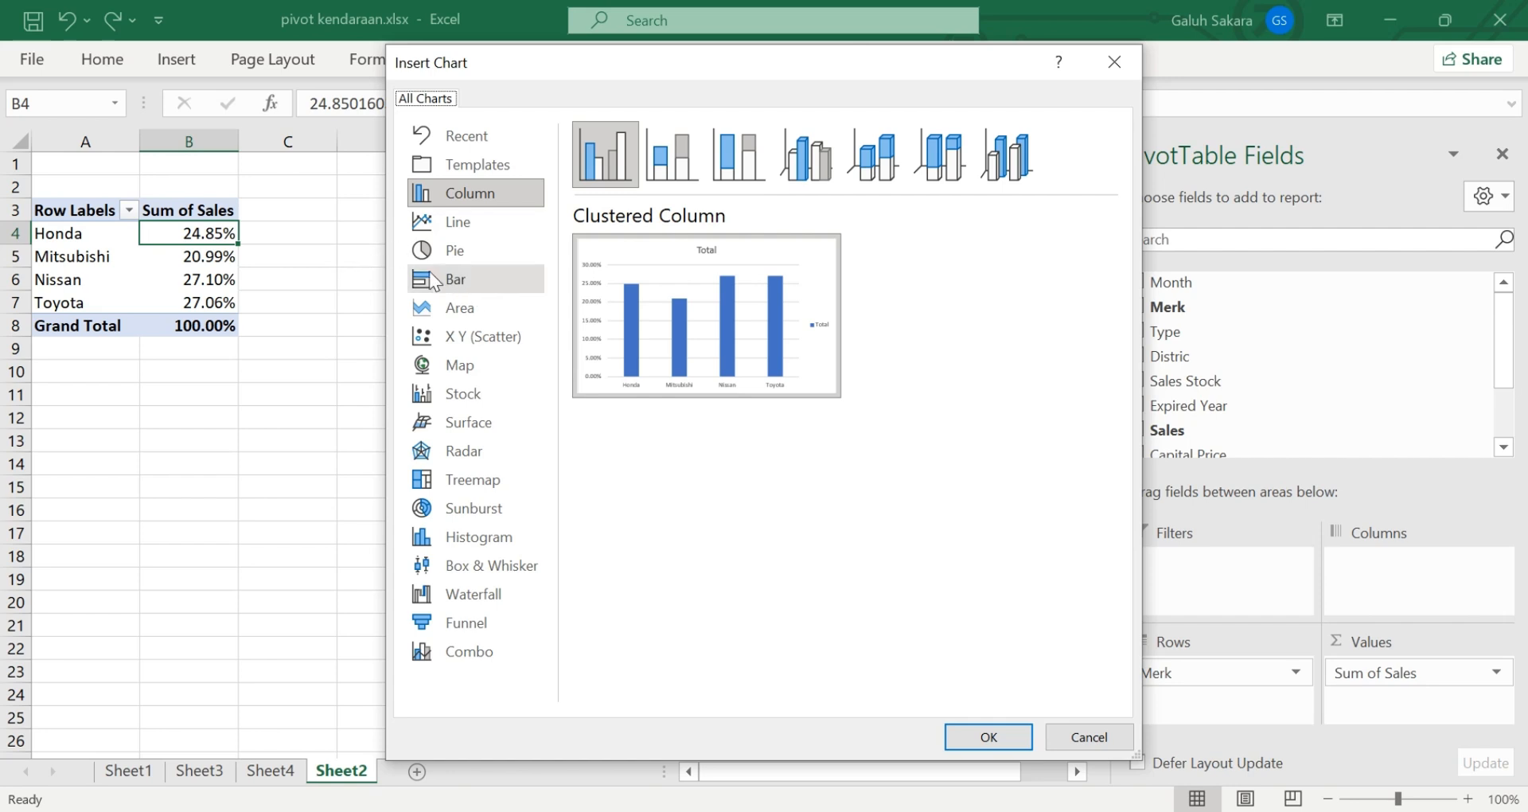
left_click(466, 250)
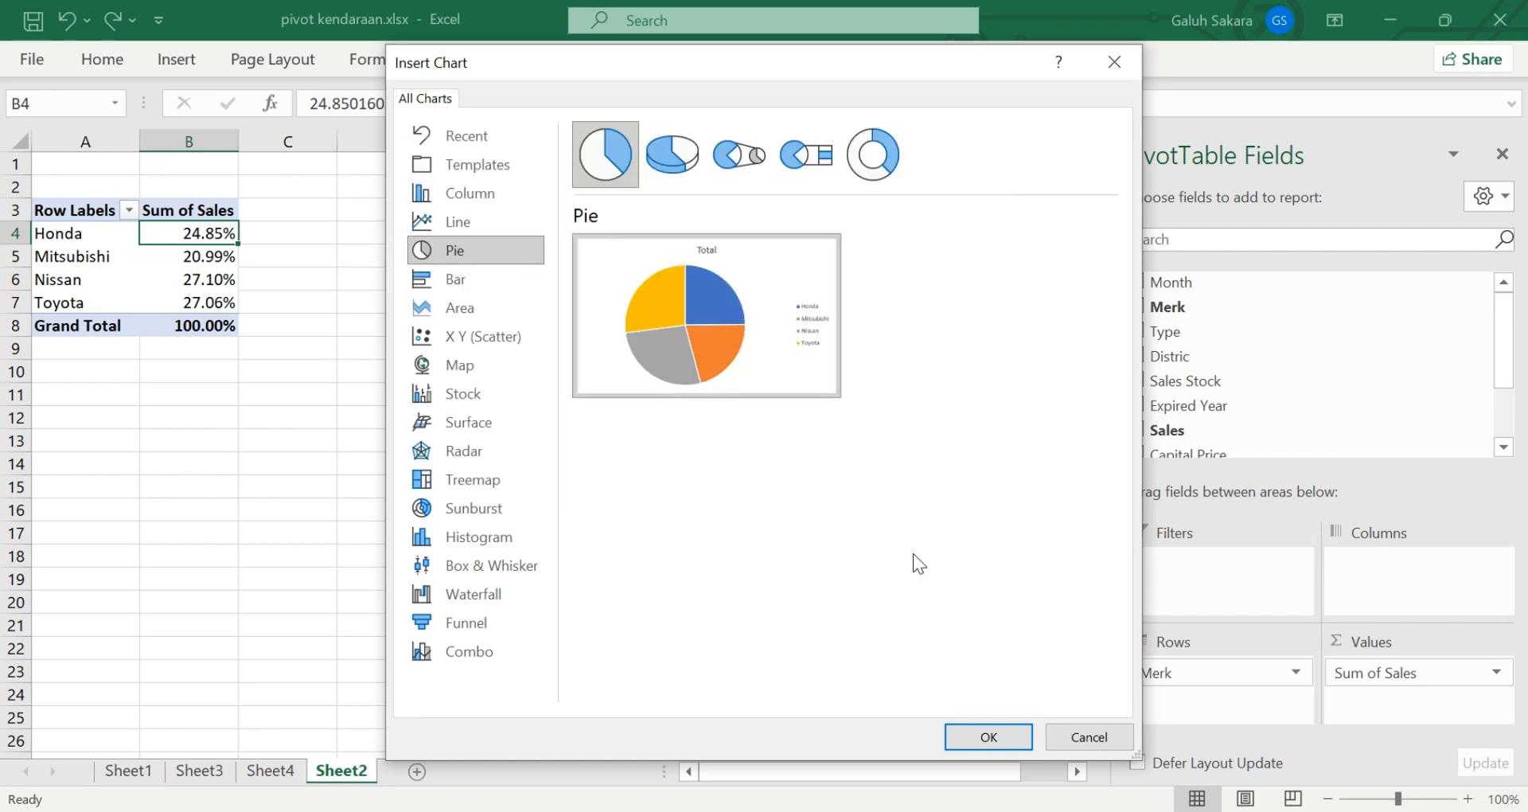
left_click(989, 725)
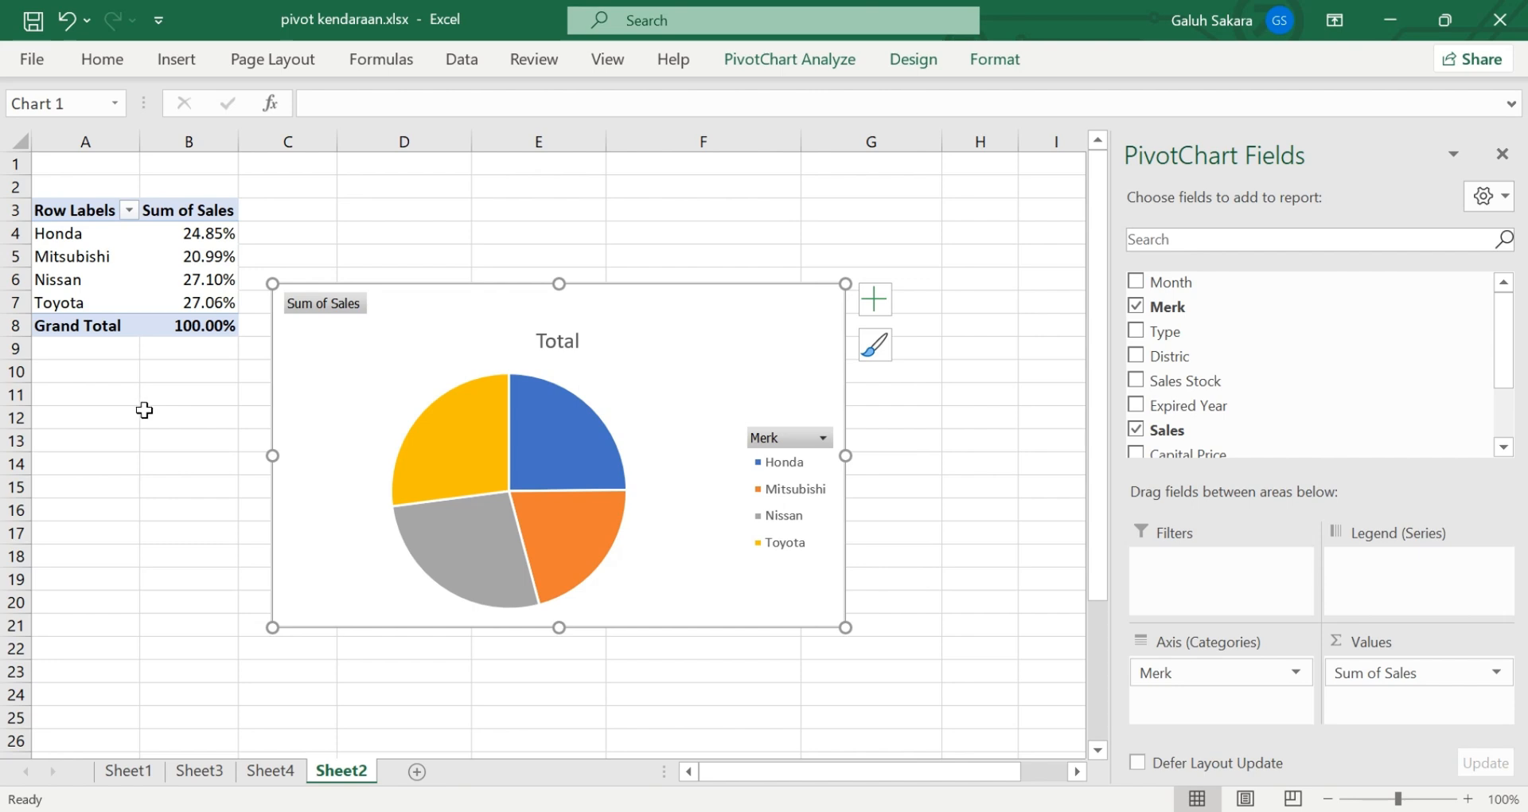
Filter the pie chart's Merk field to show only Honda
left_click(346, 302)
left_click(805, 440)
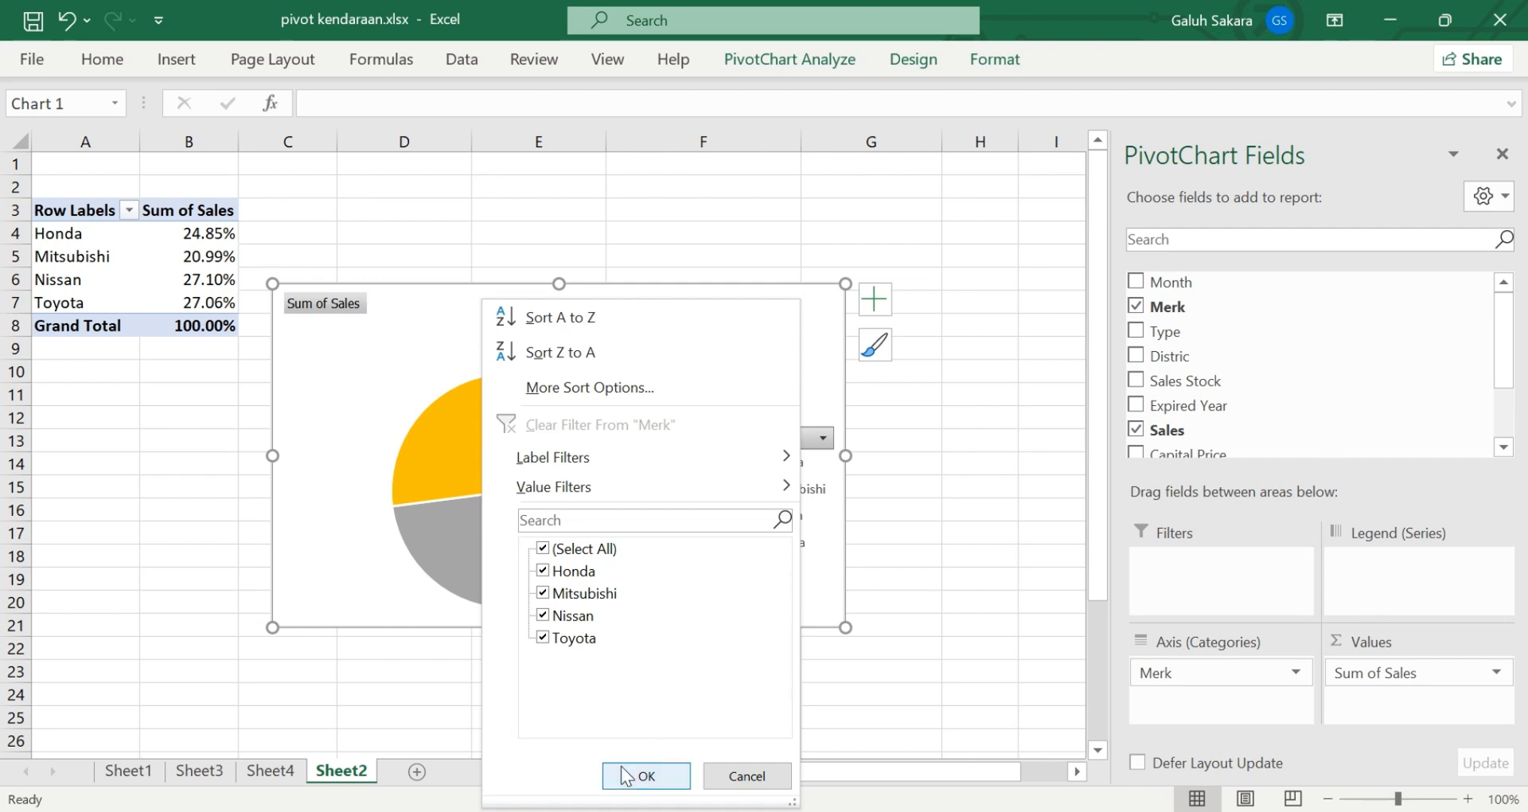
left_click(646, 775)
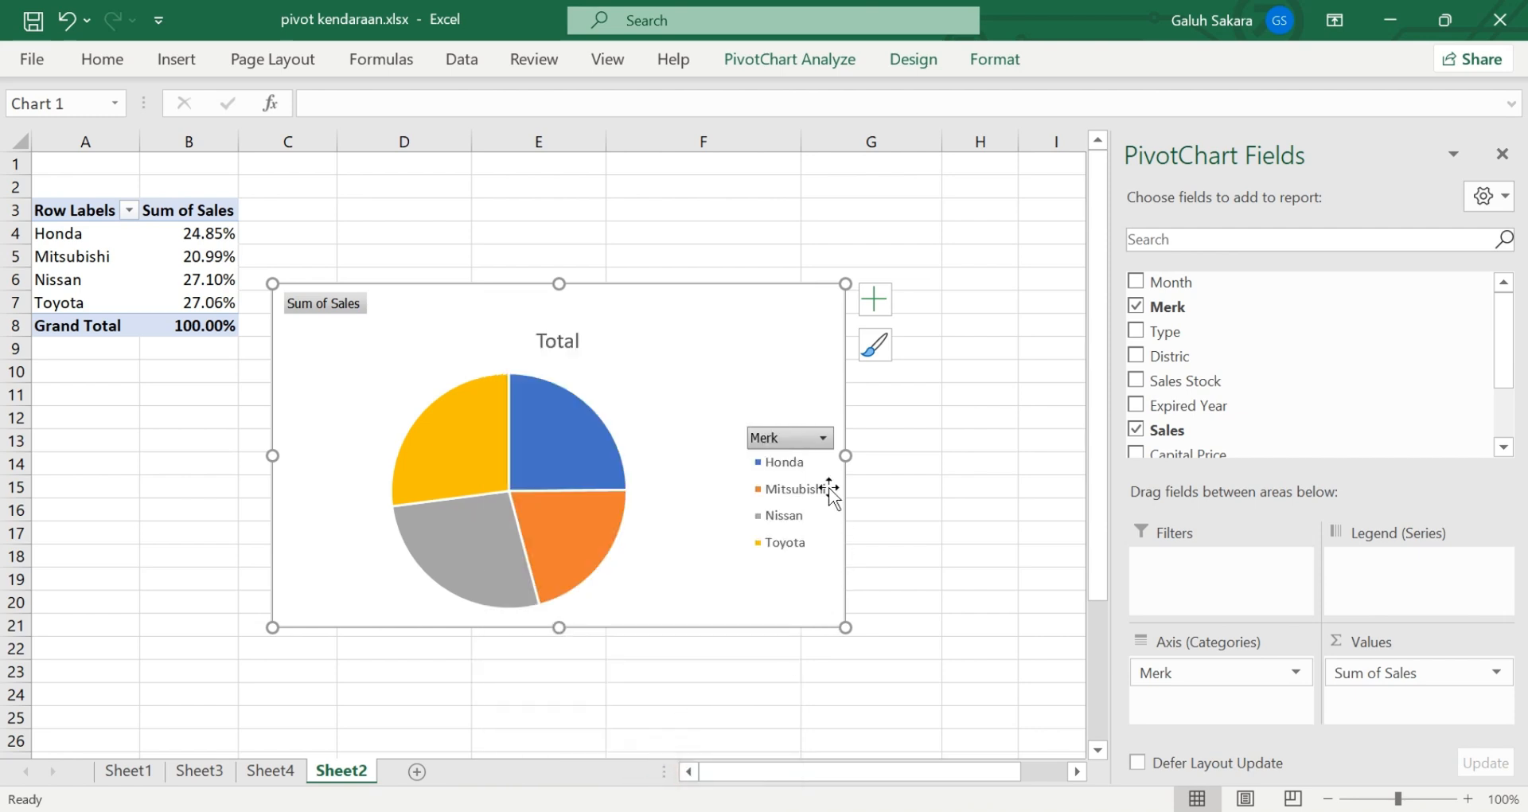
left_click(820, 437)
left_click(570, 550)
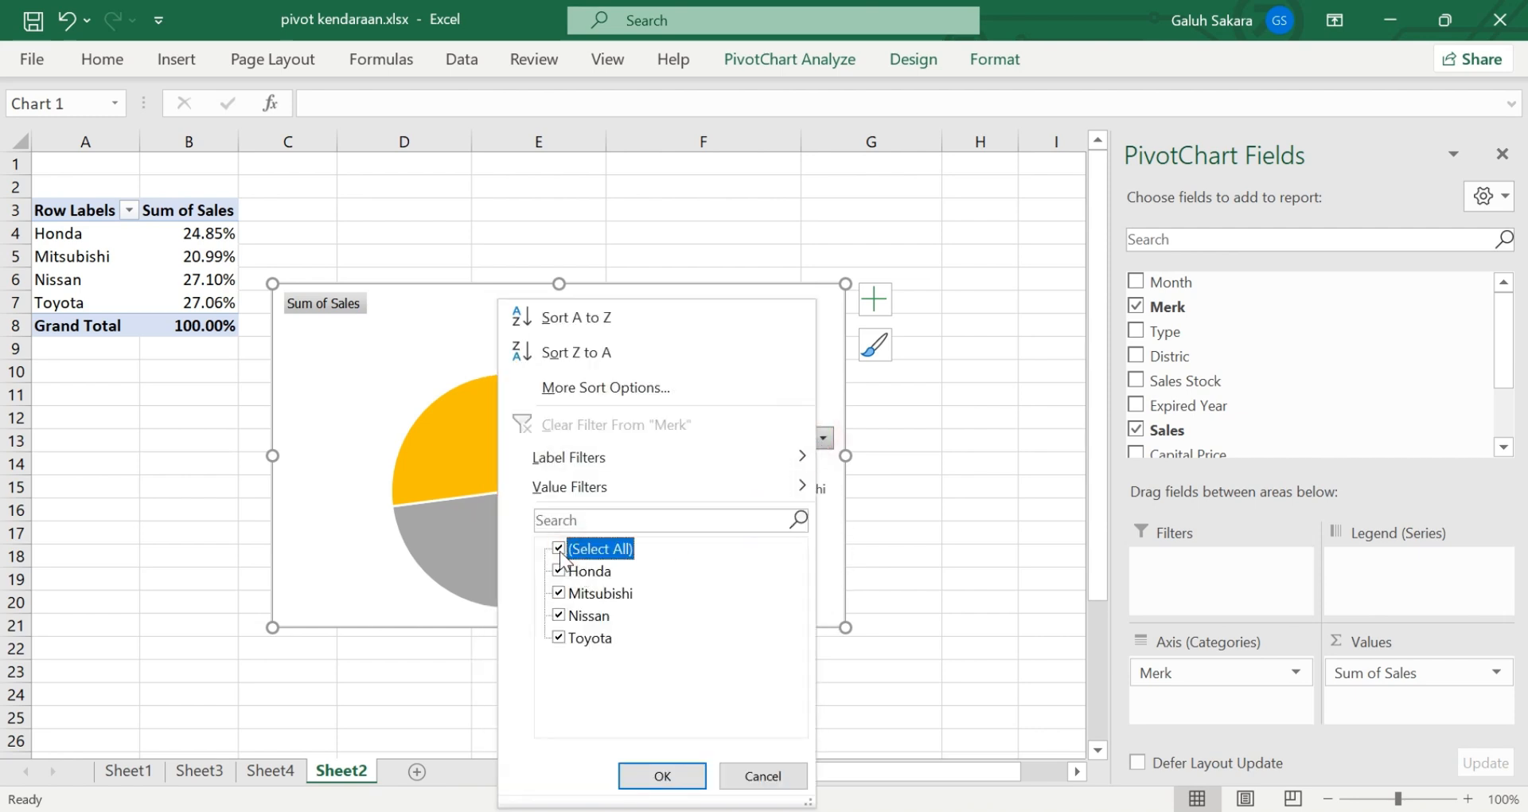
left_click(558, 572)
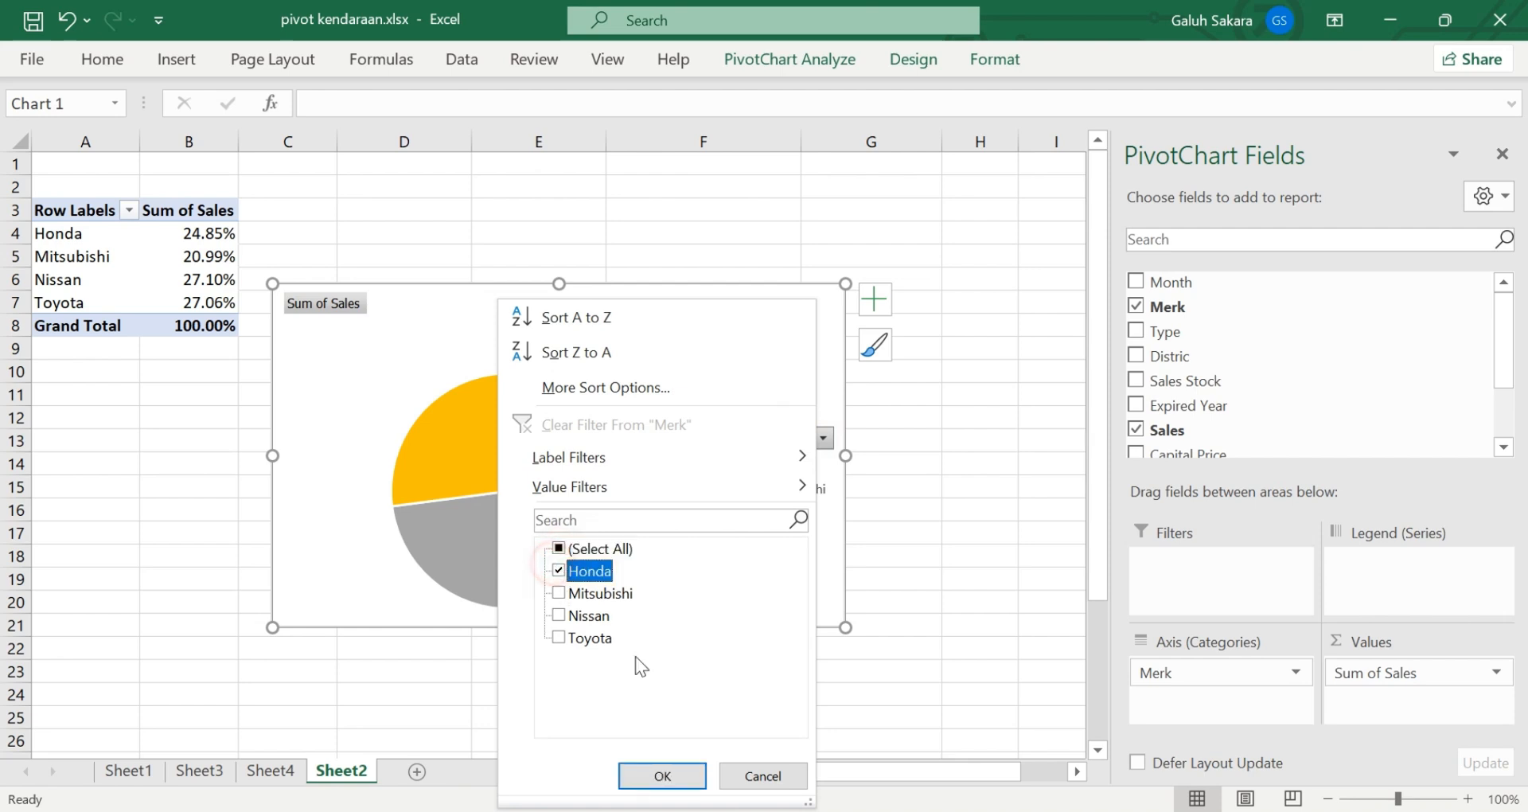
left_click(683, 776)
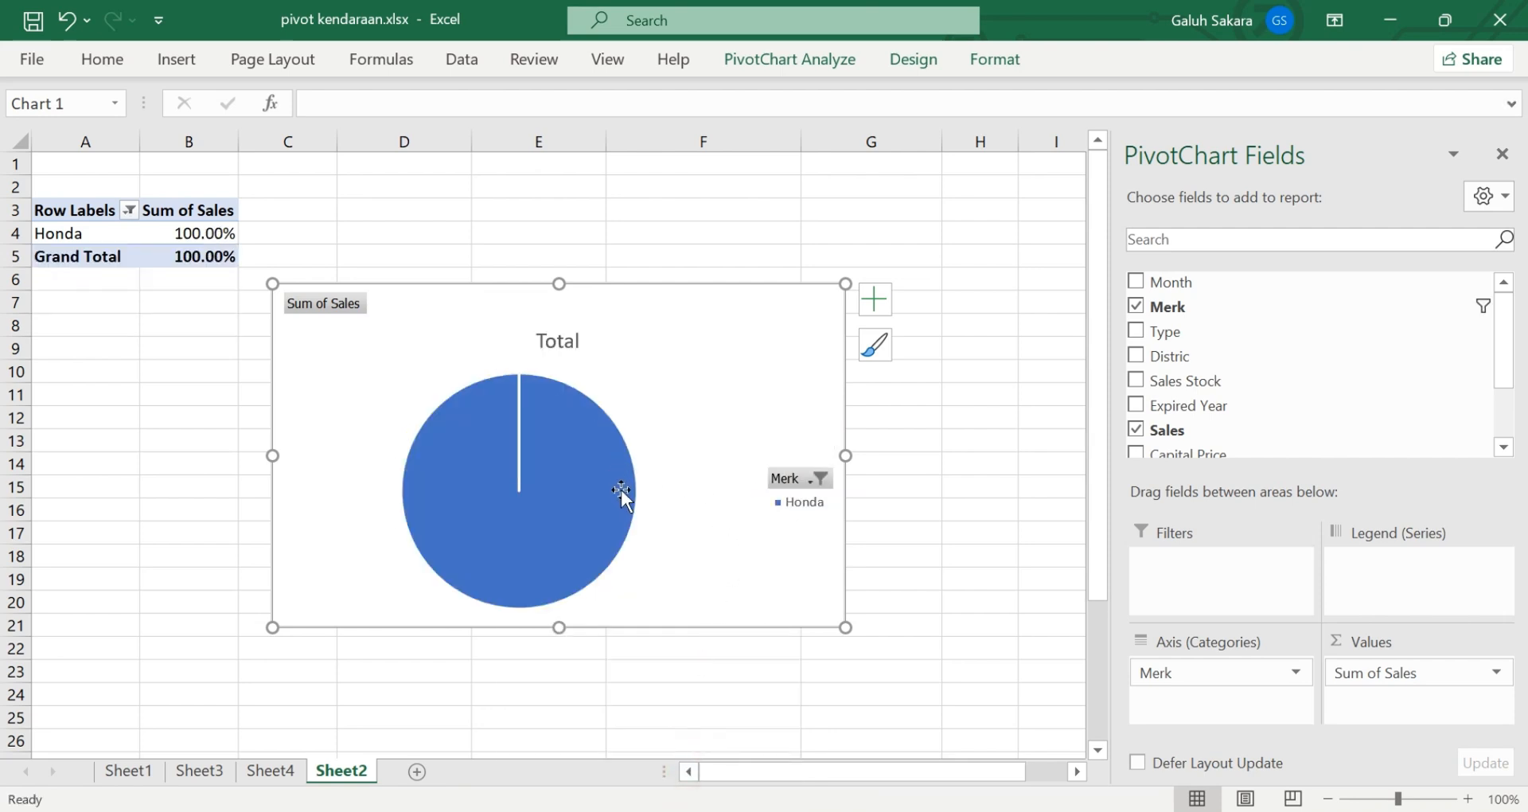
Add Nissan to the chart's Merk filter alongside Honda
left_click(811, 478)
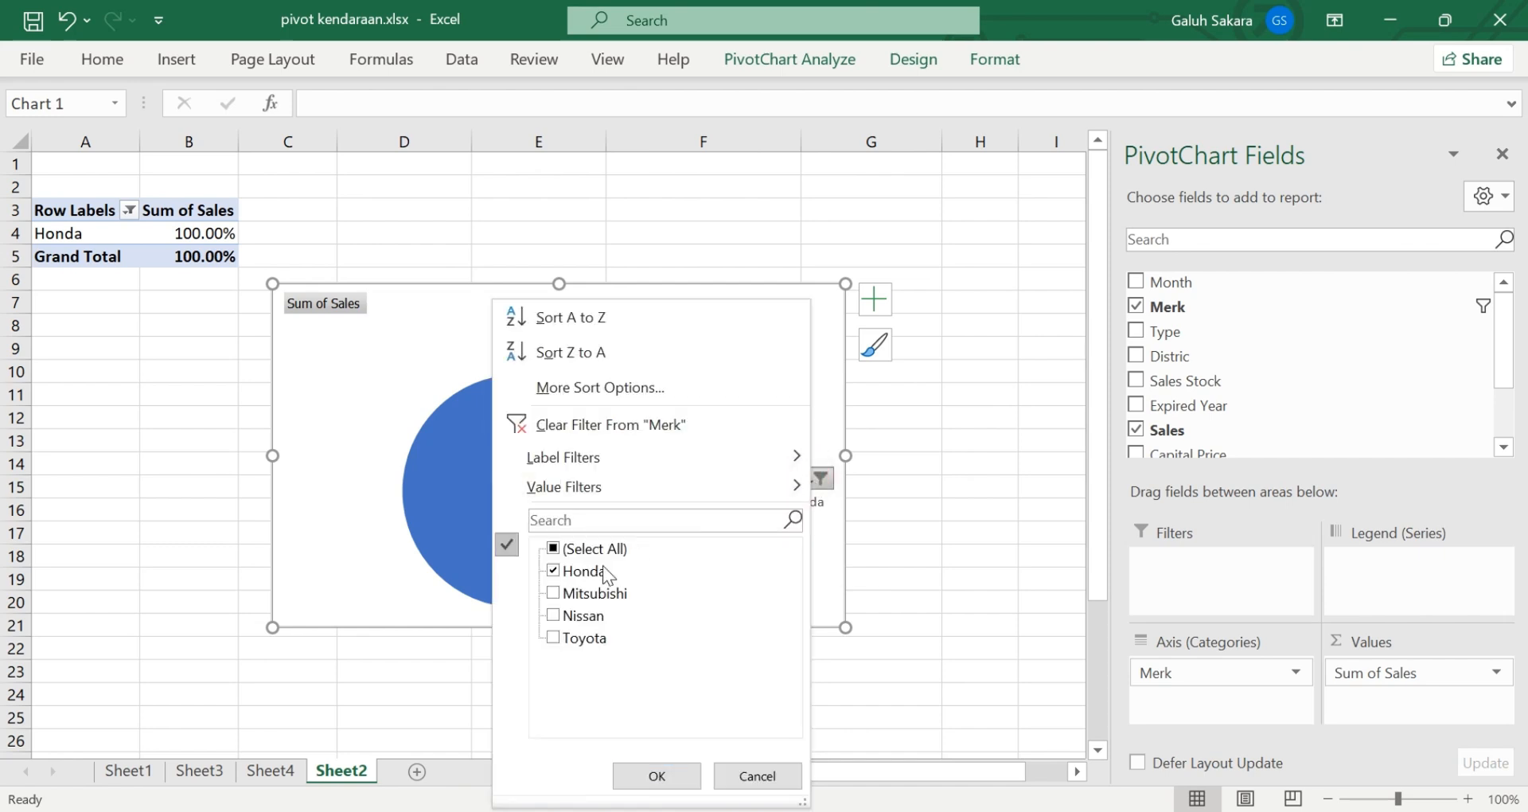
left_click(554, 615)
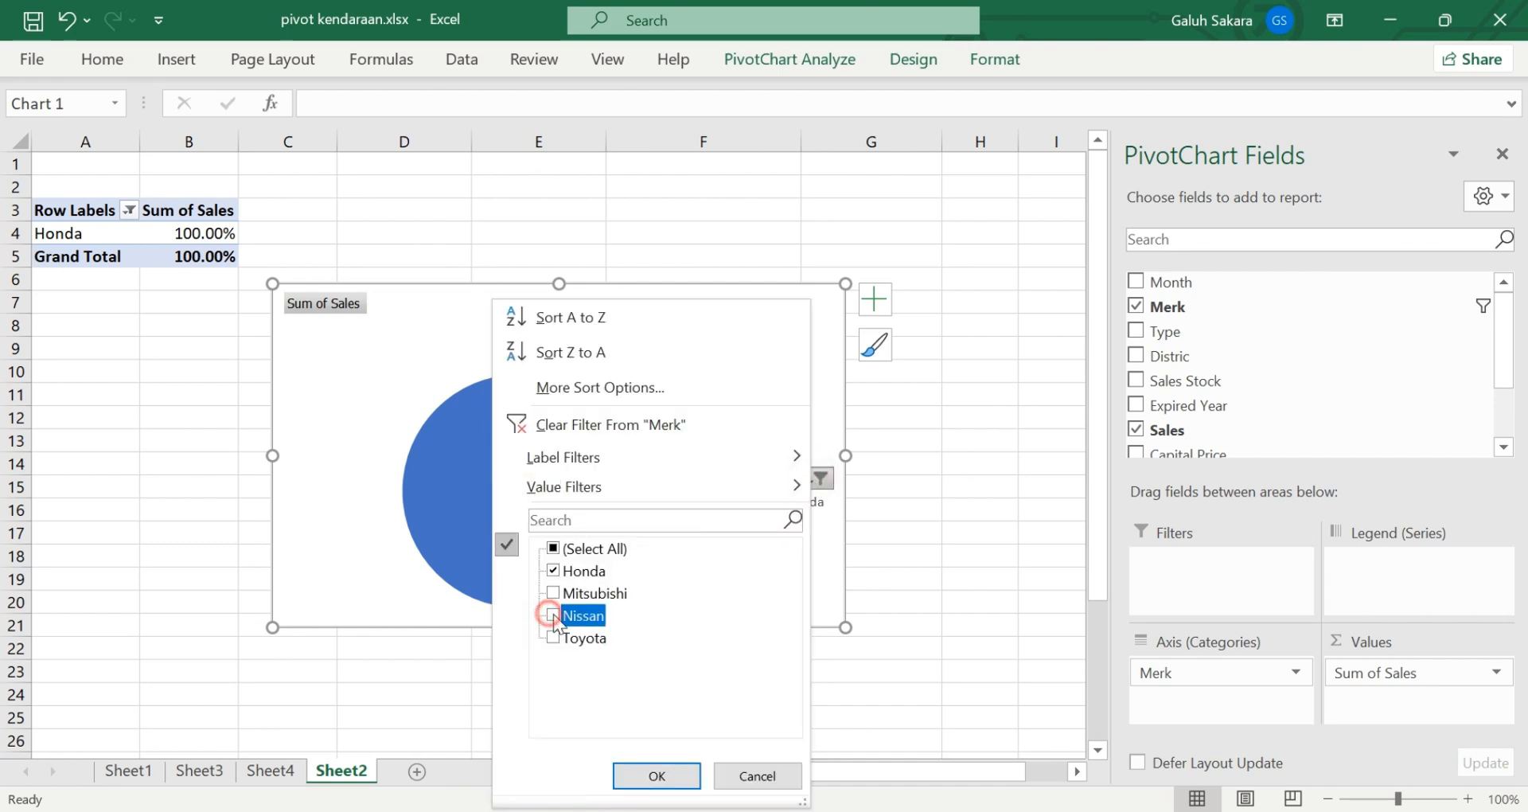
left_click(656, 775)
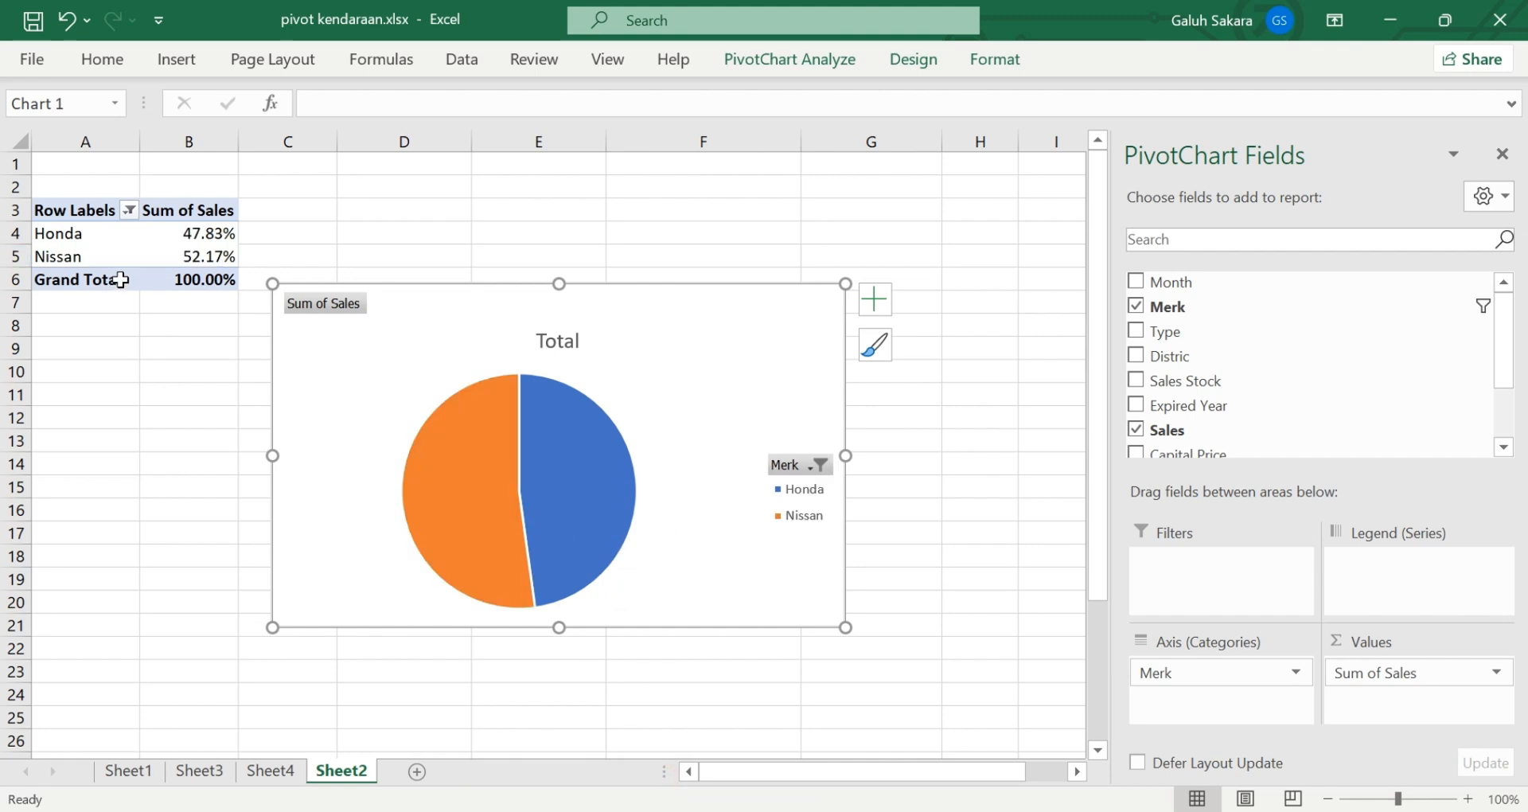
Include Mitsubishi and Toyota in the chart's Merk filter again so all four brands are selected
left_click(818, 463)
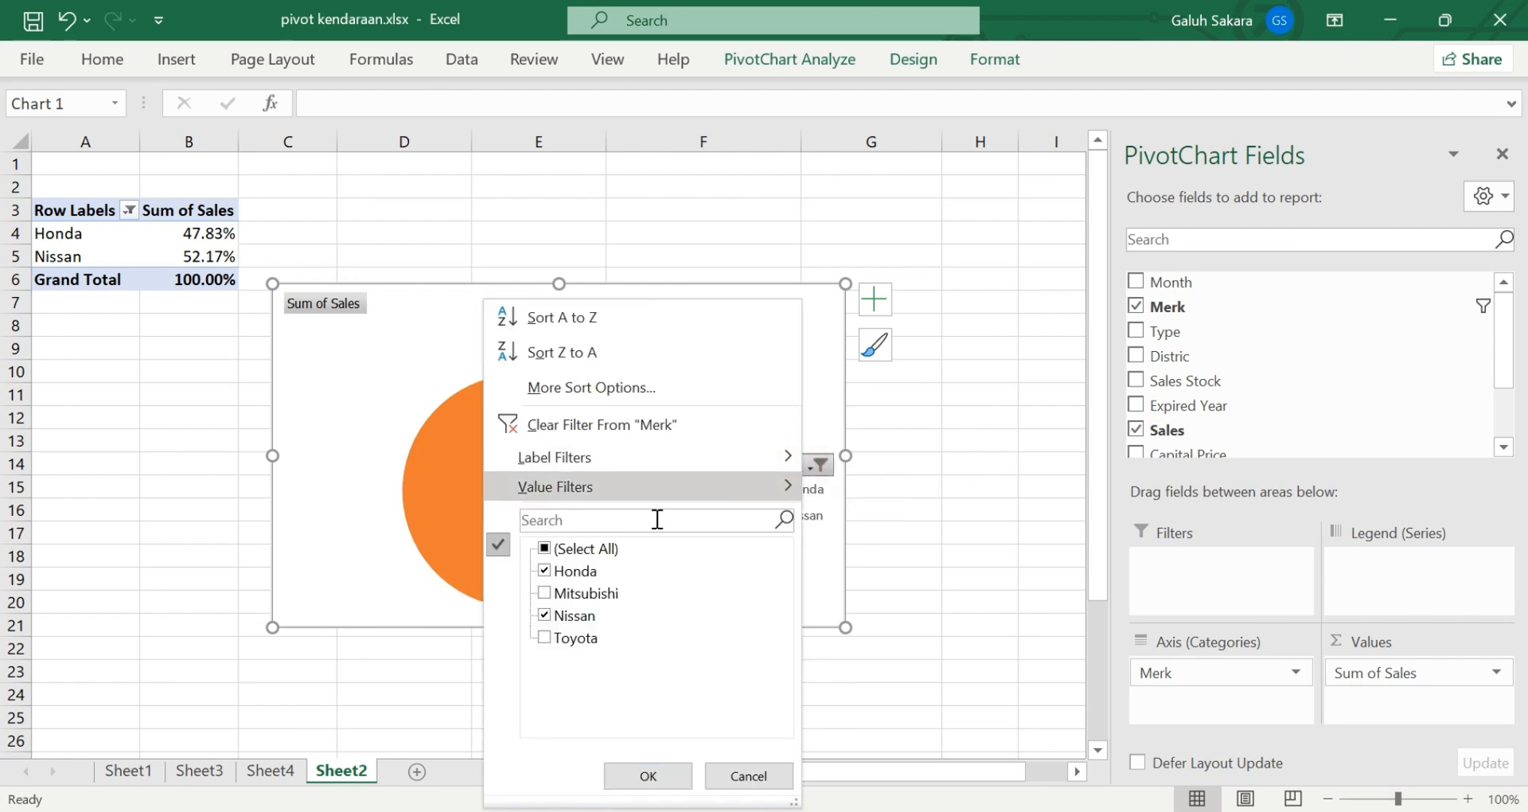
left_click(546, 596)
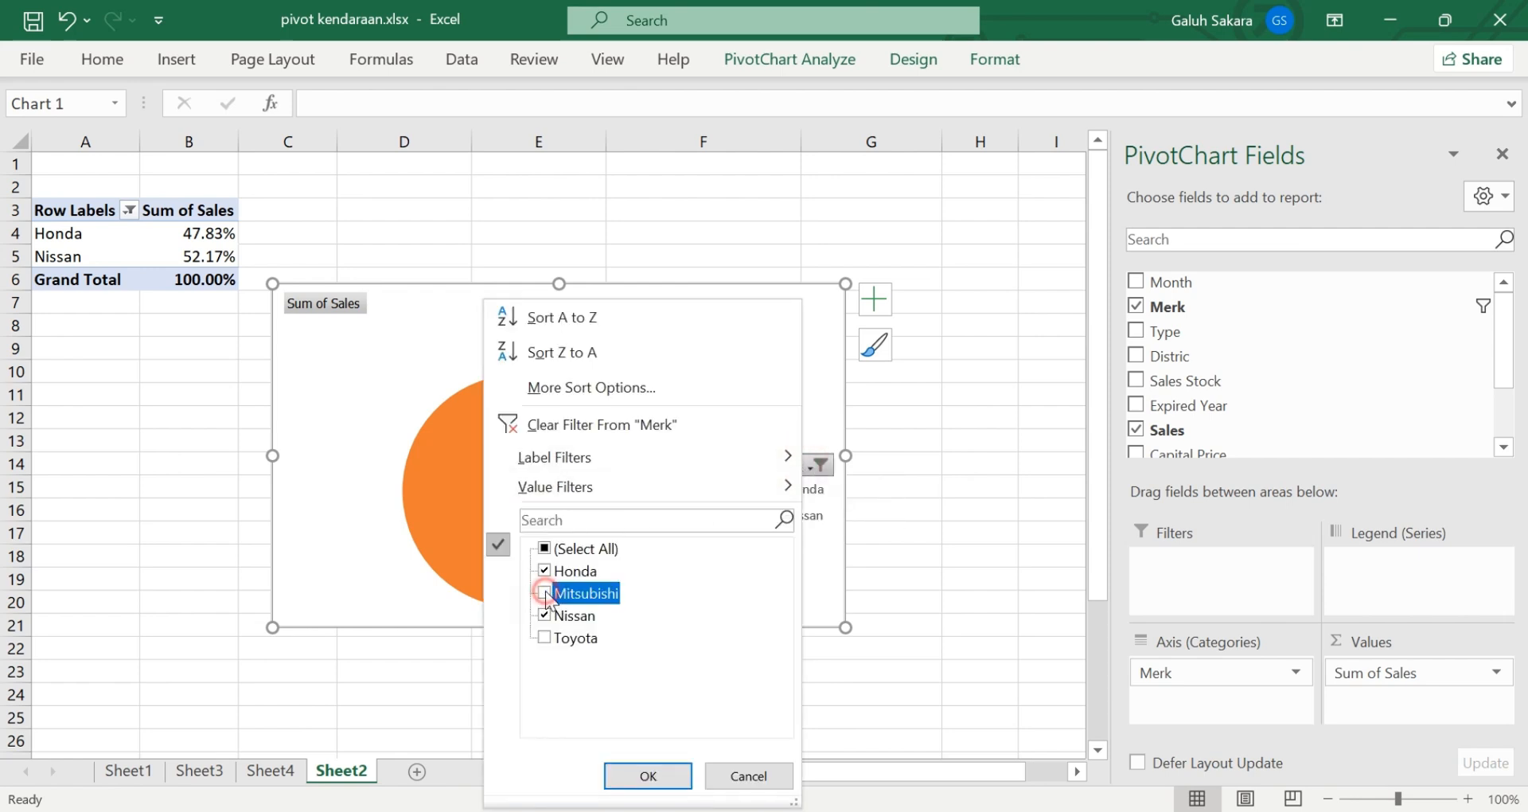
left_click(545, 637)
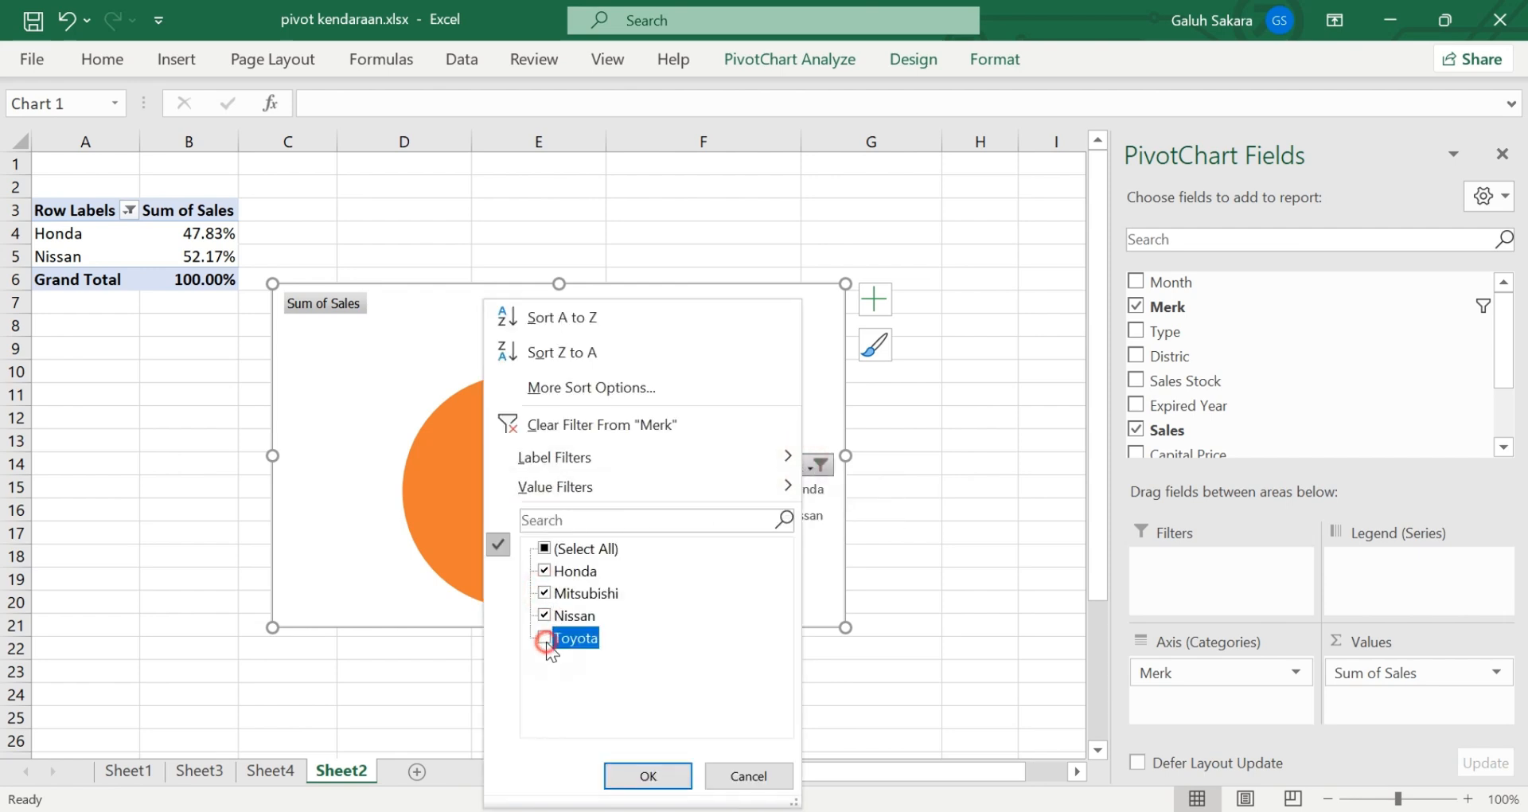
left_click(649, 776)
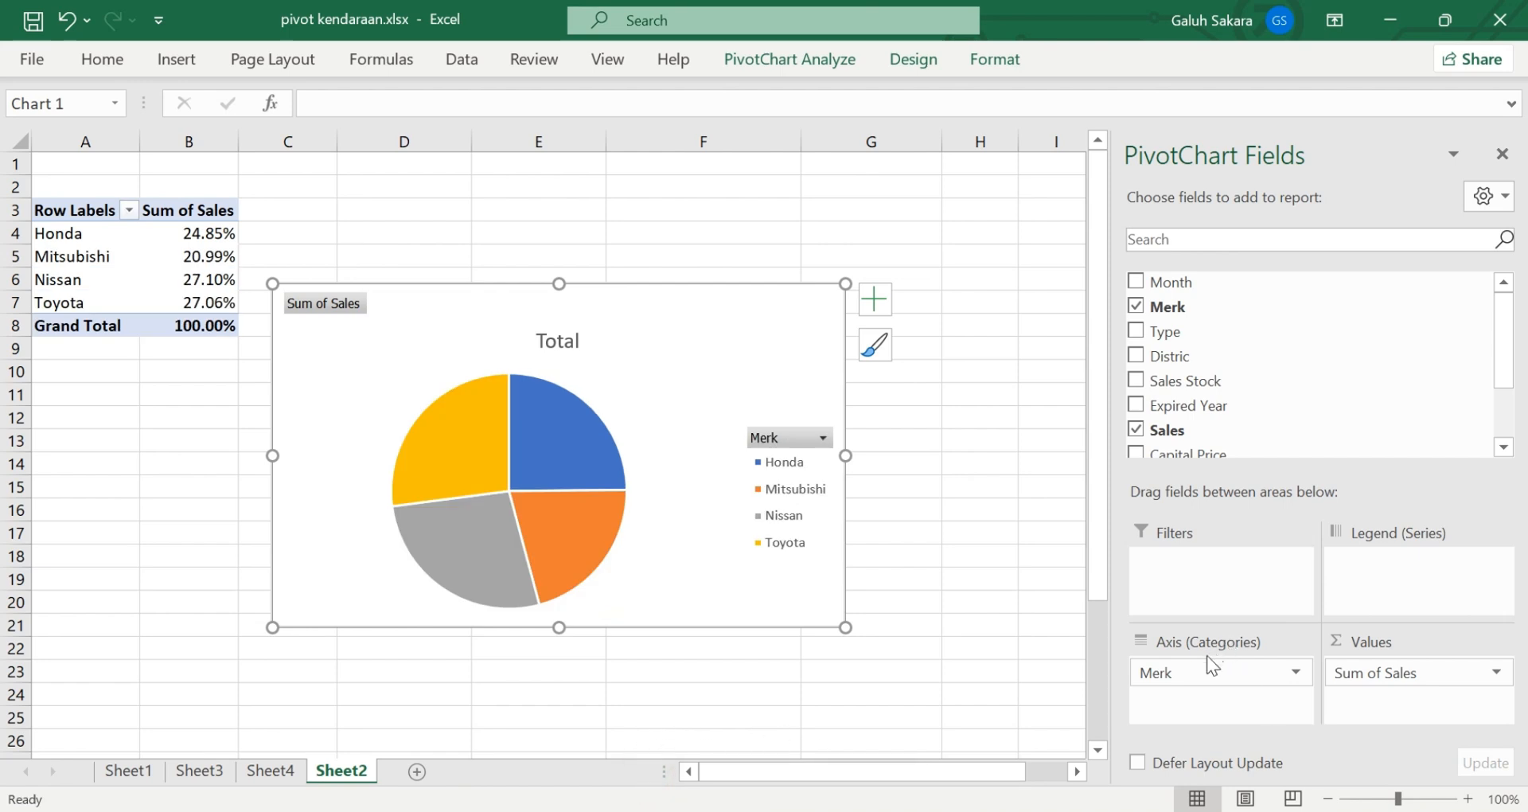
Add the Type field to the PivotChart's axis categories below Merk and inspect the pie slices
left_click(1138, 331)
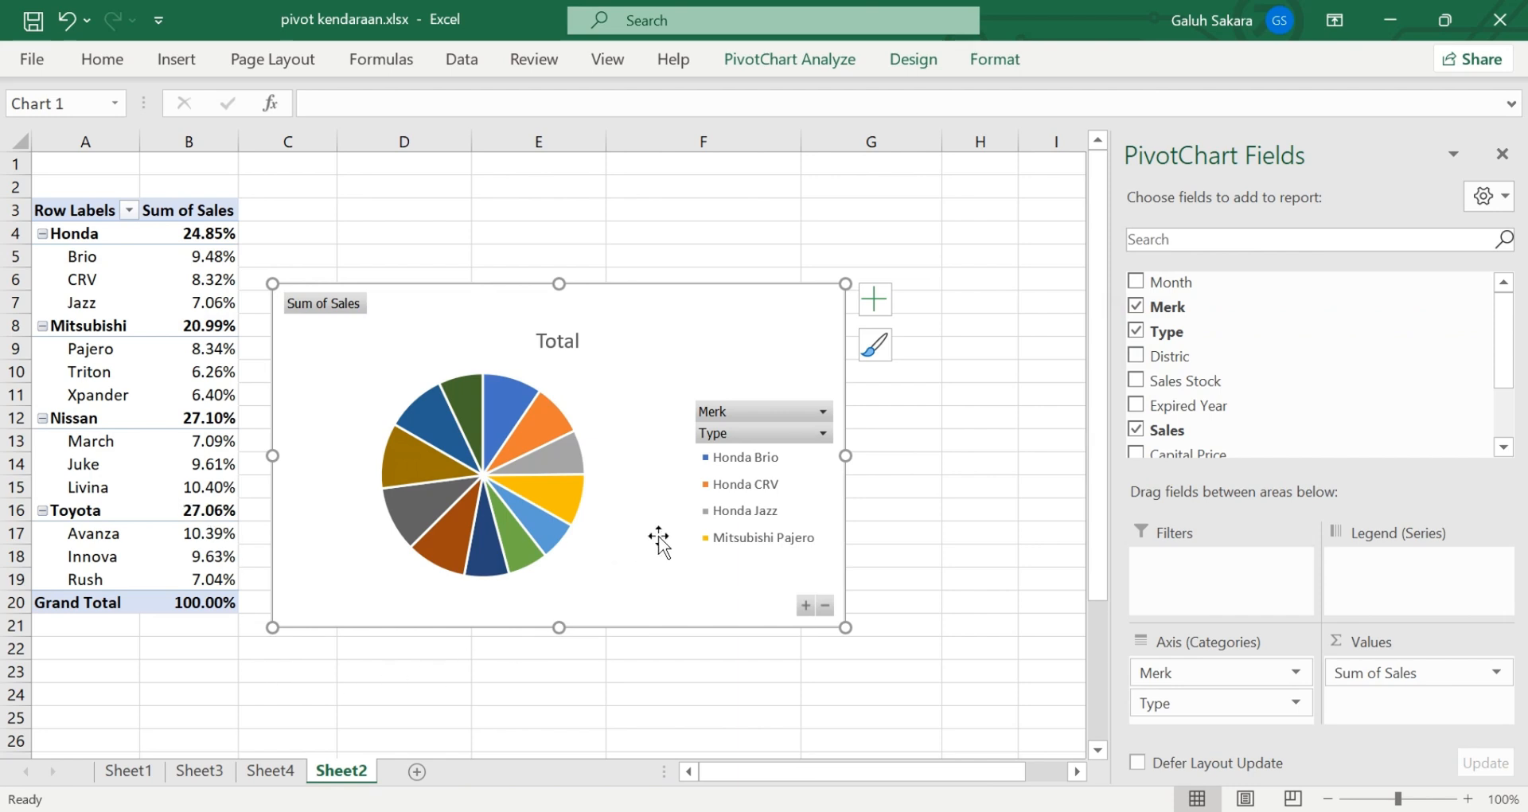
mouse_move(492, 411)
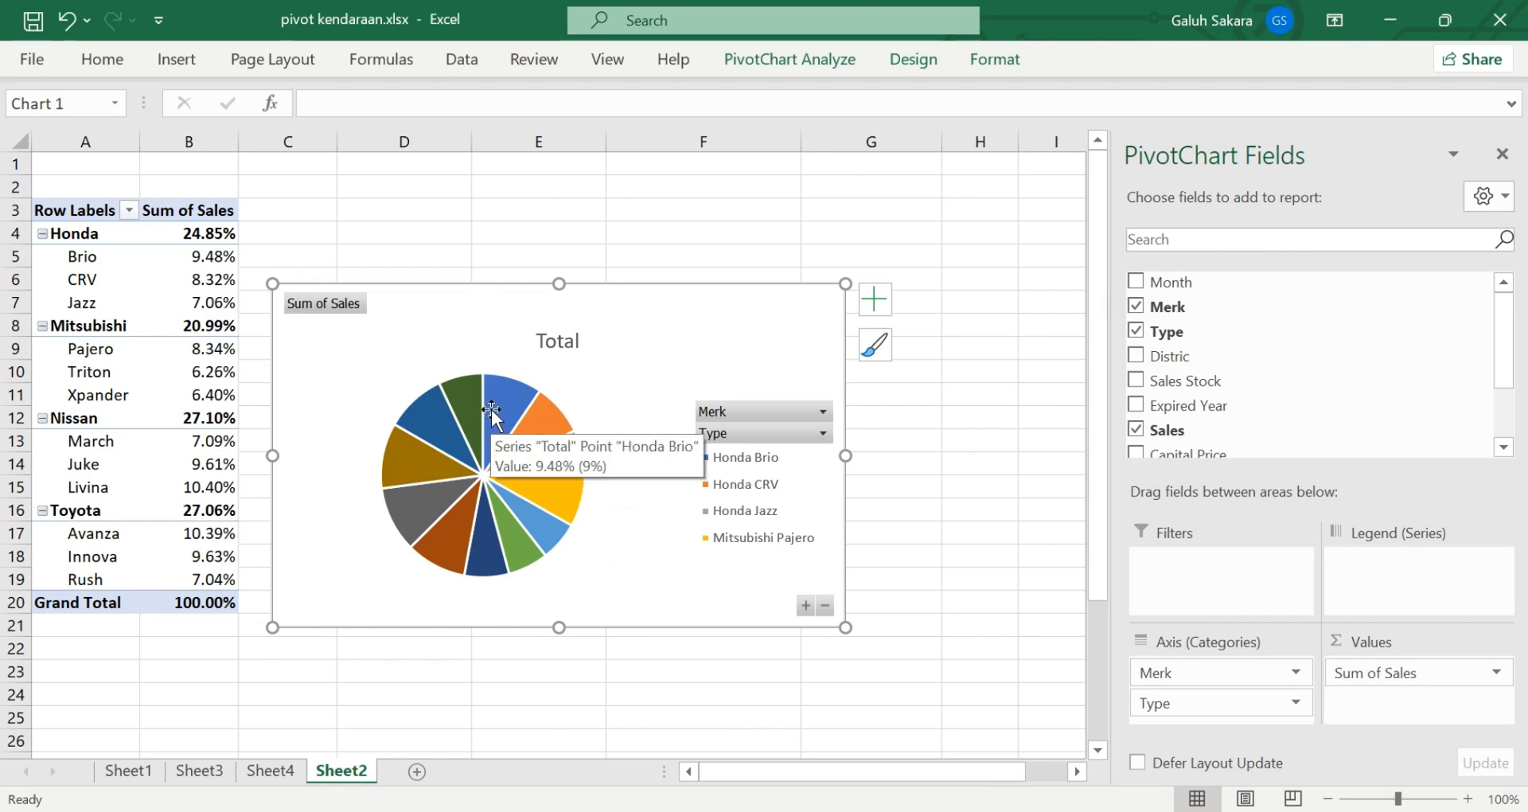
mouse_move(561, 499)
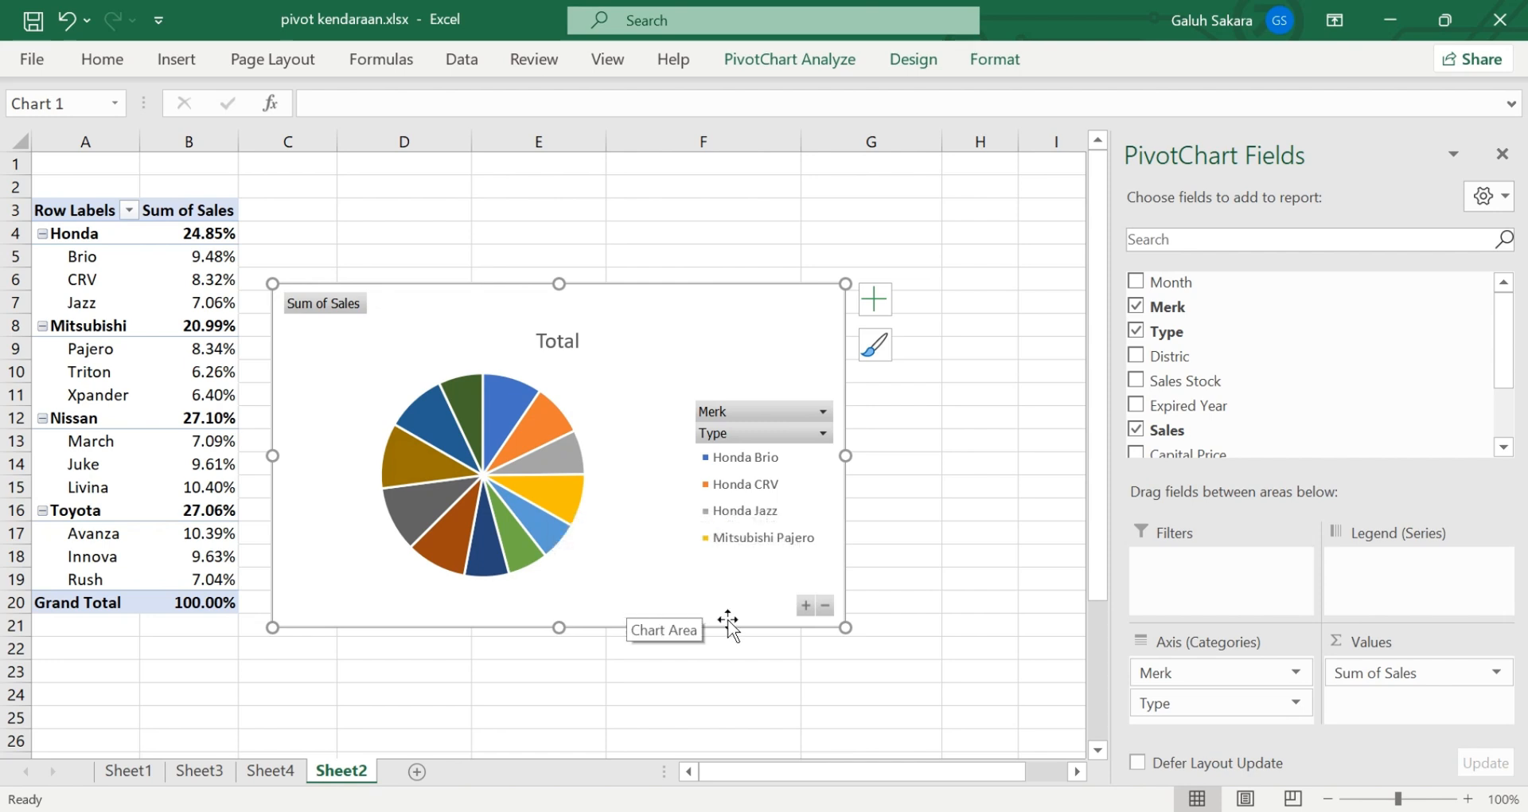
Filter the chart's Merk field to show only the Toyota types
left_click(792, 432)
left_click(800, 421)
left_click(802, 410)
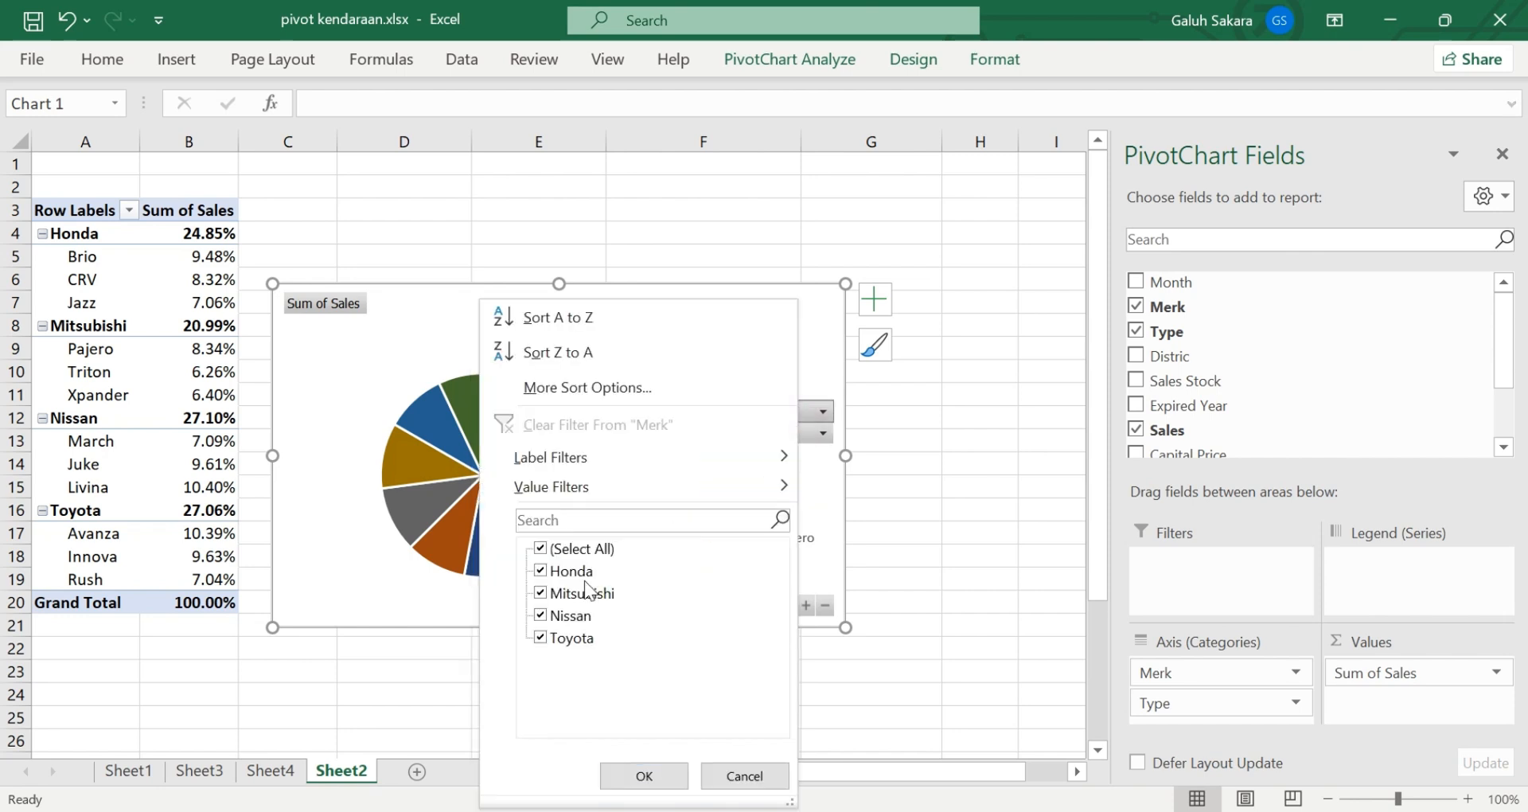
left_click(541, 548)
left_click(543, 639)
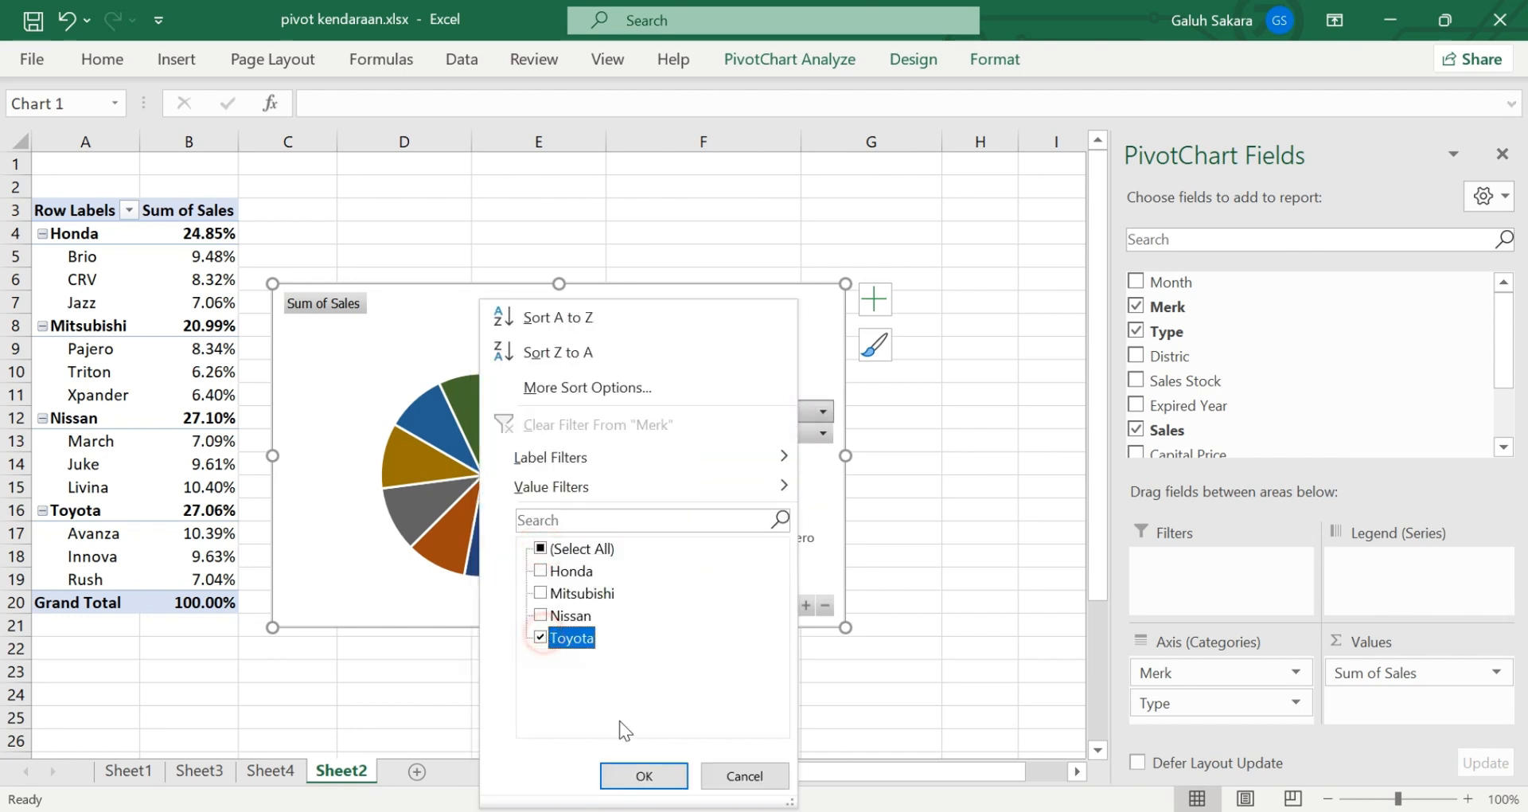
left_click(643, 773)
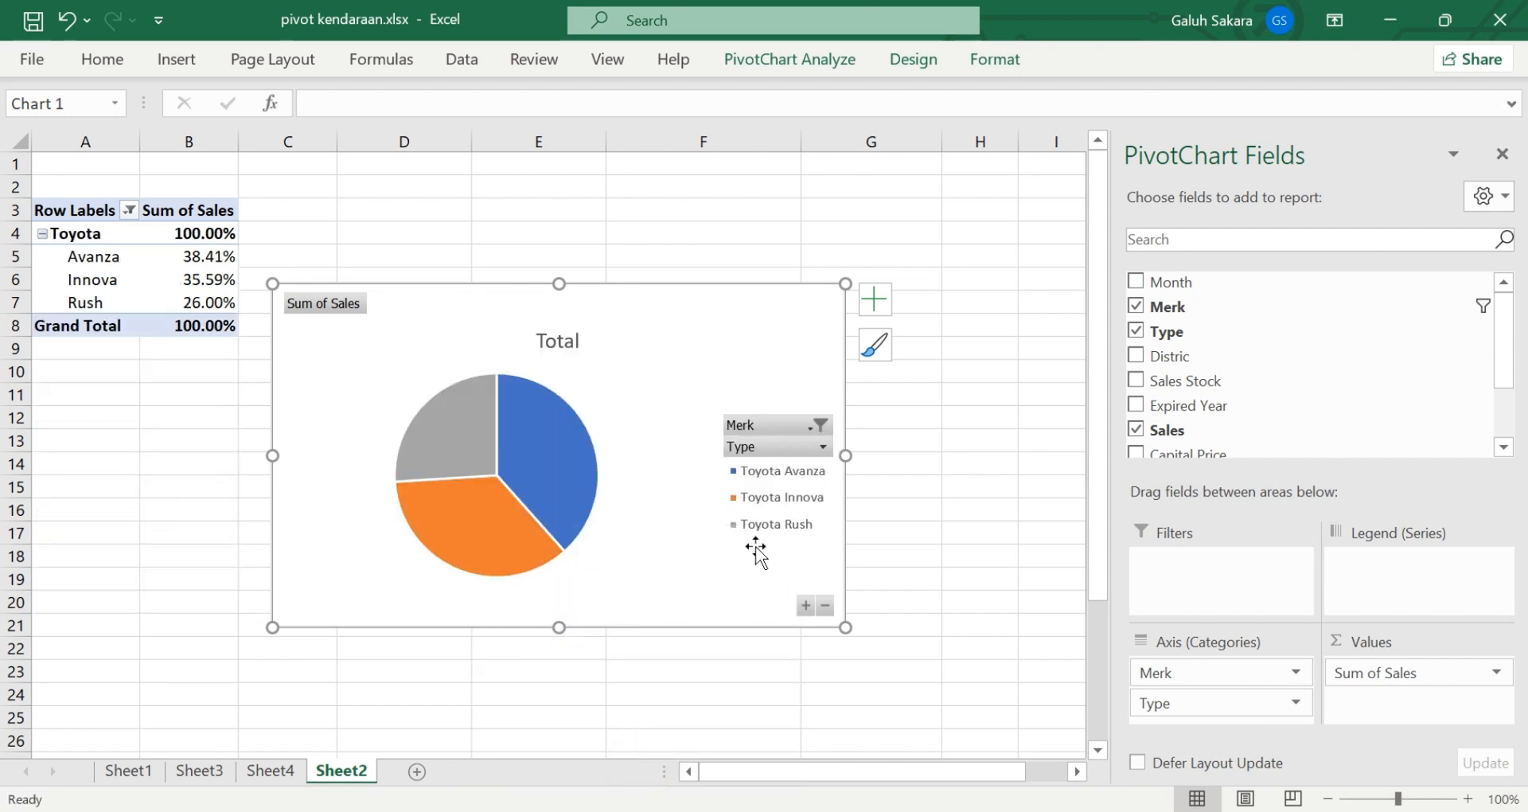
Inspect the Toyota slices of the pie PivotChart and delete the chart from the sheet
mouse_move(544, 479)
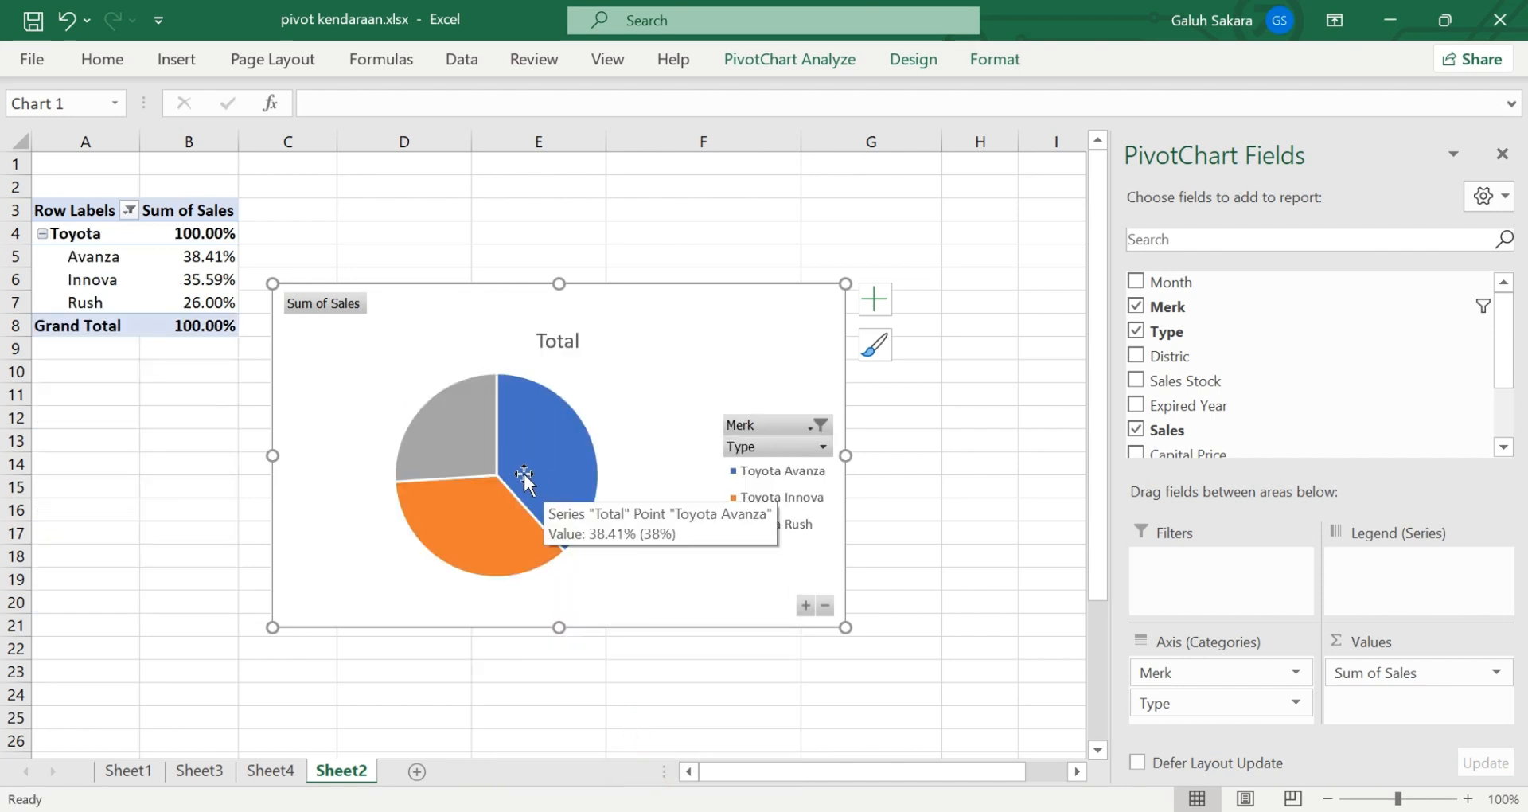
mouse_move(459, 453)
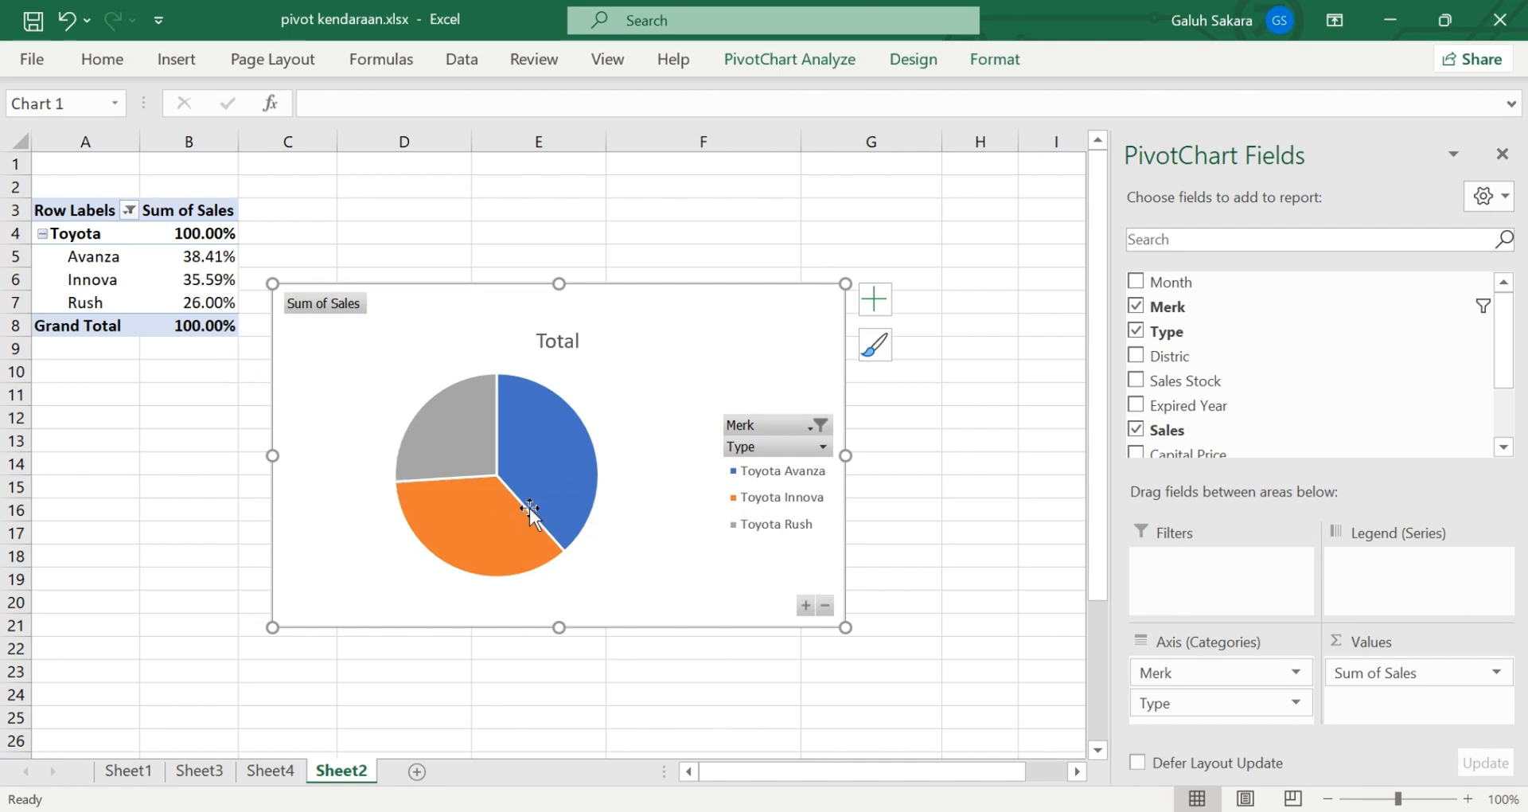
mouse_move(549, 516)
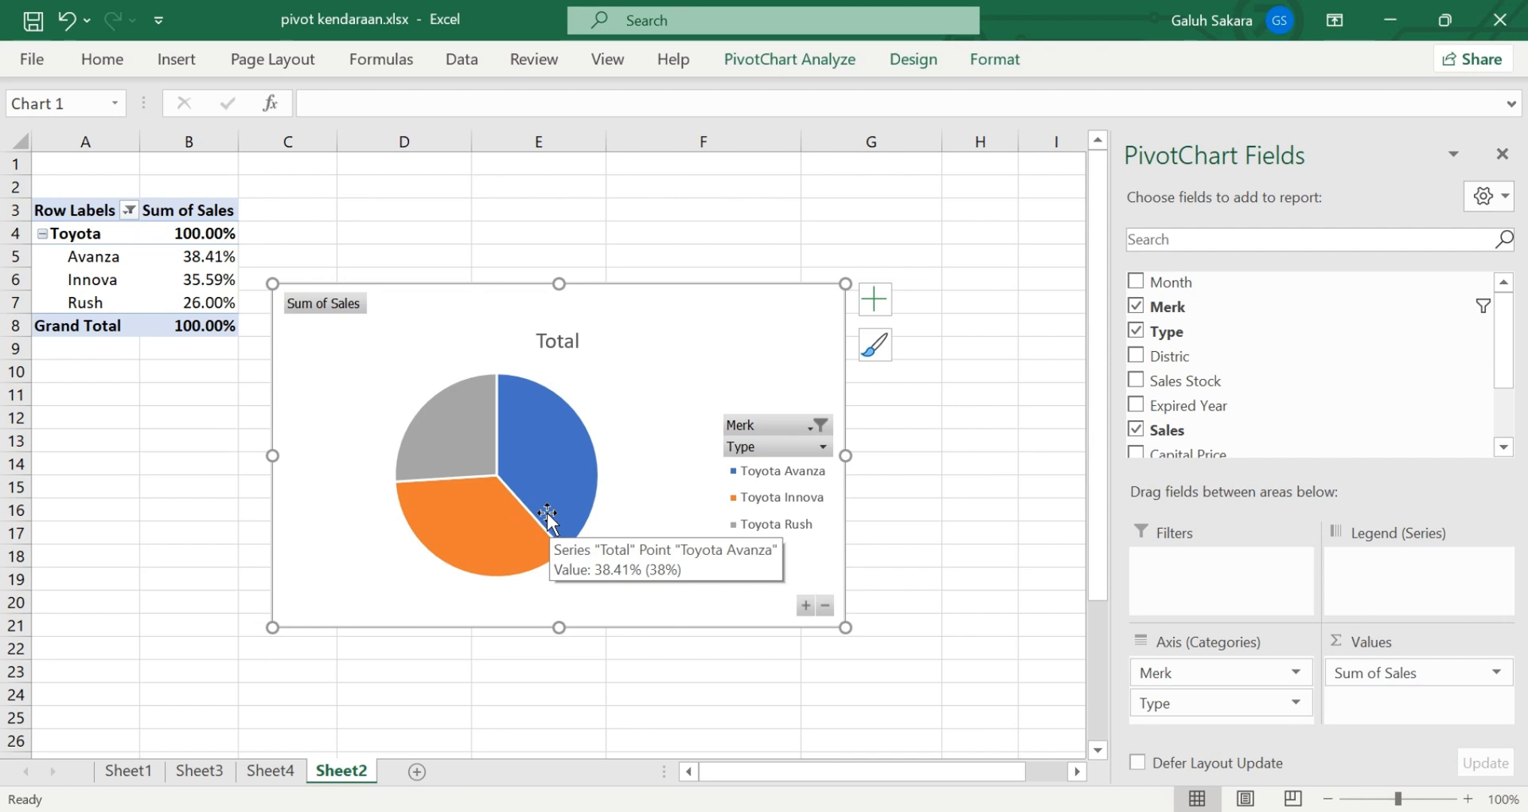
key("Delete")
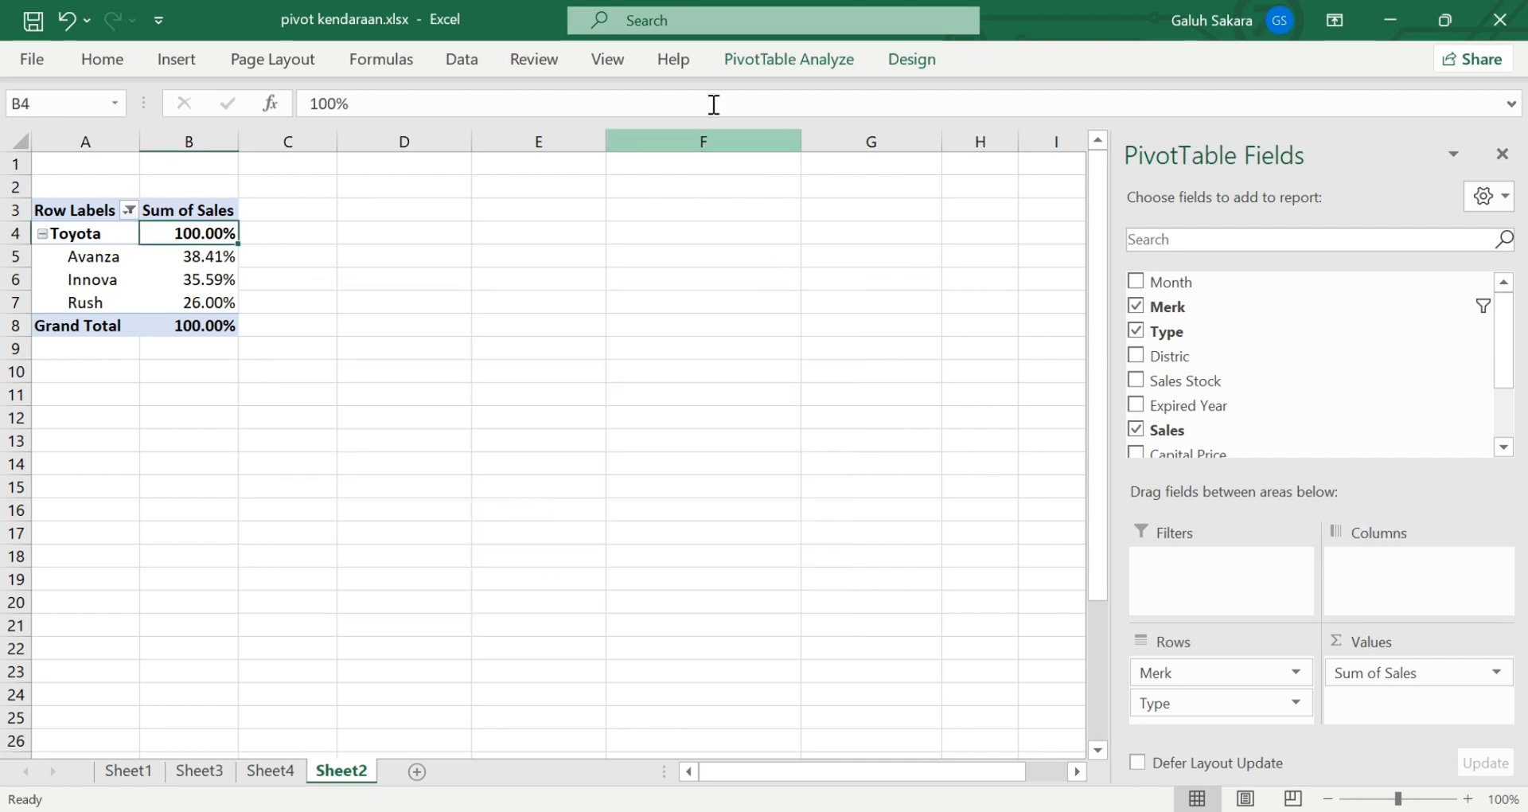
Insert a clustered column PivotChart based on the filtered pivot table
left_click(771, 59)
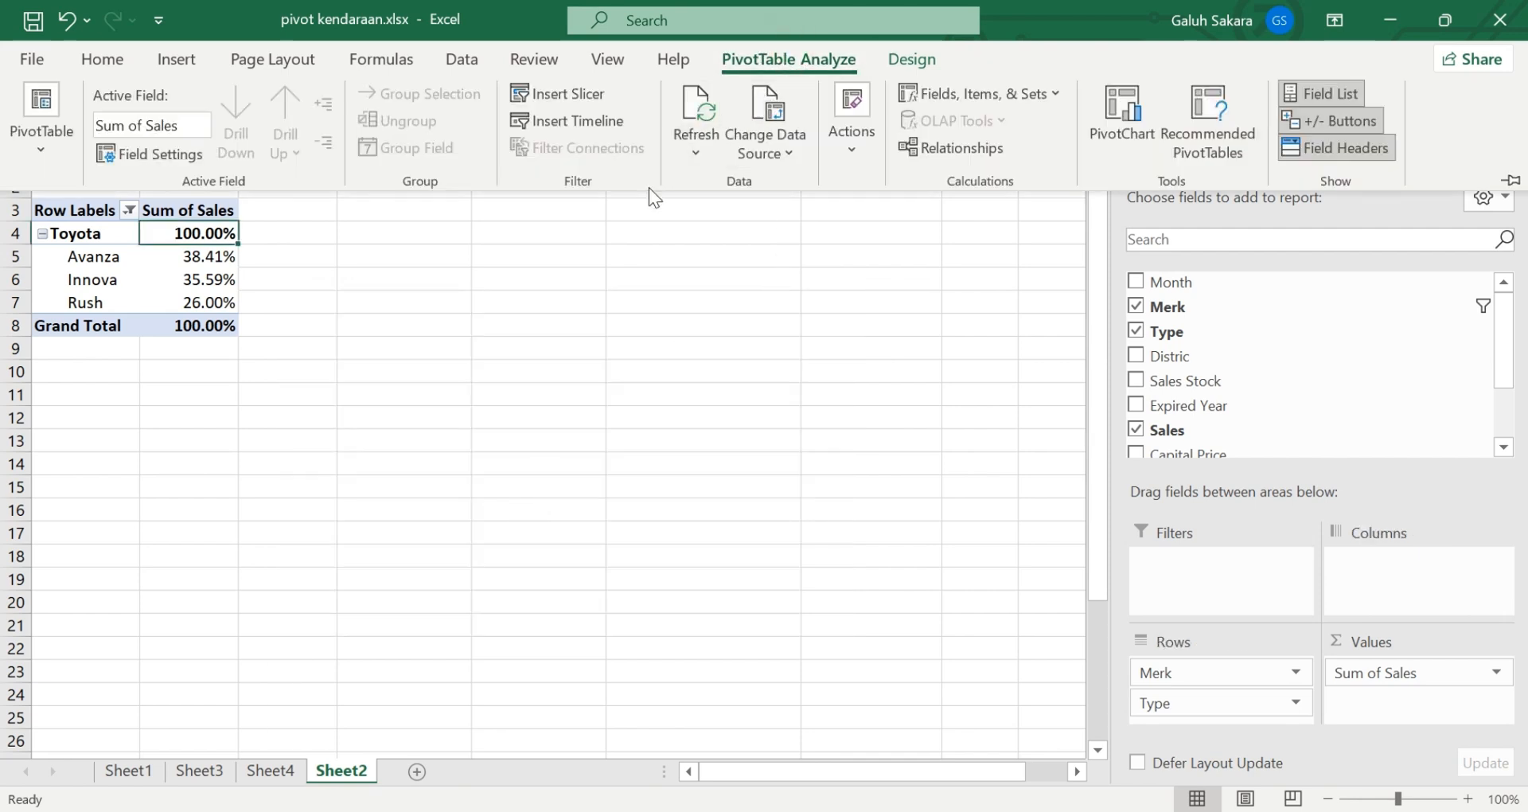
left_click(1136, 111)
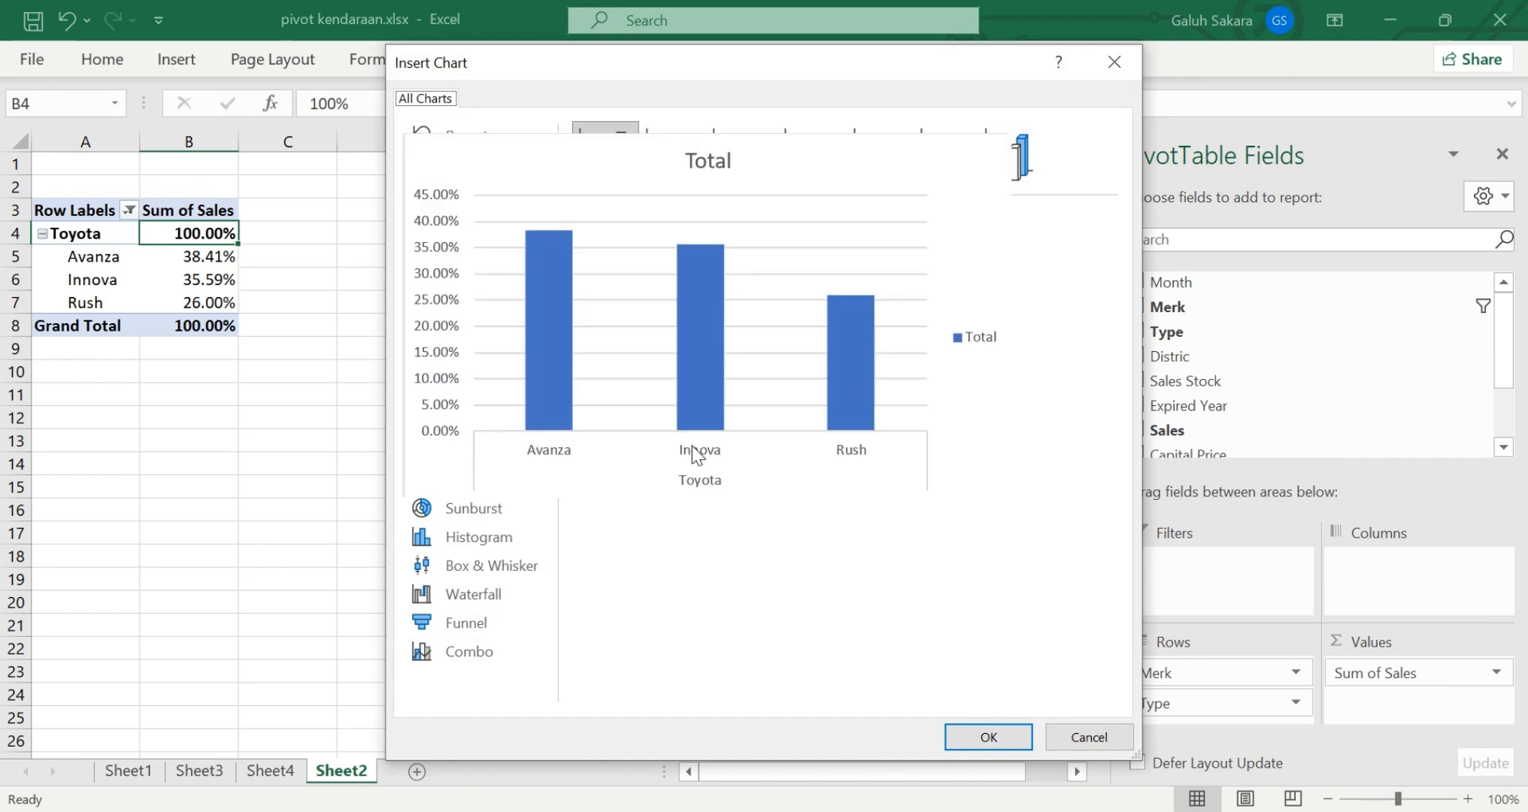
left_click(975, 737)
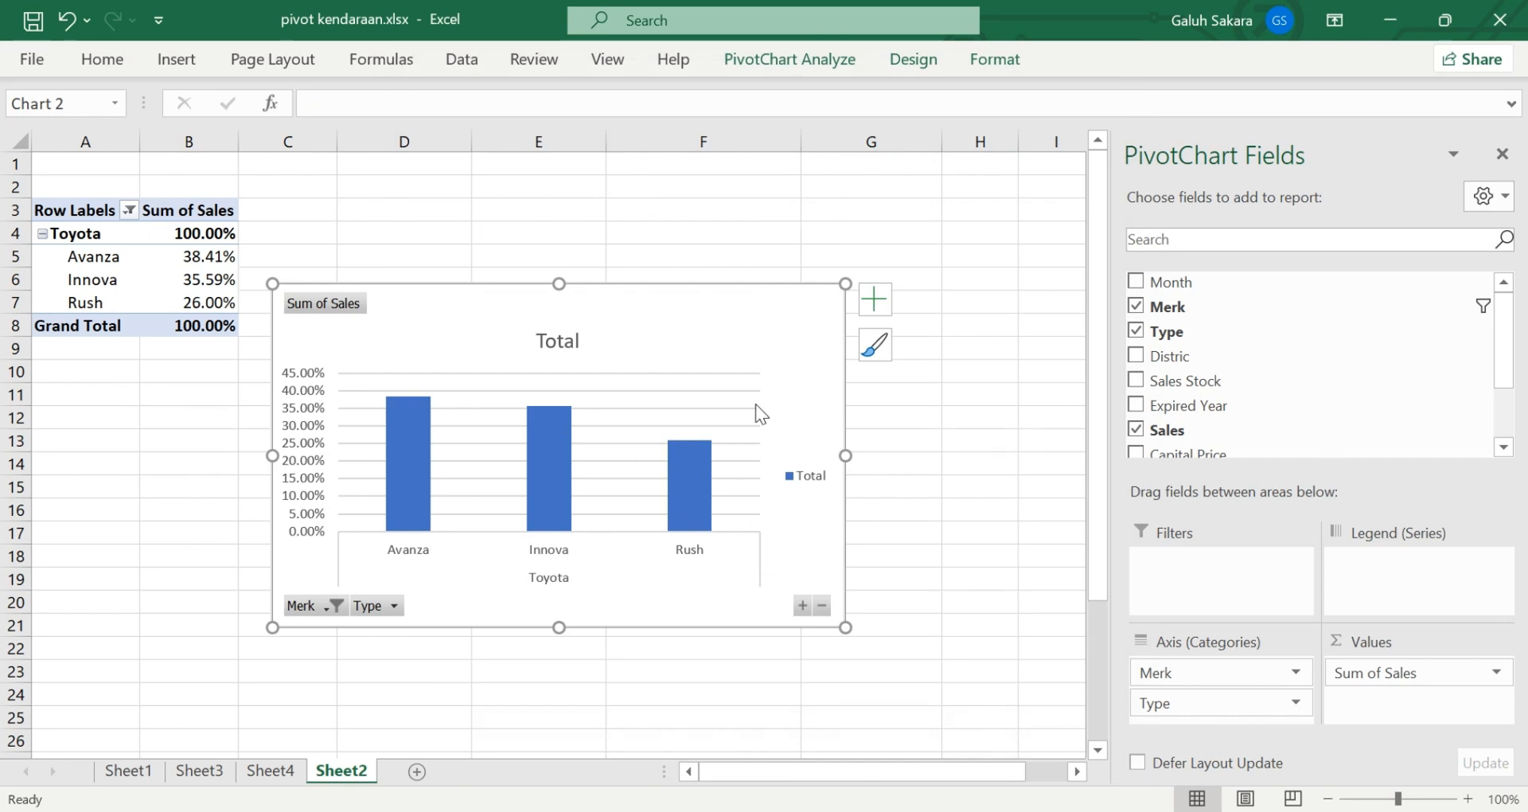
left_click(976, 419)
left_click(799, 406)
Place the Month field in the PivotChart's report filters and make the column chart taller
left_click(1134, 284)
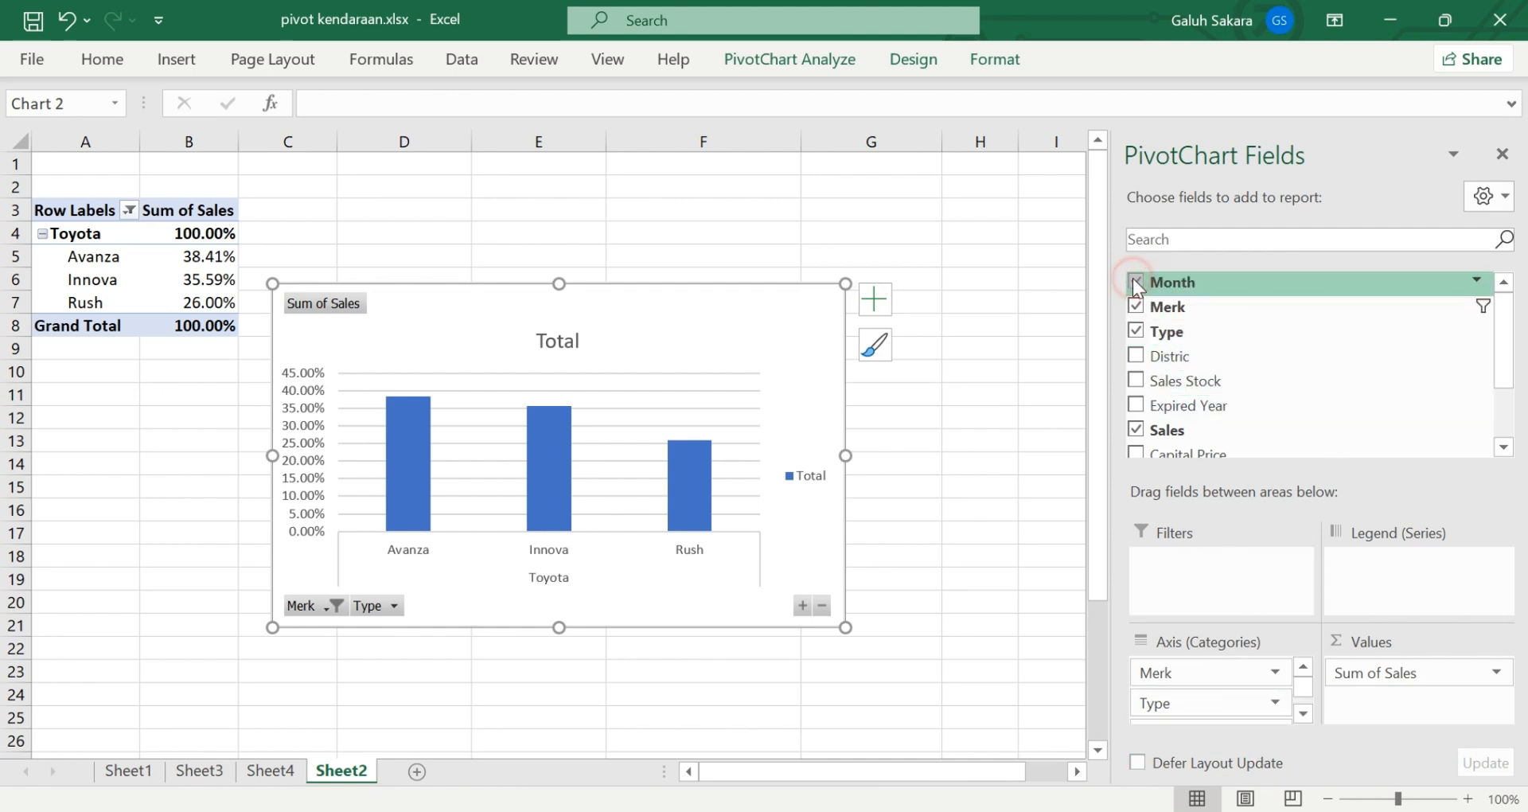
scroll(1193, 692, "down", 1)
left_click_drag(1187, 716, 1175, 561)
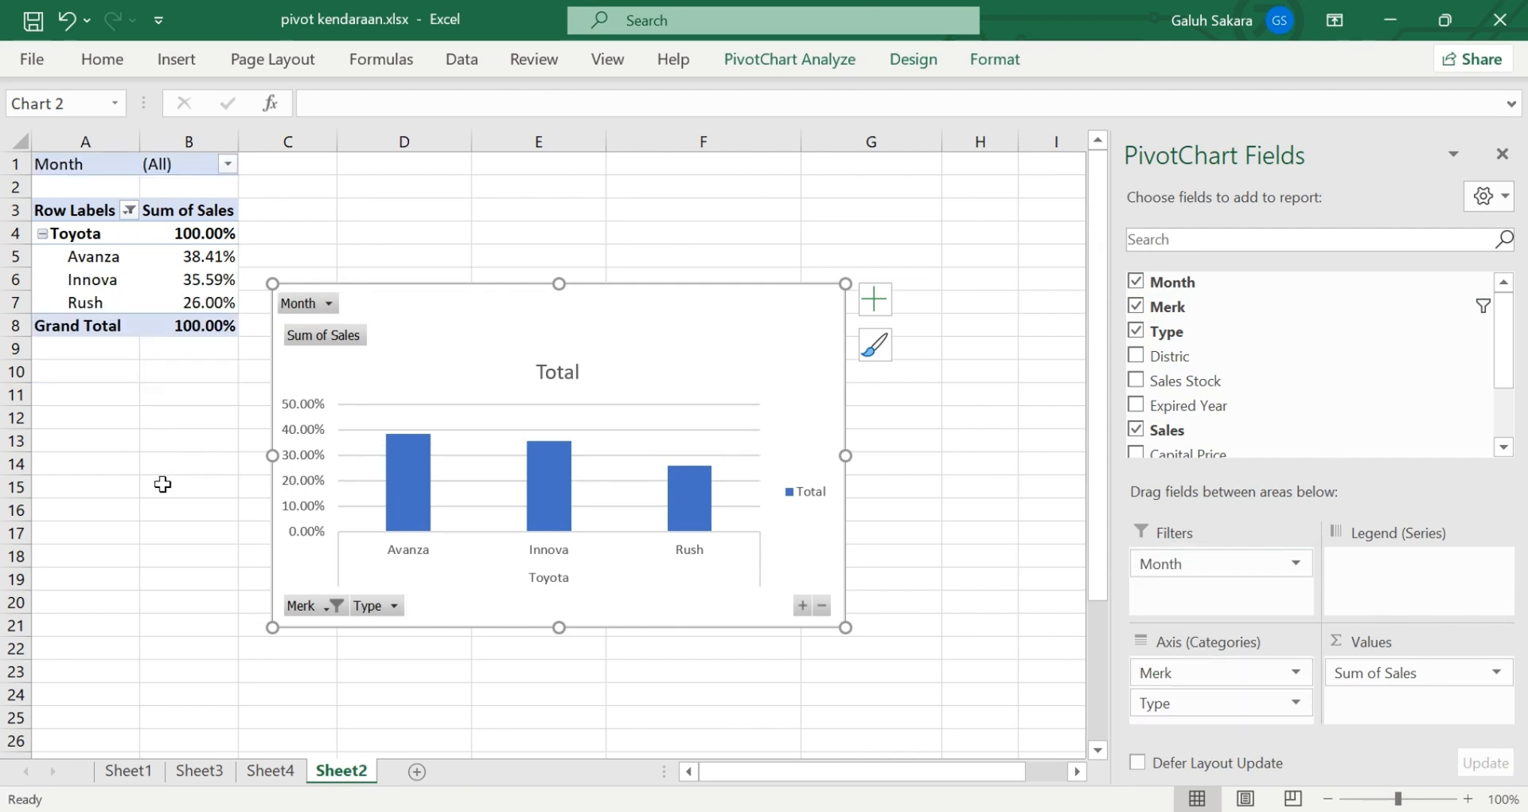
left_click(162, 483)
left_click(340, 426)
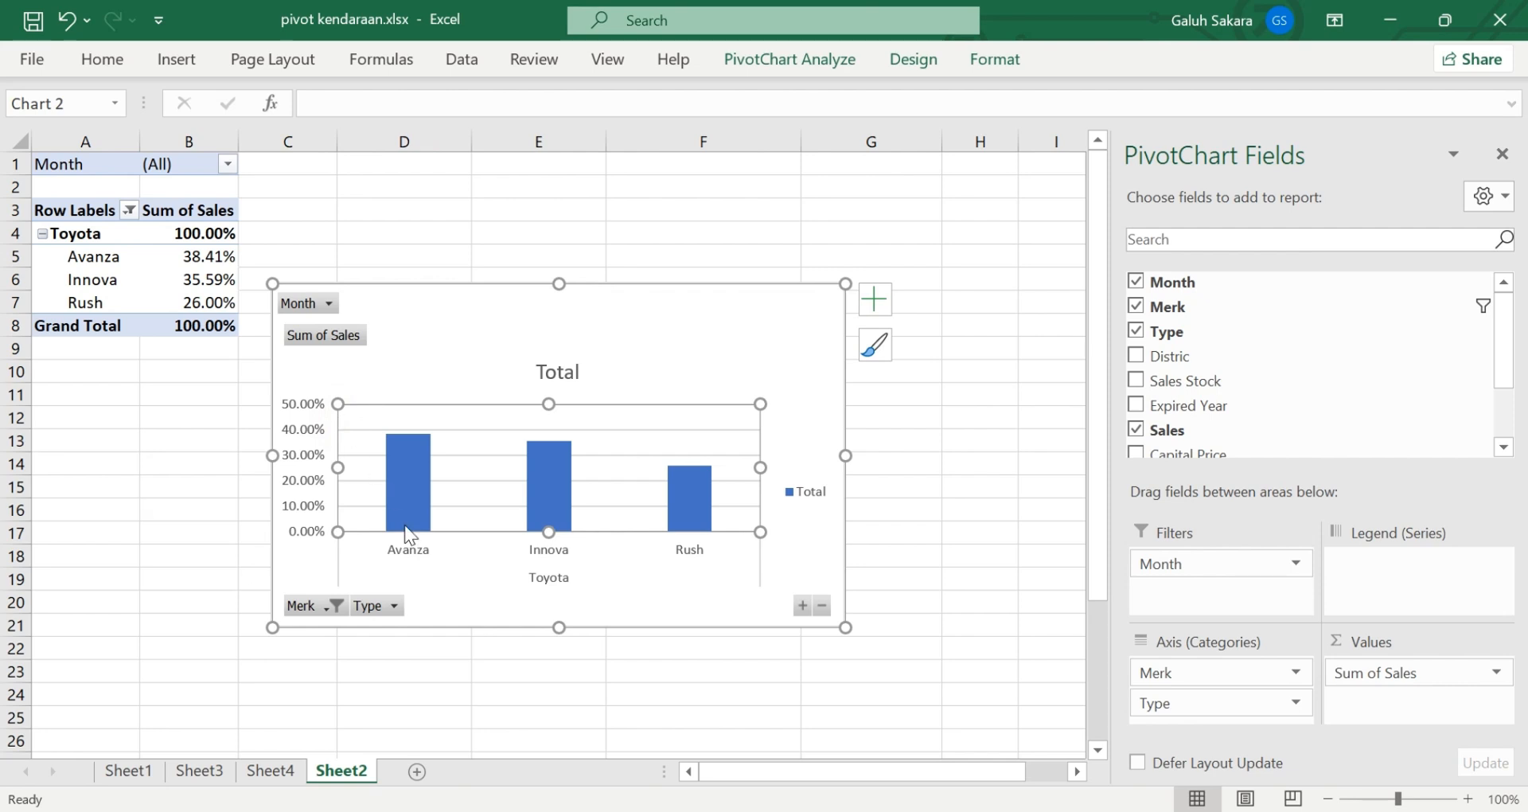
mouse_move(404, 524)
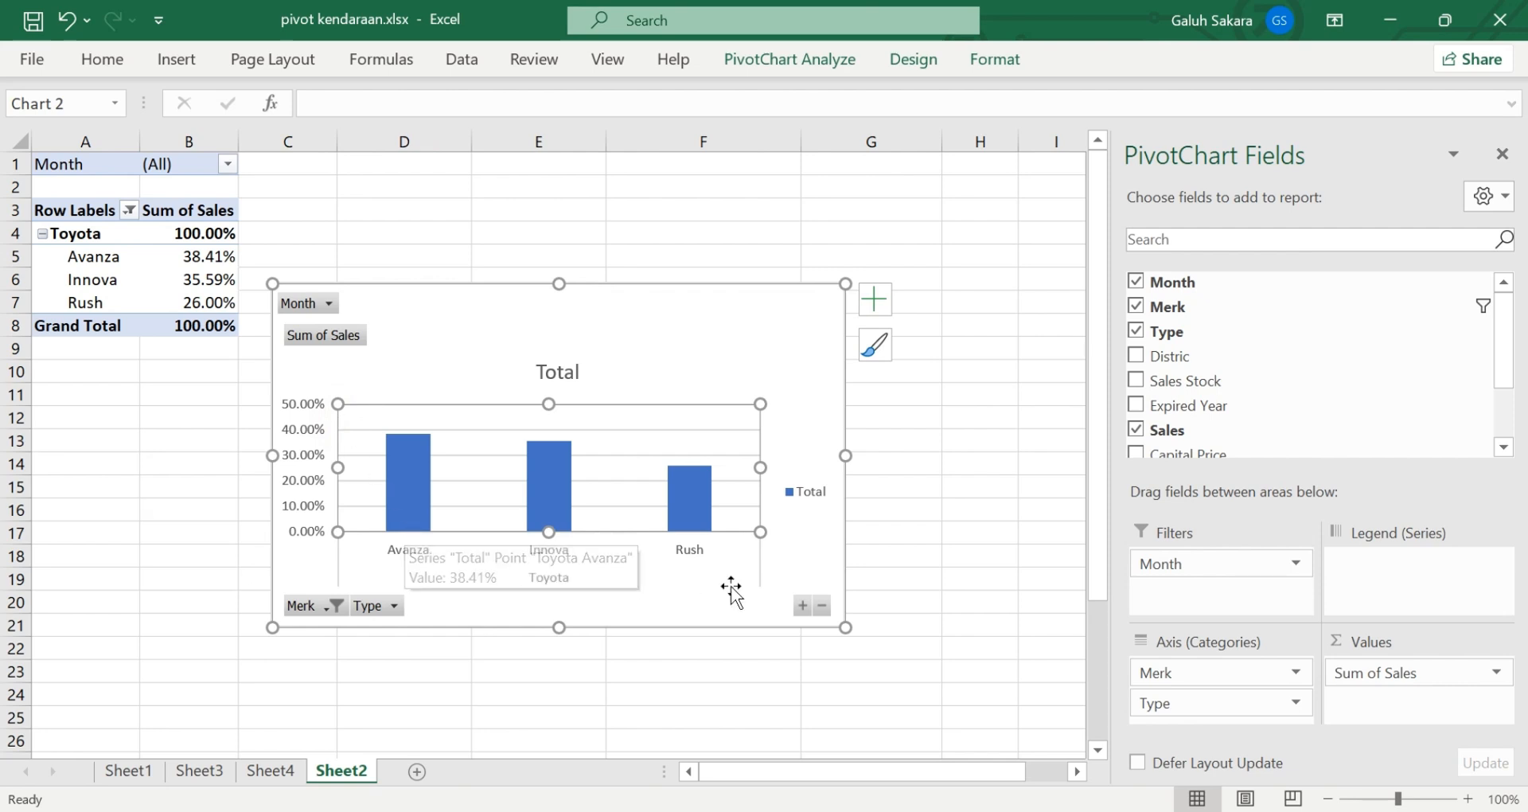
left_click_drag(558, 627, 568, 697)
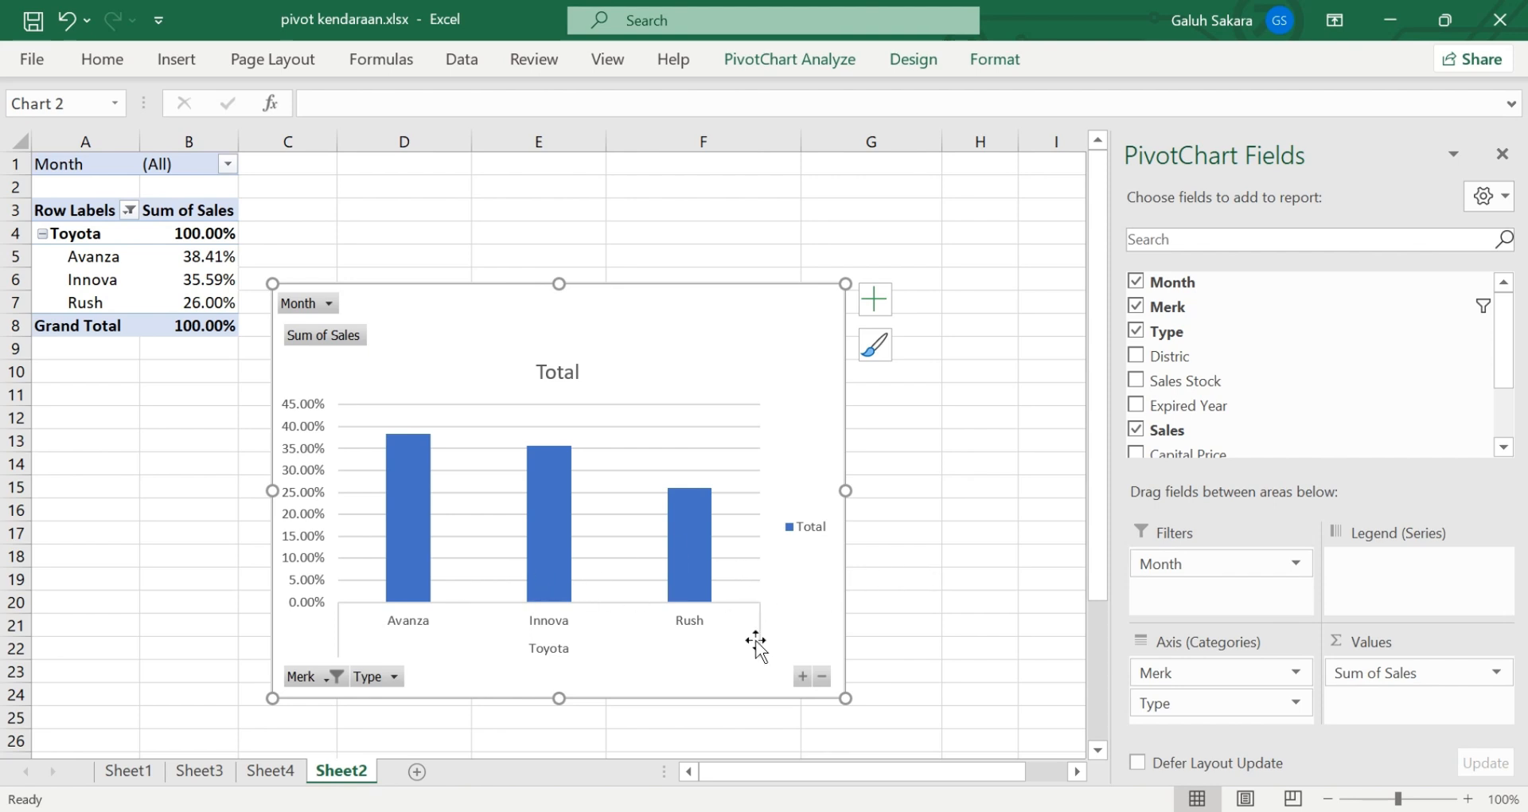
Add Nissan alongside Toyota in the column chart's Merk filter
scroll(374, 613, "down", 1)
left_click(326, 605)
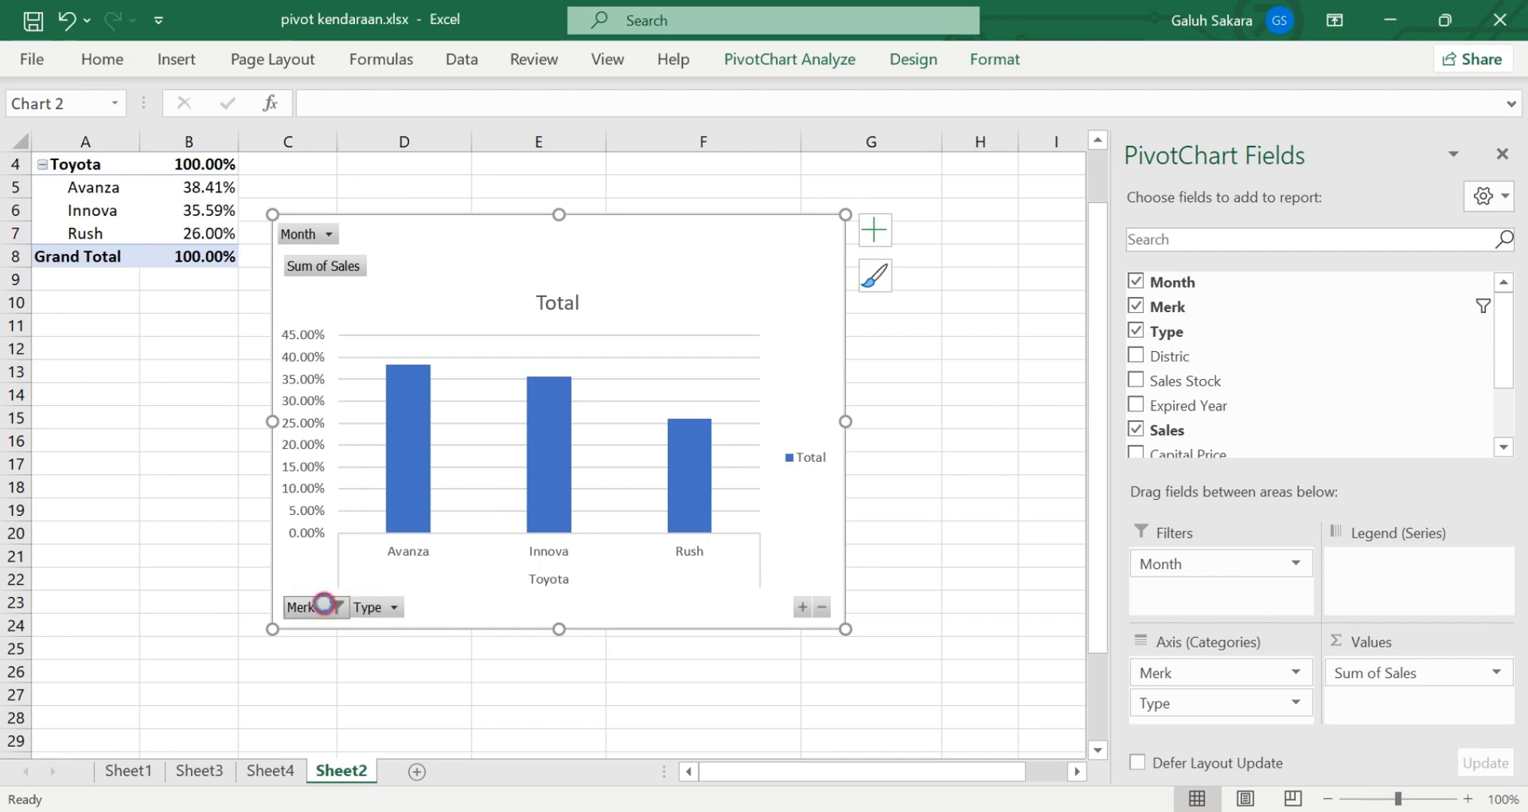
left_click(101, 408)
left_click(85, 409)
left_click(62, 410)
left_click(67, 409)
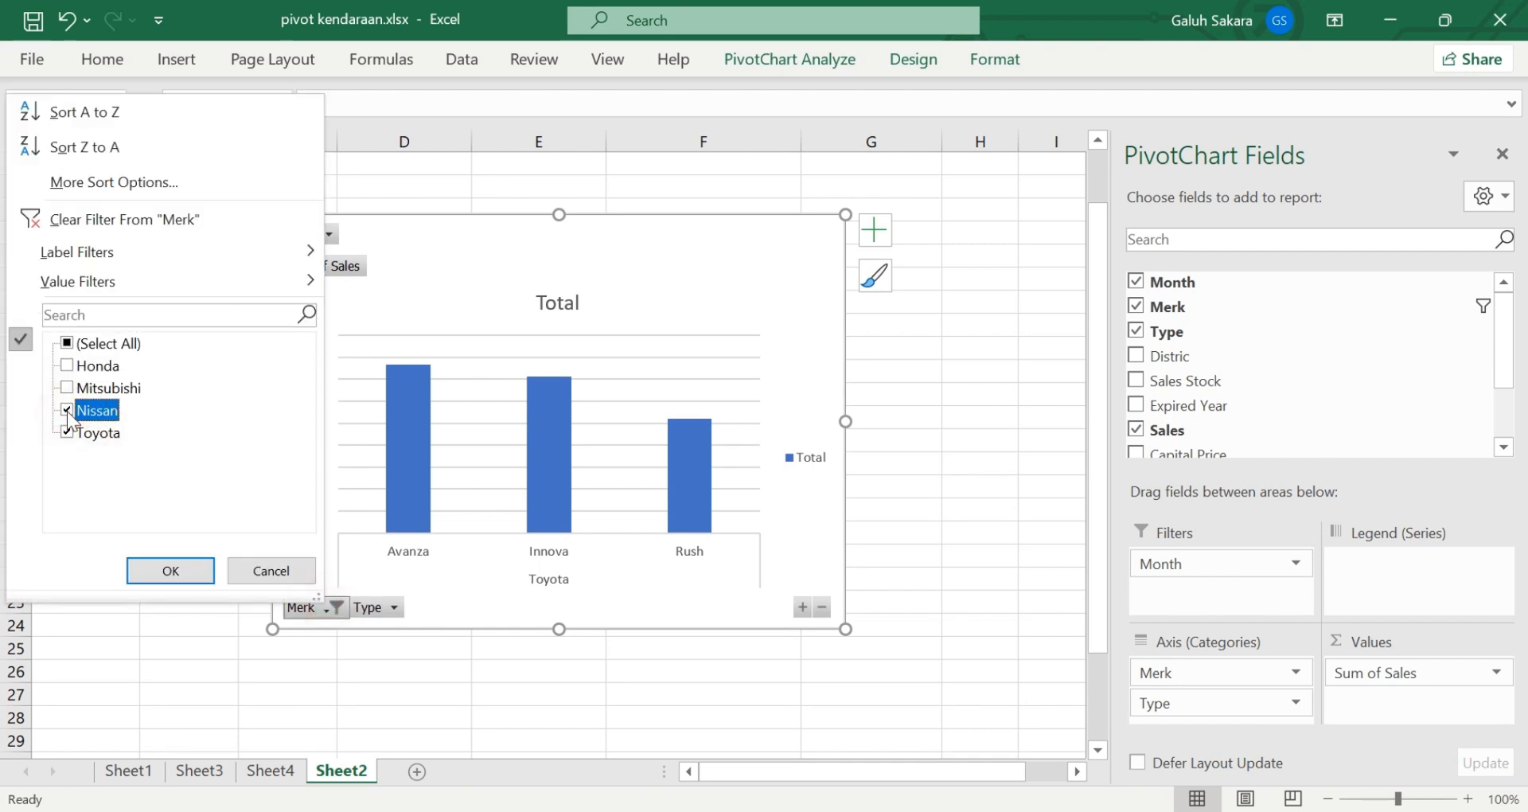
left_click(179, 572)
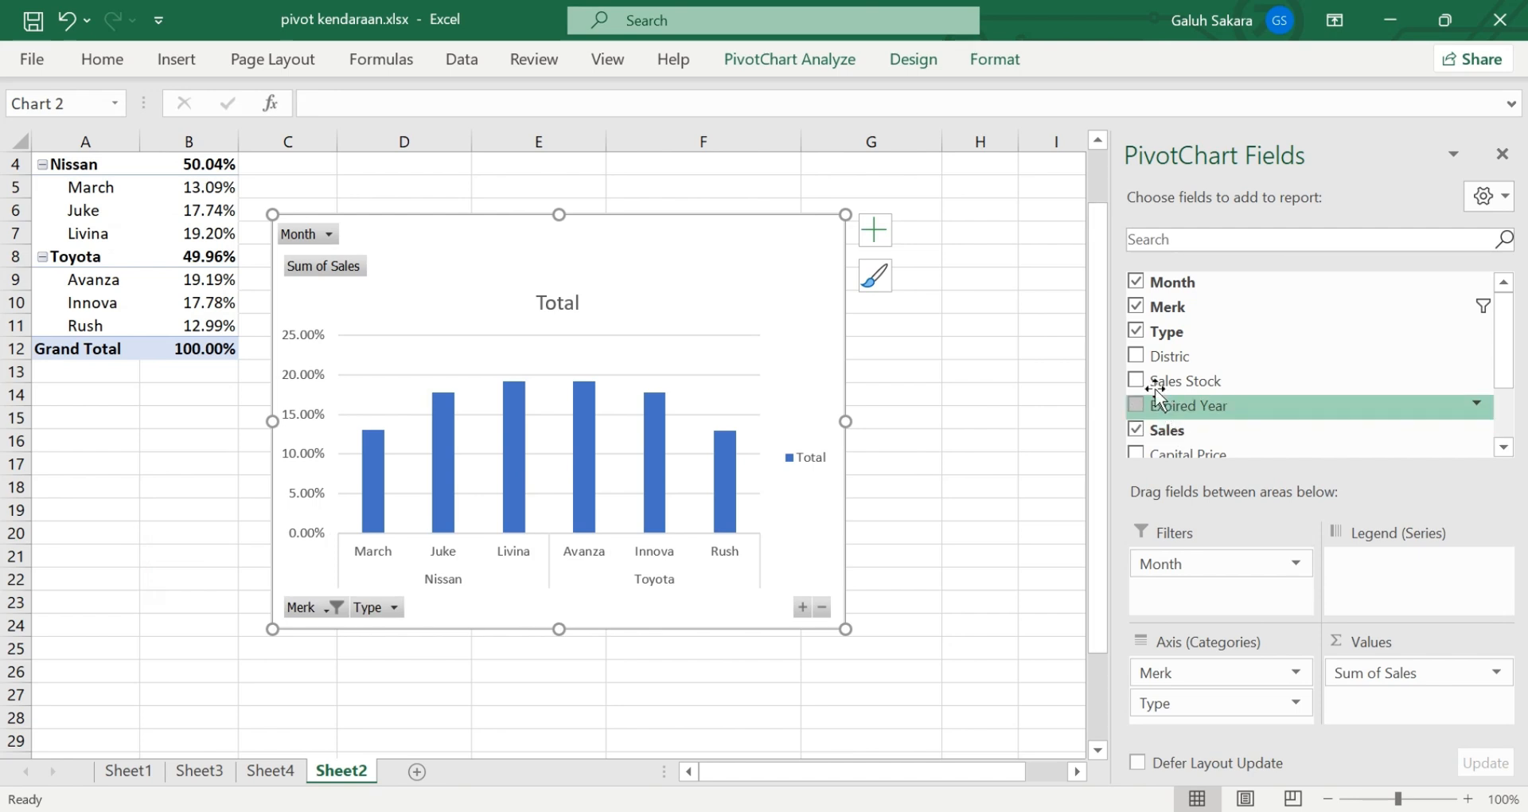
Add Sales Stock as a second value in the column chart and remove Merk from its axis categories
scroll(1162, 414, "down", 2)
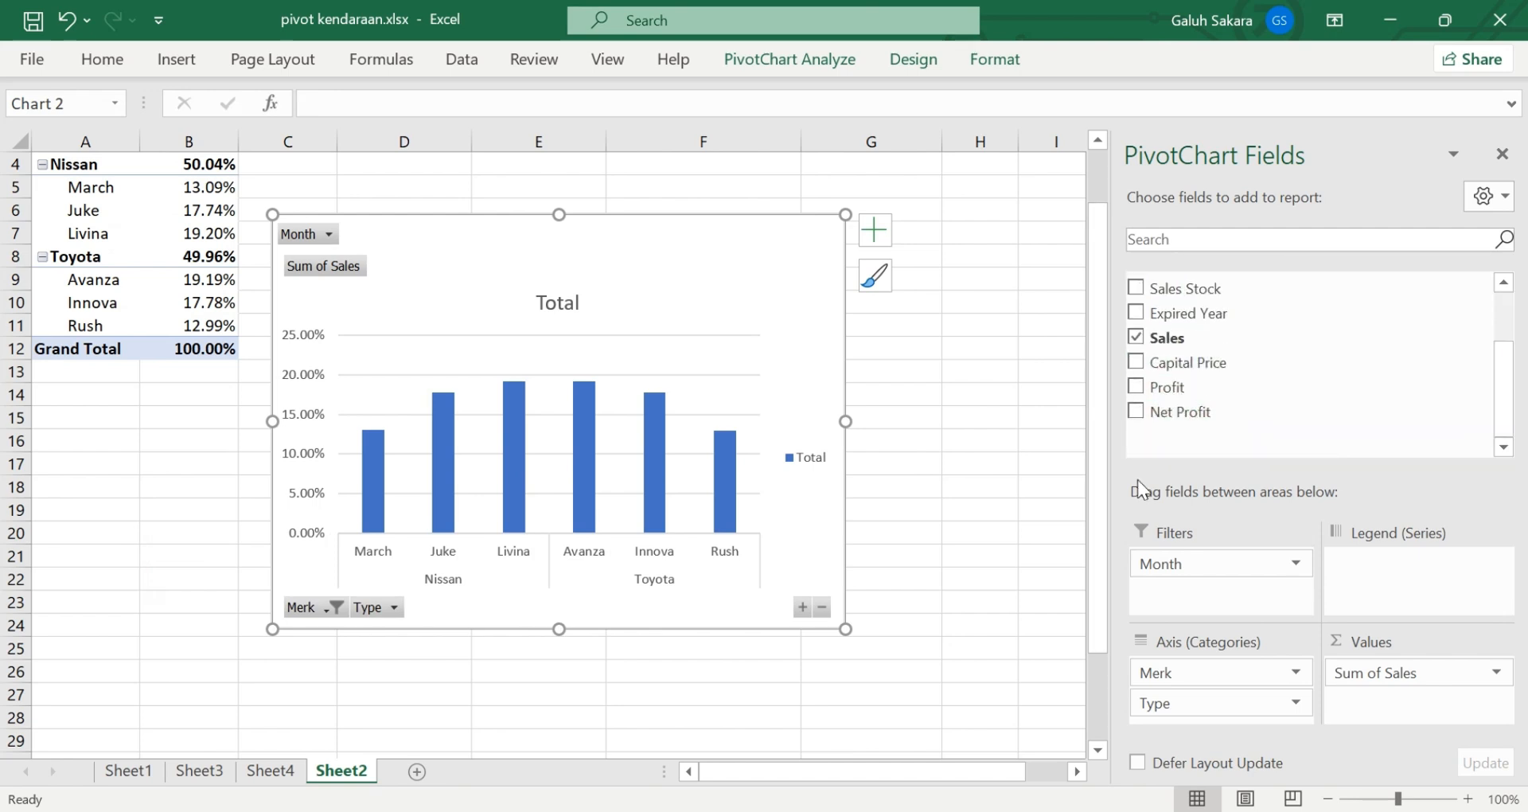
scroll(1150, 386, "up", 1)
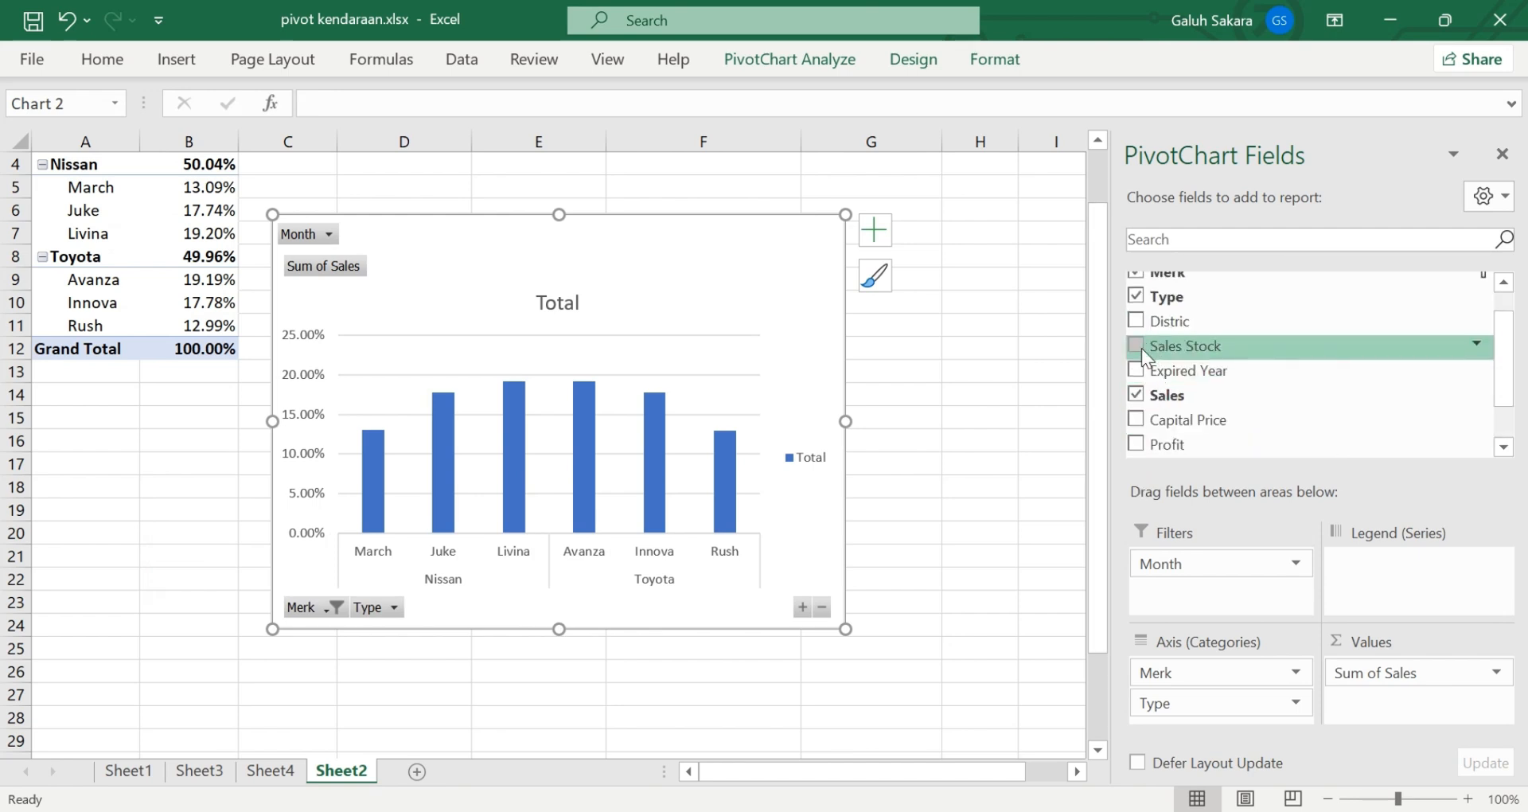
left_click_drag(1150, 364, 1360, 703)
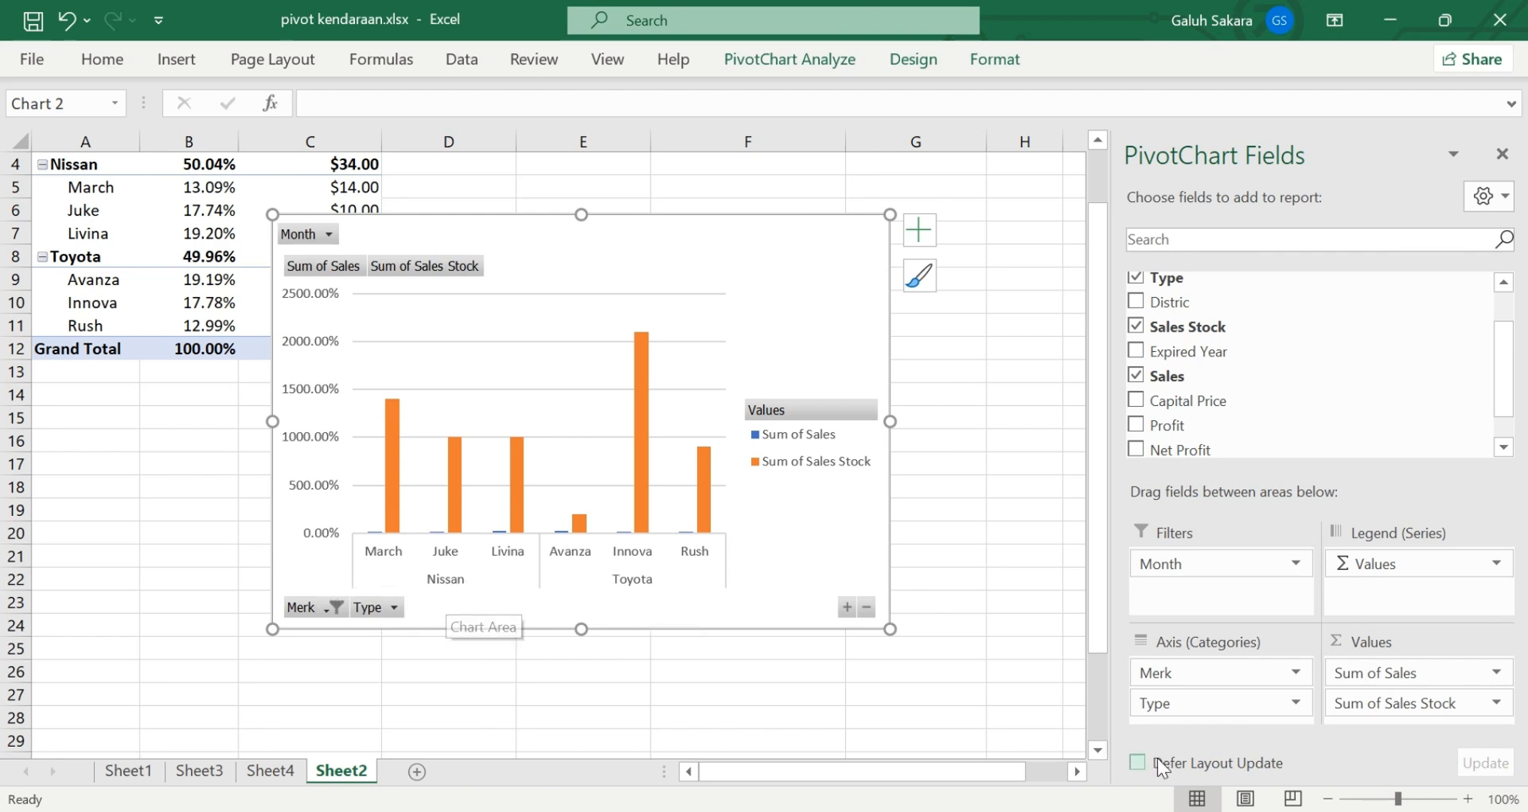
left_click_drag(1181, 675, 1225, 406)
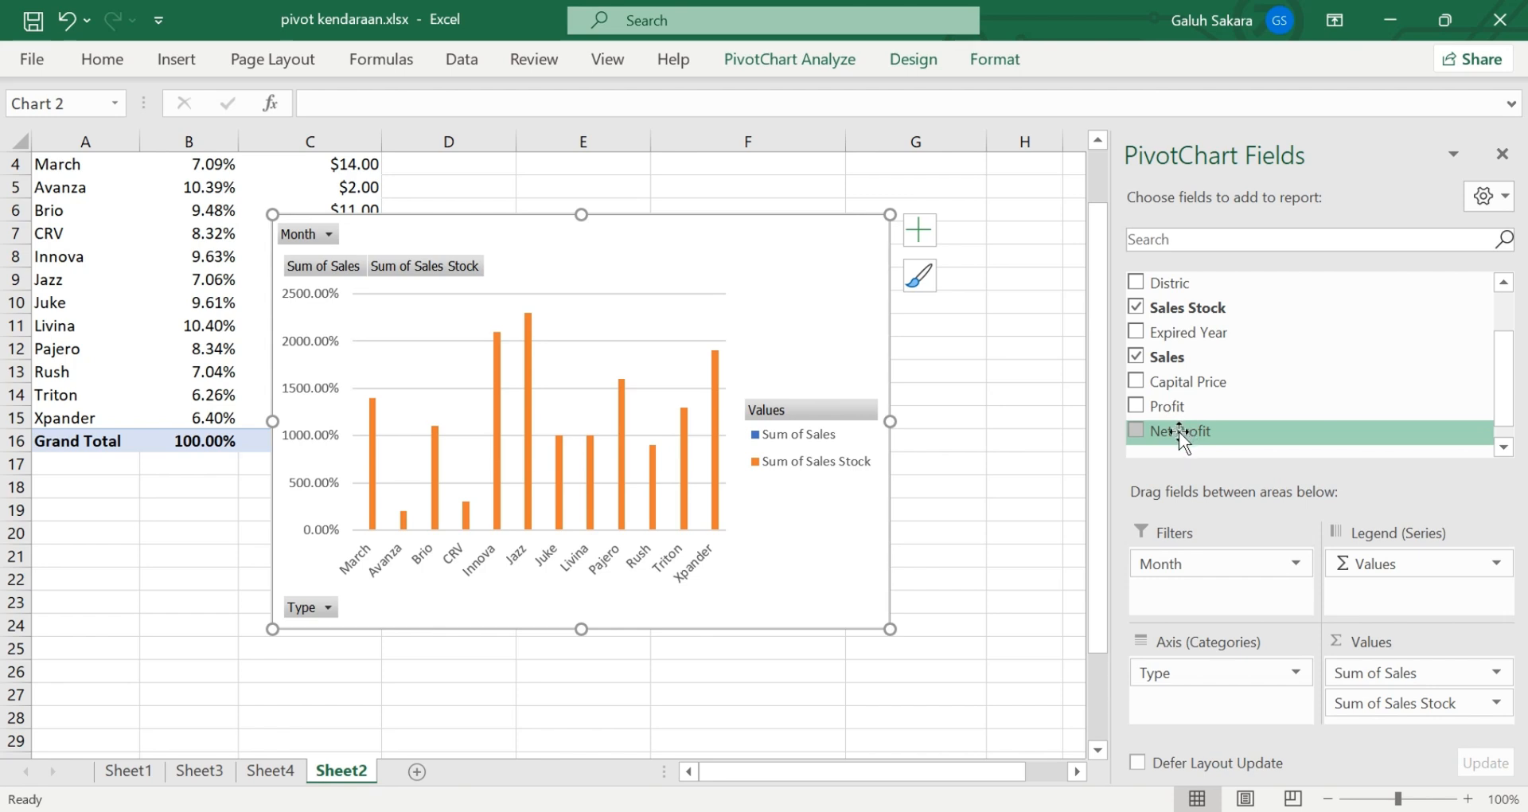
left_click(1506, 199)
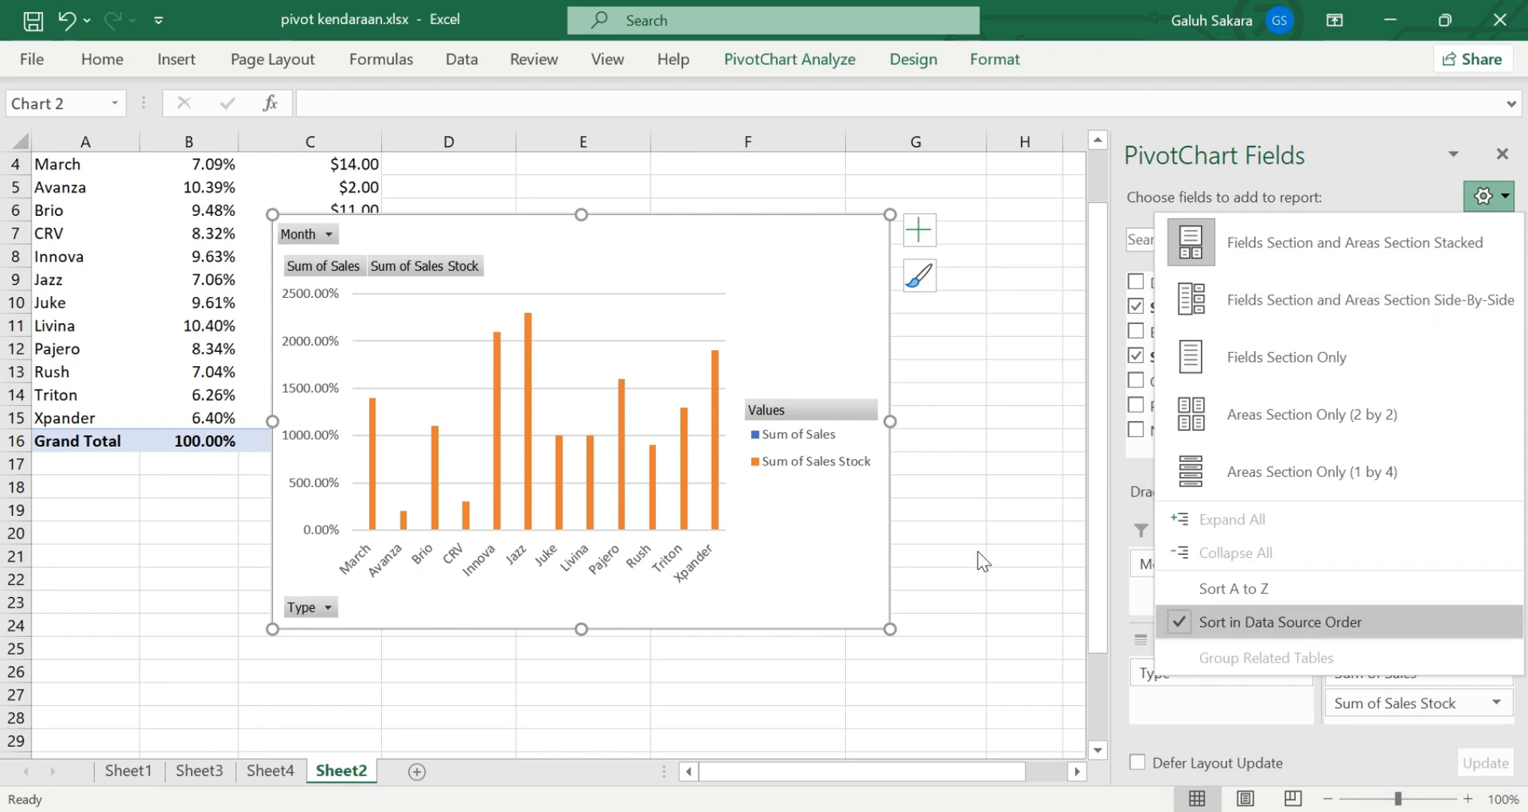
left_click(841, 699)
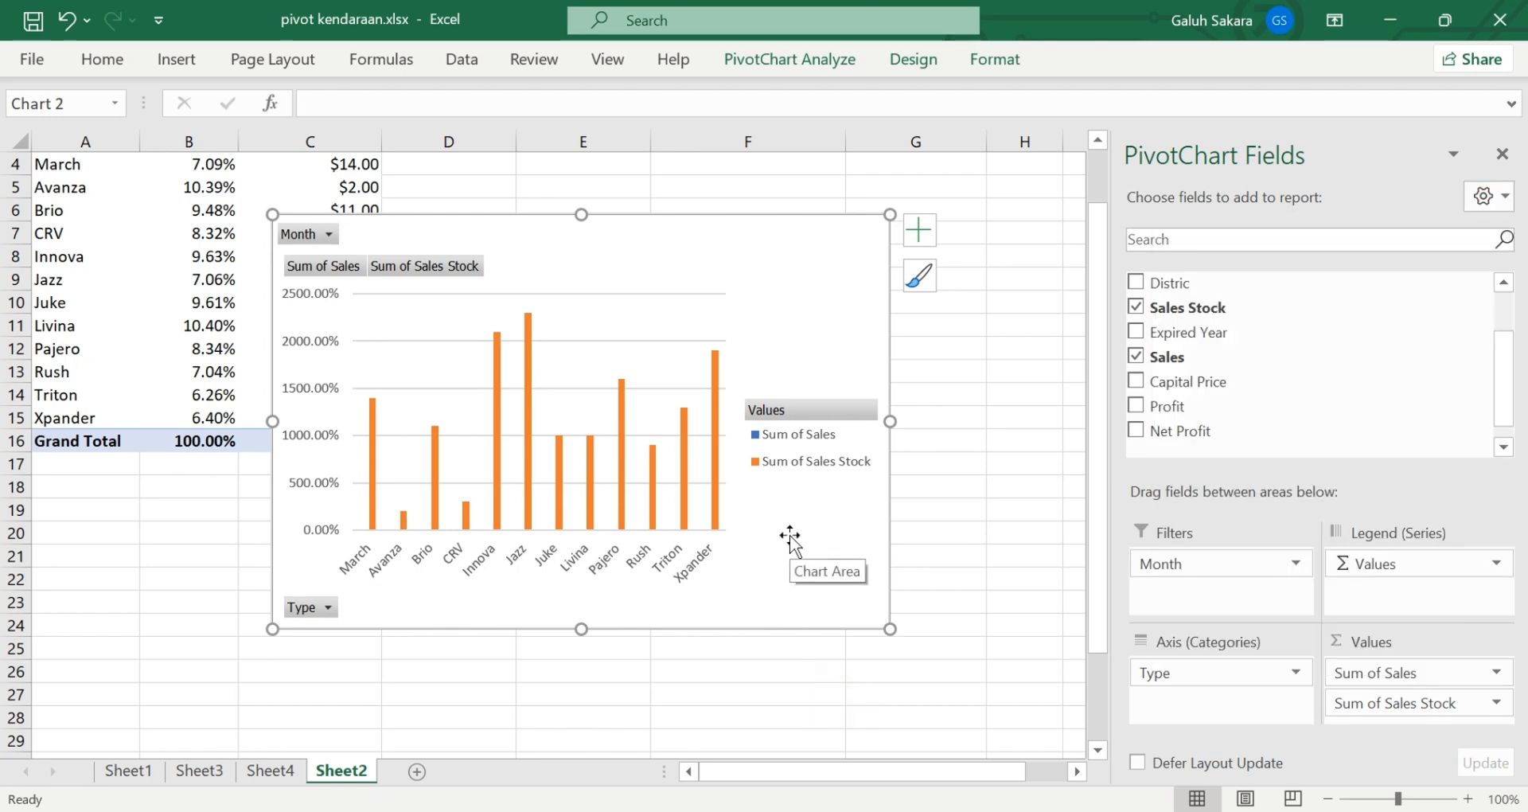
Delete the column PivotChart and remove both Sales Stock and Sales from the pivot table's values
key("ctrl+z")
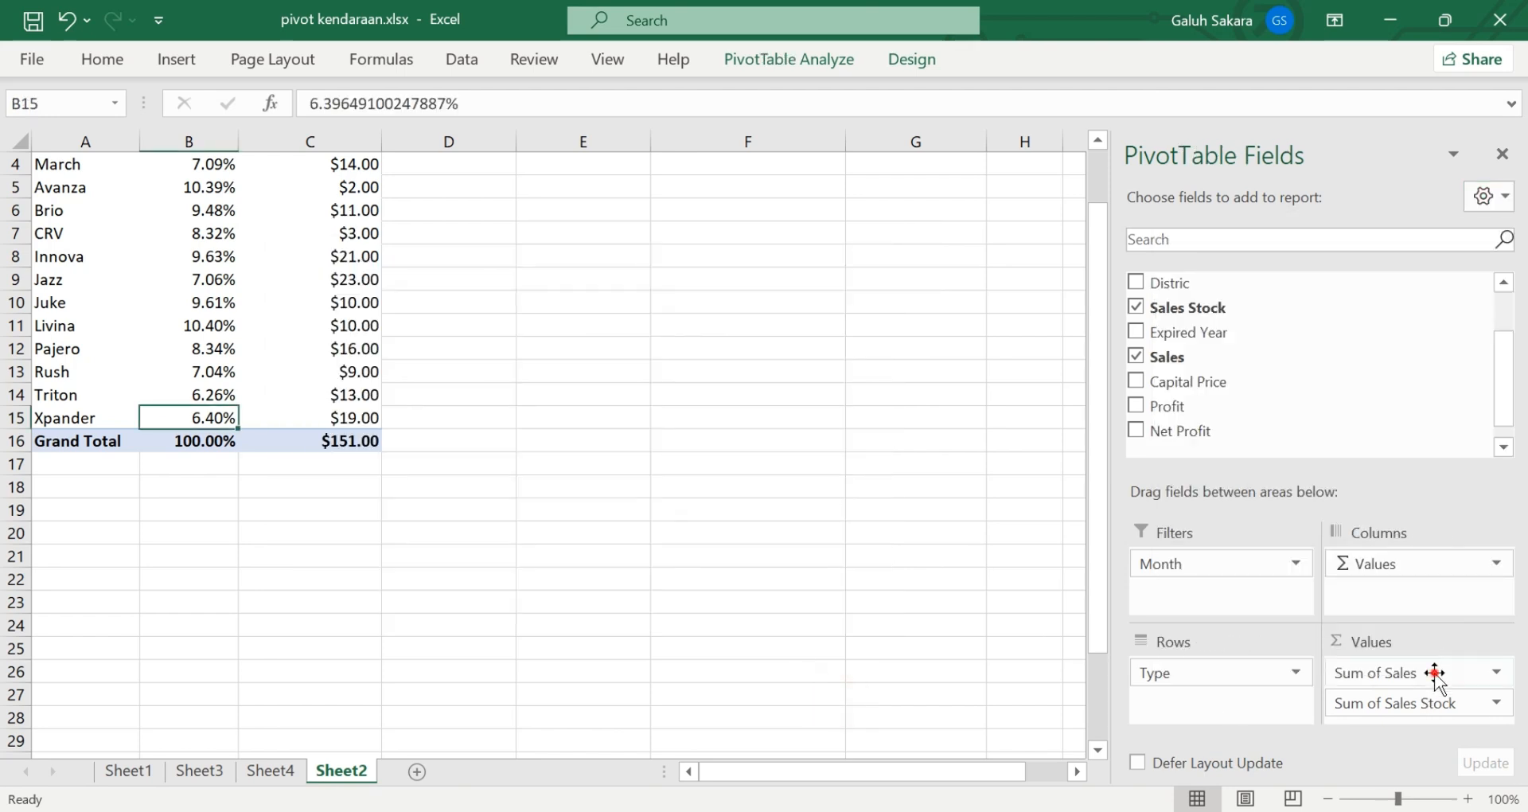
scroll(1364, 331, "down", 1)
left_click_drag(1435, 704, 1370, 438)
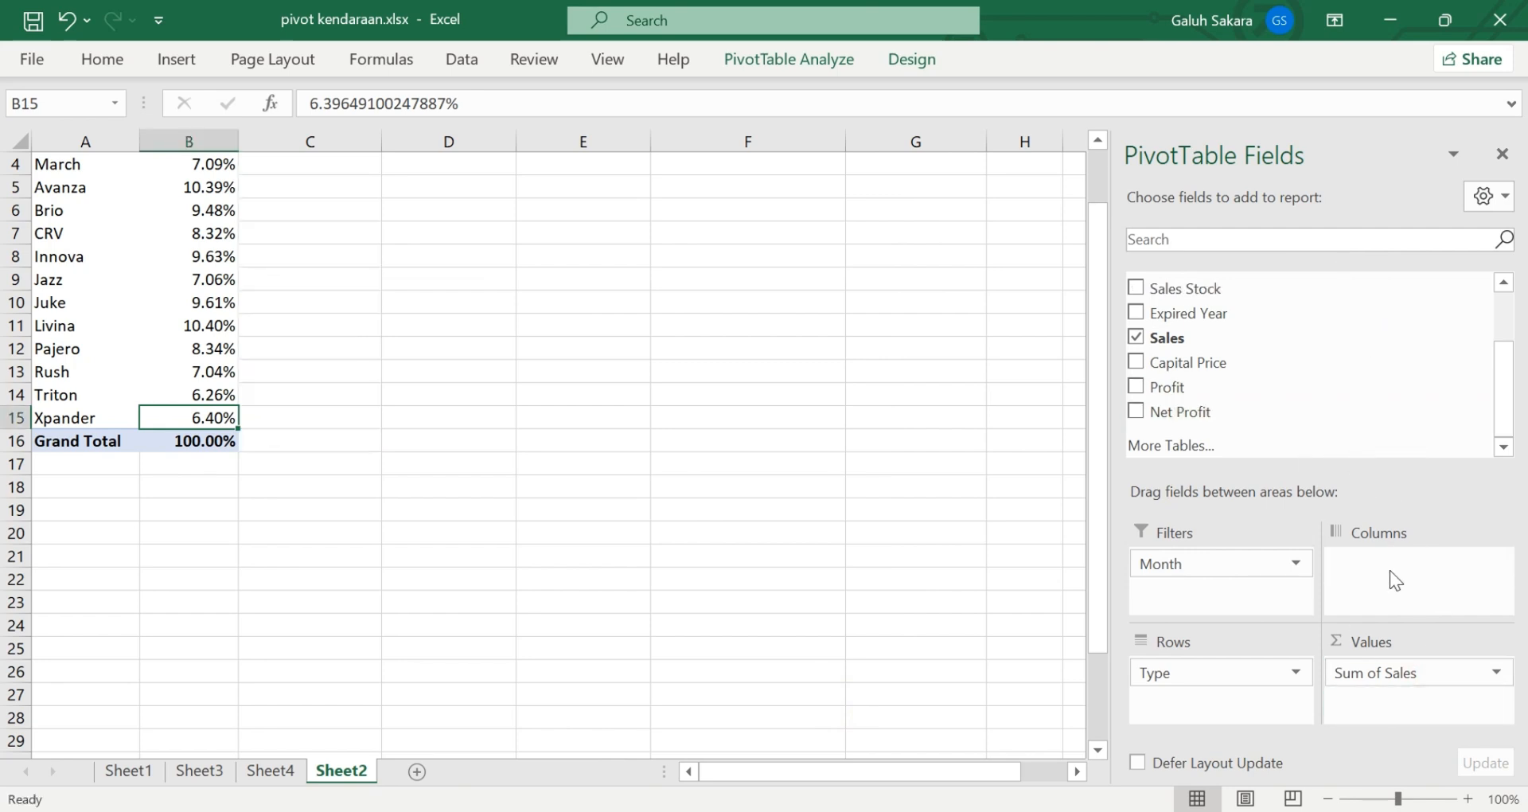
left_click_drag(1391, 673, 1307, 314)
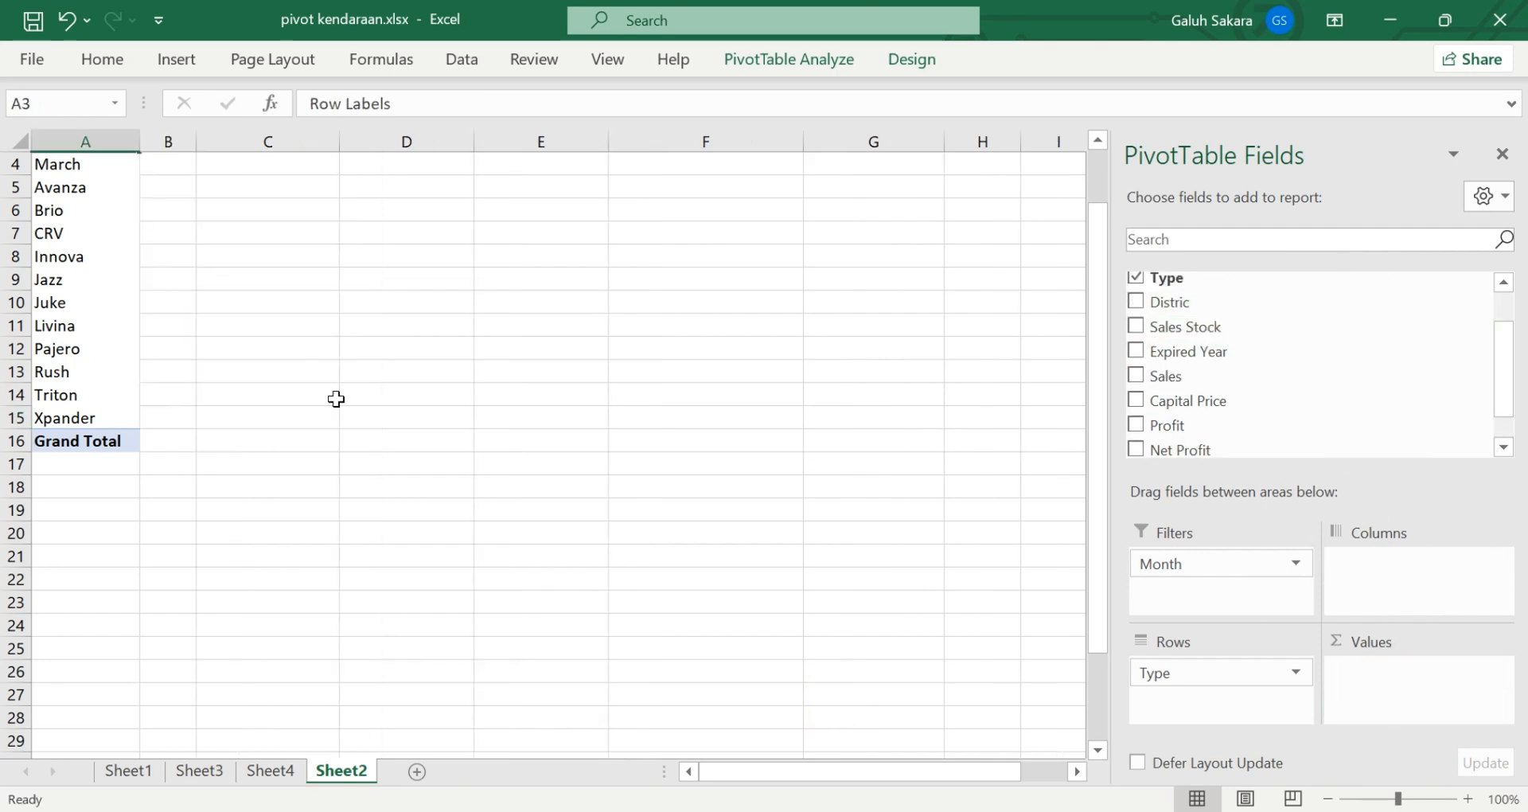
Add the Sales Stock field to the pivot table's values as a sum
scroll(235, 437, "up", 1)
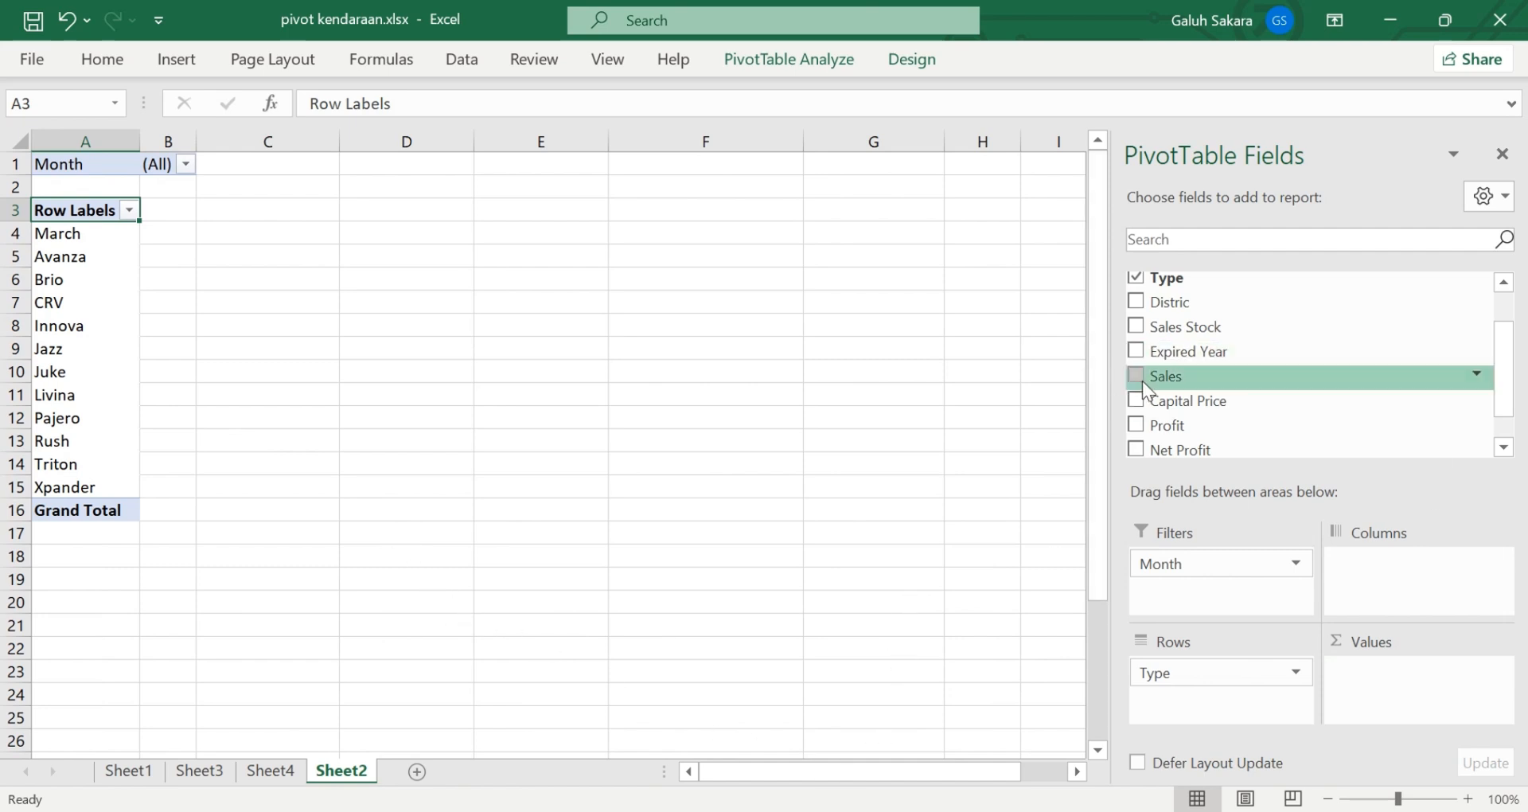
scroll(1141, 380, "down", 1)
left_click_drag(1144, 283, 1361, 672)
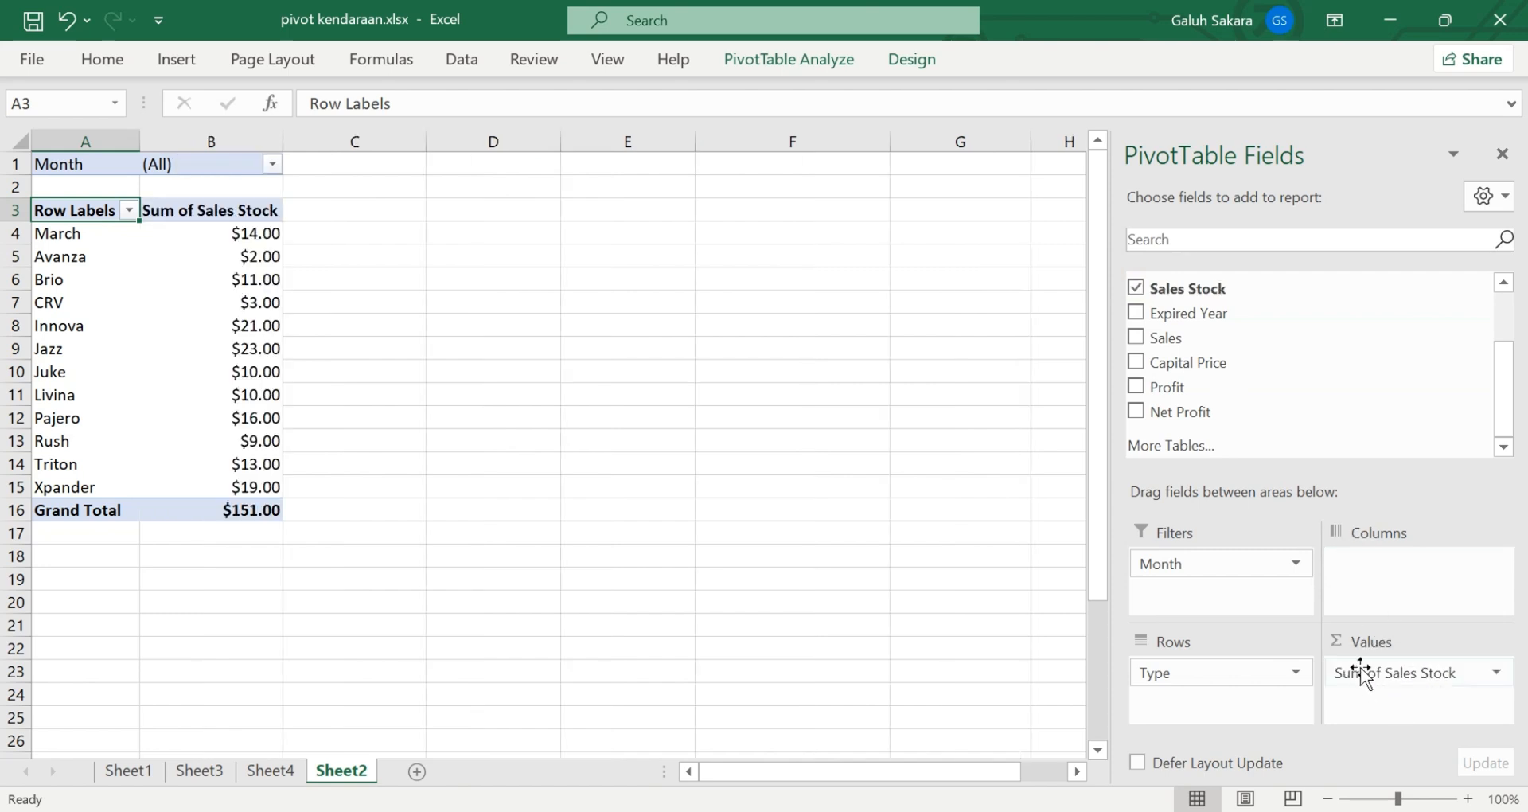
Arrange the field list's fields and areas sections side by side, and try adding Merk to the rows
left_click(1489, 196)
left_click(1270, 294)
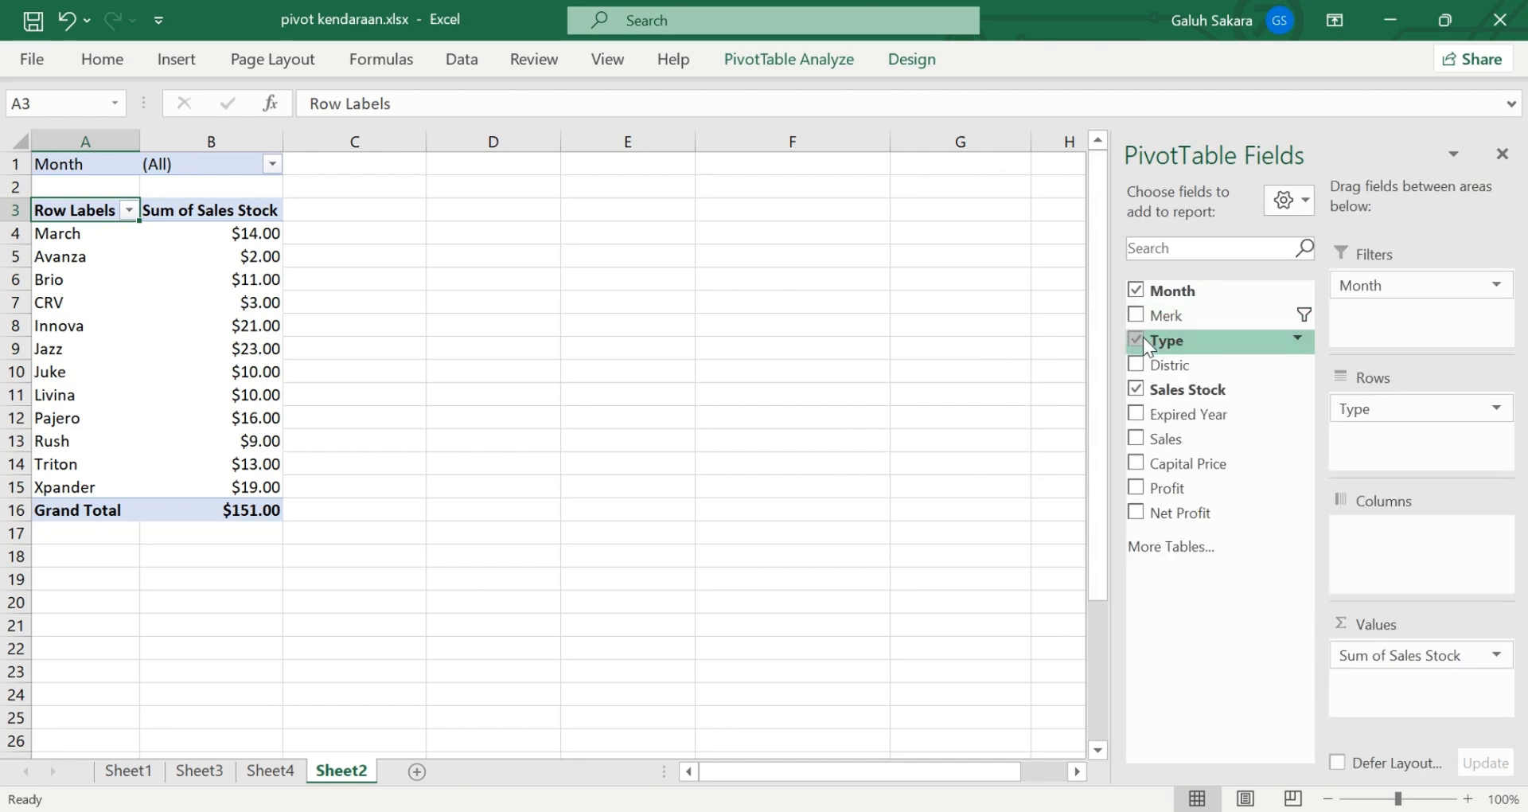
left_click(1136, 315)
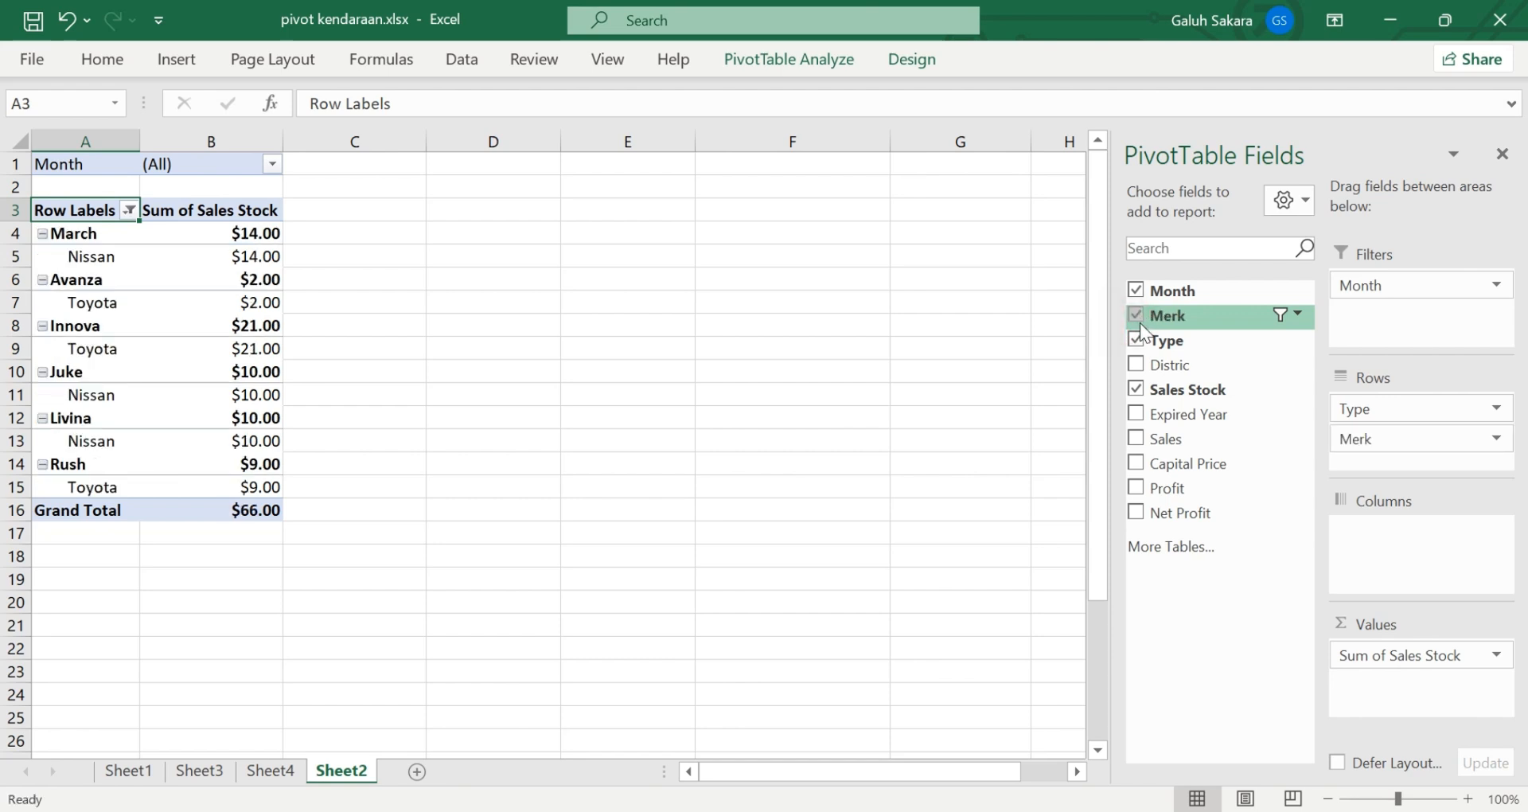
left_click(1137, 316)
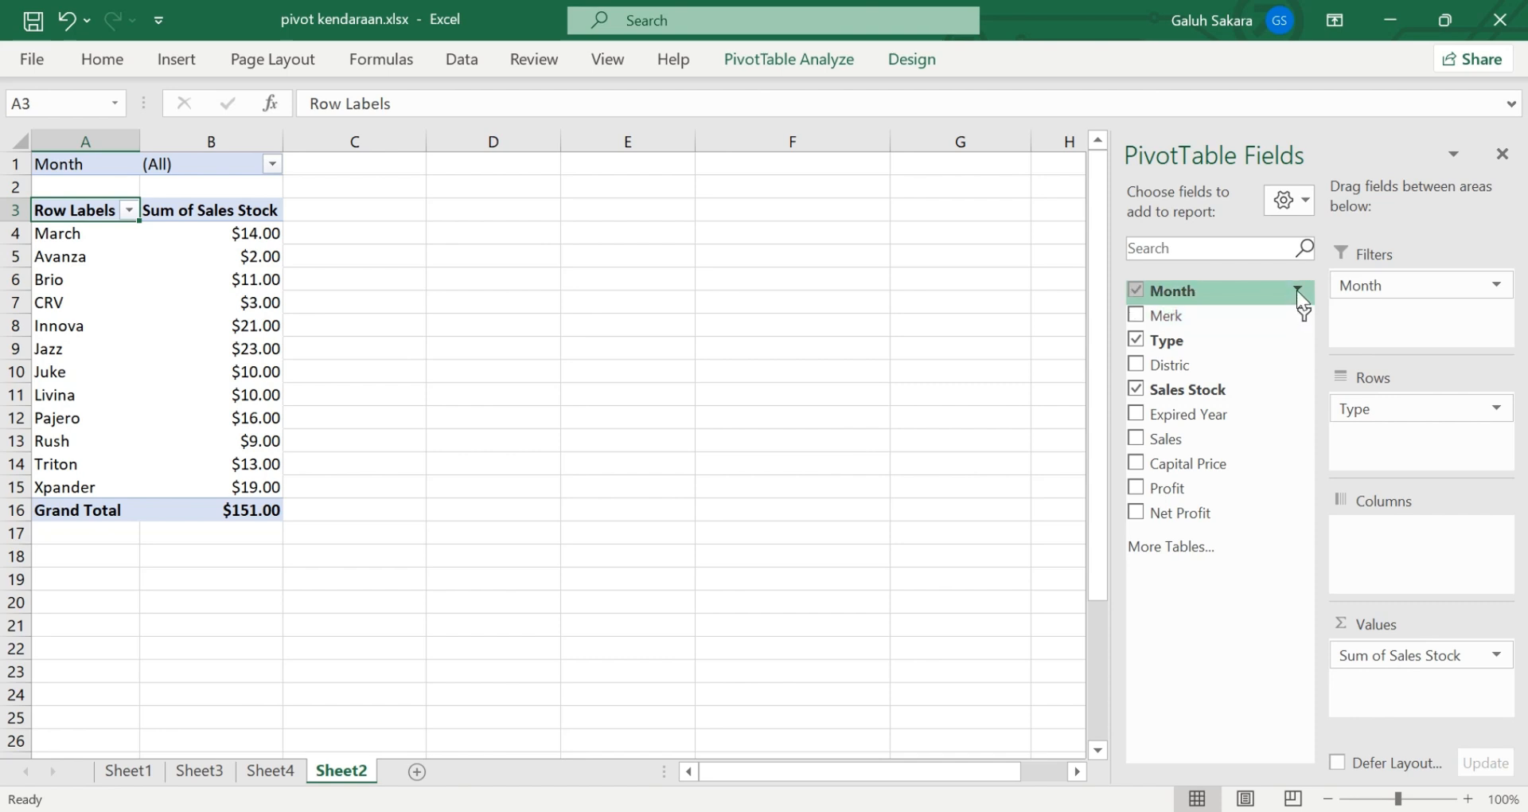
Sort the pivot field list from A to Z and try including the Capital Price field
left_click(1283, 199)
left_click(1282, 589)
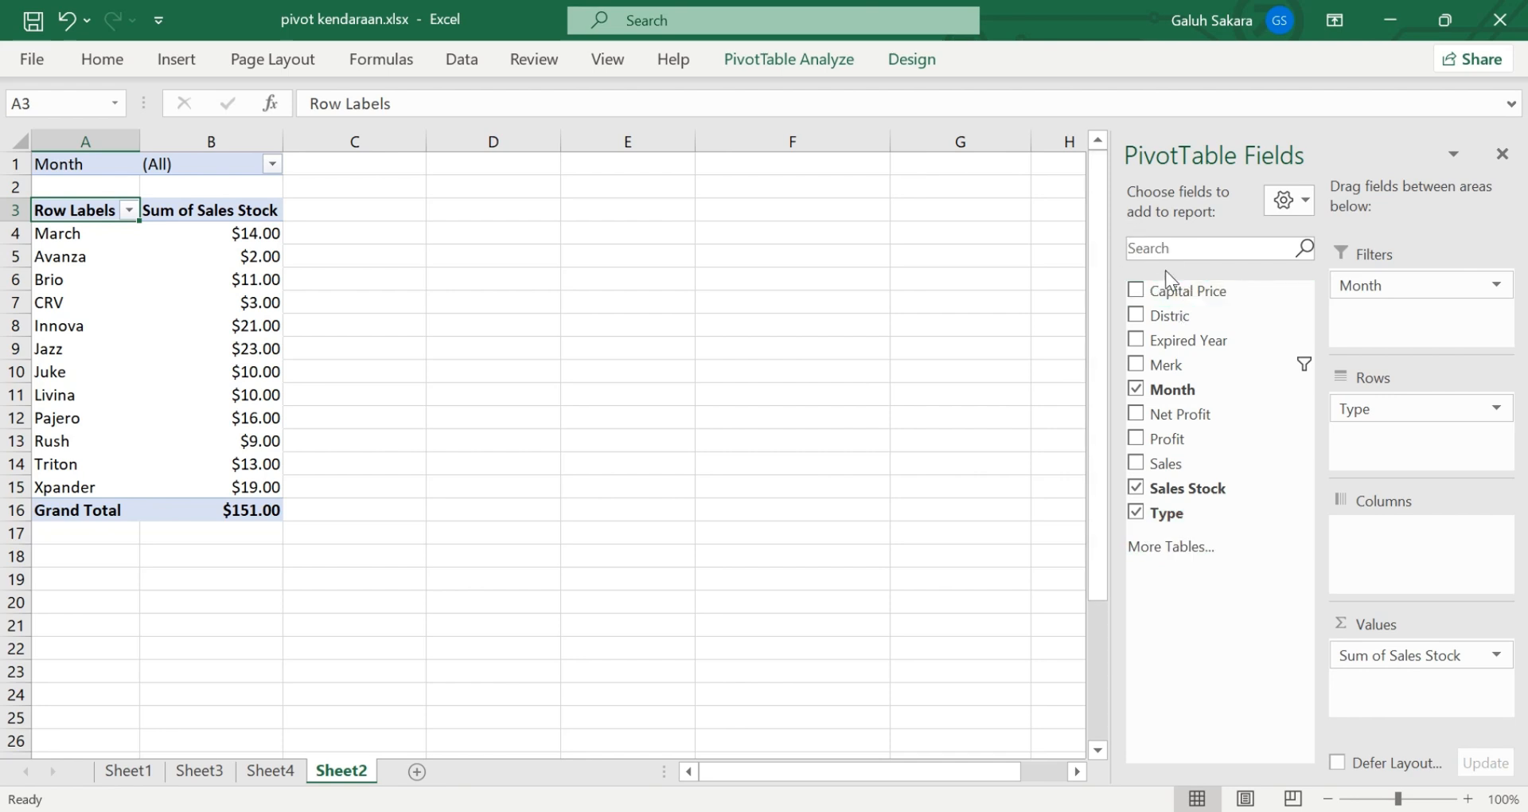
left_click(1133, 292)
left_click(1133, 293)
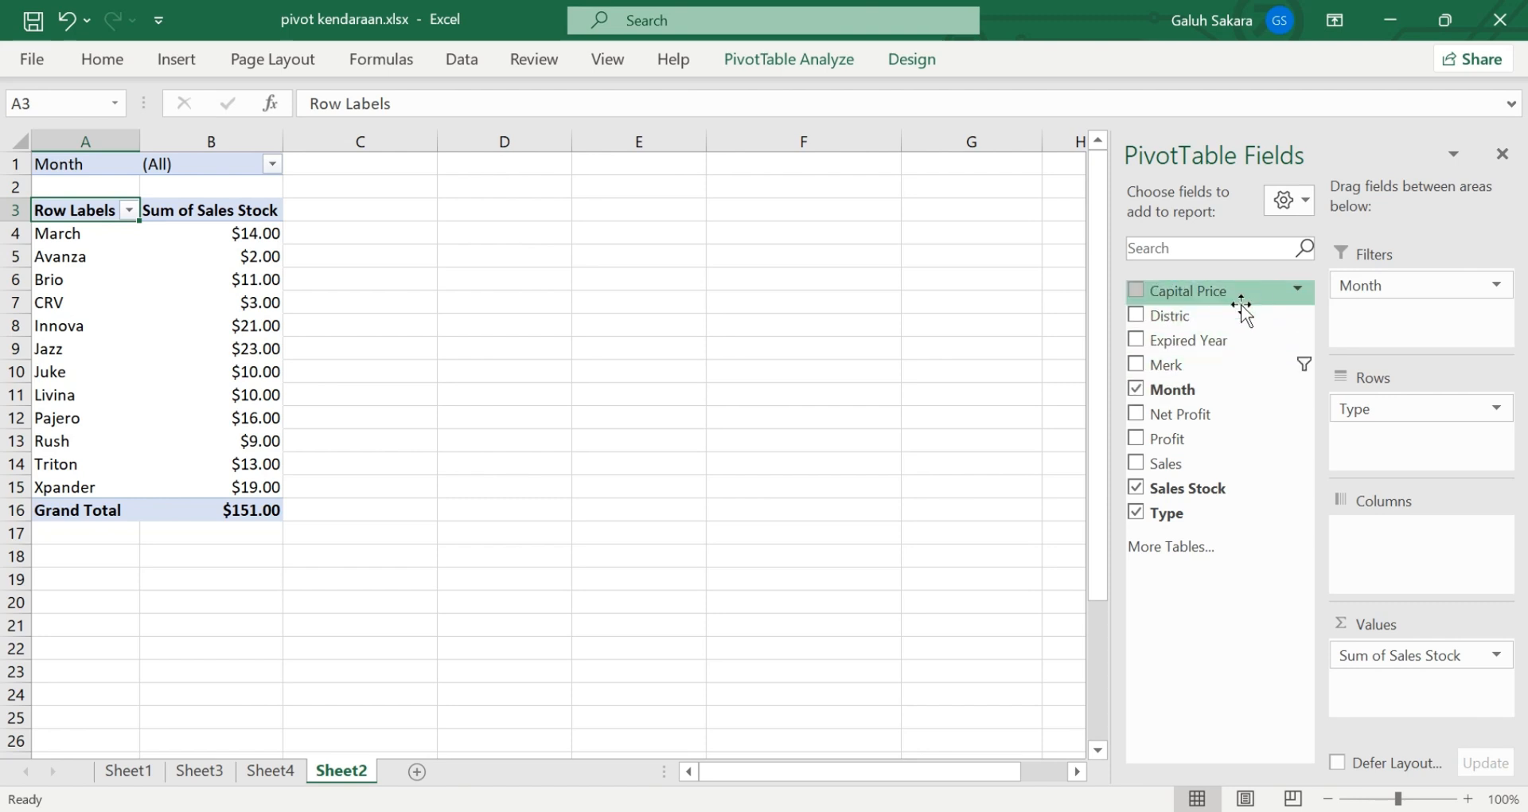
Close the field list and insert slicers for the Merk, Month and Type fields of the pivot table
left_click(1502, 155)
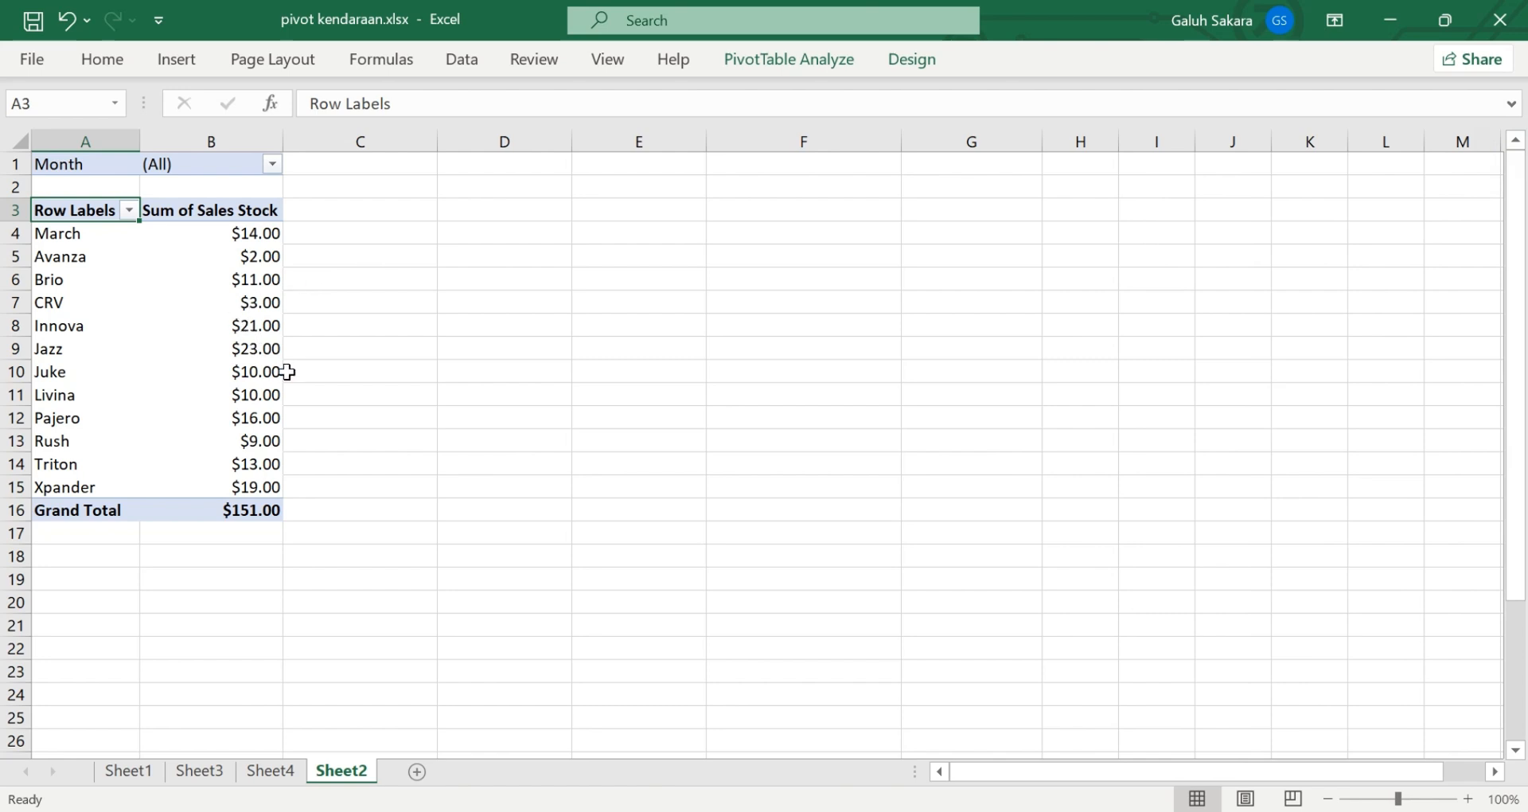
left_click(255, 233)
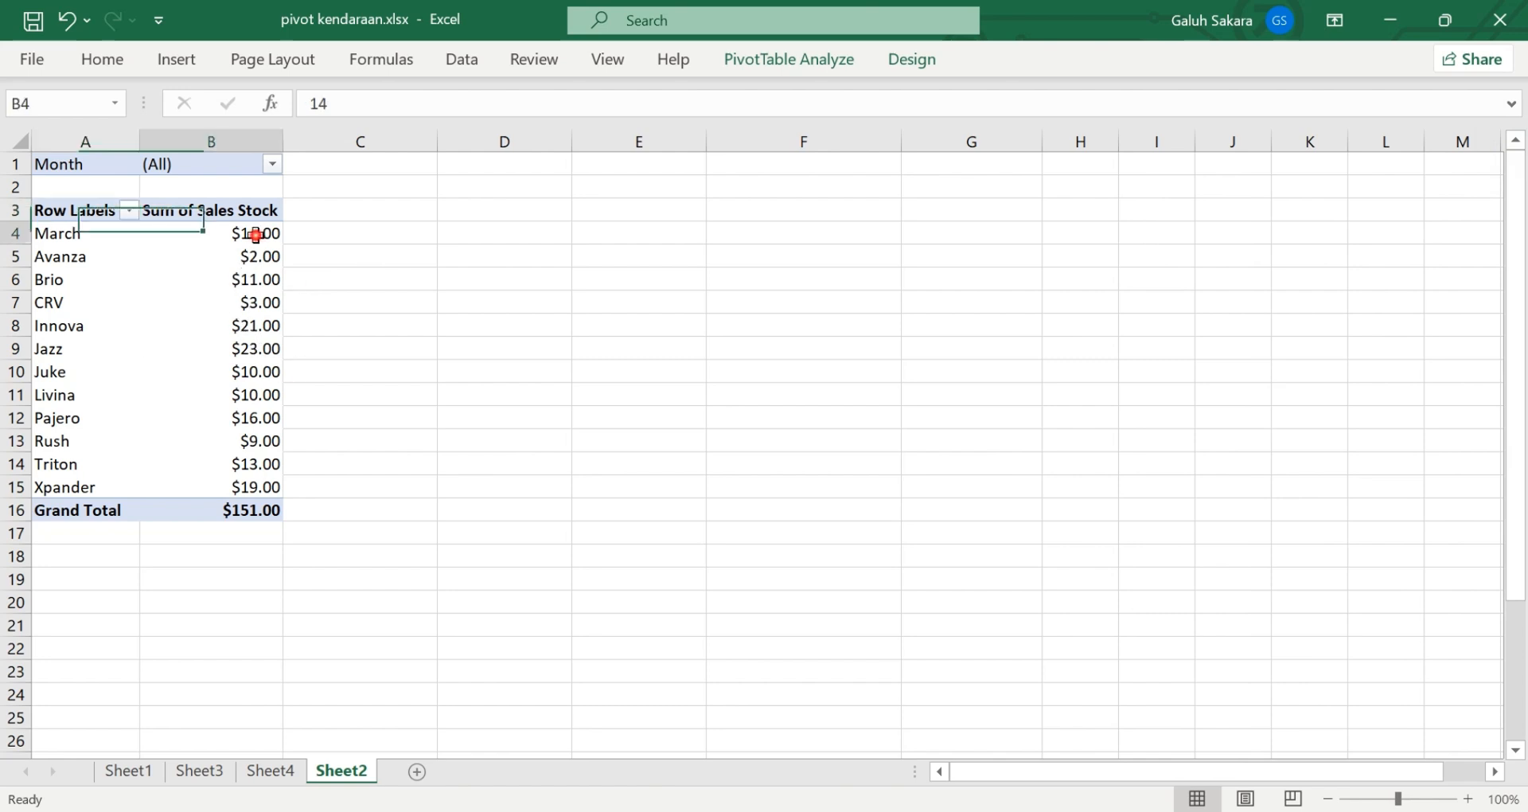
left_click(804, 61)
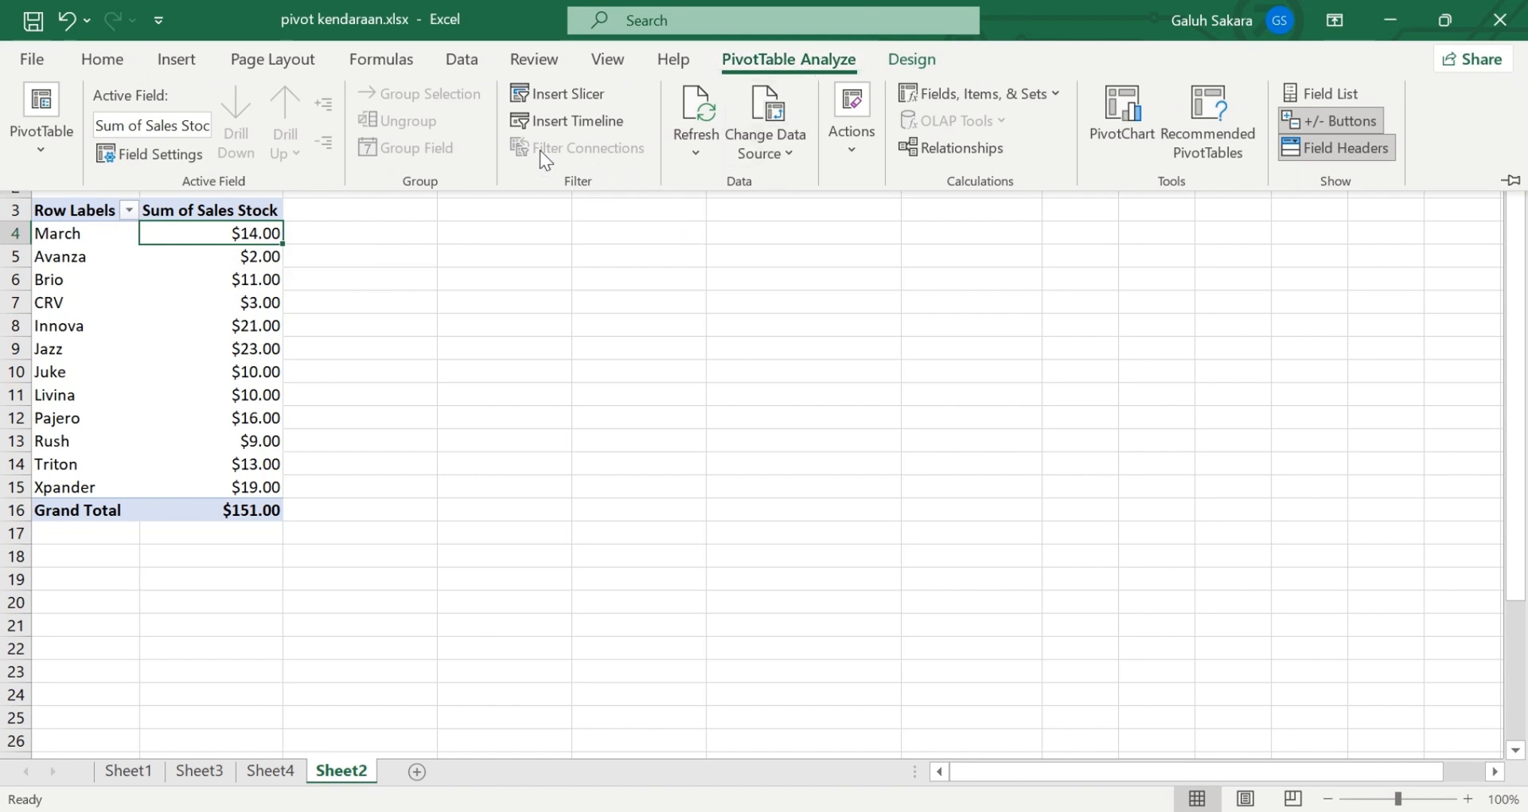
left_click(523, 92)
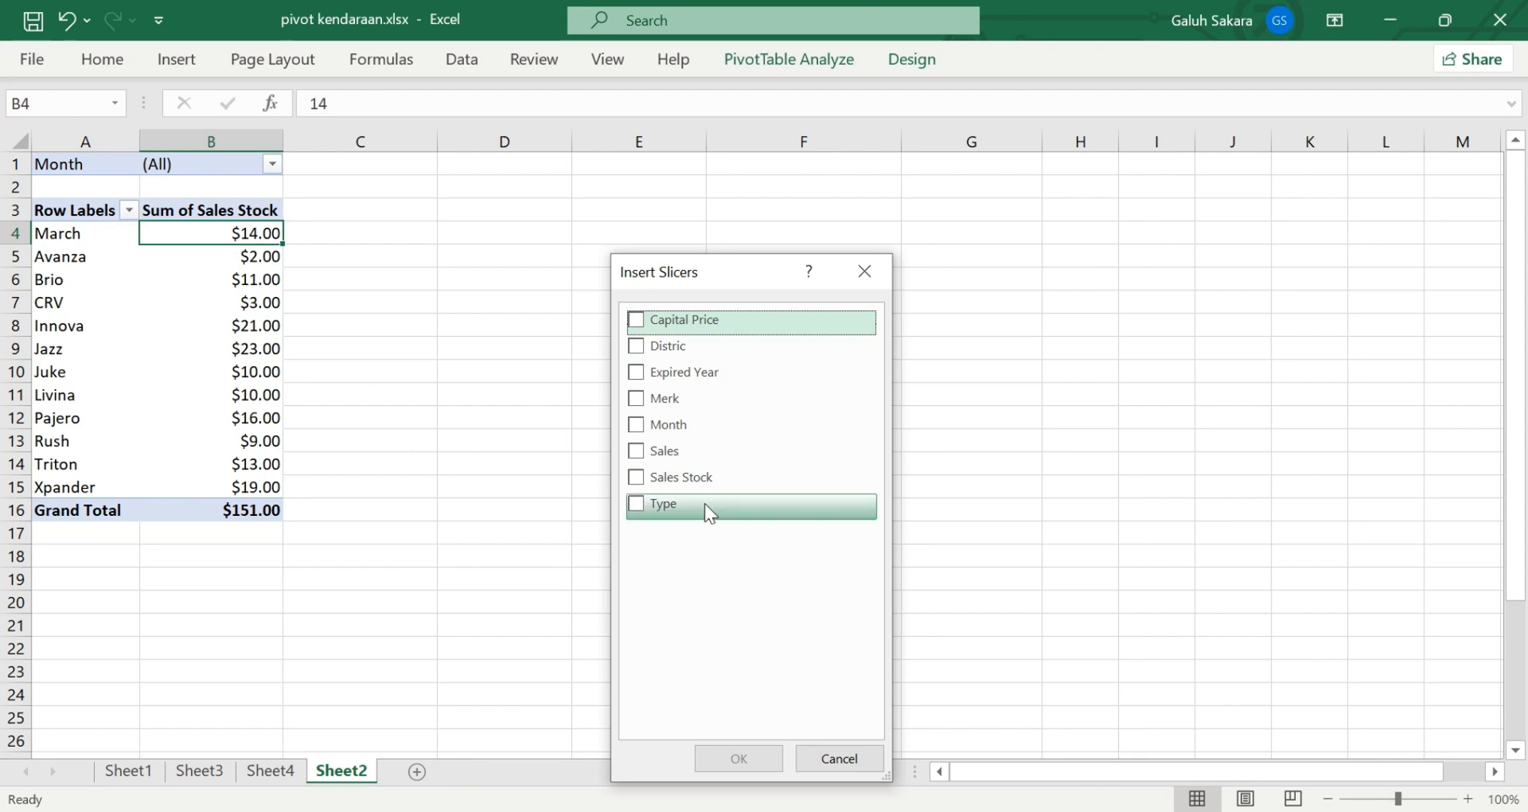
left_click(635, 422)
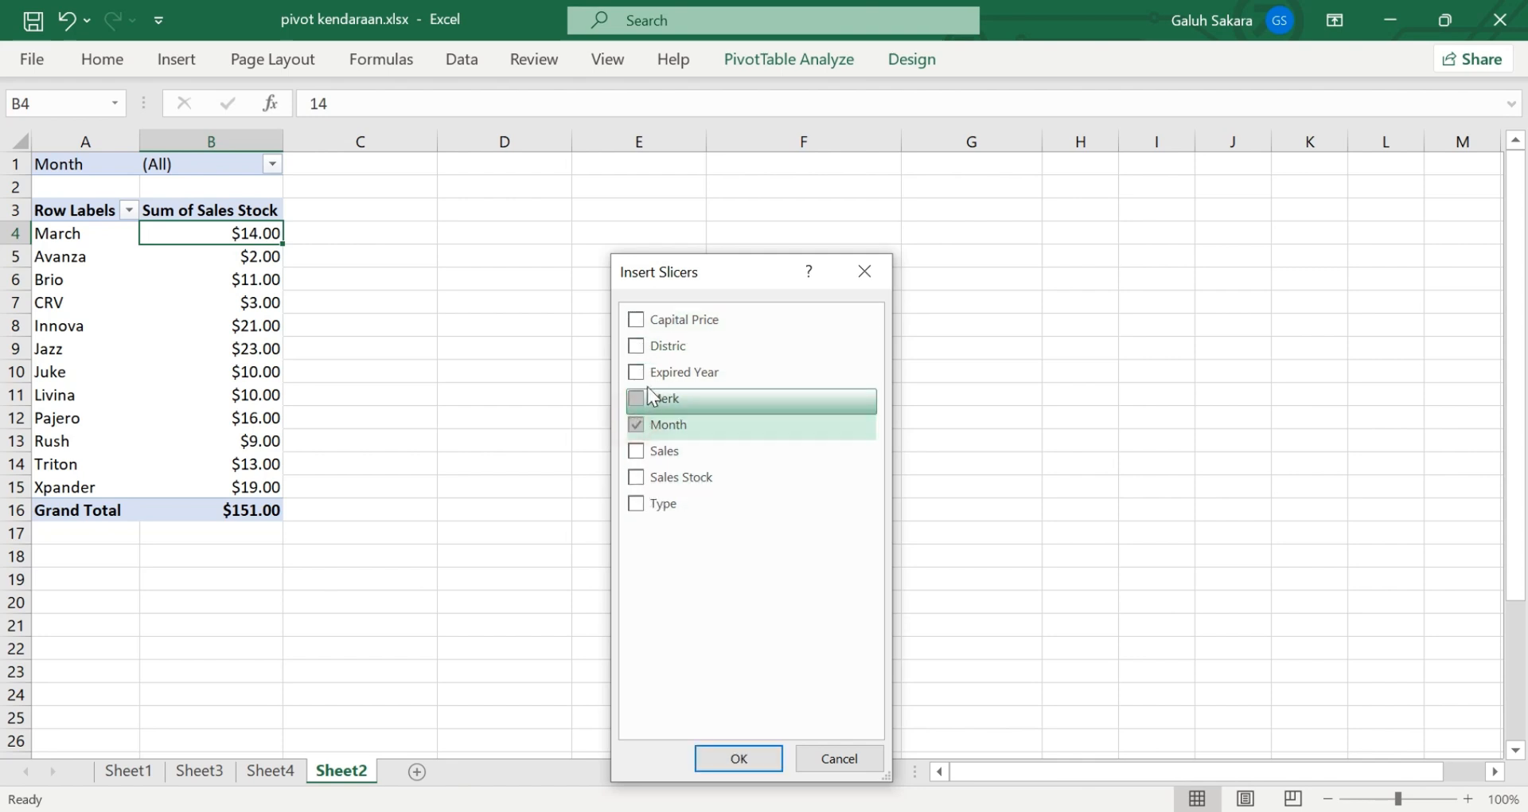
left_click(639, 398)
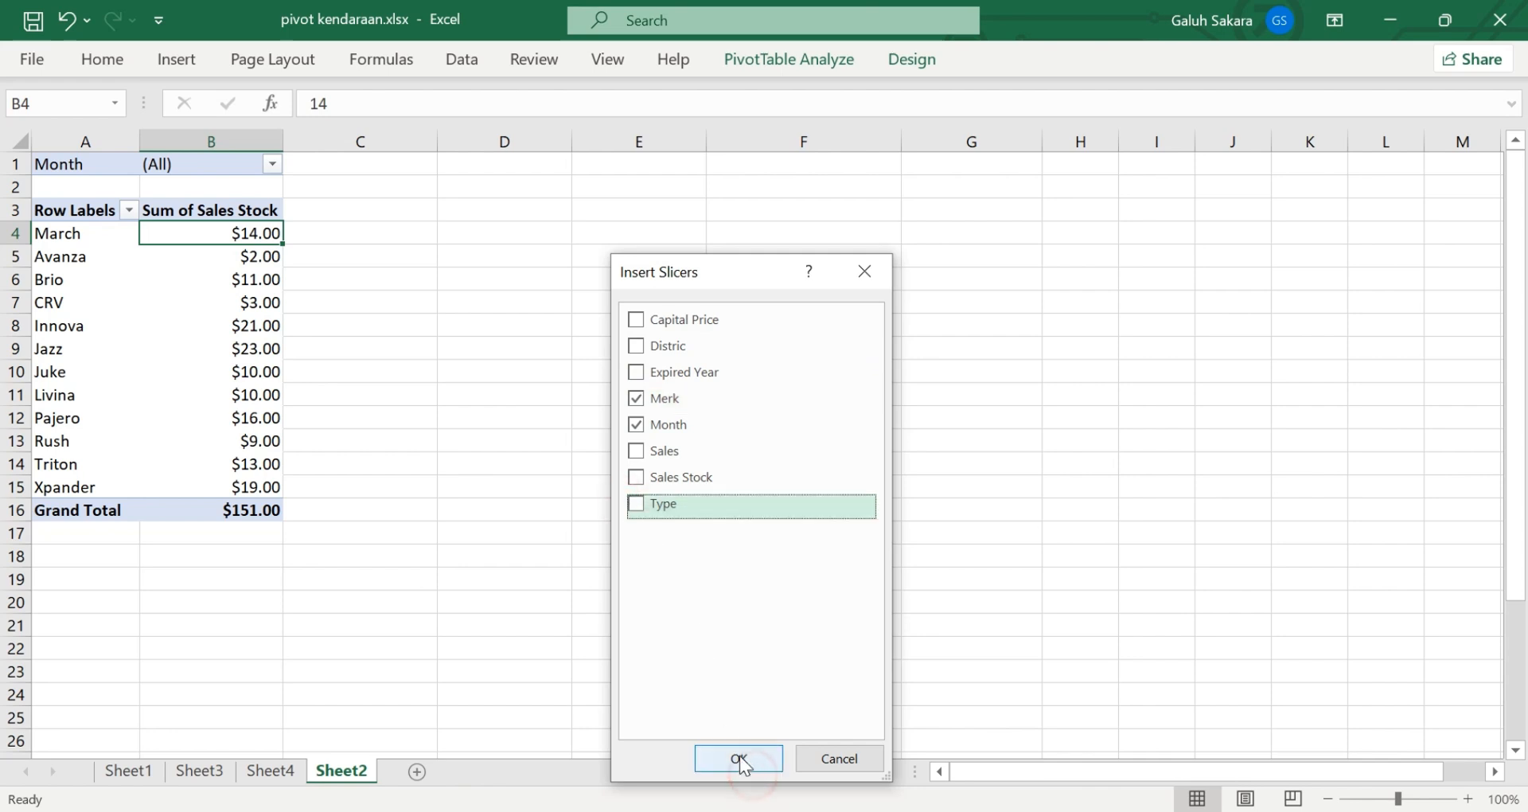
left_click(642, 502)
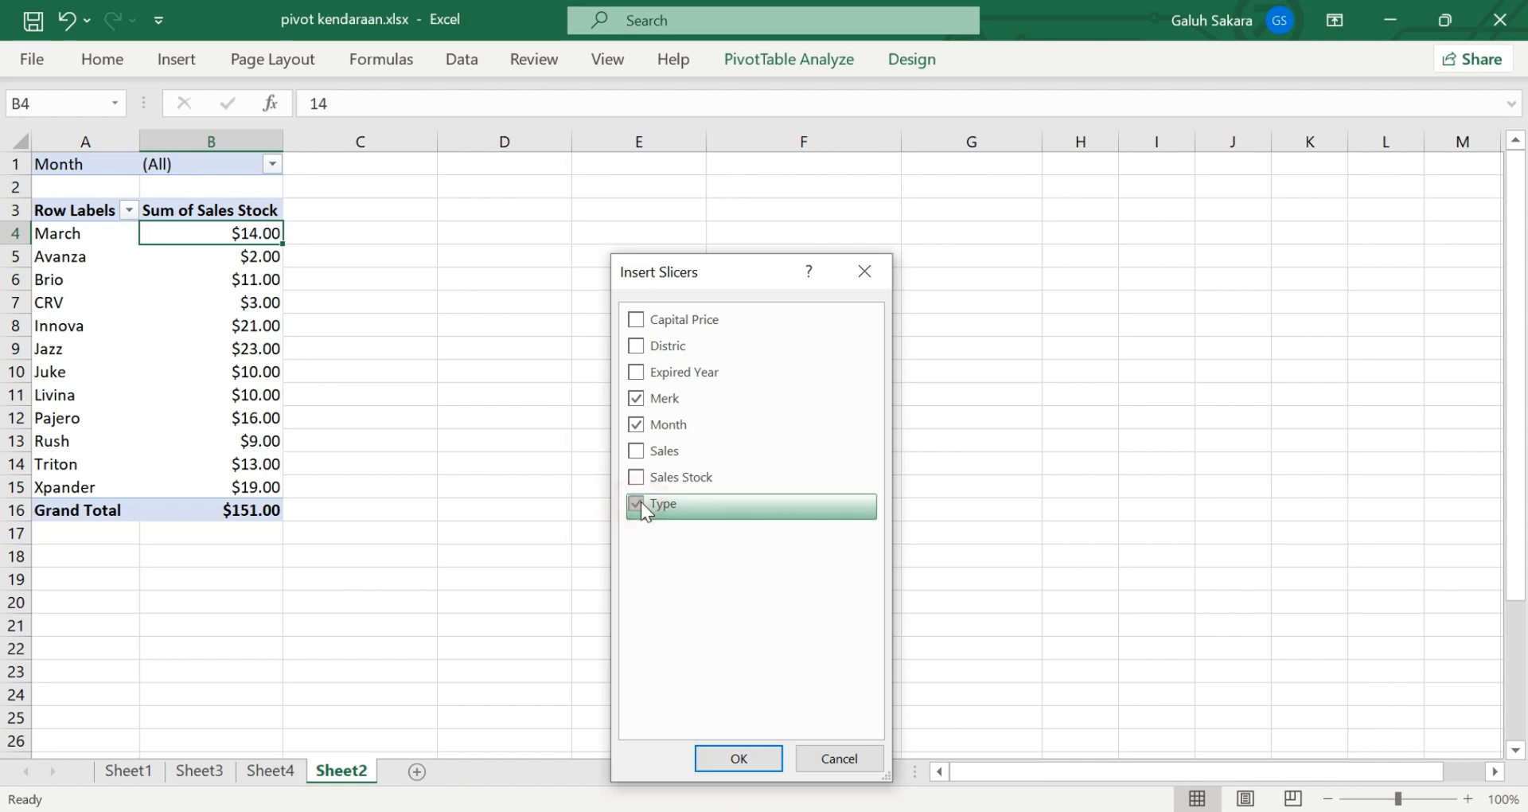
left_click(765, 752)
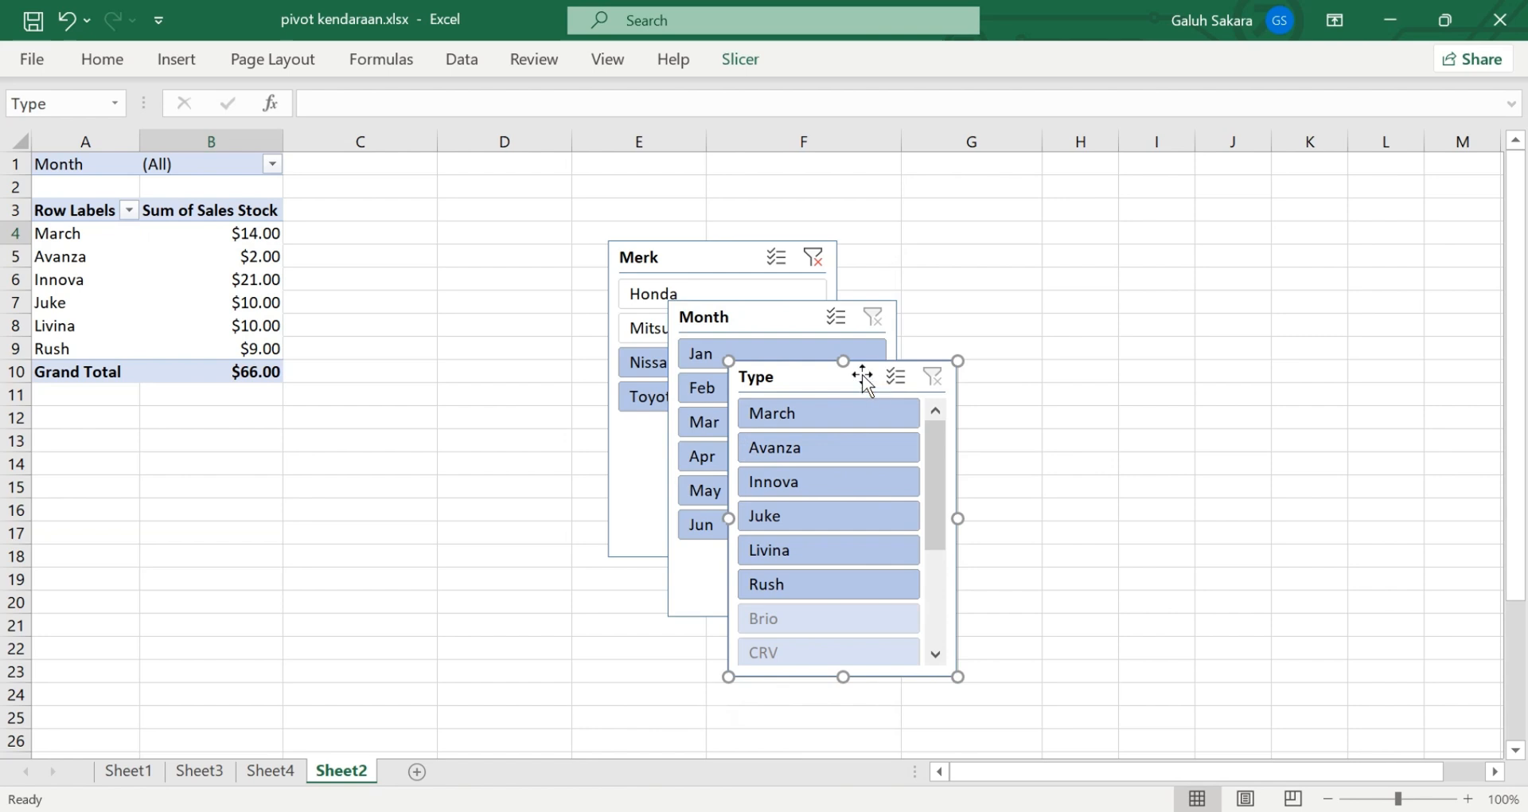
Arrange the Merk, Month and Type slicers side by side so that none overlap
left_click_drag(848, 377, 1103, 381)
left_click_drag(749, 312, 945, 256)
left_click_drag(1108, 385, 1260, 261)
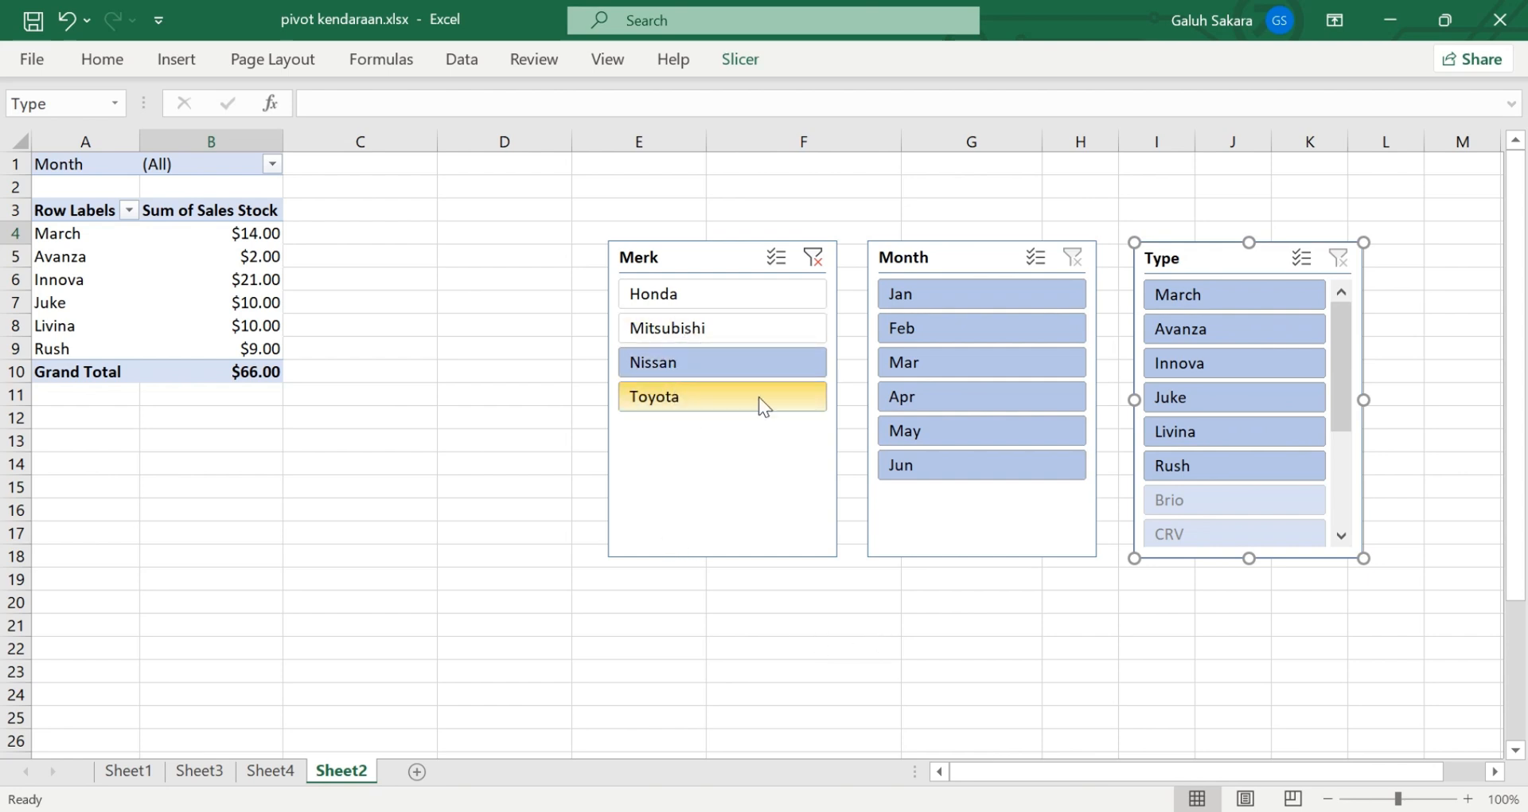
Try filtering the pivot table by Jan, Innova and Feb with the slicers, and clear the Month filter
left_click(905, 295)
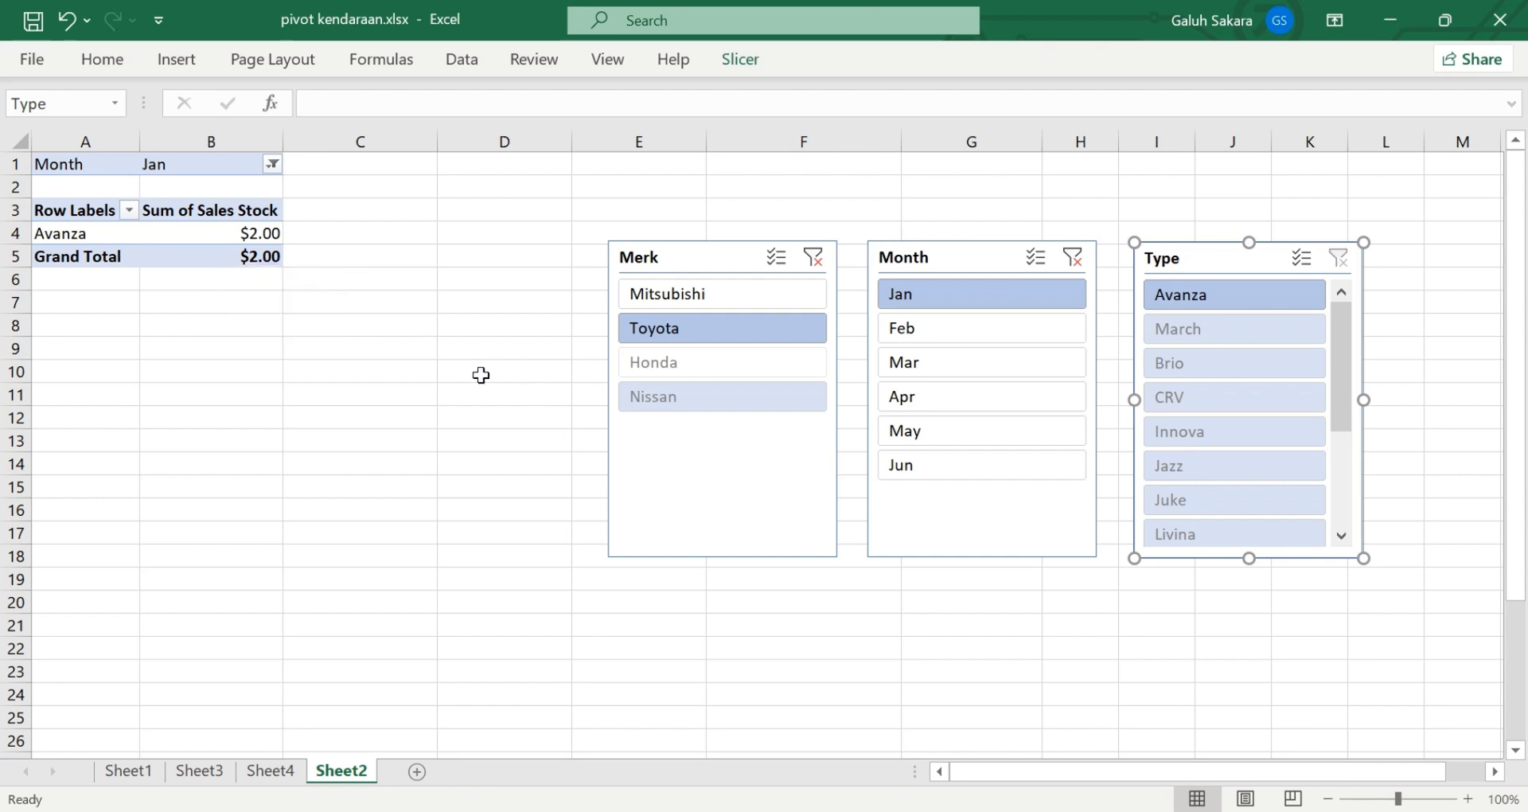
left_click(1264, 434)
left_click(86, 235)
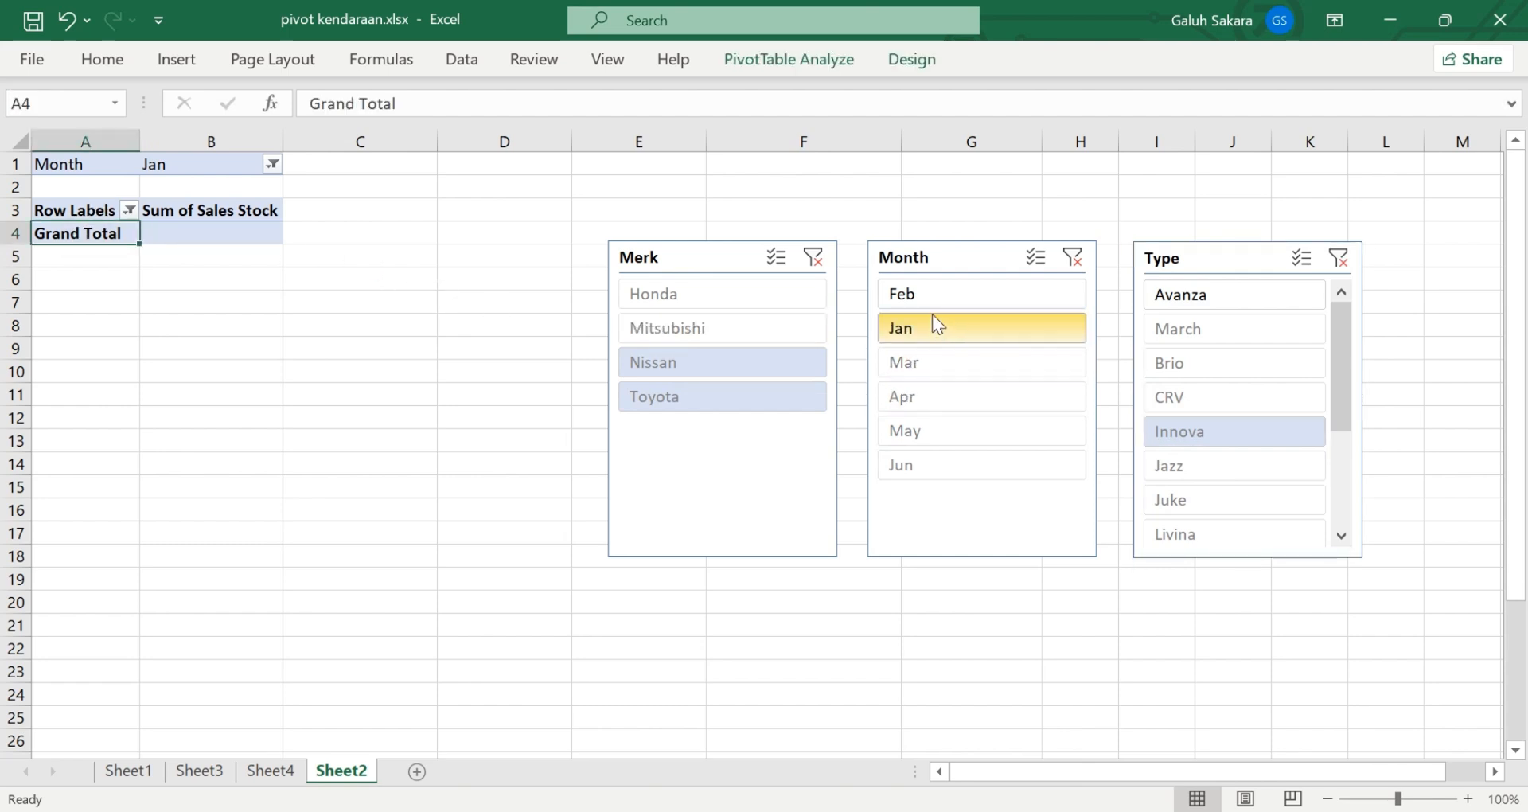
left_click(920, 283)
left_click(1071, 257)
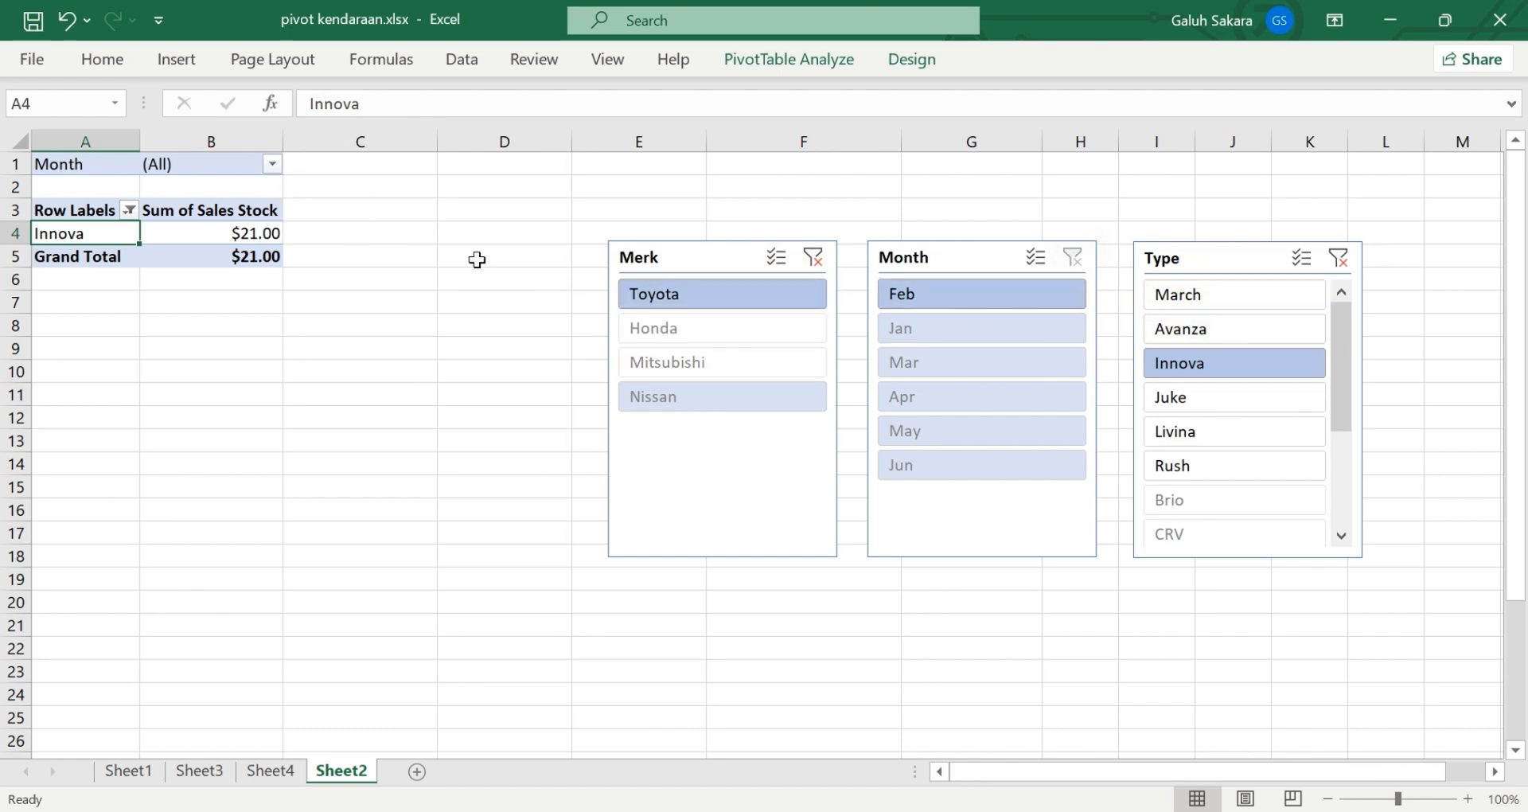
Try the Merk slicer on Honda, and clear the Merk and Type slicer filters
left_click(733, 329)
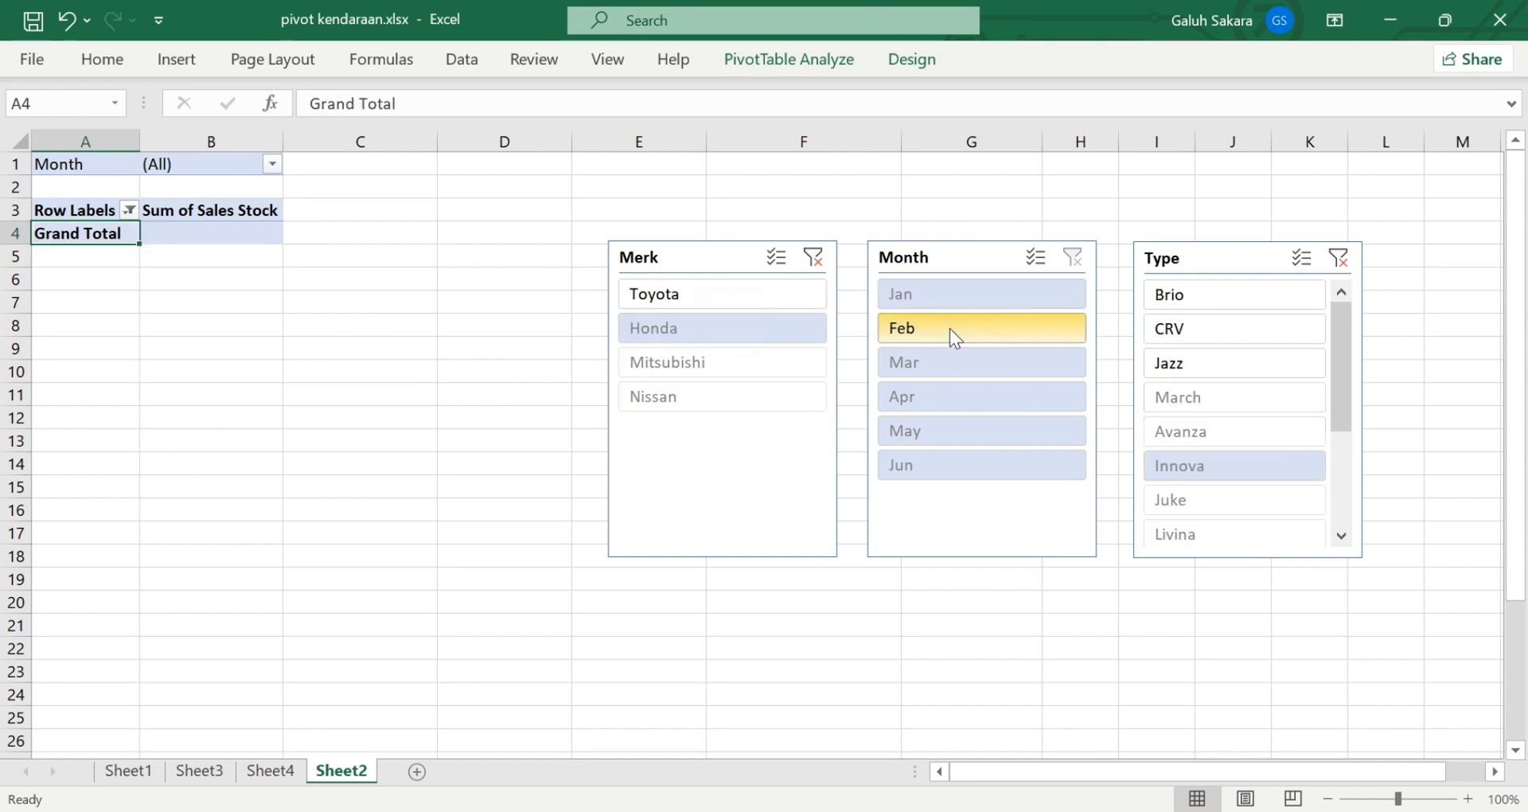
left_click(1072, 256)
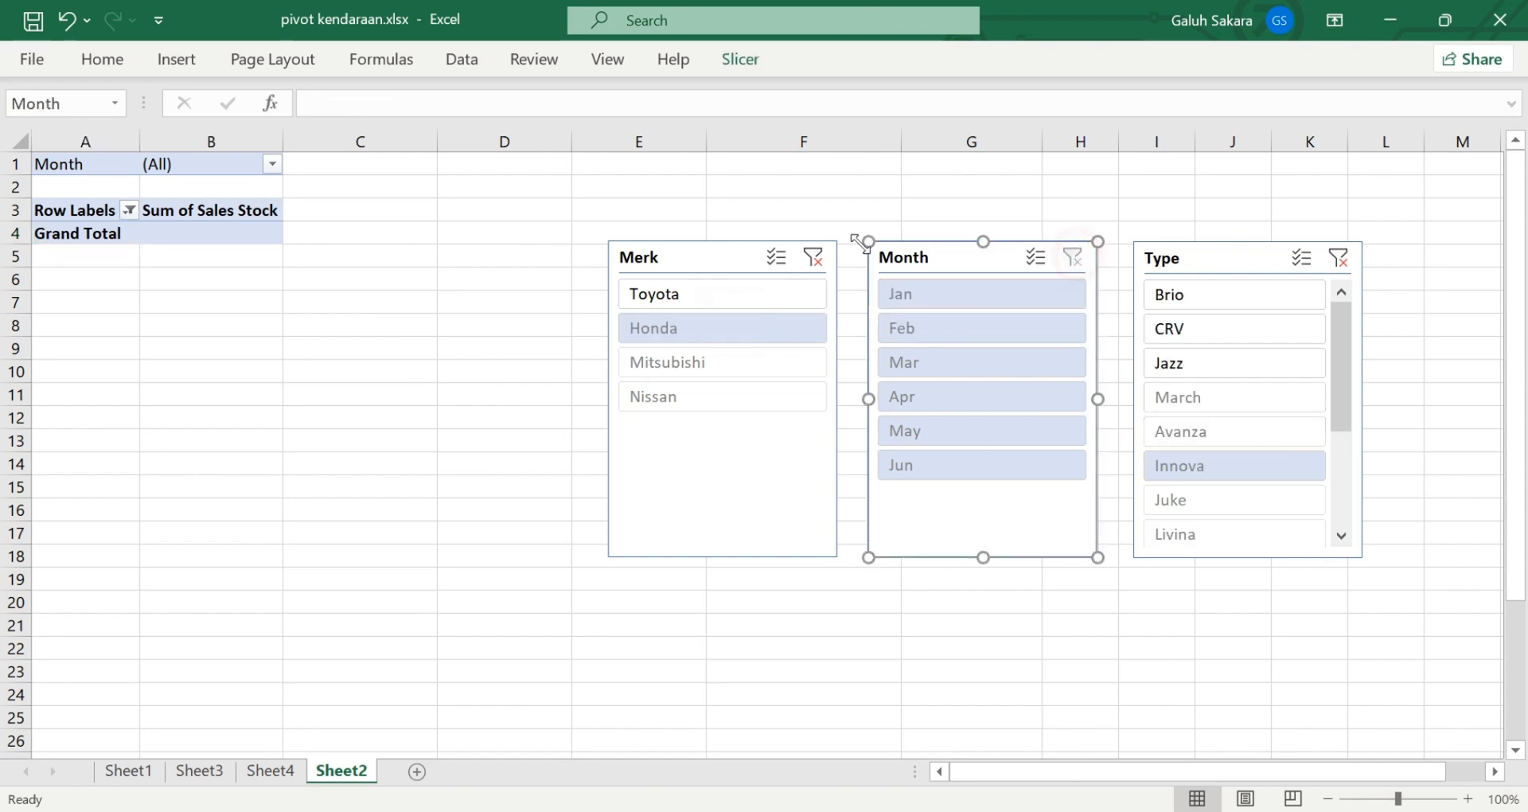
left_click(813, 256)
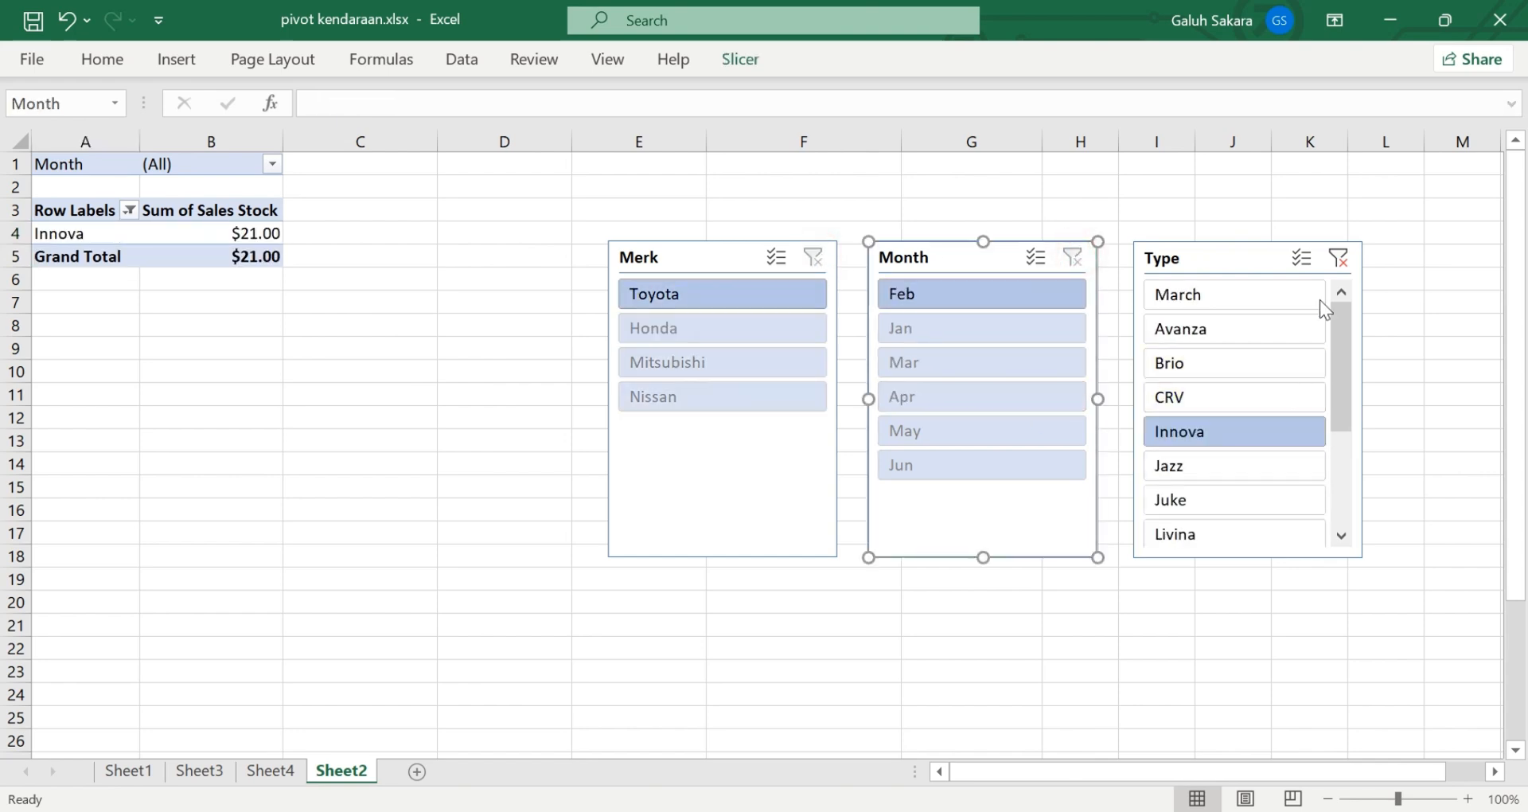
left_click(1340, 260)
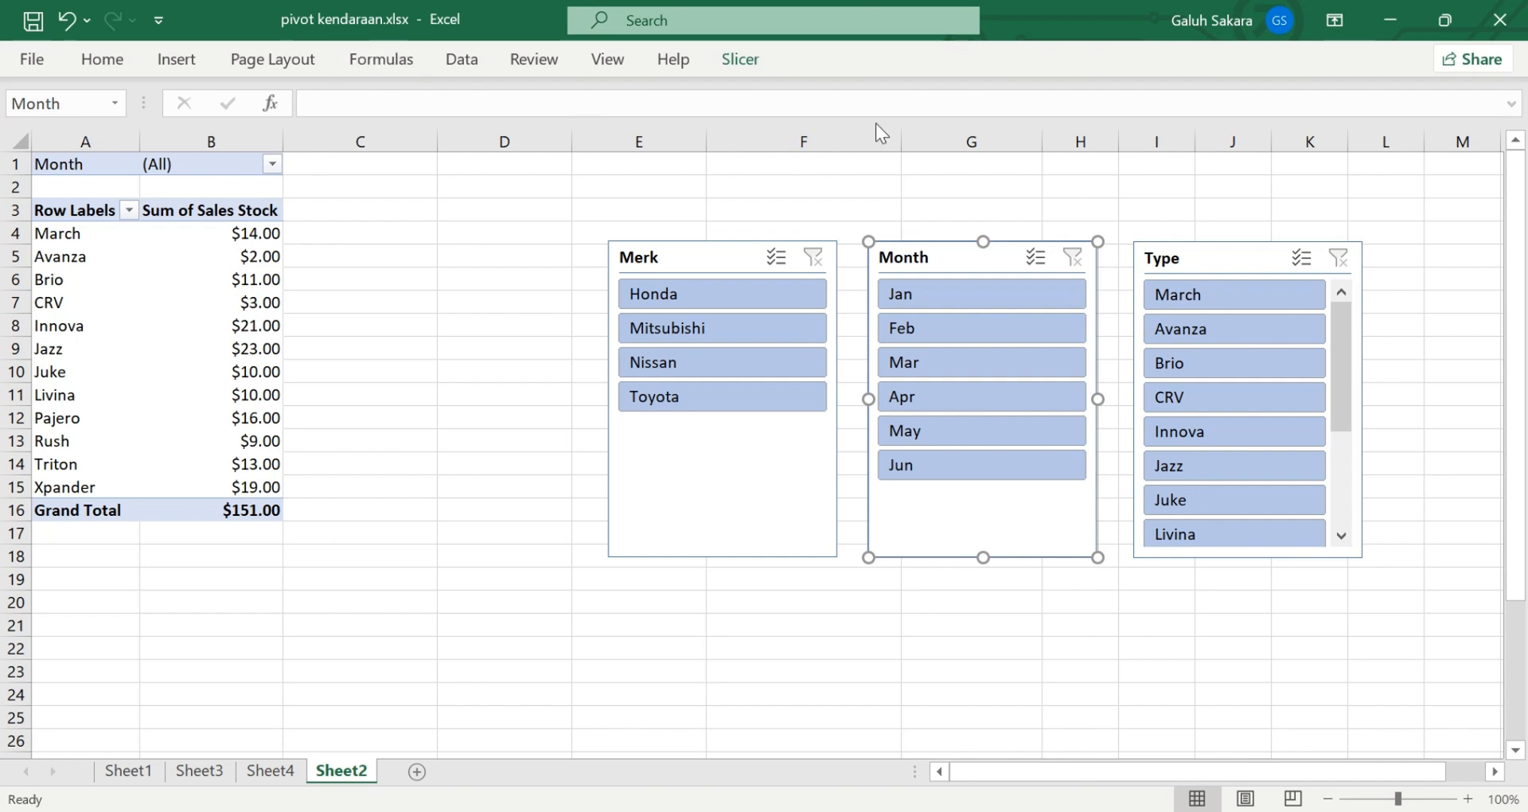
Filter the pivot table to Feb with the Month slicer and clear that filter again
left_click_drag(1262, 779, 1218, 744)
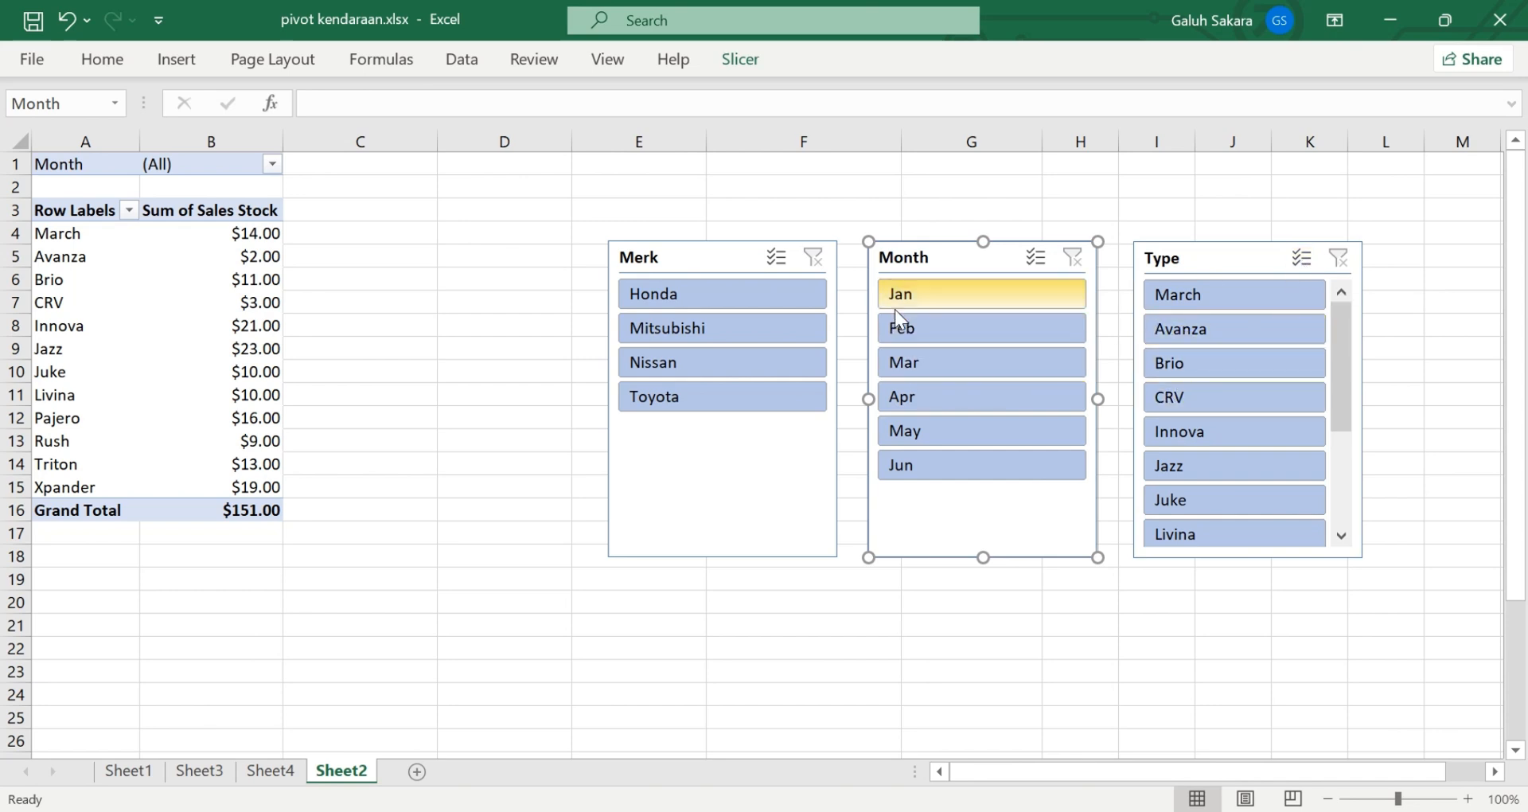
left_click(910, 329)
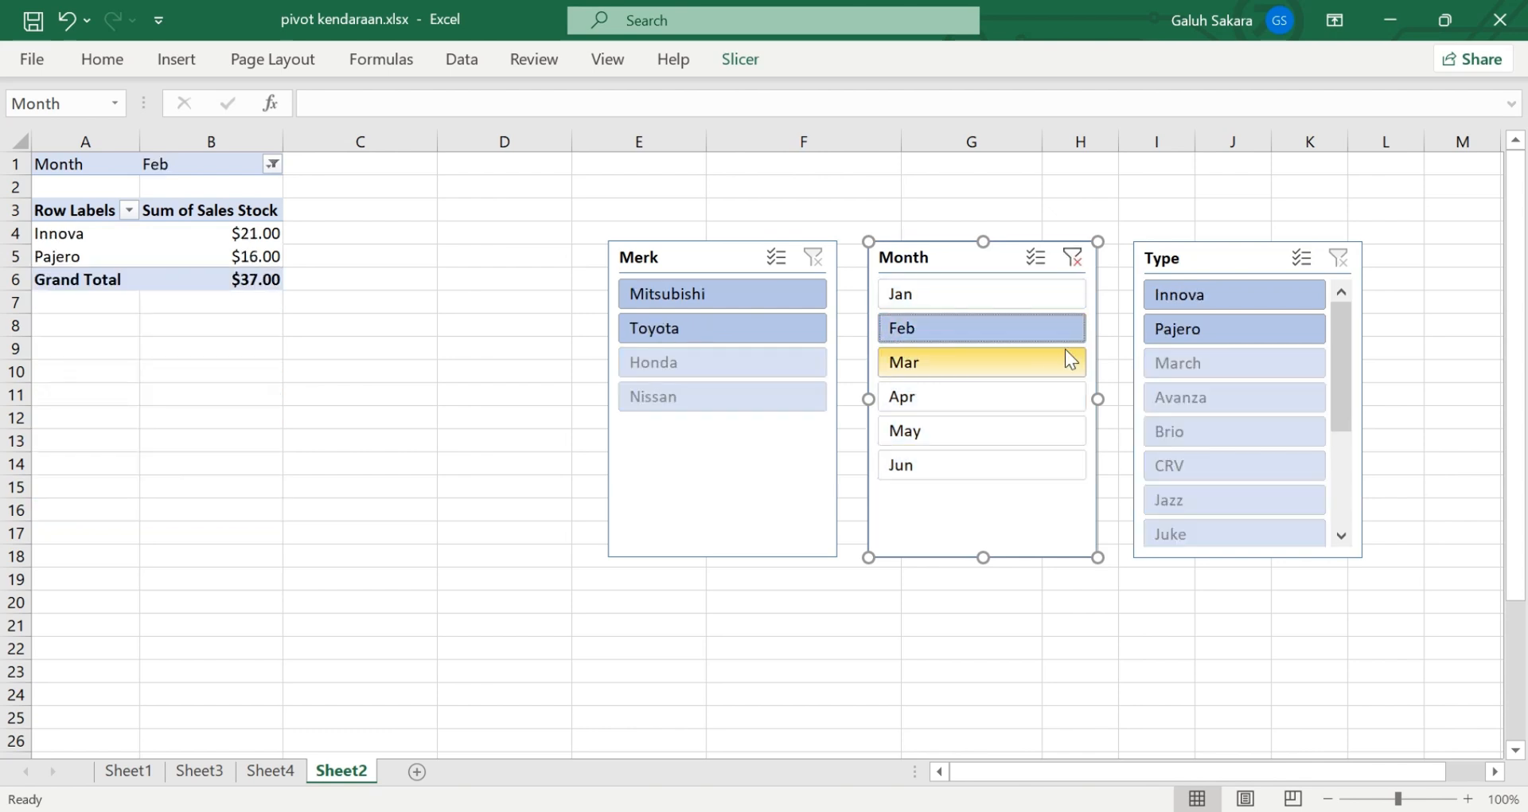
left_click(1073, 257)
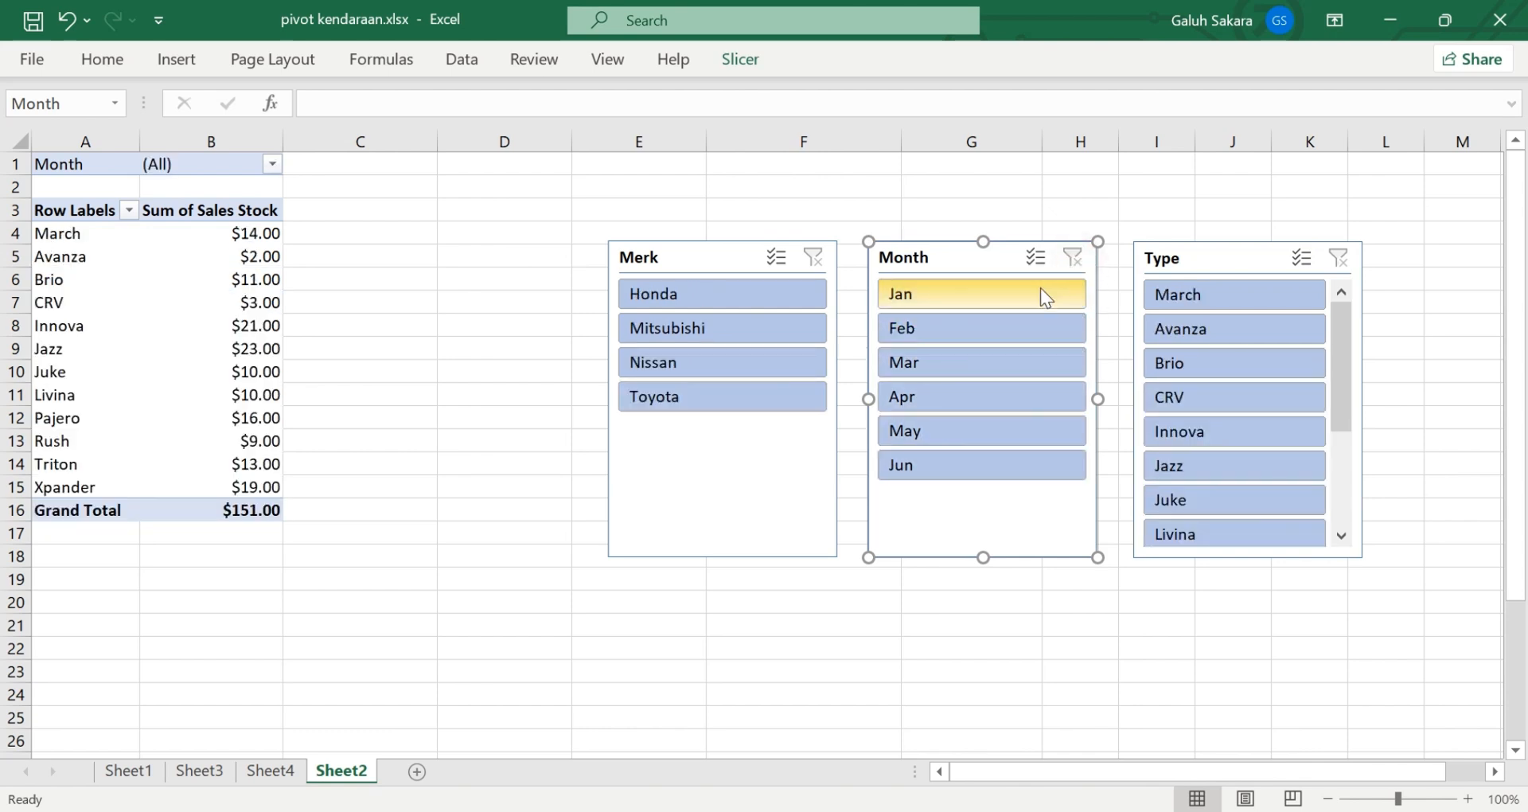
Filter the pivot table to Mar and Toyota with the slicers, and clear both filters
left_click(961, 360)
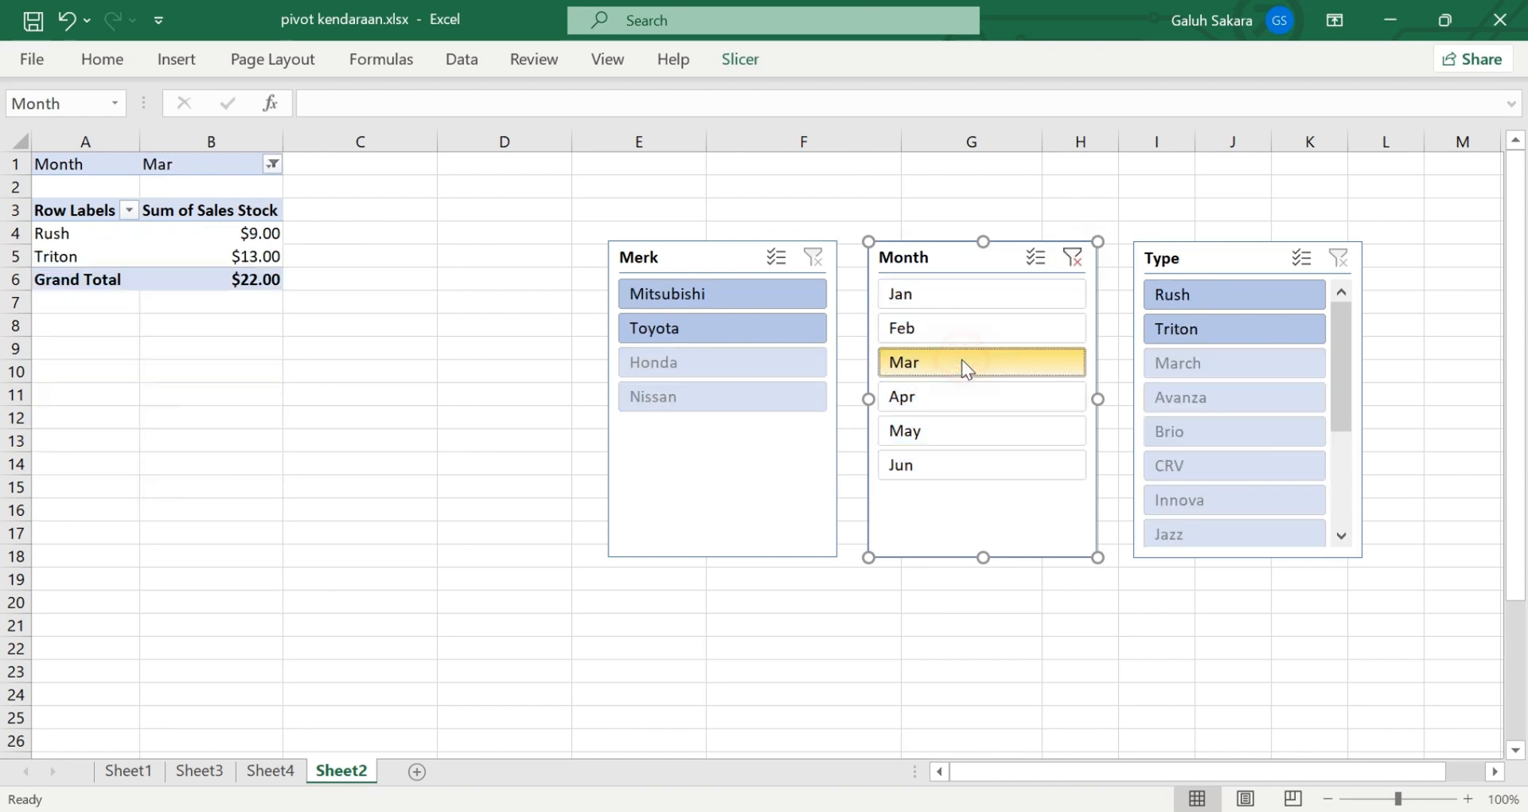
left_click(729, 328)
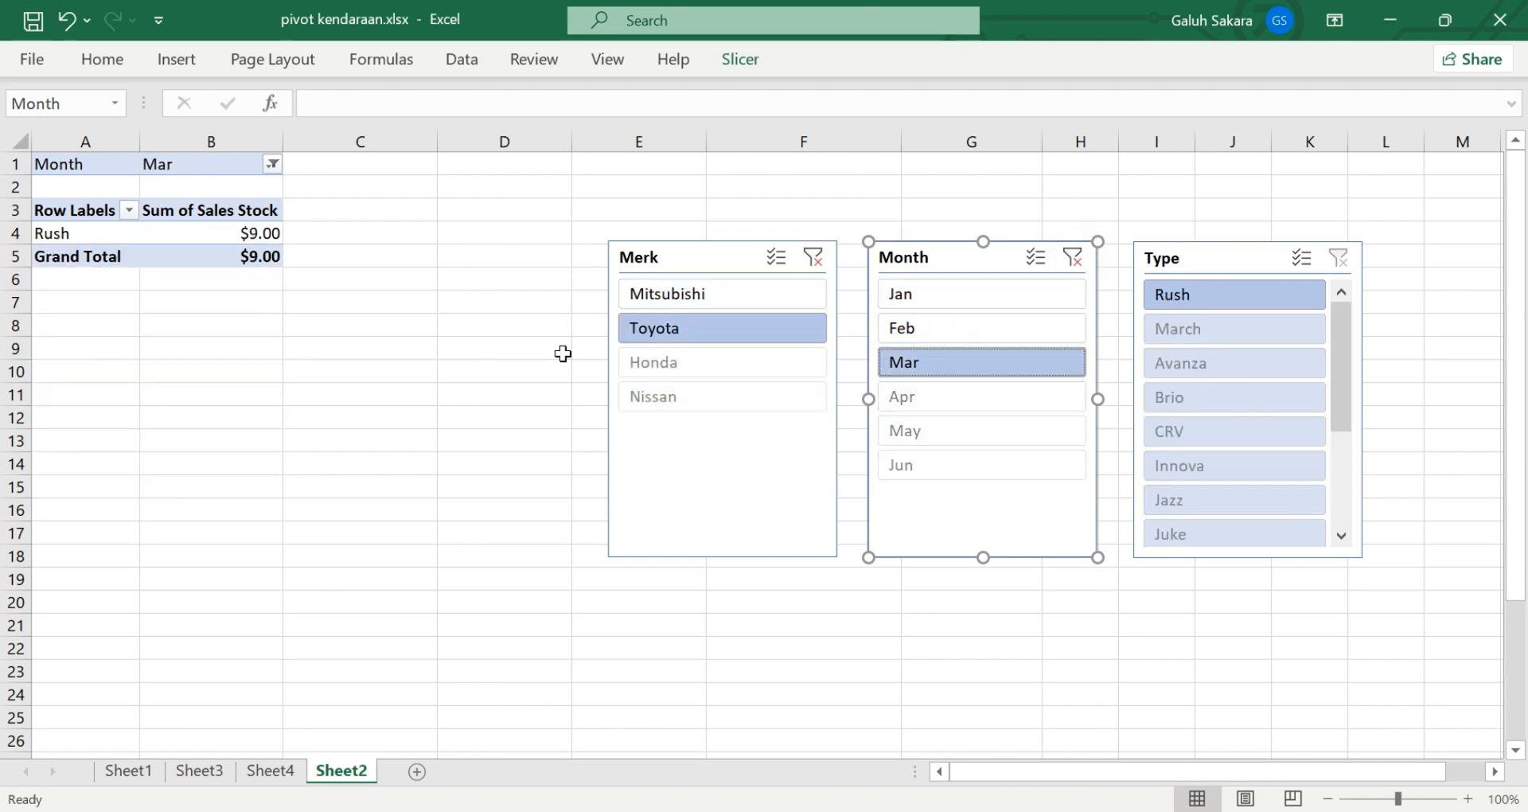
left_click(815, 266)
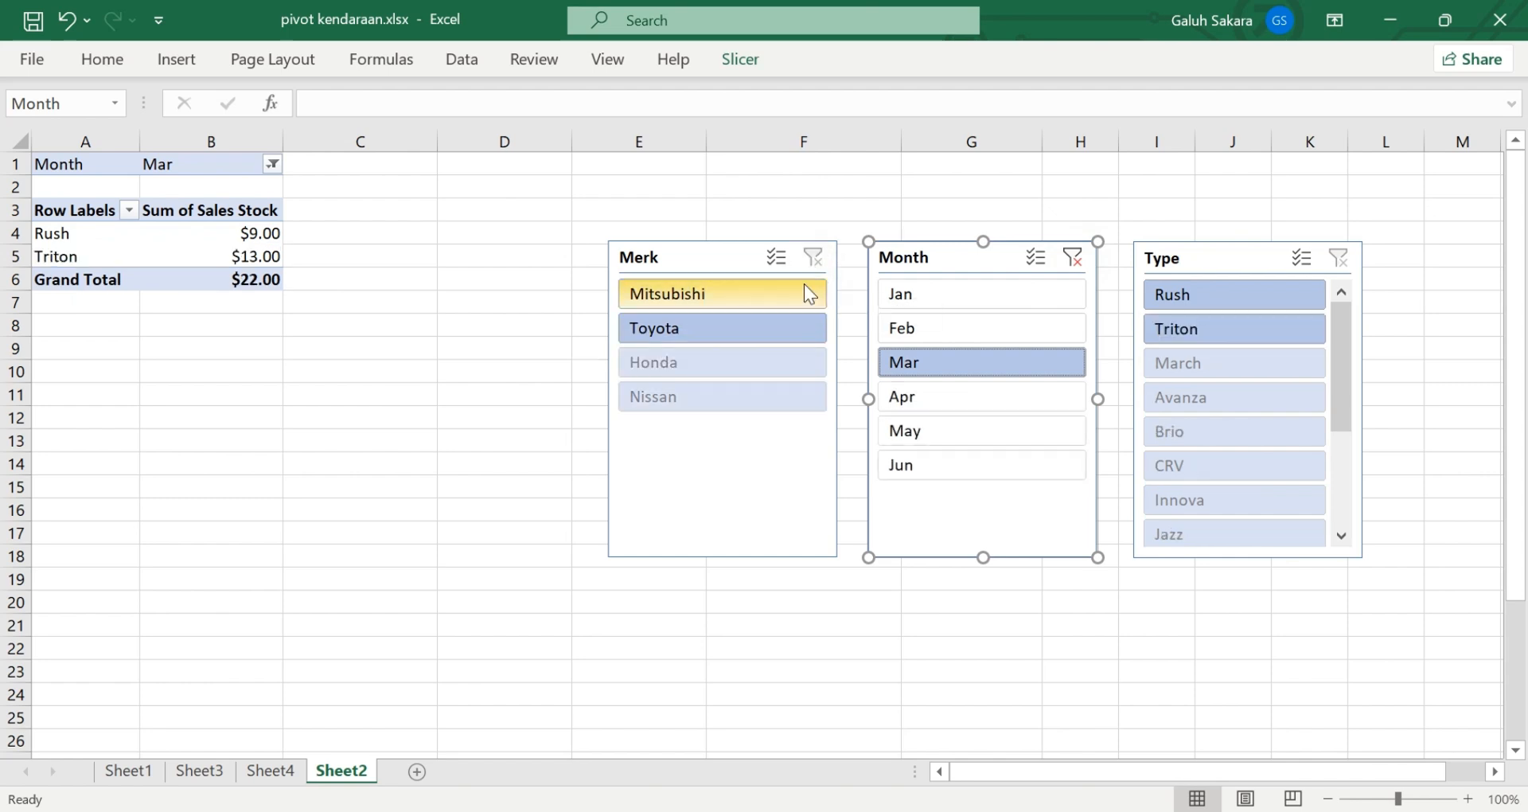
left_click(1079, 259)
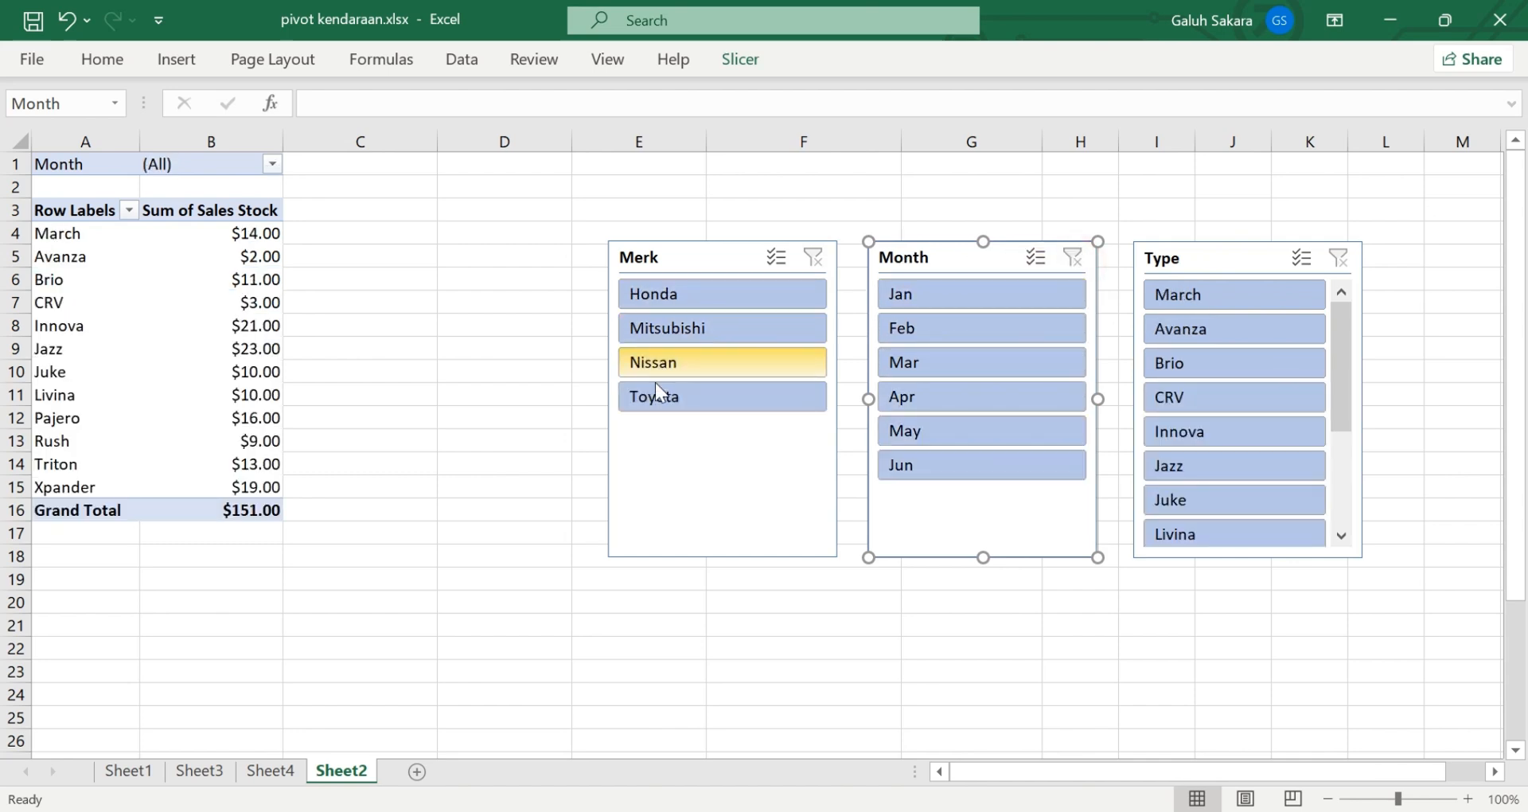
Try the Merk slicer on Toyota and the Type slicer on Avanza and Innova, clearing the filter of each slicer
left_click(685, 396)
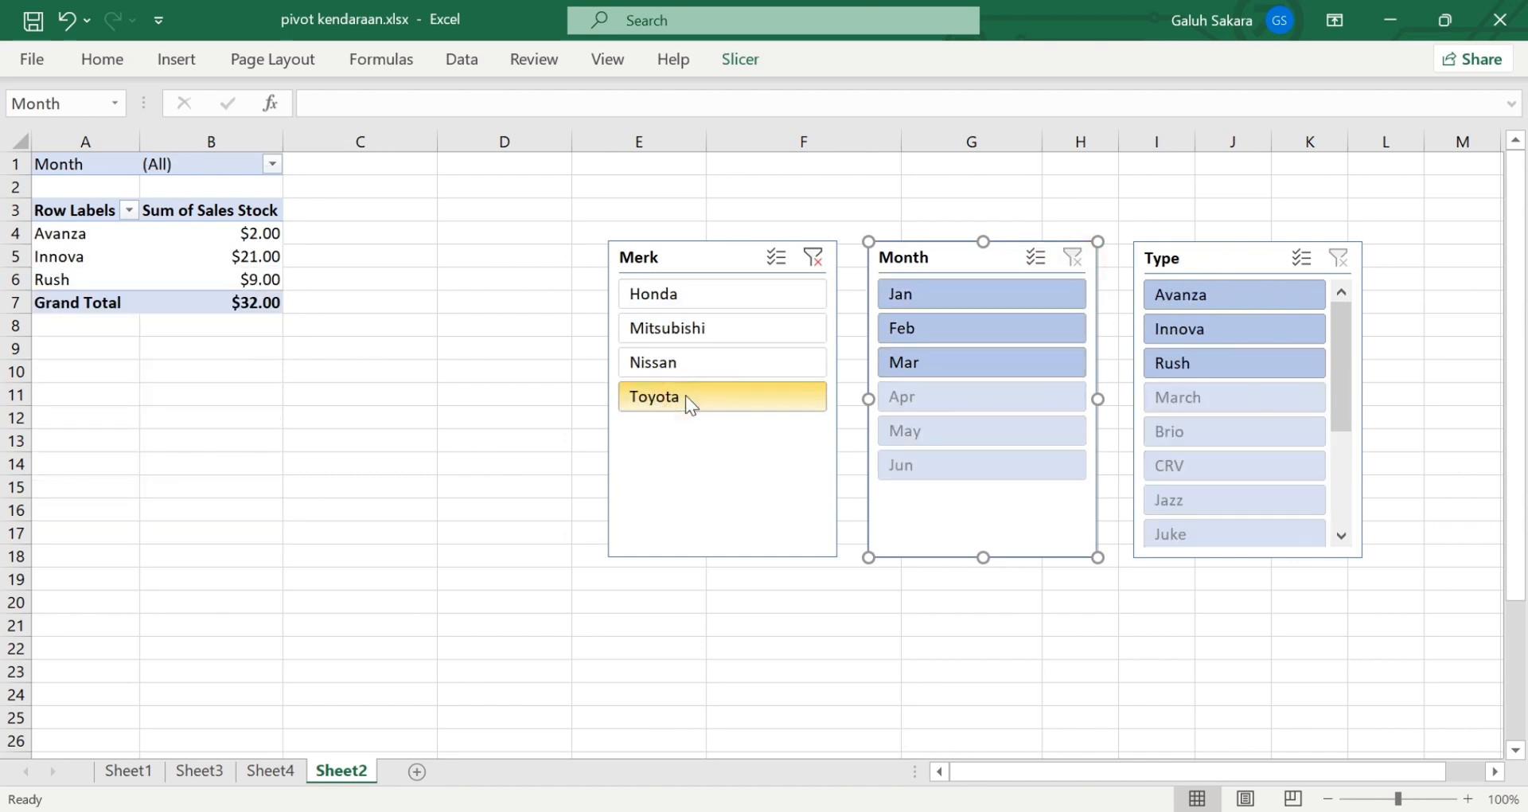
left_click(813, 256)
left_click(1251, 339)
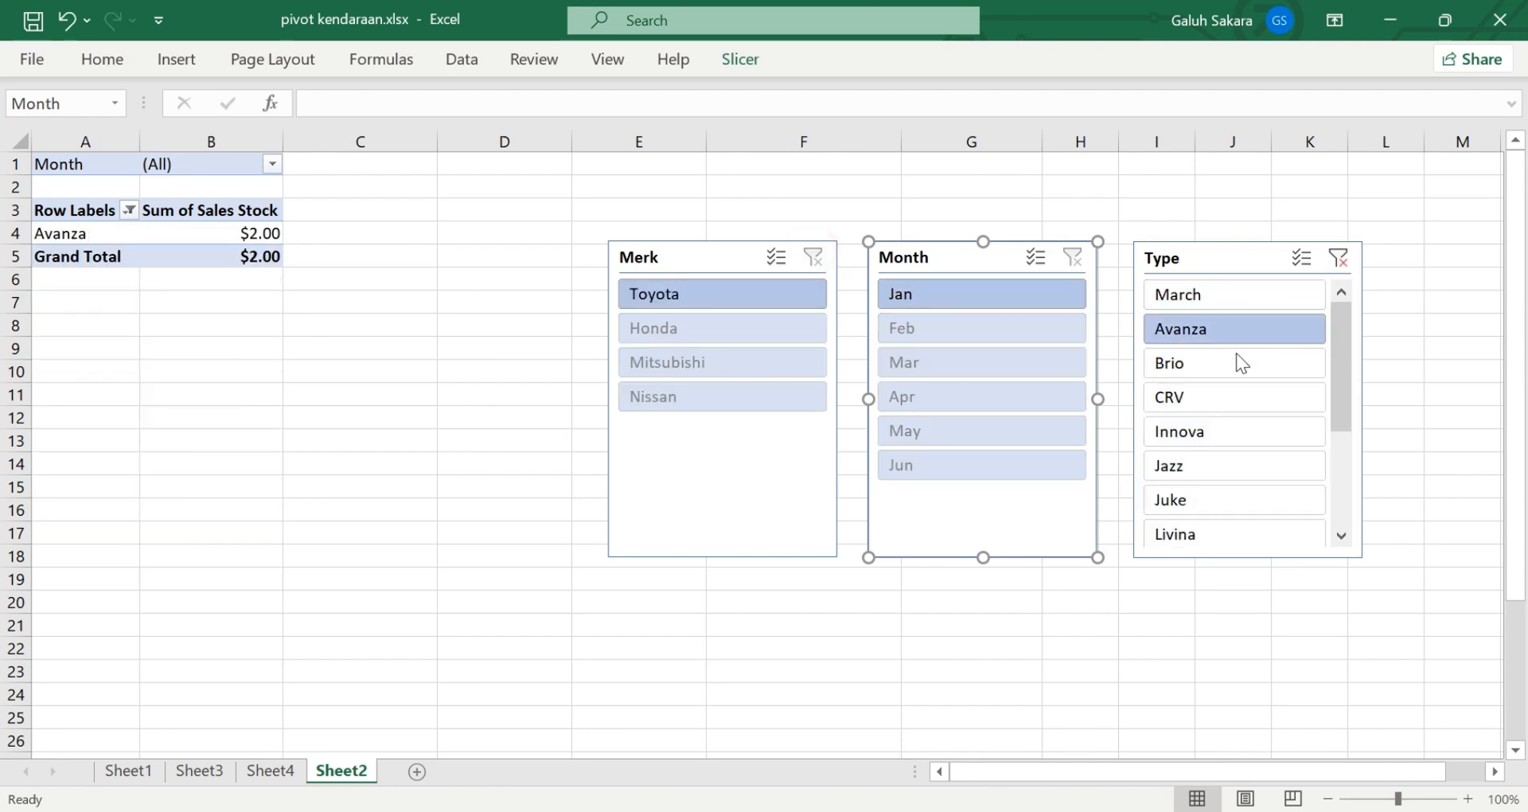
left_click(1215, 436)
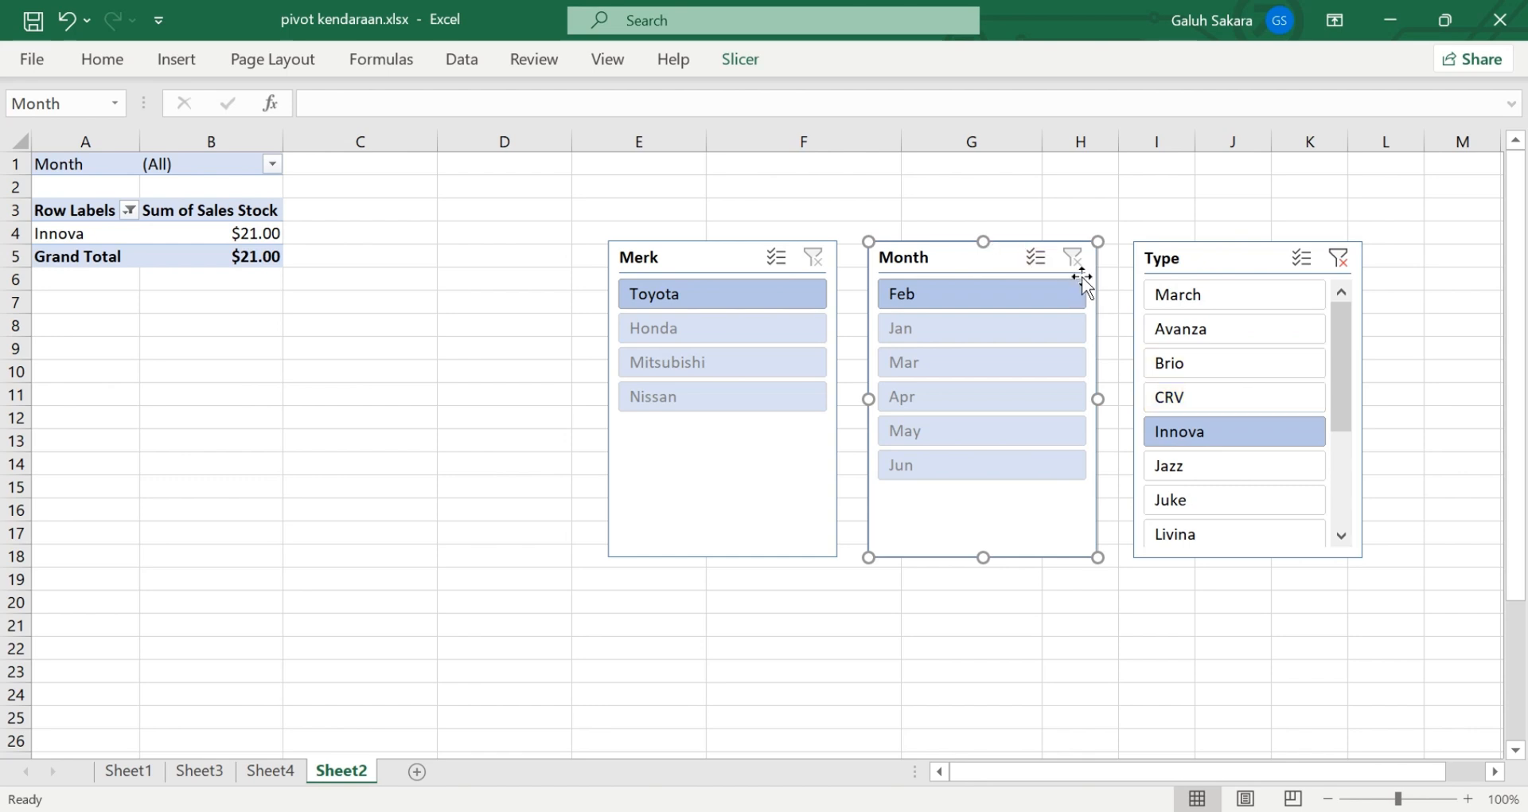
left_click(1337, 260)
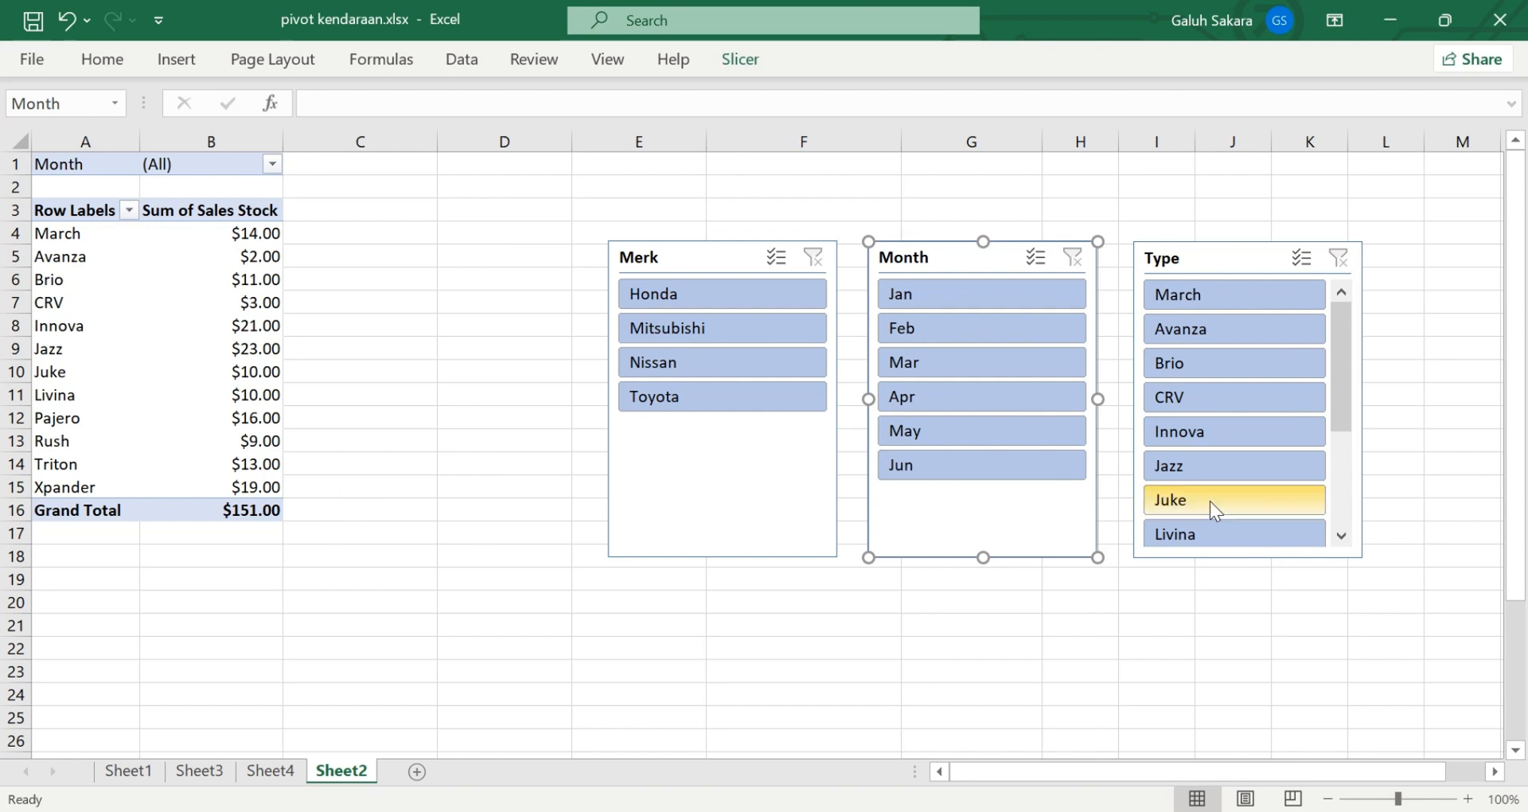
Delete the Type, Month and Merk slicers from the sheet
left_click(1268, 250)
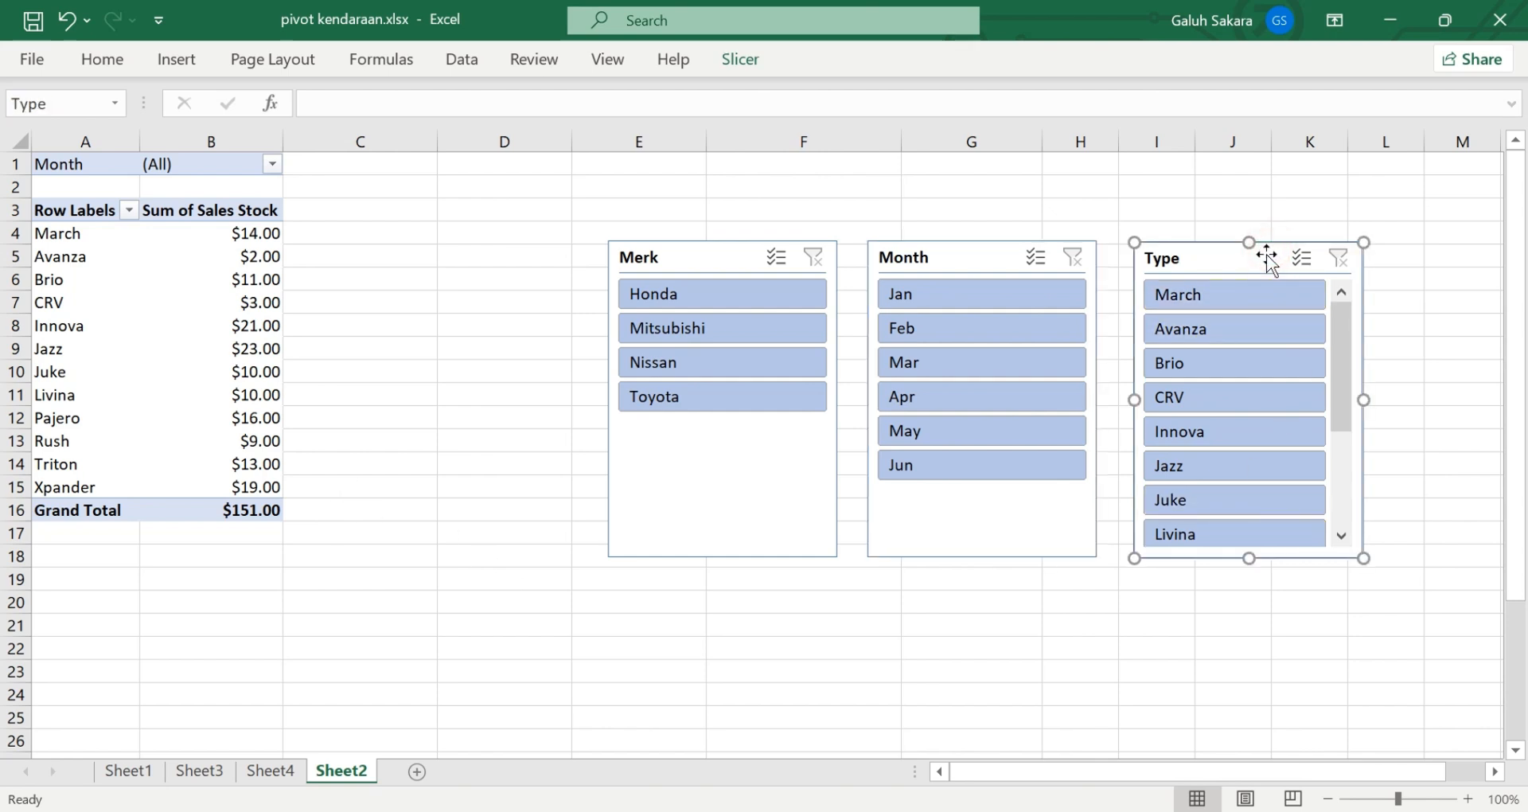
key("Delete")
left_click(945, 297)
left_click(933, 259)
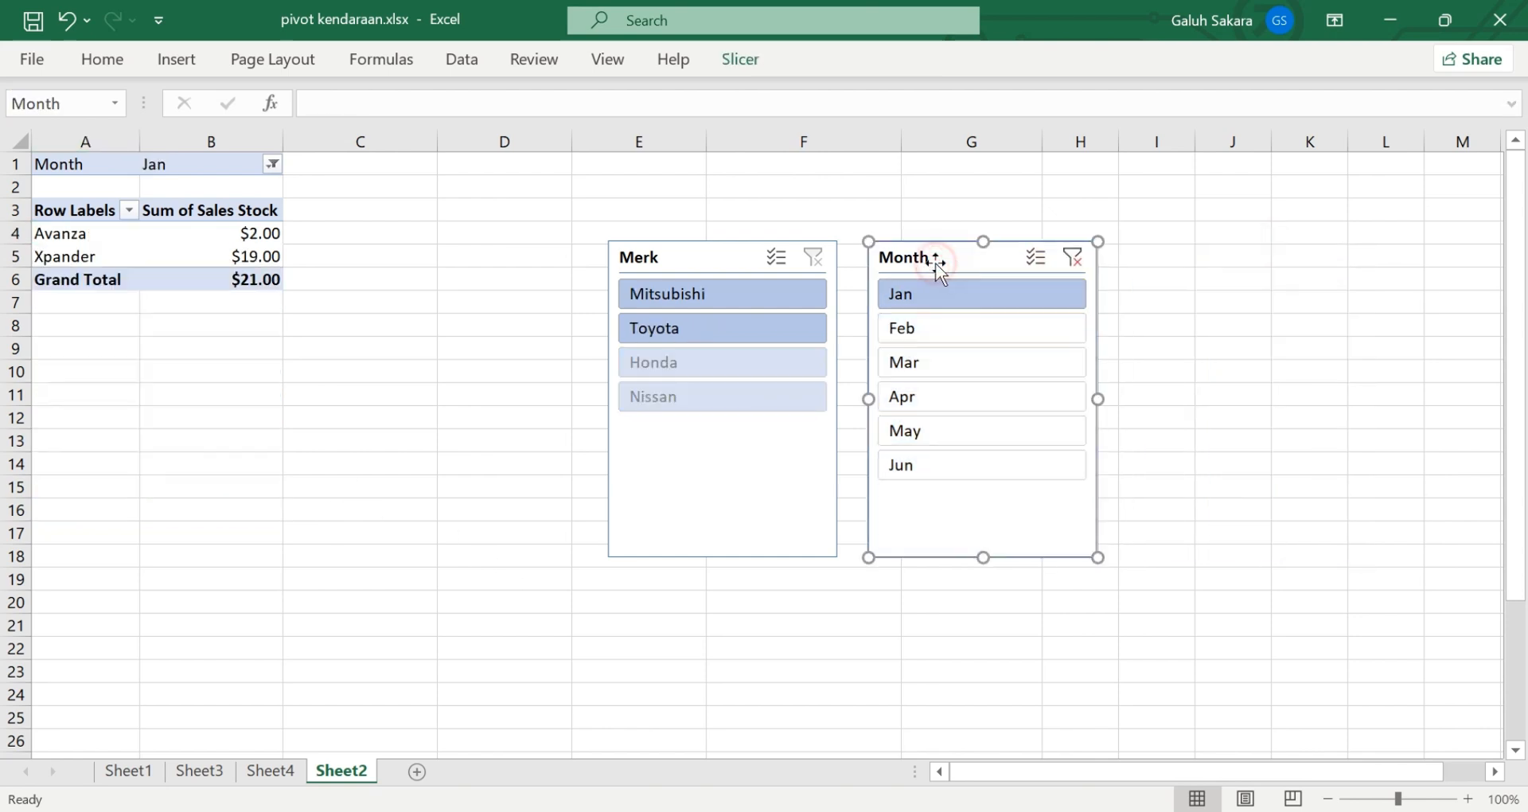
key("Delete")
left_click(641, 261)
key("Delete")
left_click(549, 323)
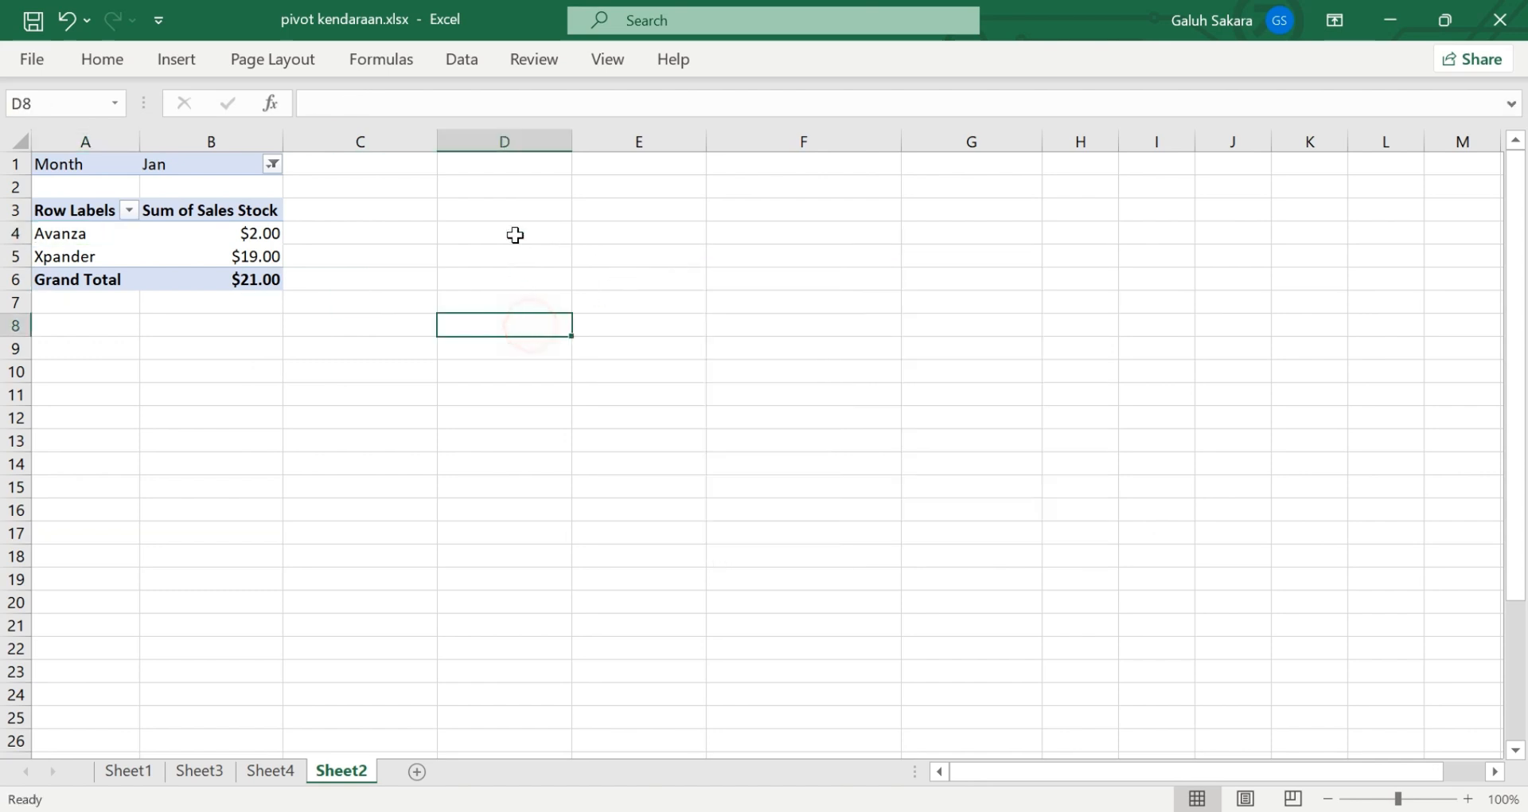
Allow multiple items in the pivot table's Month report filter and include all months
left_click(272, 164)
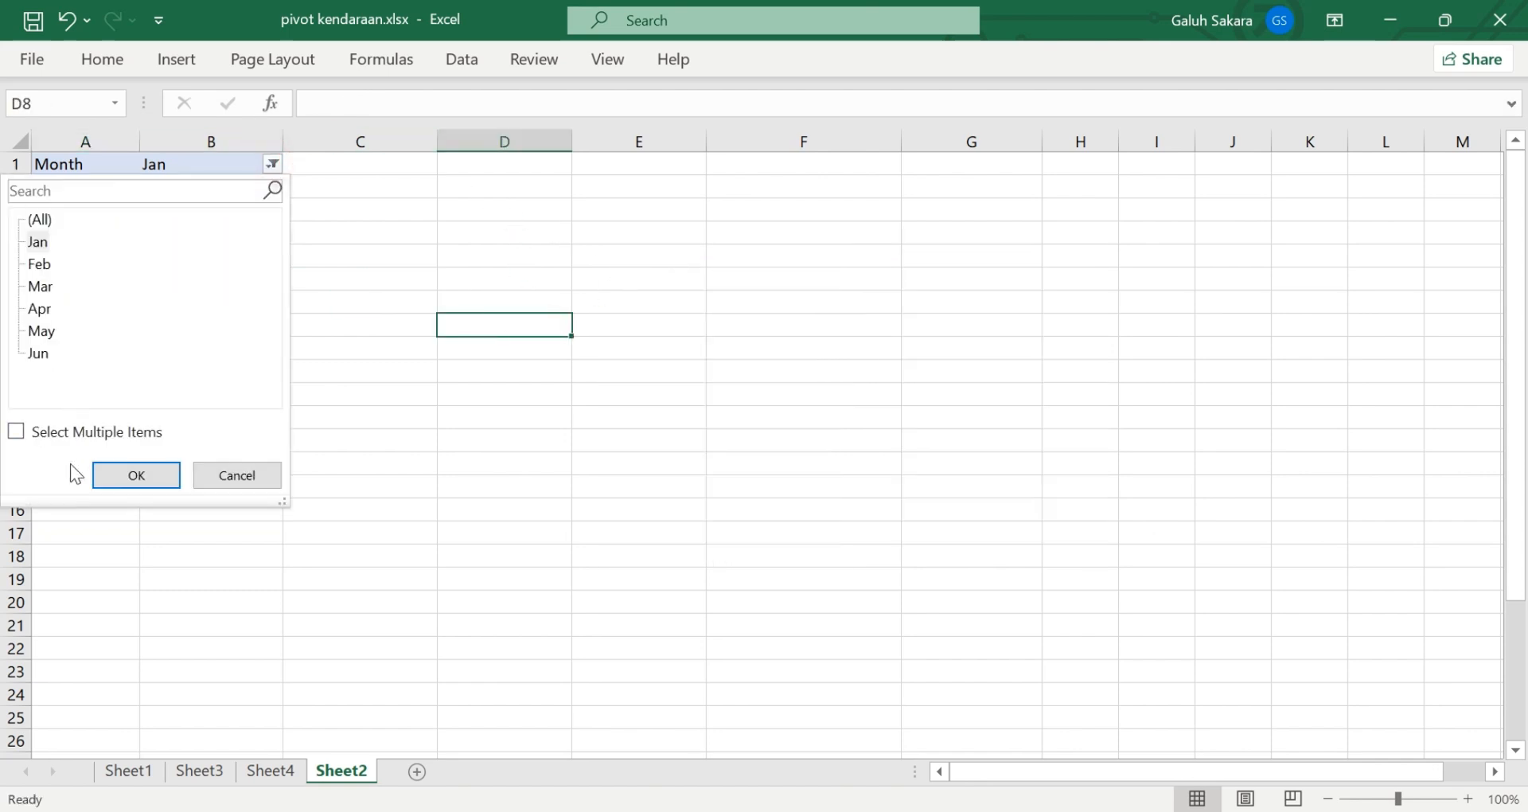
left_click(14, 433)
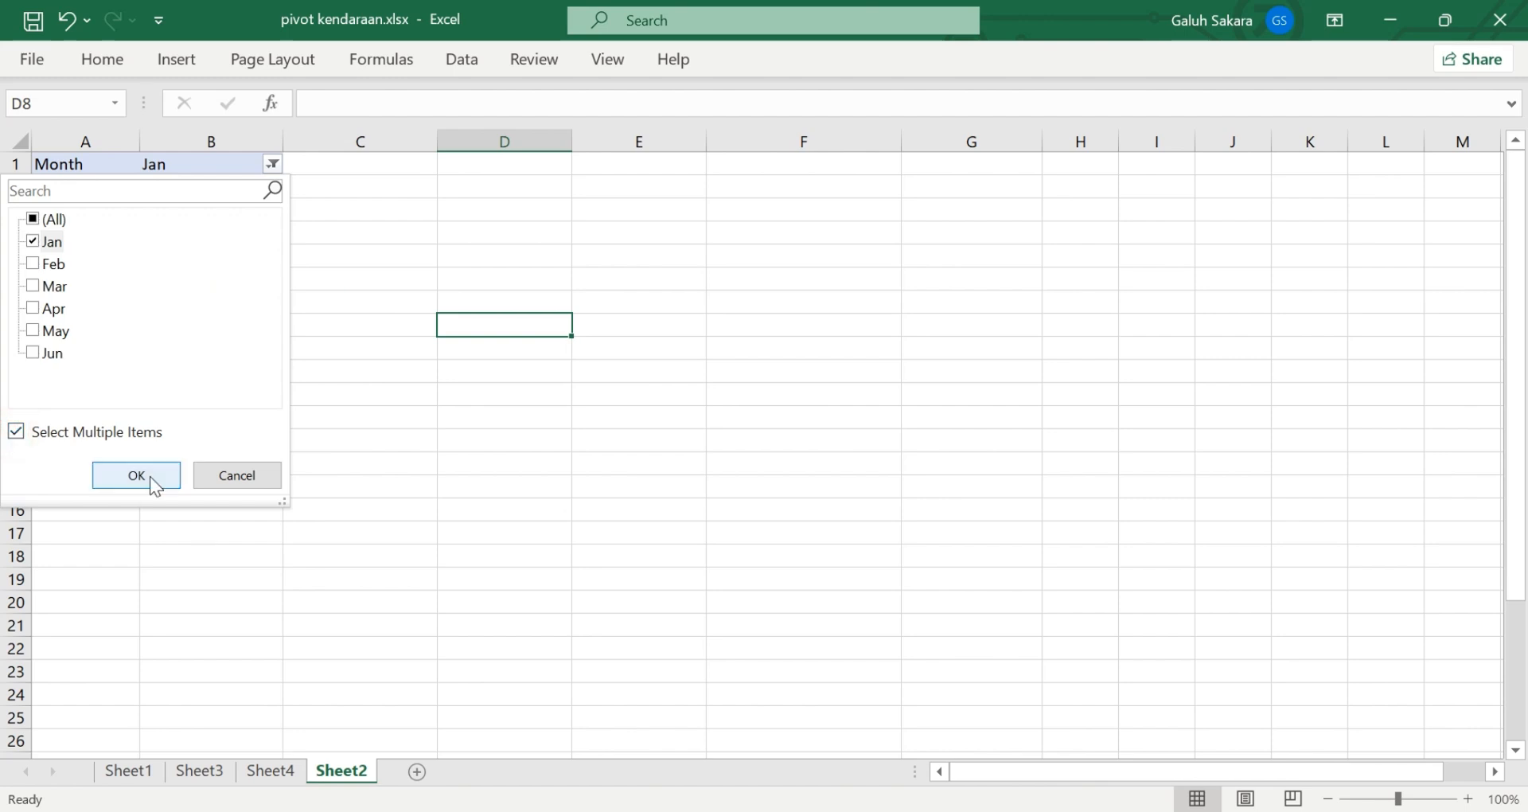
left_click(36, 219)
left_click(132, 474)
left_click(647, 506)
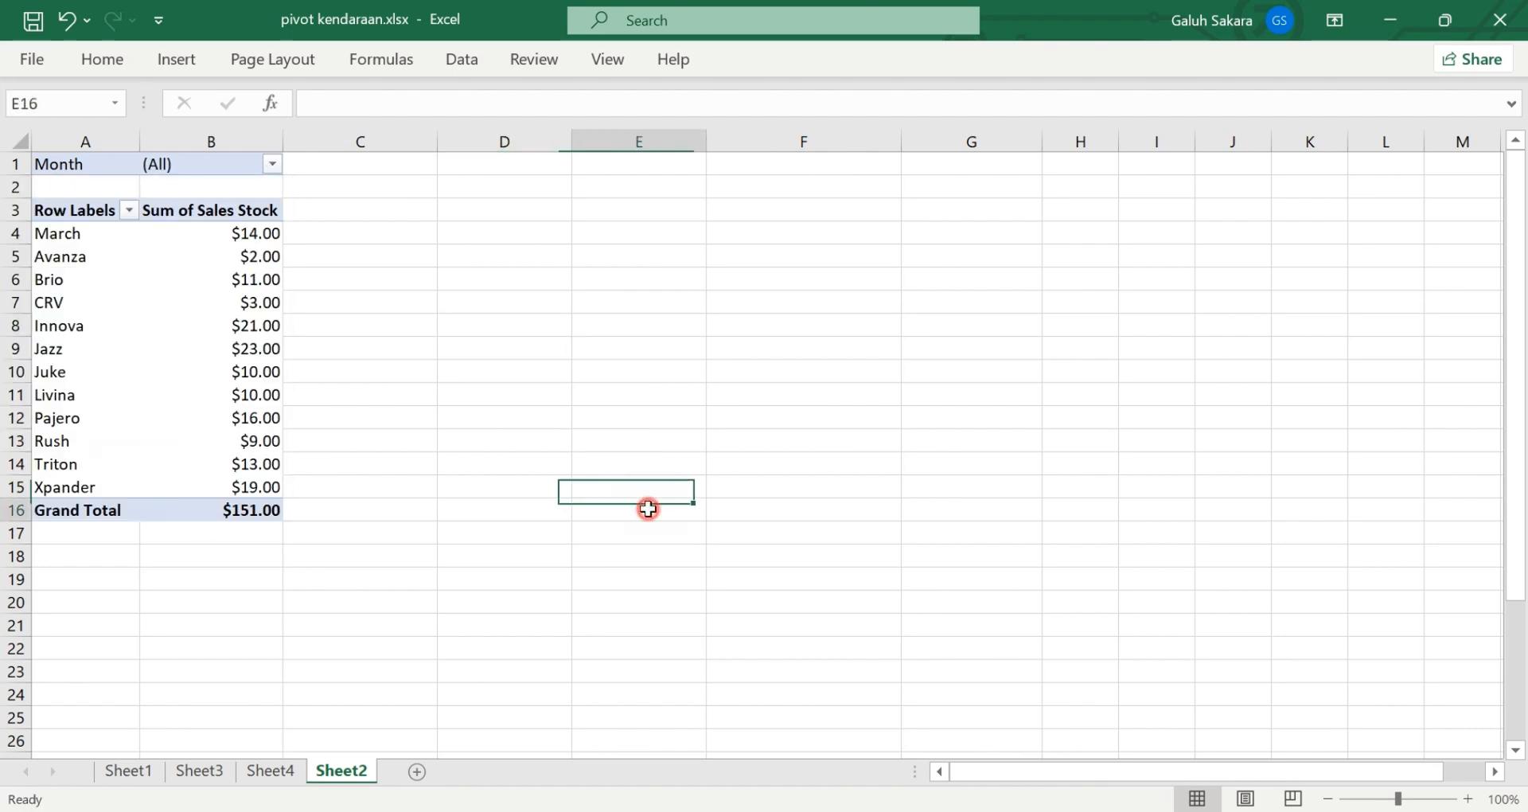
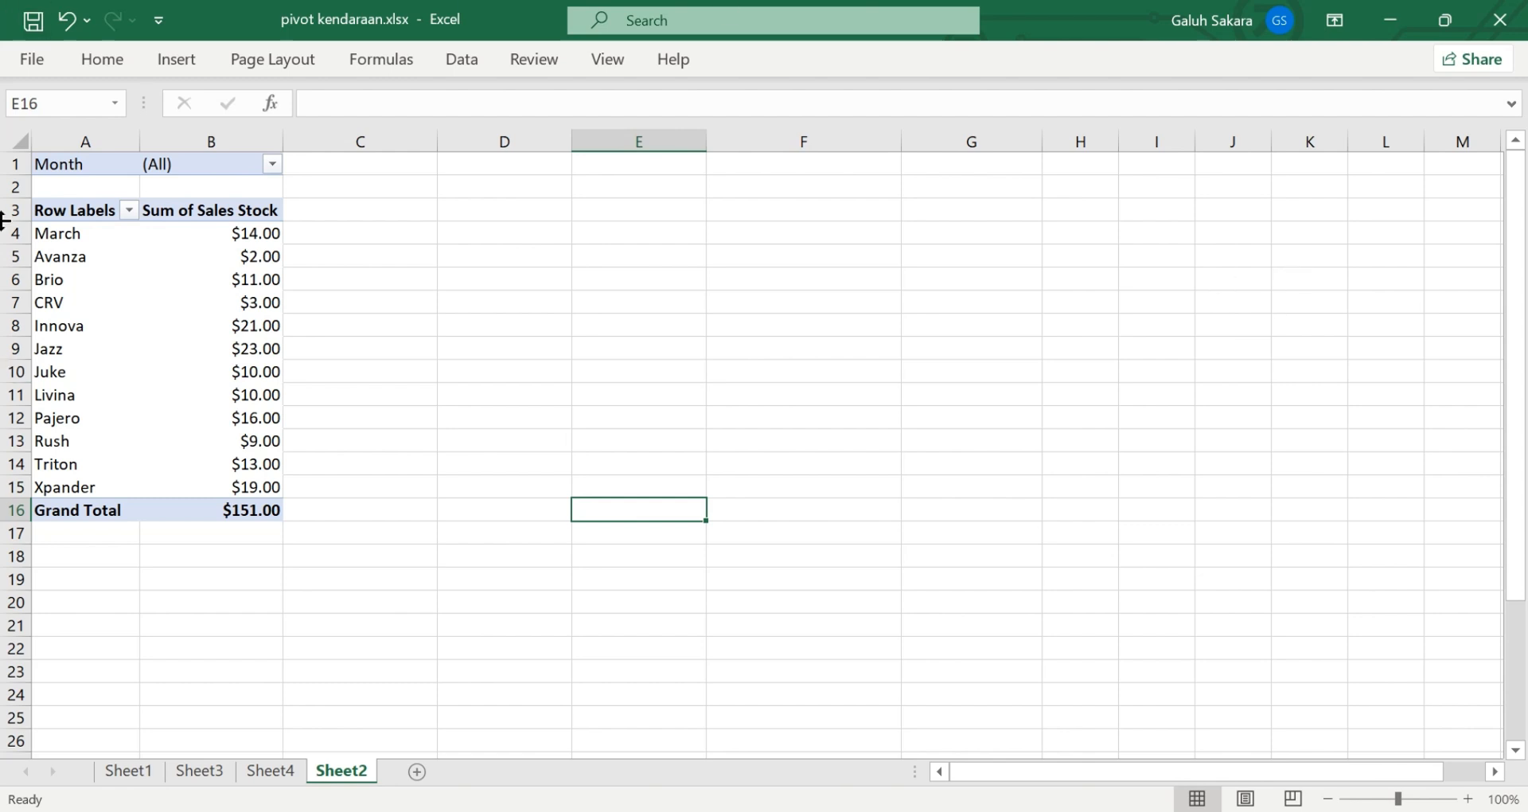
Try to insert a timeline for the pivot table
left_click(608, 59)
left_click(273, 334)
left_click_drag(55, 253, 250, 253)
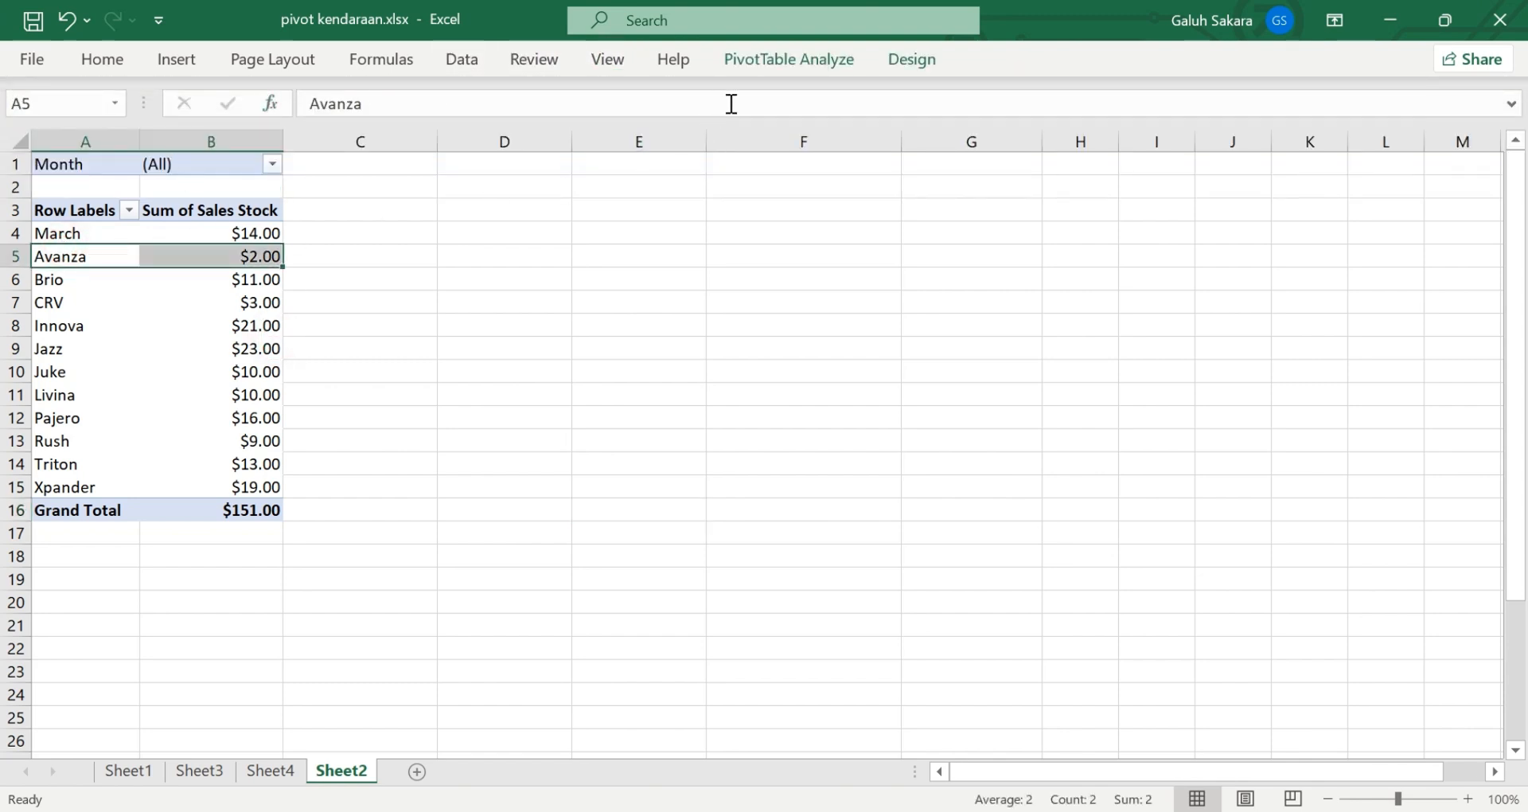
left_click(769, 72)
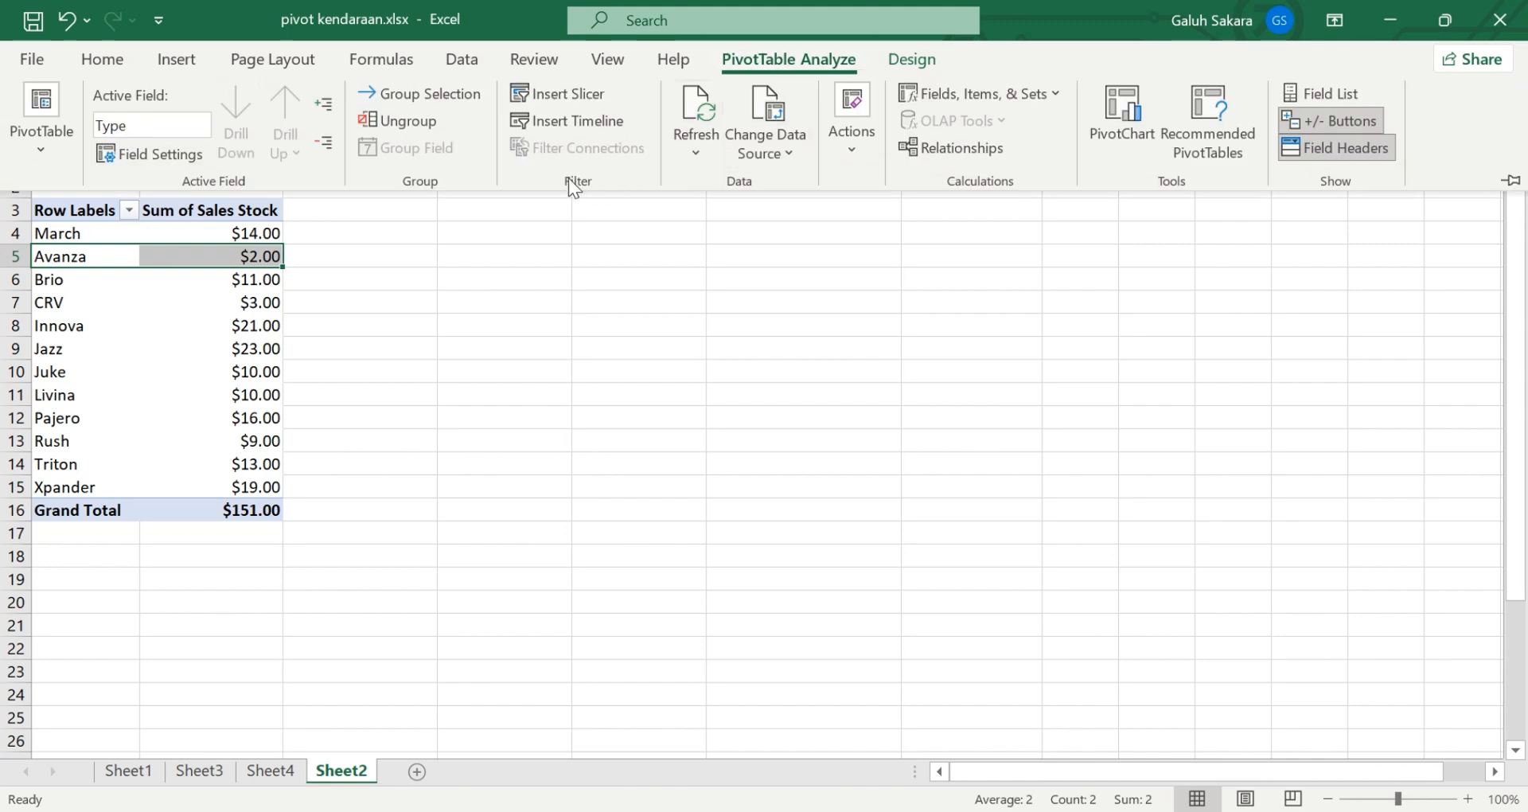
left_click(561, 123)
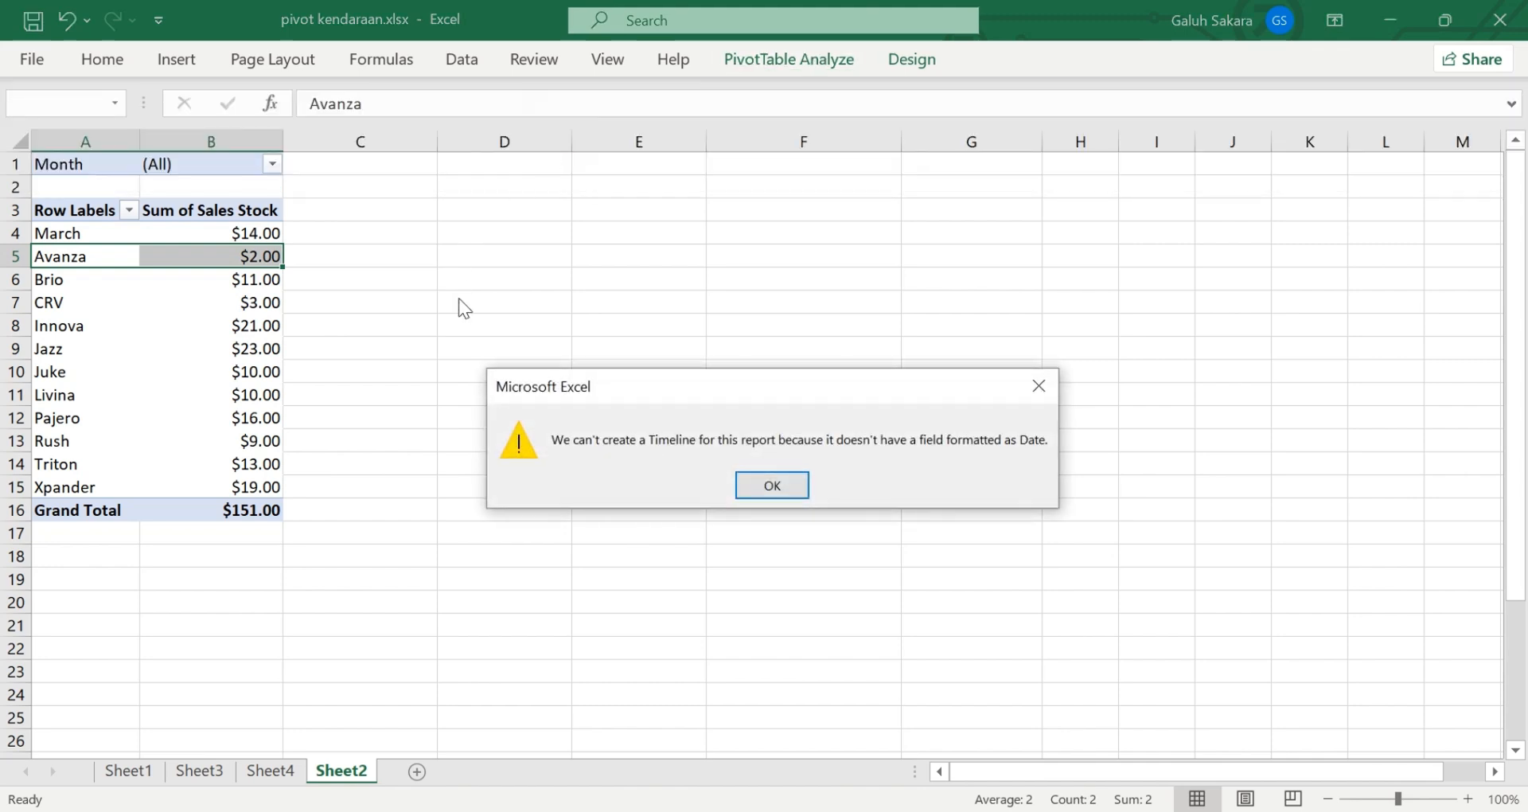
left_click(1047, 389)
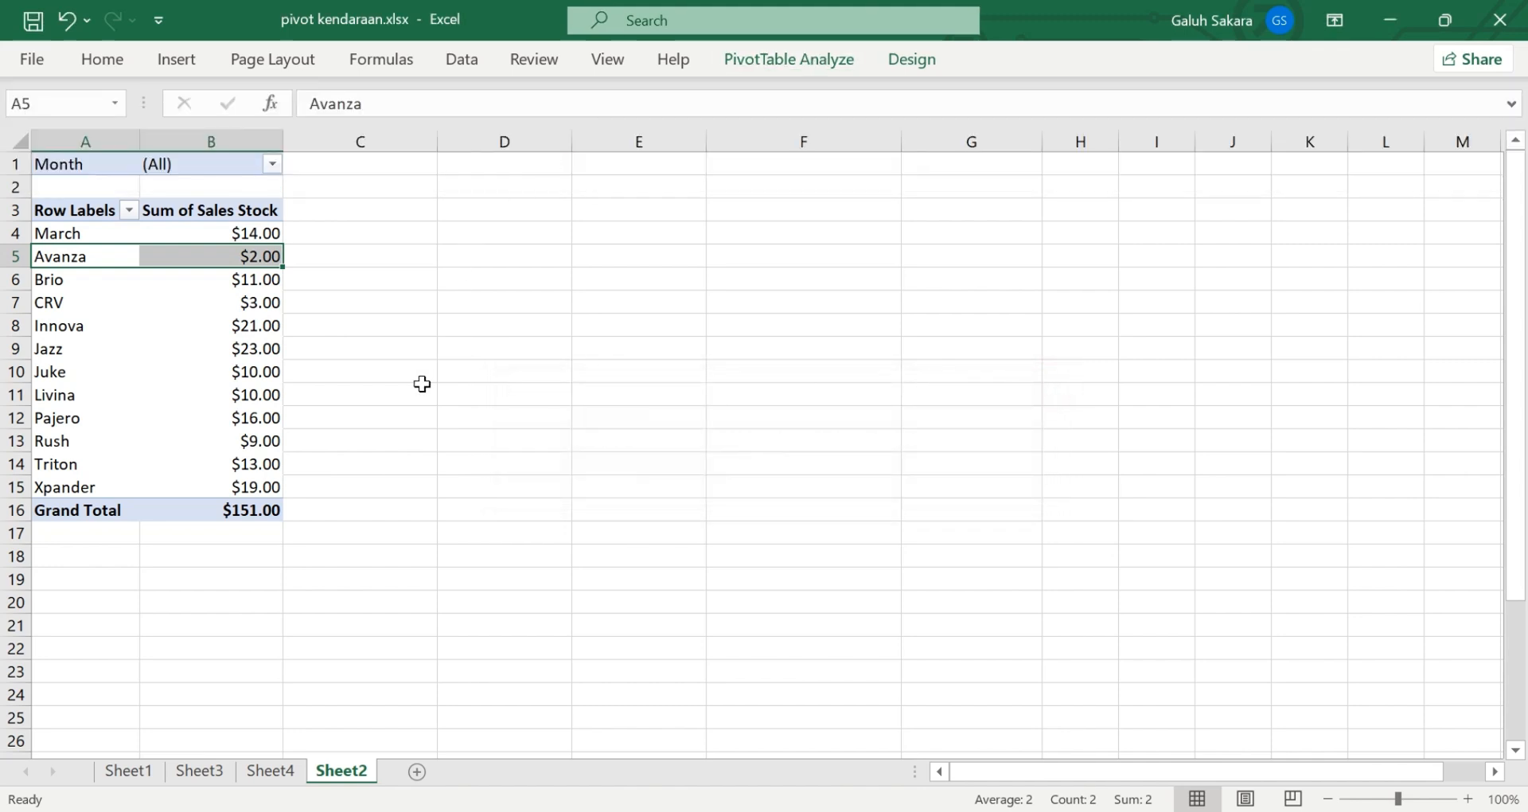
left_click(421, 390)
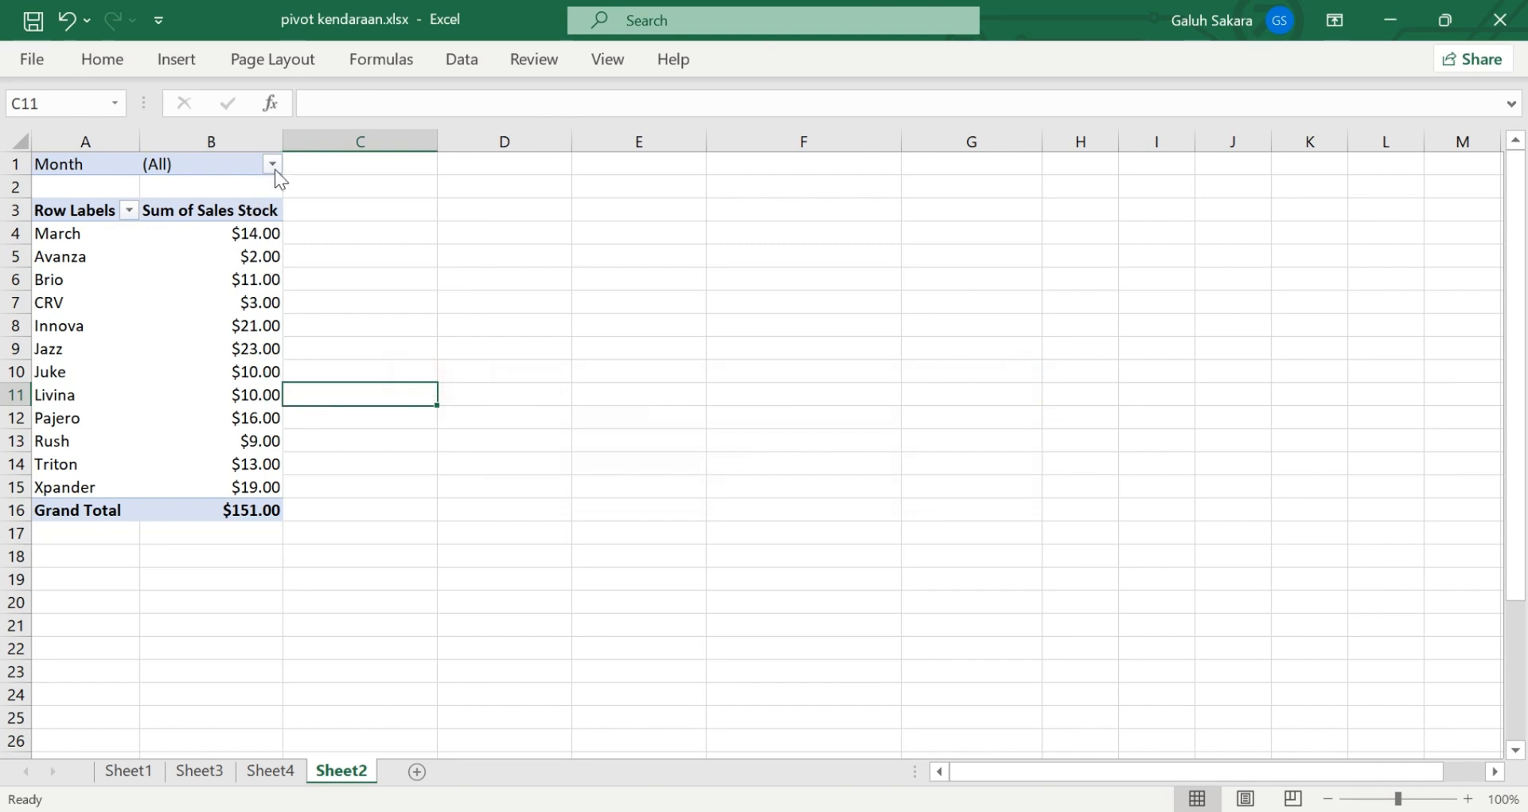
left_click(209, 263)
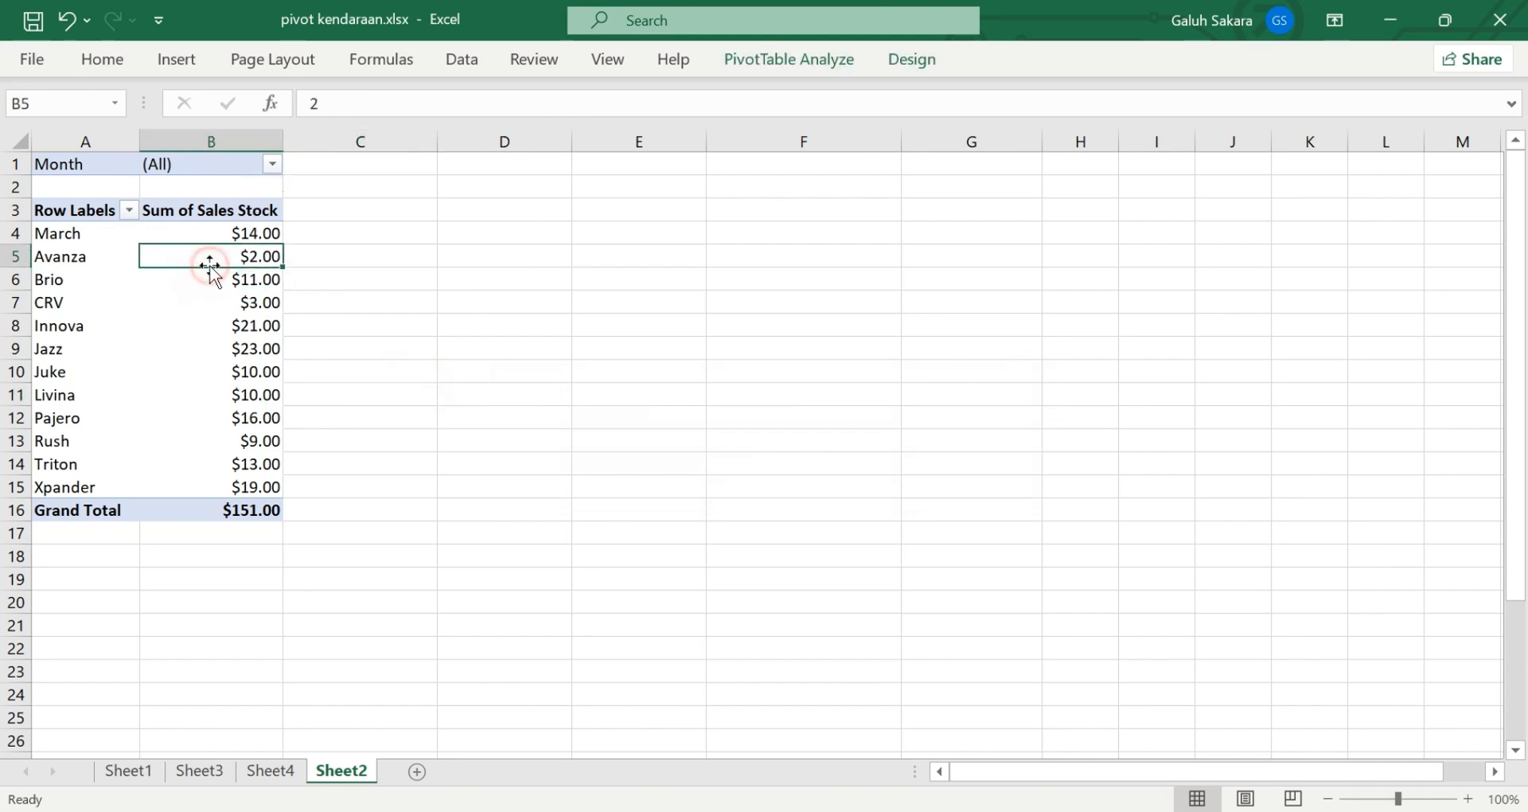
left_click(561, 57)
left_click(460, 58)
left_click(164, 282)
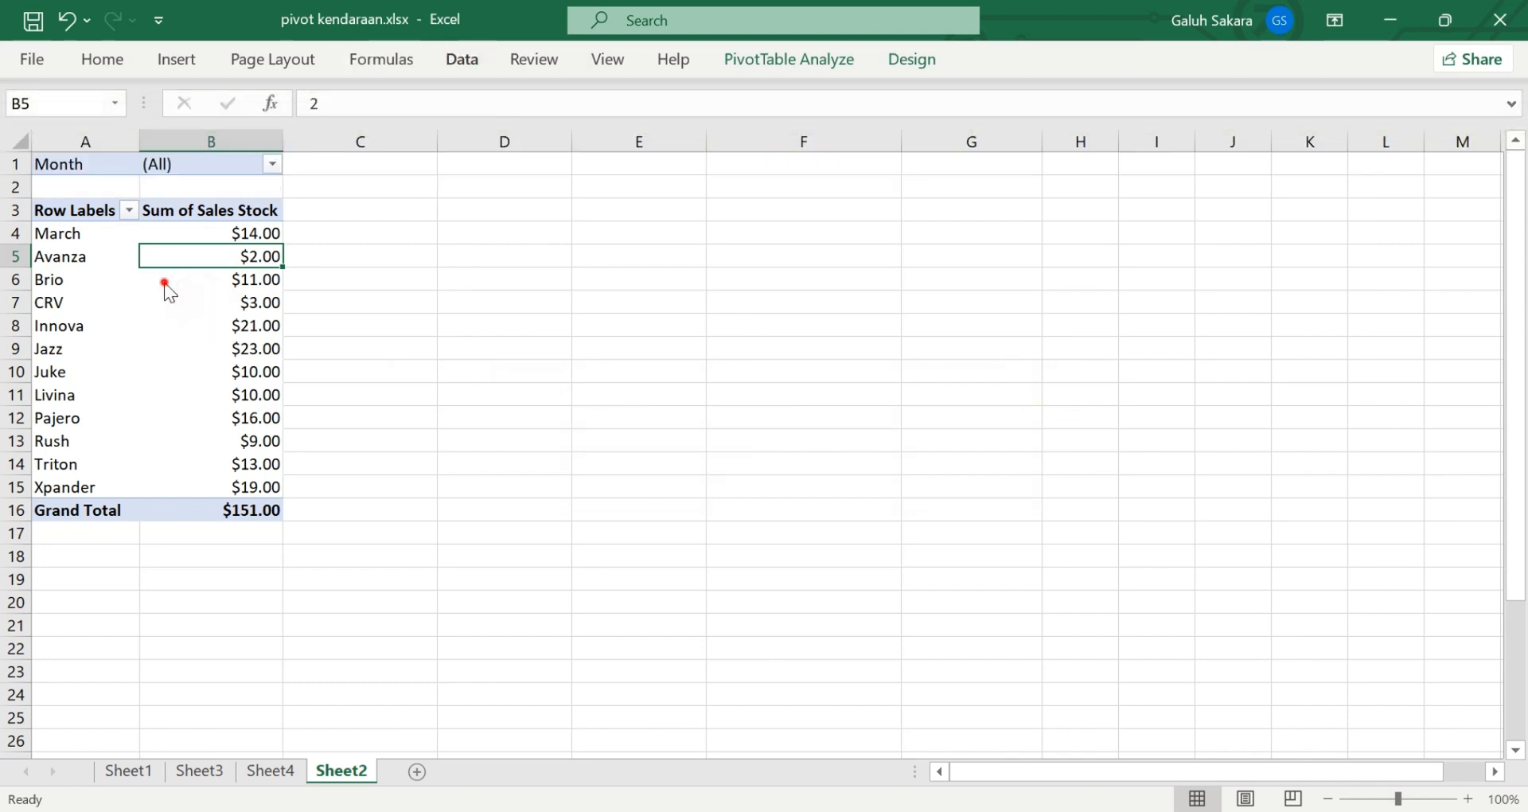
left_click(166, 229)
left_click(171, 211)
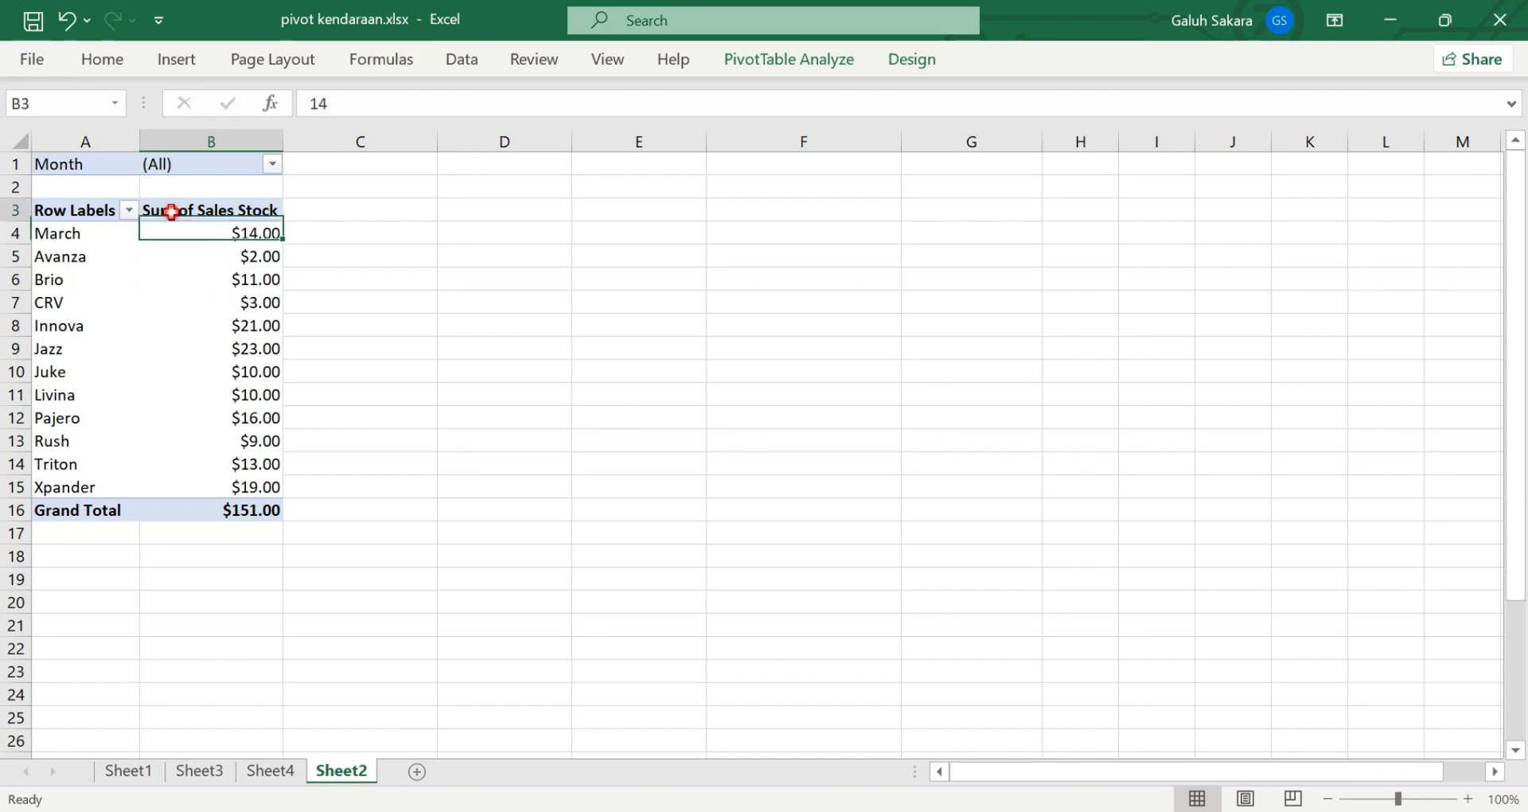
left_click(272, 163)
left_click(393, 214)
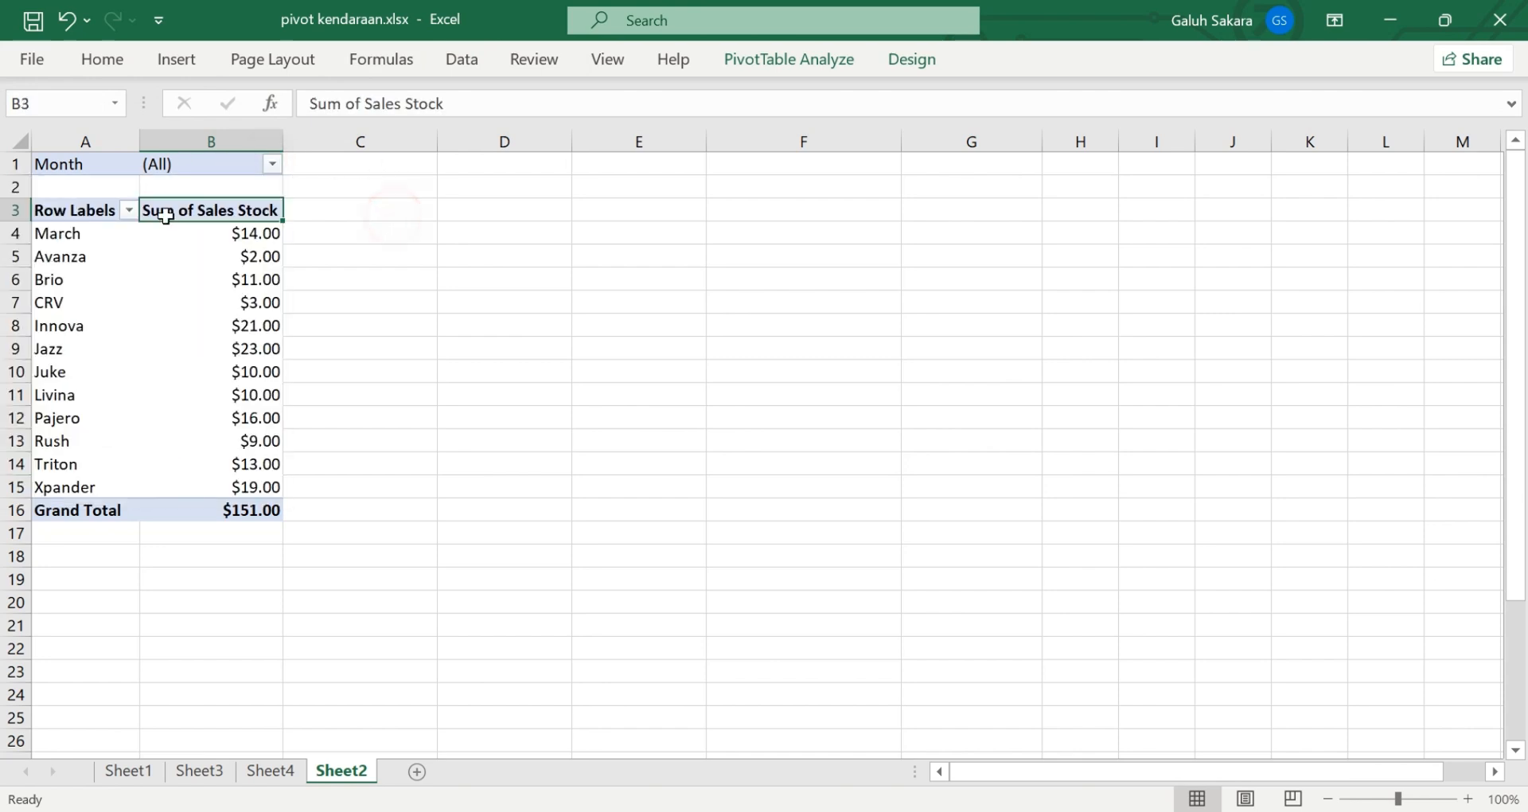
left_click(127, 244)
left_click(80, 211)
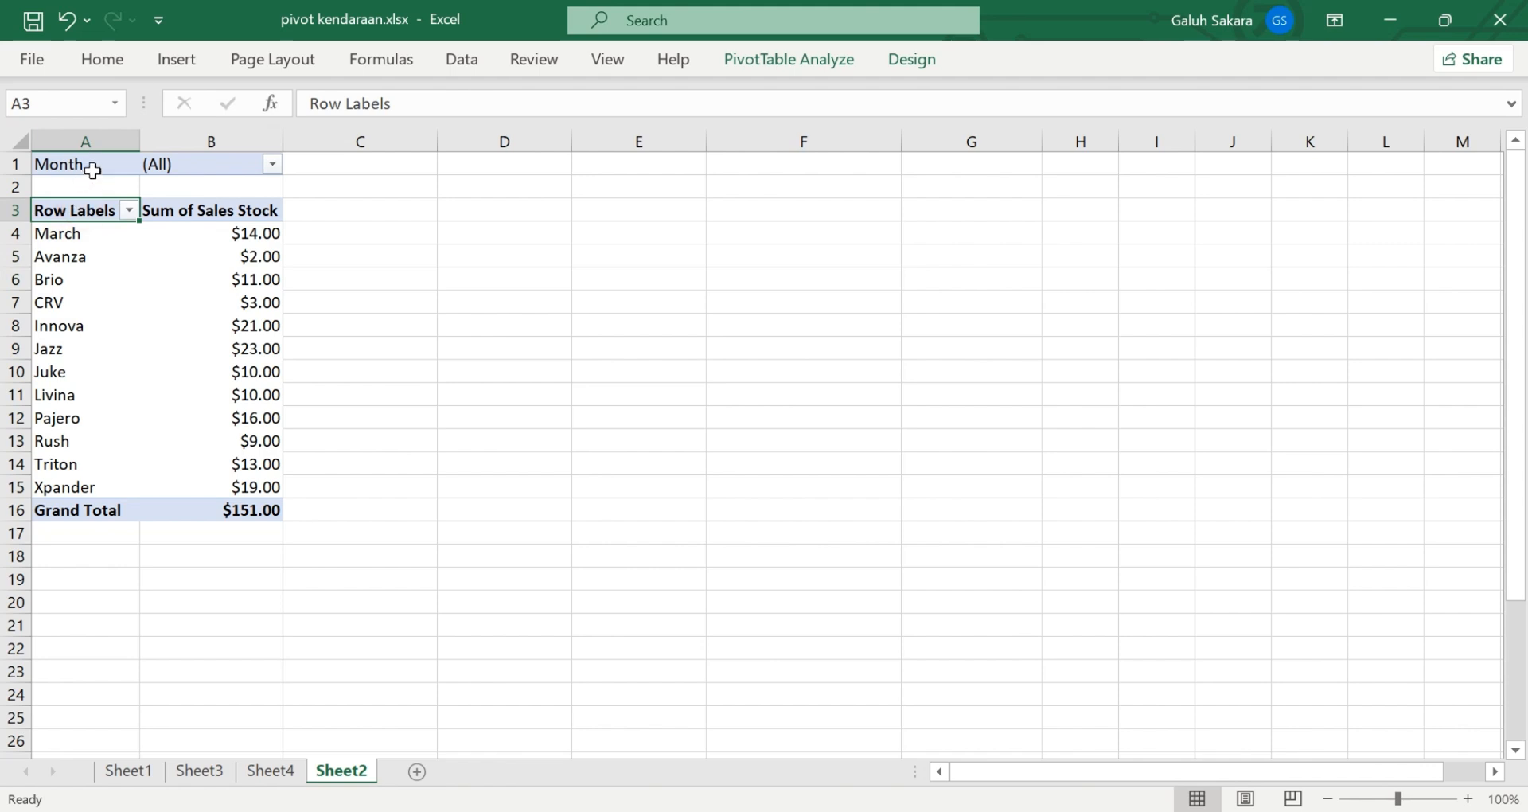
Insert slicers for the Distric, Expired Year and Merk fields of the pivot table
left_click(98, 170)
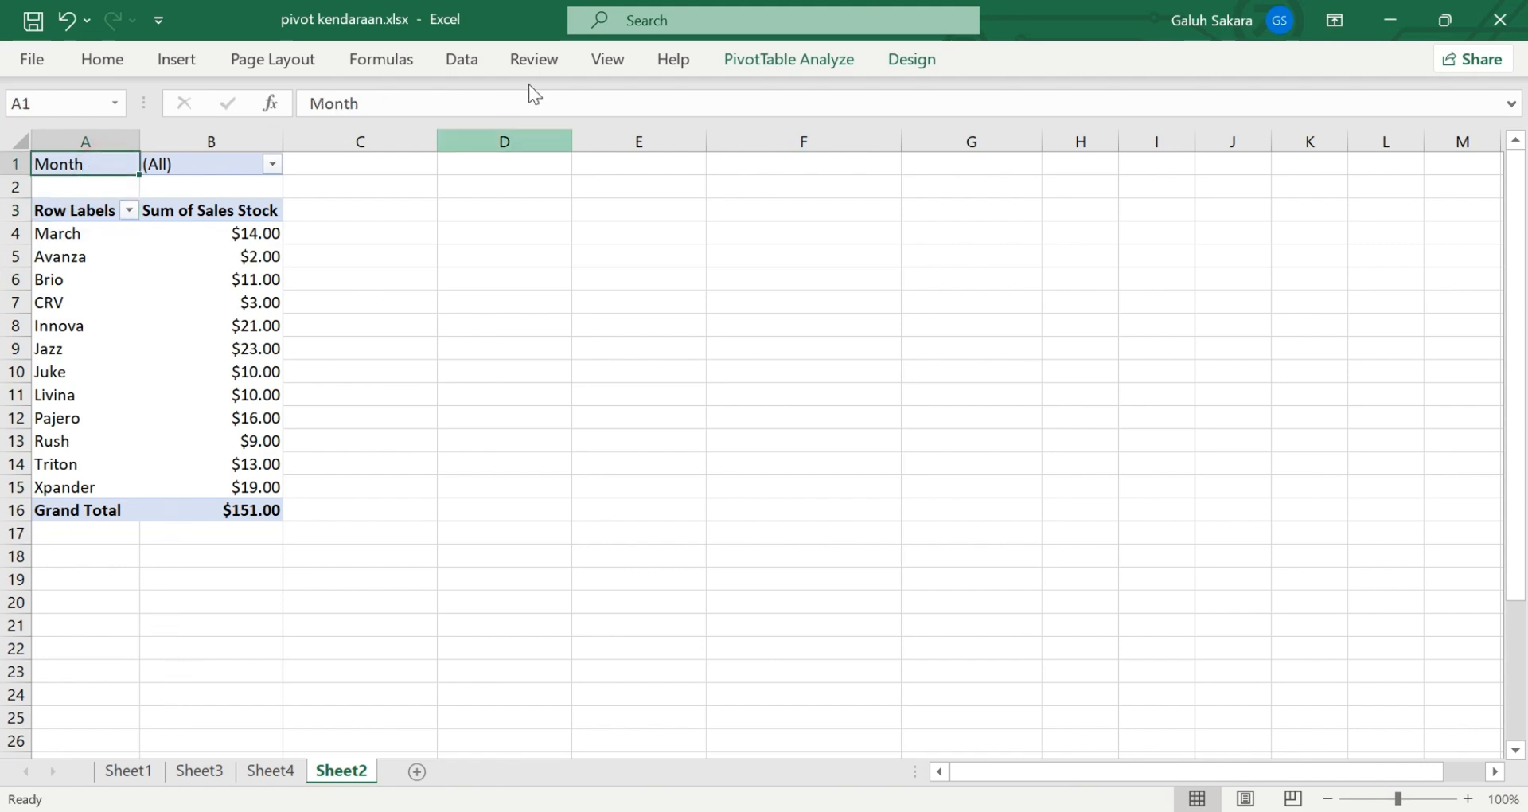
left_click(769, 71)
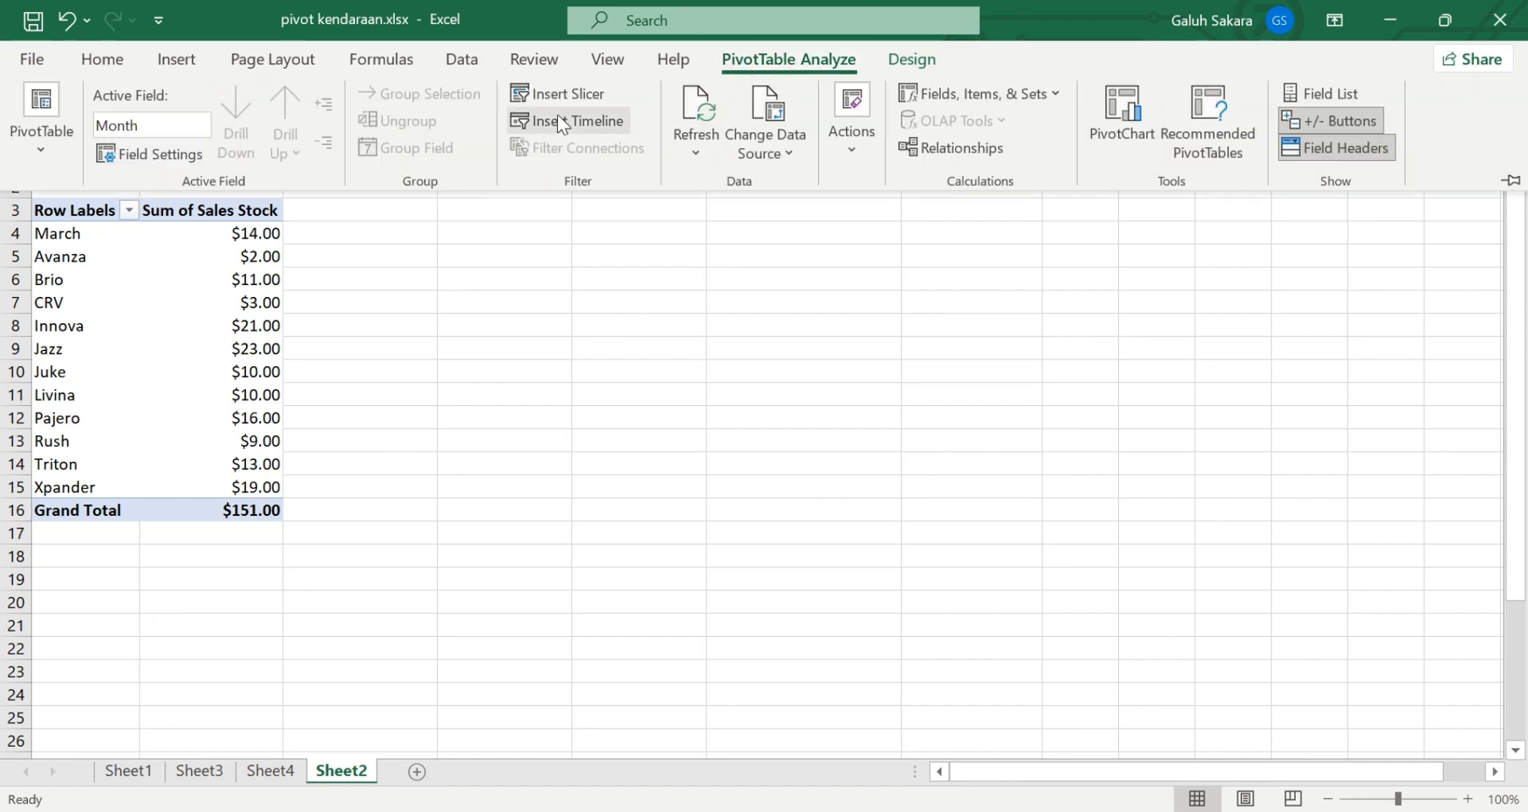
left_click(529, 94)
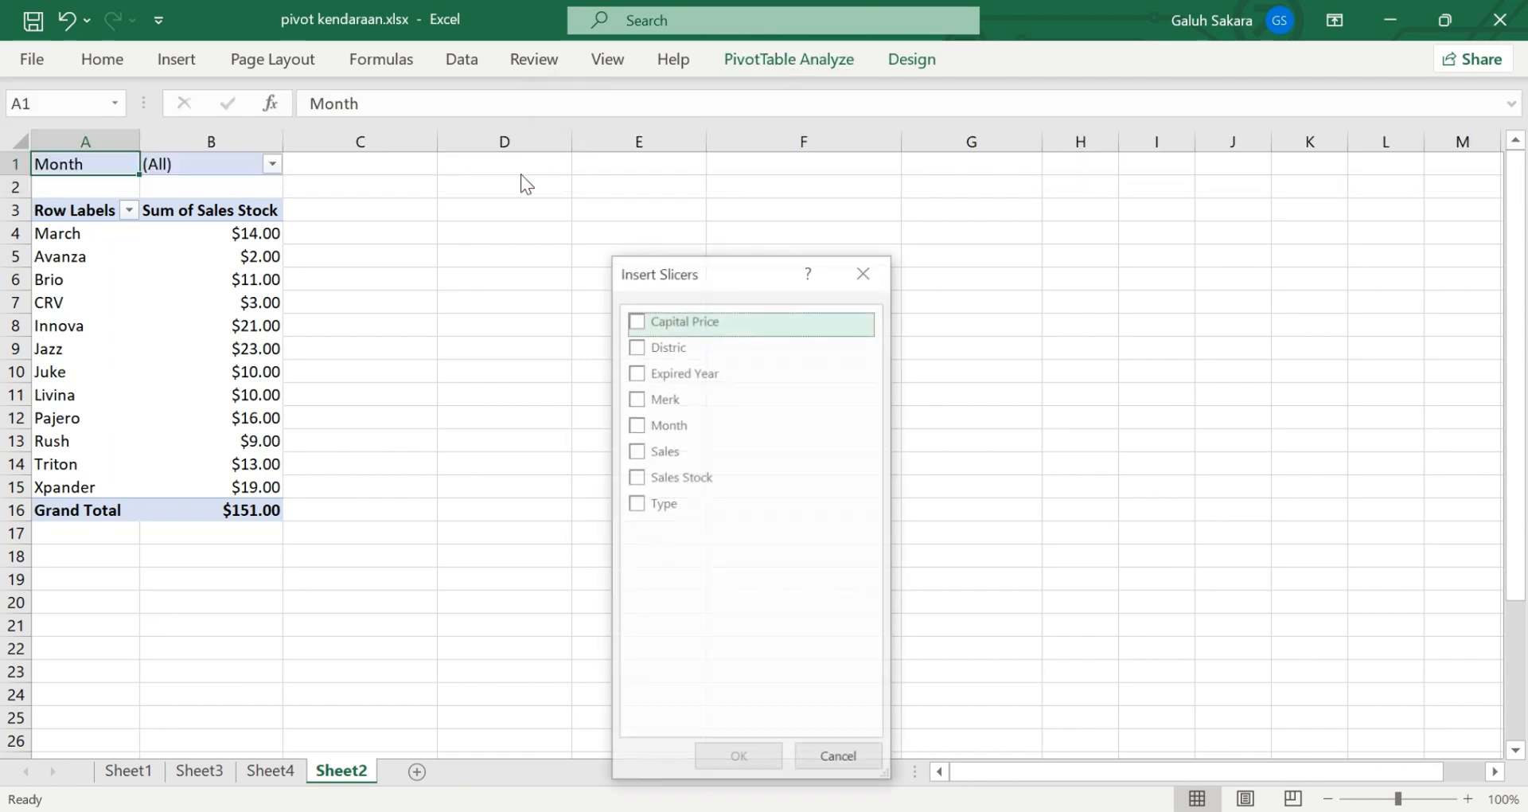
left_click(636, 345)
left_click(635, 372)
left_click(635, 396)
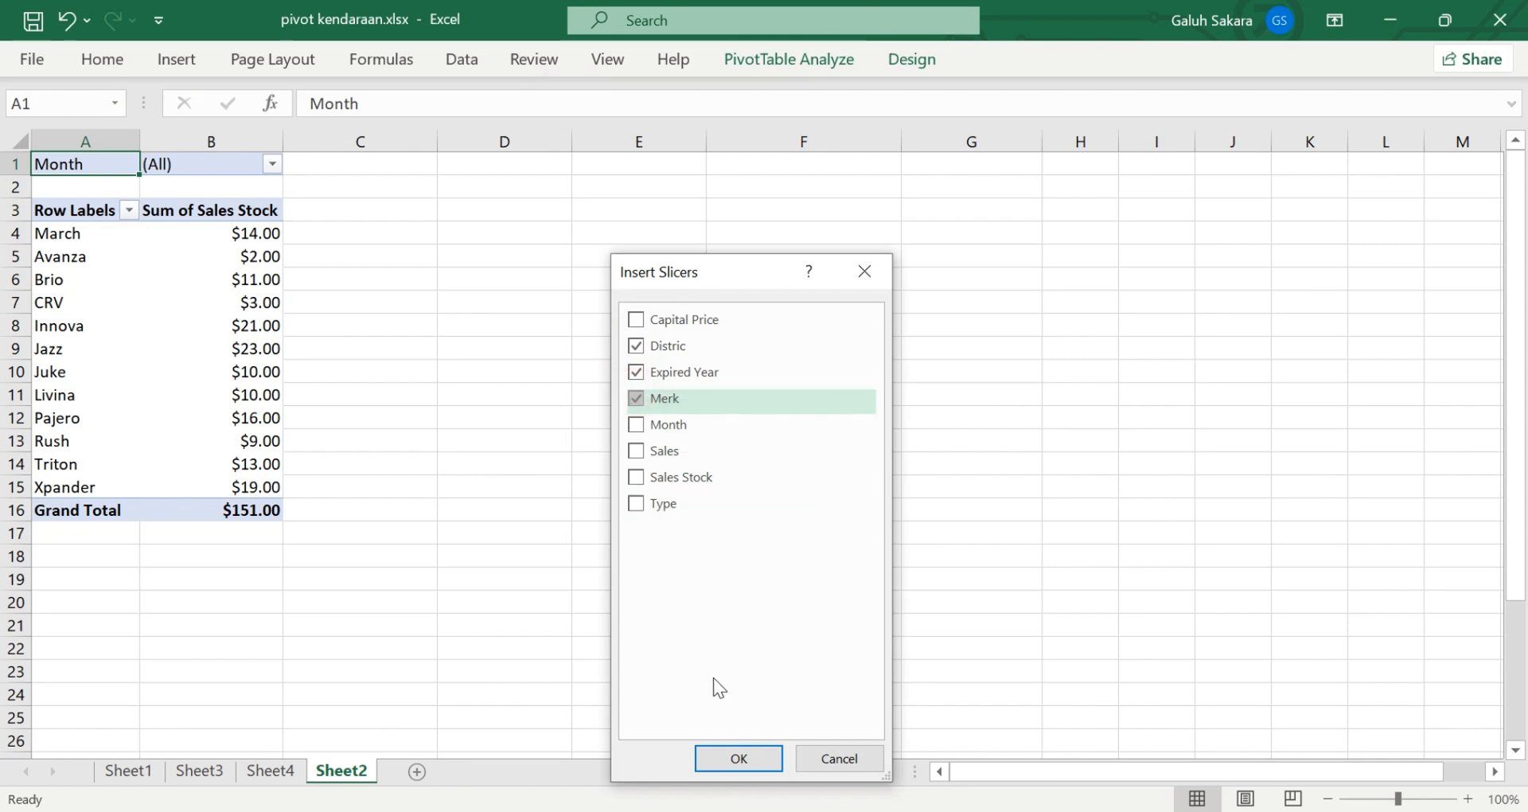
left_click(739, 756)
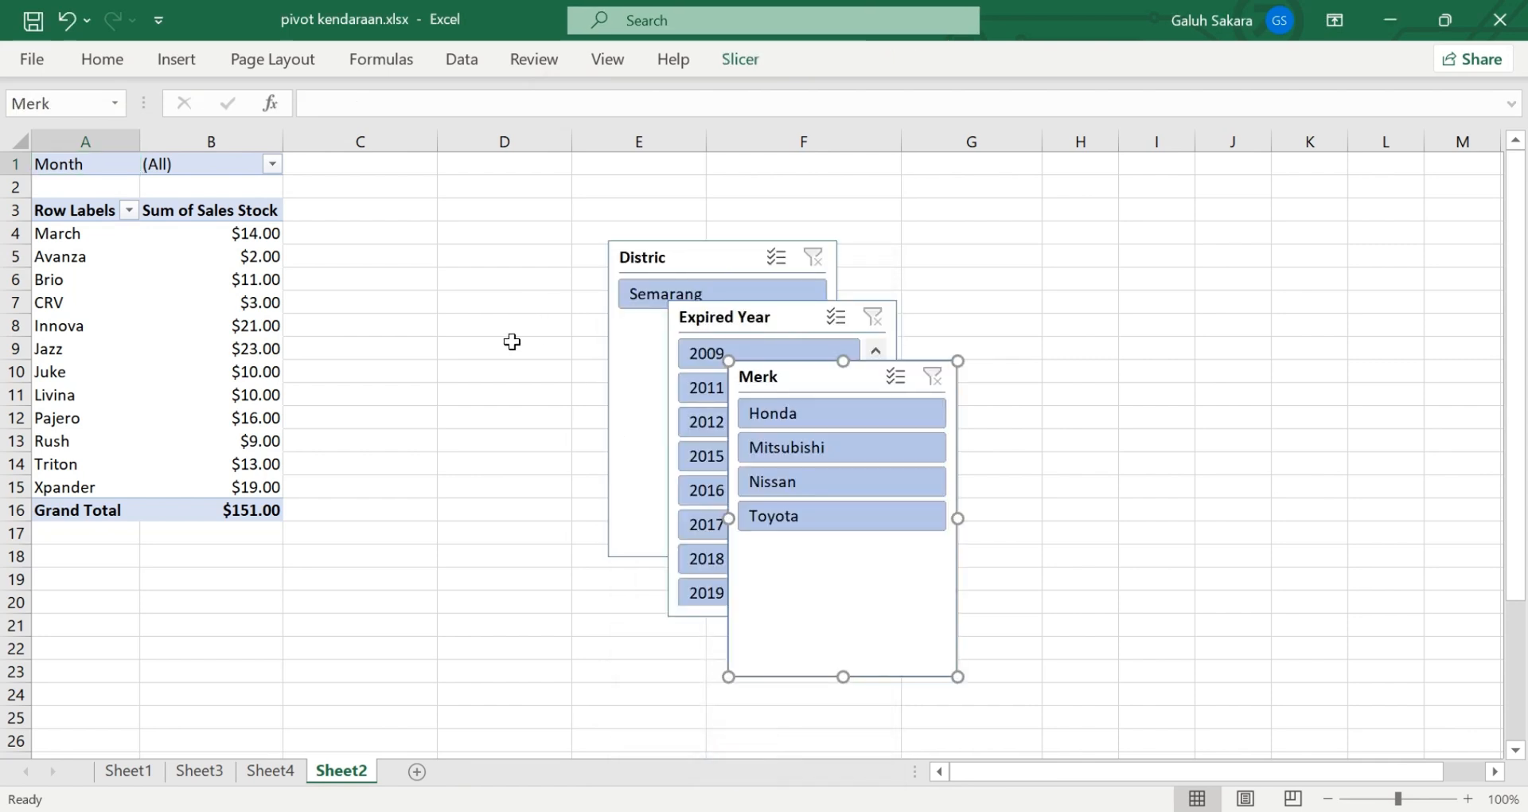
Arrange the Distric, Expired Year and Merk slicers side by side next to the pivot table
left_click_drag(733, 259, 483, 207)
left_click_drag(692, 315, 633, 215)
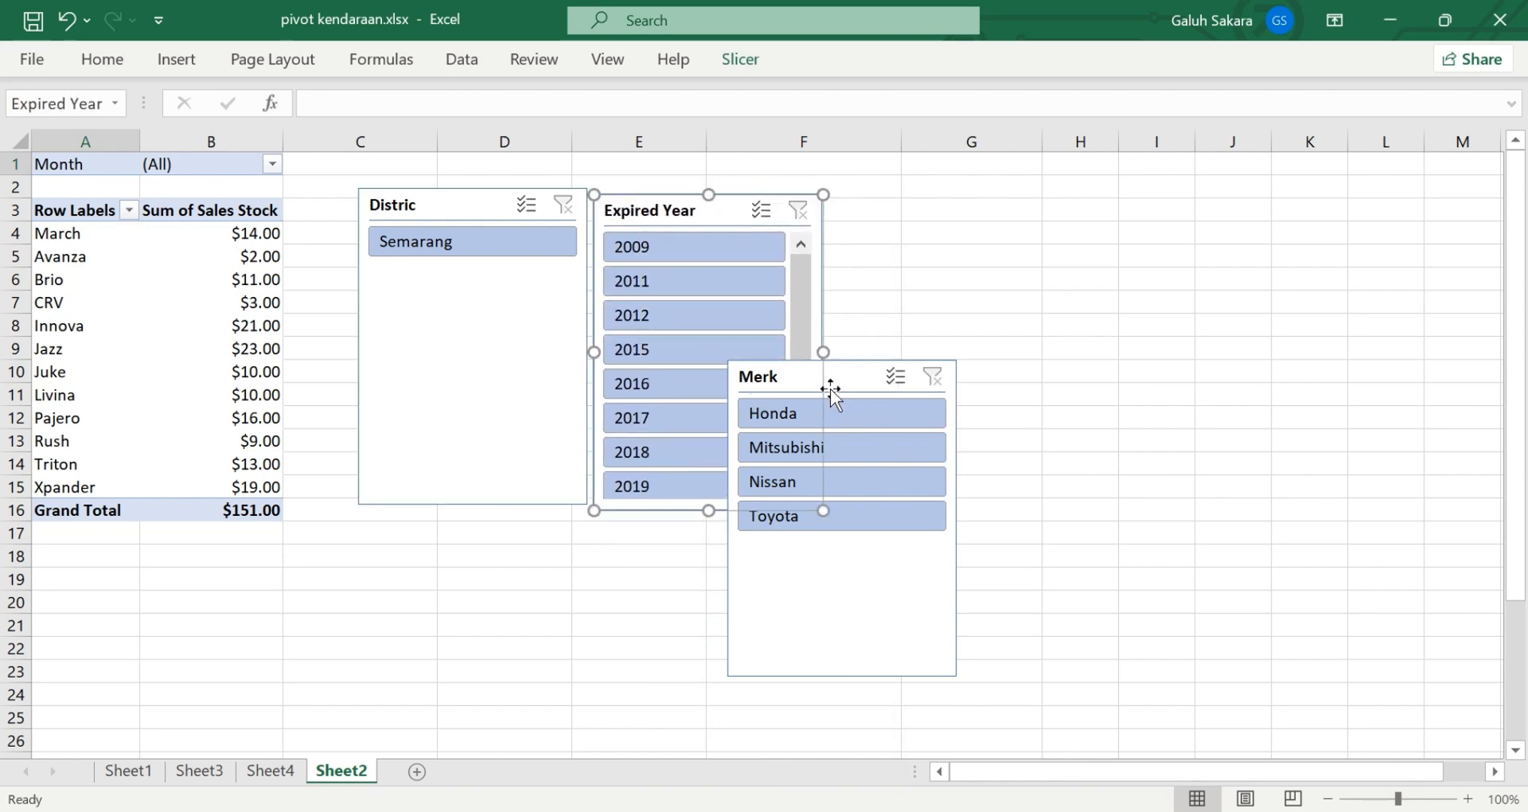
left_click_drag(849, 392, 951, 226)
Filter the pivot table by expired years 2009, 2011, 2012 and 2015 in turn with the slicer, clearing the filter each time
left_click(697, 247)
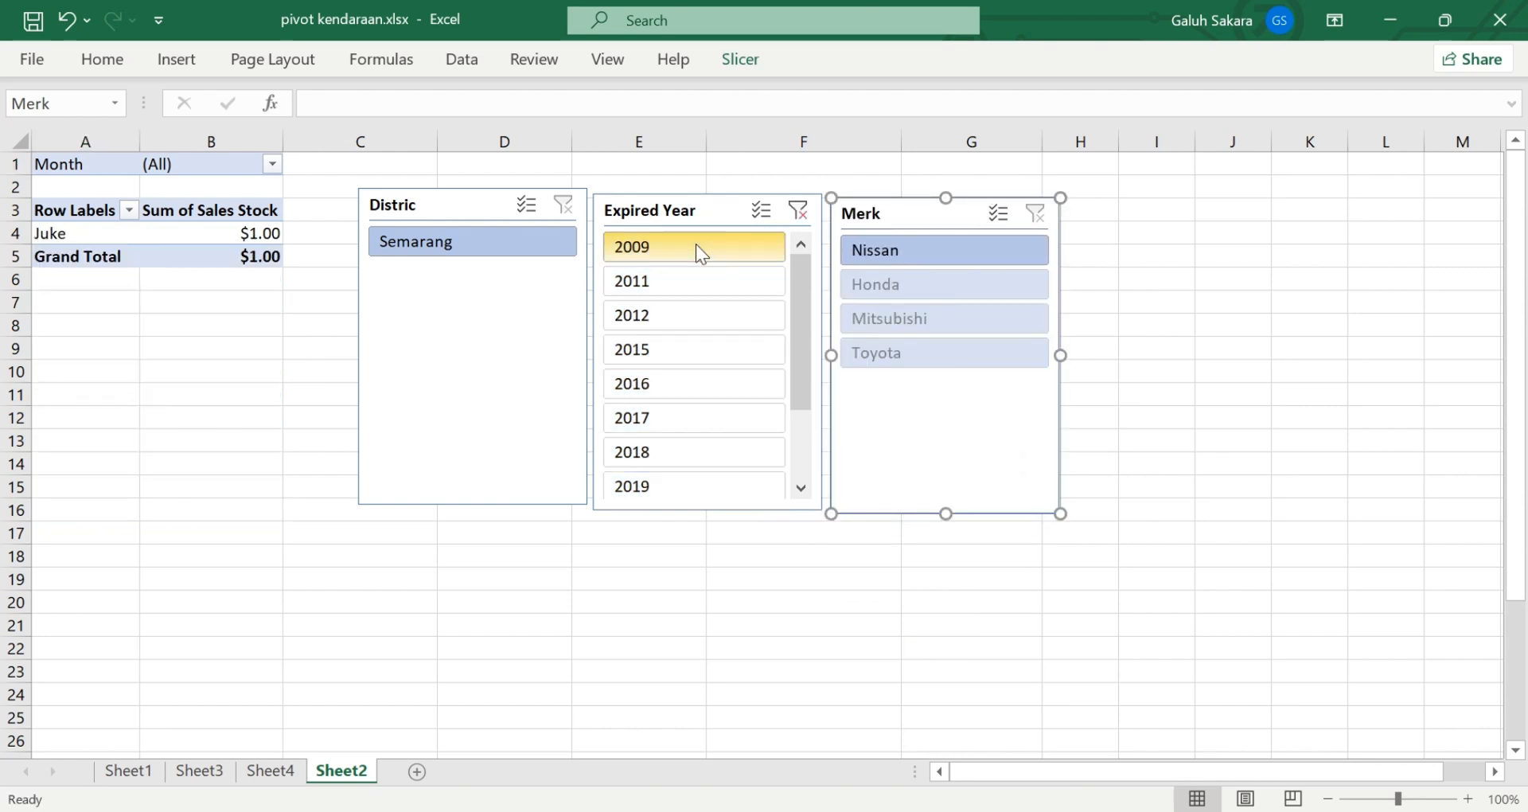
left_click(798, 210)
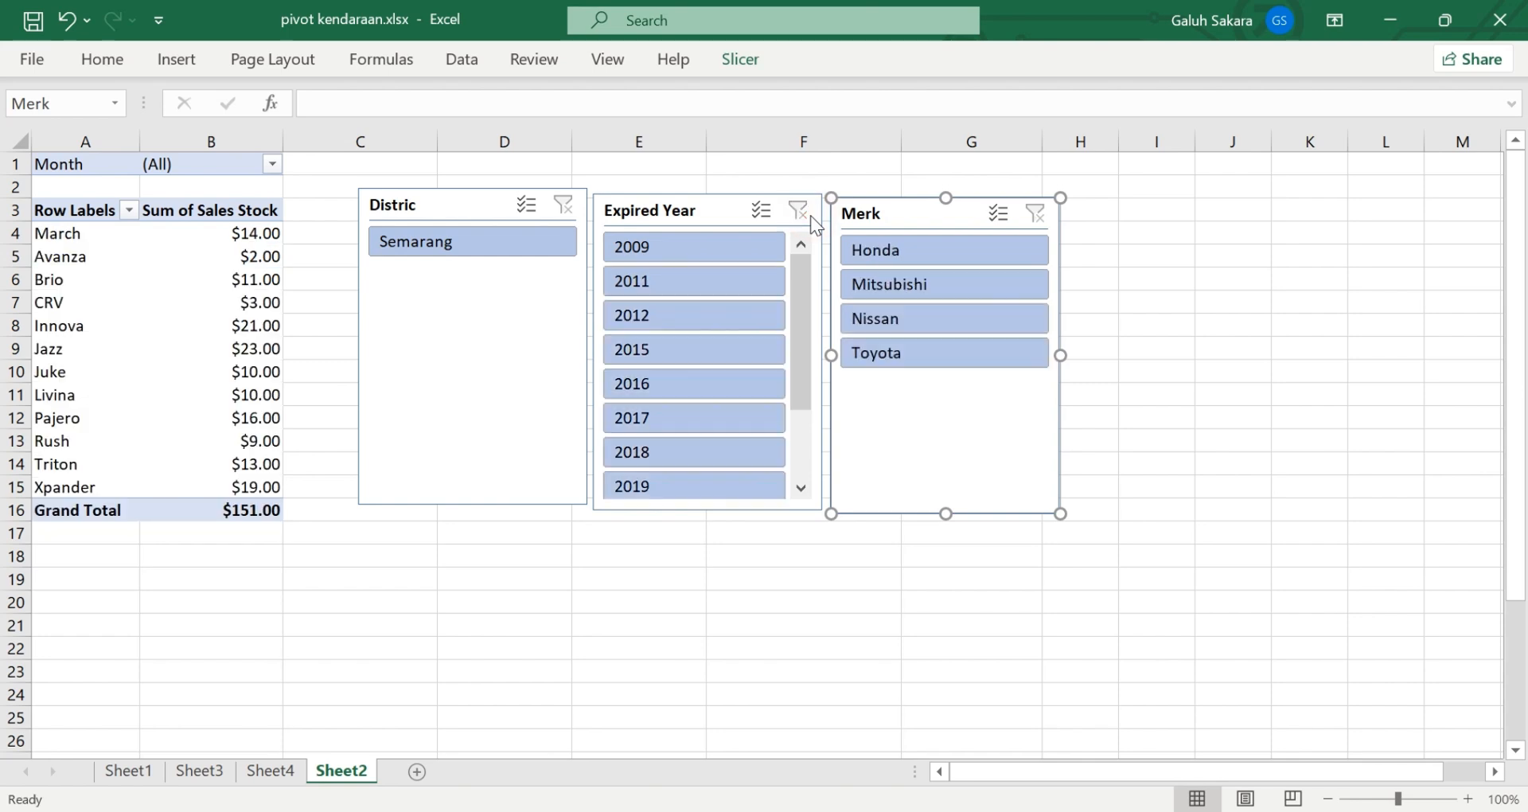
left_click(689, 283)
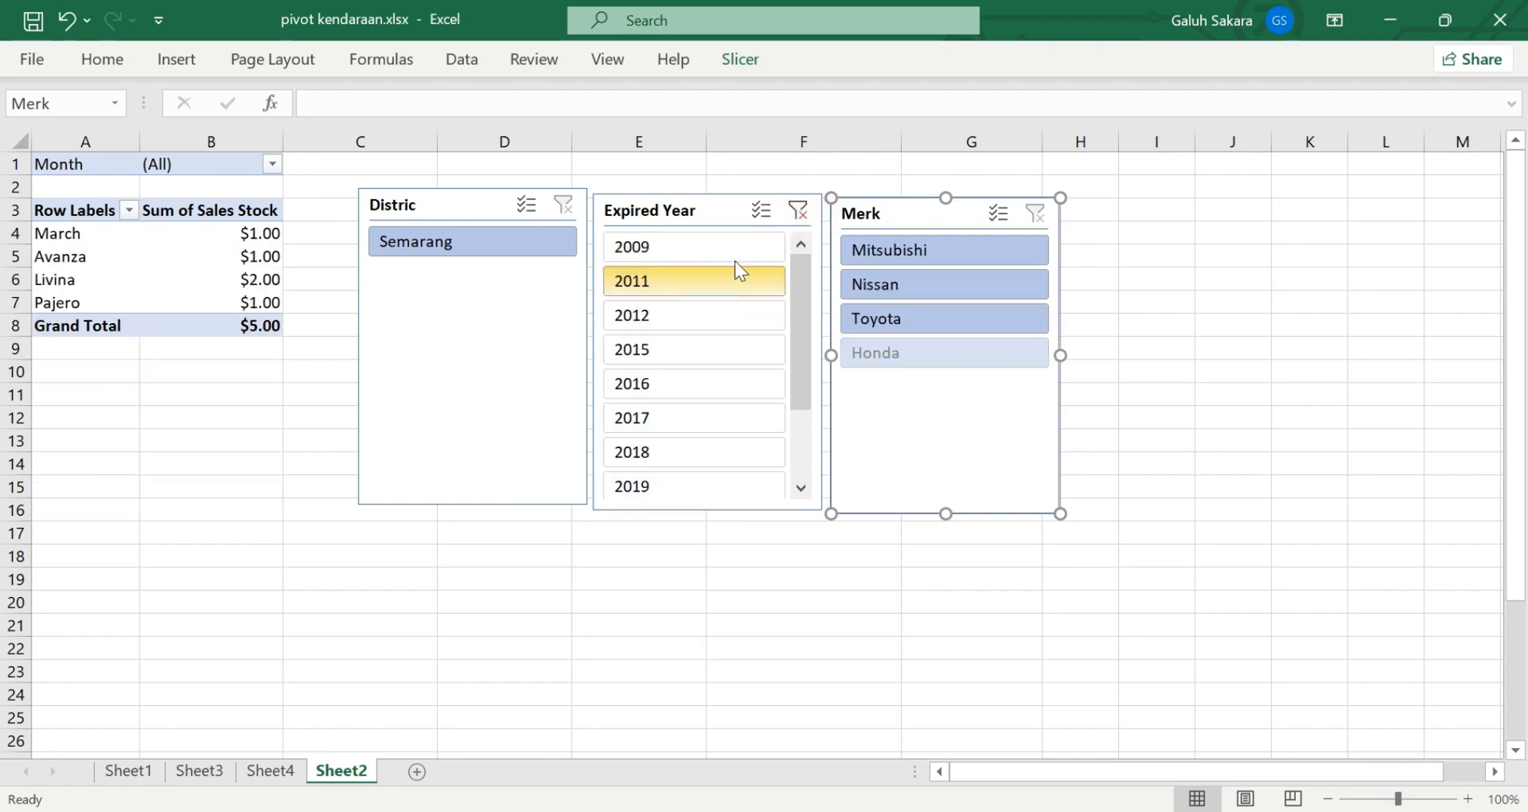
left_click(797, 210)
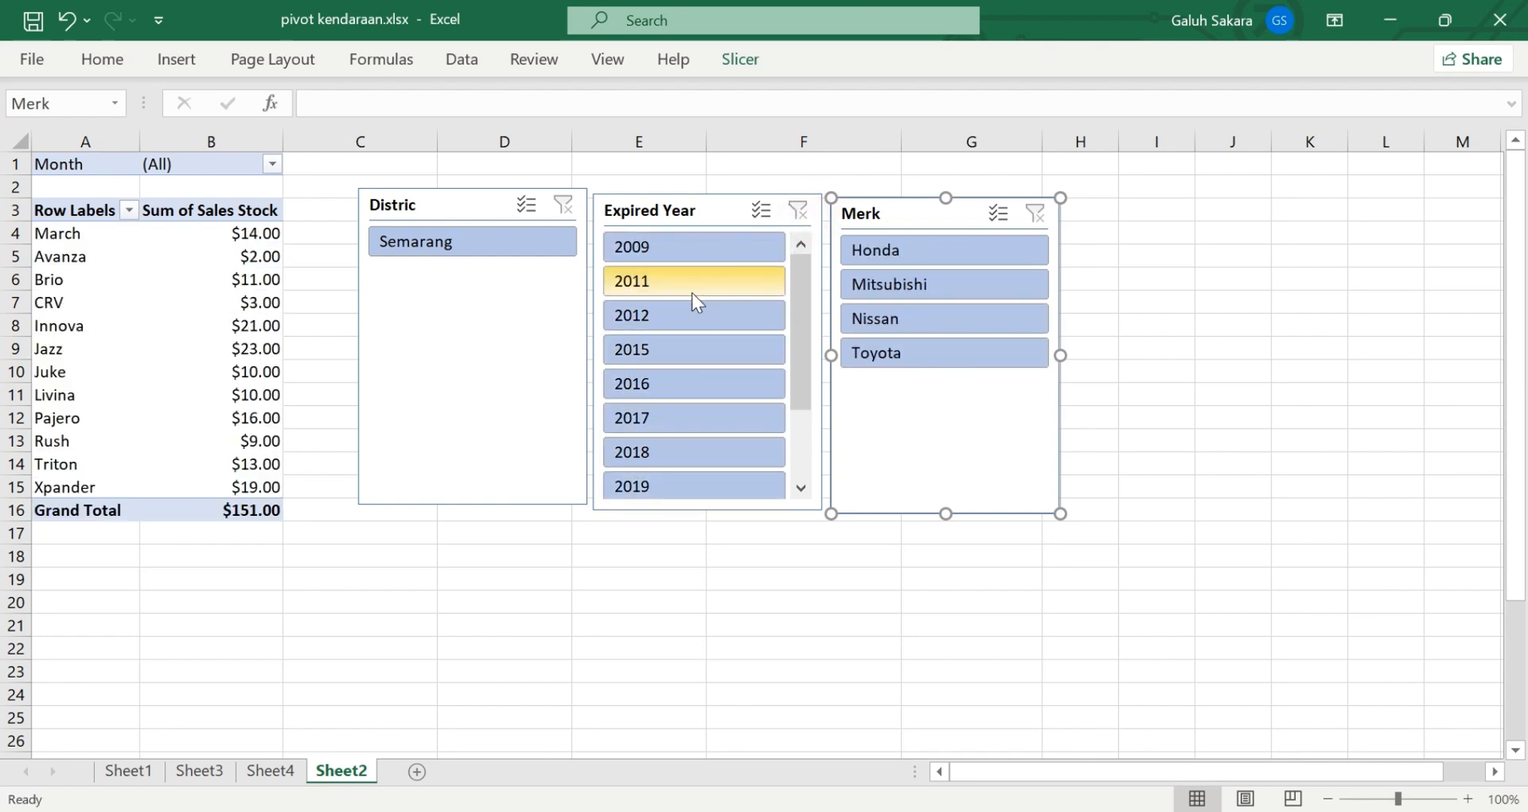
left_click(646, 314)
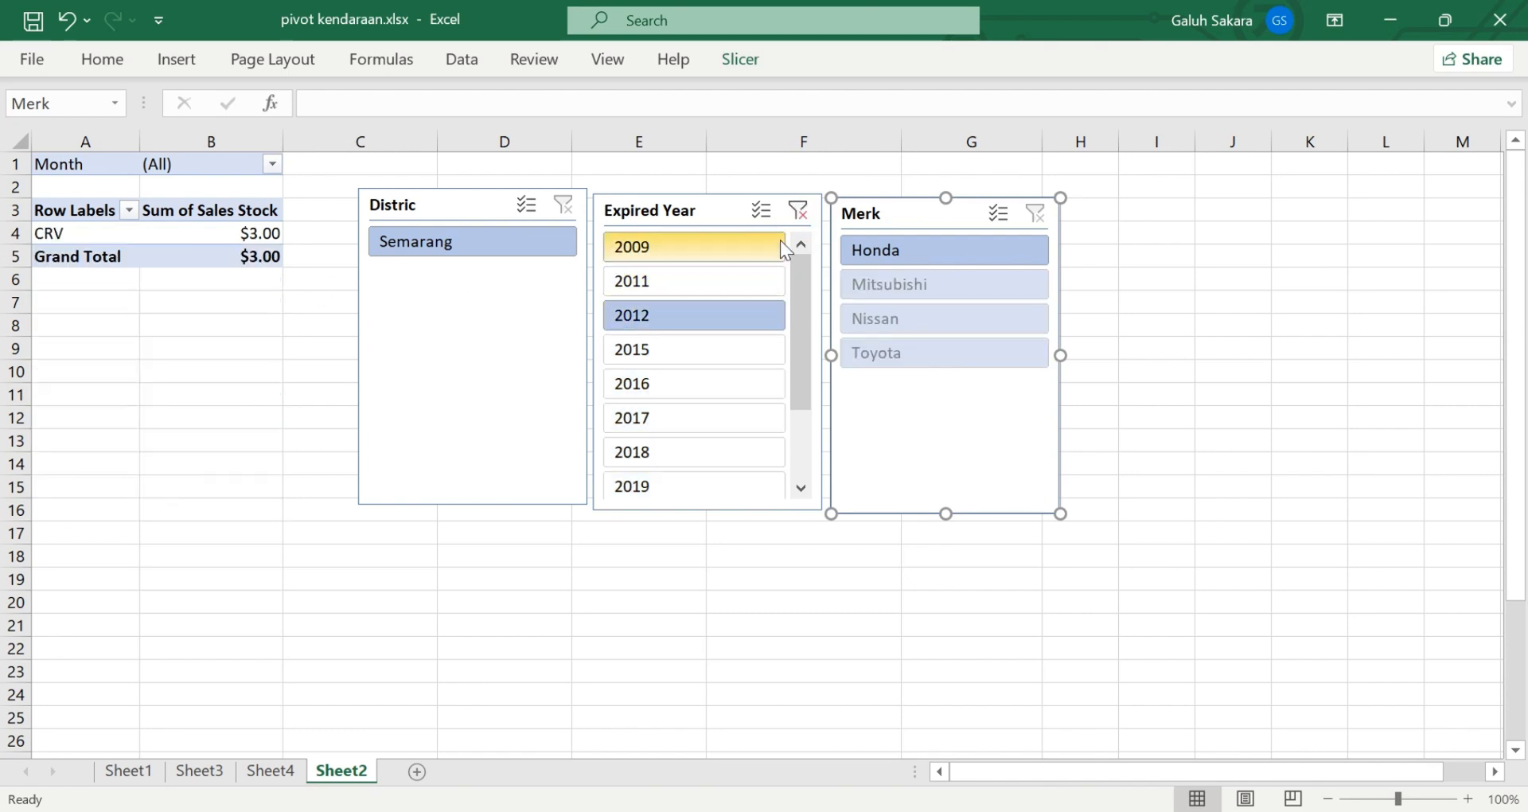
left_click(799, 221)
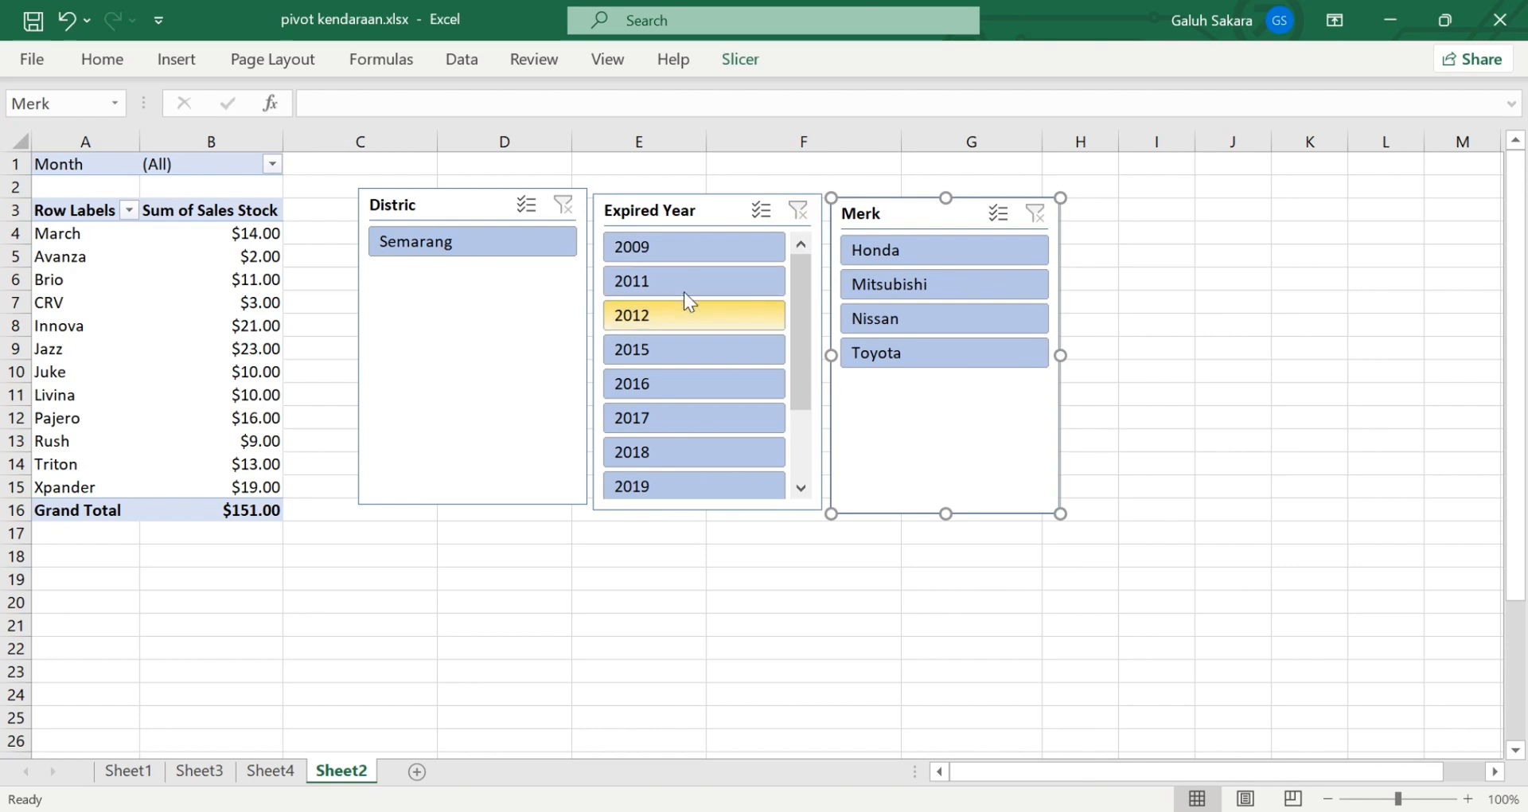
left_click(632, 342)
left_click(798, 211)
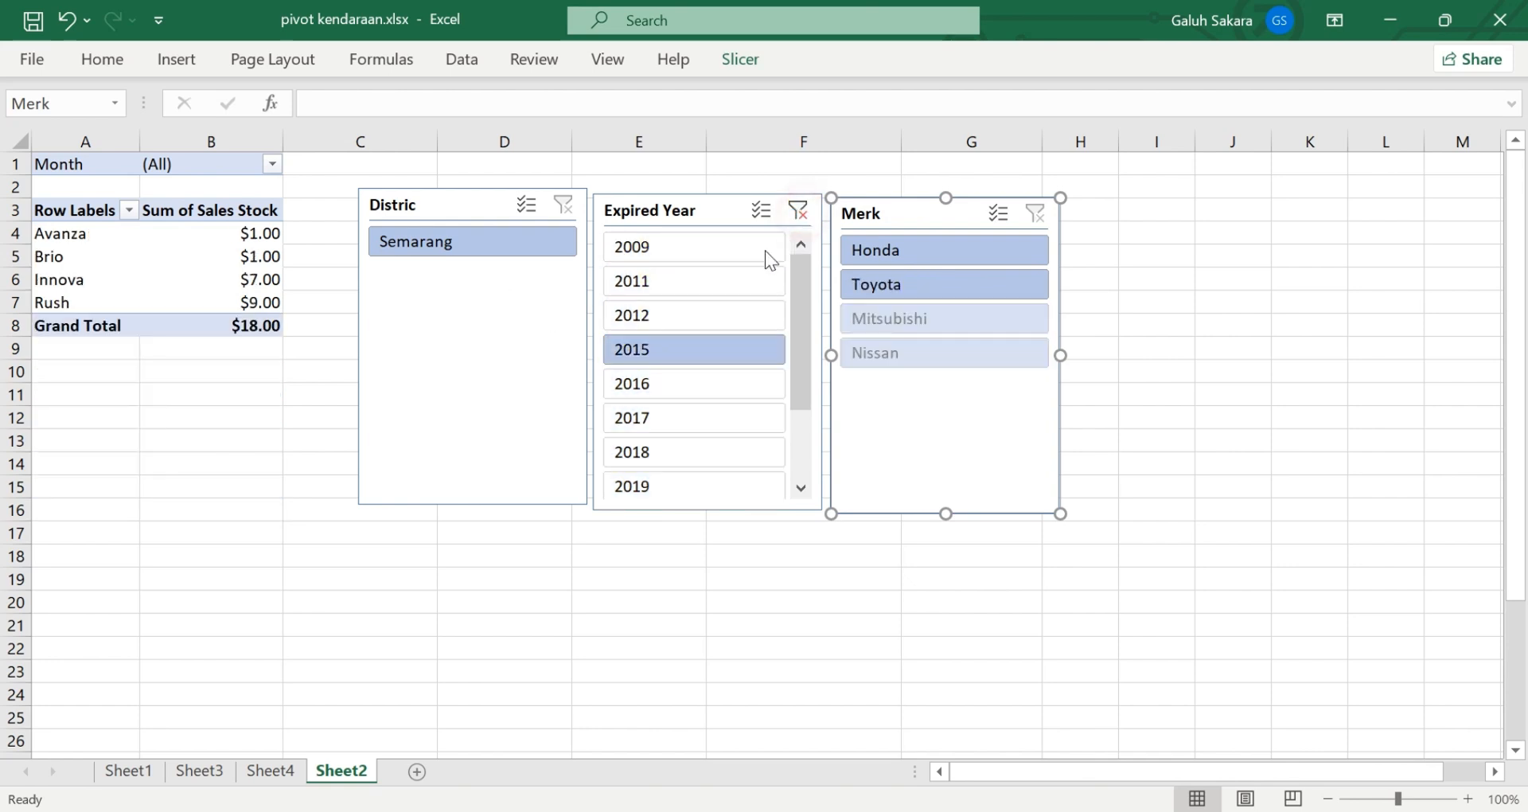
left_click(623, 350)
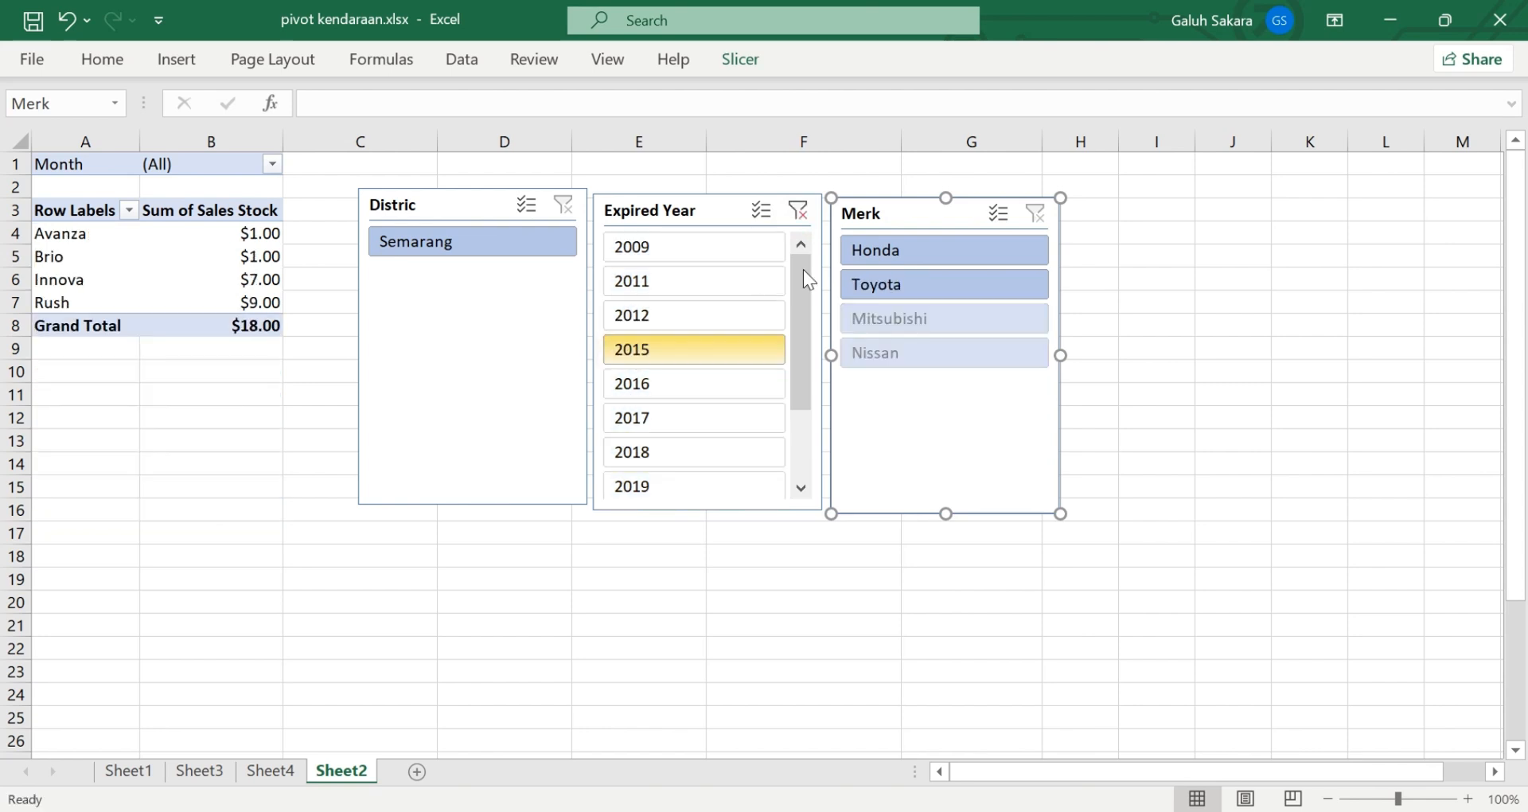
left_click(798, 220)
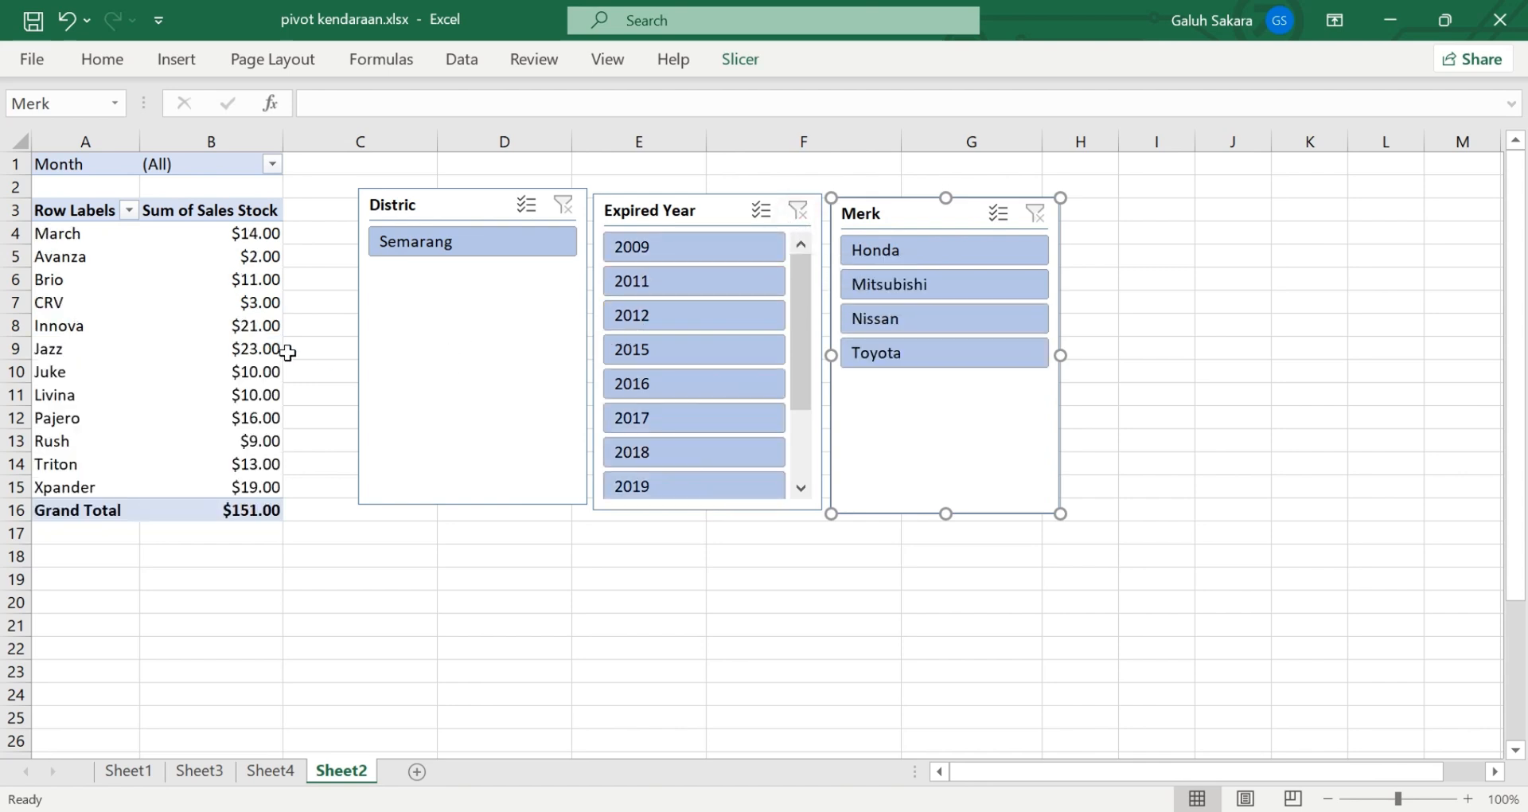
Delete the Distric slicer from the sheet
left_click(495, 273)
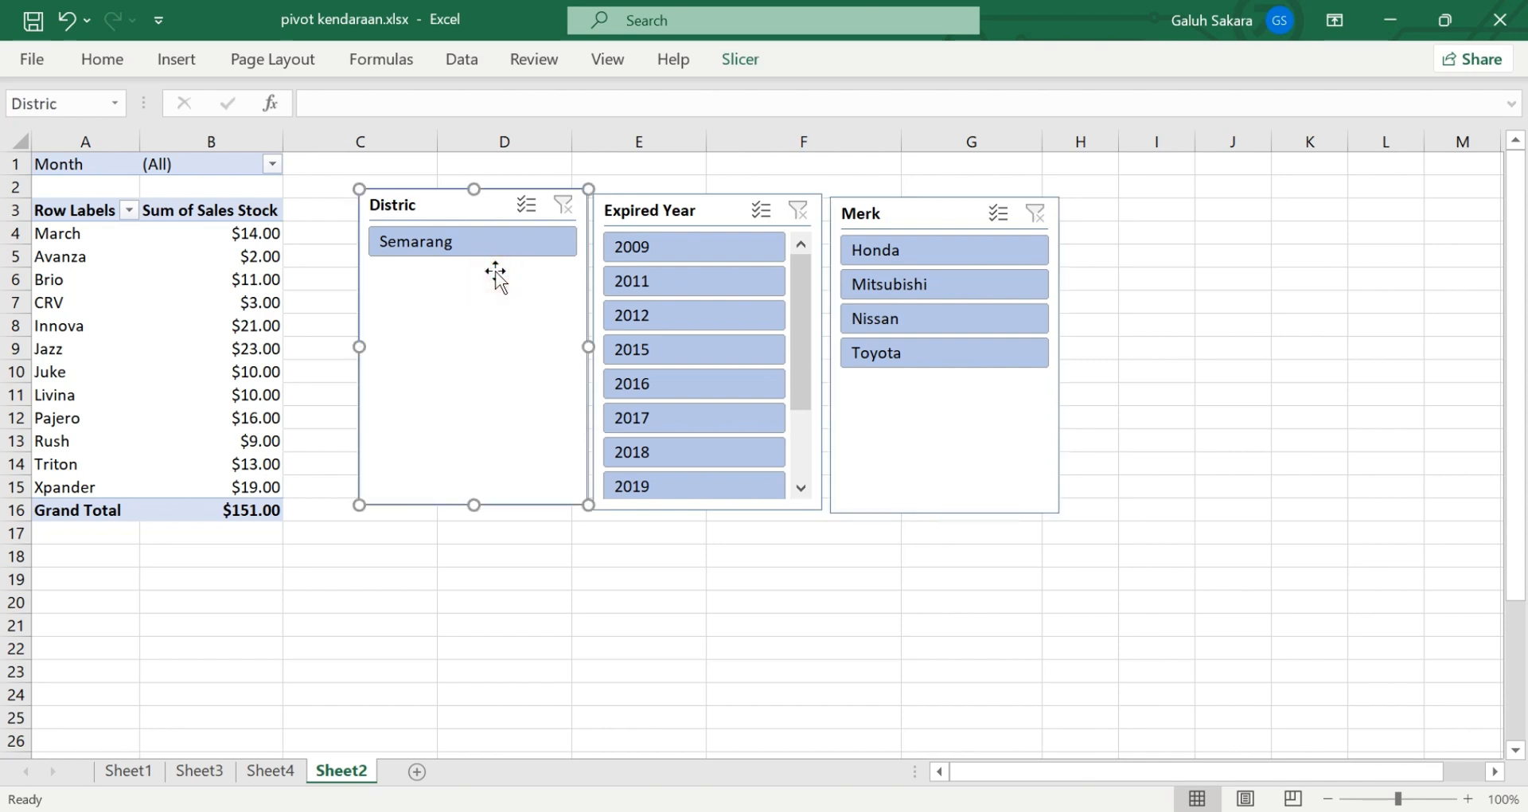
key("Delete")
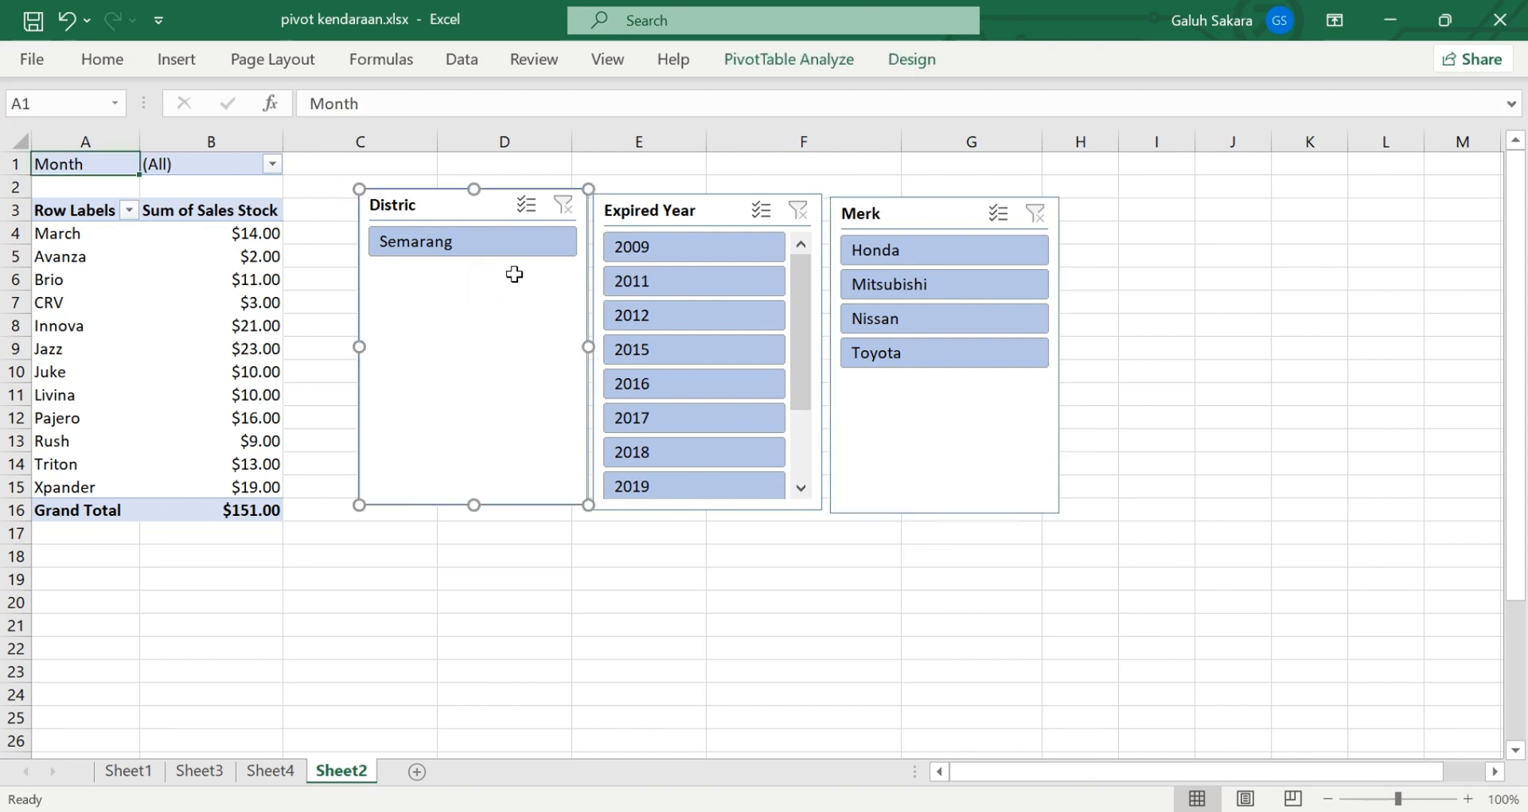
left_click(518, 273)
Undo all slicer and filter changes and earlier edits, back to the pivot table showing Sum of Sales as percentages
key("ctrl+z")
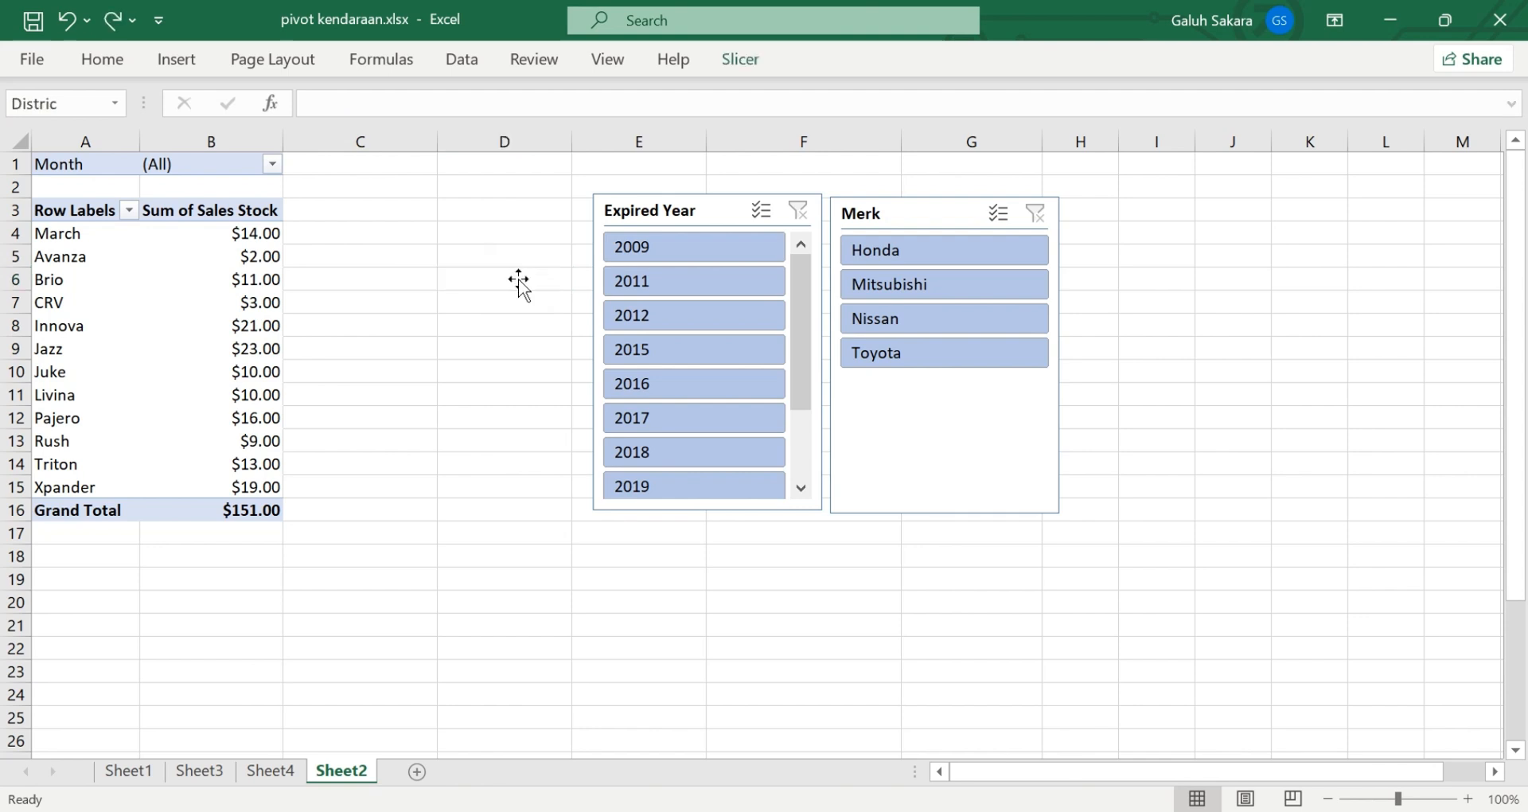
key("ctrl+z")
key("ctrl+z")
key("ctrl+z")
key("ctrl+z")
key("ctrl+z")
key("ctrl+z")
key("ctrl+z")
key("ctrl+z")
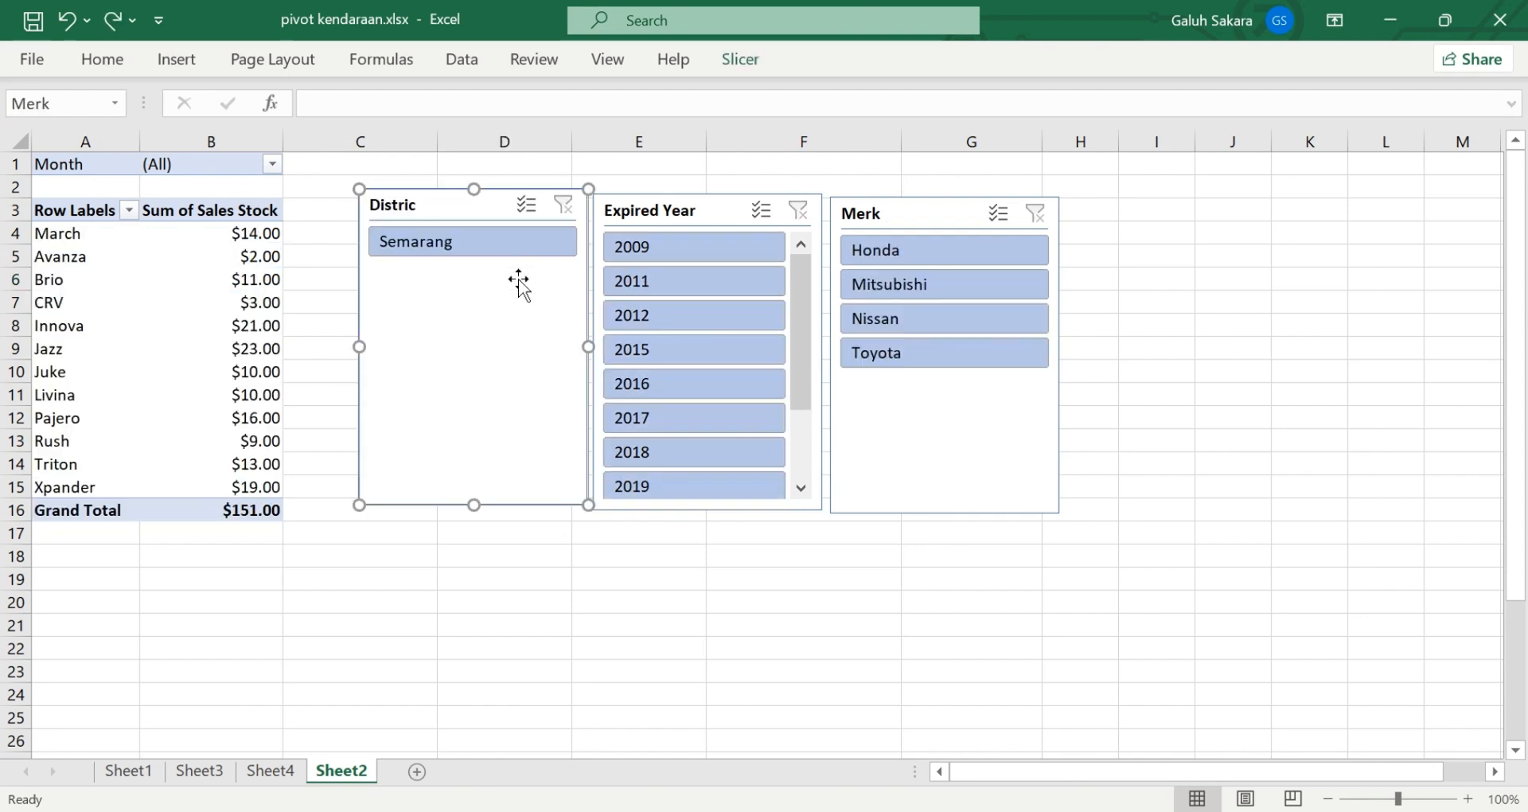
key("ctrl+z")
key("ctrl+z")
key("ctrl+z")
key("ctrl+z")
key("ctrl+z")
key("ctrl+z")
key("ctrl+z")
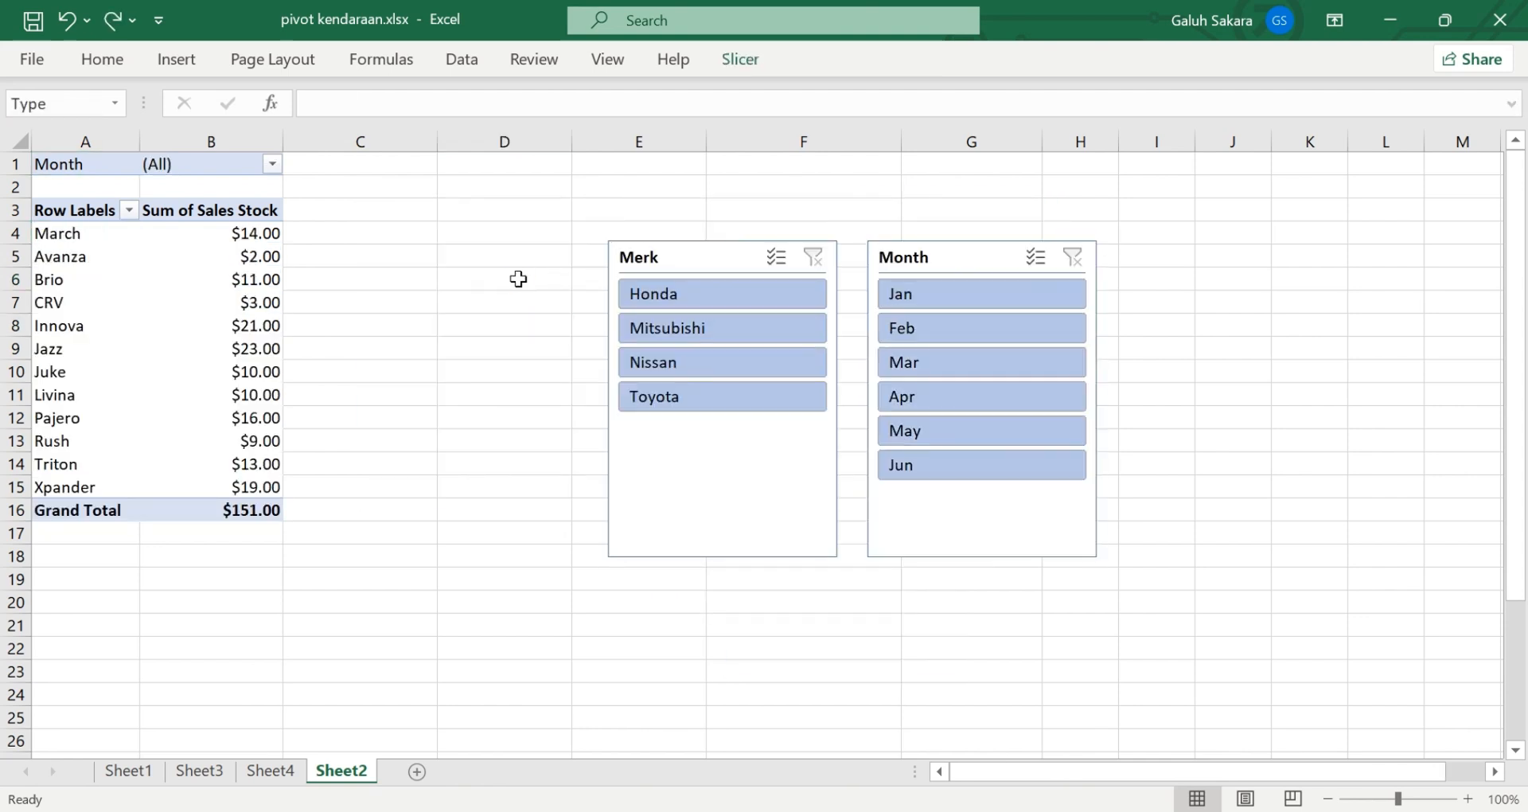
key("ctrl+z")
key("ctrl+z")
key("ctrl+z")
key("ctrl+z")
key("ctrl+z")
key("ctrl+z")
key("ctrl+z")
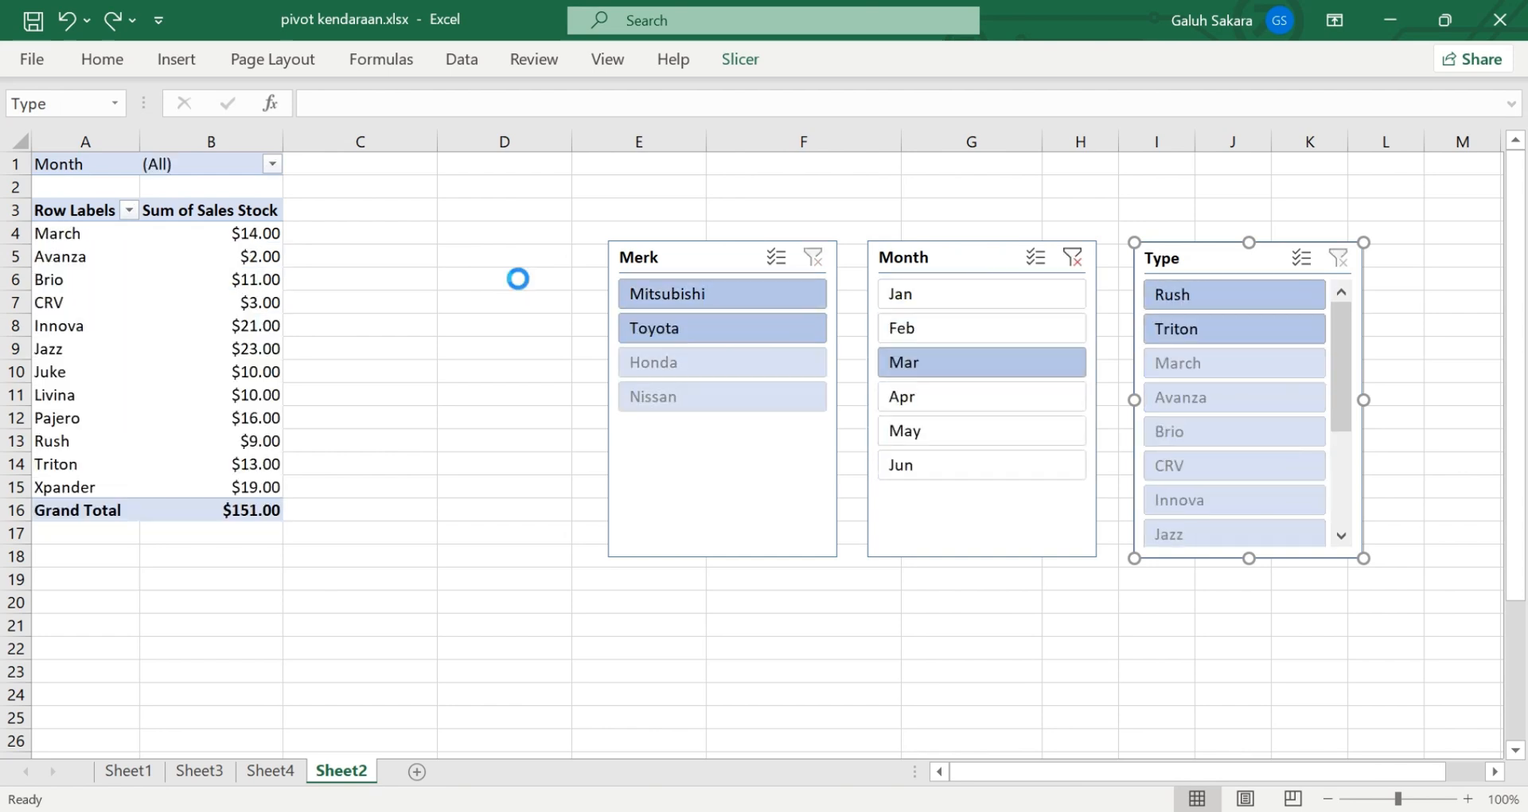
key("ctrl+z")
key("ctrl+z")
key("ctrl+z")
key("ctrl+z")
key("ctrl+z")
key("ctrl+z")
key("ctrl+z")
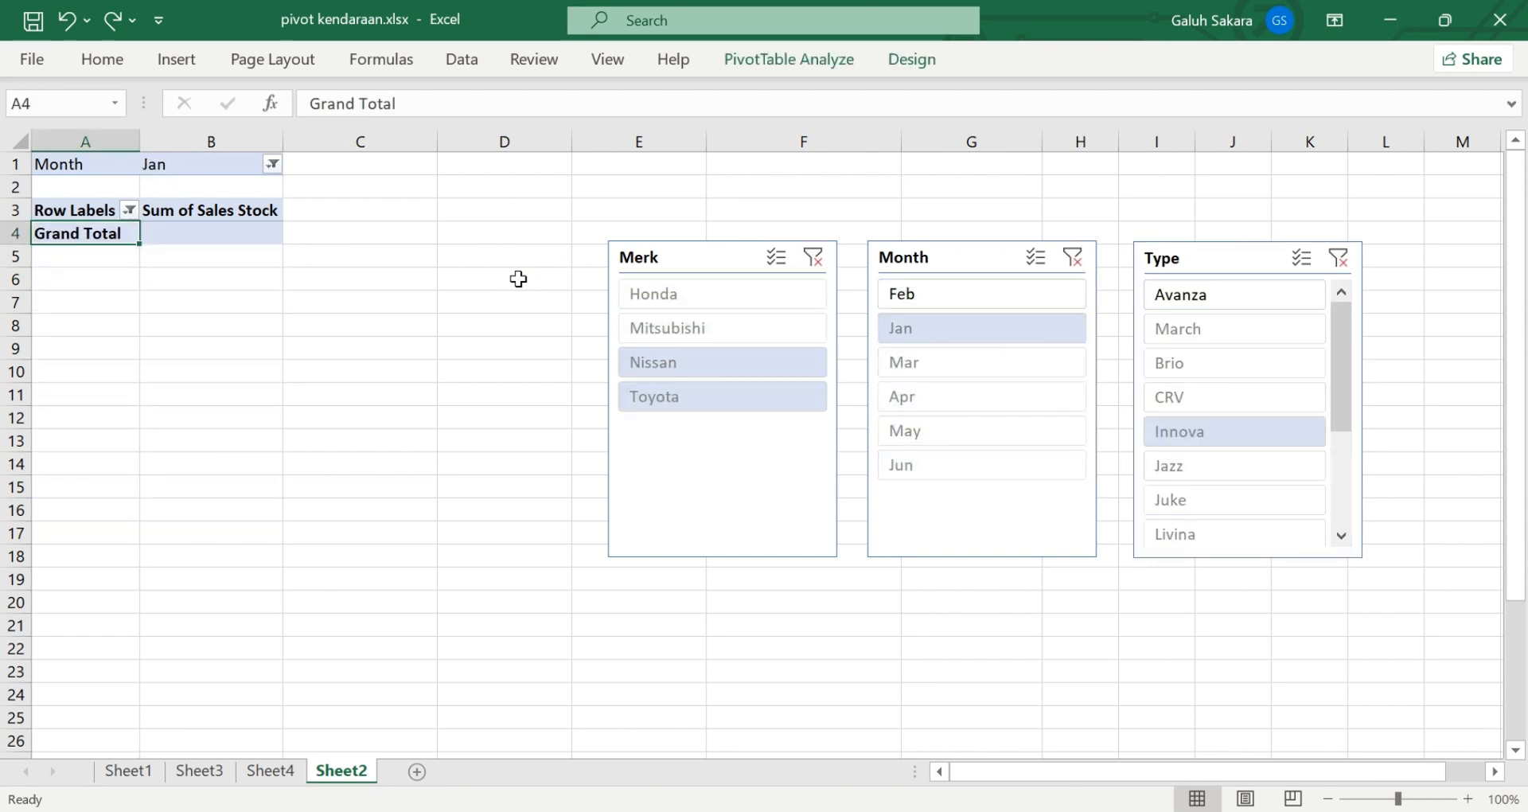
key("ctrl+z")
key("ctrl+z")
key("ctrl+z")
key("ctrl+z")
key("ctrl+z")
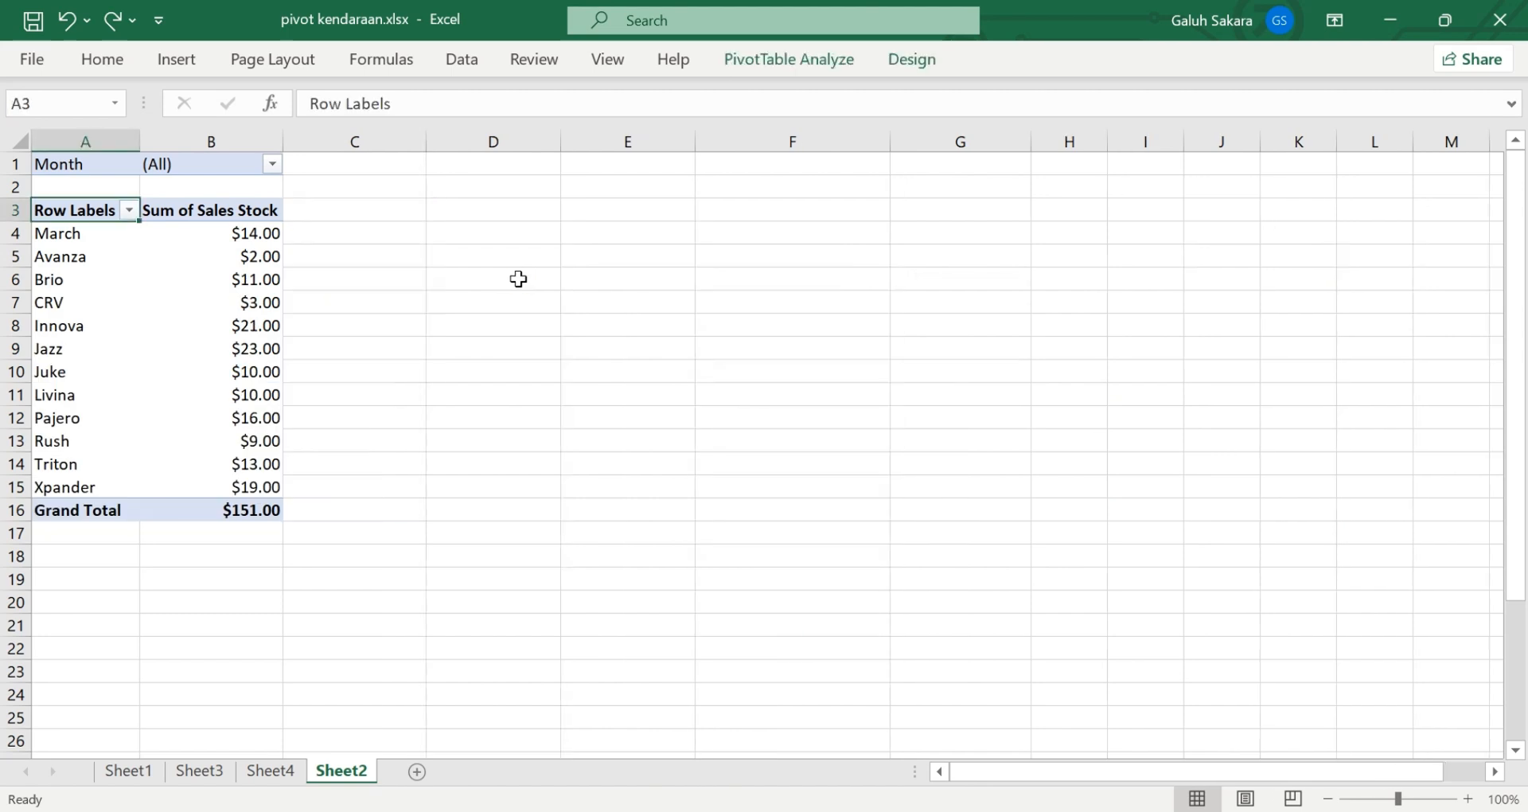
key("ctrl+z")
key("ctrl+z")
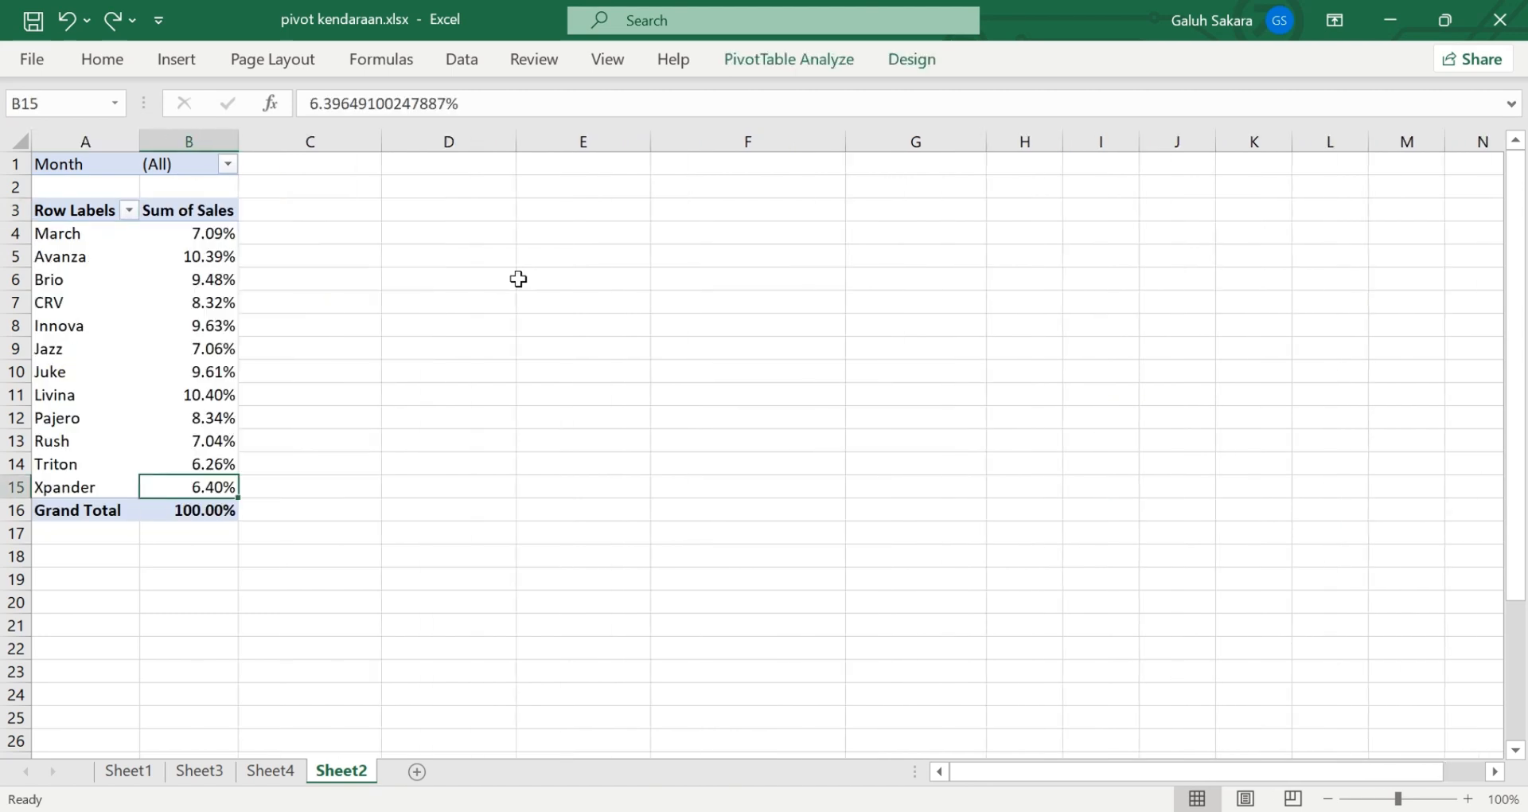
left_click(476, 61)
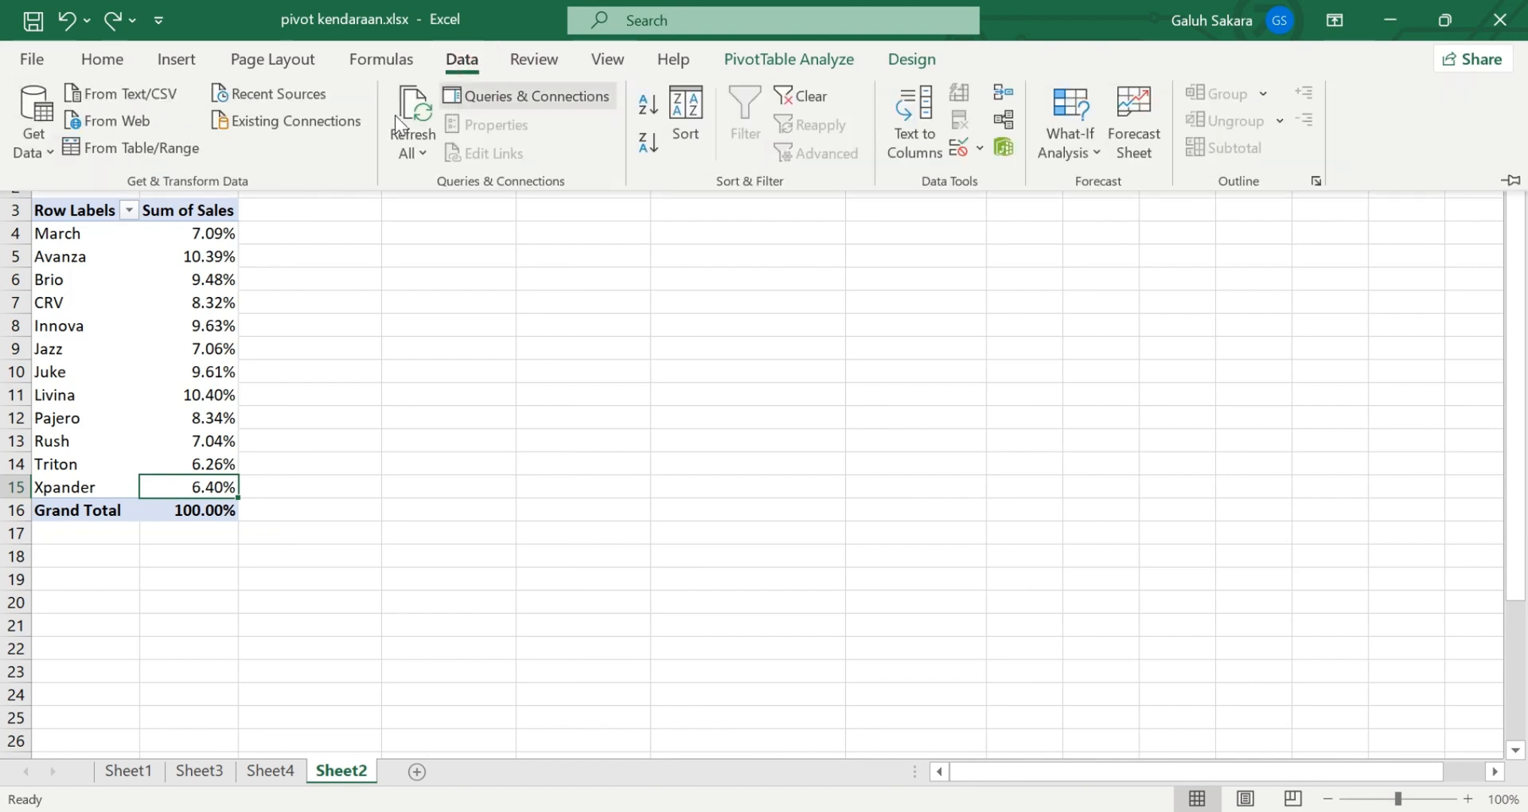
left_click(33, 124)
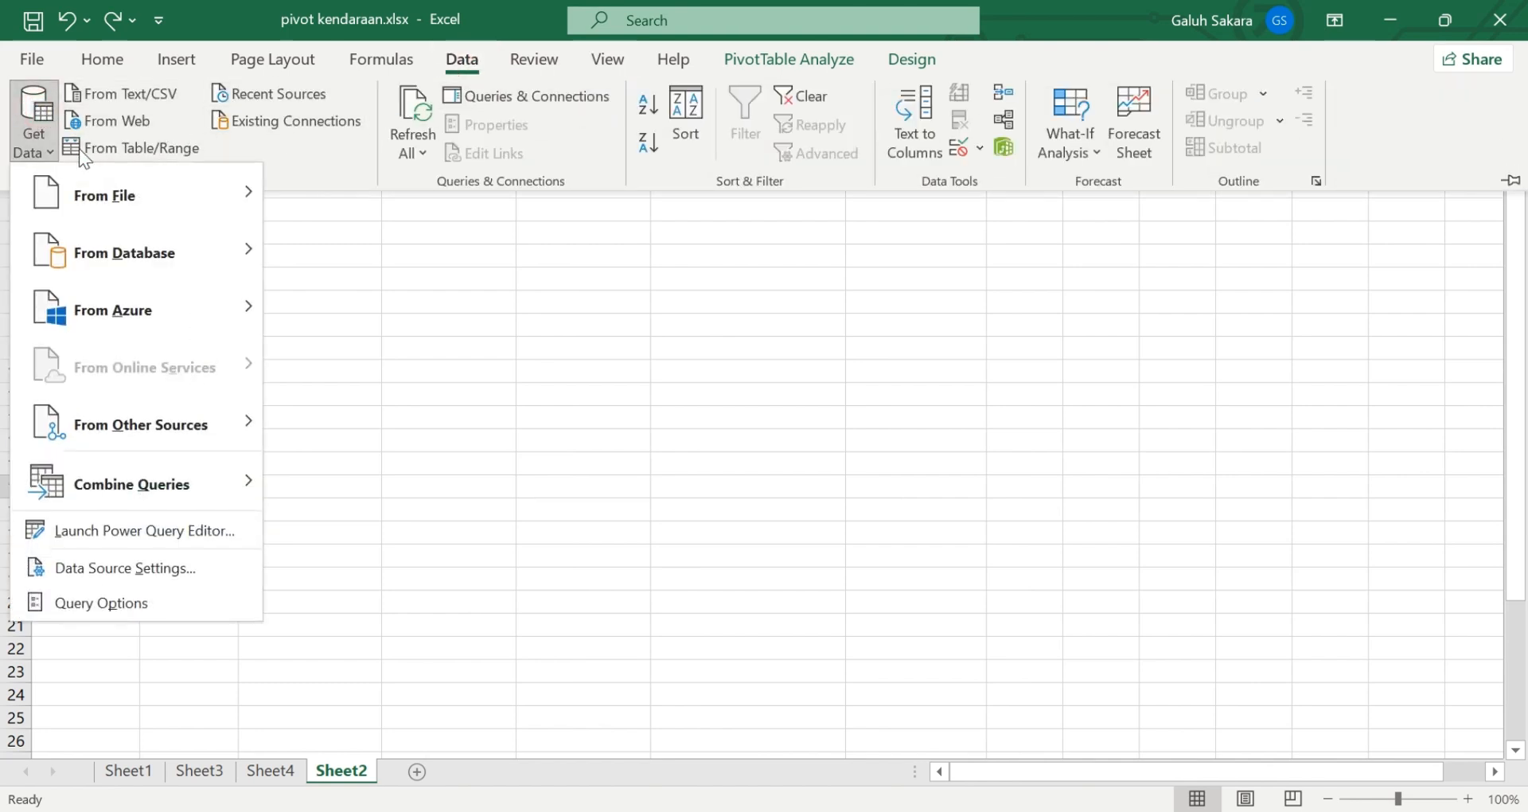
key("Escape")
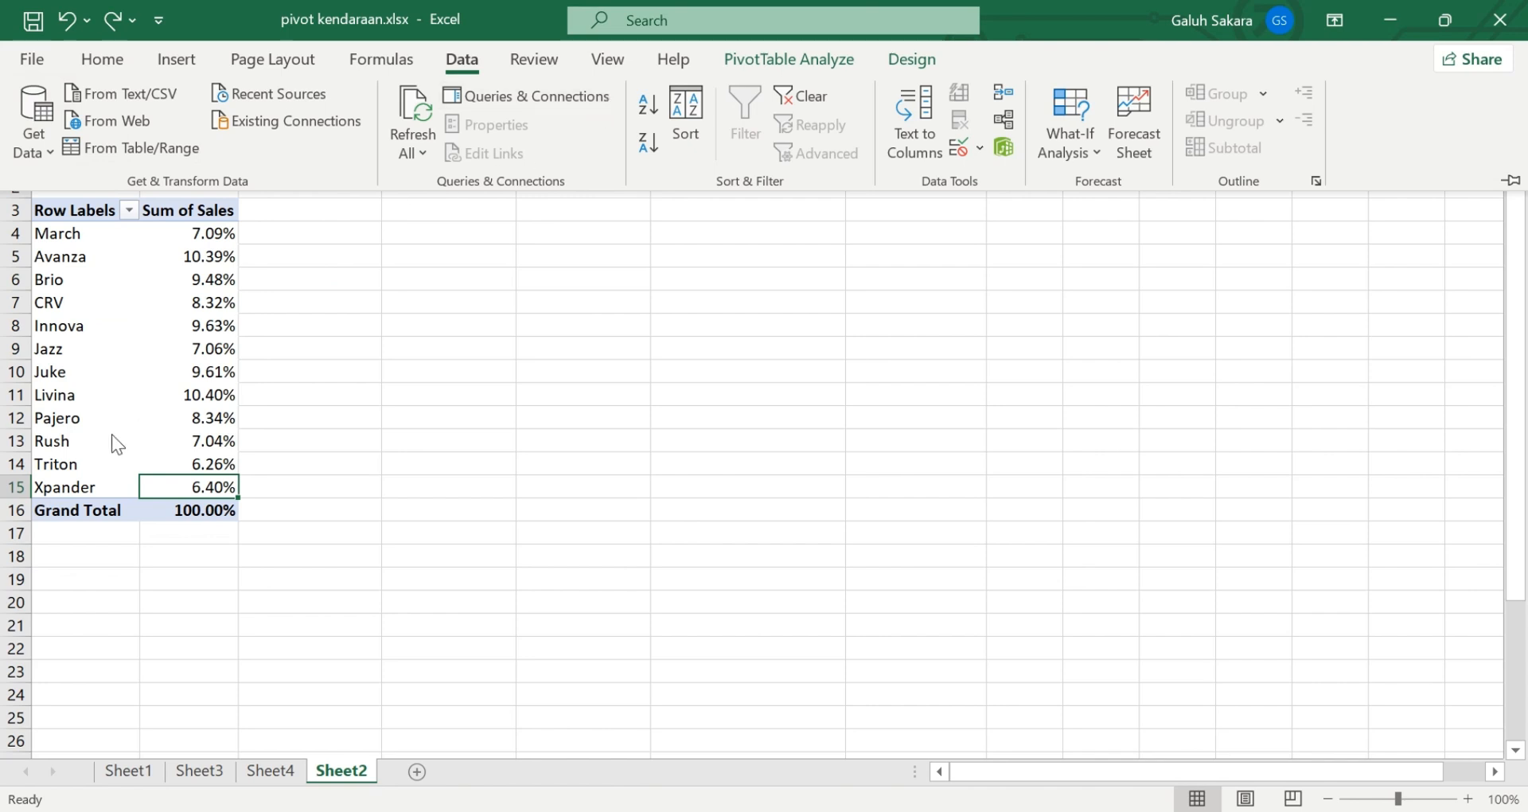
left_click(147, 398)
left_click(188, 350)
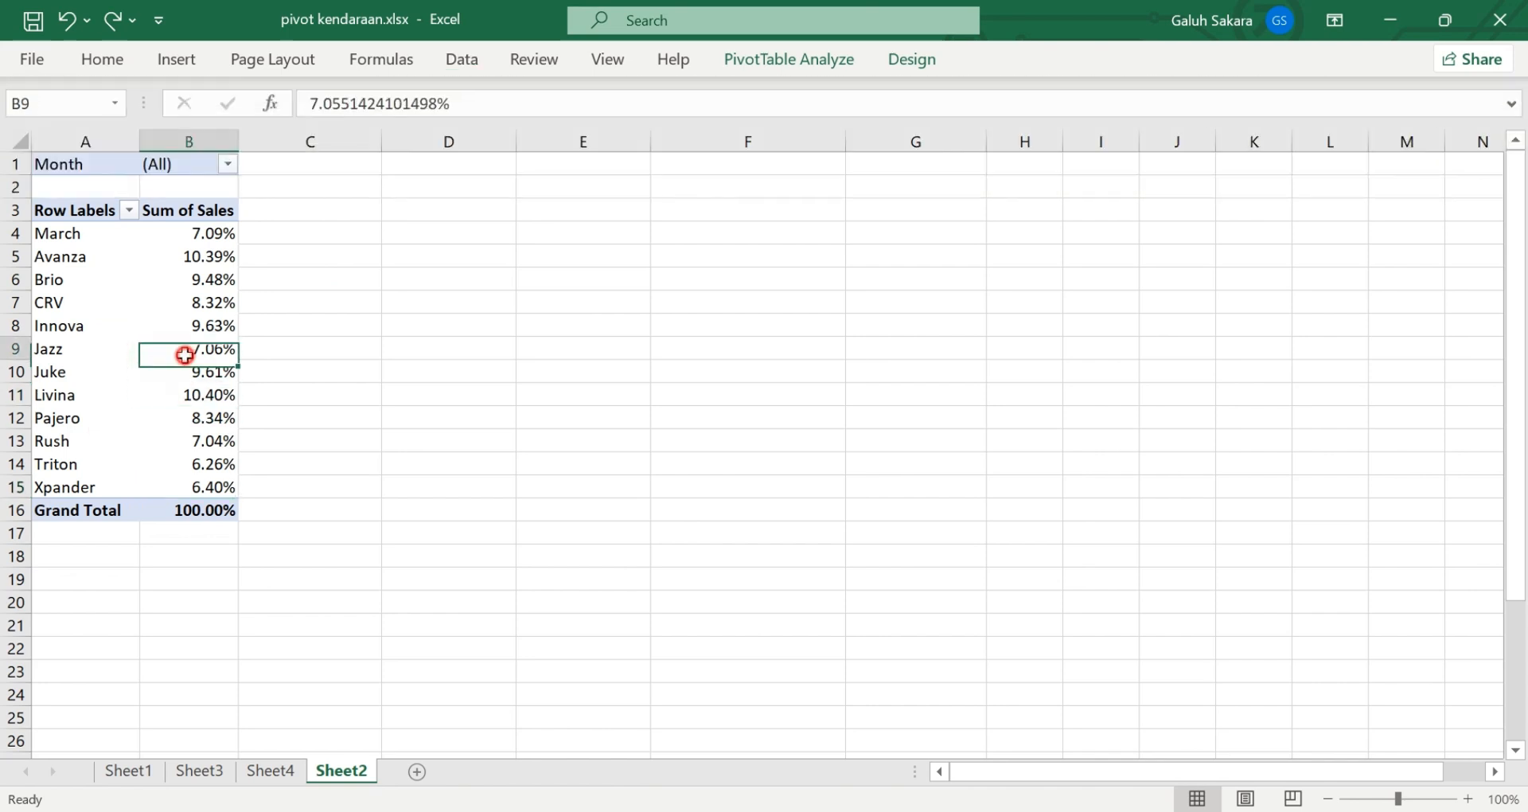
double_click(196, 212)
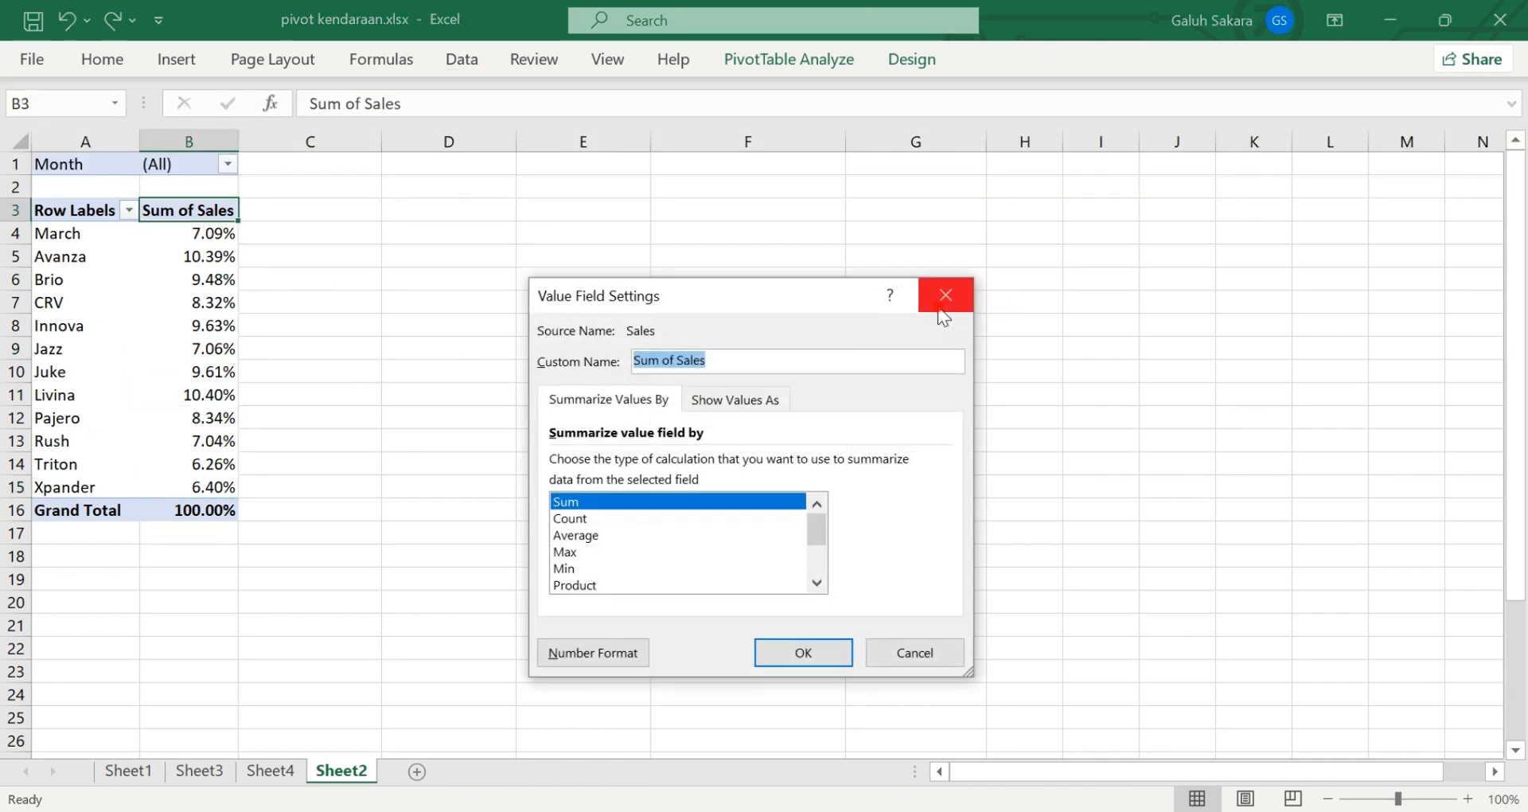
left_click(943, 315)
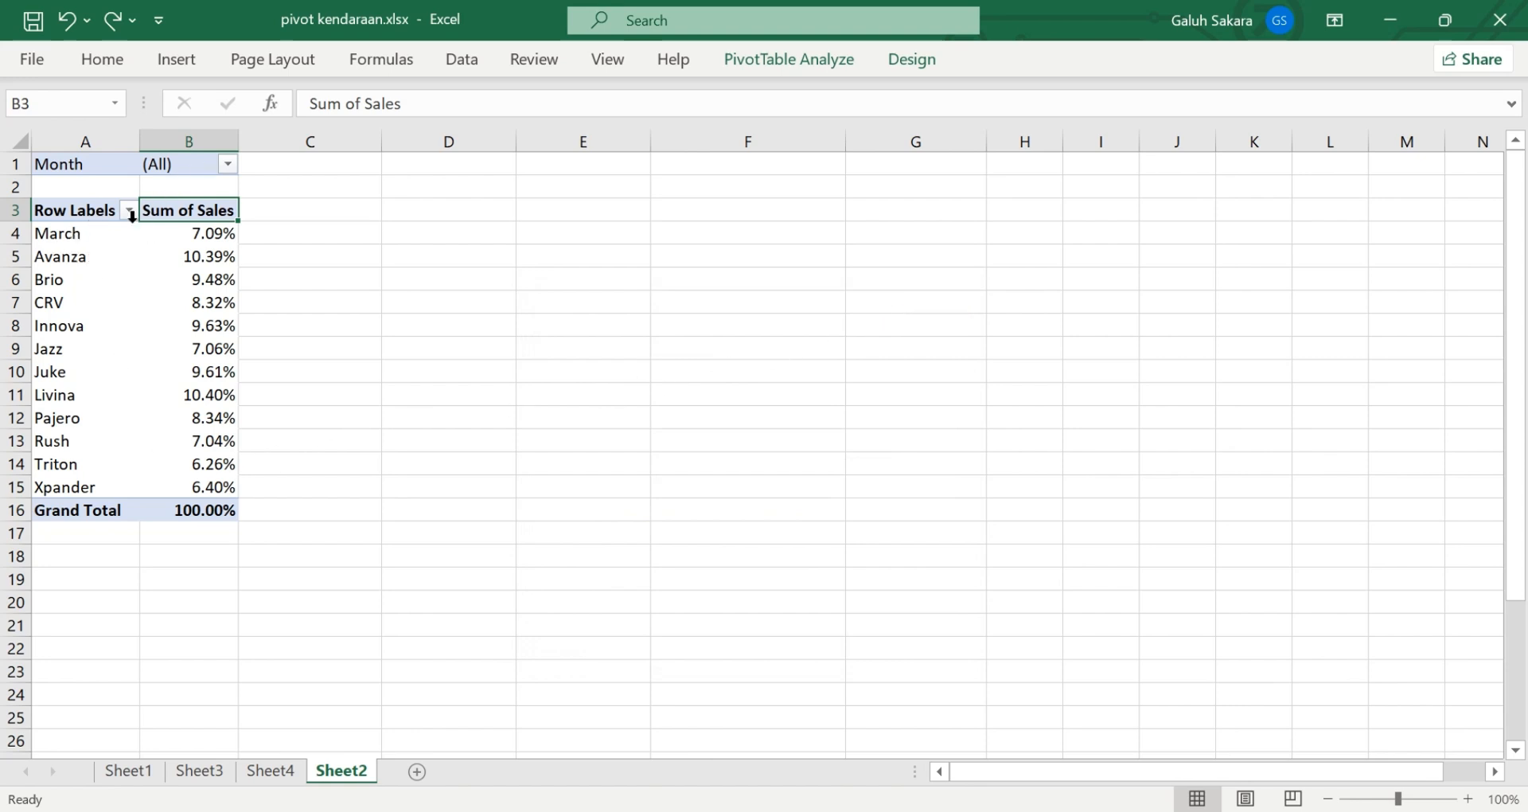
Group the March and Avanza row labels together in the pivot table
left_click(53, 235)
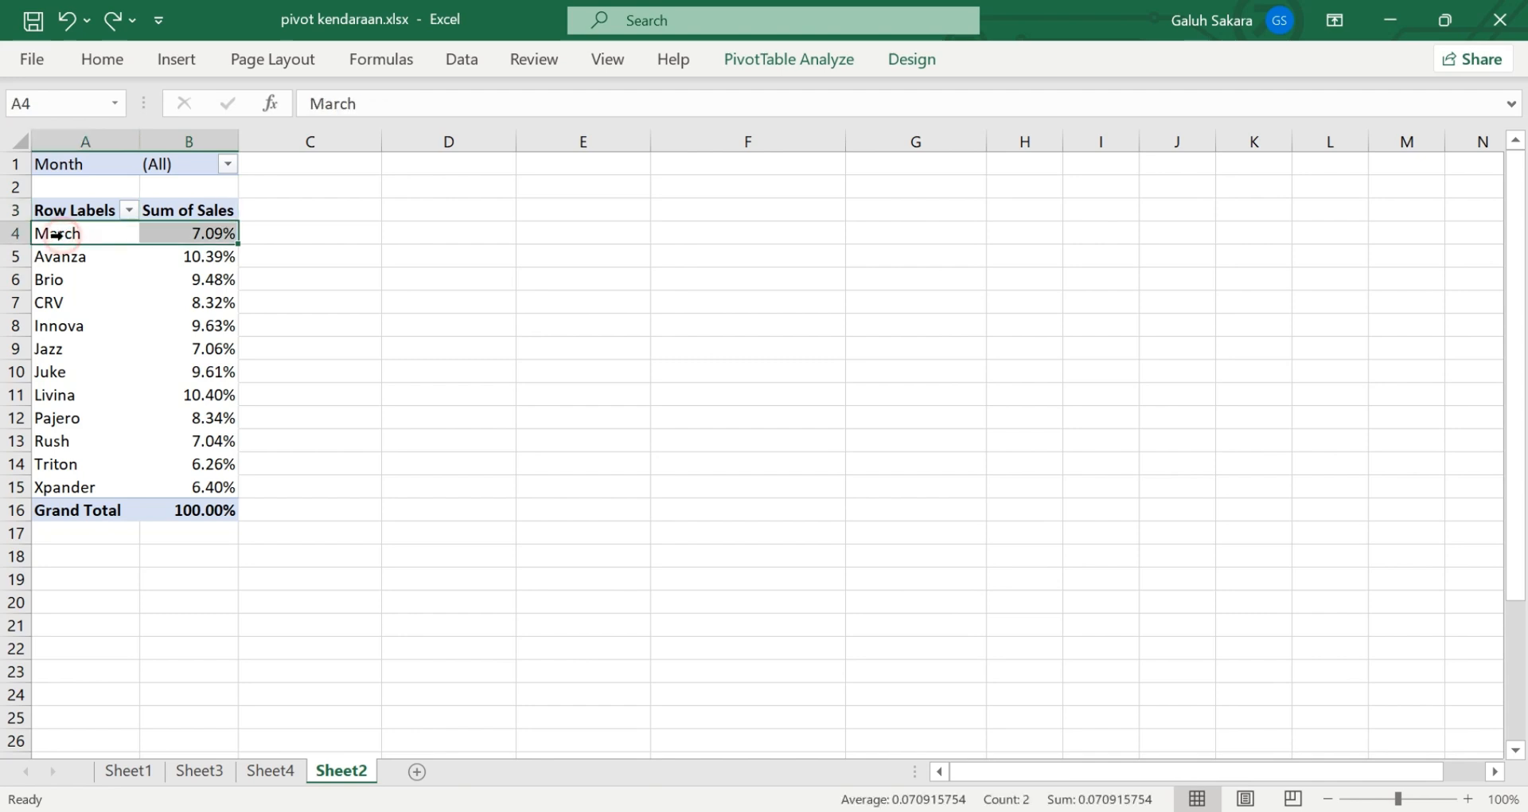
left_click_drag(87, 236, 88, 255)
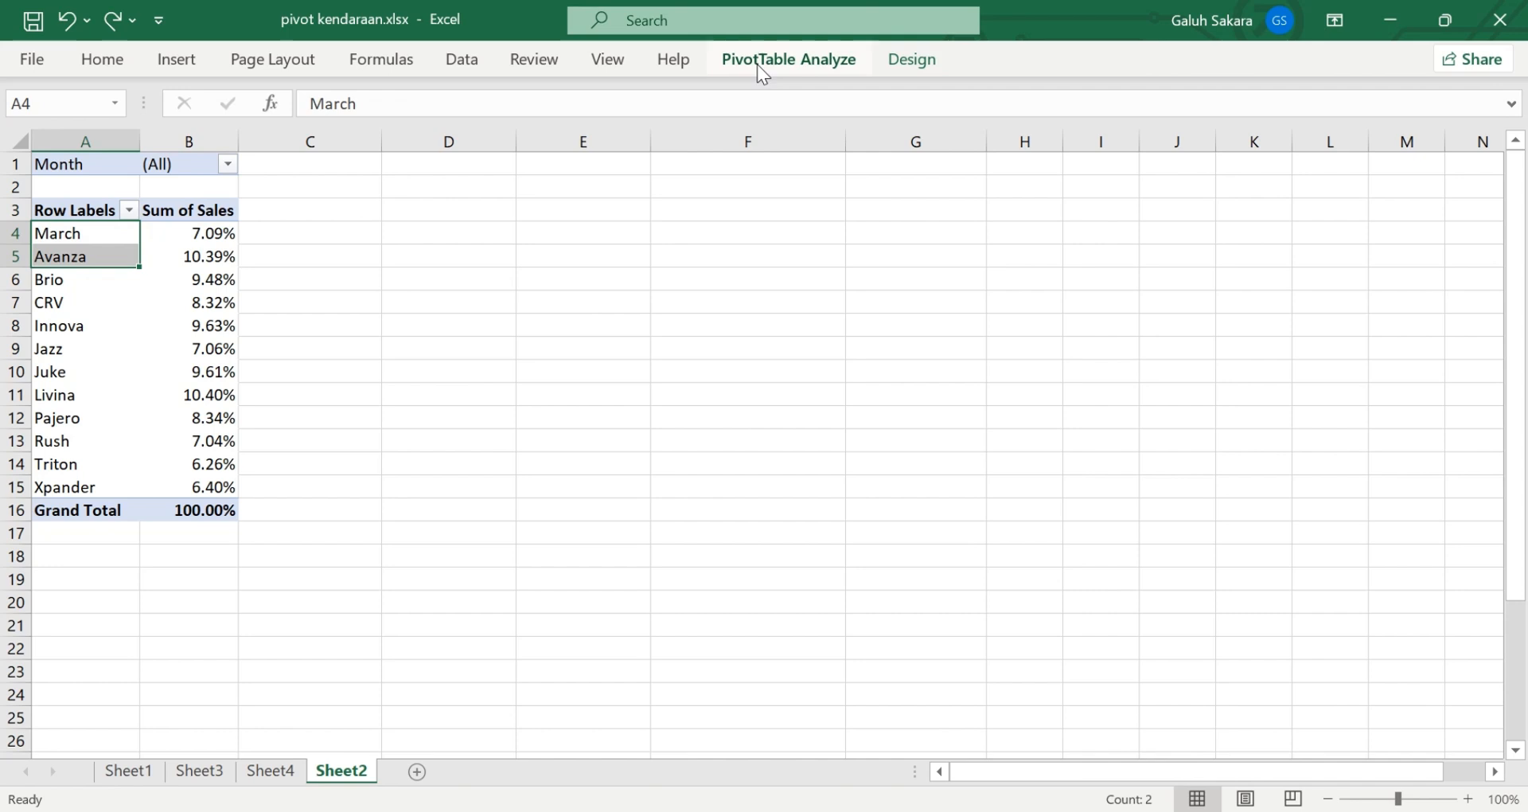
right_click(74, 232)
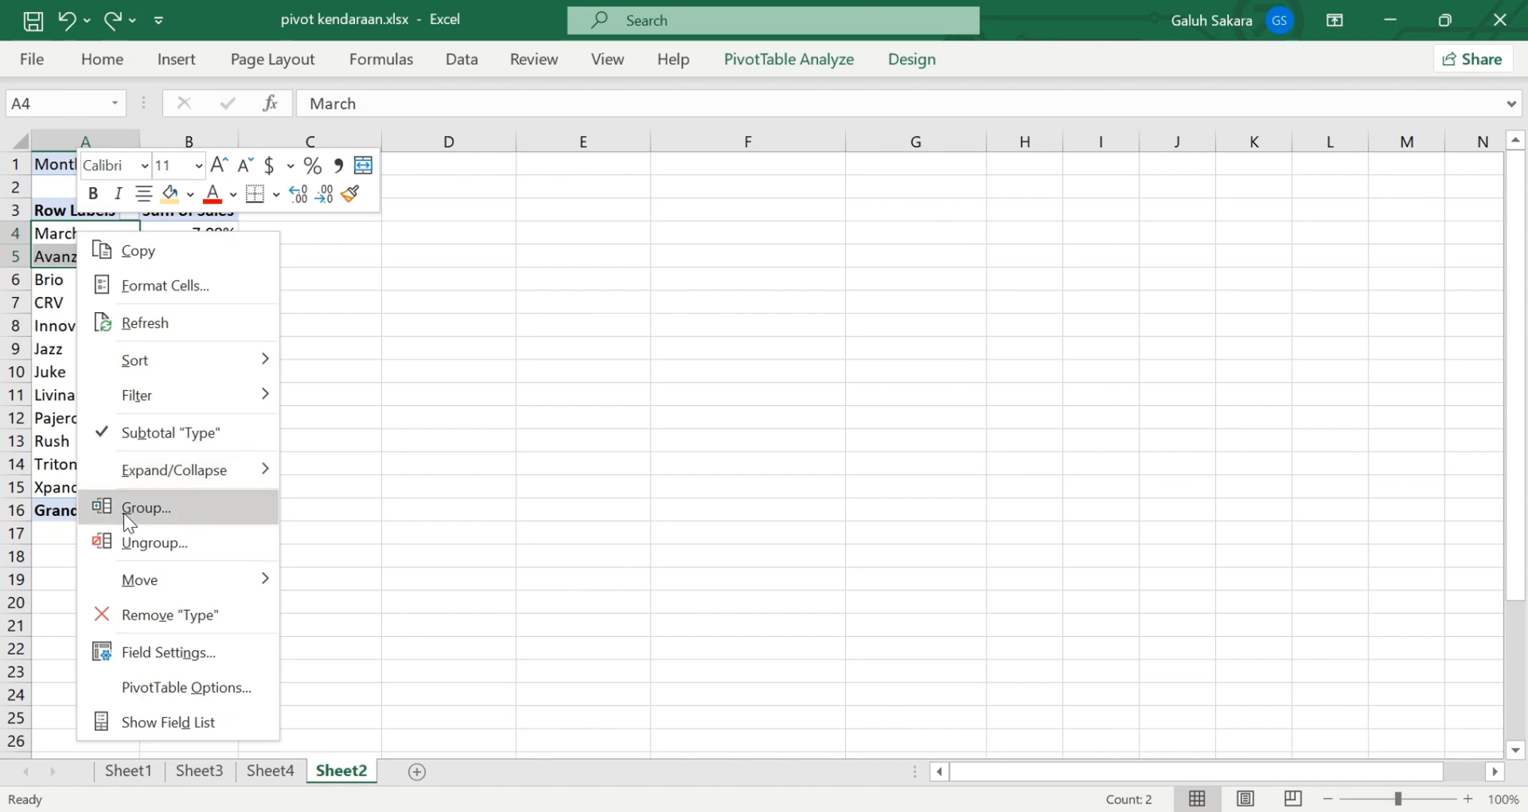
left_click(125, 513)
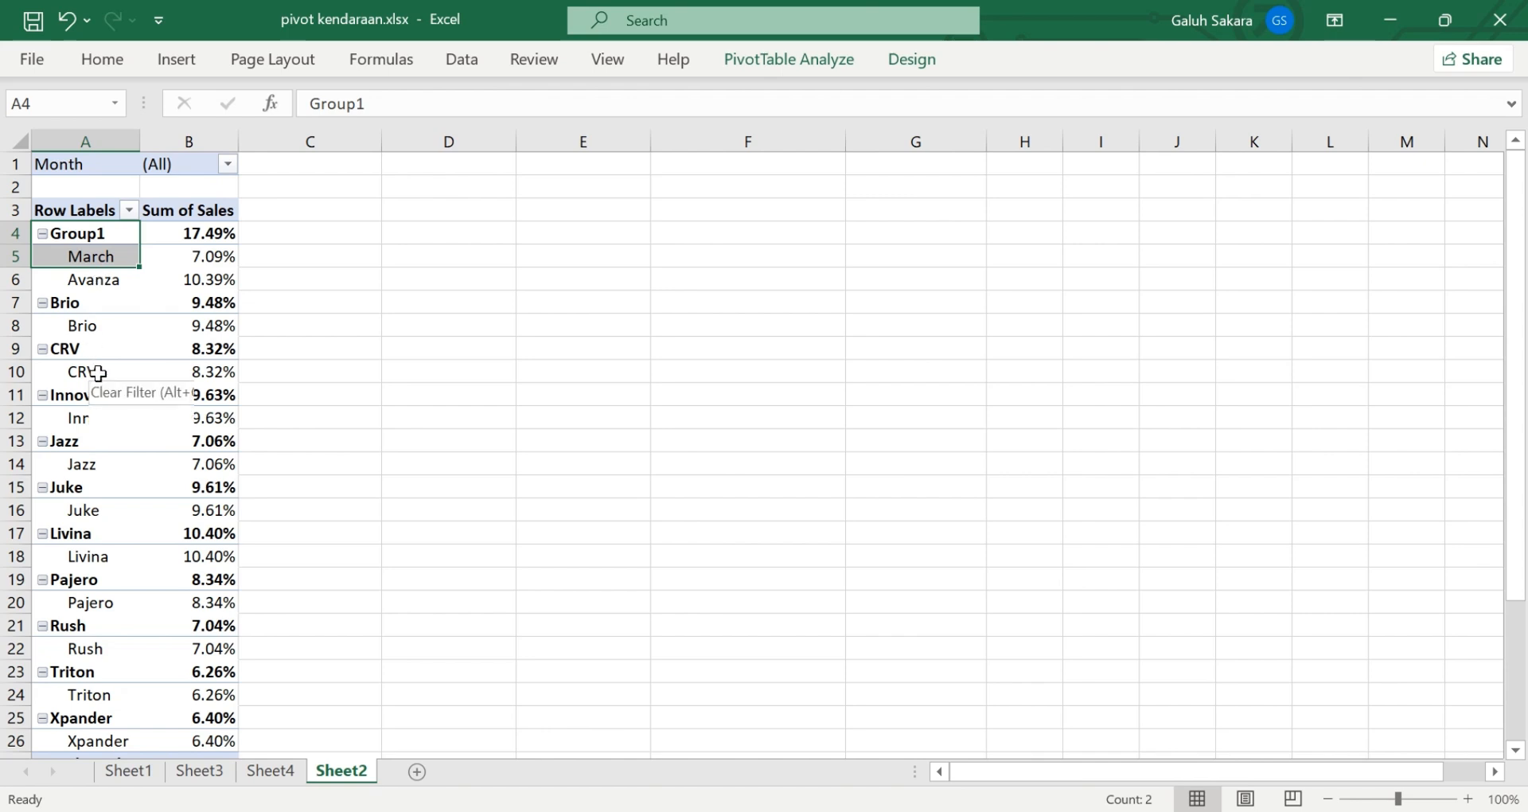
scroll(115, 306, "down", 2)
scroll(116, 308, "down", 1)
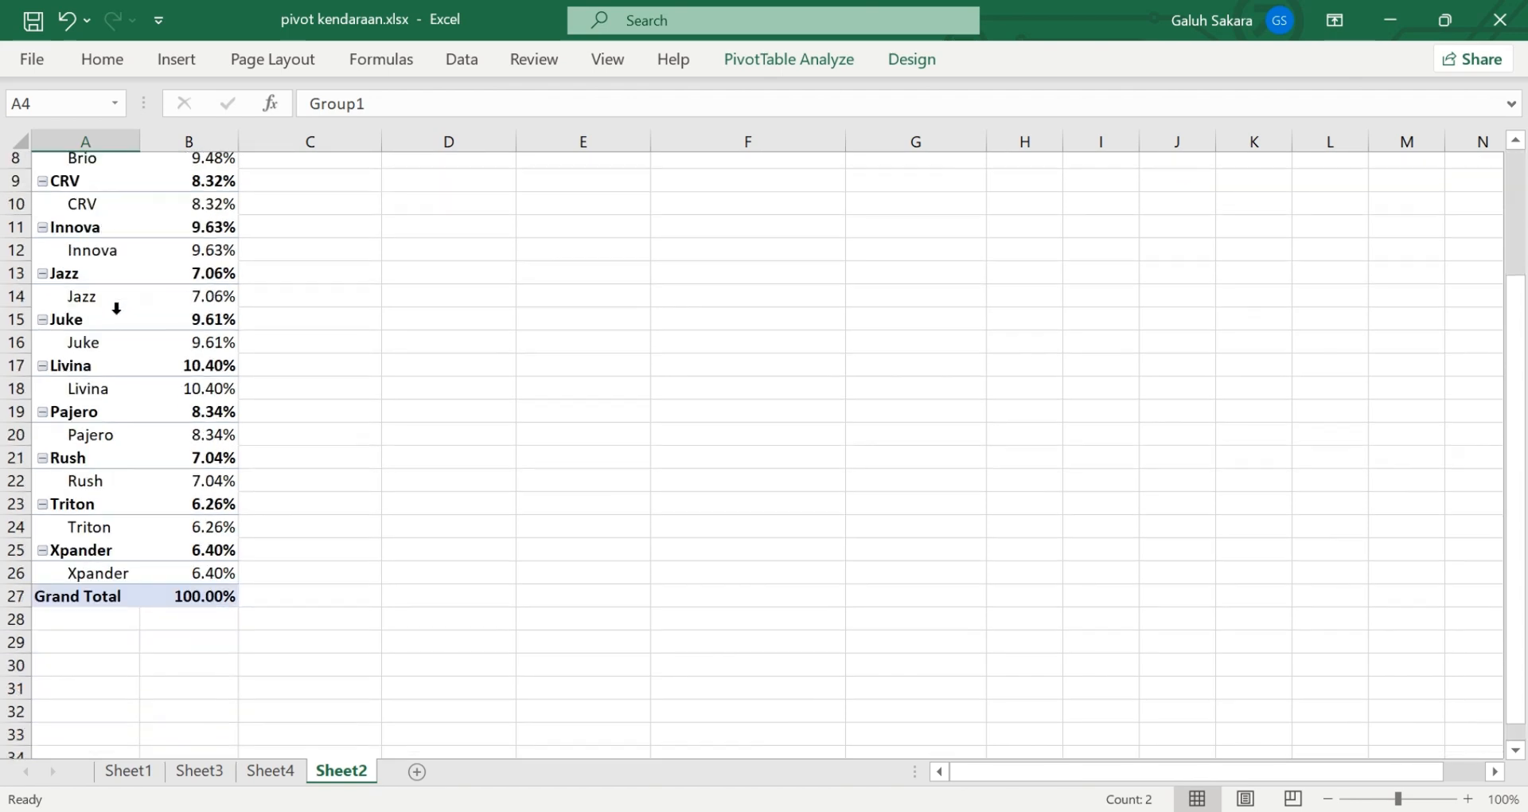
scroll(115, 308, "up", 3)
left_click(109, 235)
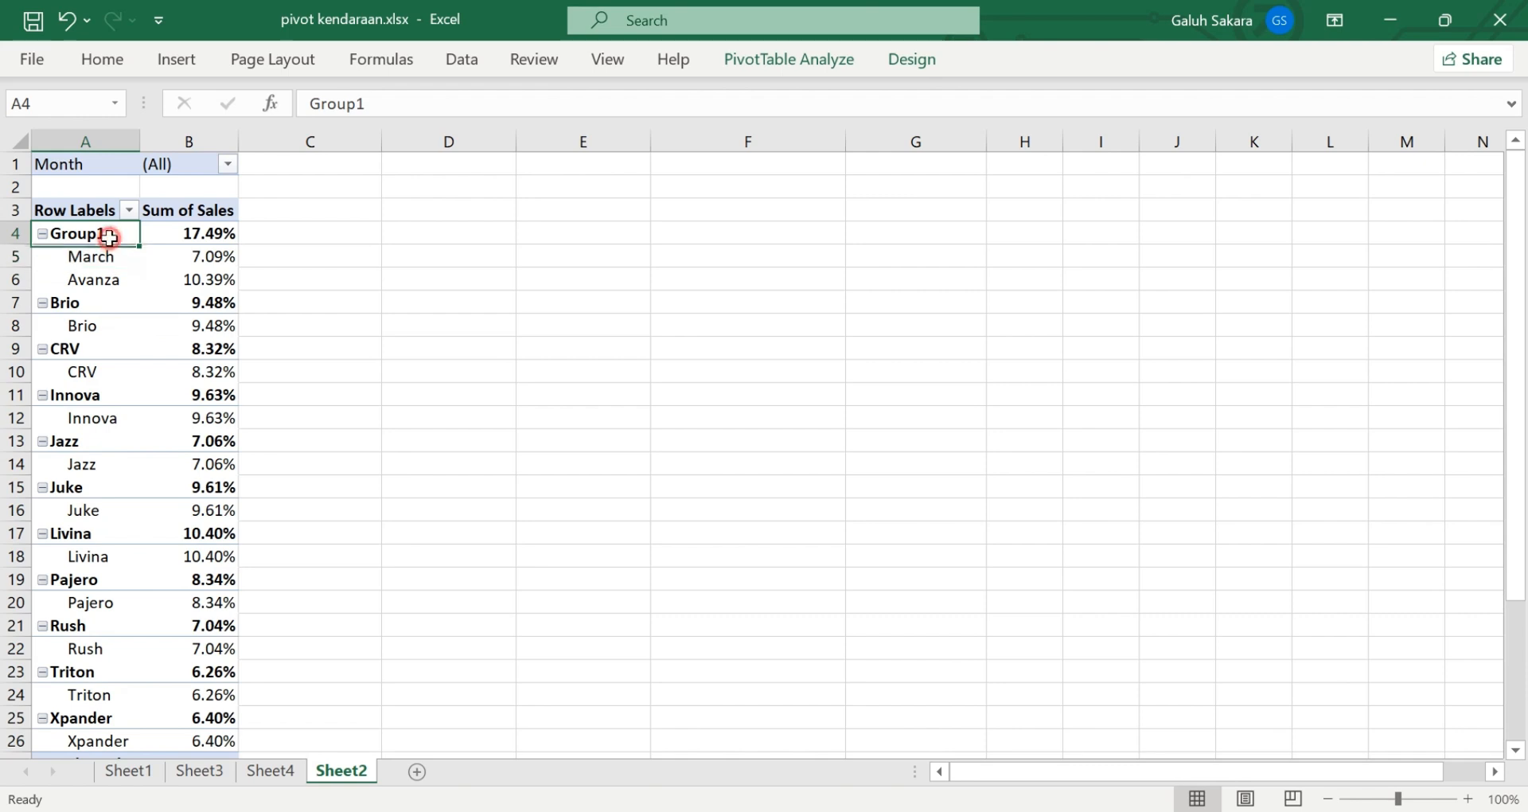
double_click(112, 236)
double_click(112, 237)
right_click(111, 237)
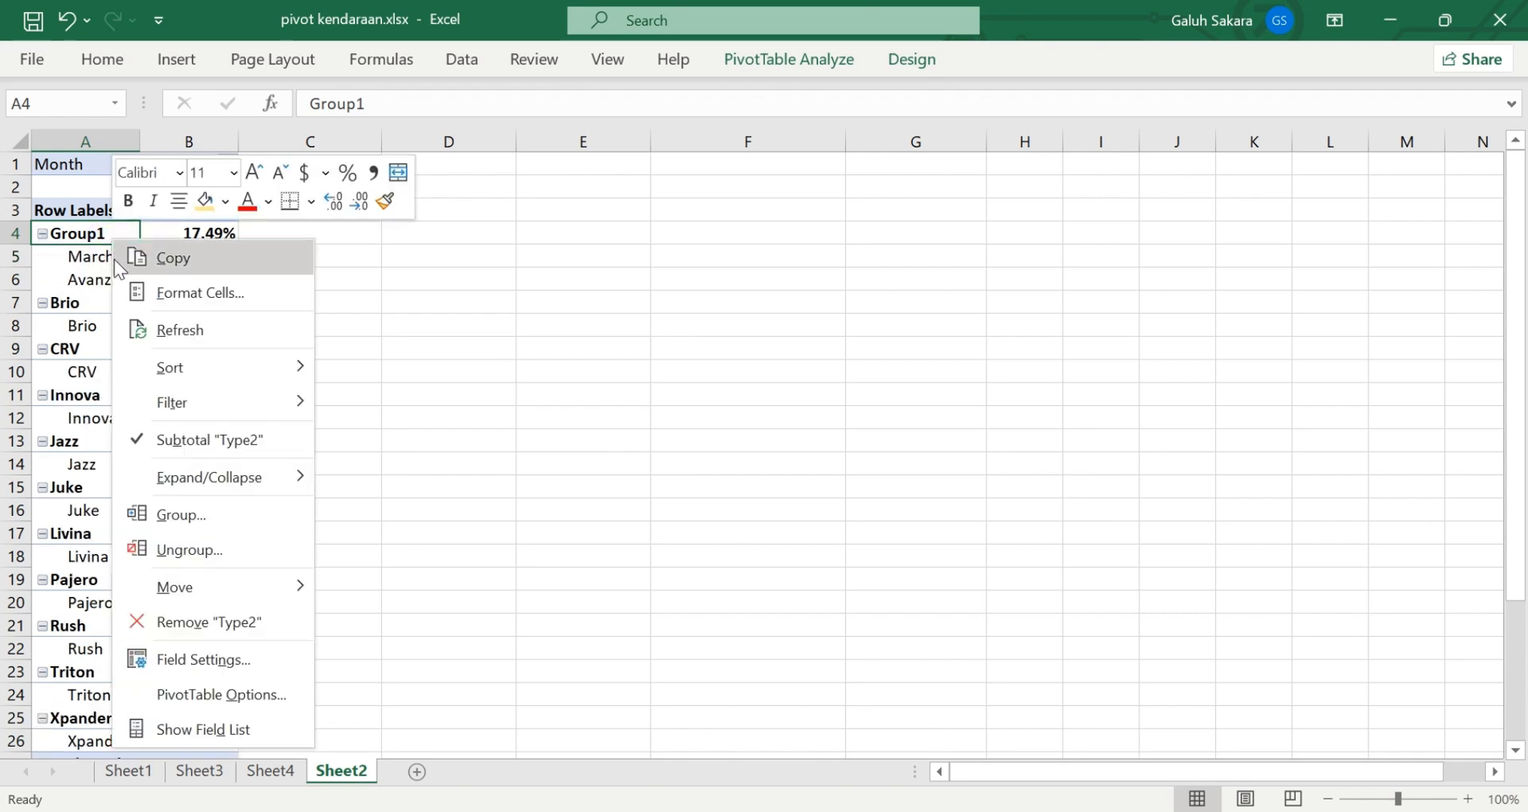
mouse_move(147, 371)
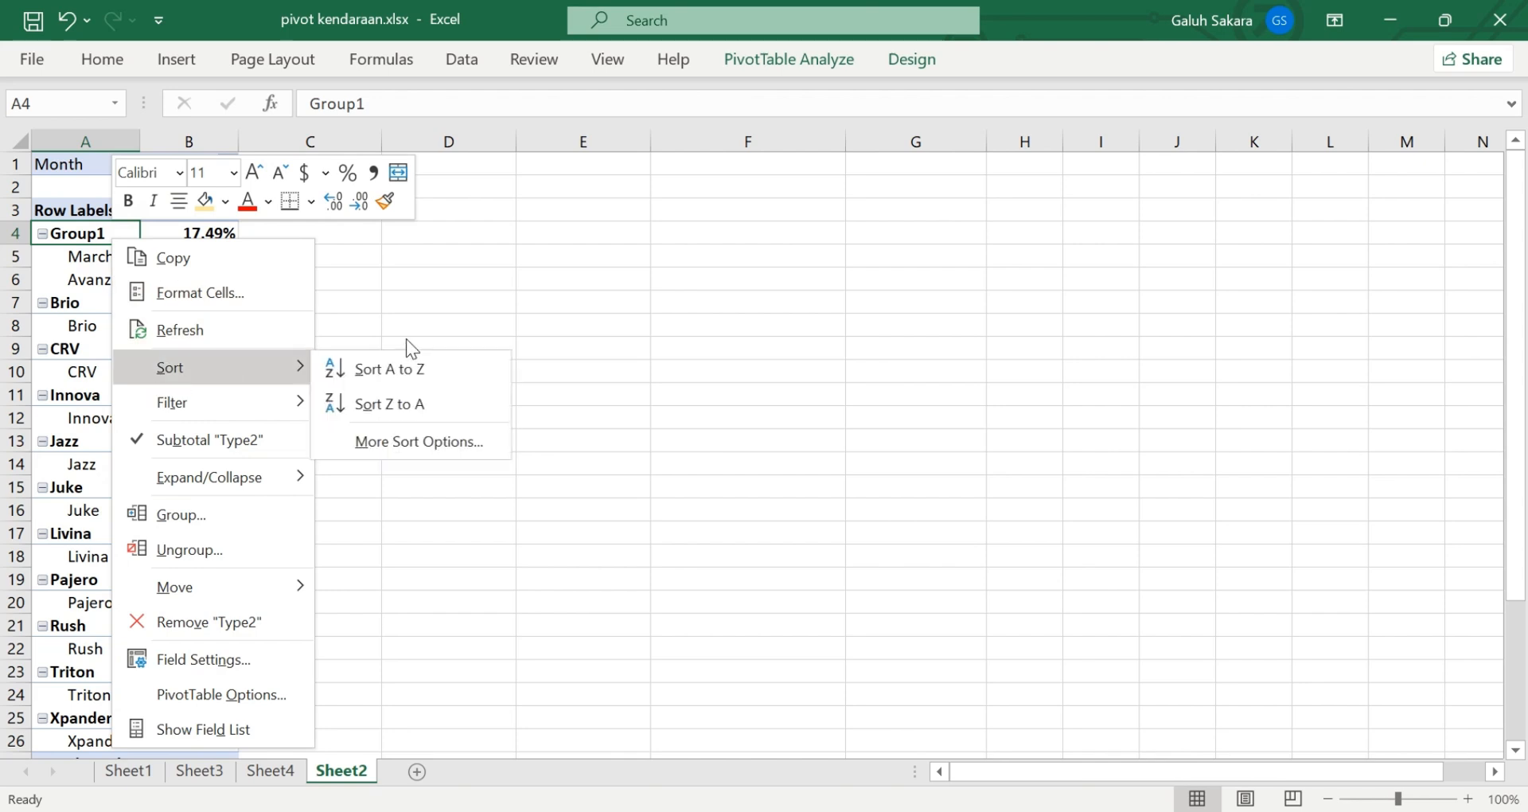
left_click(481, 267)
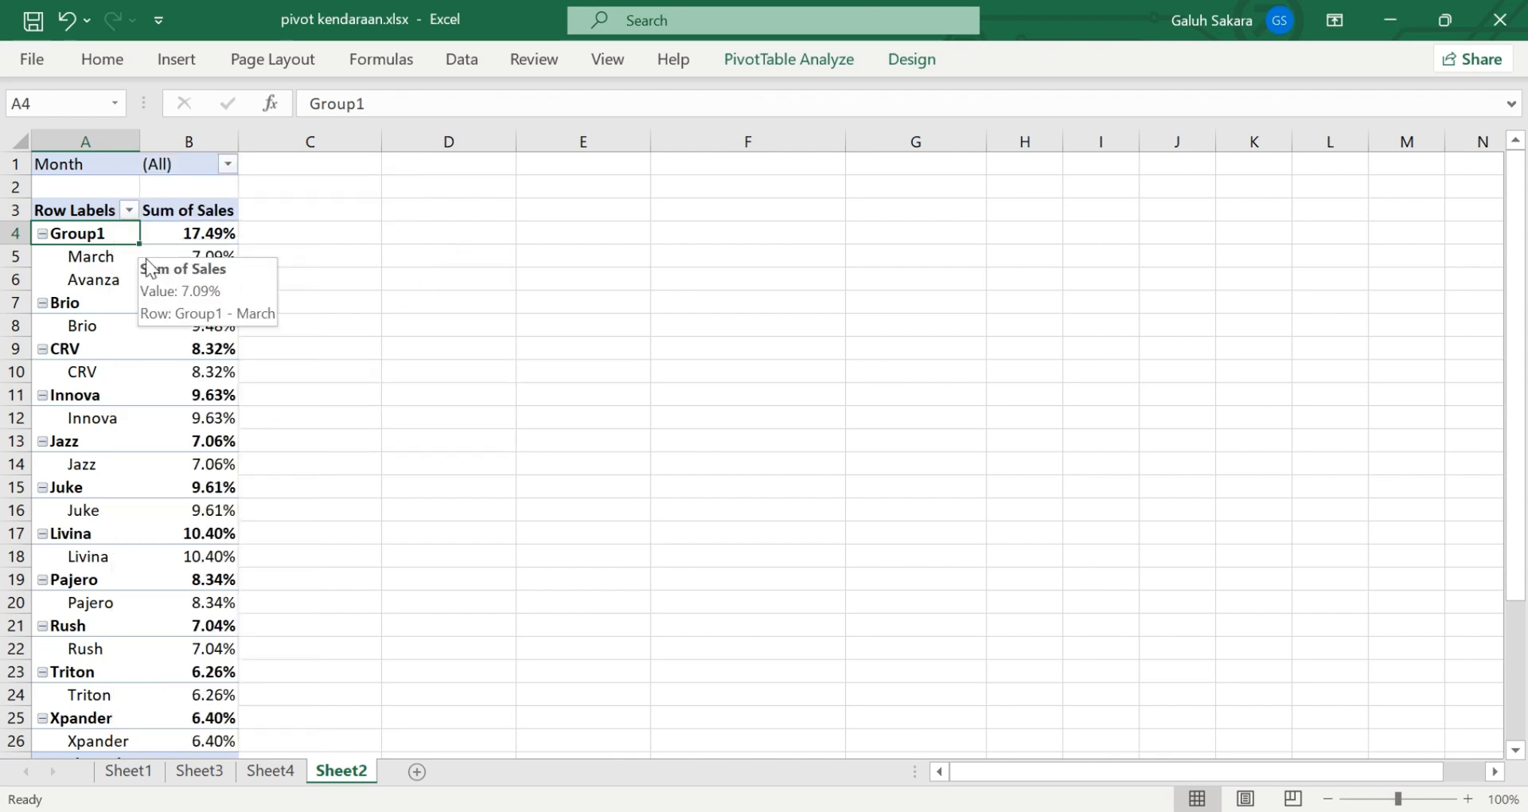
Collapse the March and Avanza group, and group the Brio and CRV row labels together
left_click(43, 233)
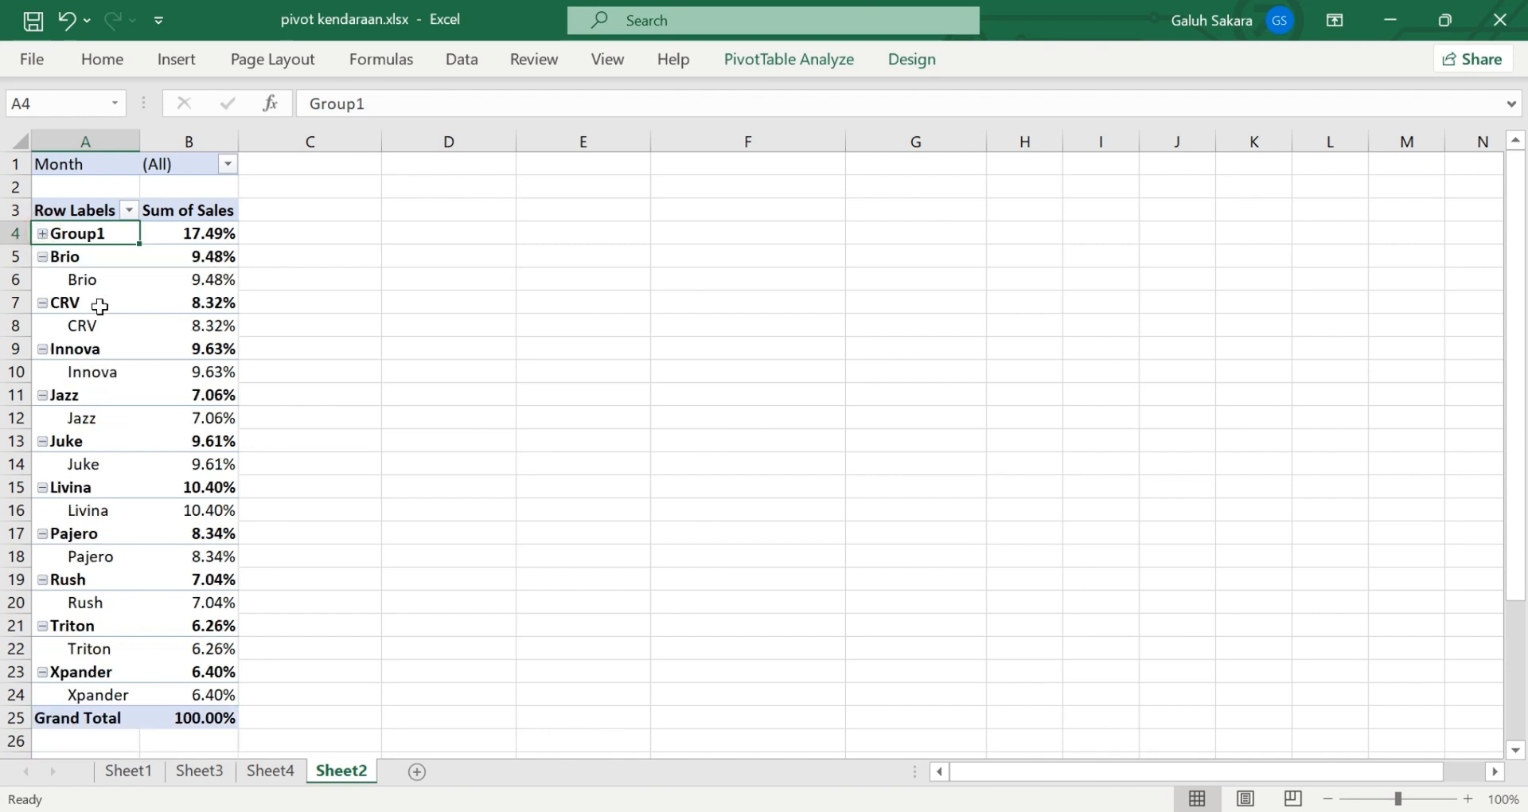
left_click(97, 263)
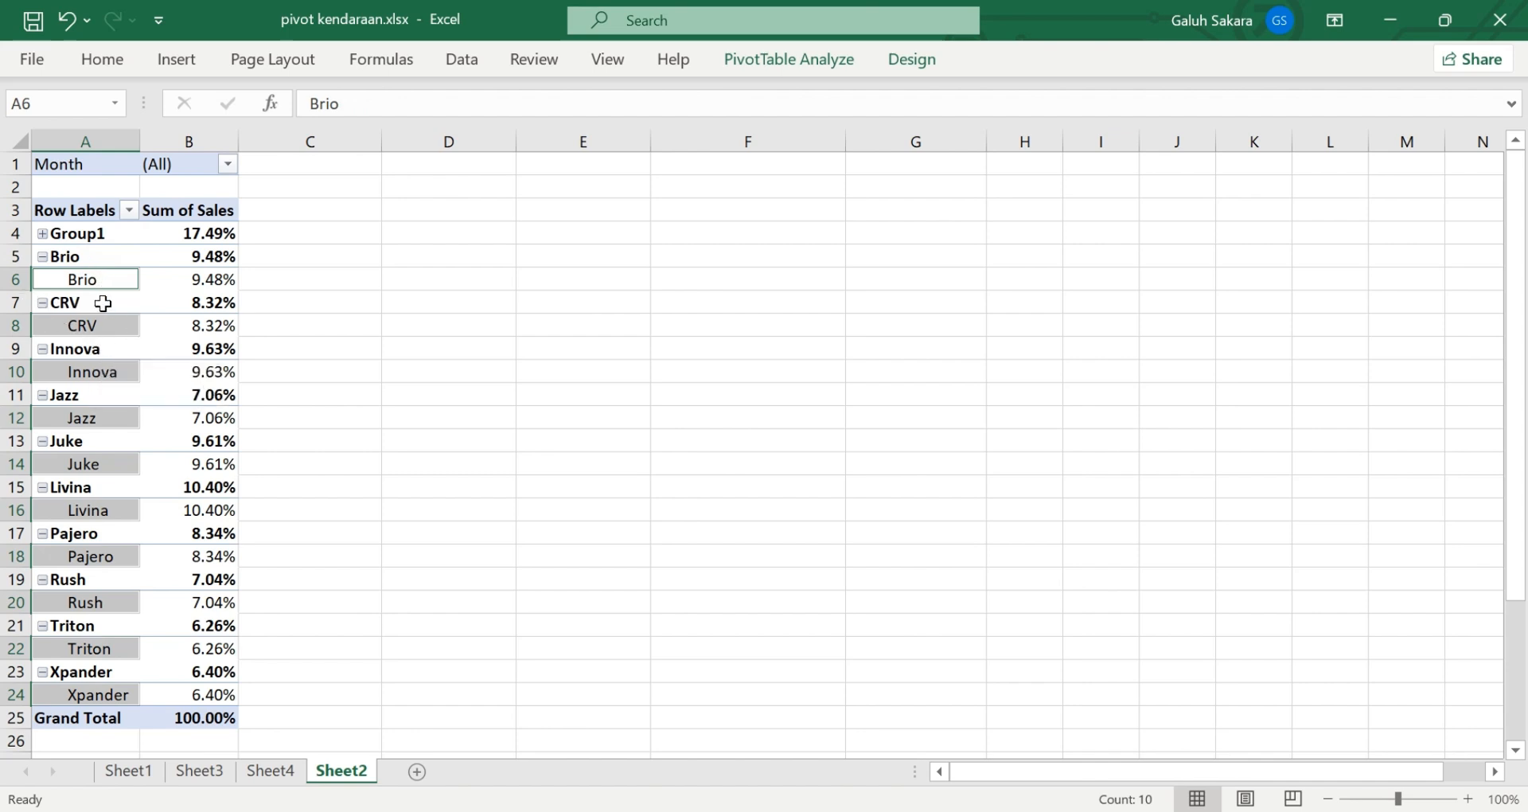
left_click_drag(108, 261, 109, 324)
right_click(88, 261)
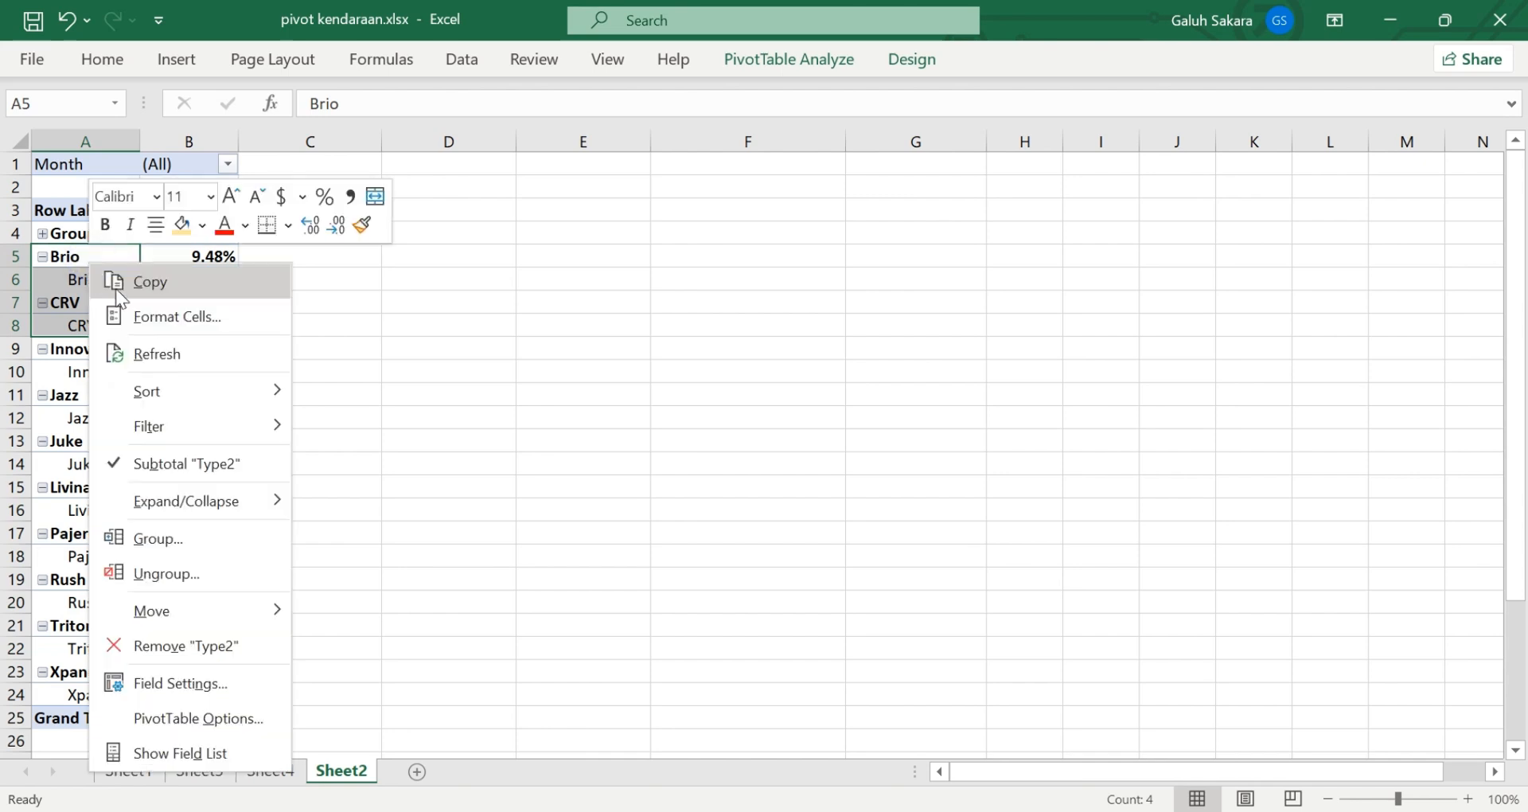
left_click(180, 541)
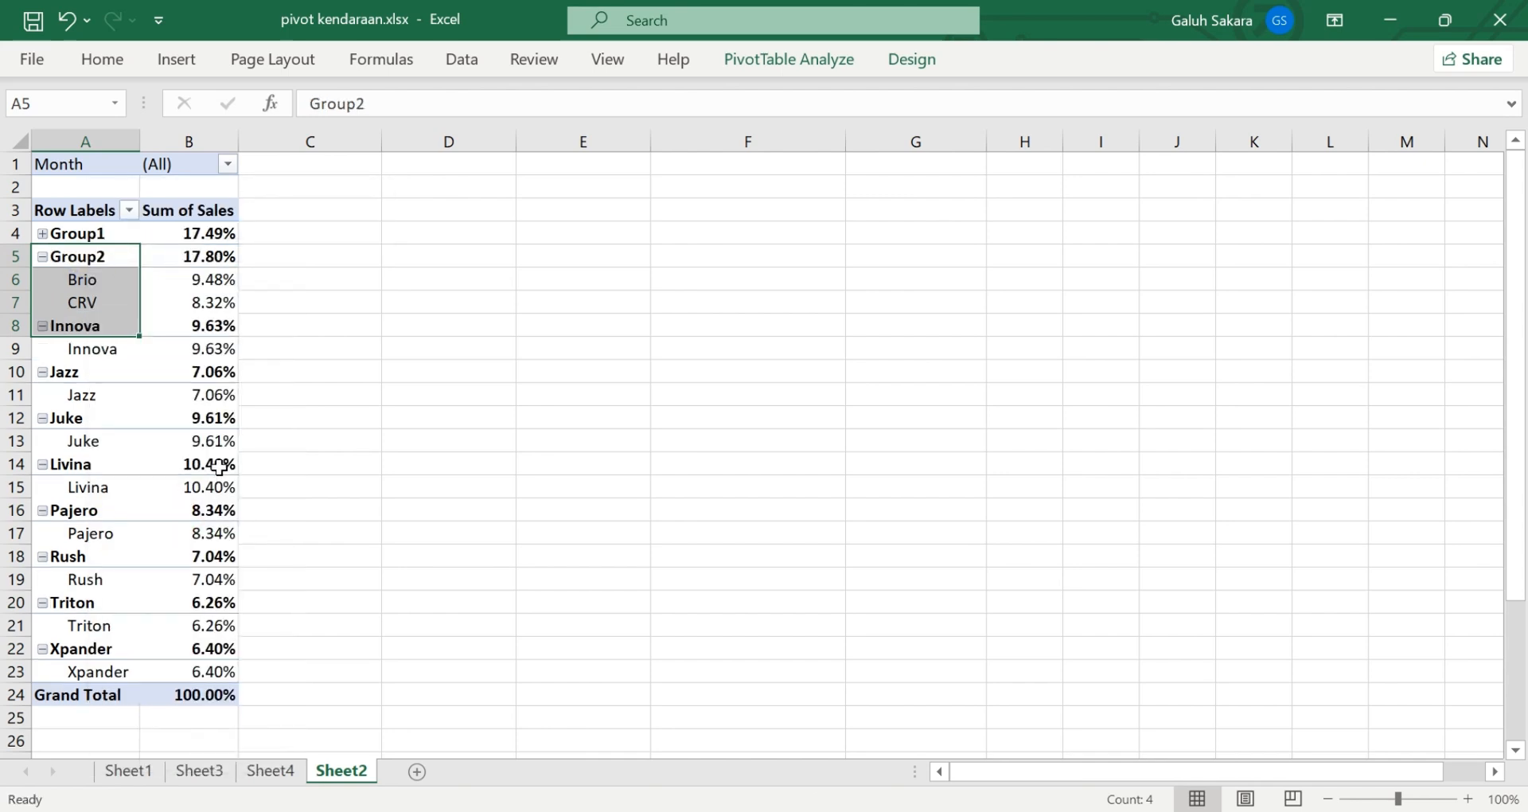
Collapse the Brio and CRV group, and briefly expand each of the two groups to check its members, leaving both collapsed
left_click(43, 257)
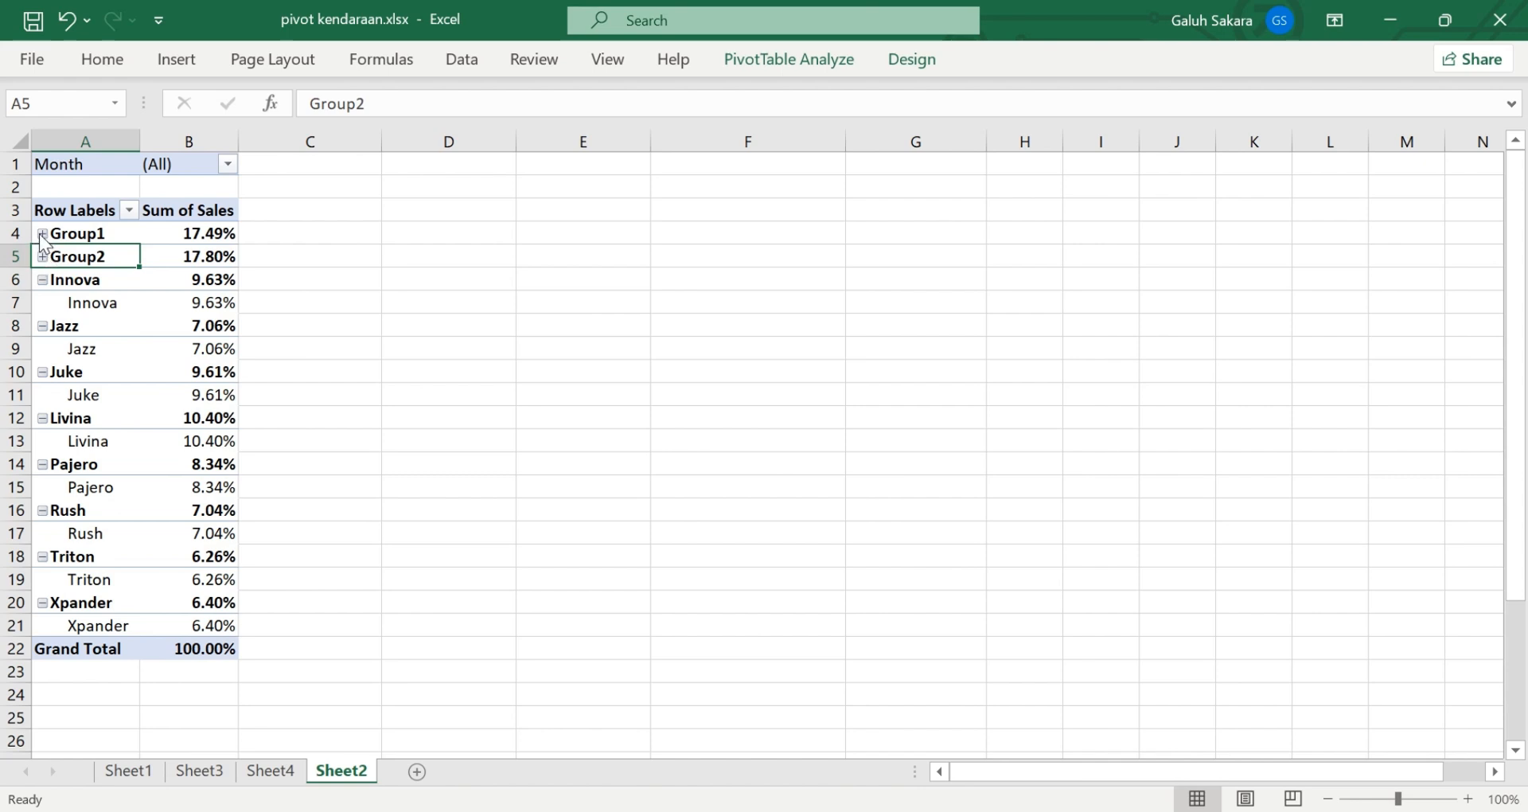
left_click(43, 233)
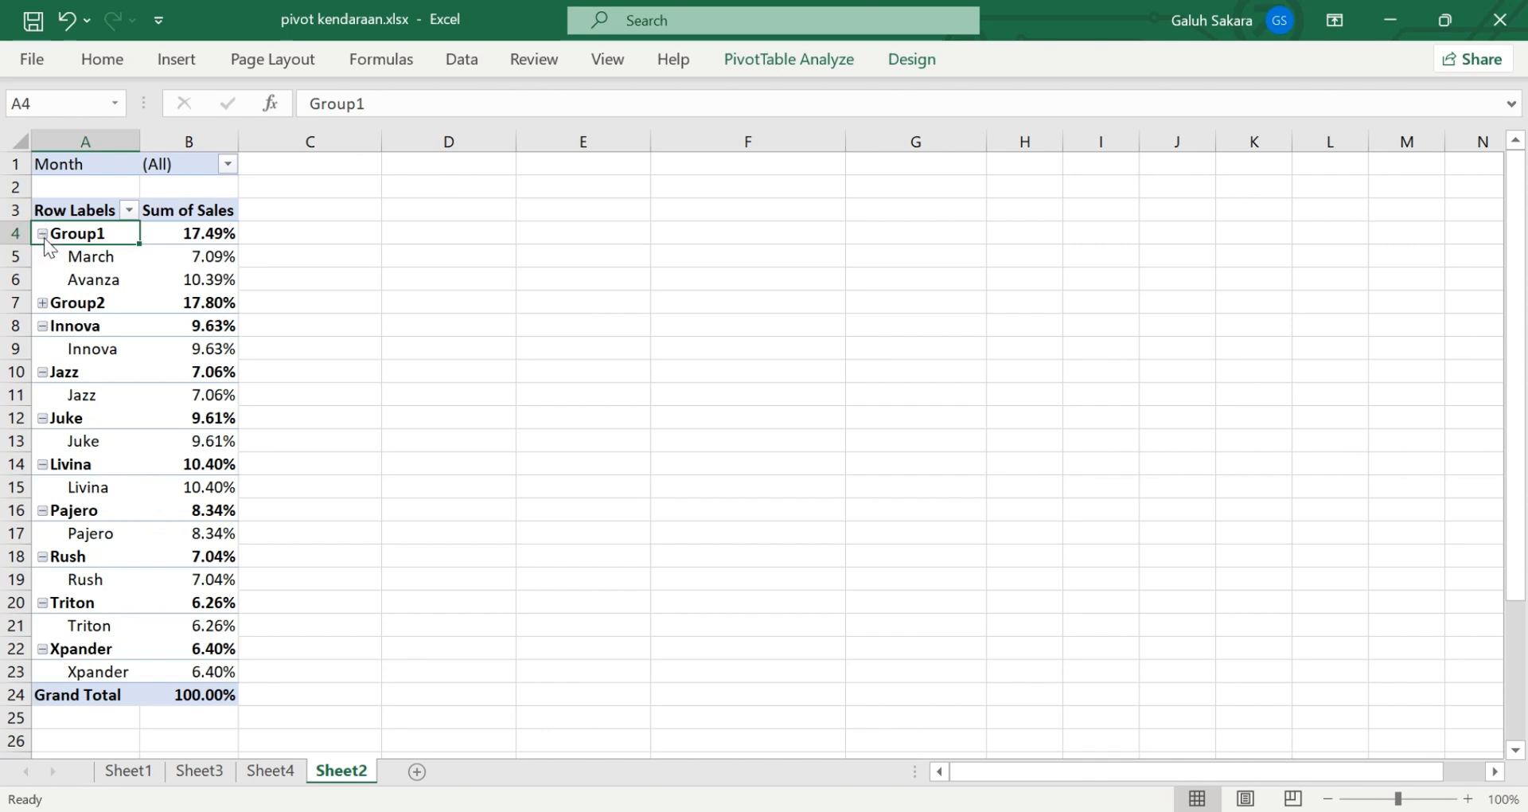
left_click(42, 233)
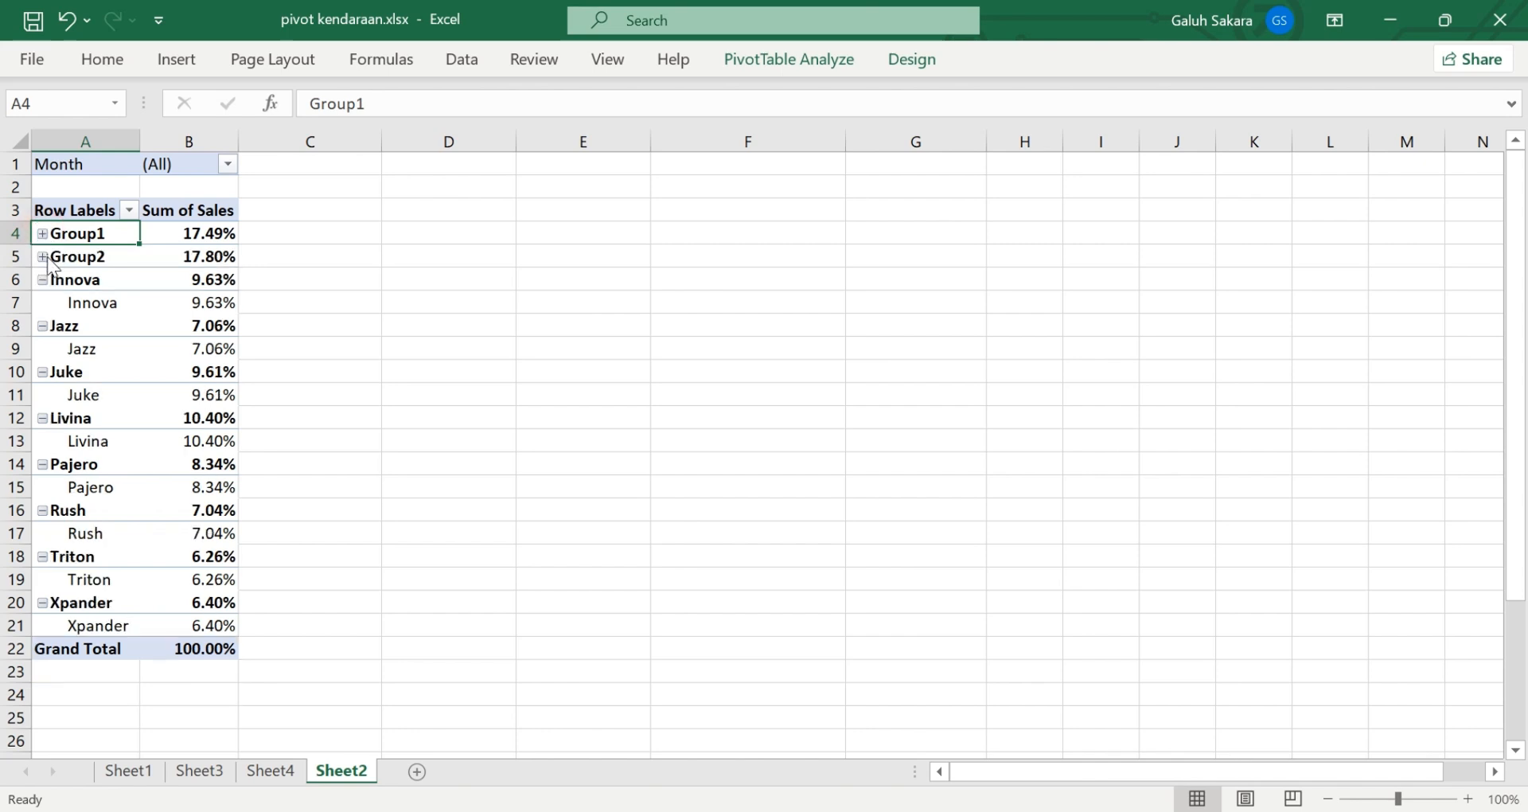
left_click(43, 257)
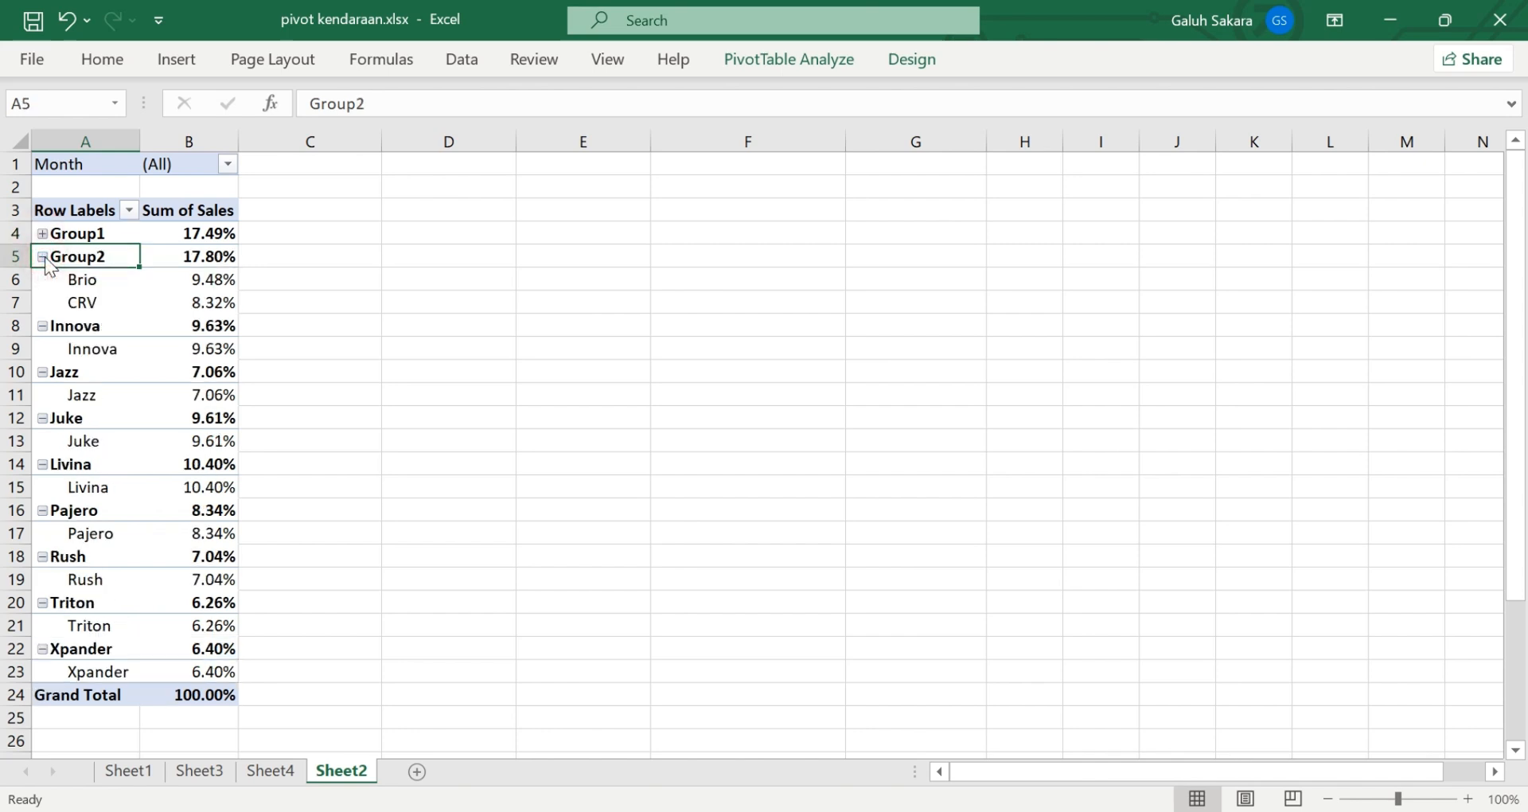
left_click(45, 257)
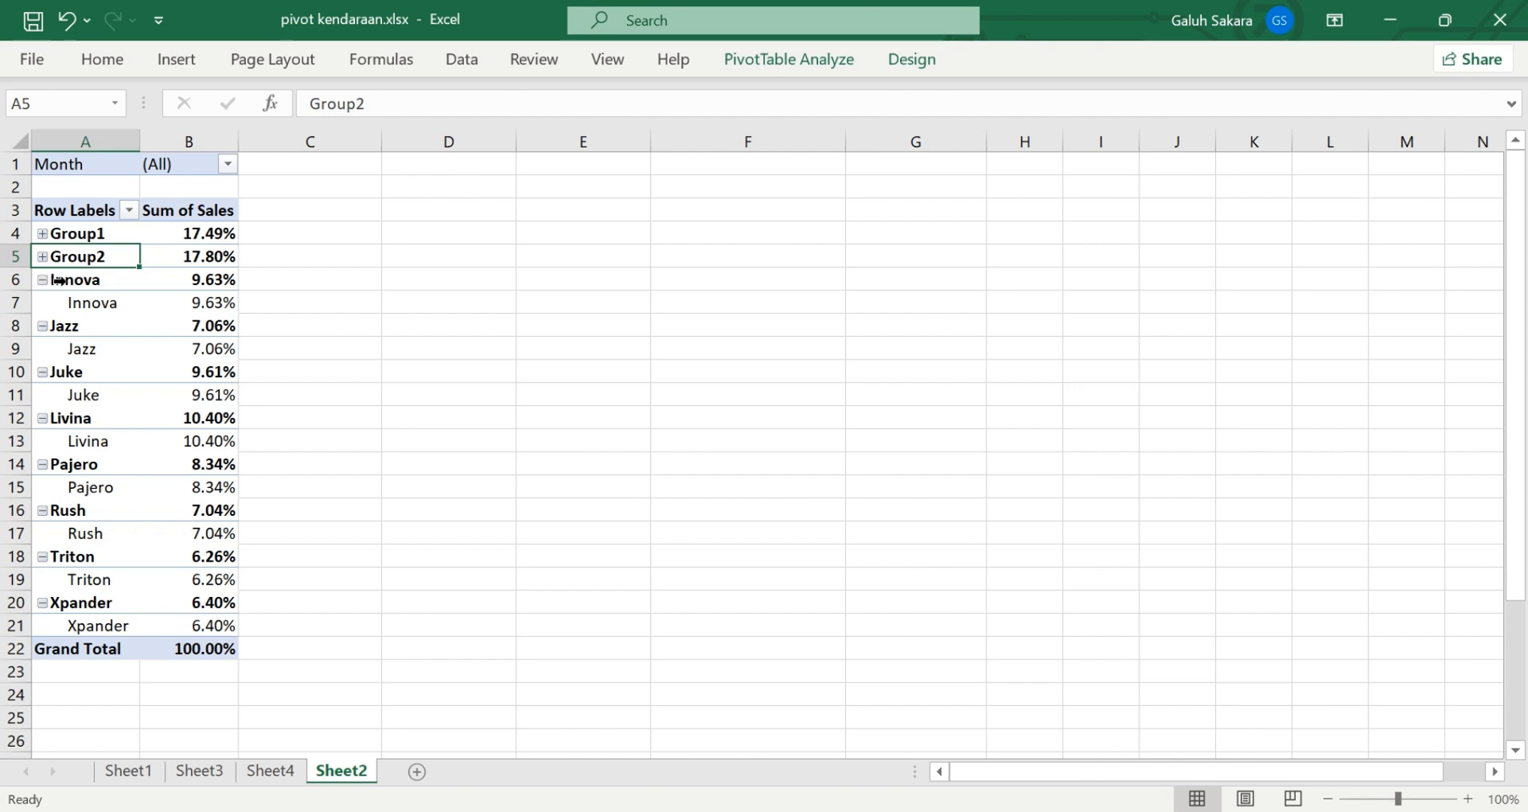
Group the Innova and Jazz row labels together and collapse the new group
left_click(59, 280)
left_click_drag(91, 280, 92, 348)
right_click(95, 285)
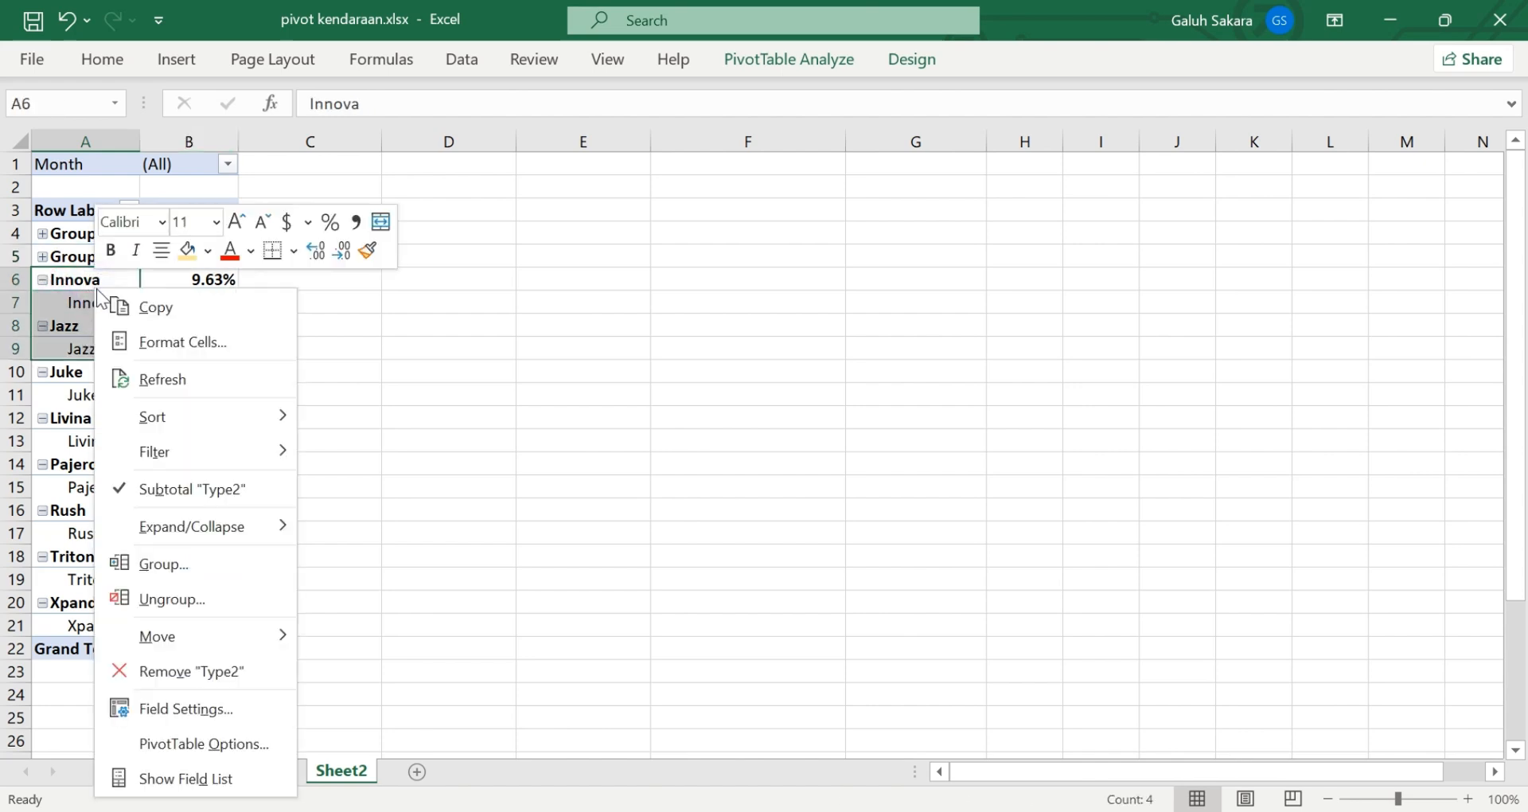
left_click(169, 567)
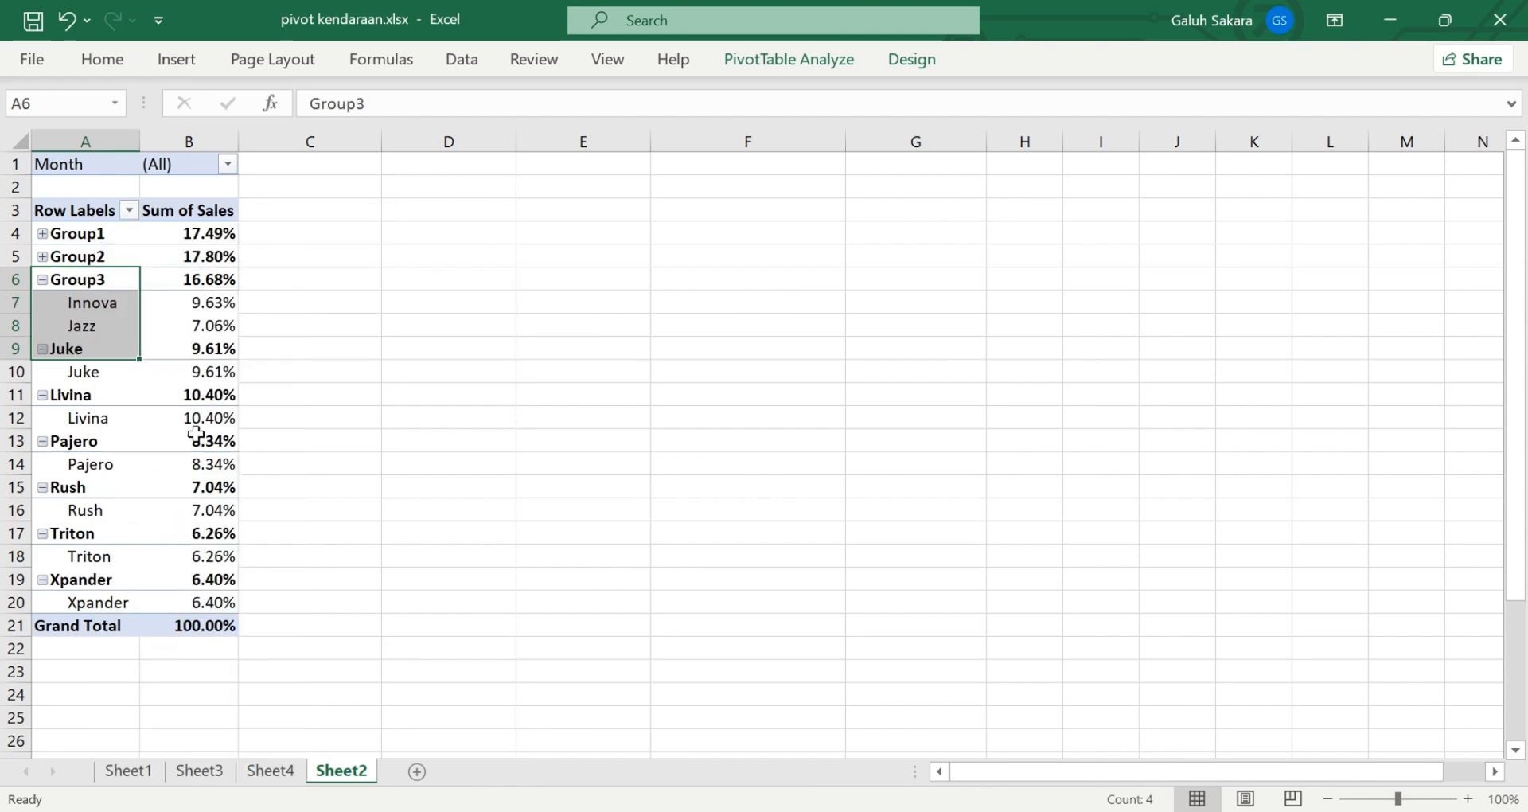
left_click(472, 409)
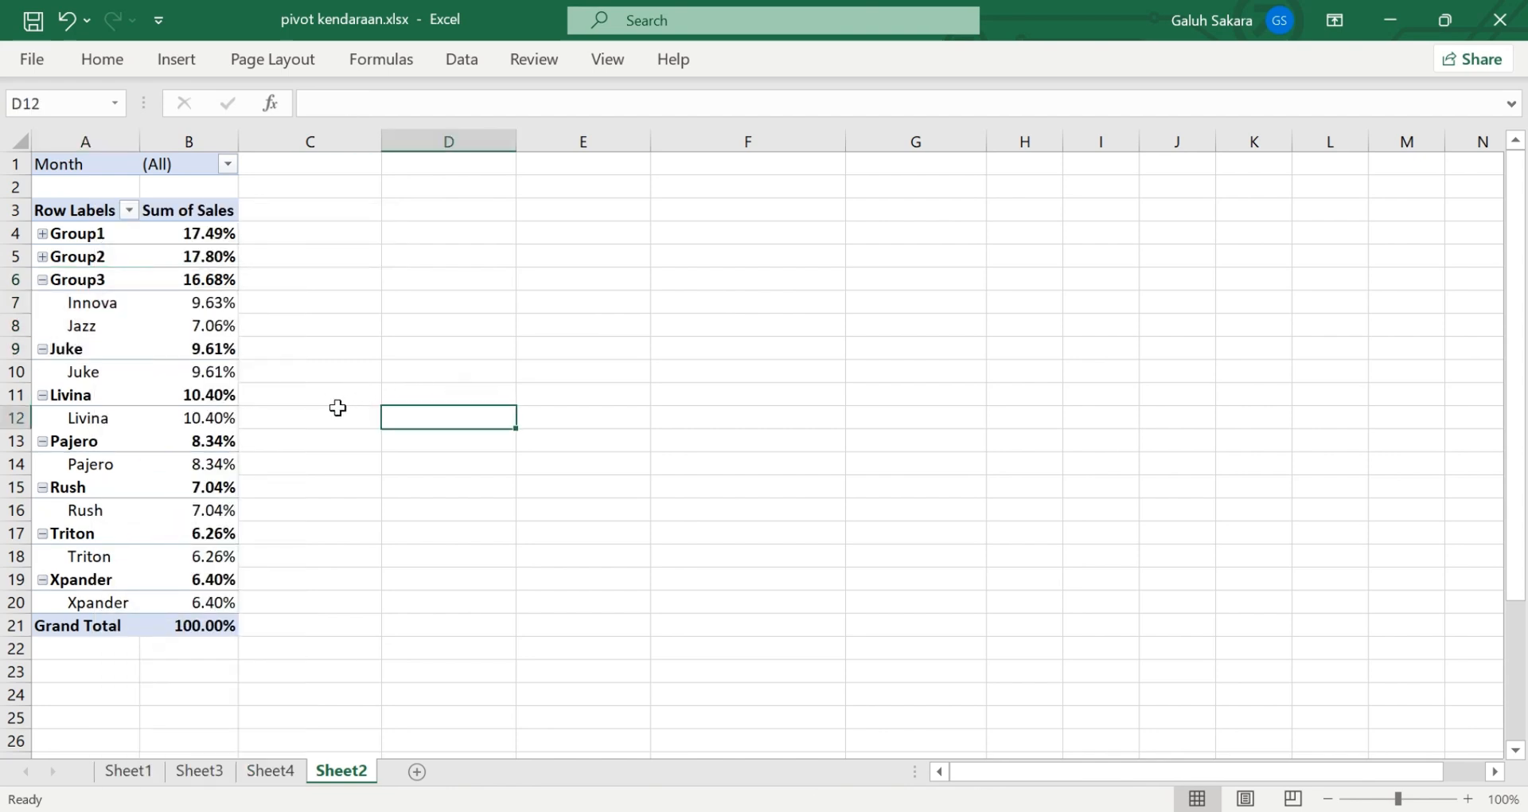
left_click(43, 281)
Group the Juke and Livina row labels together and collapse the new group
left_click_drag(78, 303, 79, 368)
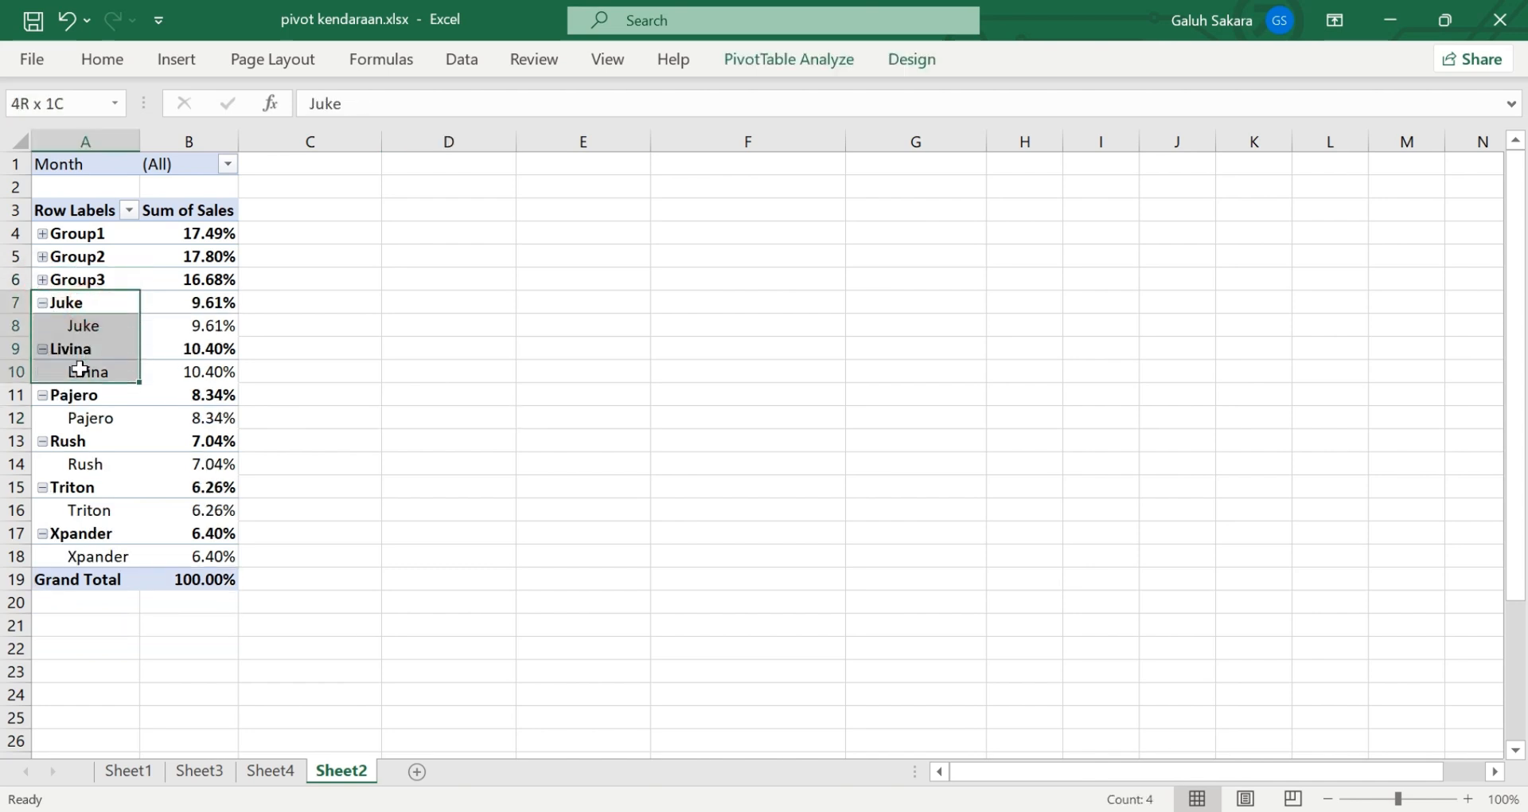
right_click(106, 307)
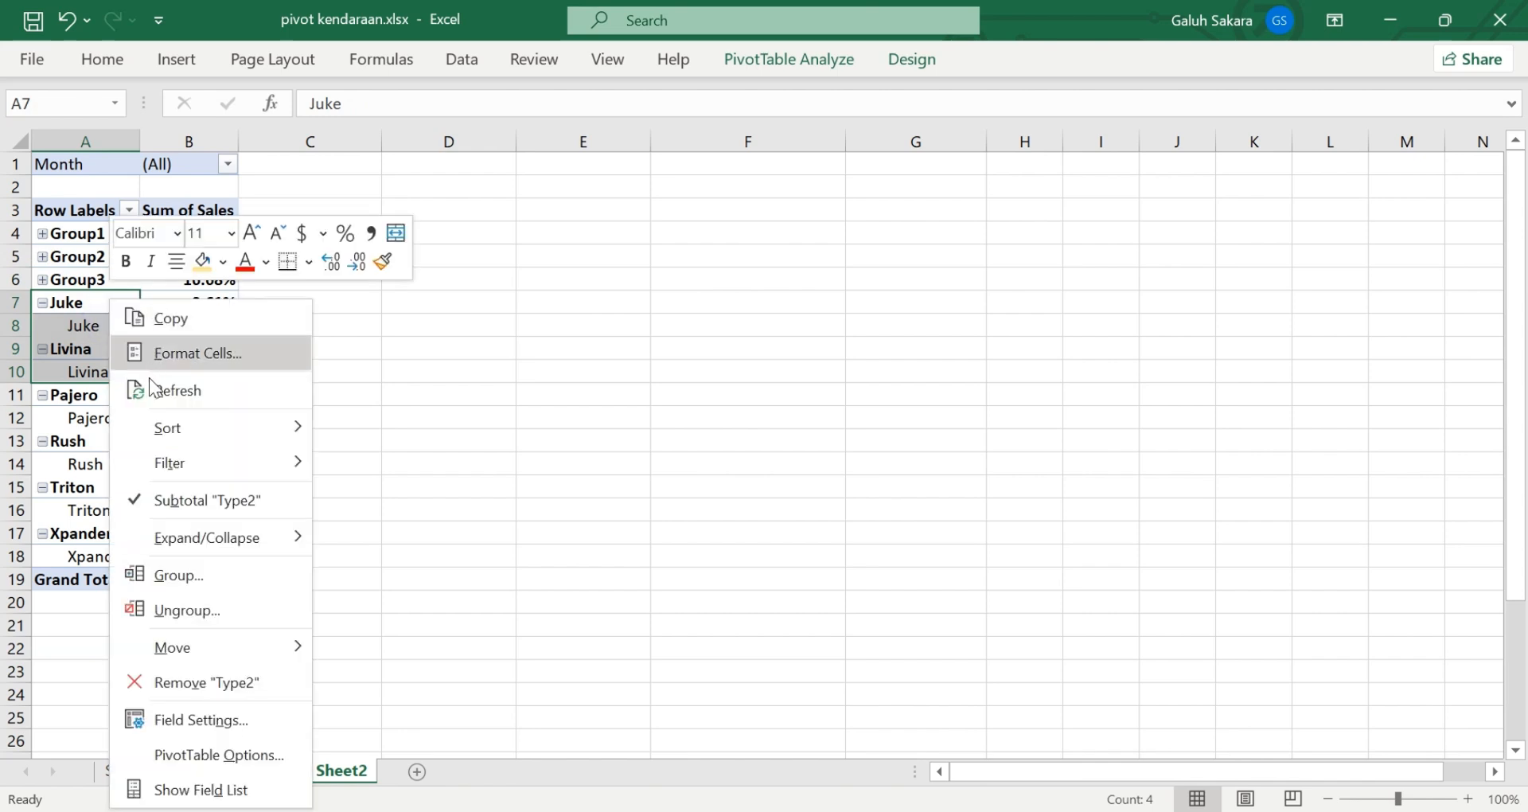
left_click(187, 575)
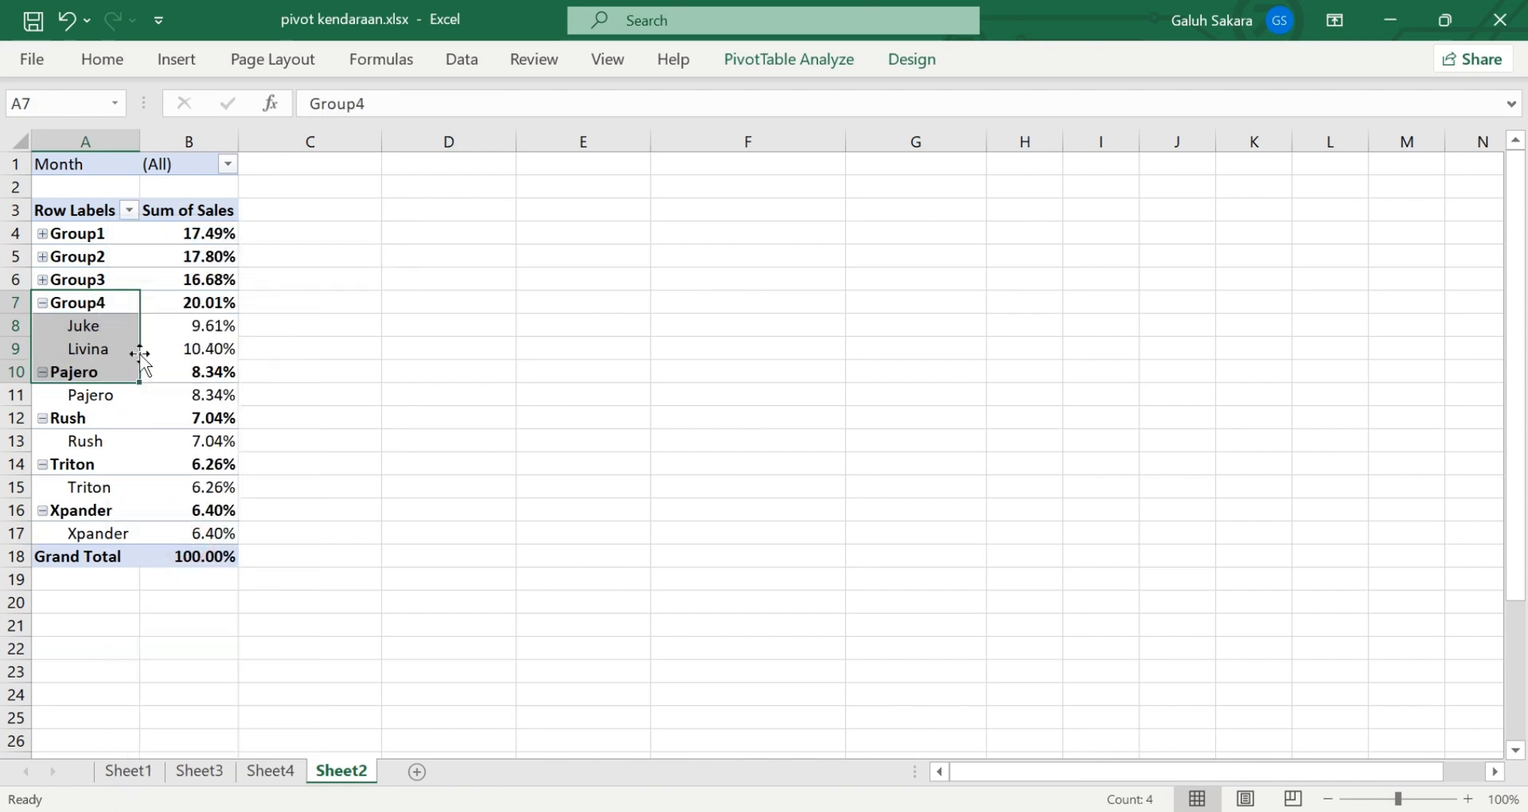
left_click(303, 318)
left_click(43, 304)
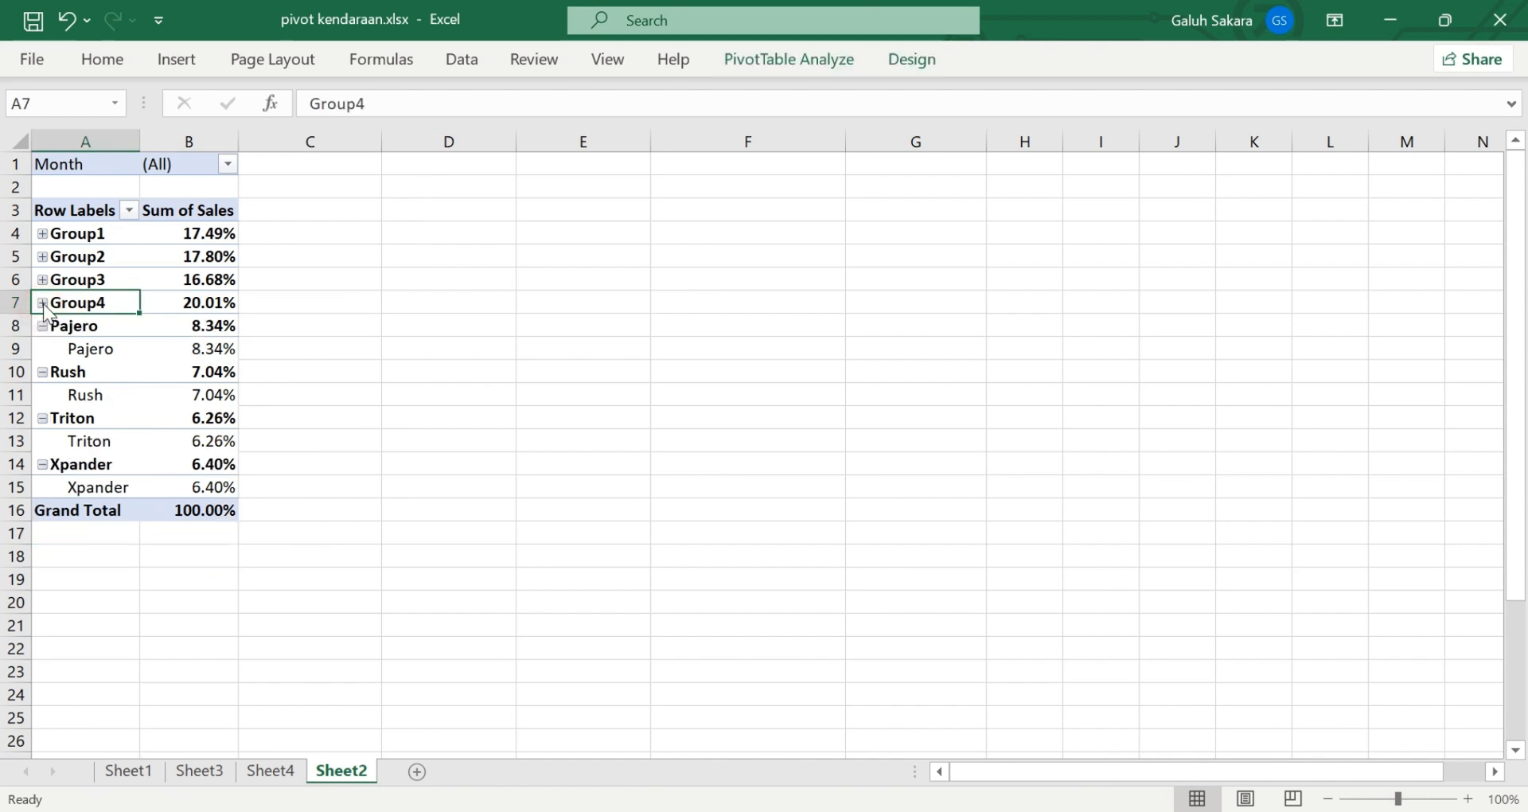
Group the Pajero and Rush row labels together and collapse the new group
left_click(78, 332)
left_click_drag(78, 333, 88, 397)
right_click(97, 331)
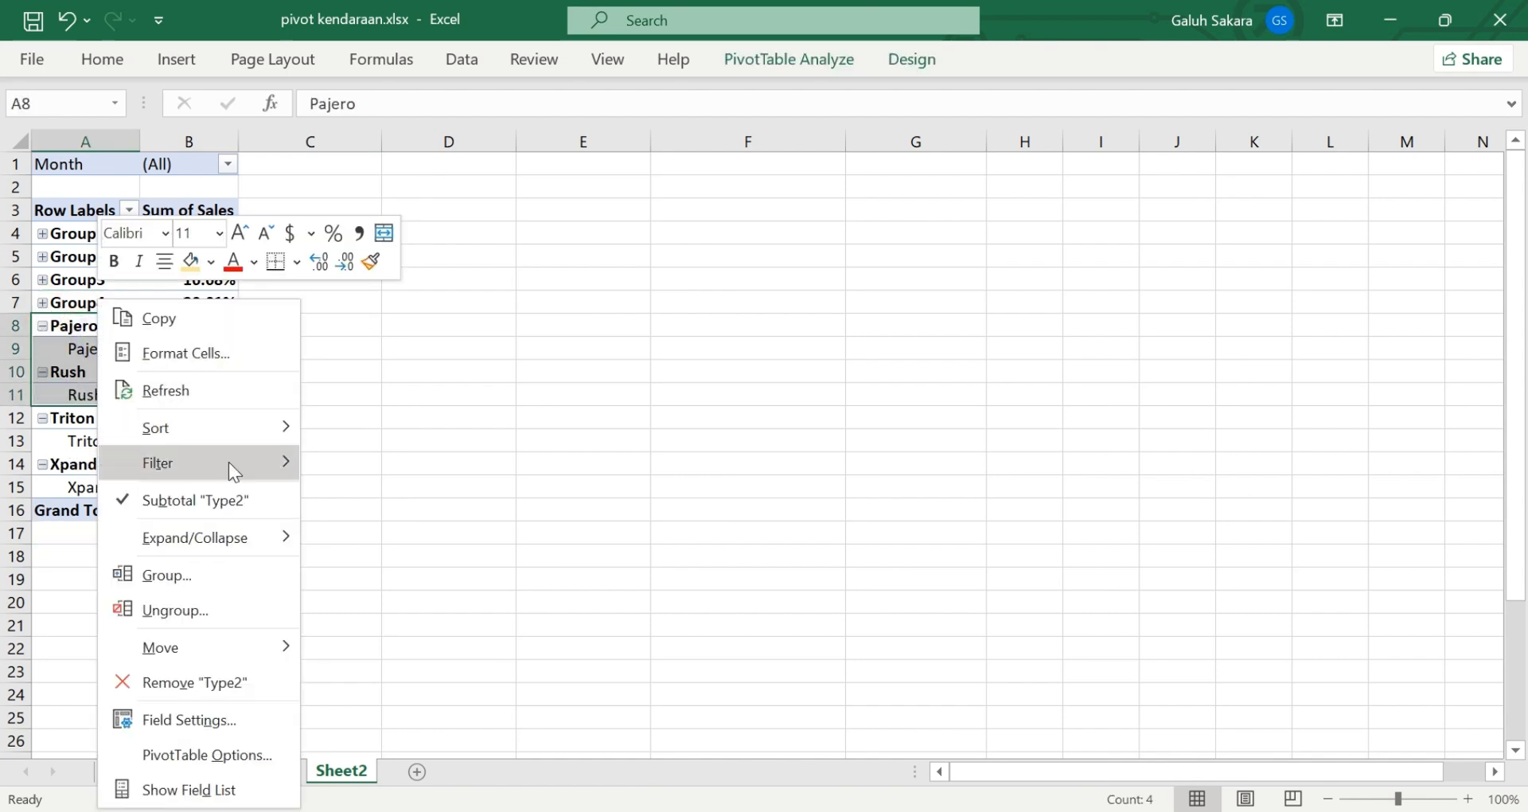
left_click(261, 562)
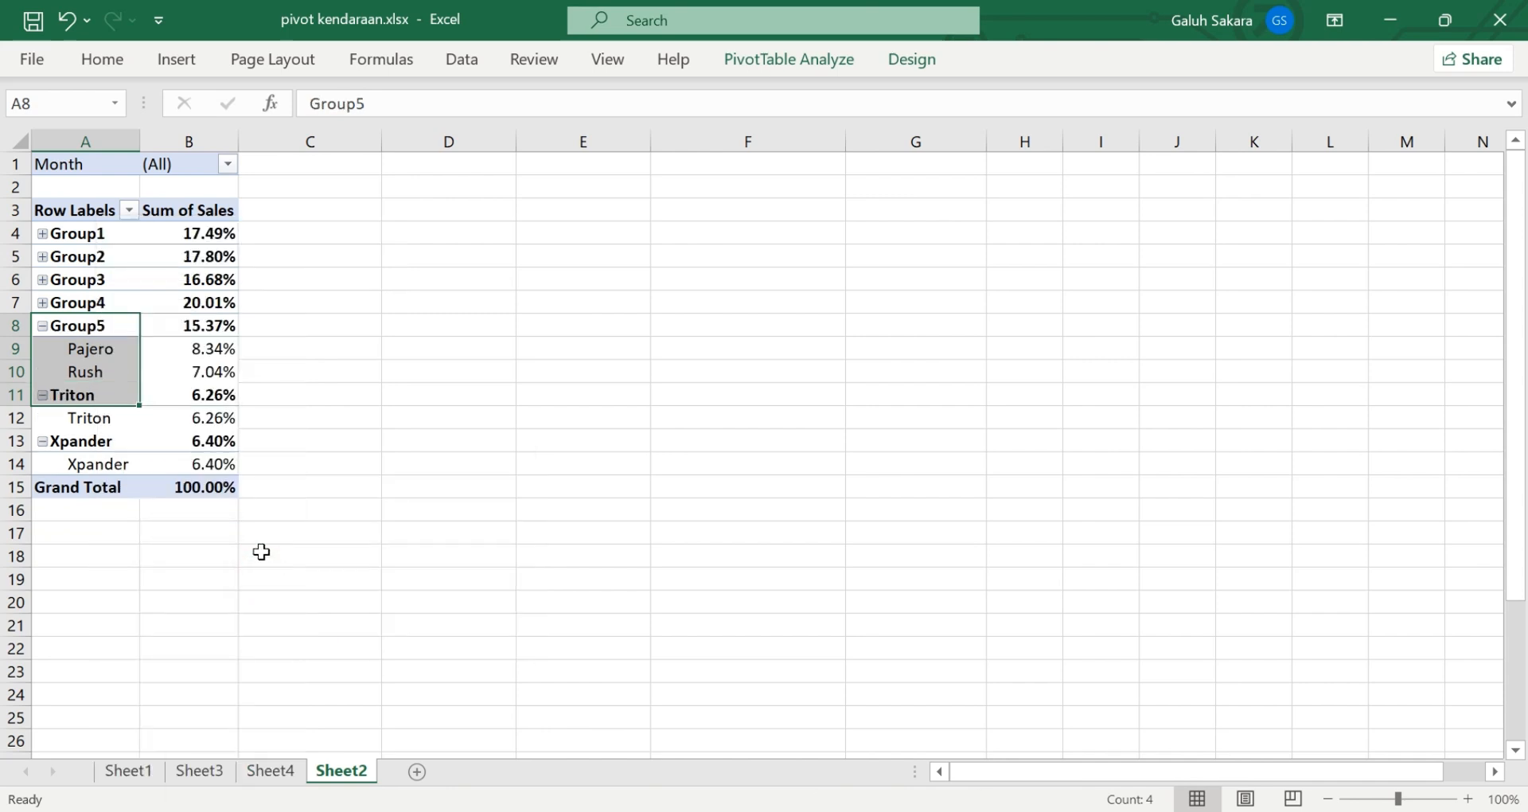
left_click(315, 436)
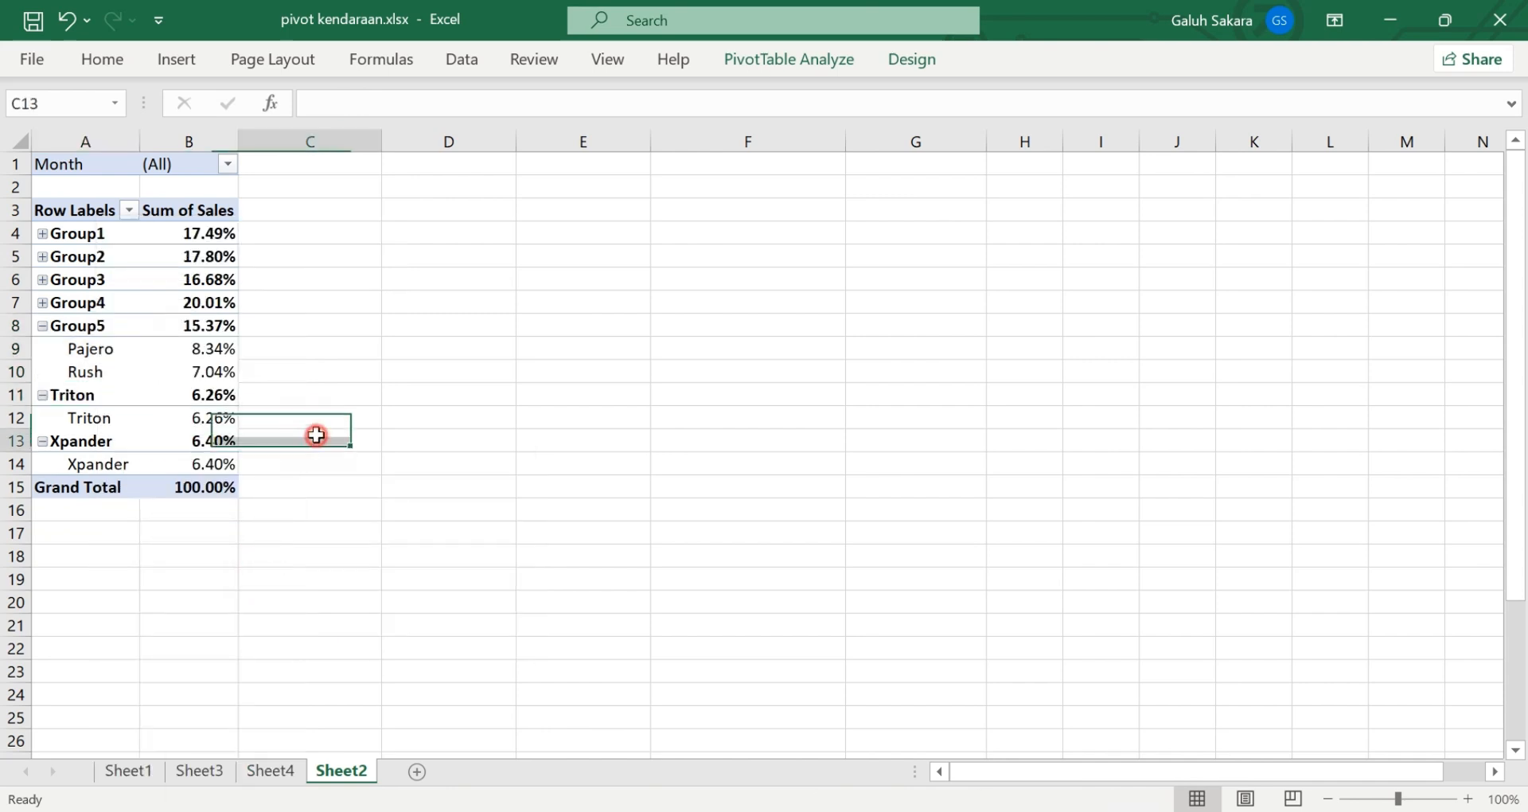
left_click(44, 326)
Group the Triton and Xpander row labels together, leaving the new group expanded
left_click_drag(78, 348, 97, 408)
right_click(101, 348)
left_click(226, 575)
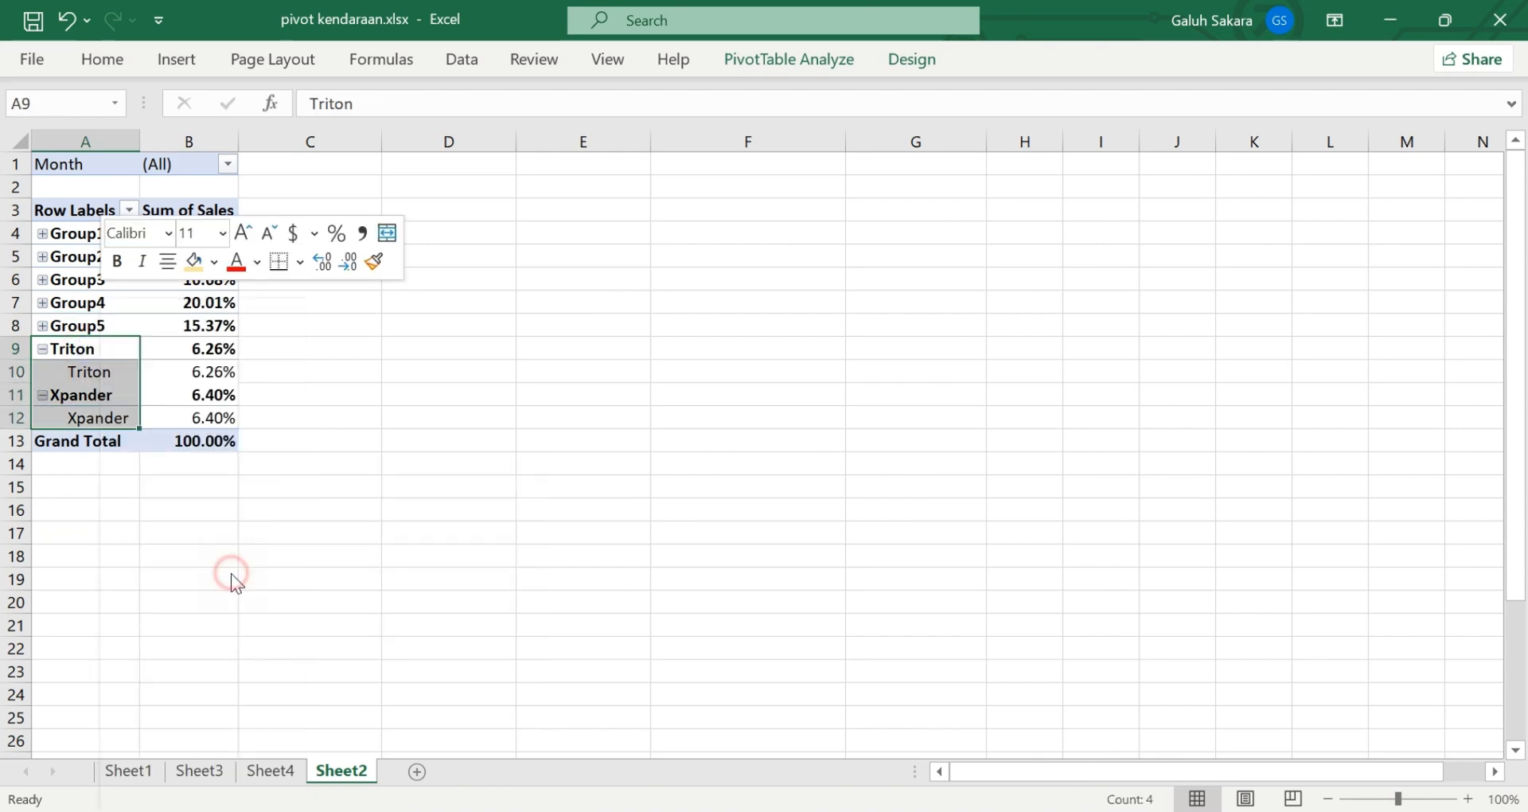
left_click(492, 444)
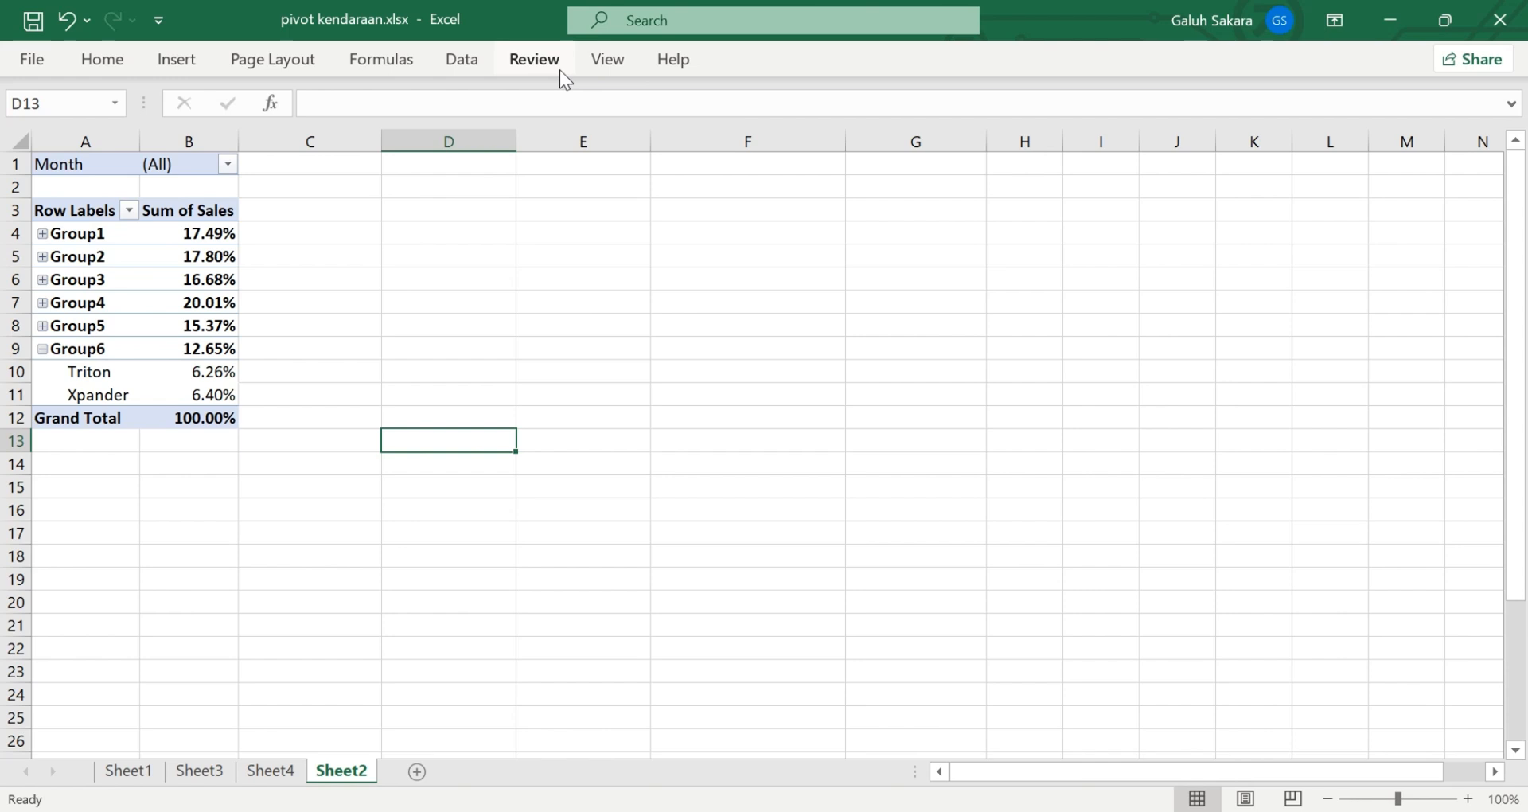
Turn off the pivot table's grand totals for both rows and columns
left_click(517, 57)
left_click(100, 280)
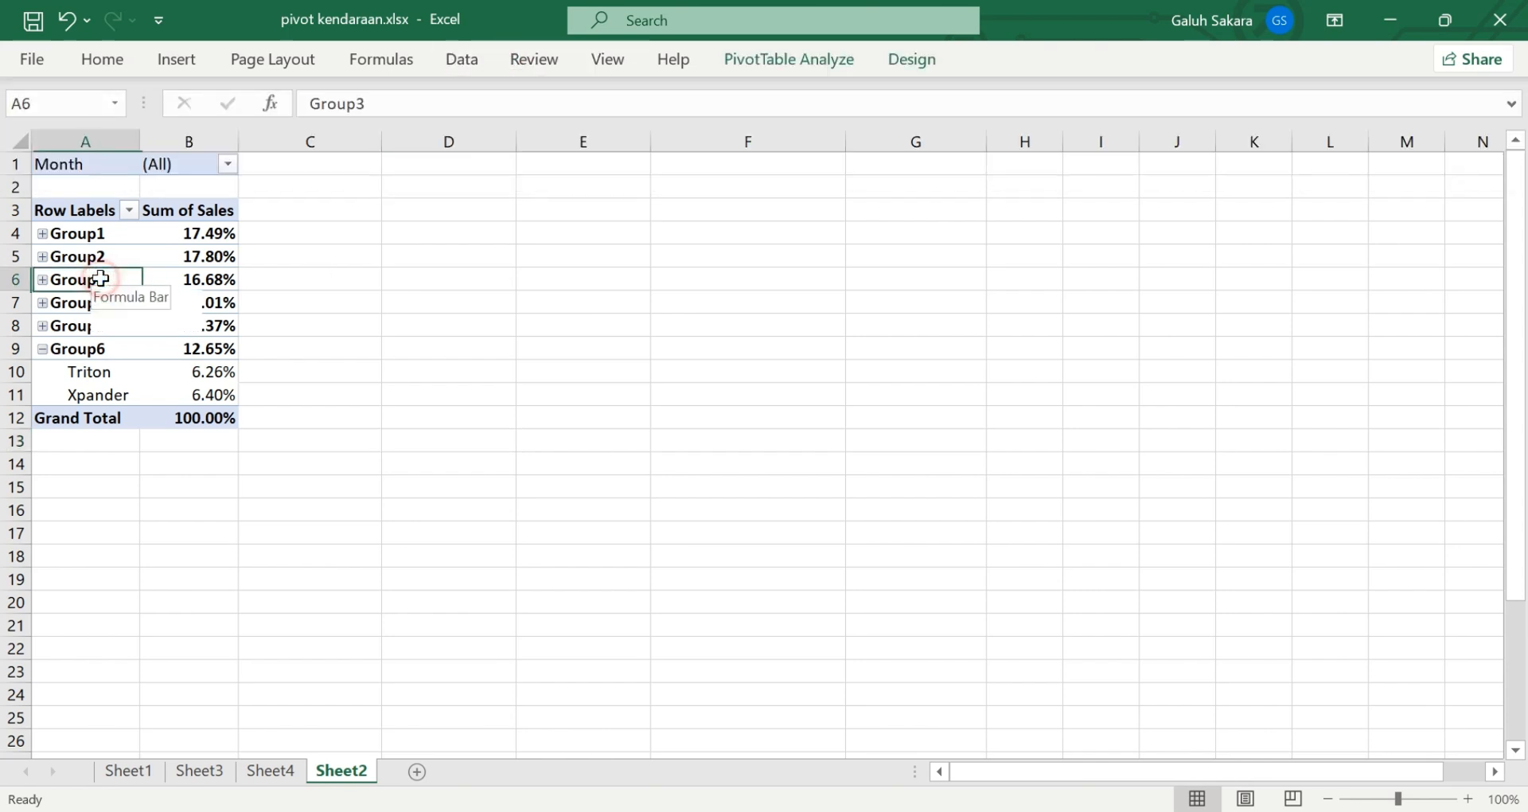
left_click(923, 62)
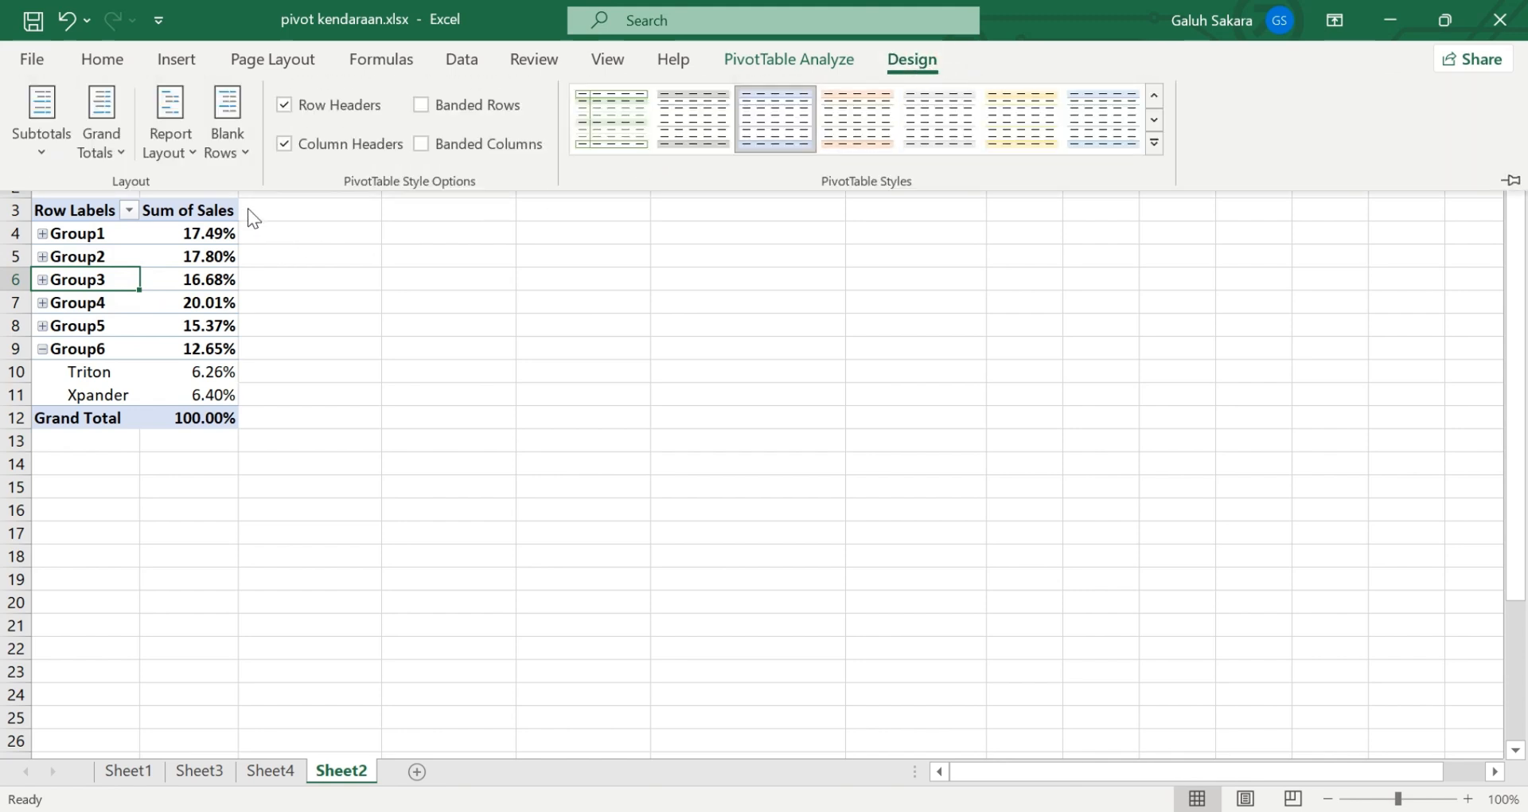
left_click(226, 208)
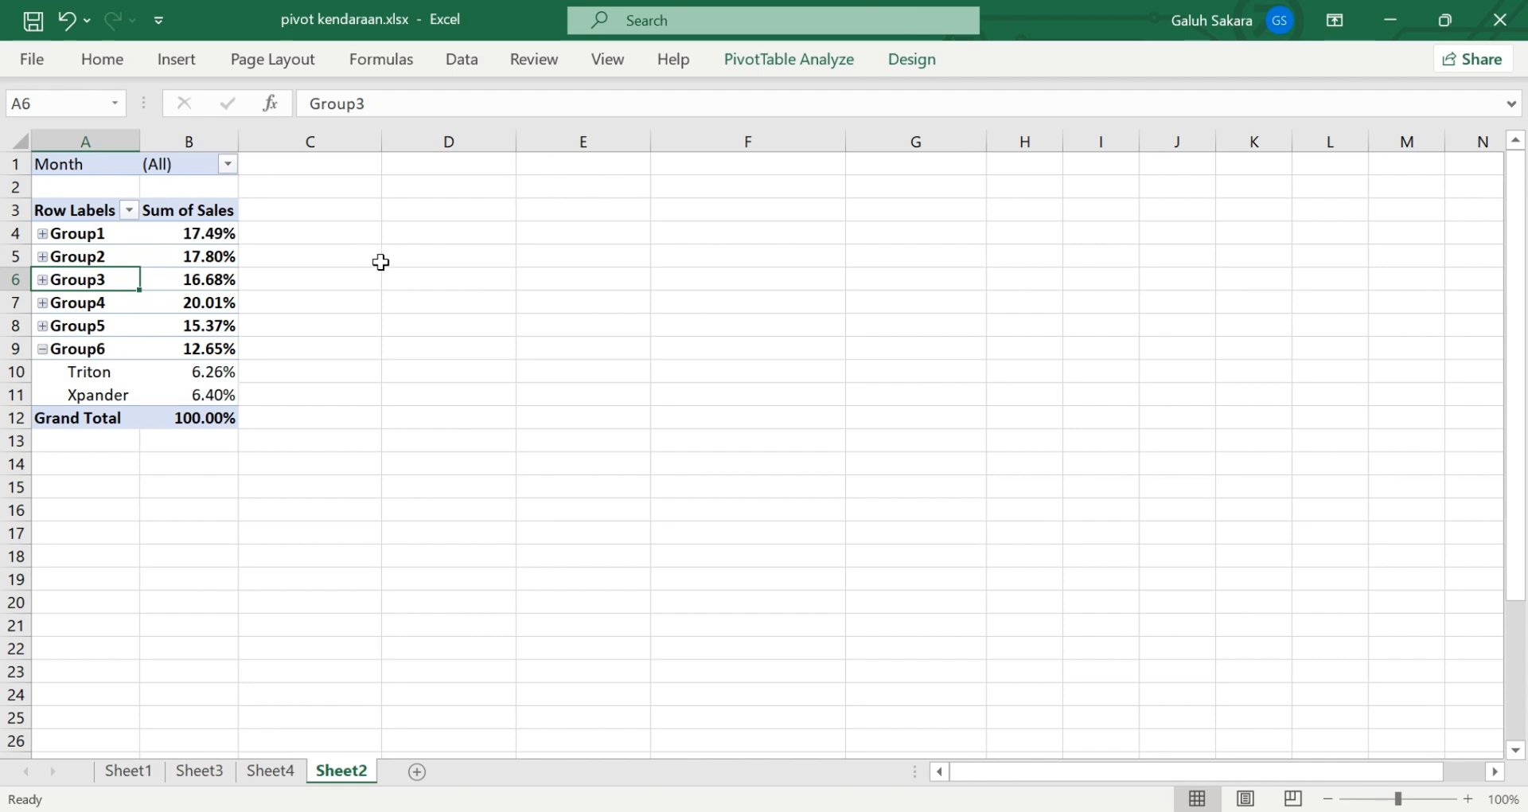
left_click(912, 59)
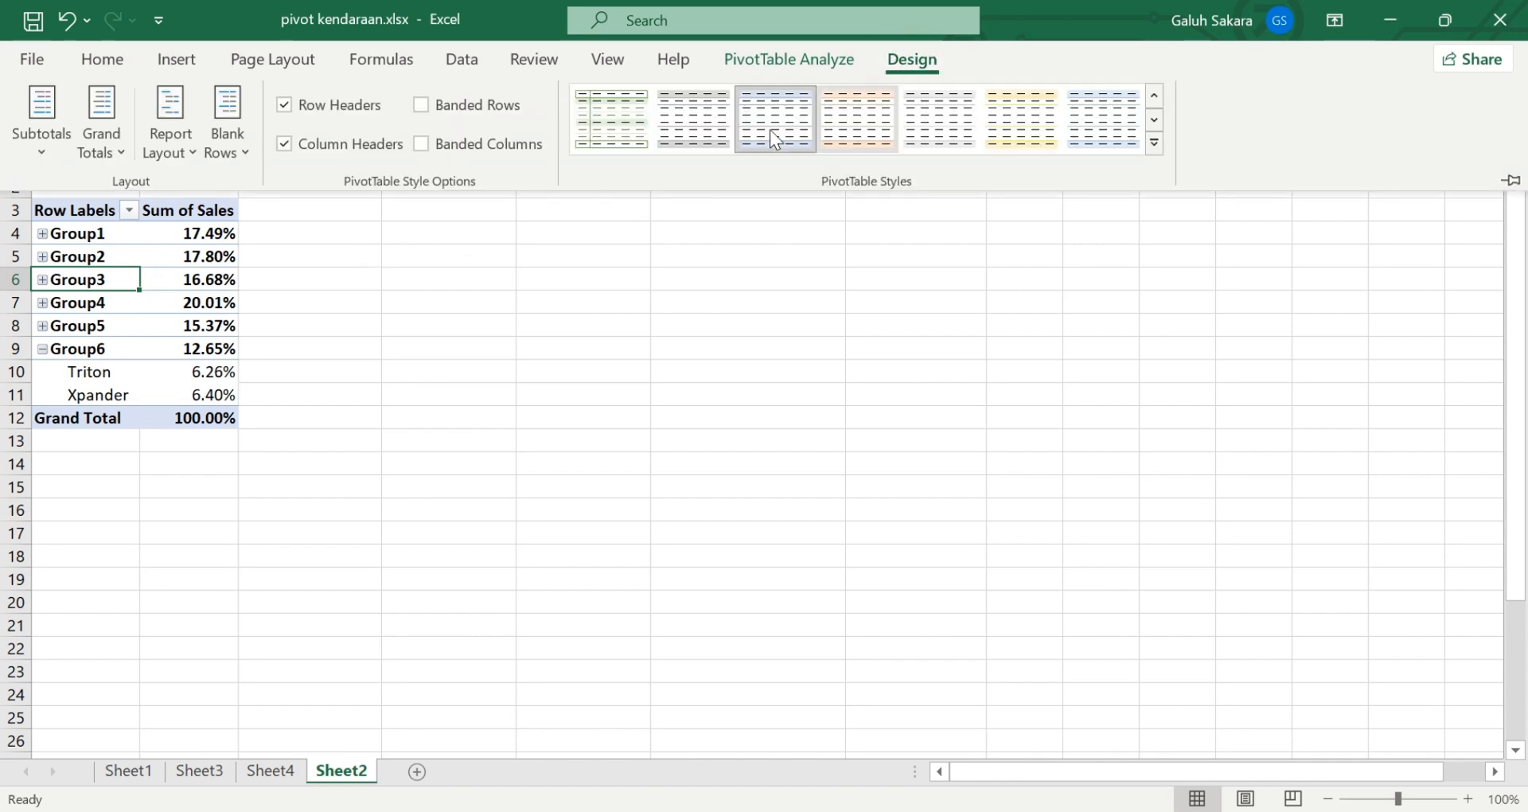
left_click(97, 111)
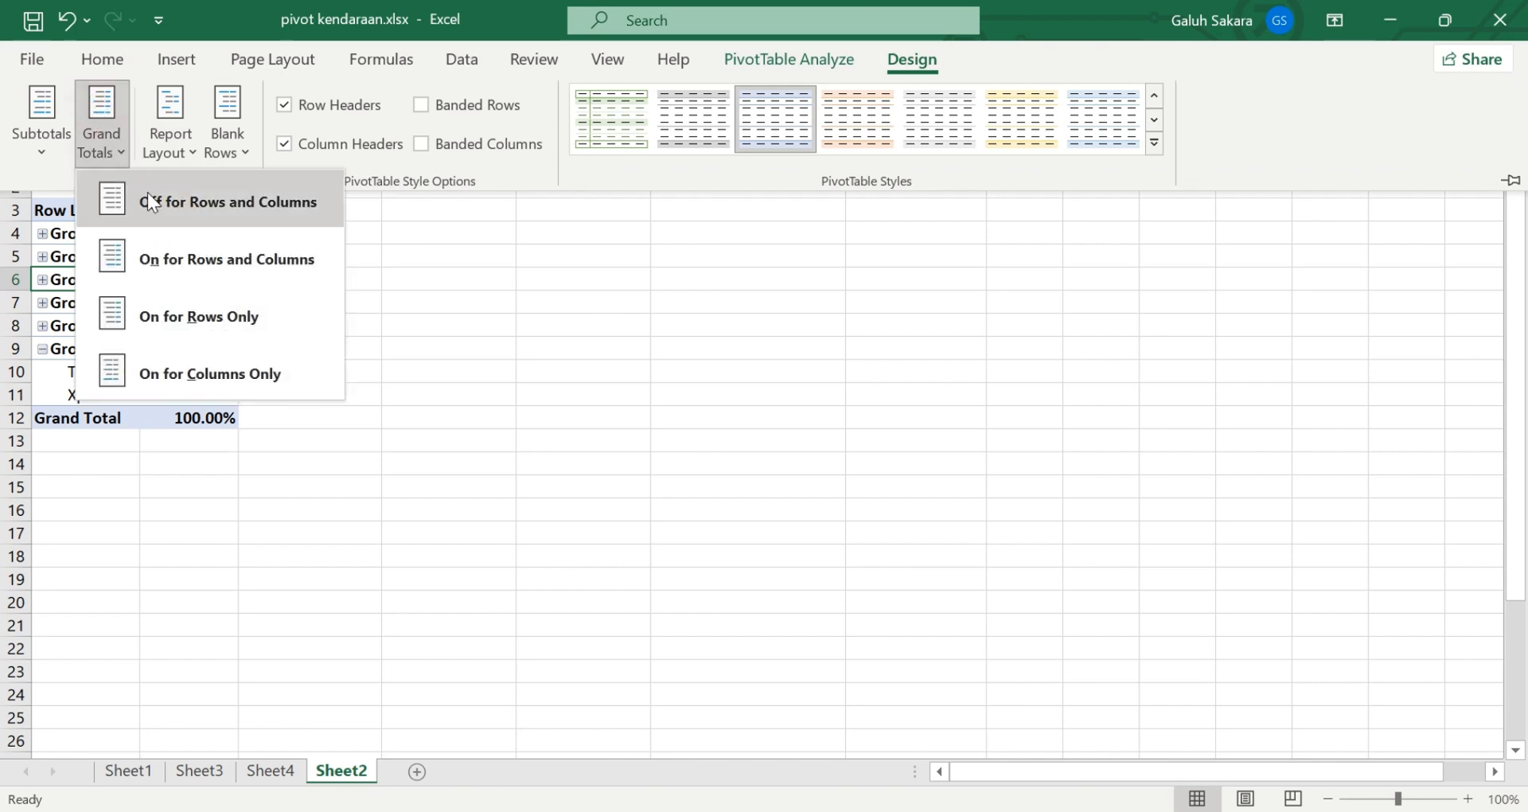
left_click(150, 199)
left_click(286, 374)
left_click(156, 323)
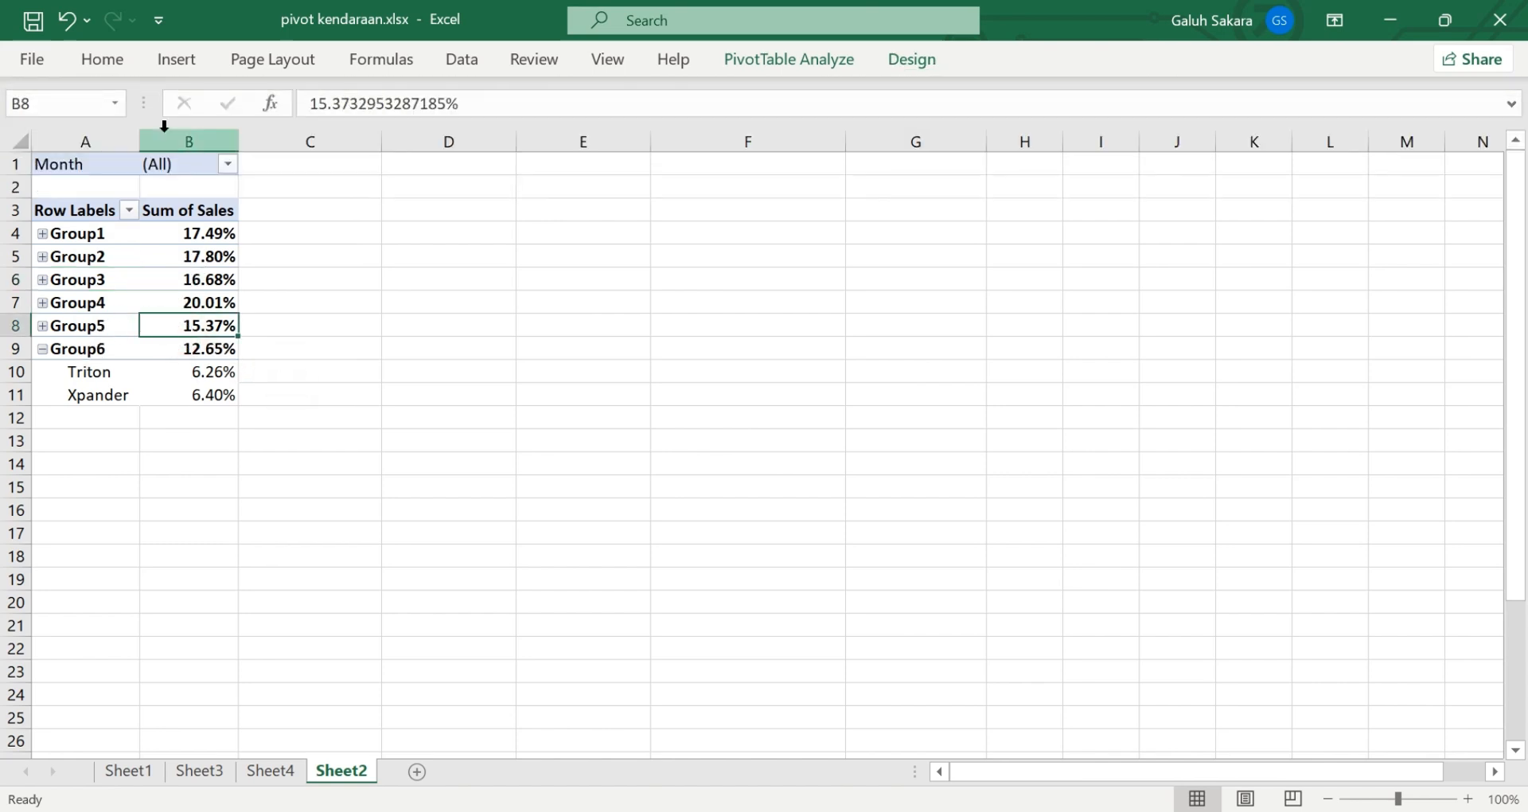
Turn the pivot table's grand totals back on for rows and columns
left_click(915, 60)
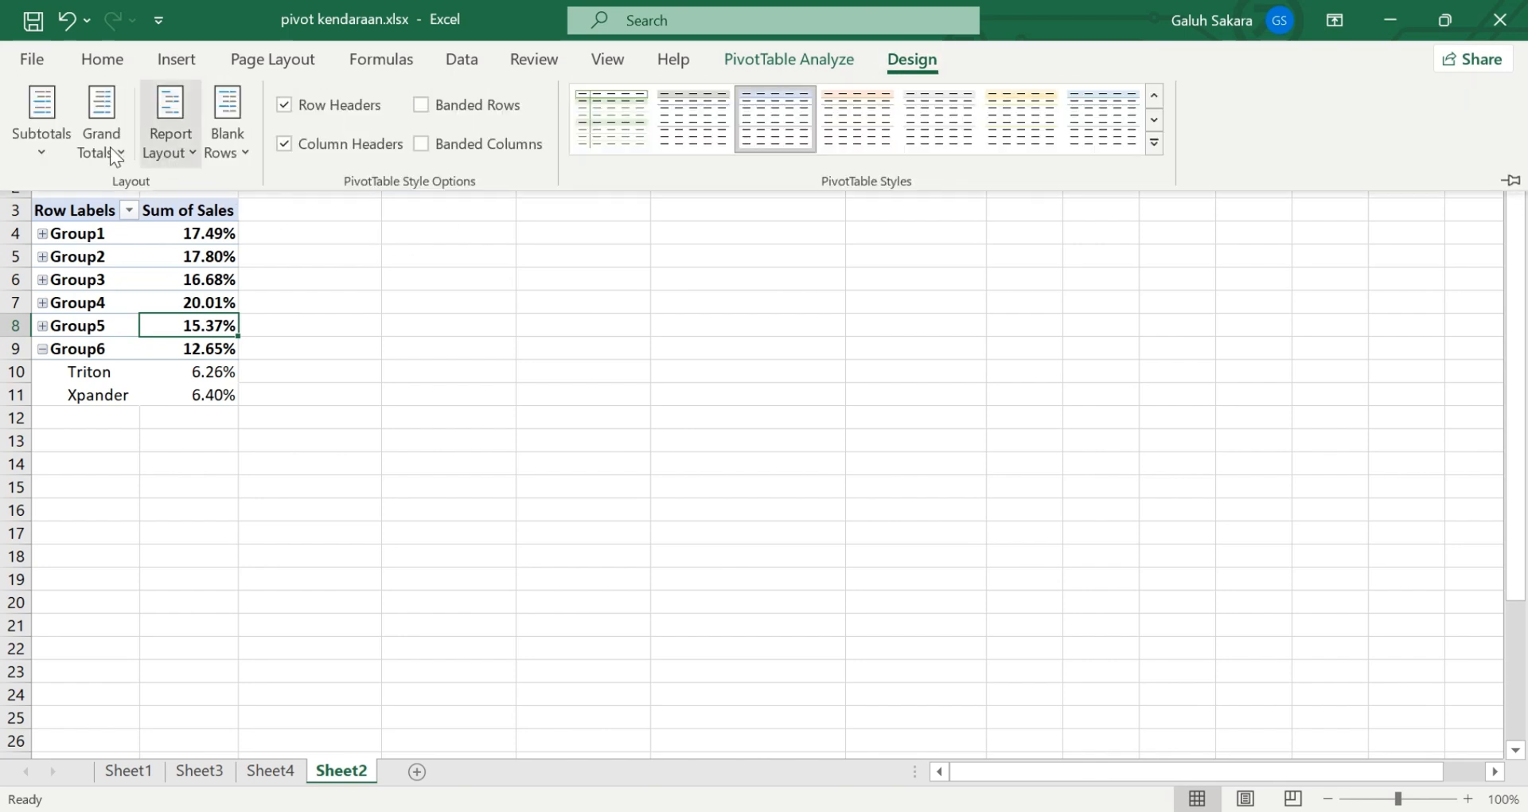
left_click(107, 145)
left_click(189, 270)
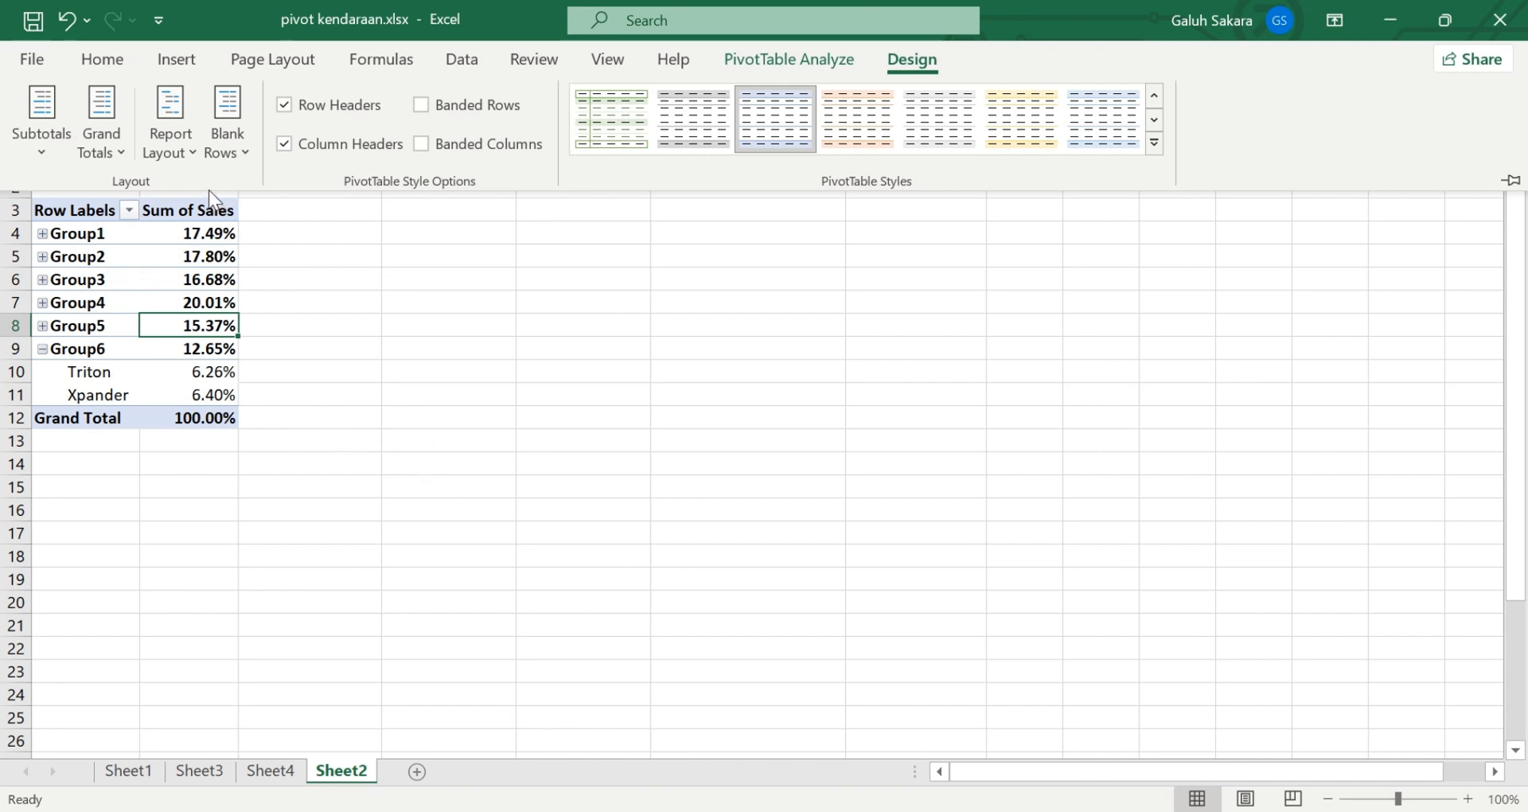
Show the pivot table in outline form and expand Group1 through Group5 to reveal their vehicle types
left_click(167, 139)
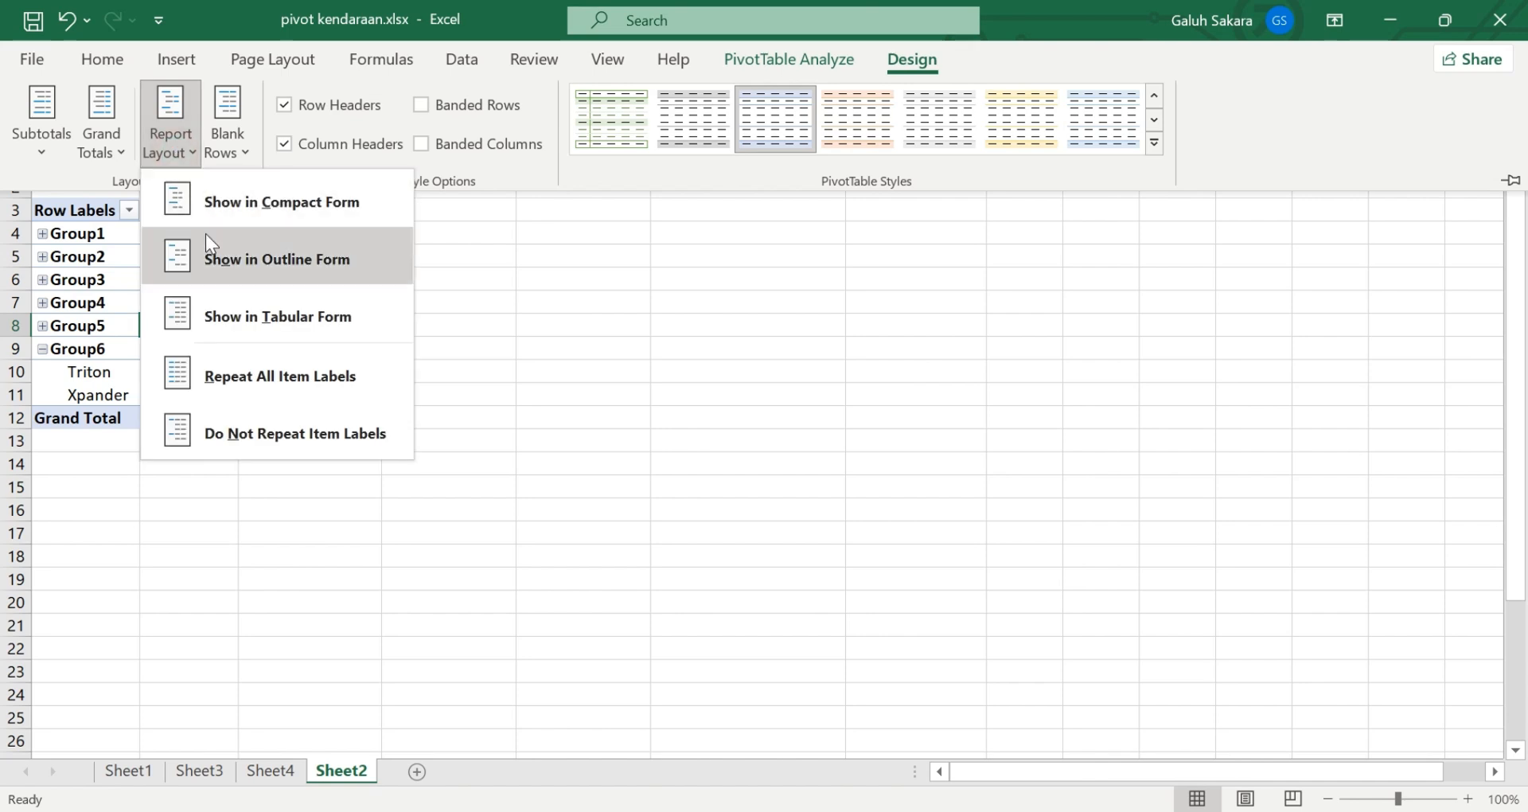
left_click(250, 266)
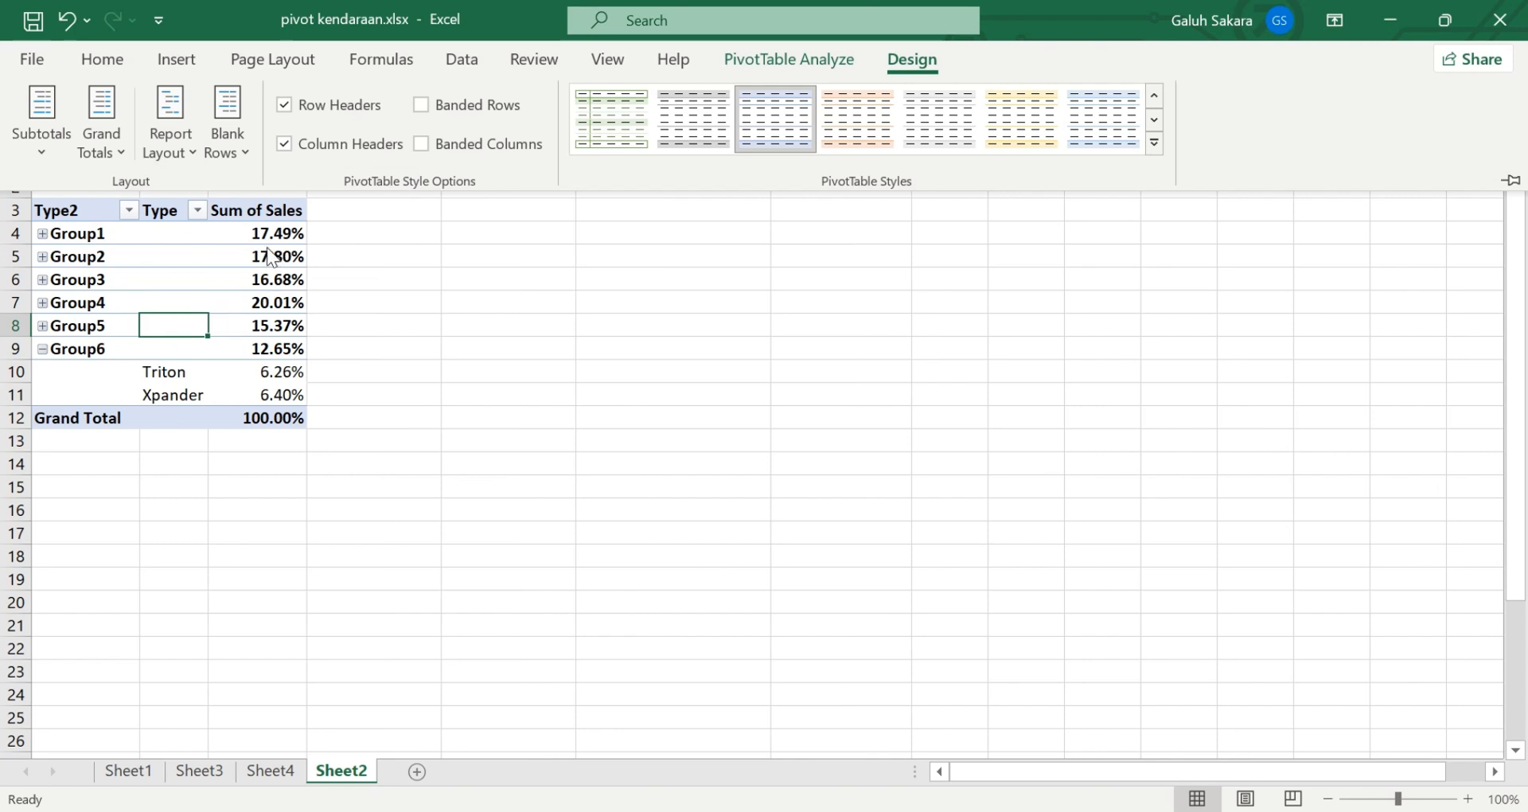
left_click(39, 325)
left_click(42, 325)
left_click(41, 303)
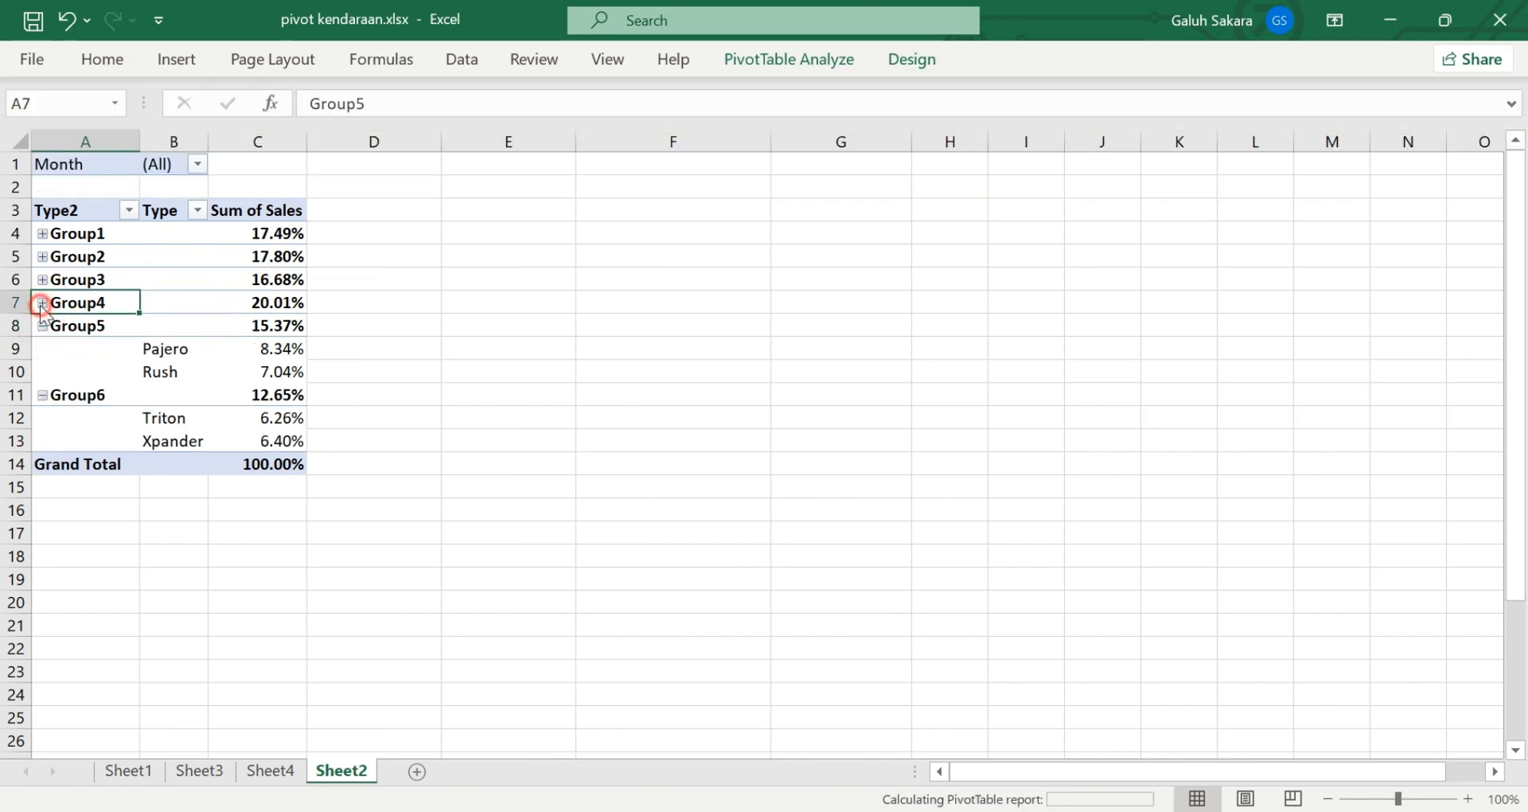
left_click(45, 278)
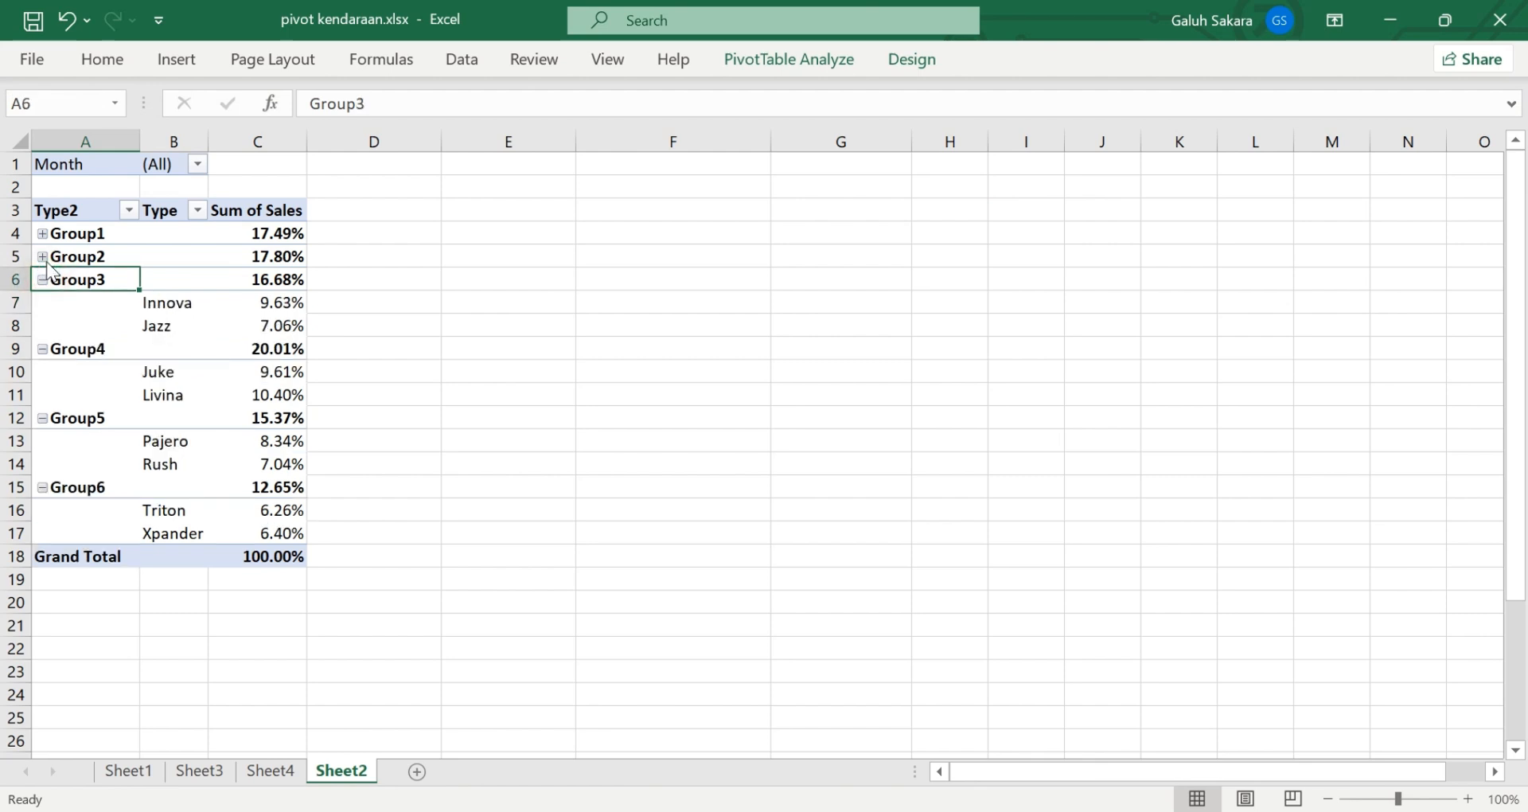
left_click(42, 256)
left_click(42, 233)
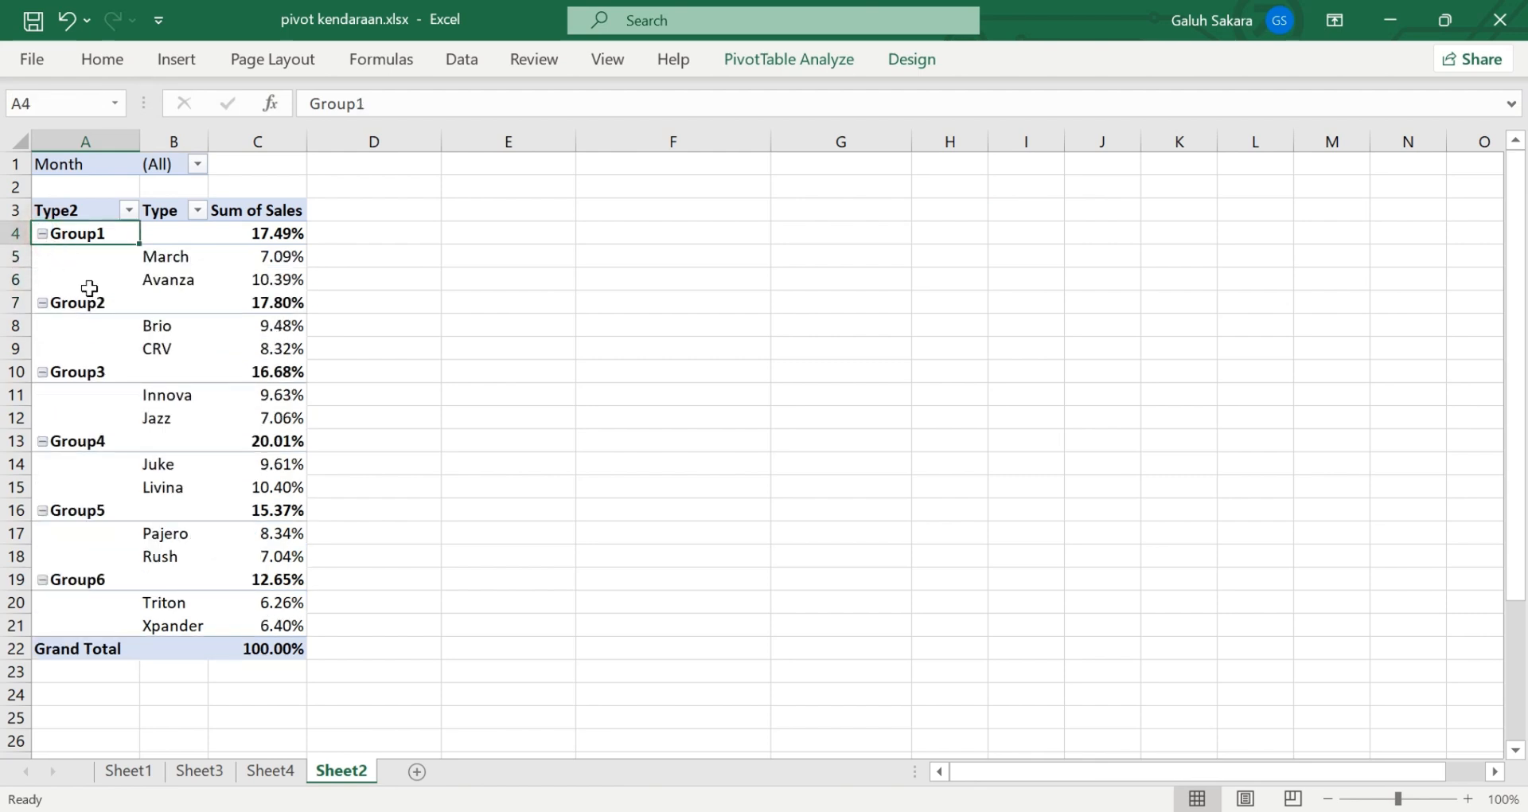
Change the pivot table's report layout to tabular form
left_click(912, 60)
left_click(170, 127)
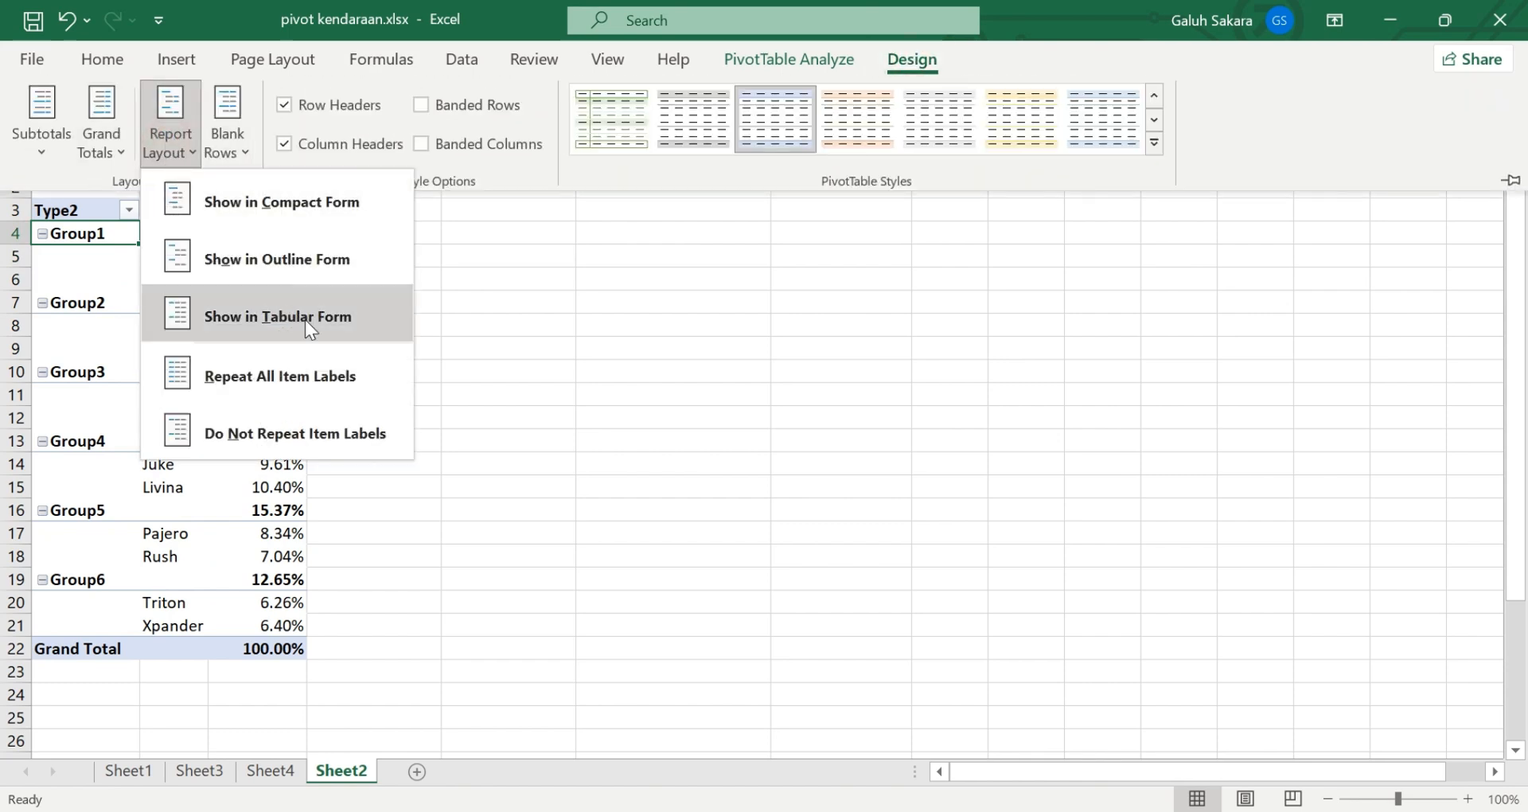
left_click(274, 332)
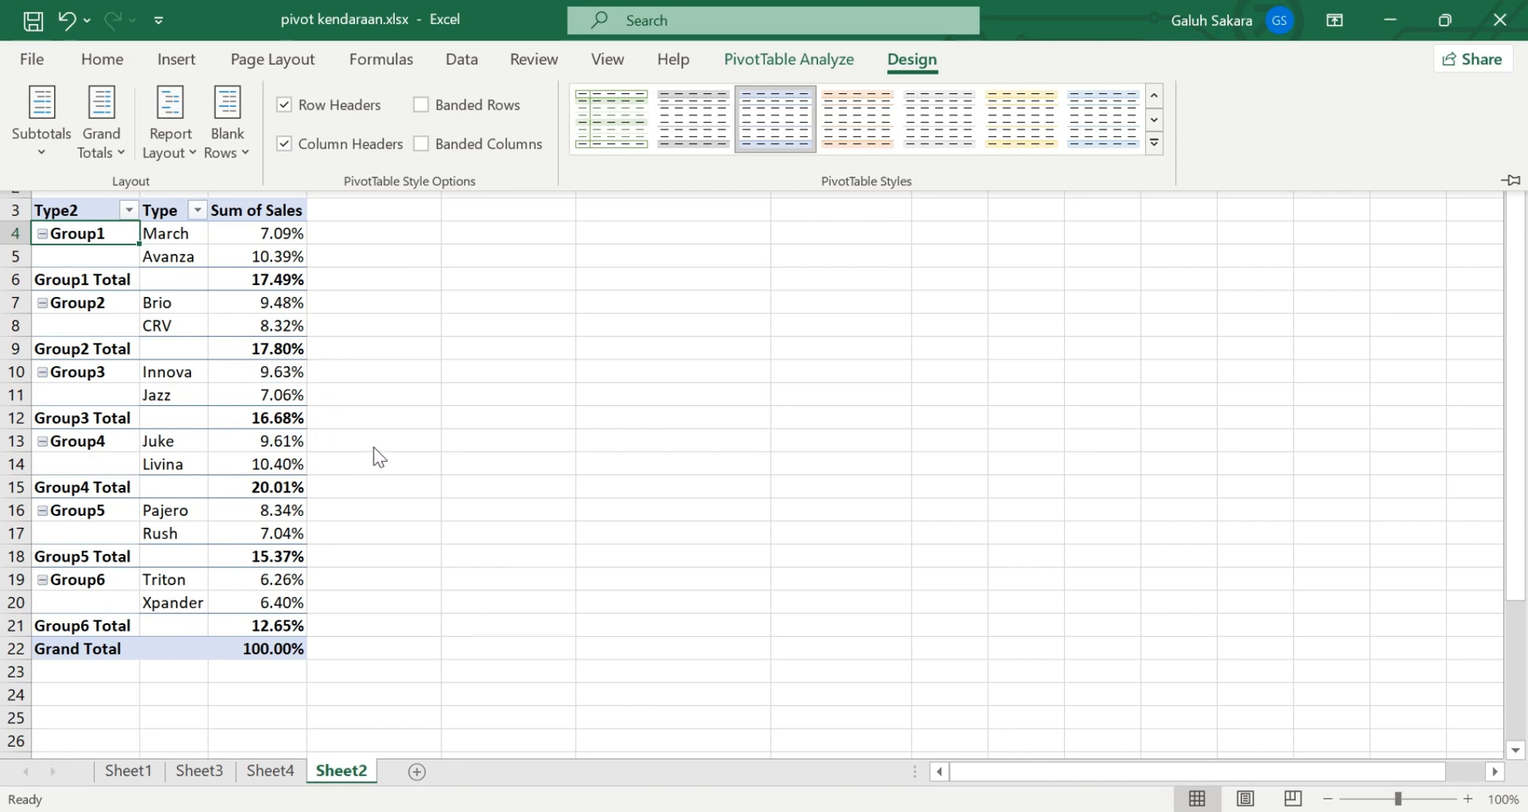
left_click(388, 354)
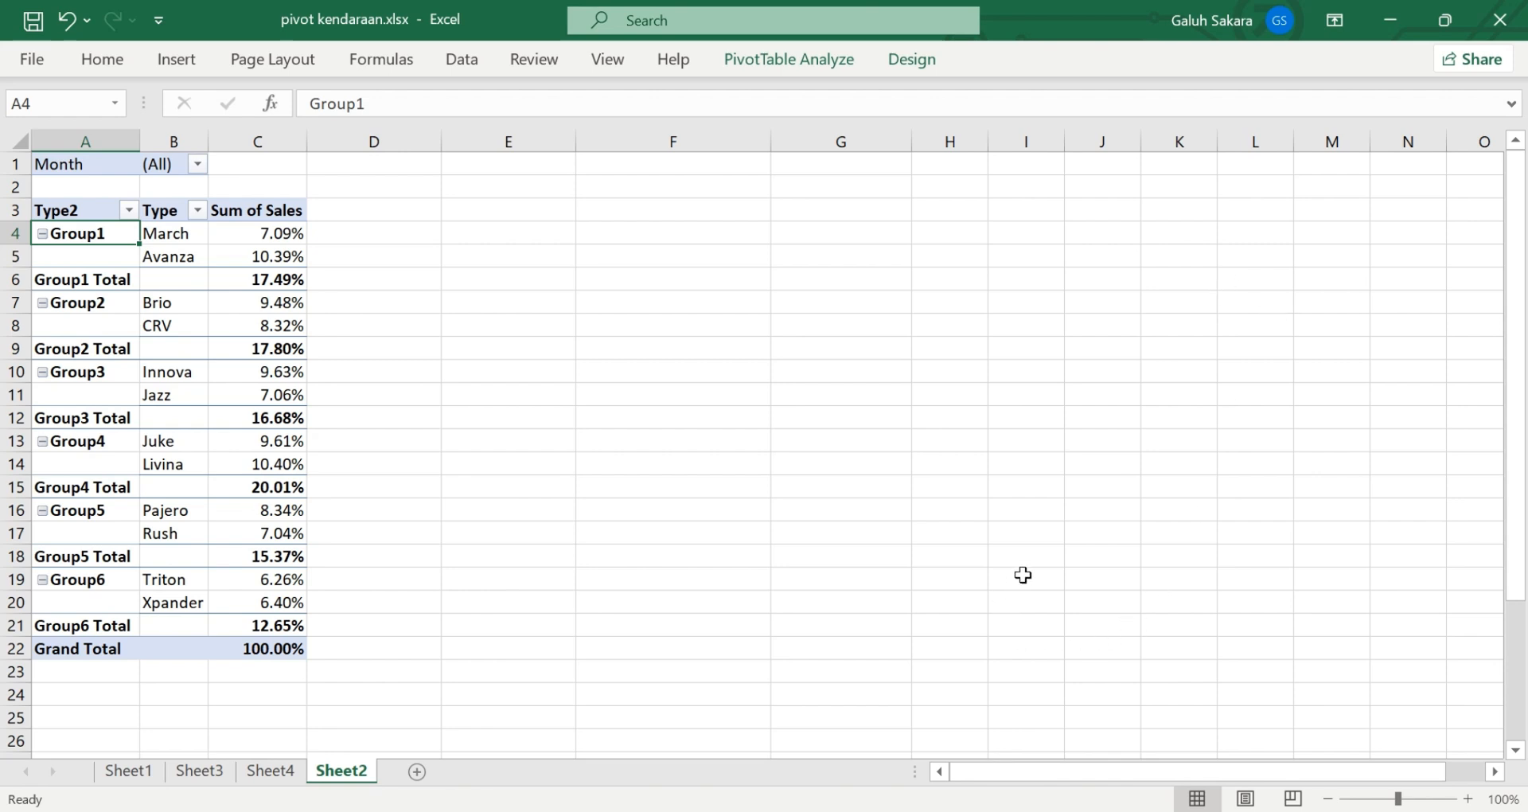
left_click(413, 344)
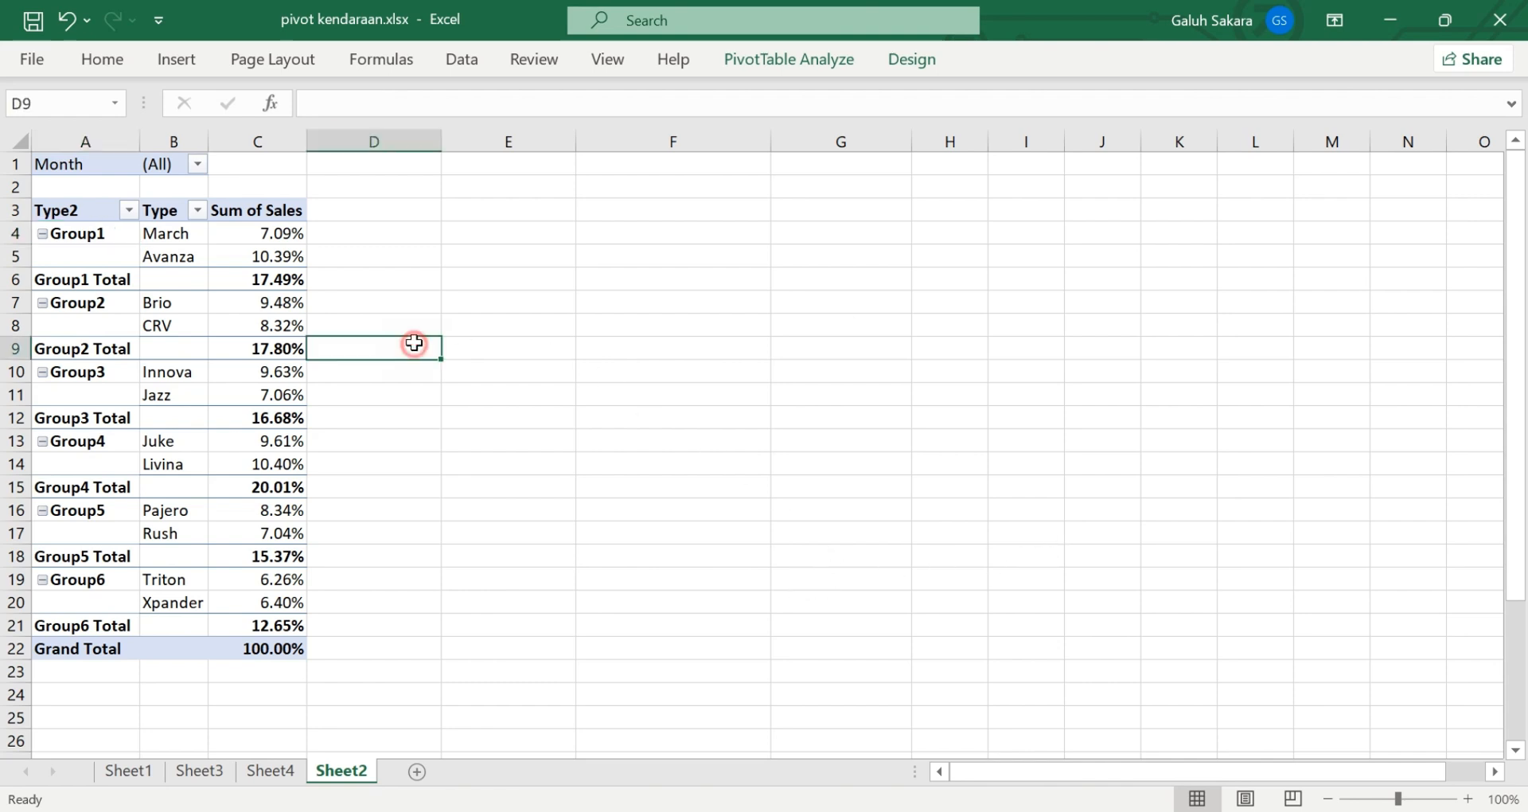
left_click(403, 529)
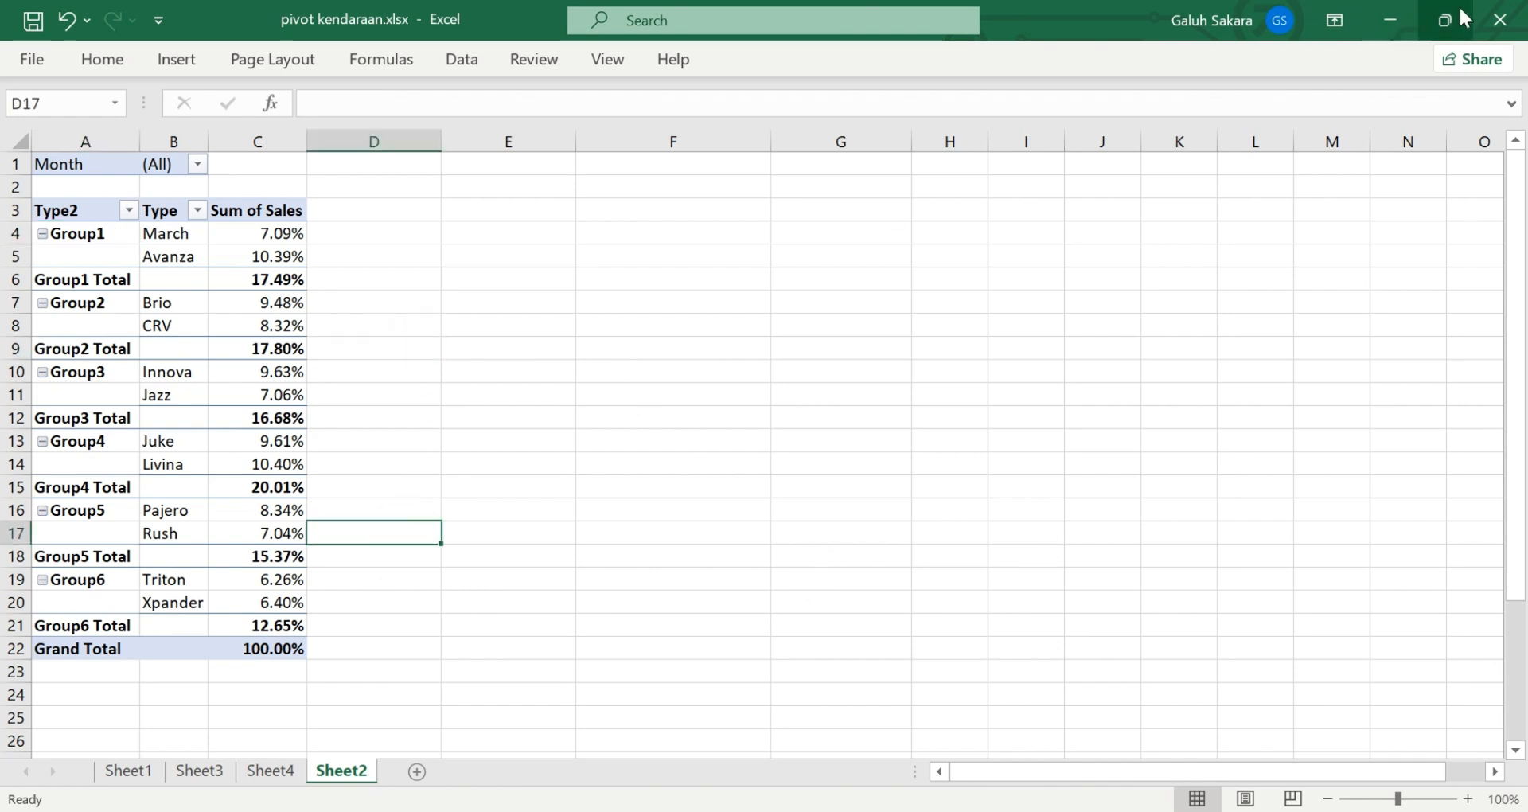
left_click(1406, 22)
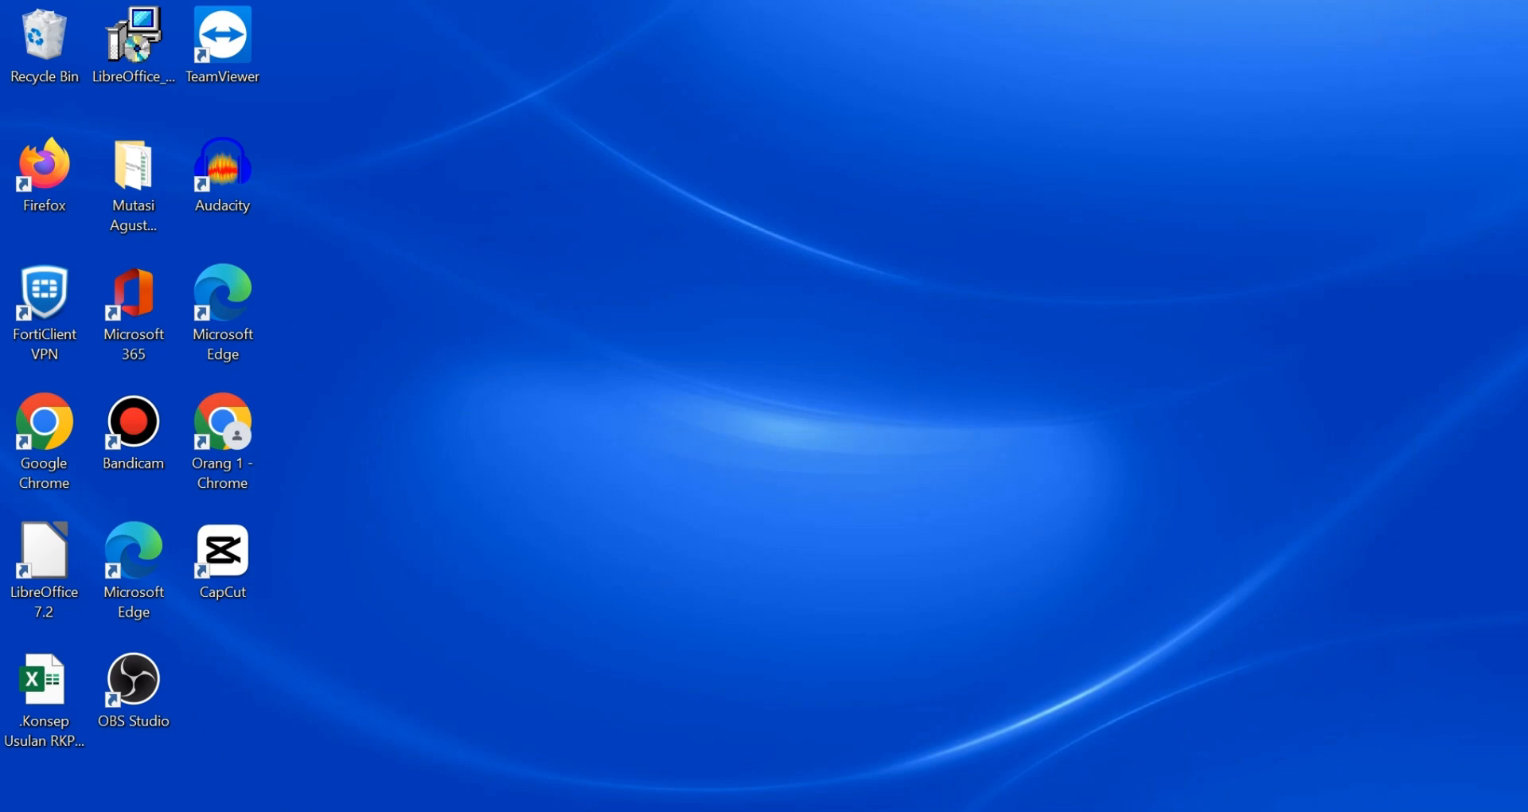
mouse_move(565, 811)
left_click(565, 811)
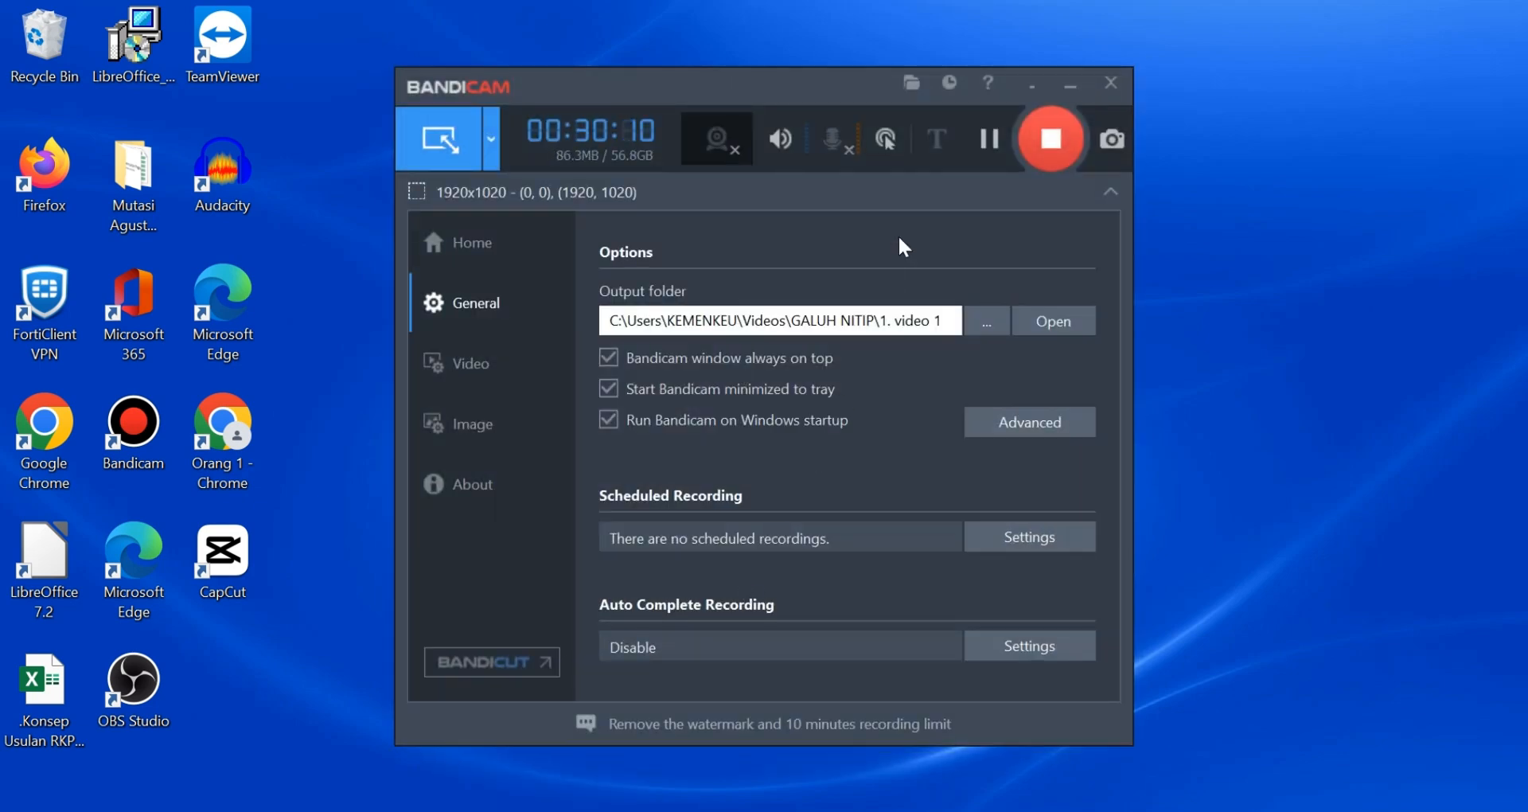